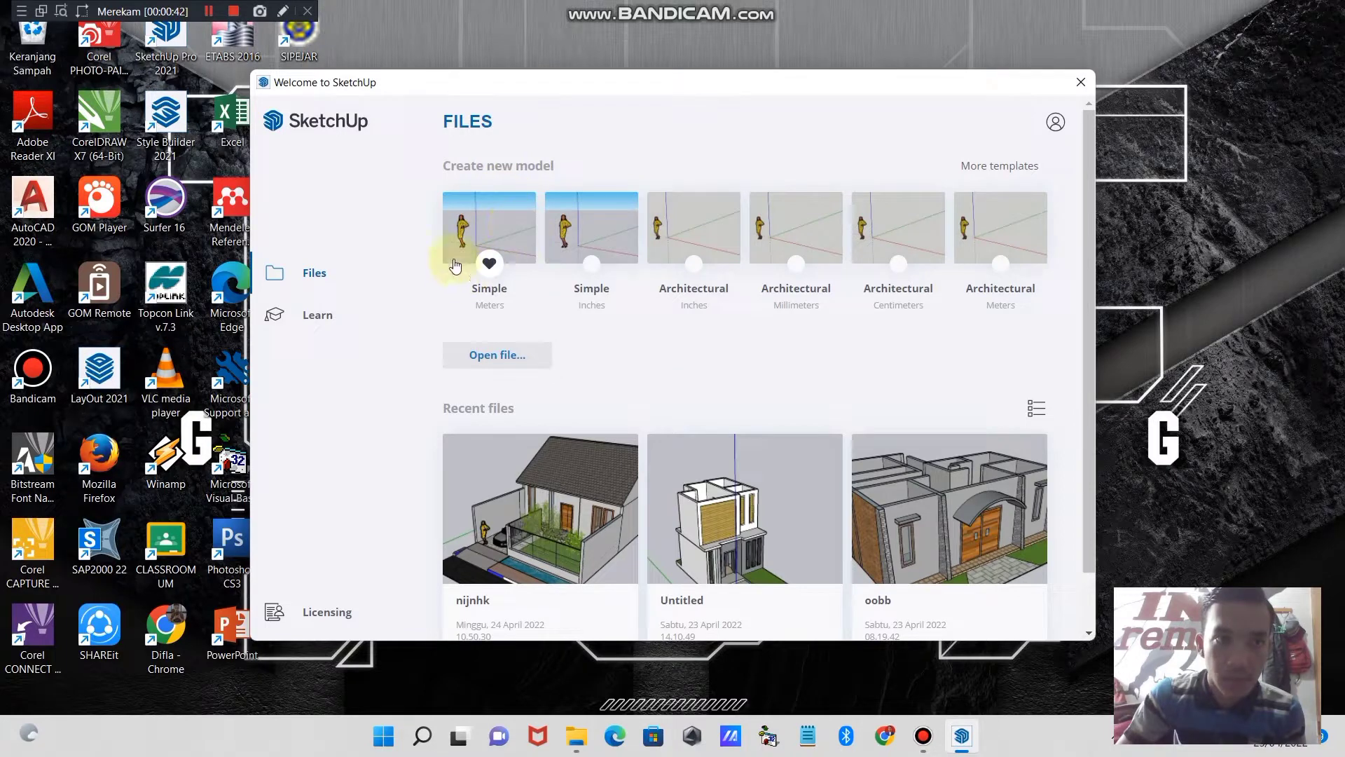
- Create a new model from the Simple template in meters
{"action": "left_click", "coordinate": [503, 215]}
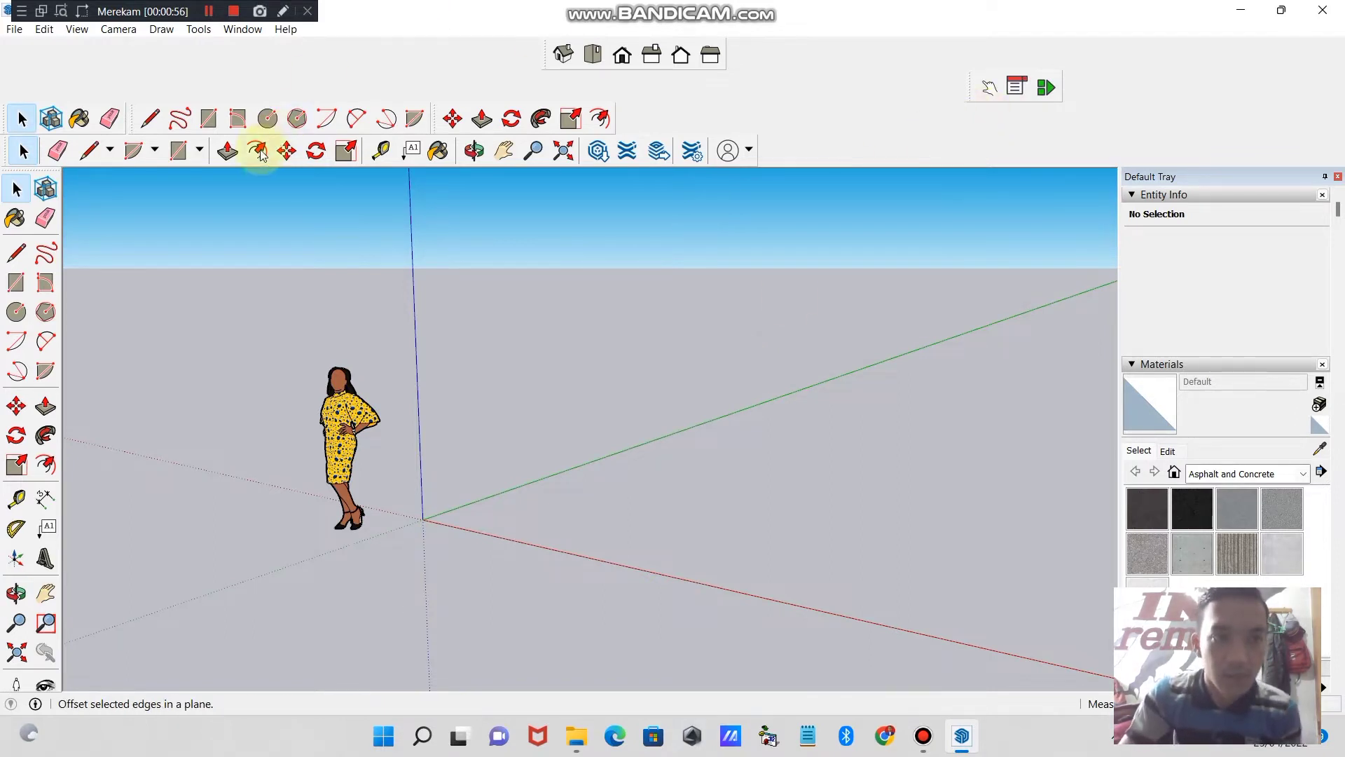
{"action": "left_click", "coordinate": [475, 151]}
{"action": "left_click_drag", "start_coordinate": [442, 420], "coordinate": [559, 391]}
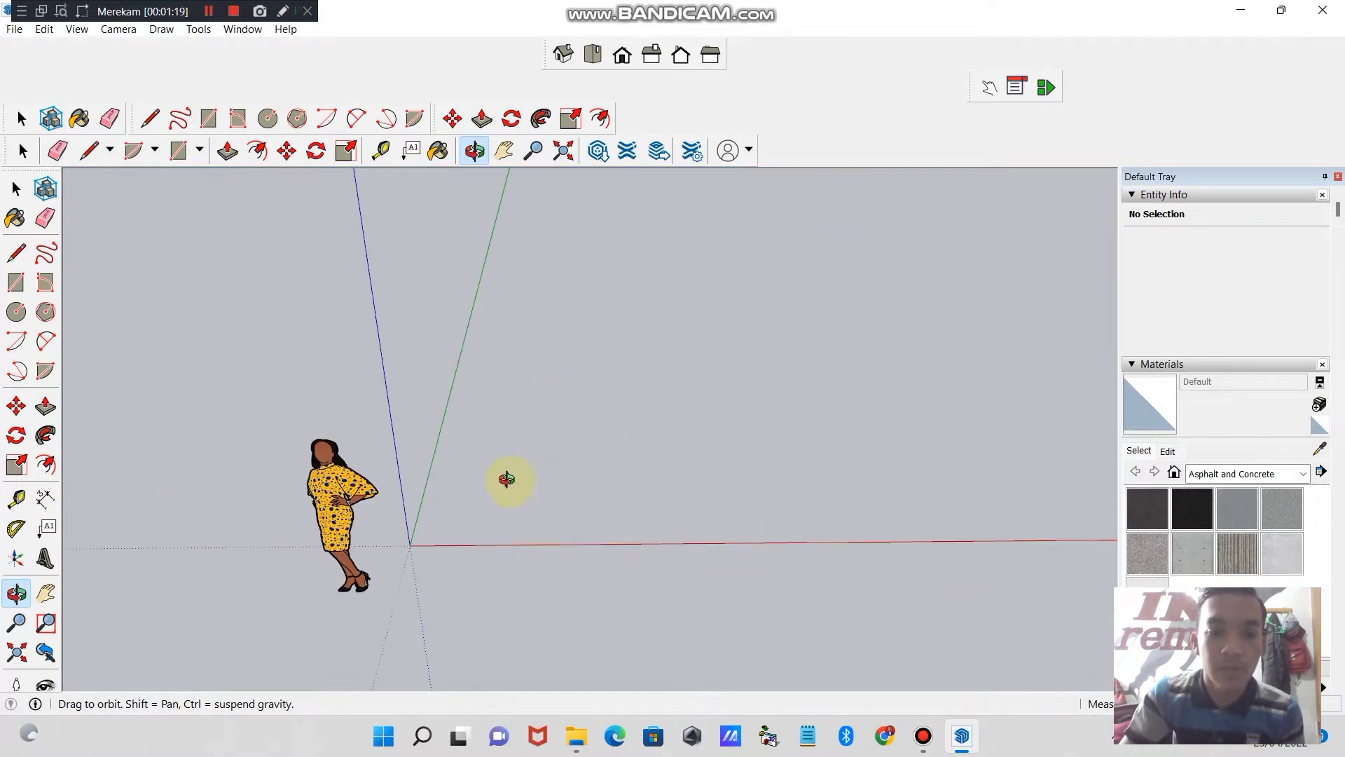
{"action": "left_click_drag", "start_coordinate": [507, 477], "coordinate": [475, 501]}
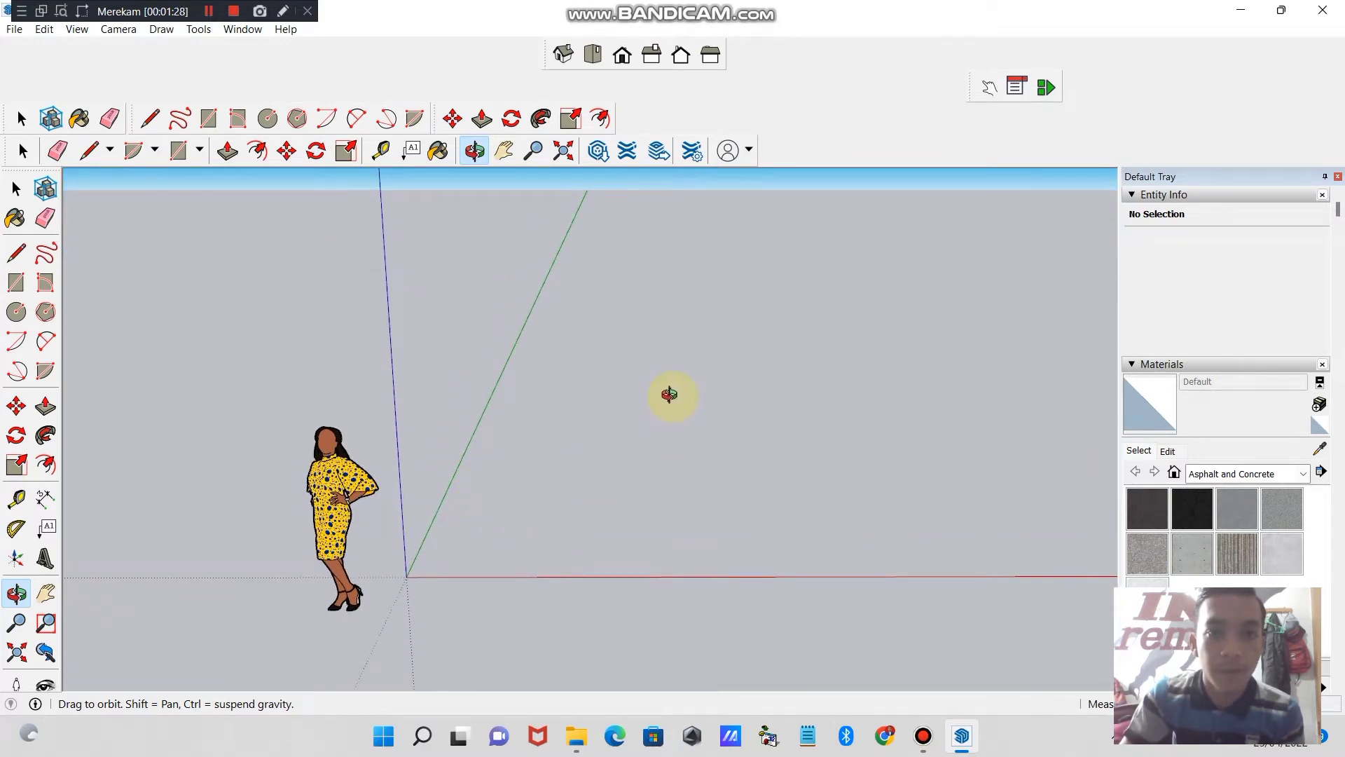
{"action": "left_click_drag", "start_coordinate": [670, 393], "coordinate": [615, 474]}
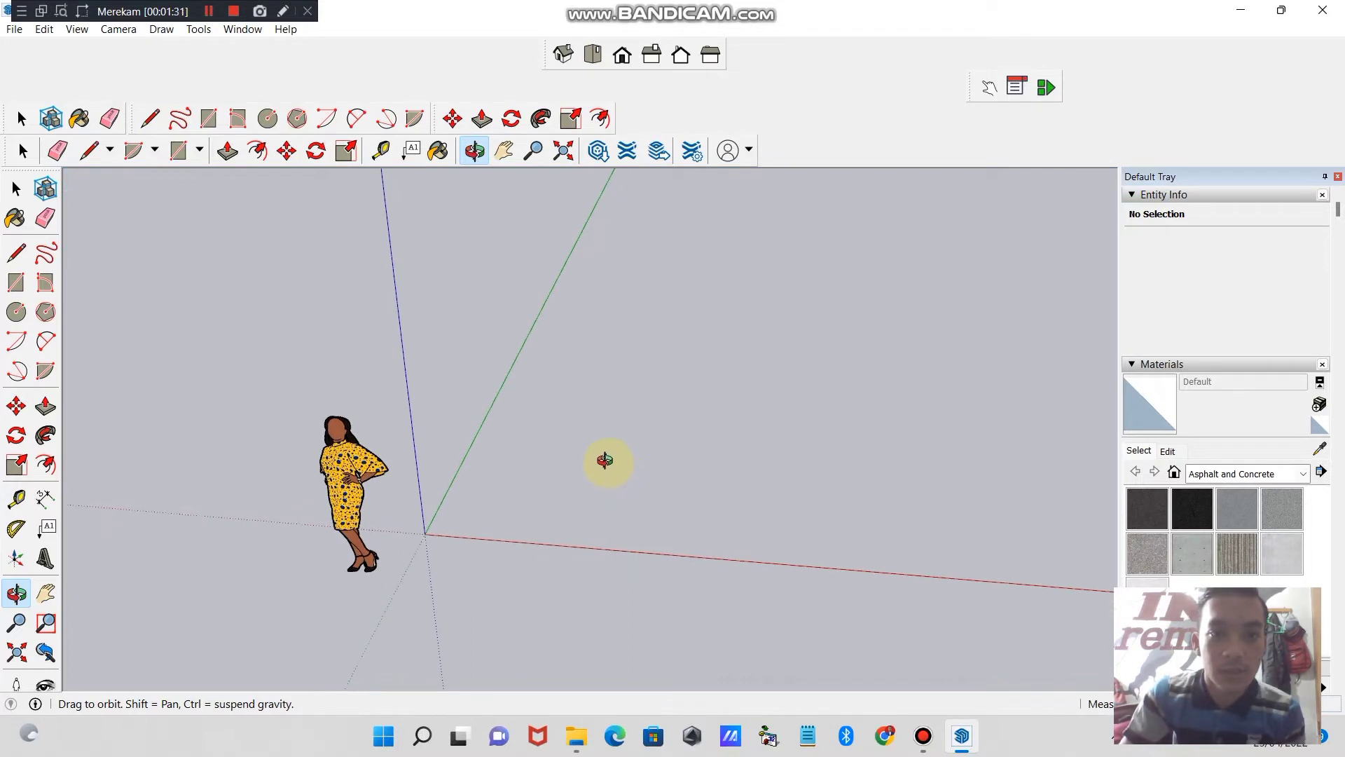
{"action": "left_click_drag", "start_coordinate": [655, 463], "coordinate": [541, 449]}
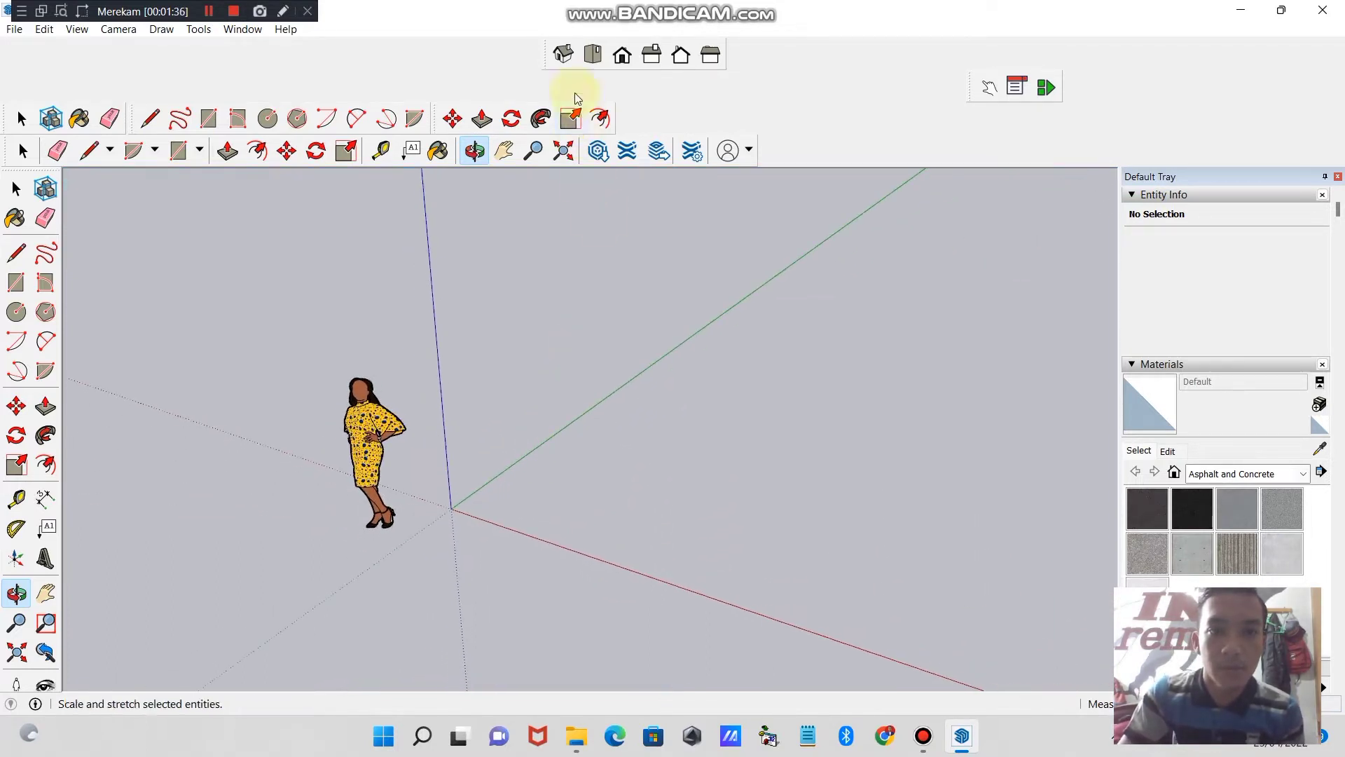
- Switch the model to the standard Top view, with free ground beside the origin for drawing the plan
{"action": "left_click", "coordinate": [592, 54]}
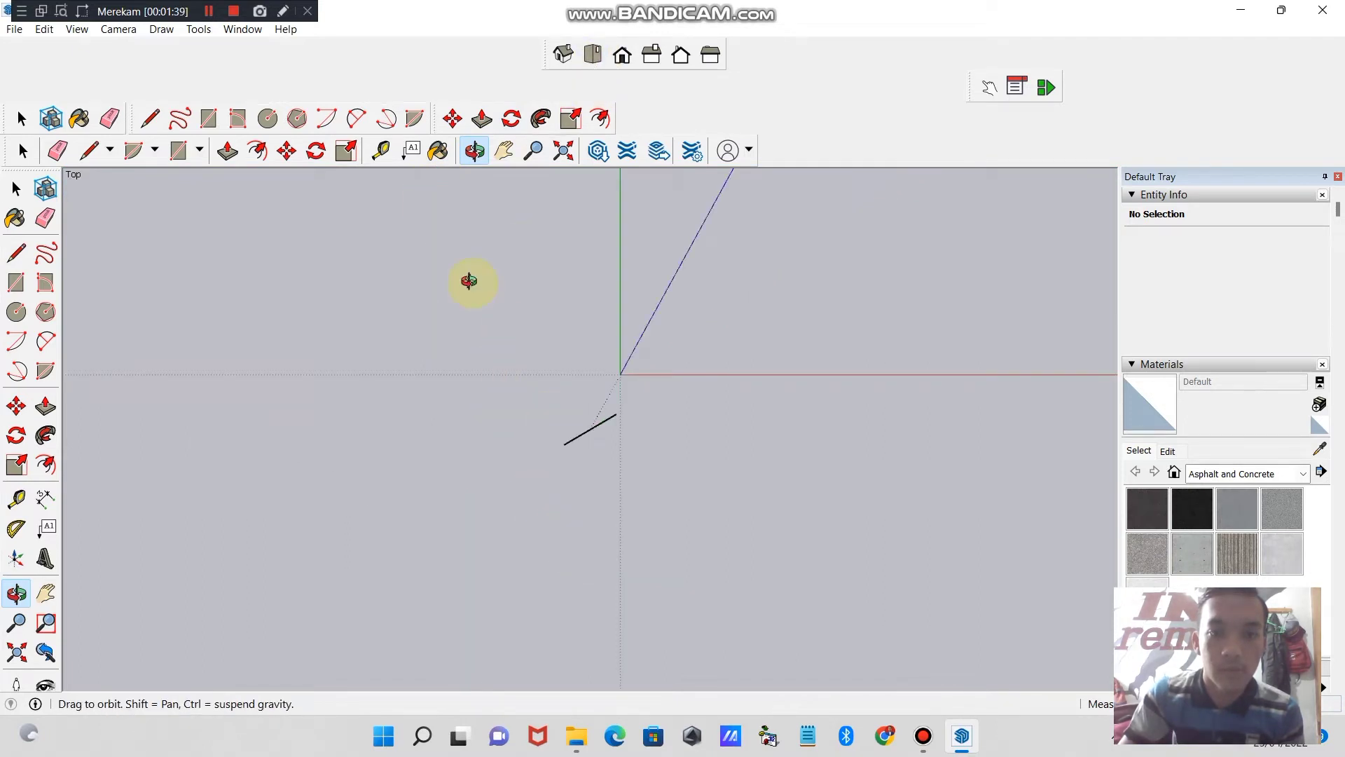
{"action": "left_click", "coordinate": [511, 155]}
{"action": "left_click_drag", "start_coordinate": [540, 392], "coordinate": [210, 634]}
{"action": "left_click_drag", "start_coordinate": [456, 474], "coordinate": [693, 513]}
{"action": "left_click_drag", "start_coordinate": [724, 406], "coordinate": [686, 342]}
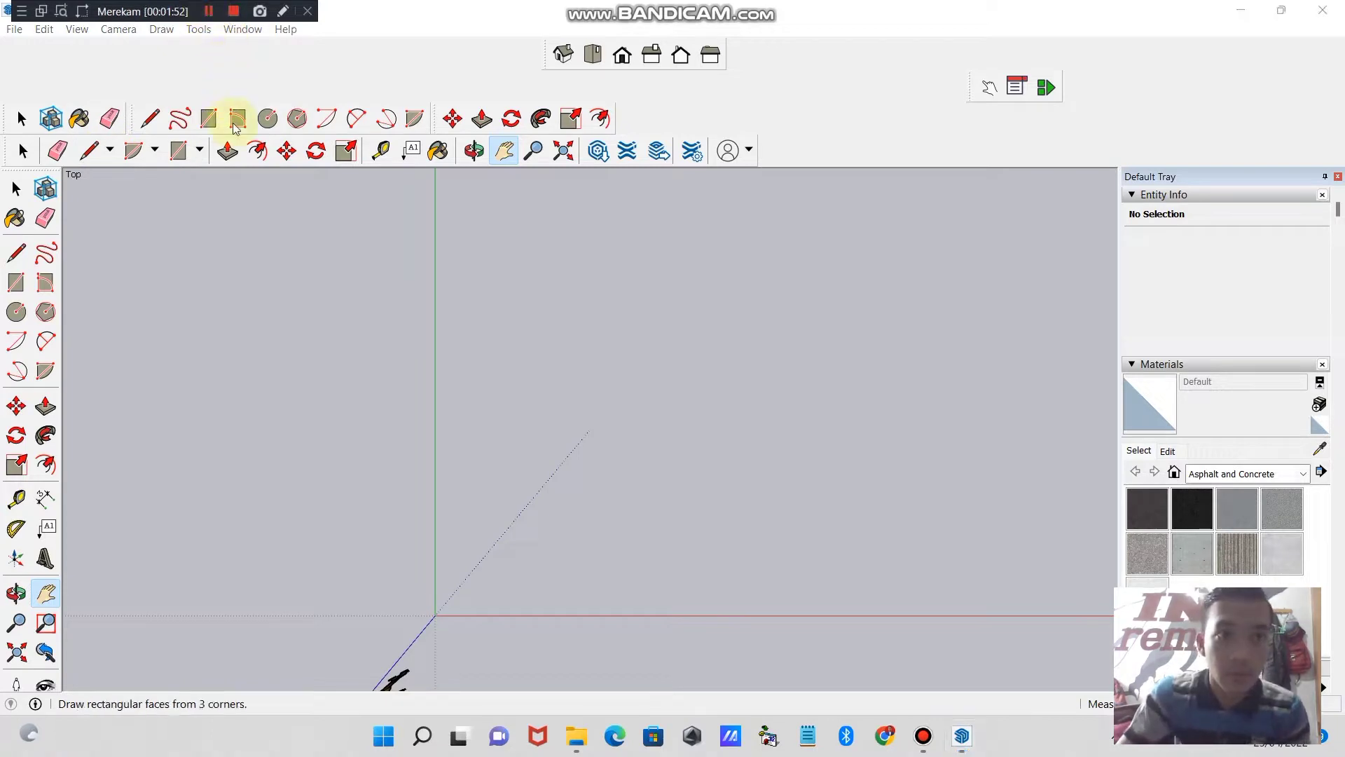
{"action": "left_click", "coordinate": [208, 119]}
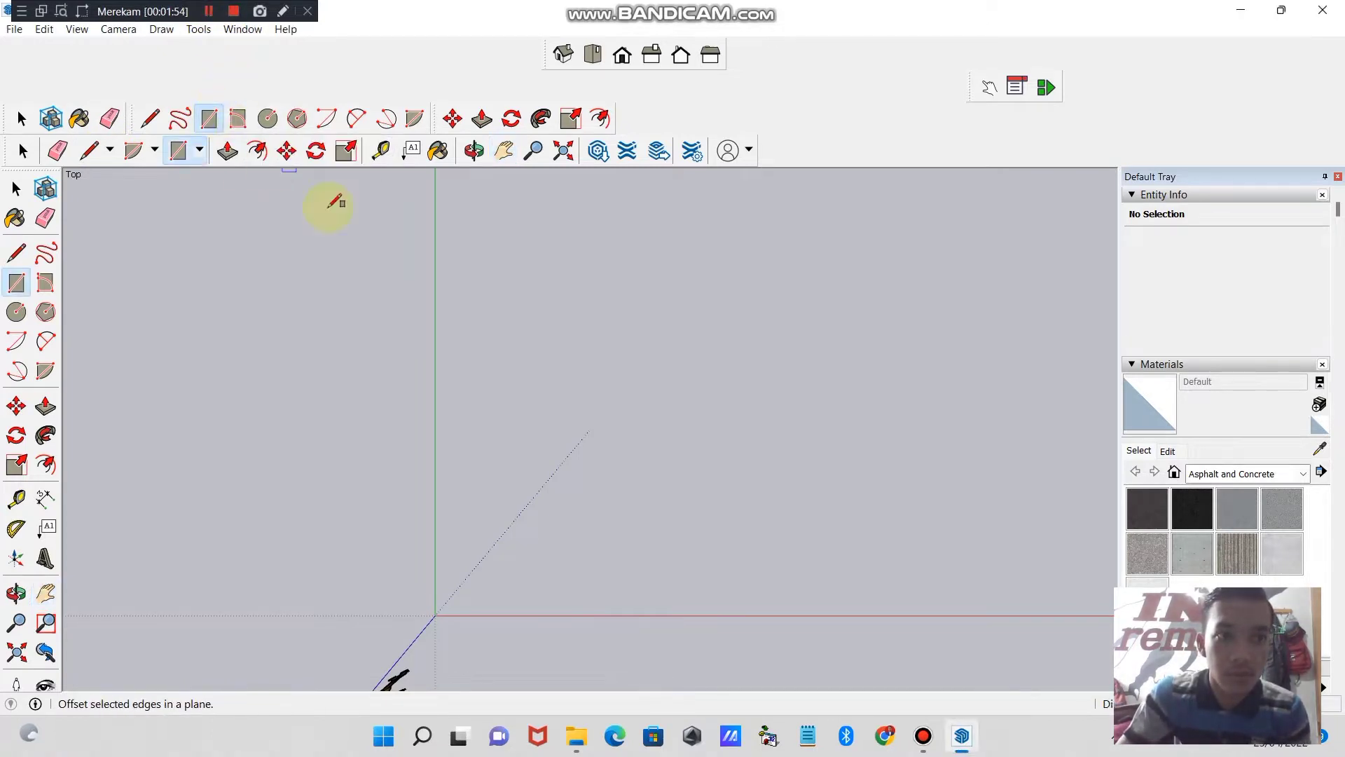
{"action": "left_click", "coordinate": [531, 517]}
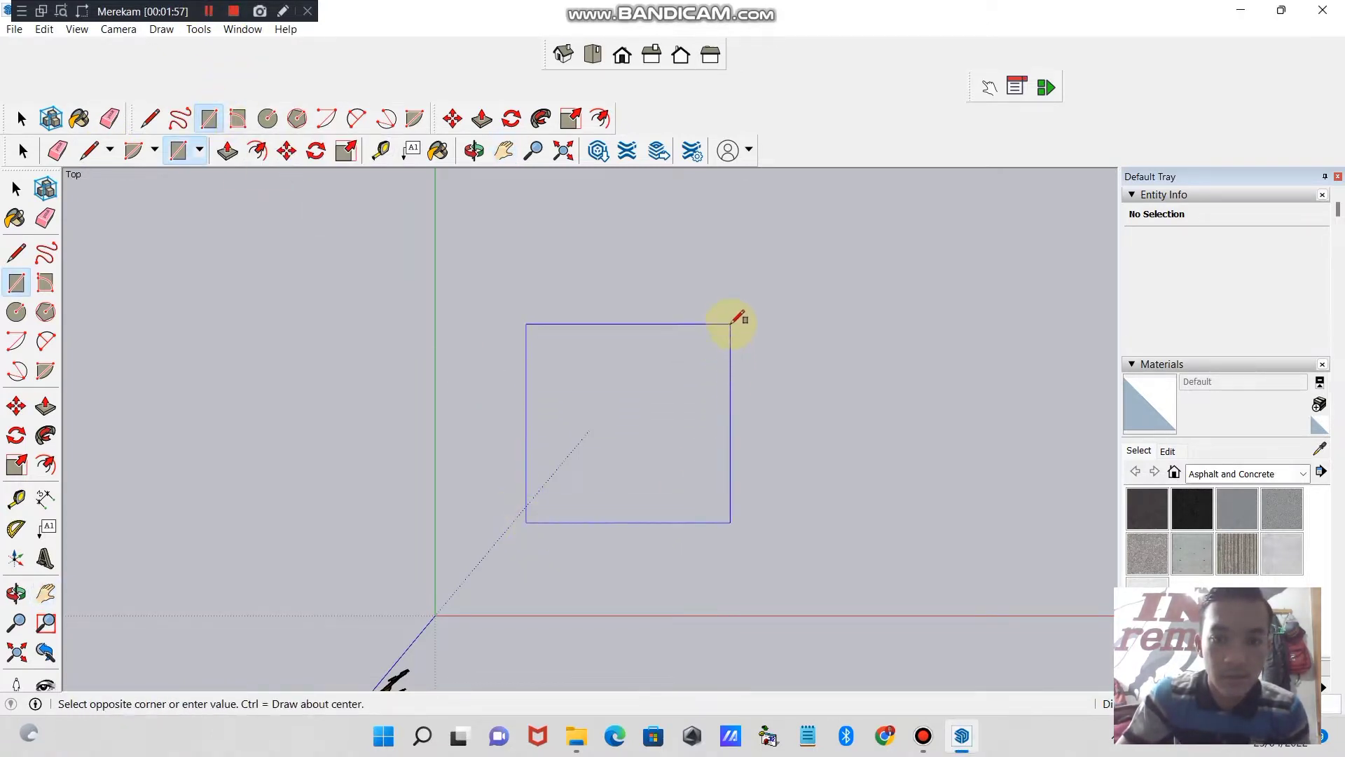
{"action": "left_click", "coordinate": [731, 310]}
{"action": "key", "text": "ctrl+z"}
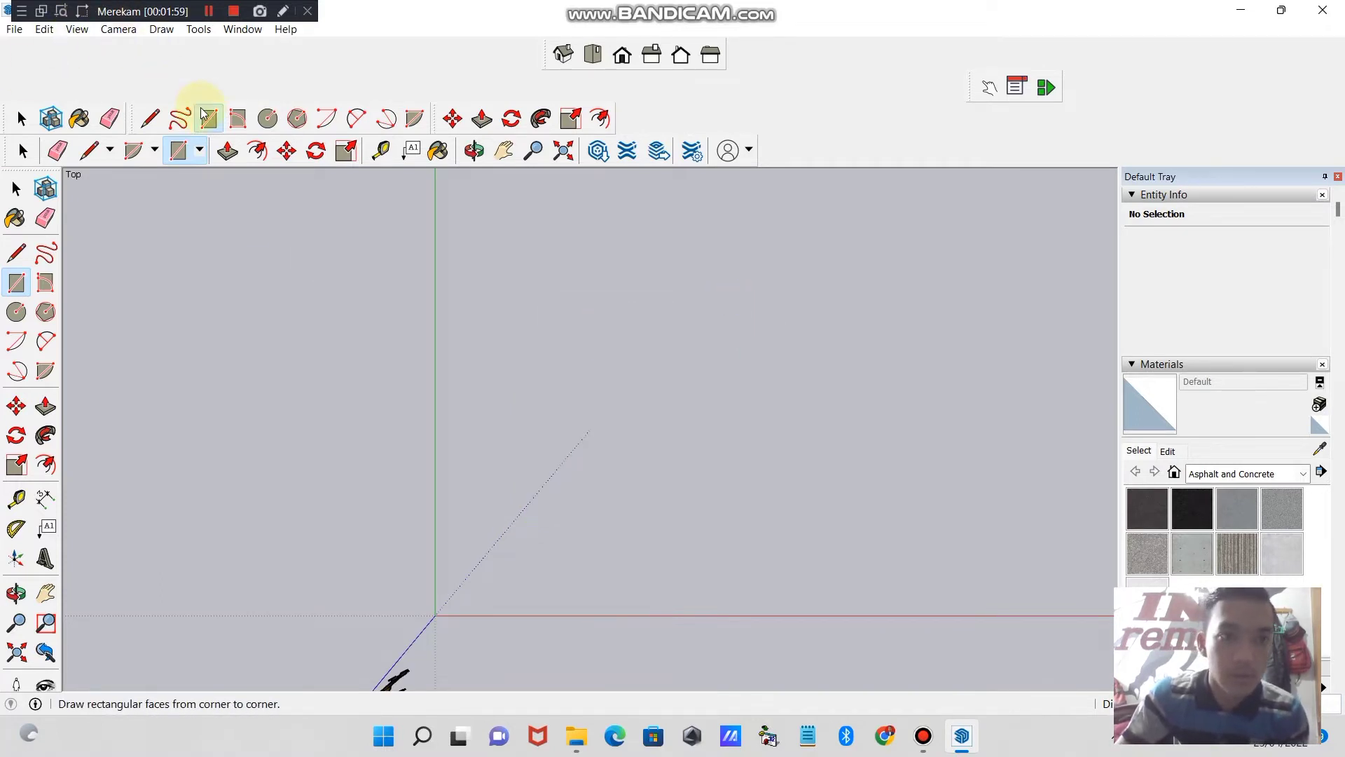
- Draw the large upright rectangle of the house outline on the ground, close to the origin between the positive red and green axes
{"action": "left_click", "coordinate": [501, 517]}
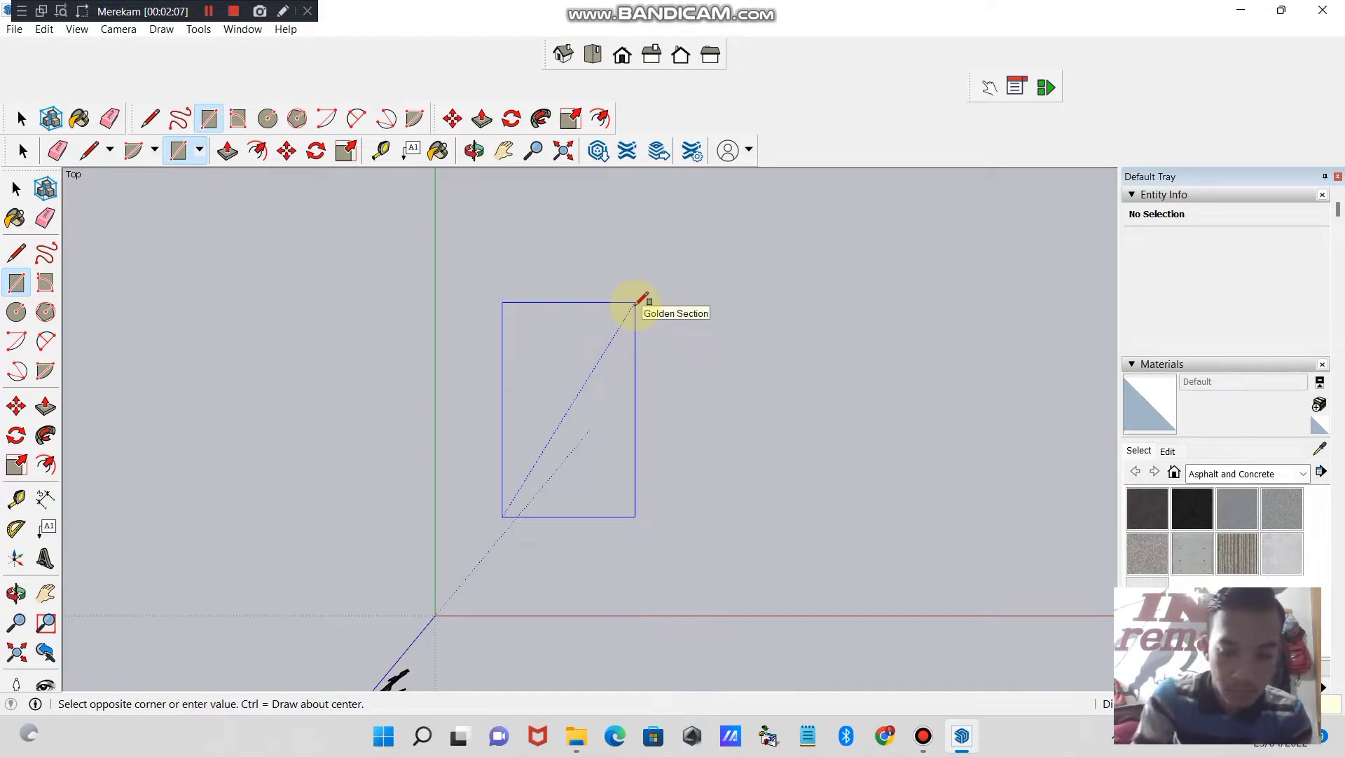
{"action": "key", "text": "Return"}
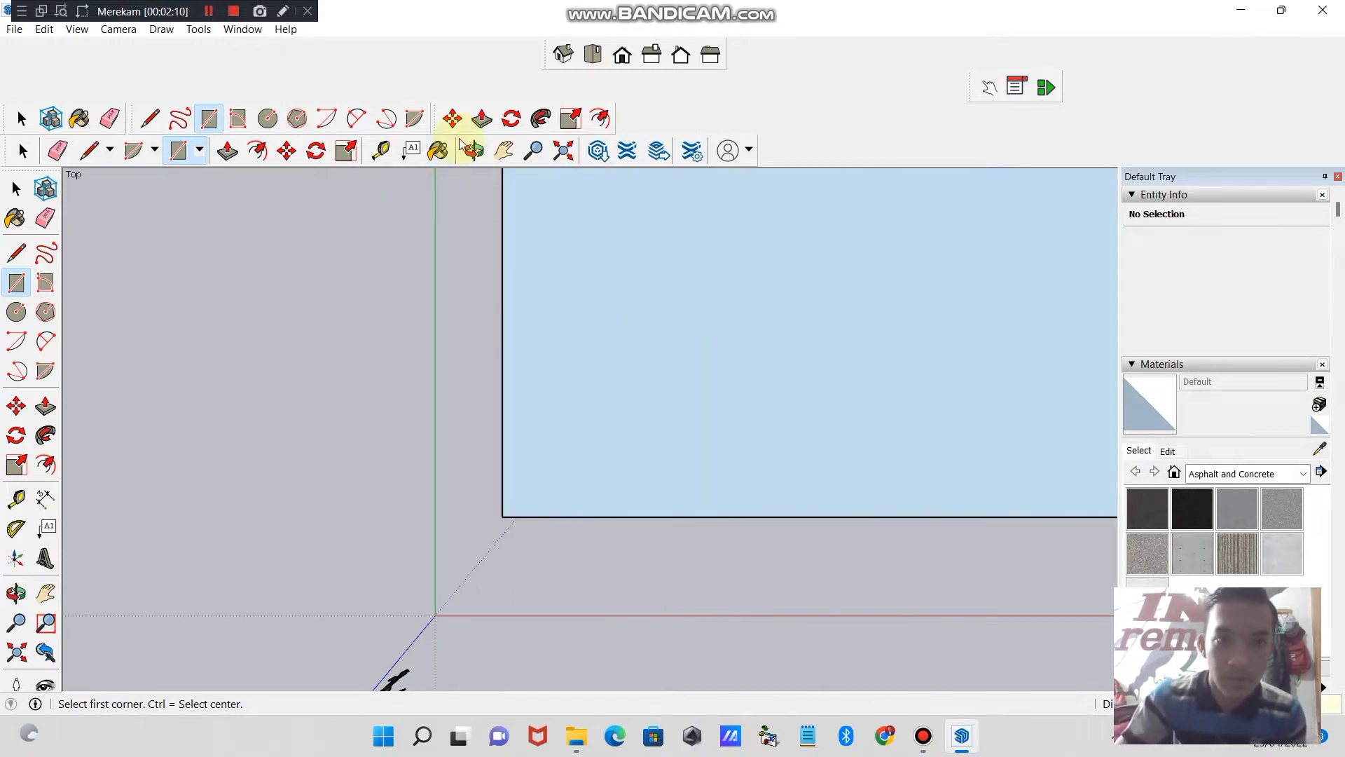
{"action": "left_click", "coordinate": [533, 151]}
{"action": "scroll", "coordinate": [666, 294], "scroll_direction": "down", "scroll_amount": 6}
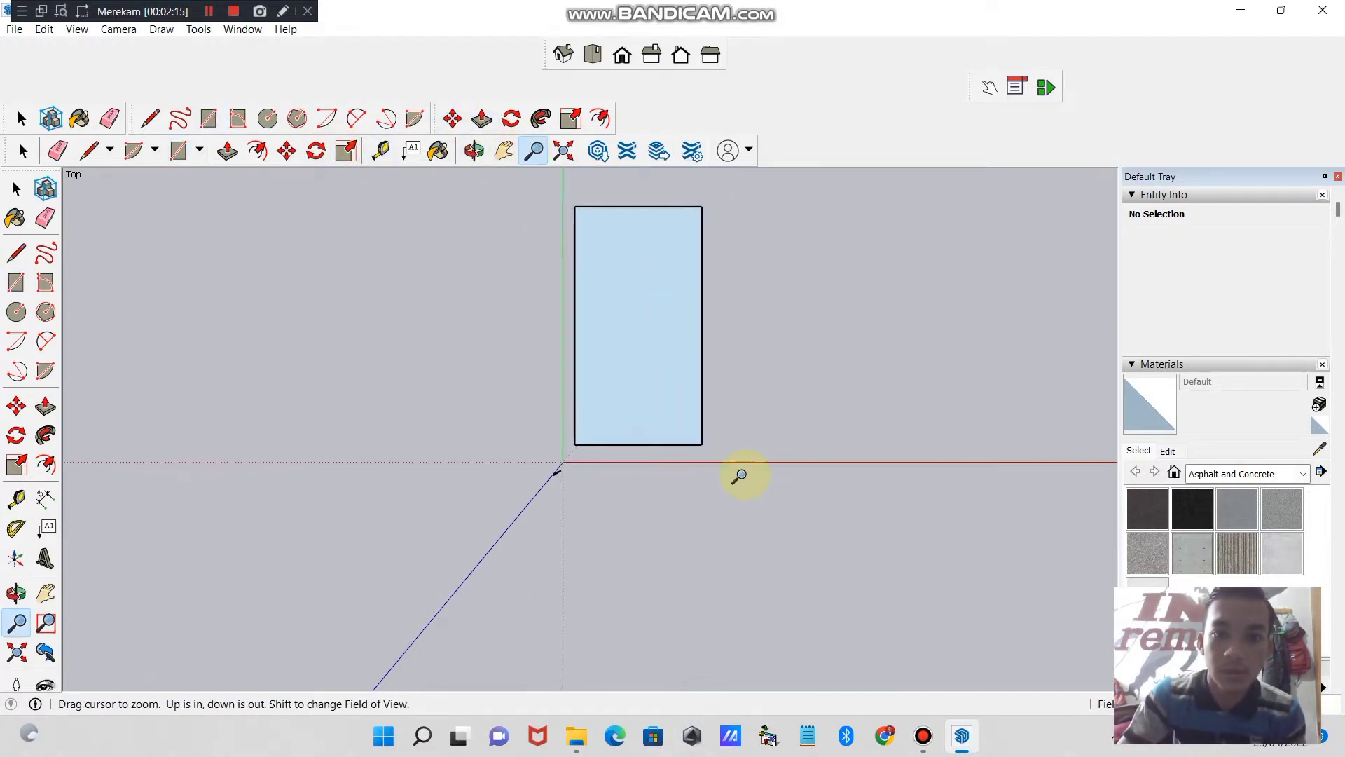
{"action": "left_click_drag", "start_coordinate": [769, 366], "coordinate": [767, 311]}
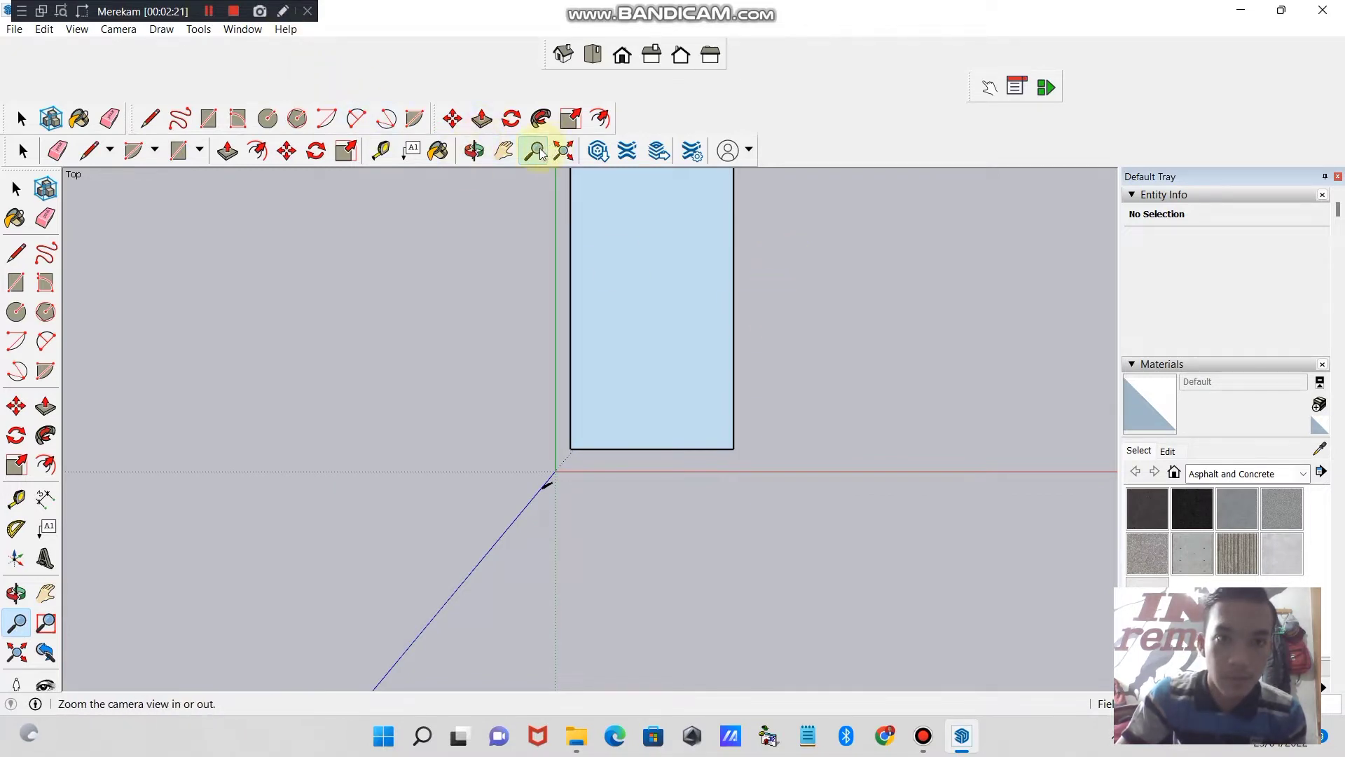
- Draw a smaller room rectangle inside the house outline, starting from its lower-right corner
{"action": "left_click", "coordinate": [506, 150]}
{"action": "left_click_drag", "start_coordinate": [741, 262], "coordinate": [735, 341]}
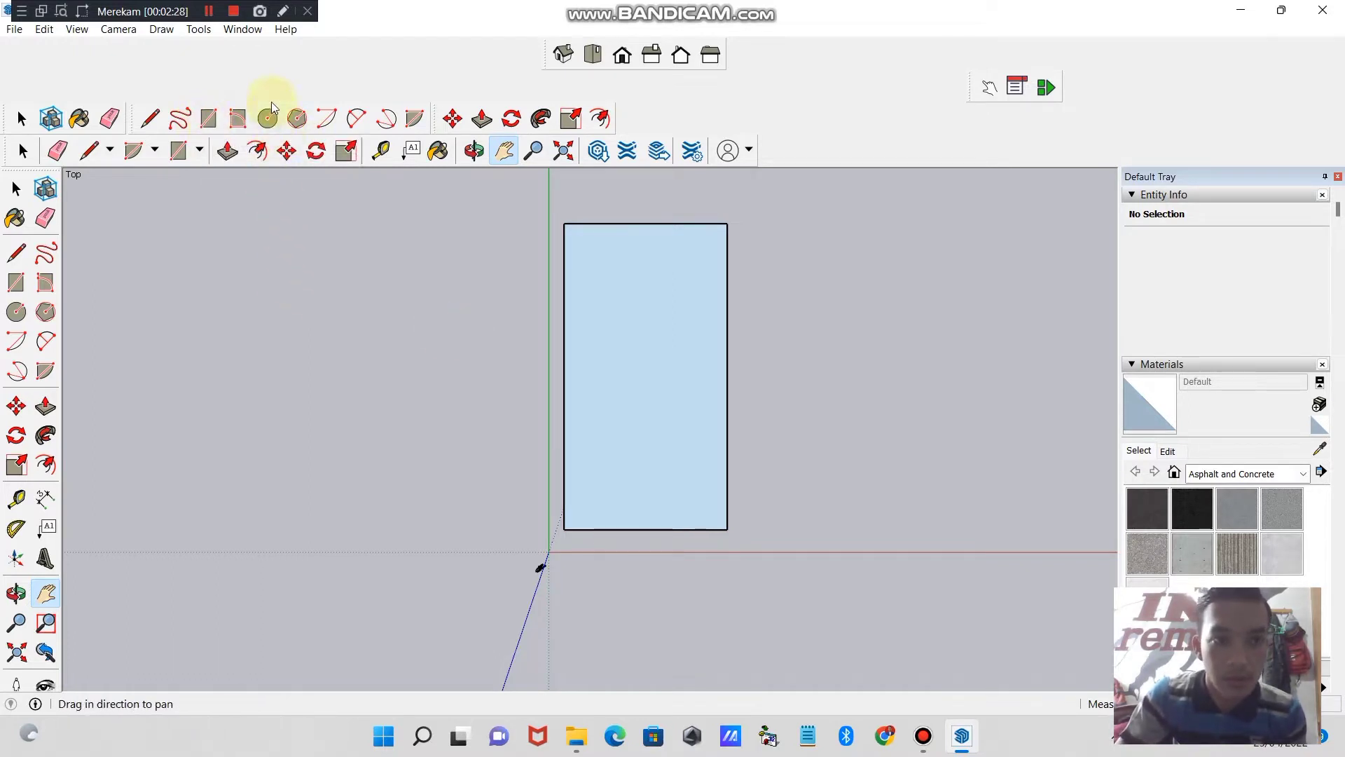
{"action": "left_click", "coordinate": [208, 118]}
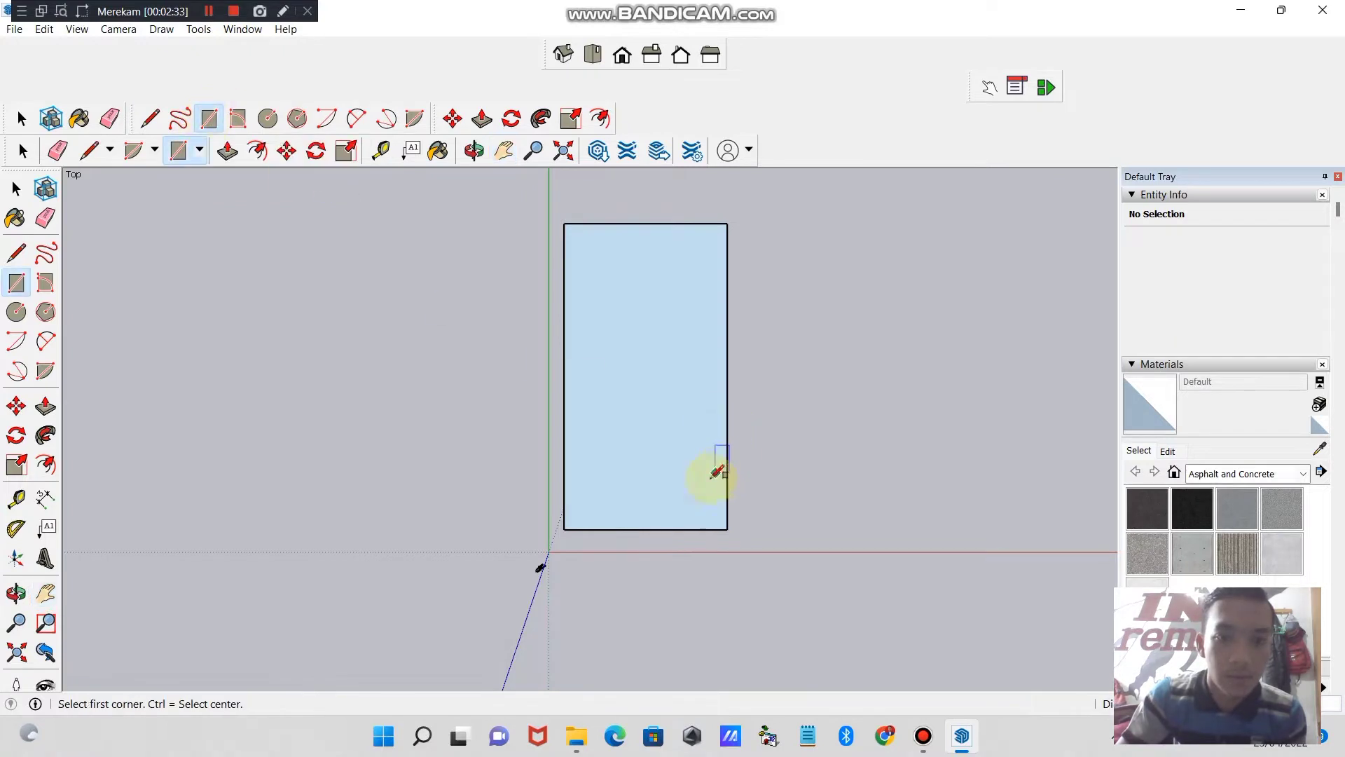
{"action": "left_click", "coordinate": [727, 529]}
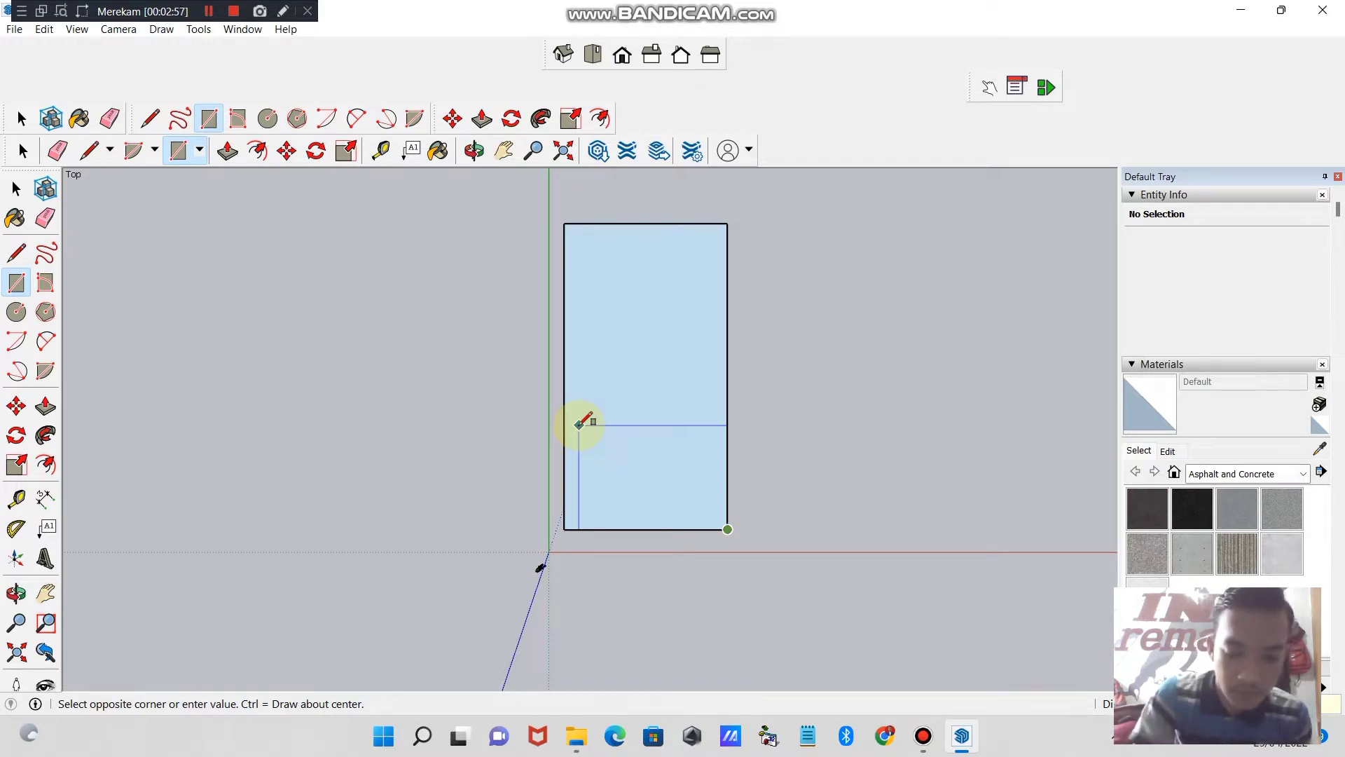
{"action": "key", "text": "Return"}
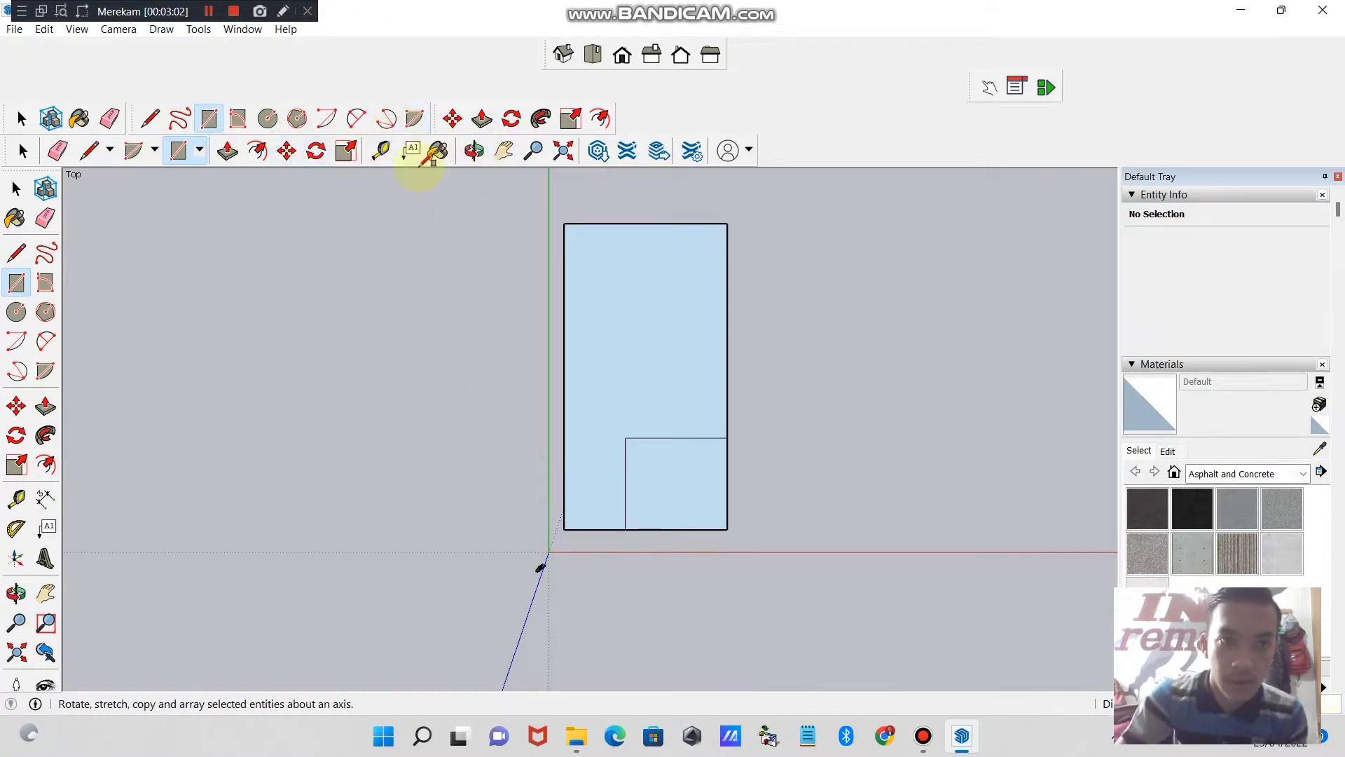
- Draw a rectangle across the full width of the house outline, starting from its upper-left corner
{"action": "left_click", "coordinate": [504, 150]}
{"action": "left_click_drag", "start_coordinate": [591, 334], "coordinate": [595, 527]}
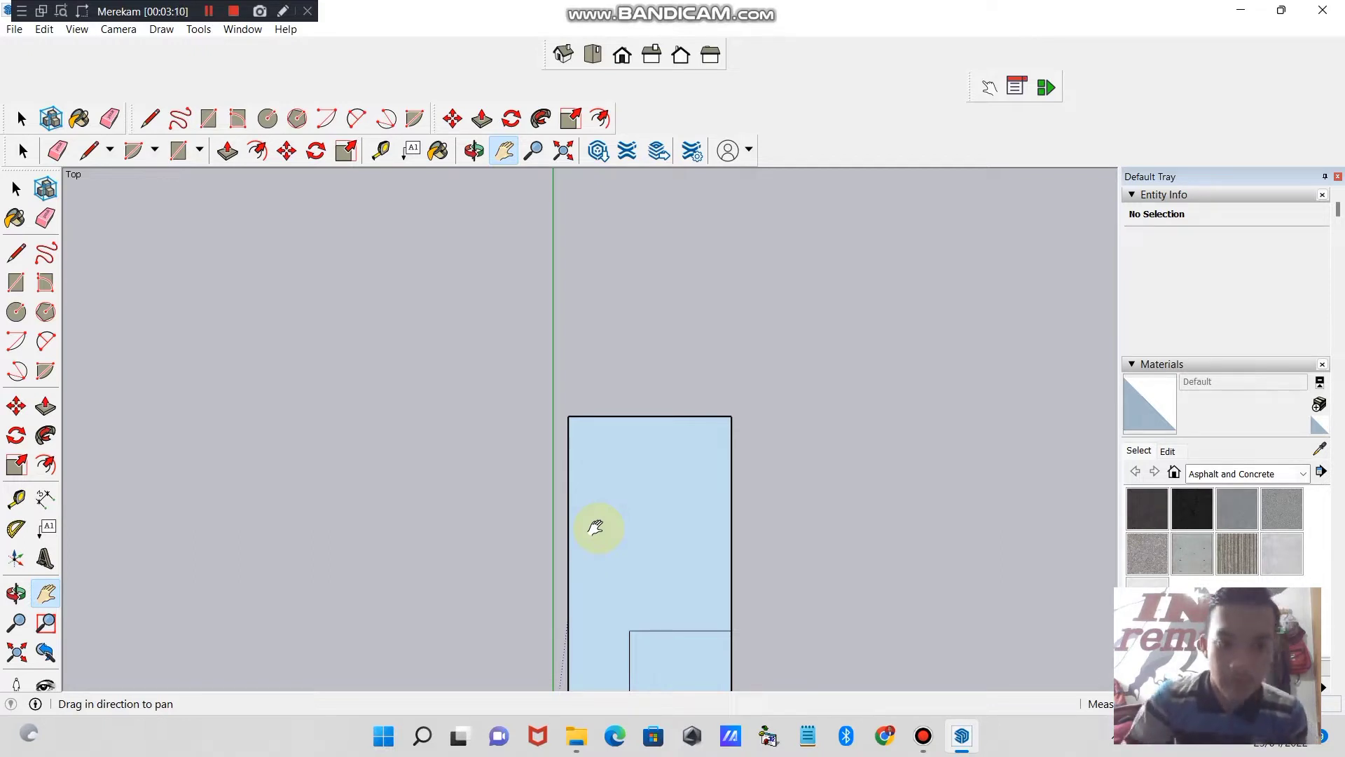
{"action": "left_click", "coordinate": [209, 119]}
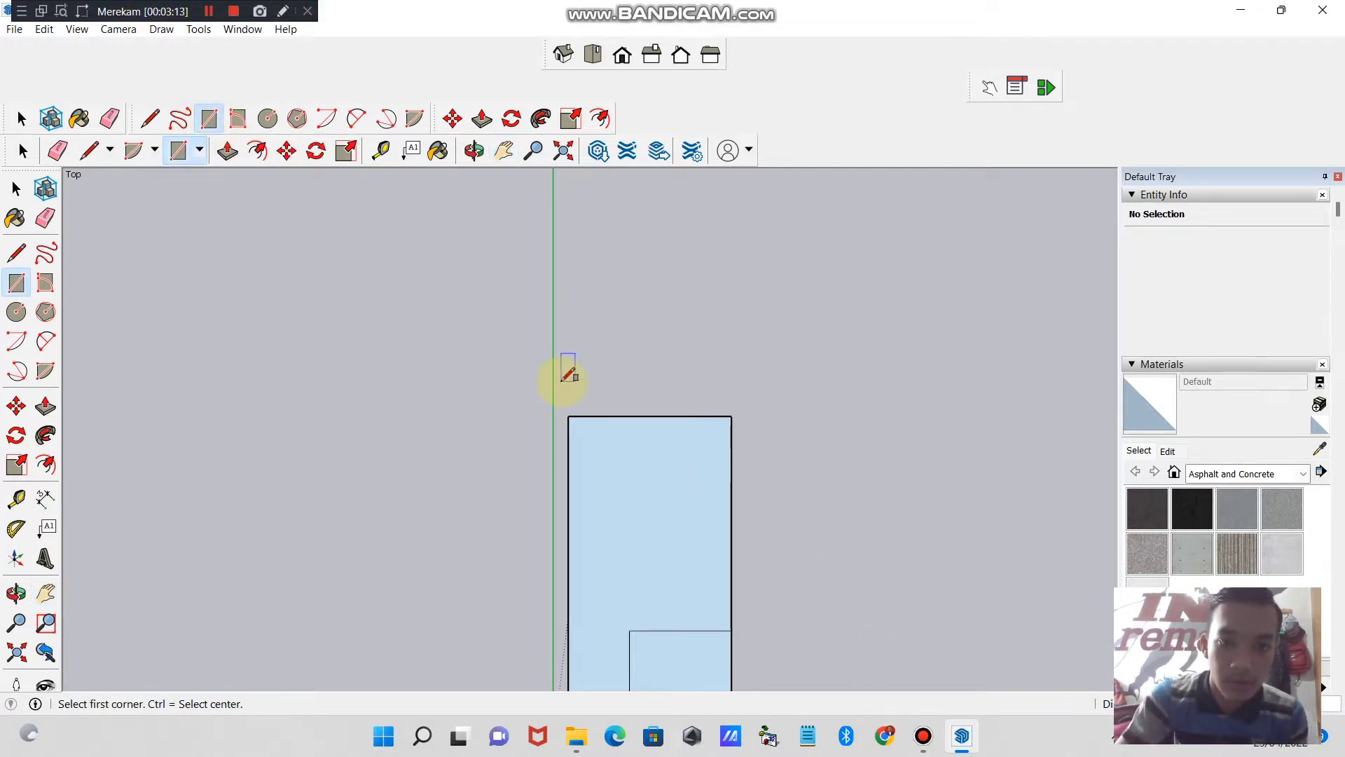
{"action": "left_click", "coordinate": [569, 416]}
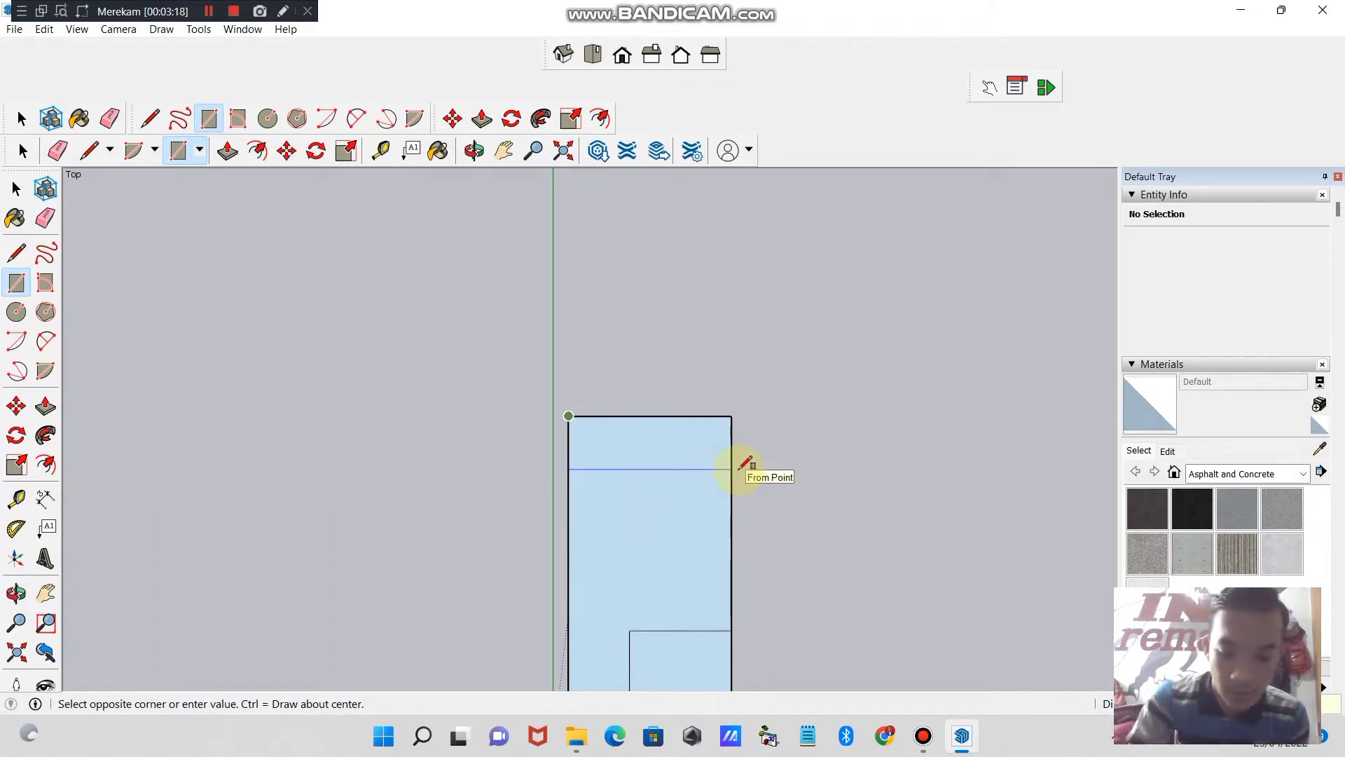
{"action": "key", "text": "Return"}
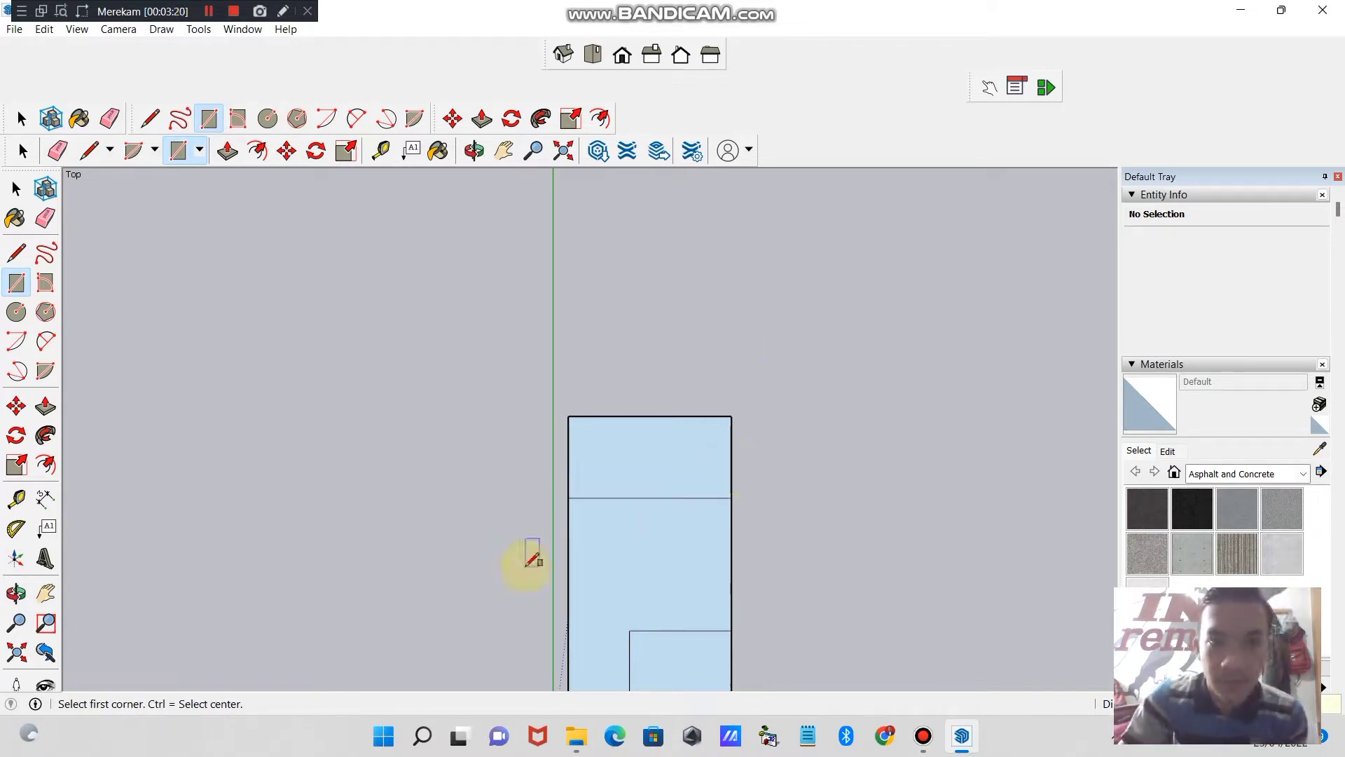
- Subdivide the house outline with further room rectangles along its left and right sides and beside the lower-right room
{"action": "left_click", "coordinate": [504, 150]}
{"action": "left_click_drag", "start_coordinate": [663, 615], "coordinate": [631, 460]}
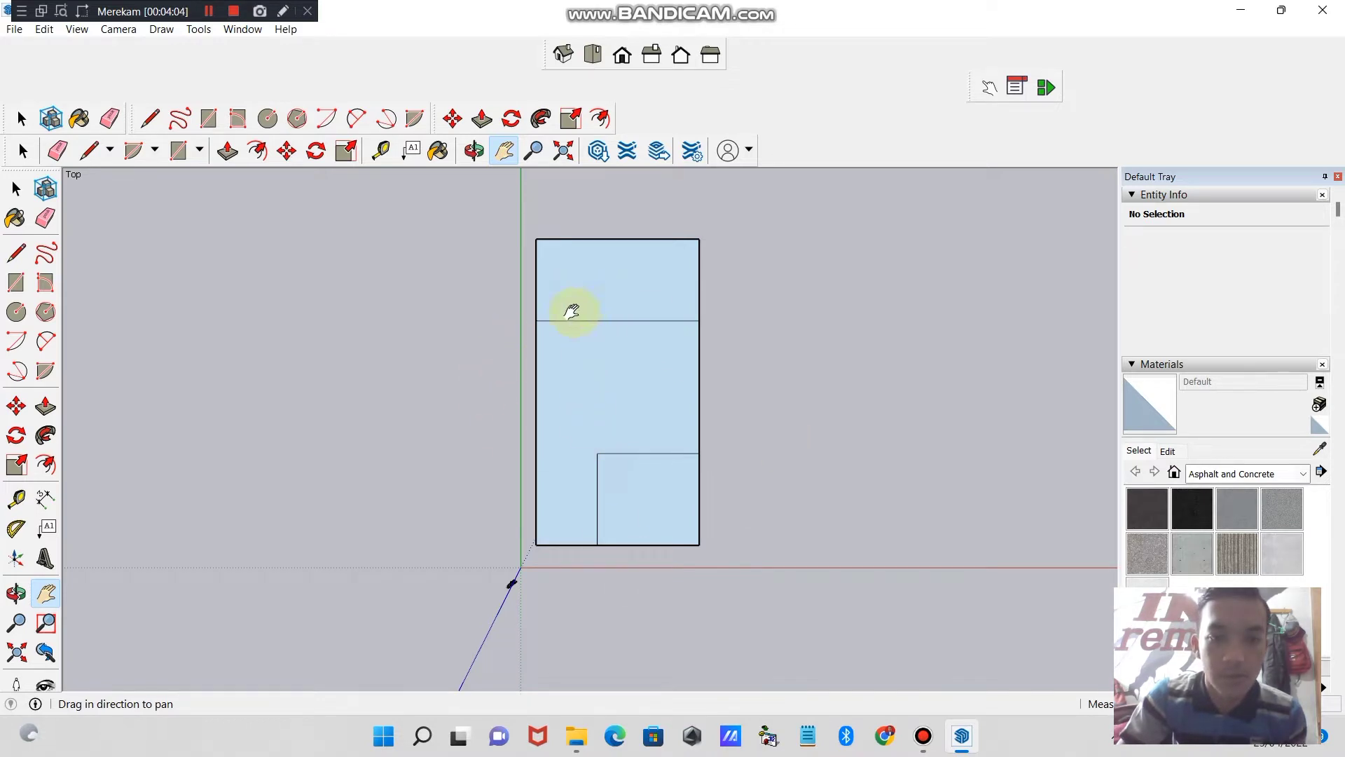
{"action": "left_click", "coordinate": [209, 12]}
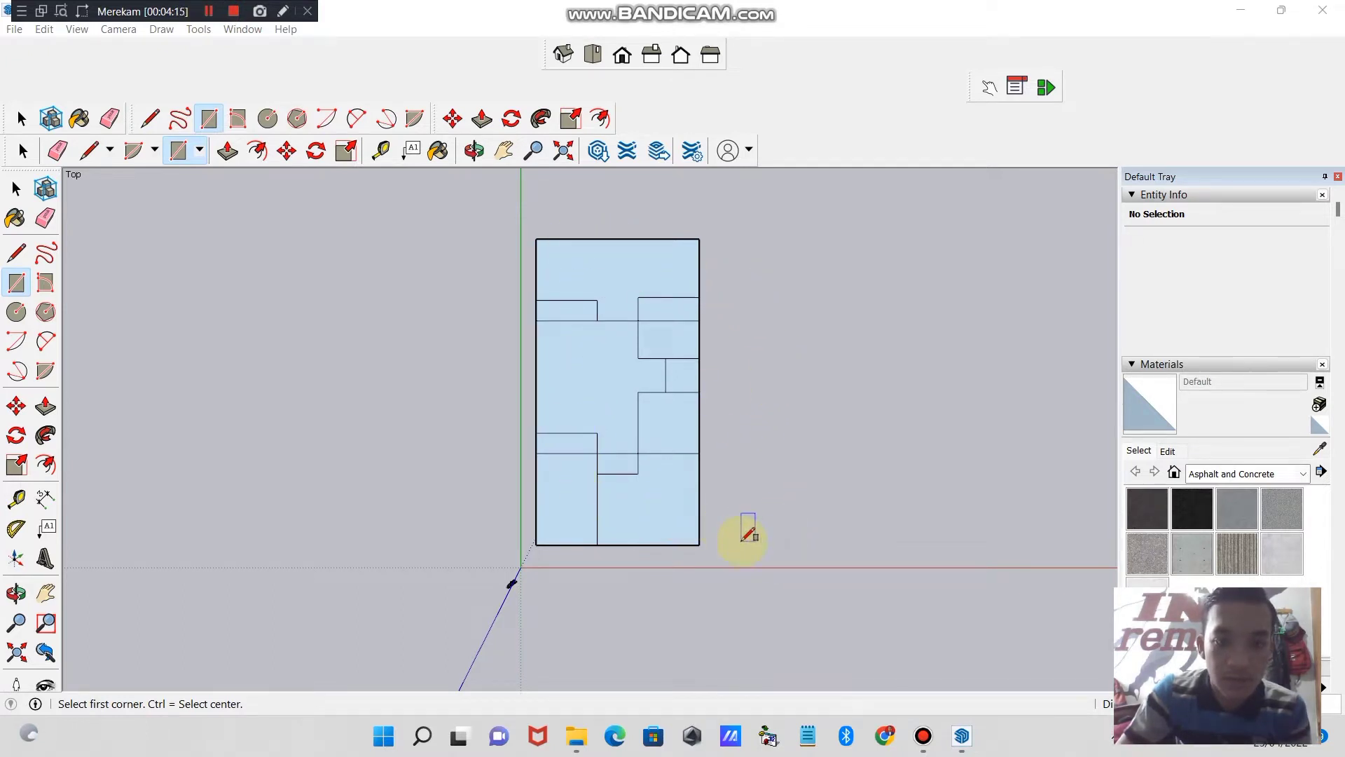
- Erase the line segment crossing the upper-right room of the floor plan
{"action": "left_click", "coordinate": [21, 119]}
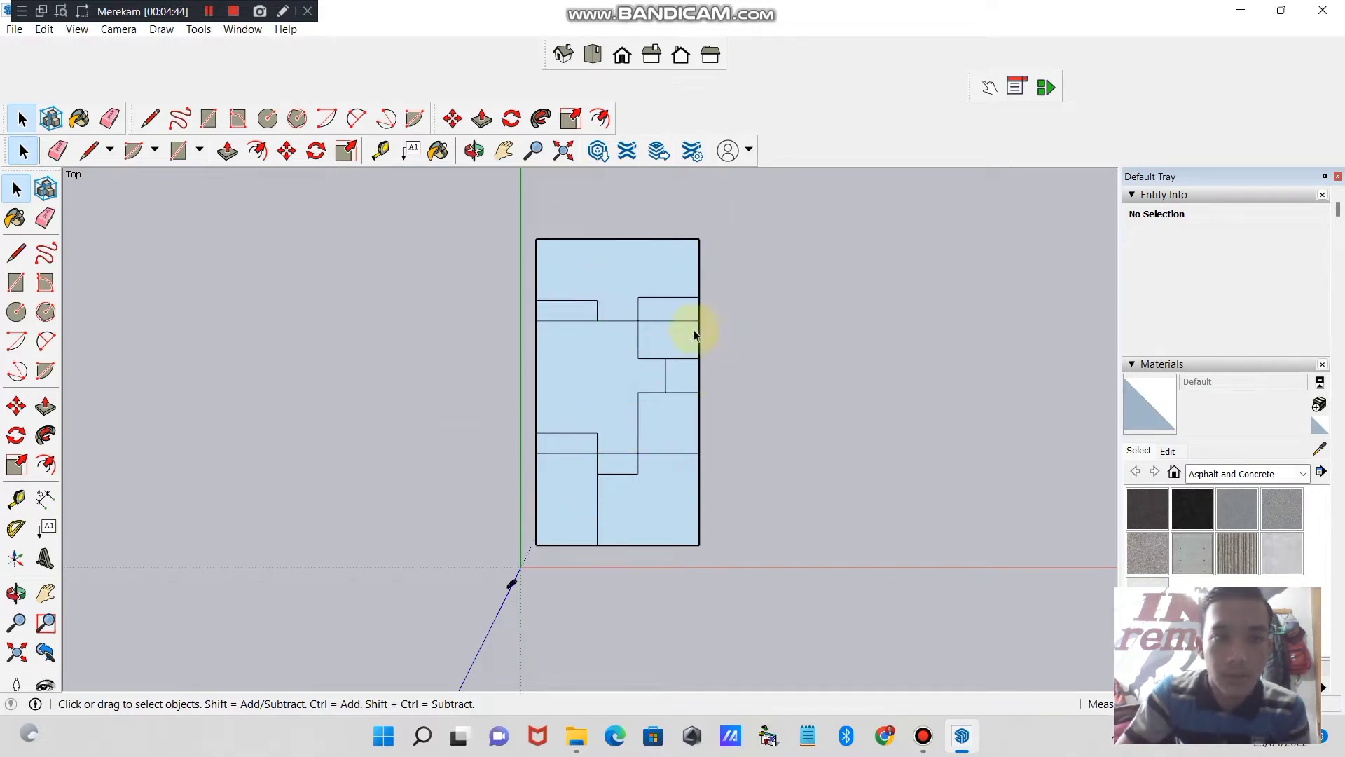
{"action": "key", "text": "e"}
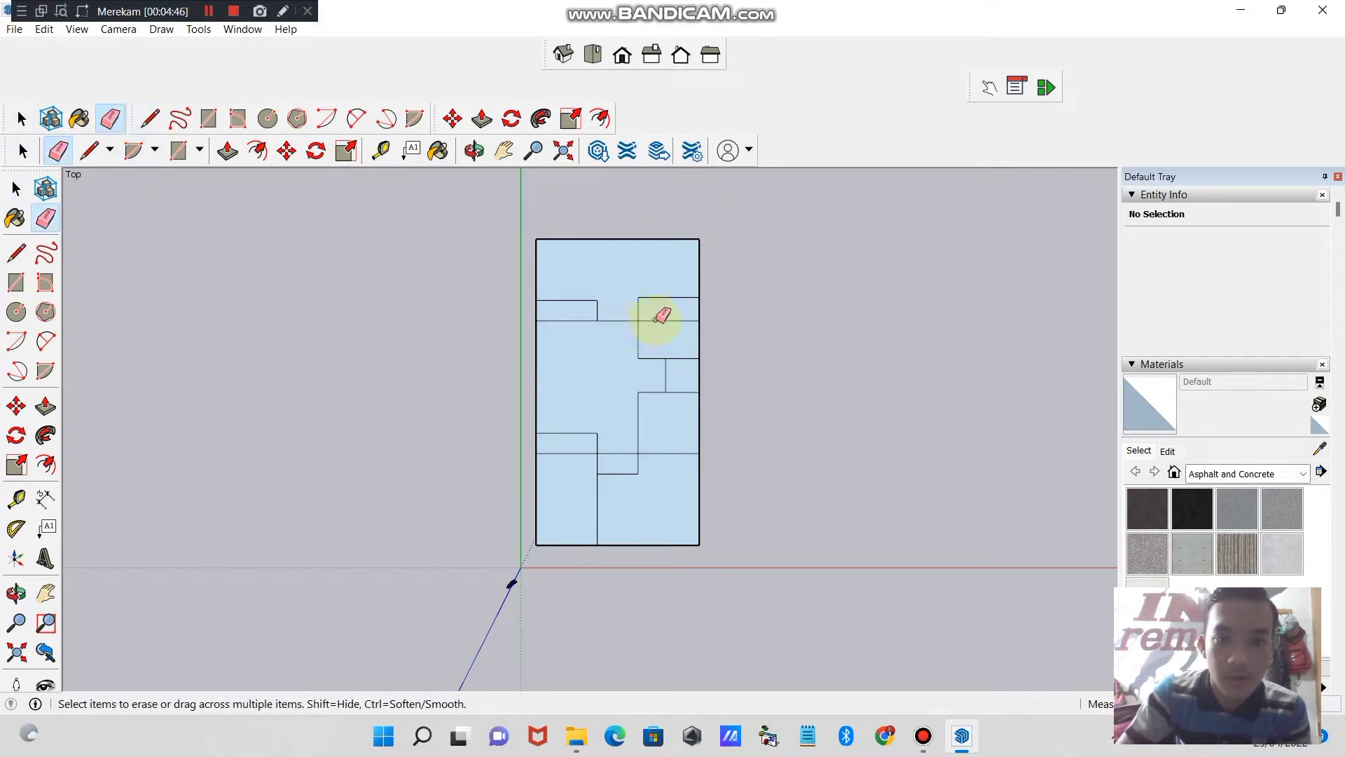
{"action": "left_click", "coordinate": [657, 320]}
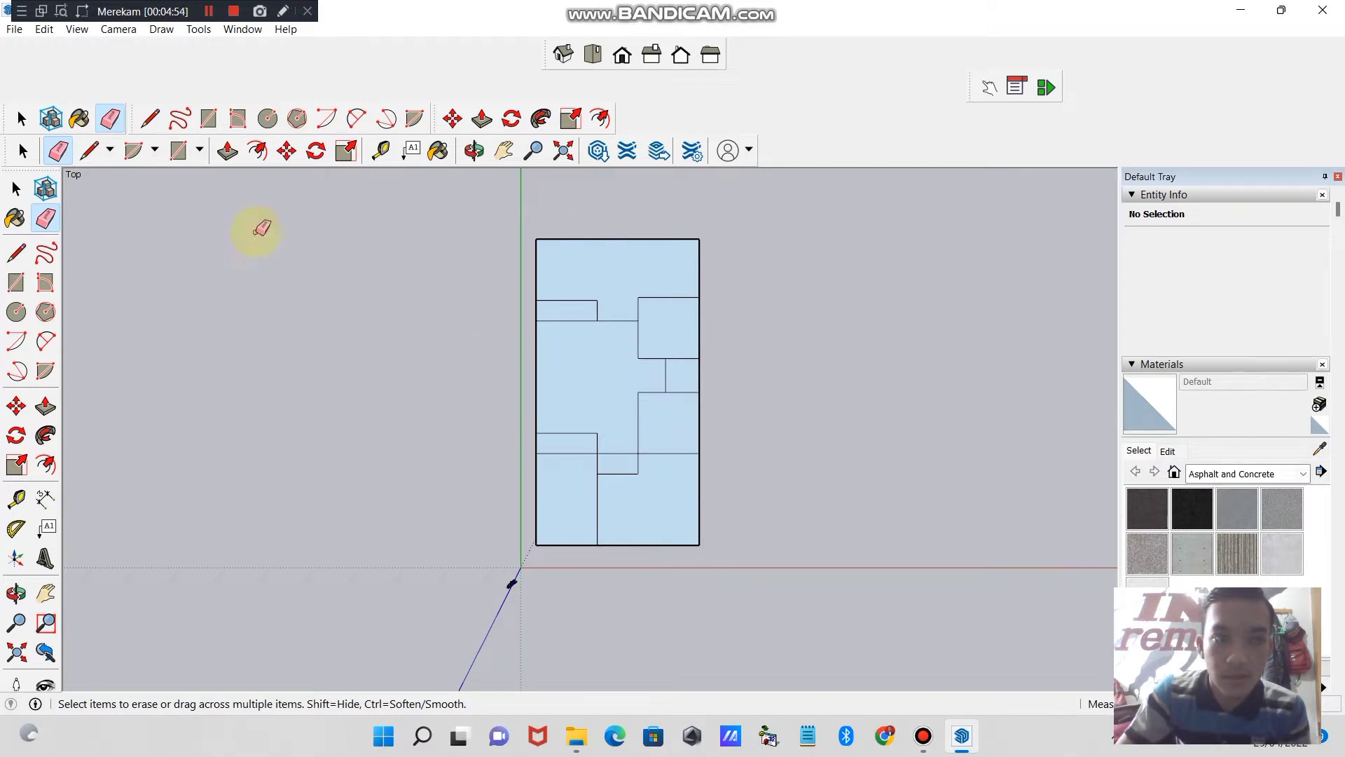
- Offset the outlines of the lower-right and lower-left rooms slightly inward to form their wall thickness
{"action": "left_click", "coordinate": [52, 468]}
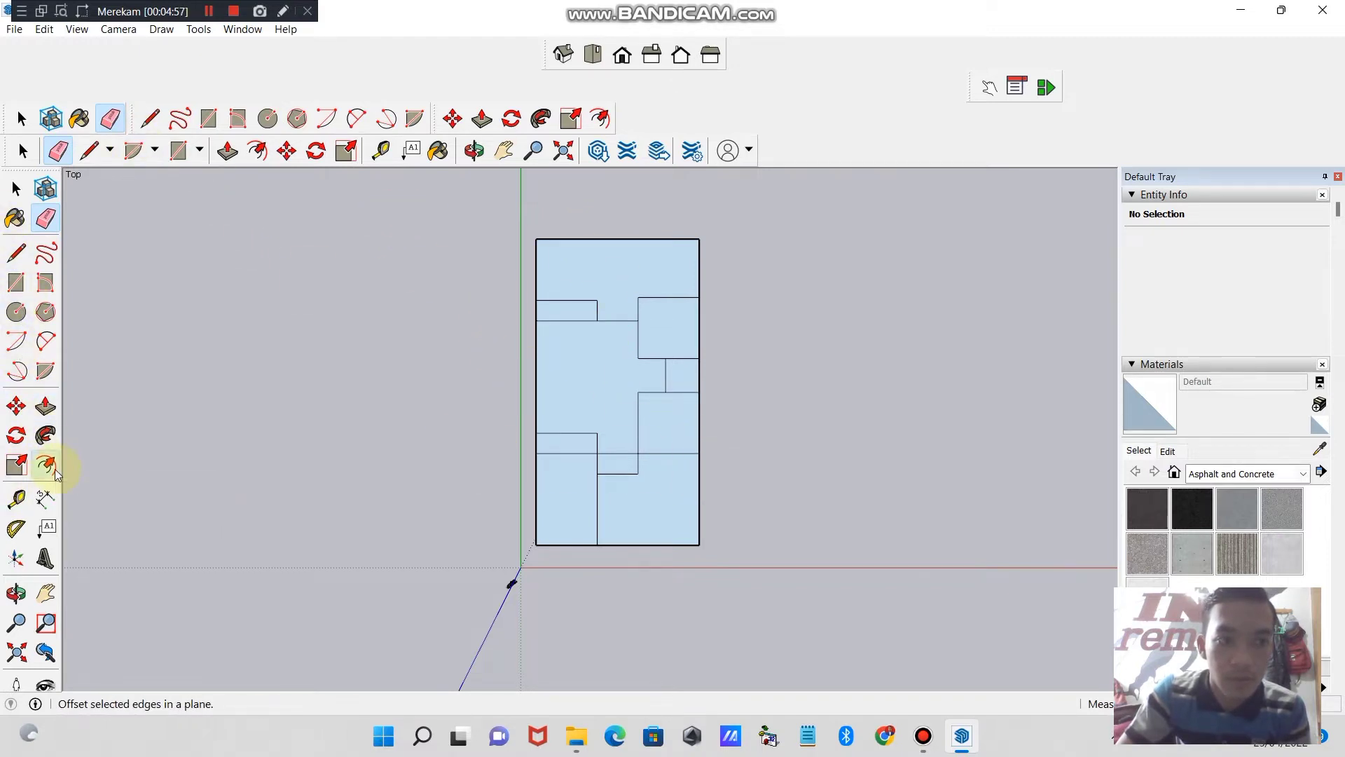
{"action": "left_click", "coordinate": [620, 518]}
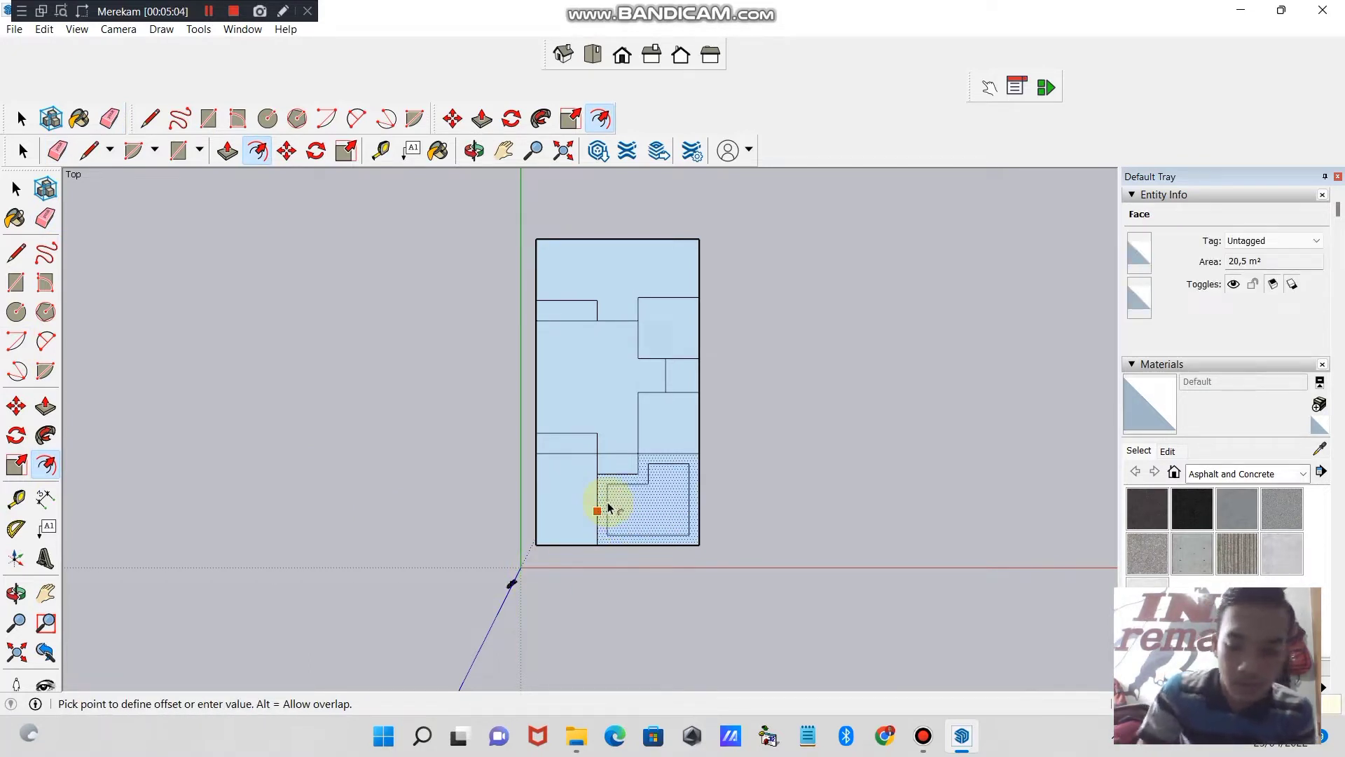
{"action": "key", "text": "Return"}
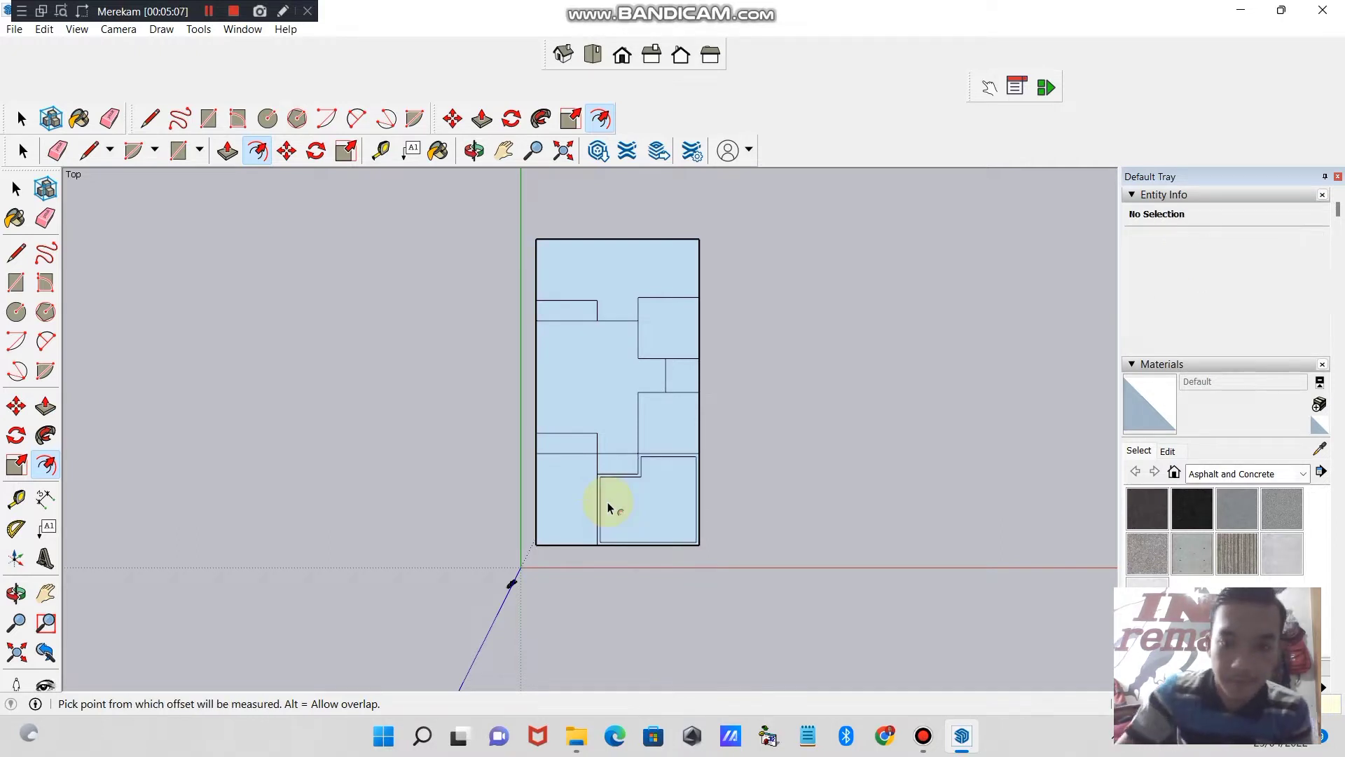
{"action": "left_click", "coordinate": [570, 497]}
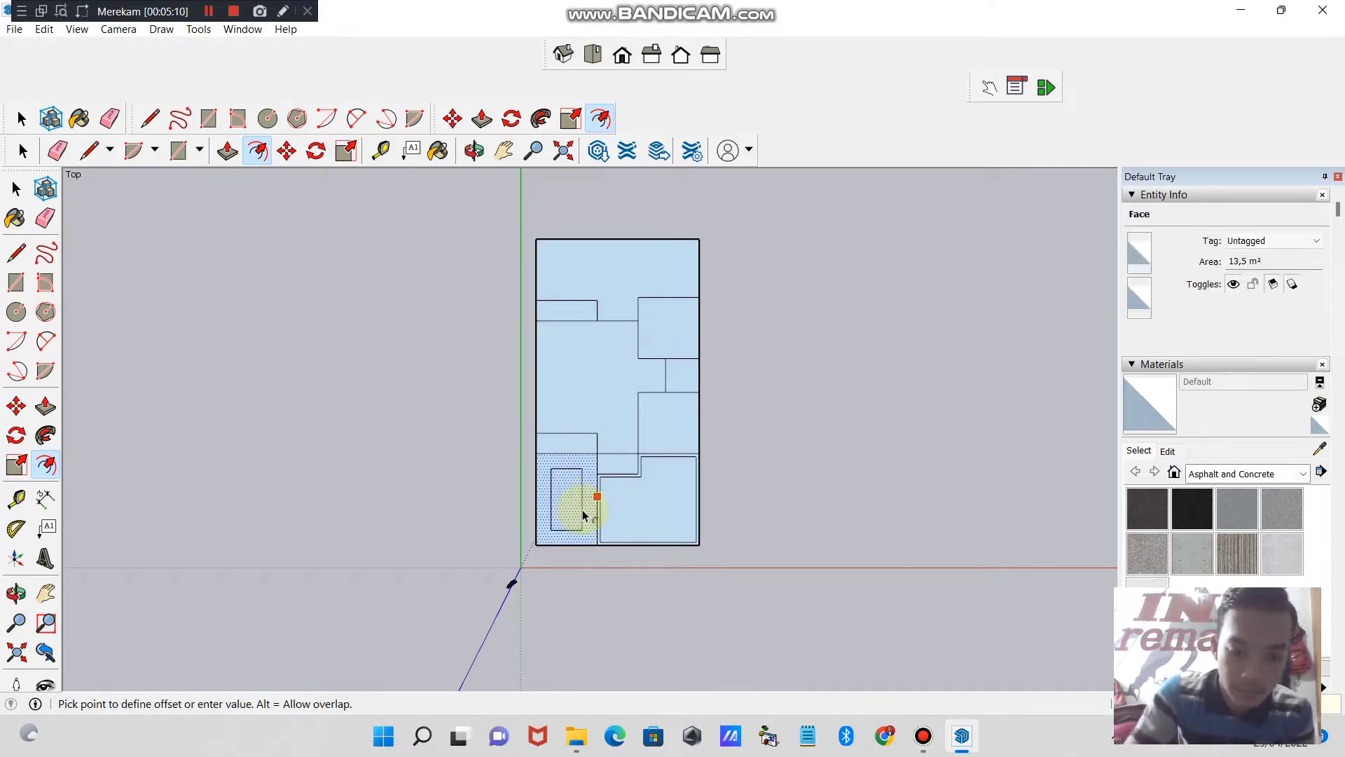
{"action": "key", "text": "Return"}
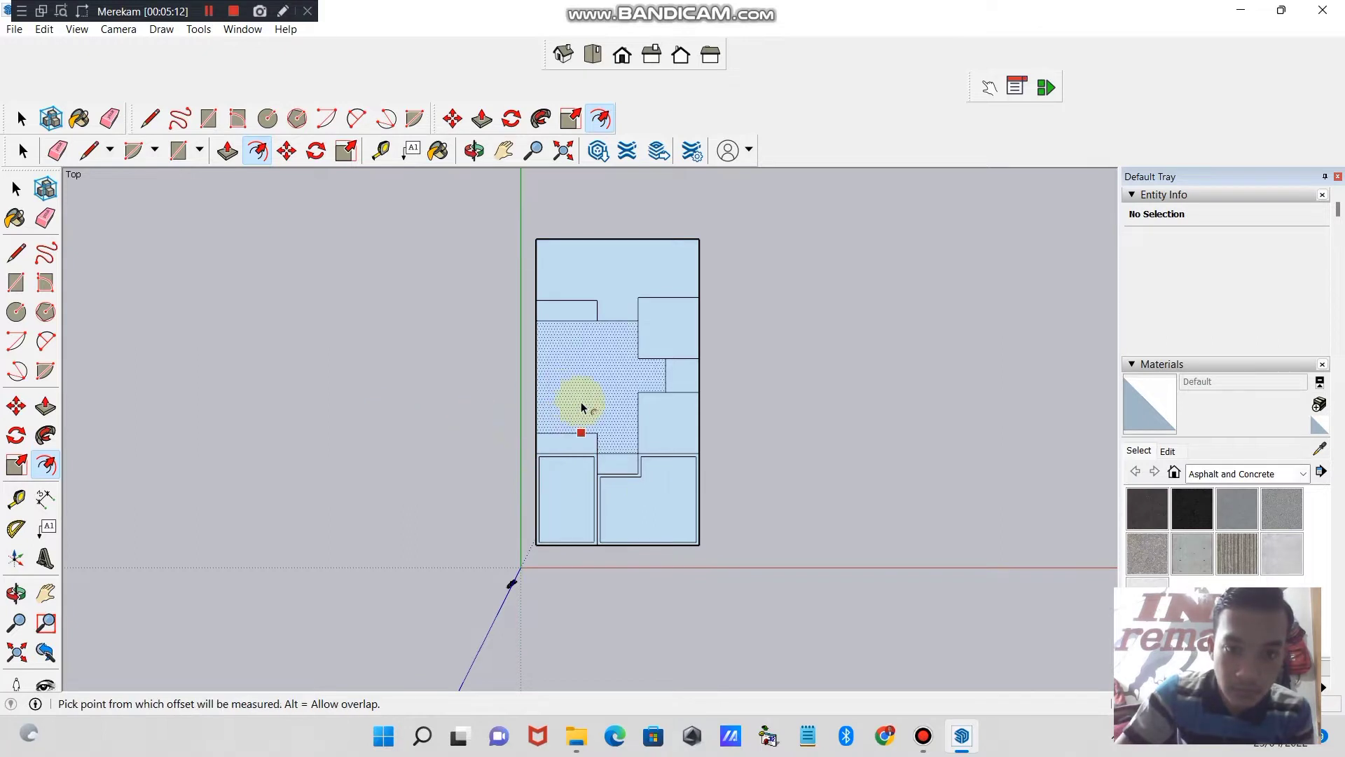
- Offset the outlines of the large central room and the three rooms along its right side slightly inward to form their walls
{"action": "left_click", "coordinate": [561, 384]}
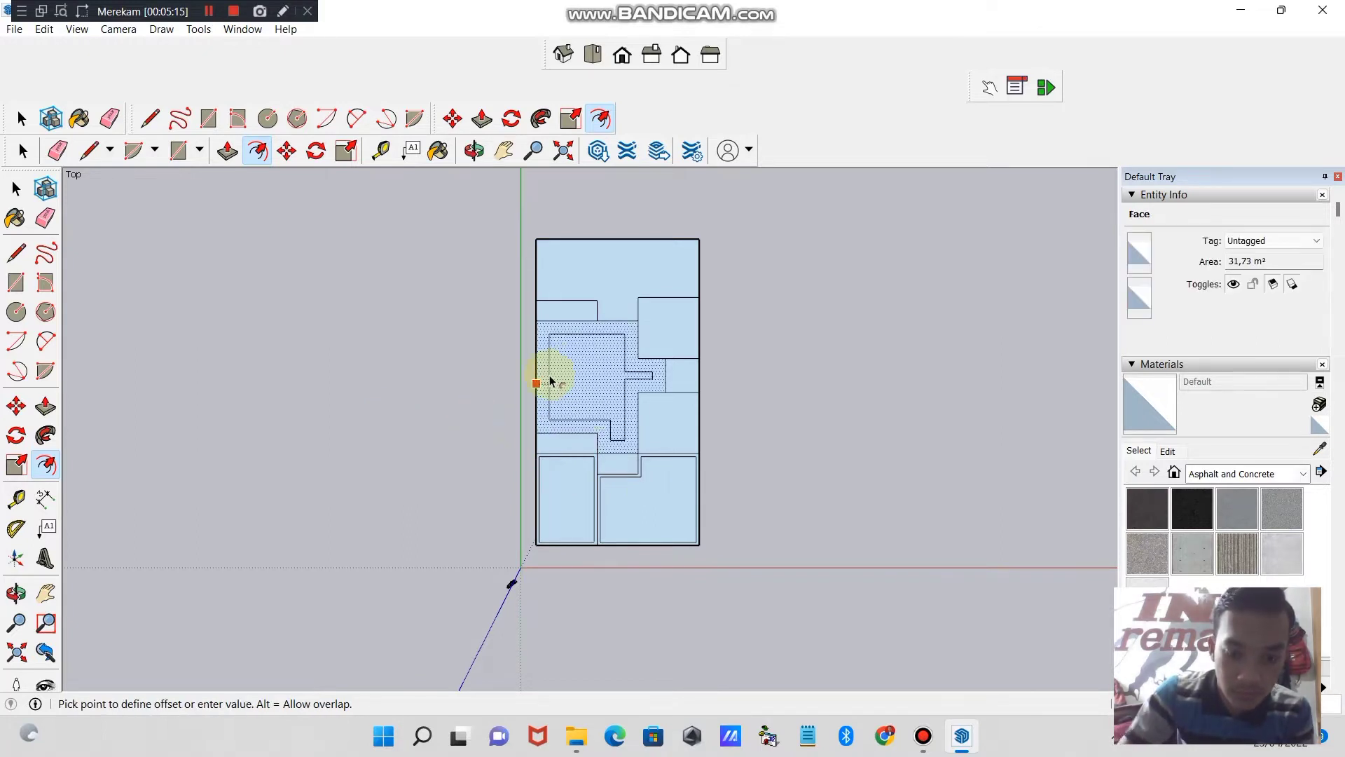
{"action": "key", "text": "Return"}
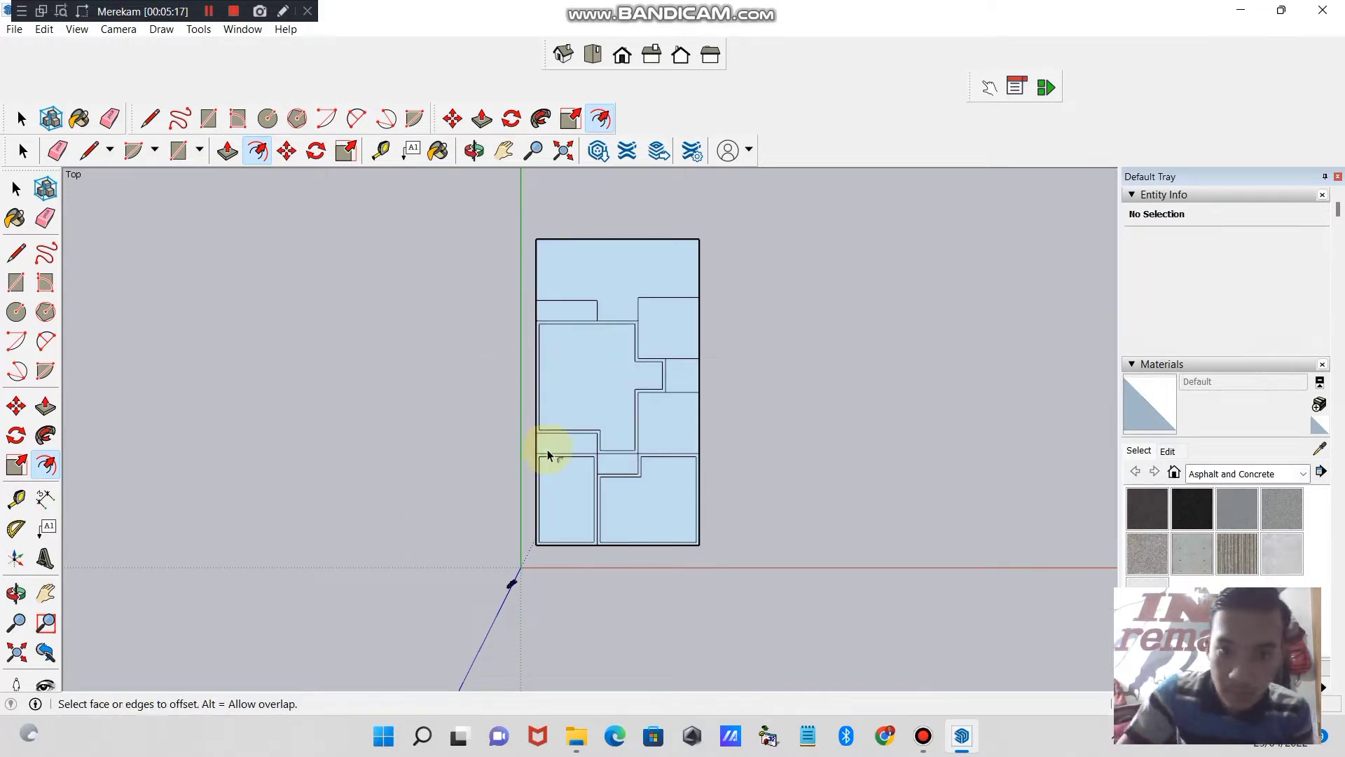
{"action": "left_click", "coordinate": [671, 414]}
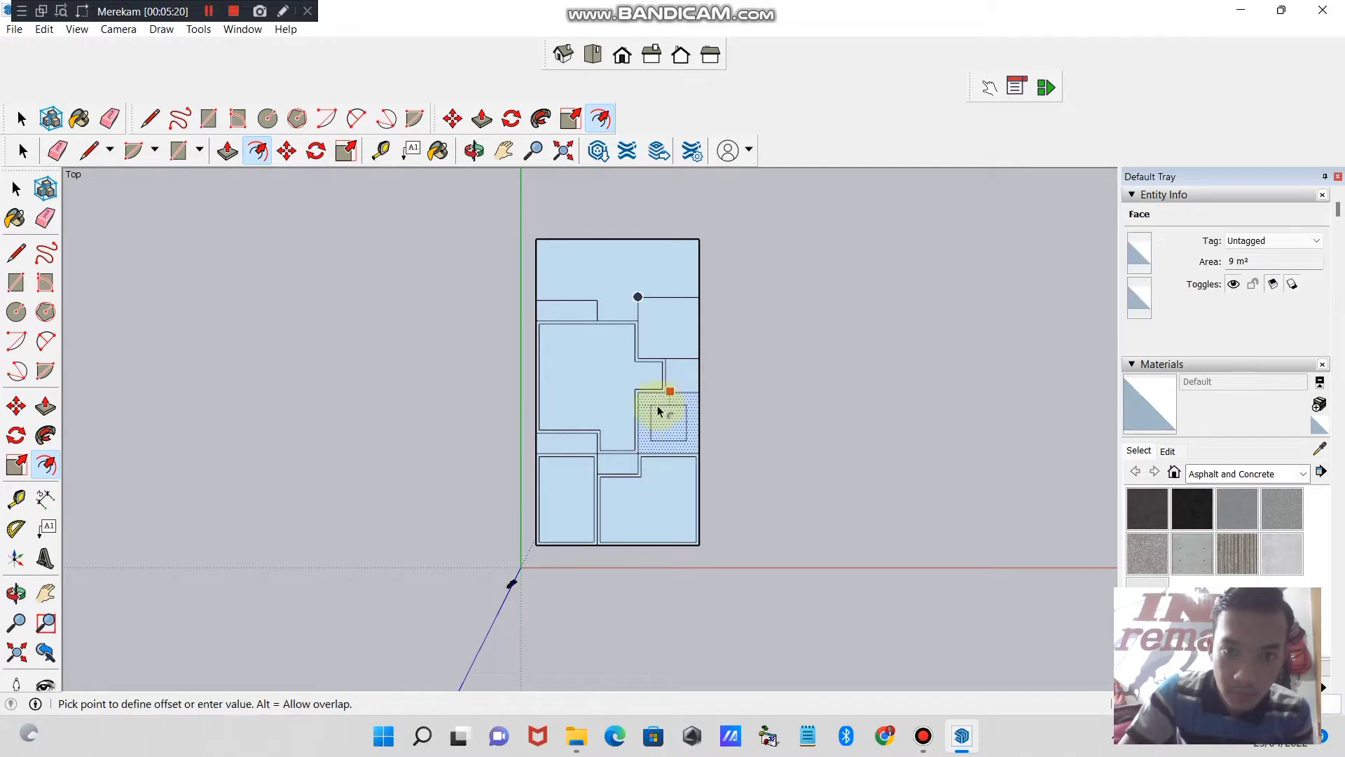
{"action": "key", "text": "Return"}
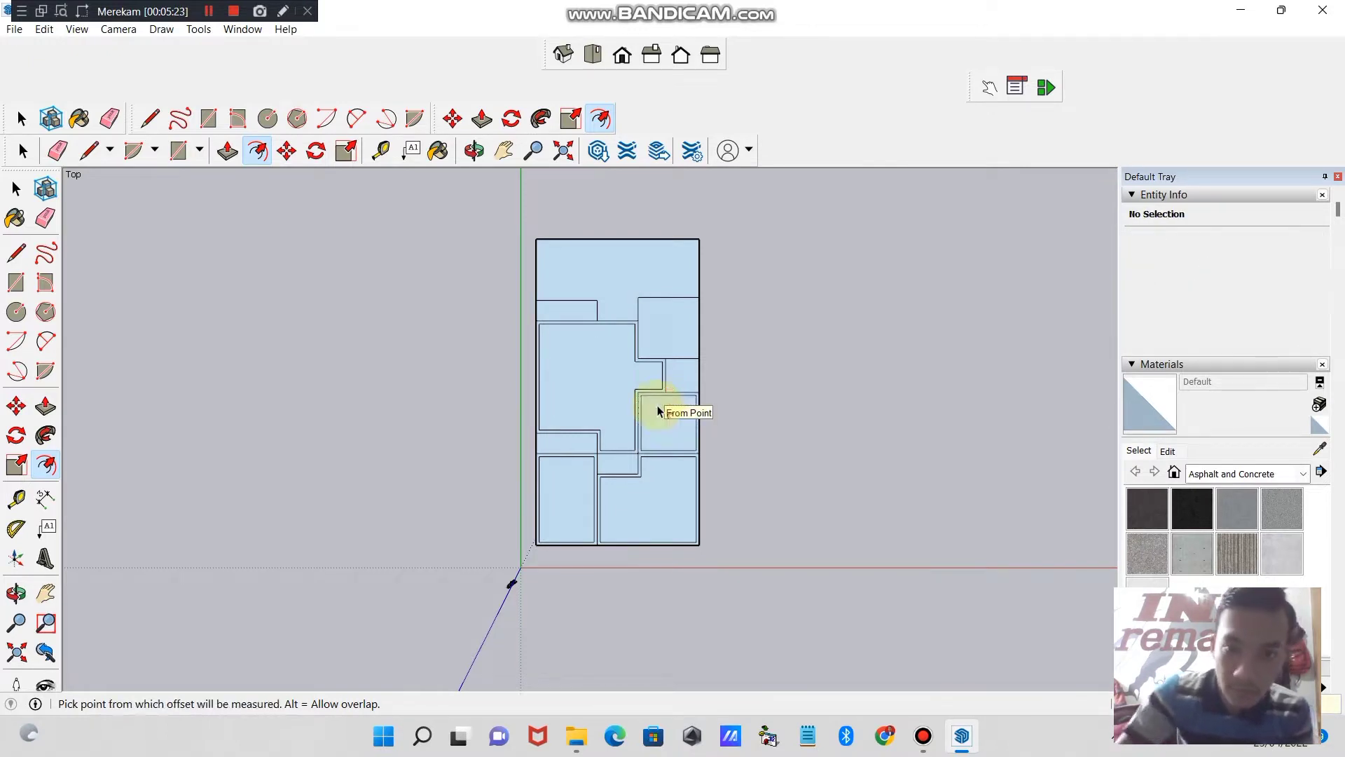
{"action": "left_click", "coordinate": [676, 380]}
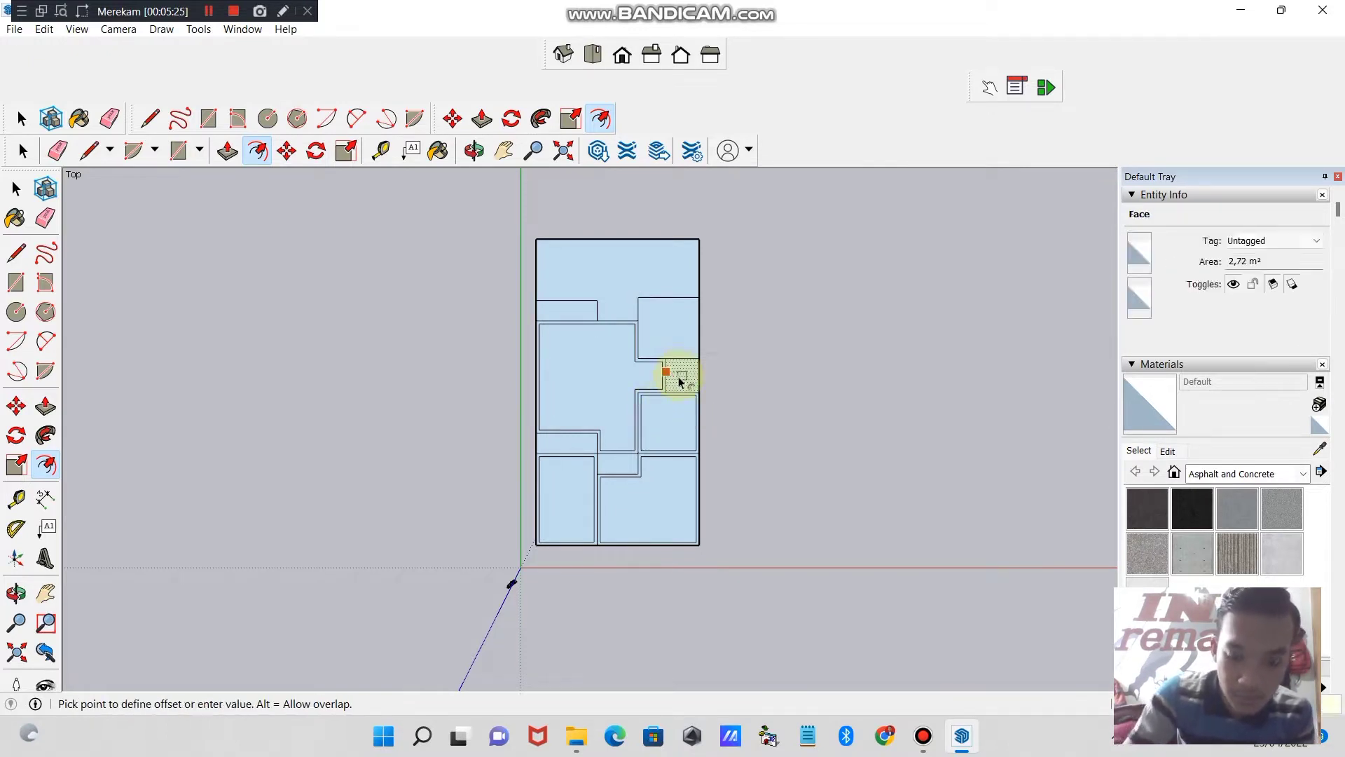
{"action": "key", "text": "Return"}
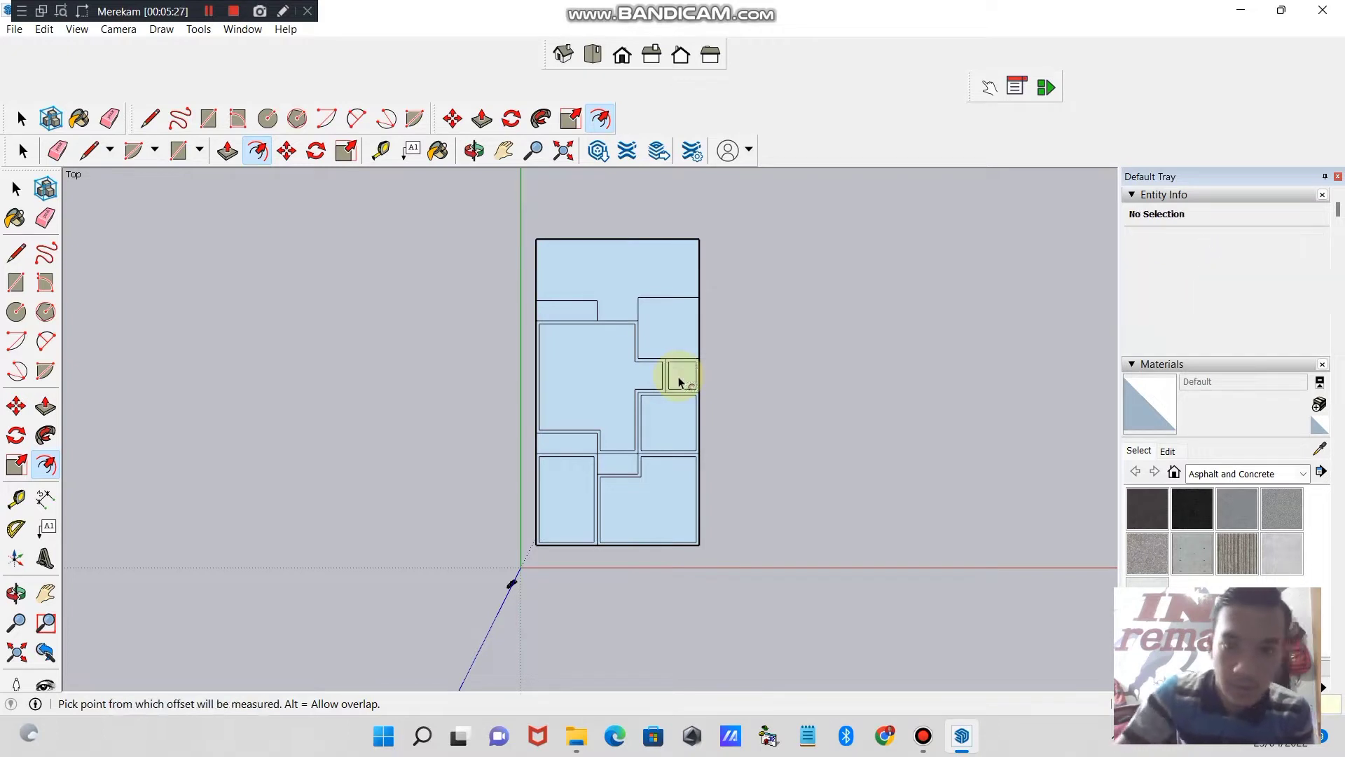
{"action": "left_click", "coordinate": [658, 327]}
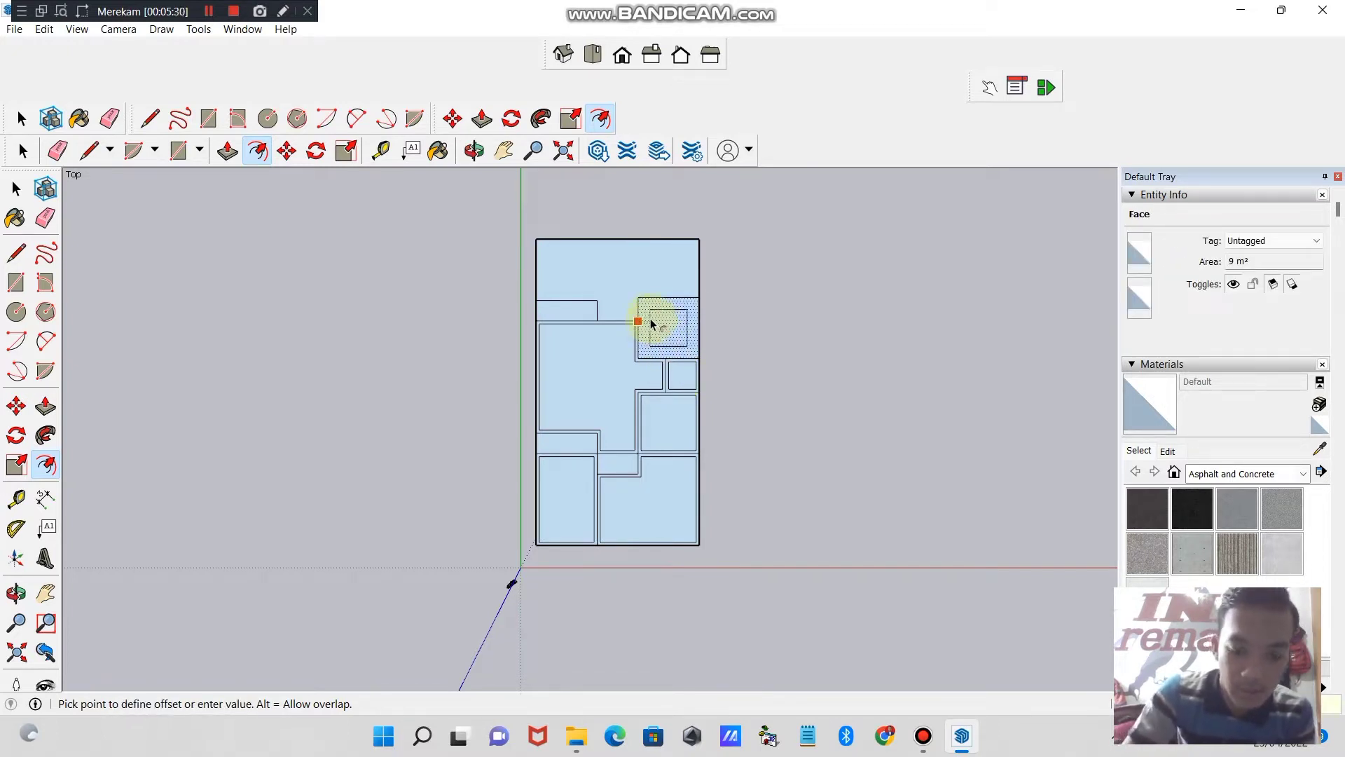
{"action": "key", "text": "Return"}
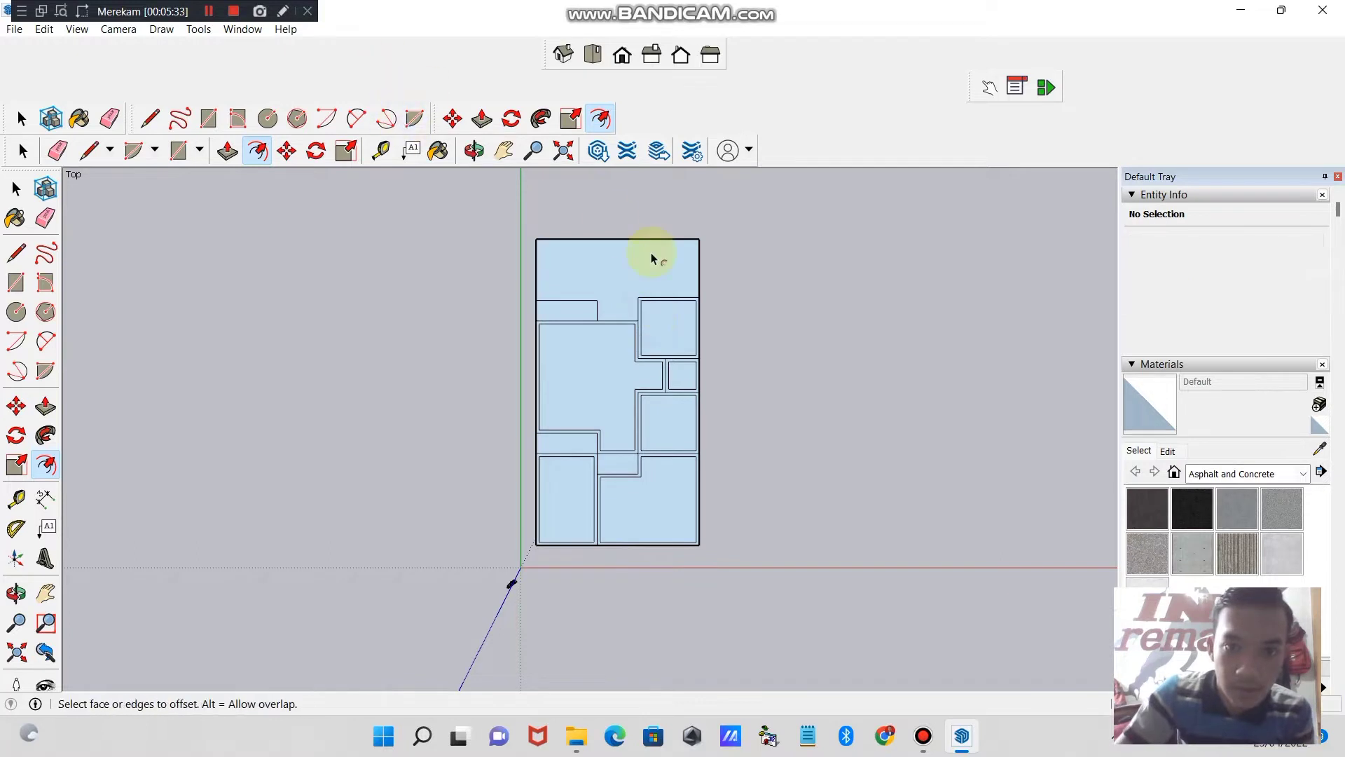
- Offset the outlines of the large upper room and the small room at its lower-left corner slightly inward to form their walls
{"action": "left_click", "coordinate": [576, 239]}
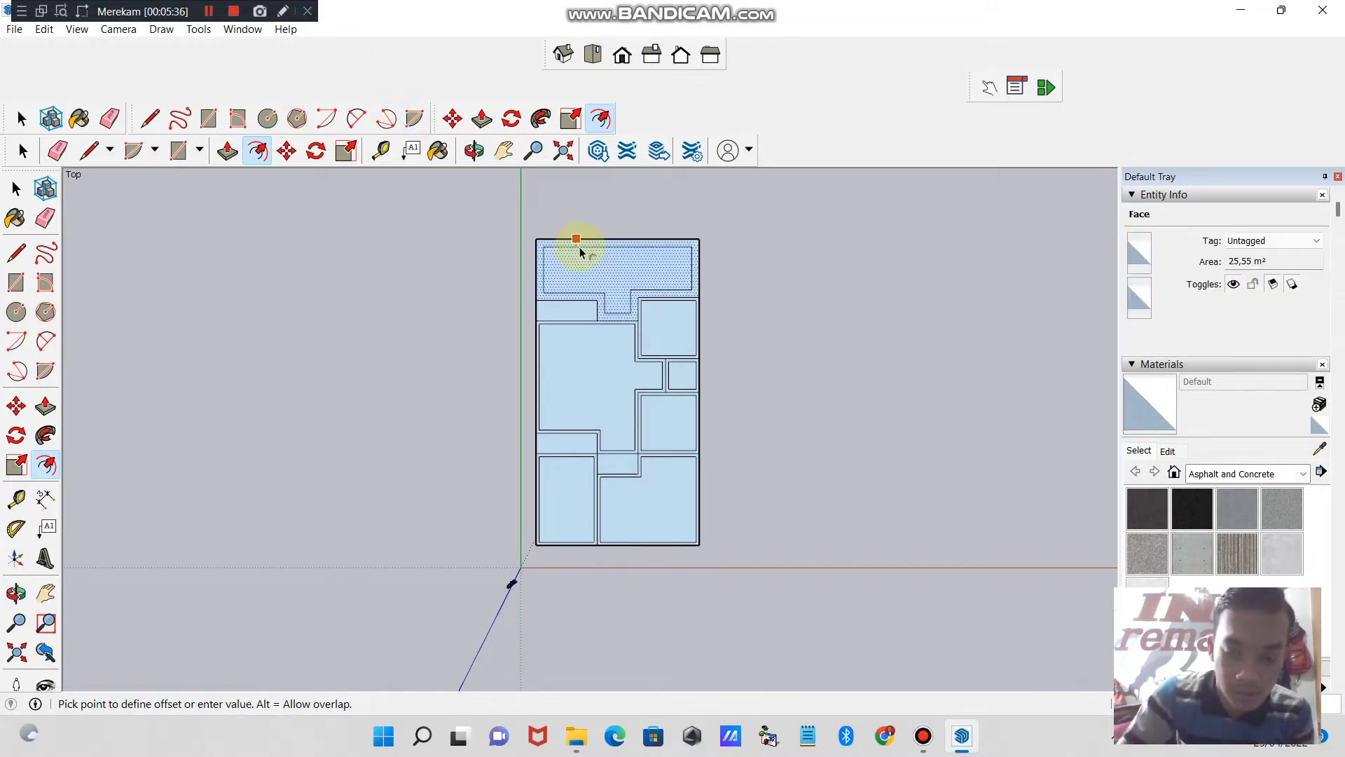
{"action": "key", "text": "Return"}
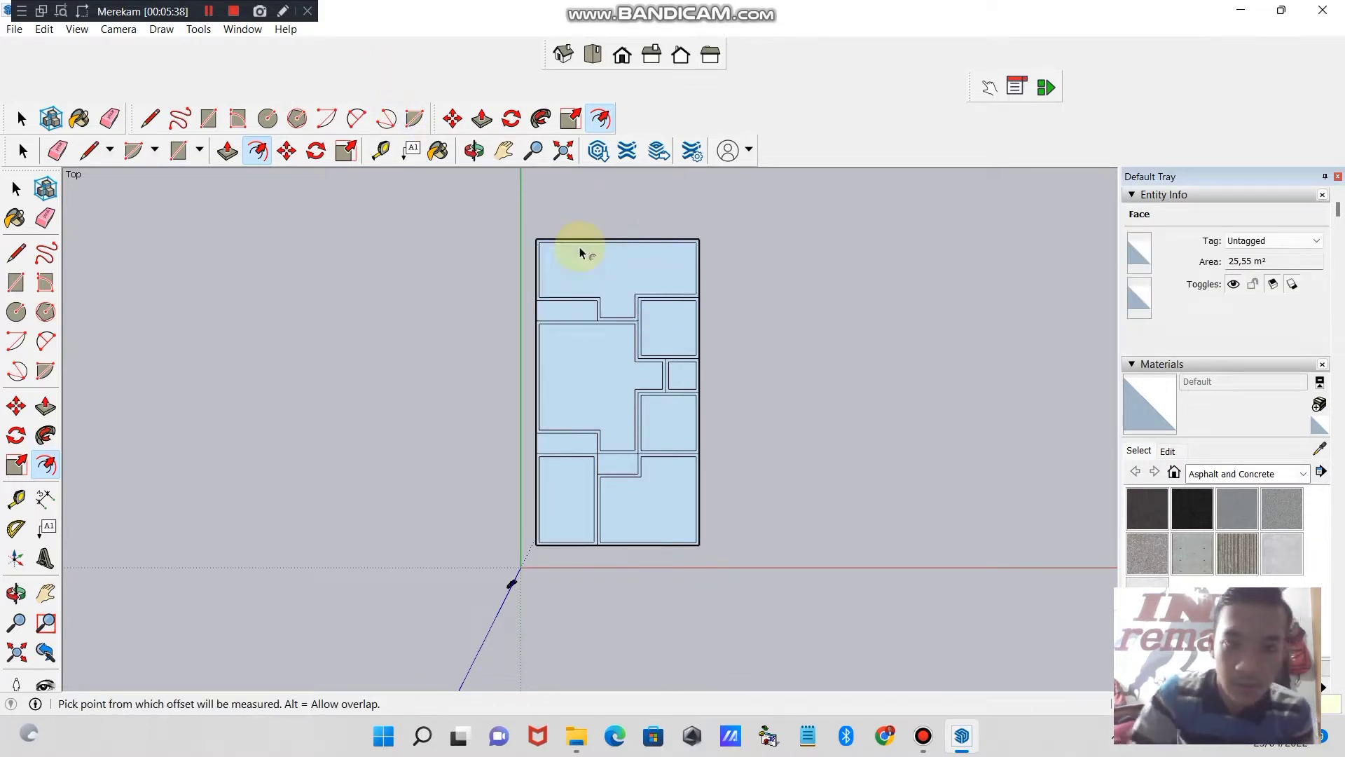
{"action": "left_click", "coordinate": [550, 312]}
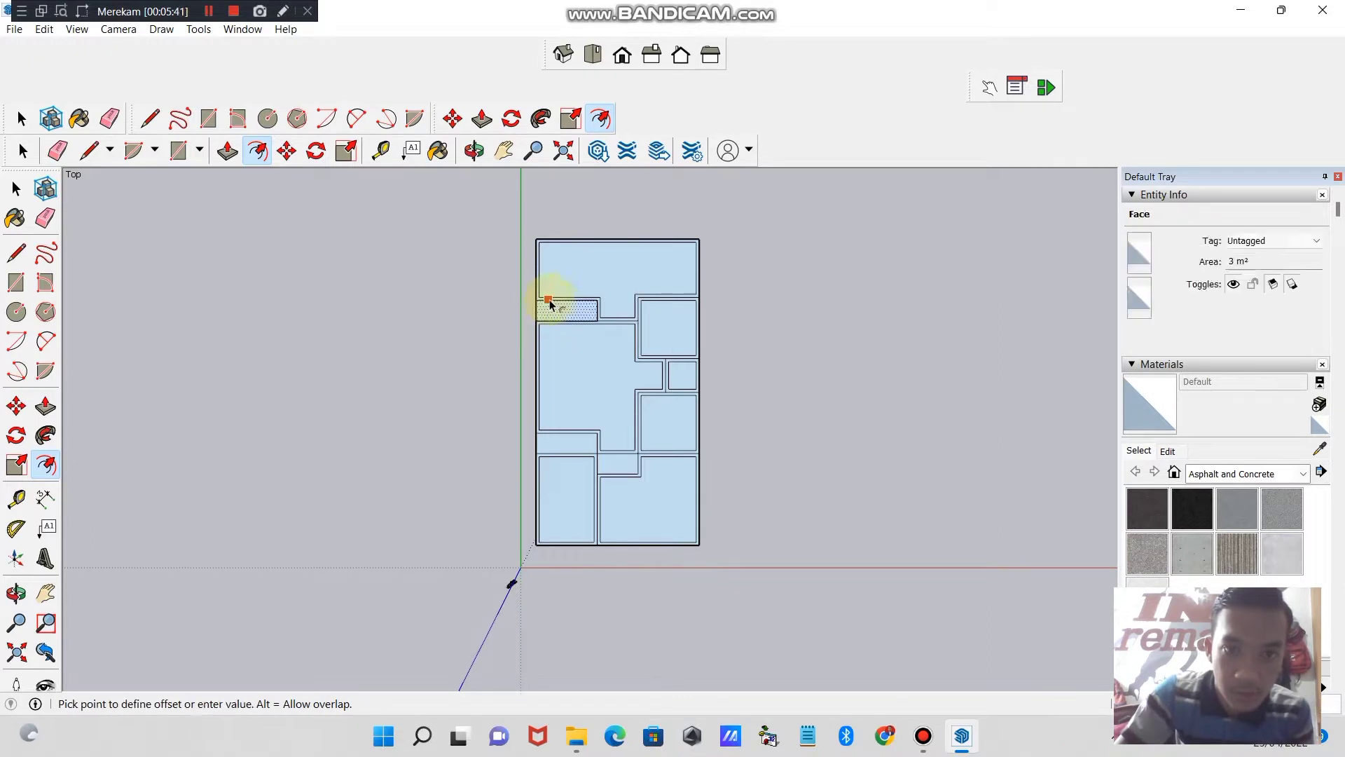
{"action": "left_click", "coordinate": [548, 293]}
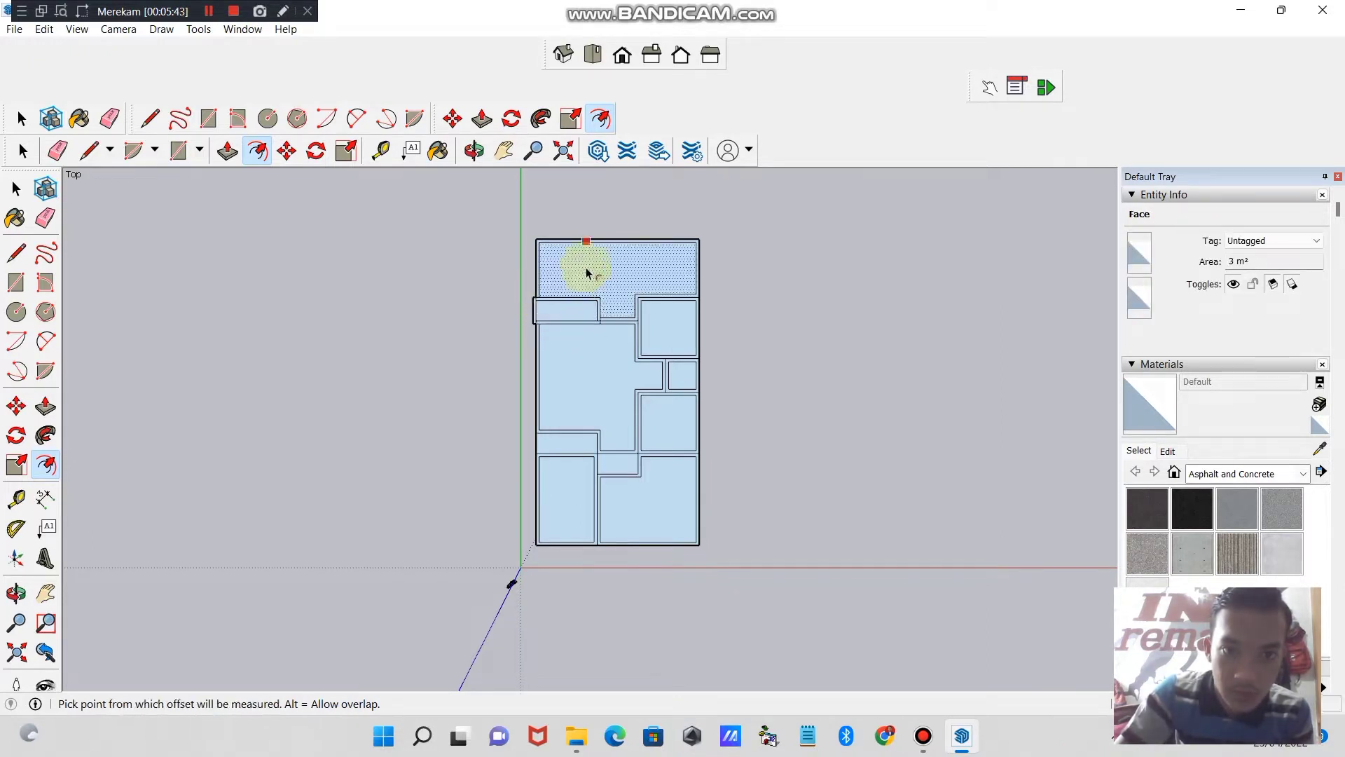
{"action": "left_click", "coordinate": [552, 315]}
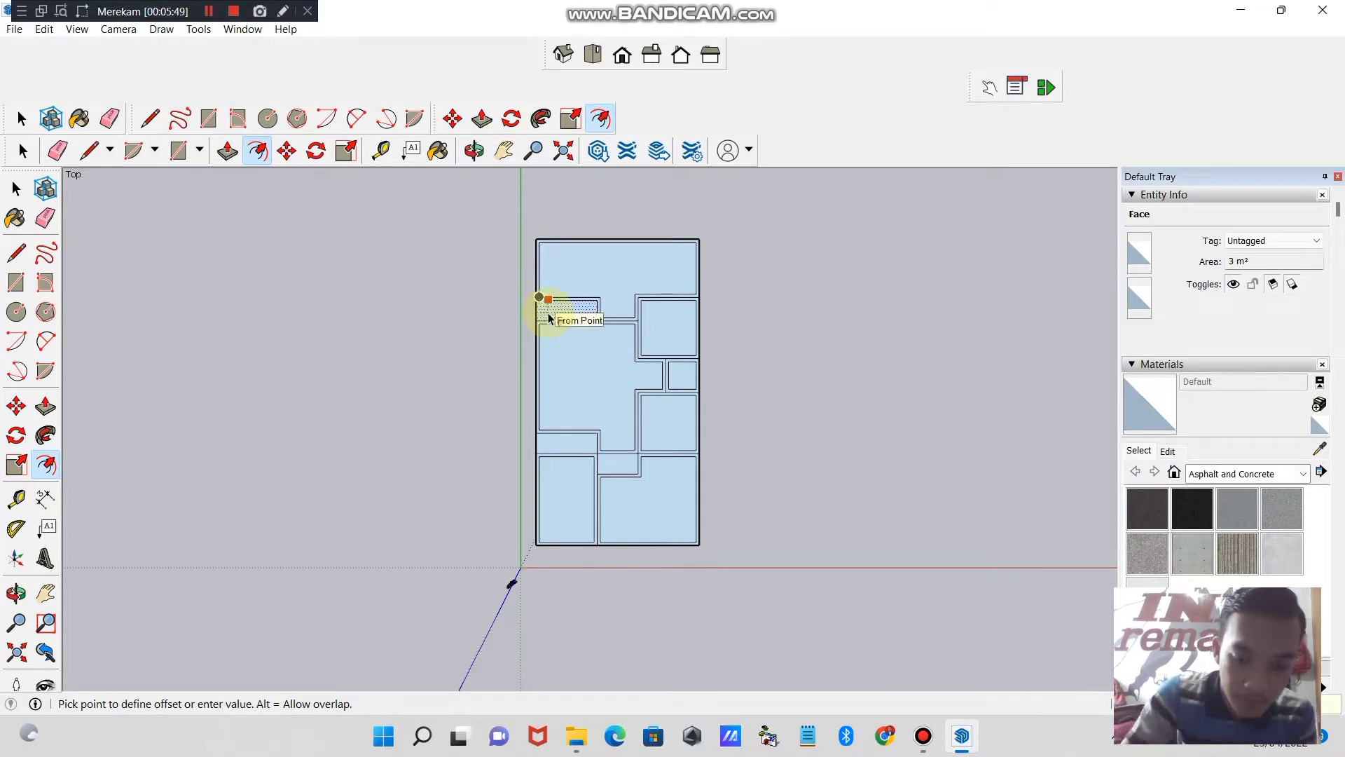
{"action": "left_click", "coordinate": [549, 315]}
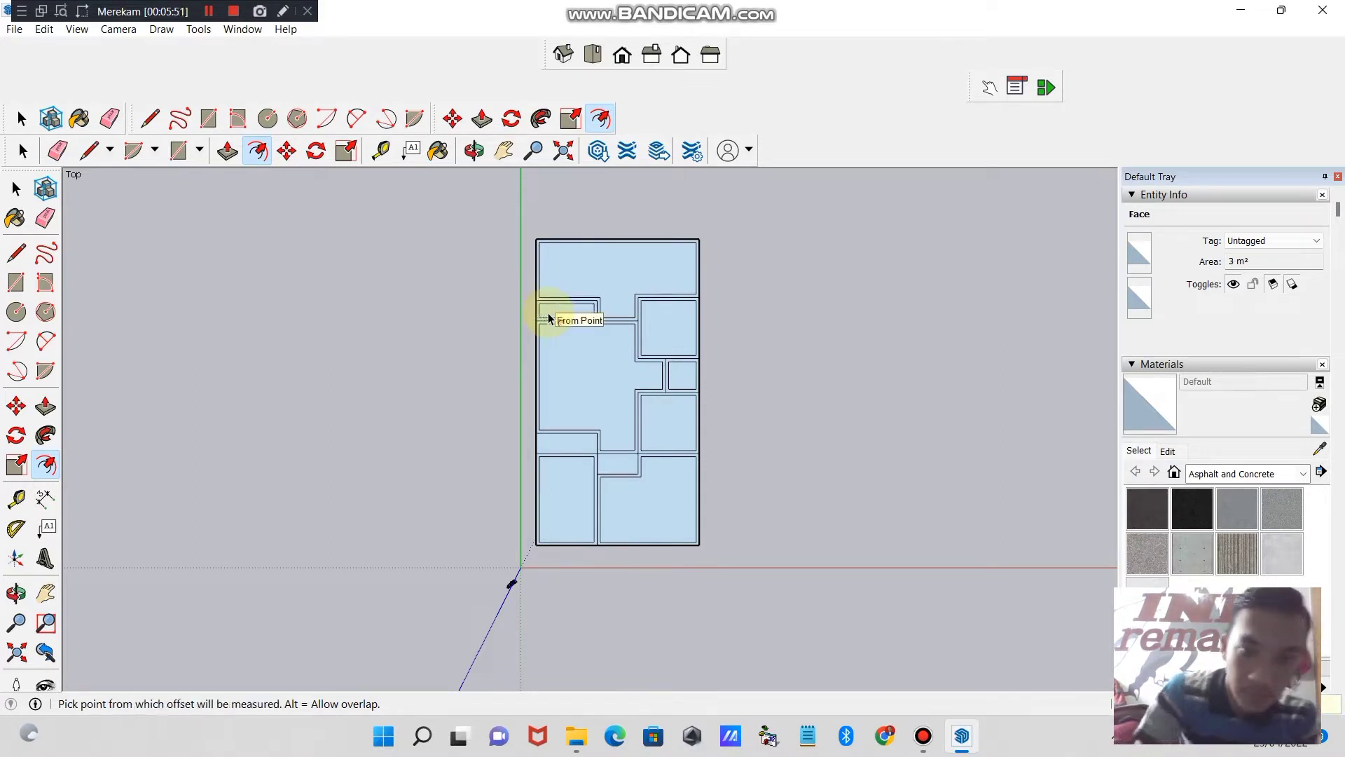
- Offset the outline of the small room directly above the lower-left room slightly inward to form its walls
{"action": "left_click", "coordinate": [566, 445]}
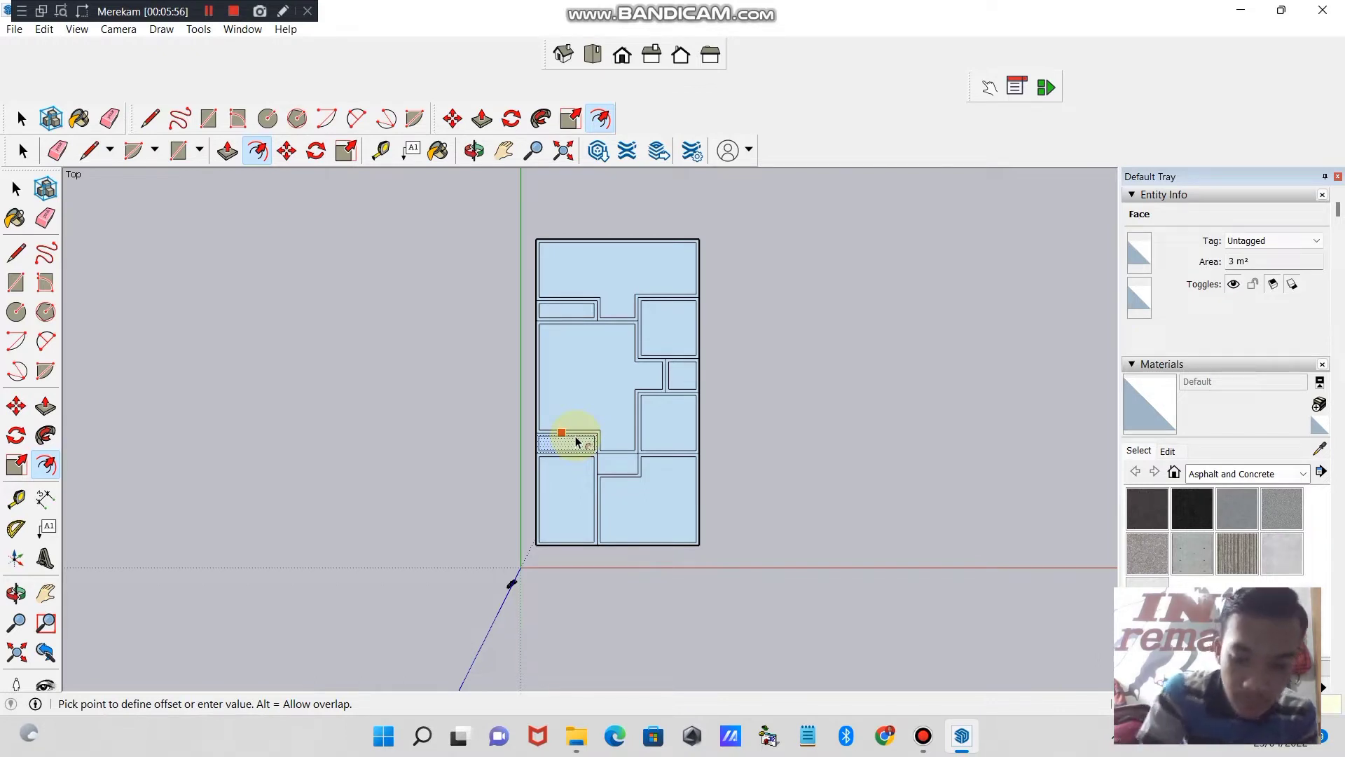
{"action": "left_click", "coordinate": [576, 441]}
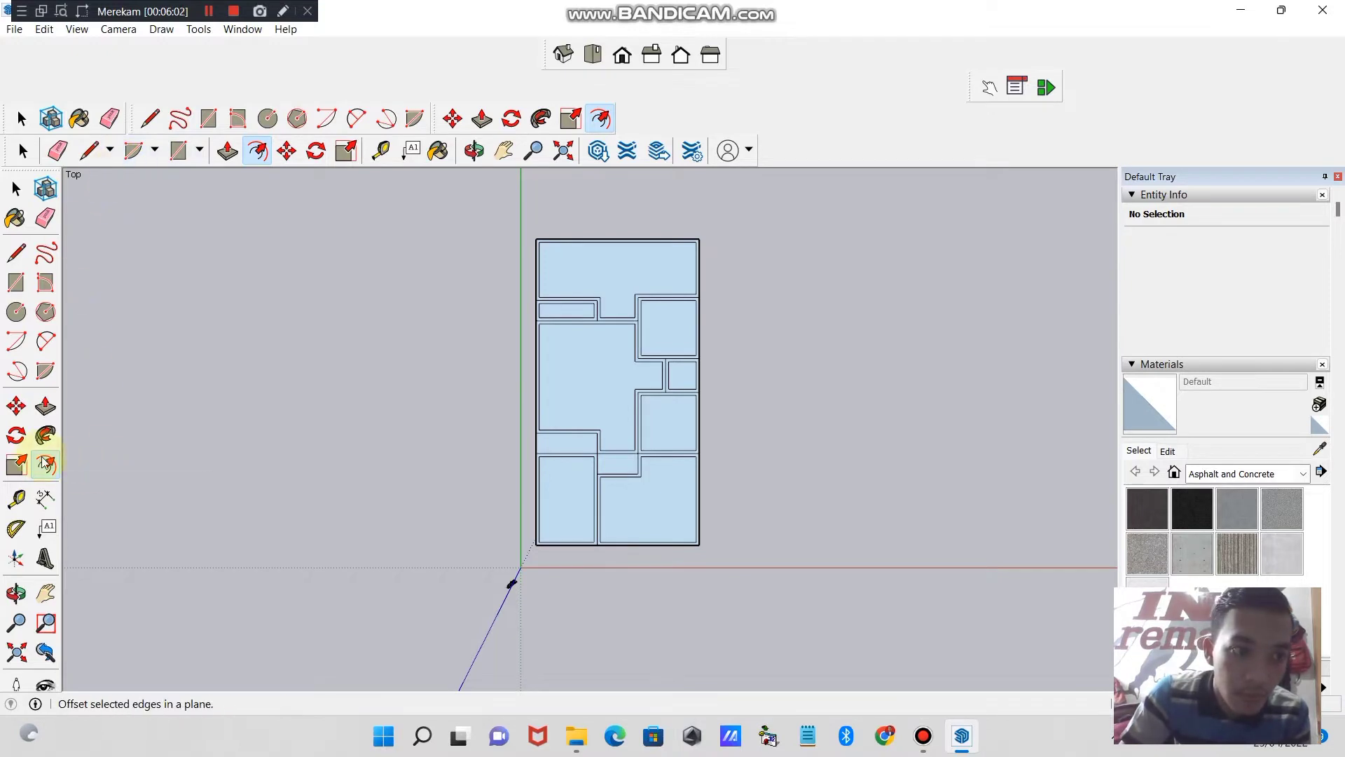
{"action": "left_click", "coordinate": [551, 447]}
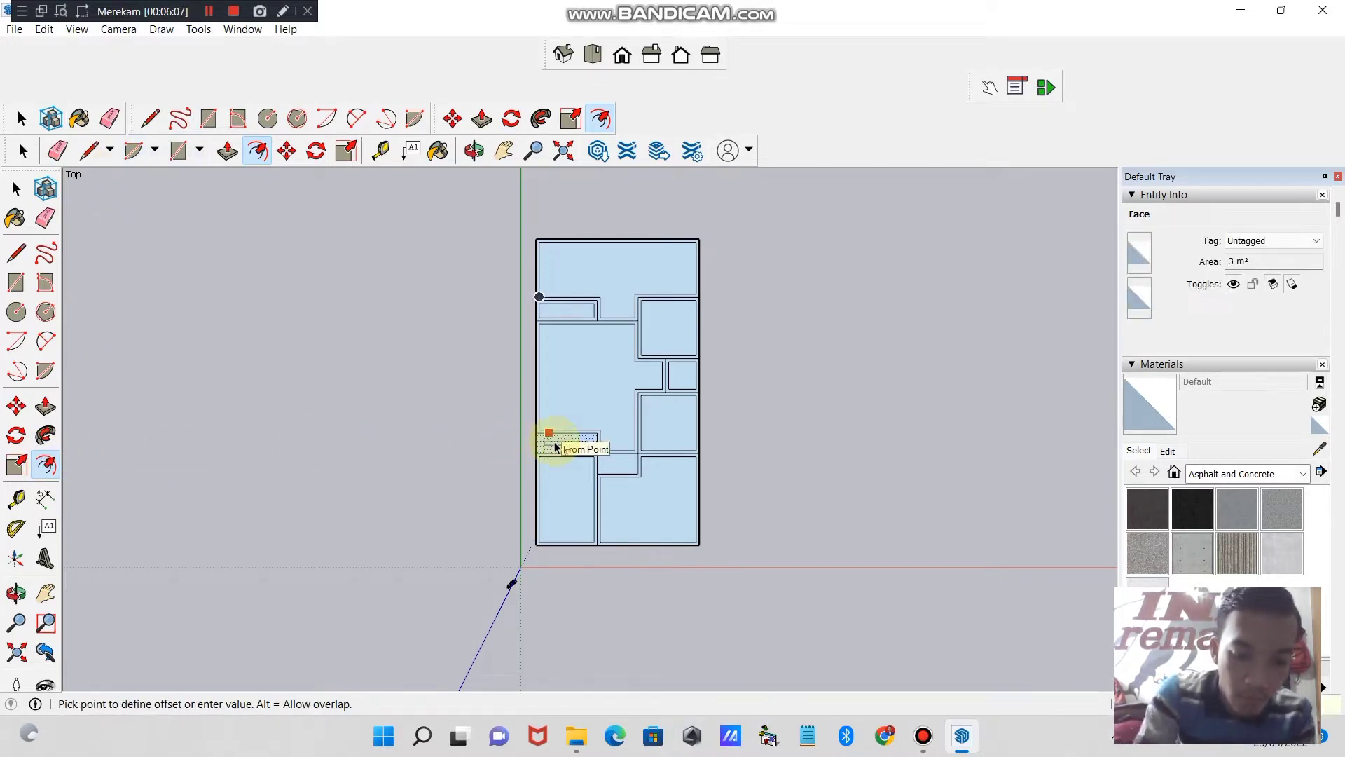
{"action": "left_click", "coordinate": [557, 445]}
- Offset the outline of the small room in the notch of the lower-right room slightly inward to form its walls
{"action": "left_click", "coordinate": [614, 466]}
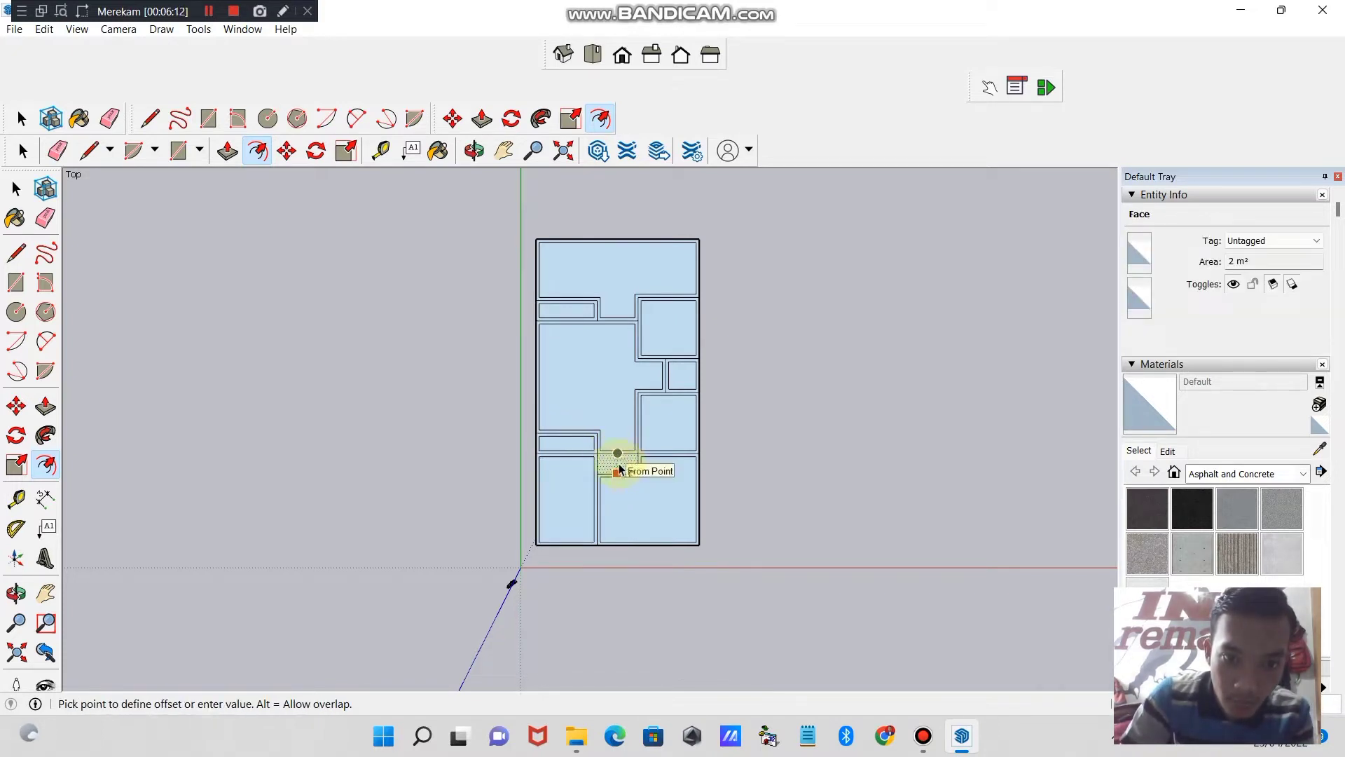
{"action": "left_click", "coordinate": [623, 471]}
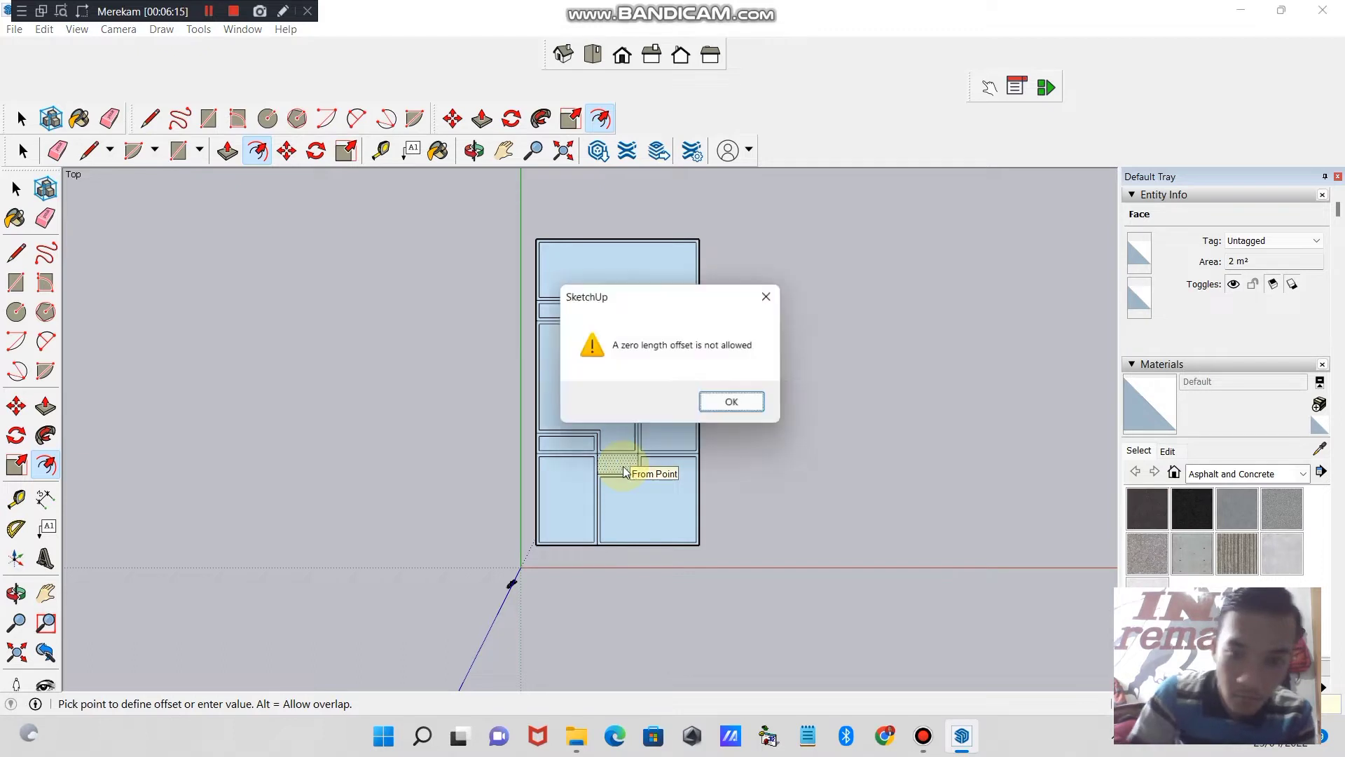
{"action": "left_click", "coordinate": [741, 405]}
{"action": "left_click", "coordinate": [600, 471]}
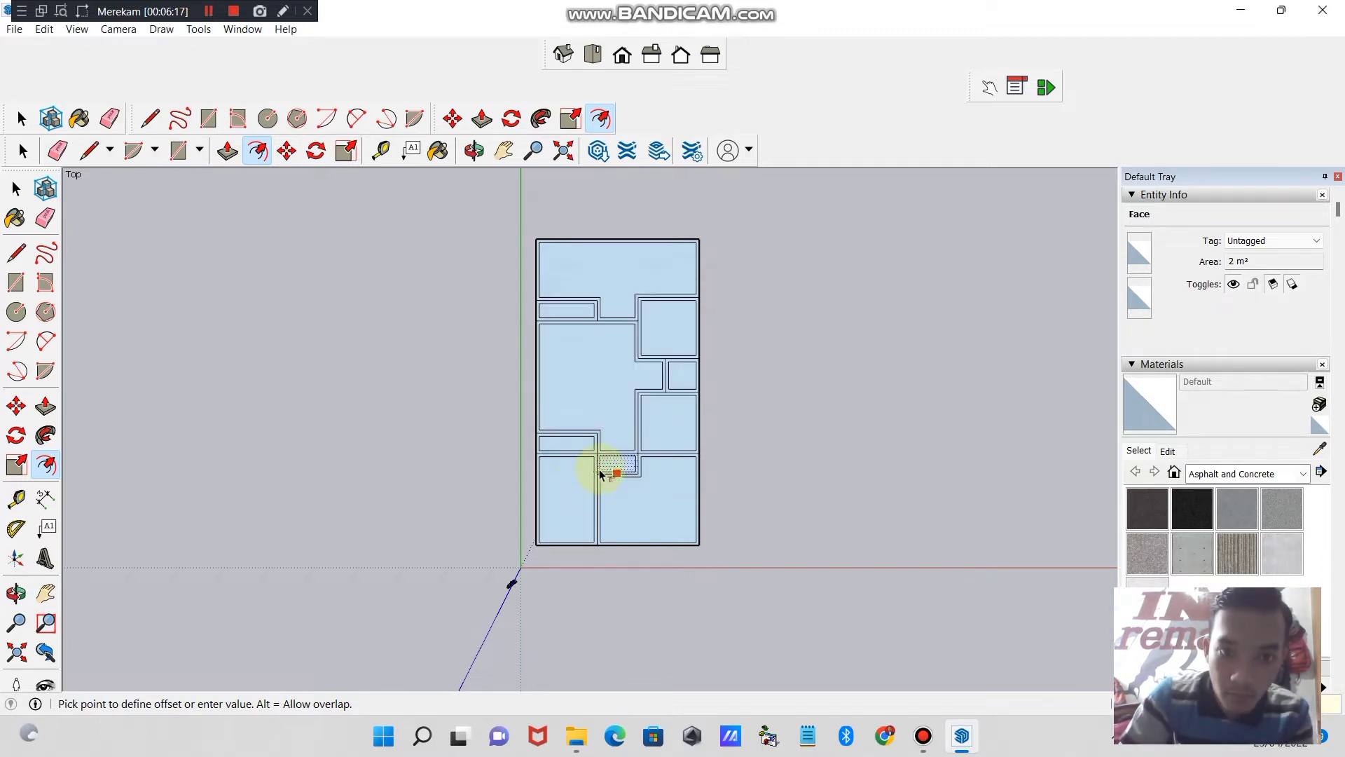
{"action": "left_click", "coordinate": [600, 472]}
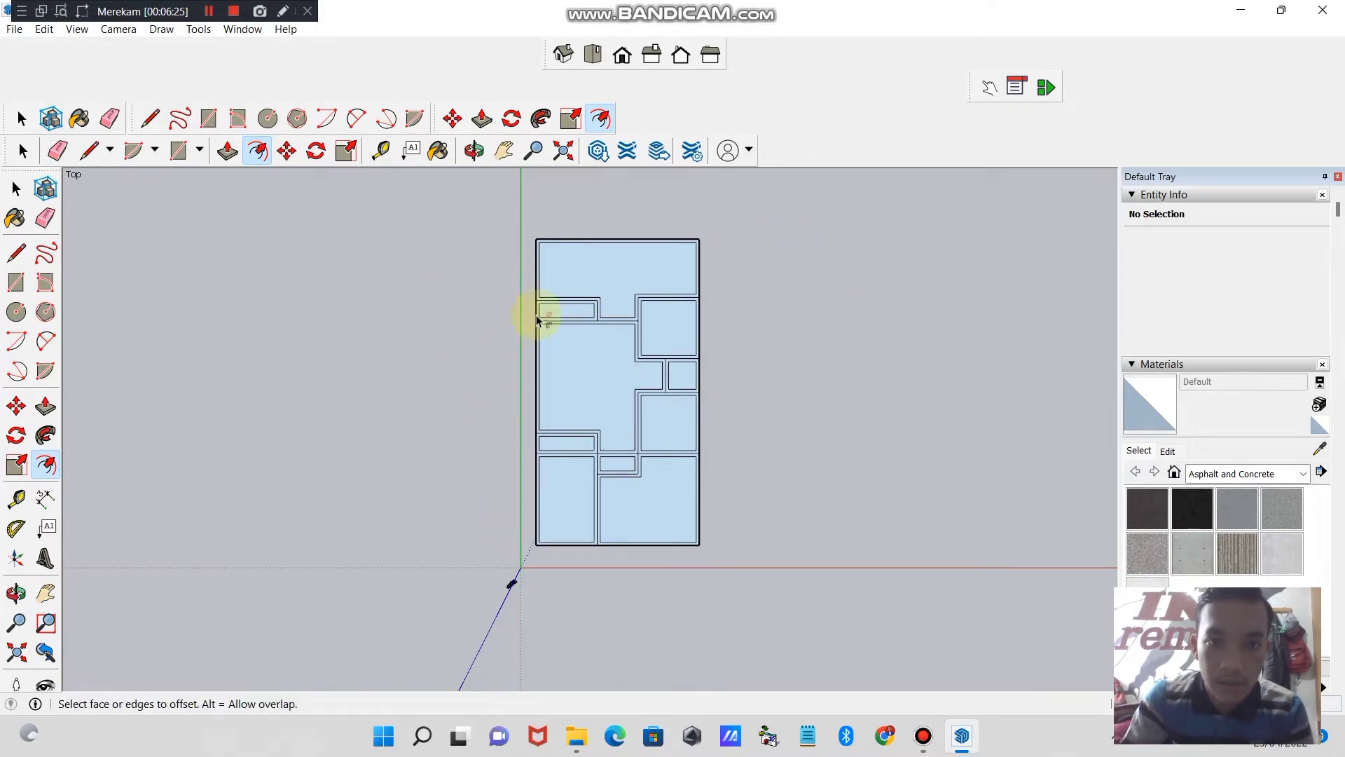
{"action": "left_click", "coordinate": [564, 397]}
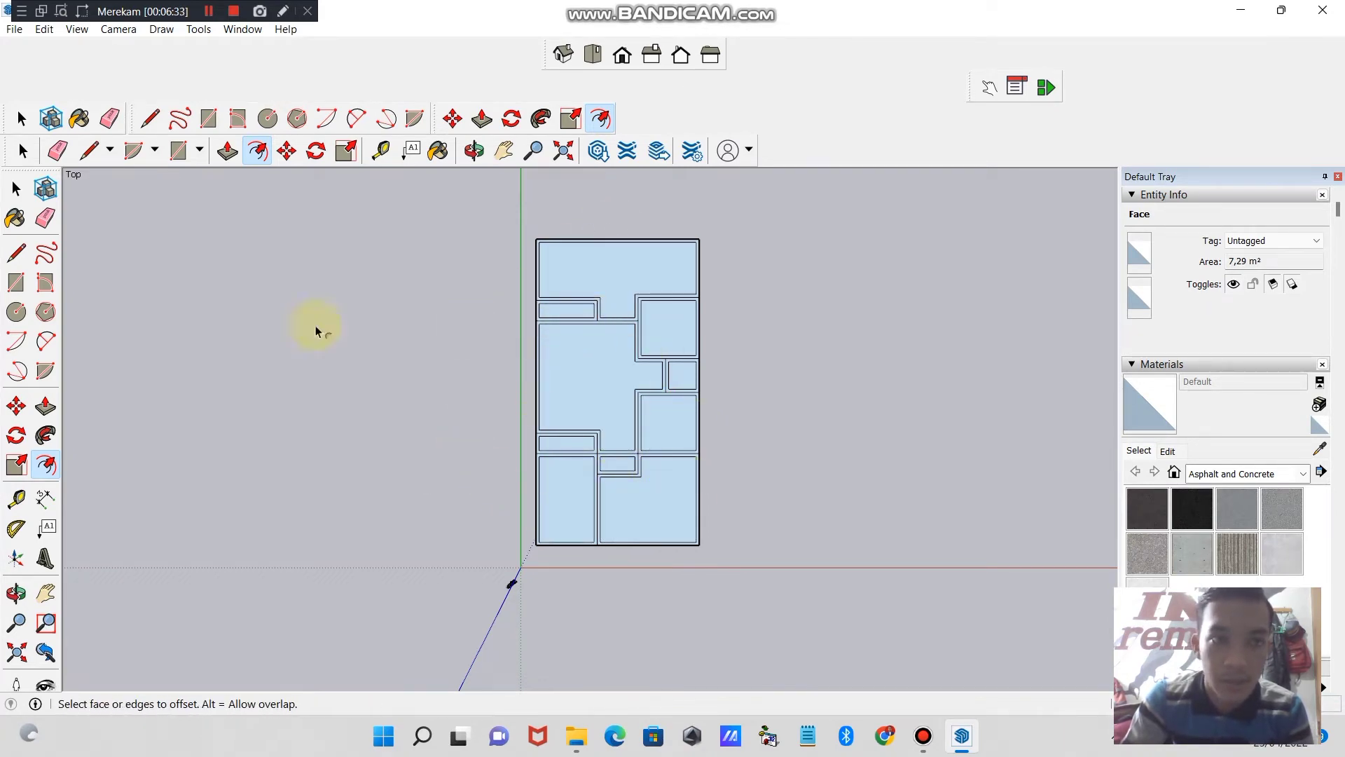
{"action": "left_click", "coordinate": [208, 11]}
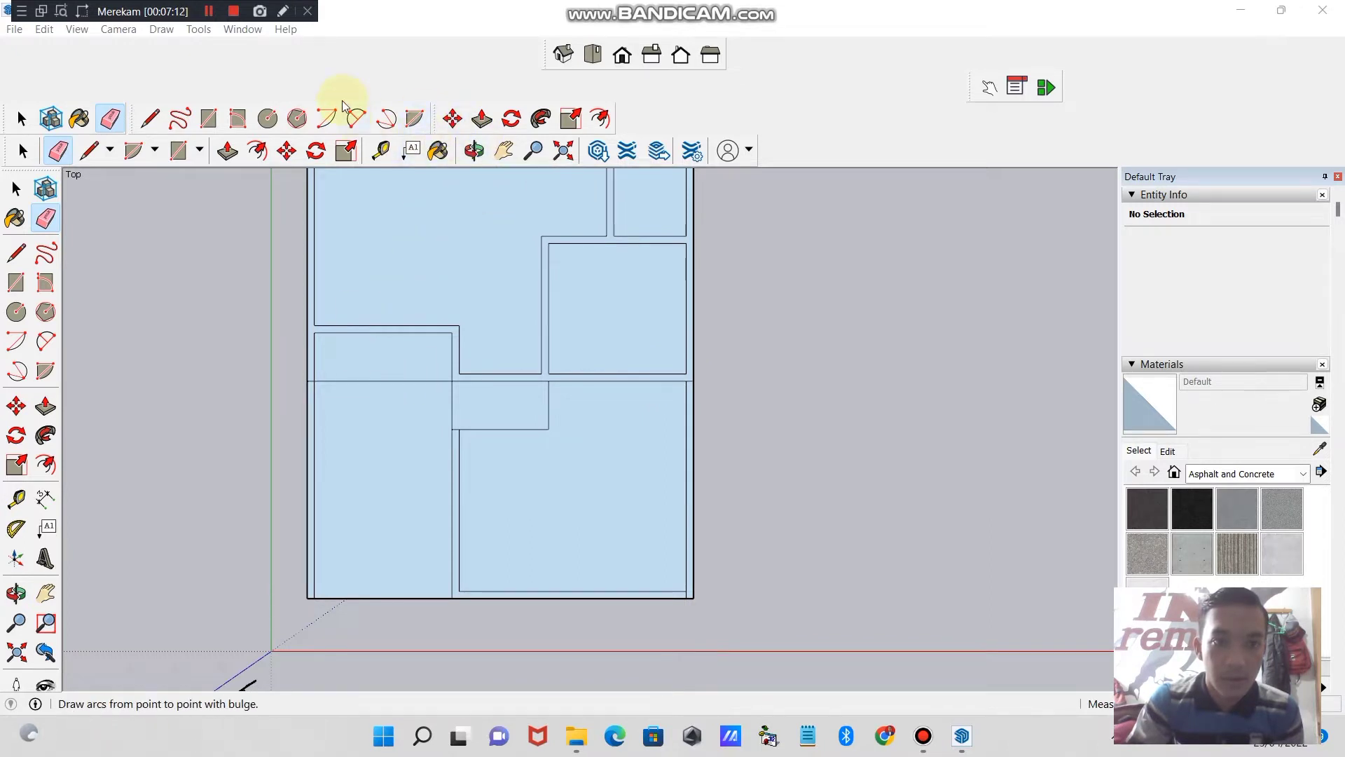
- Erase the leftover line segments inside the walls around the central and right-side rooms
{"action": "left_click", "coordinate": [505, 151]}
{"action": "left_click_drag", "start_coordinate": [570, 288], "coordinate": [592, 385]}
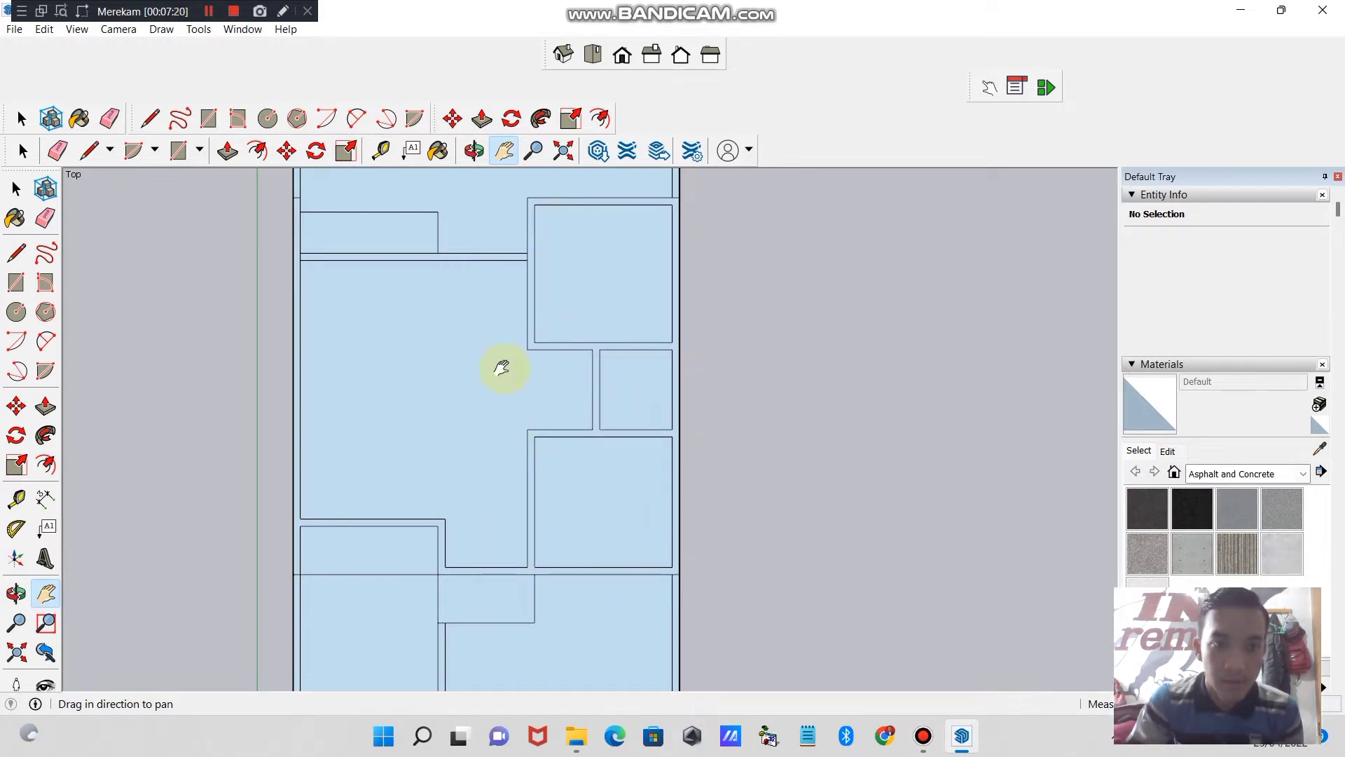
{"action": "left_click", "coordinate": [110, 117]}
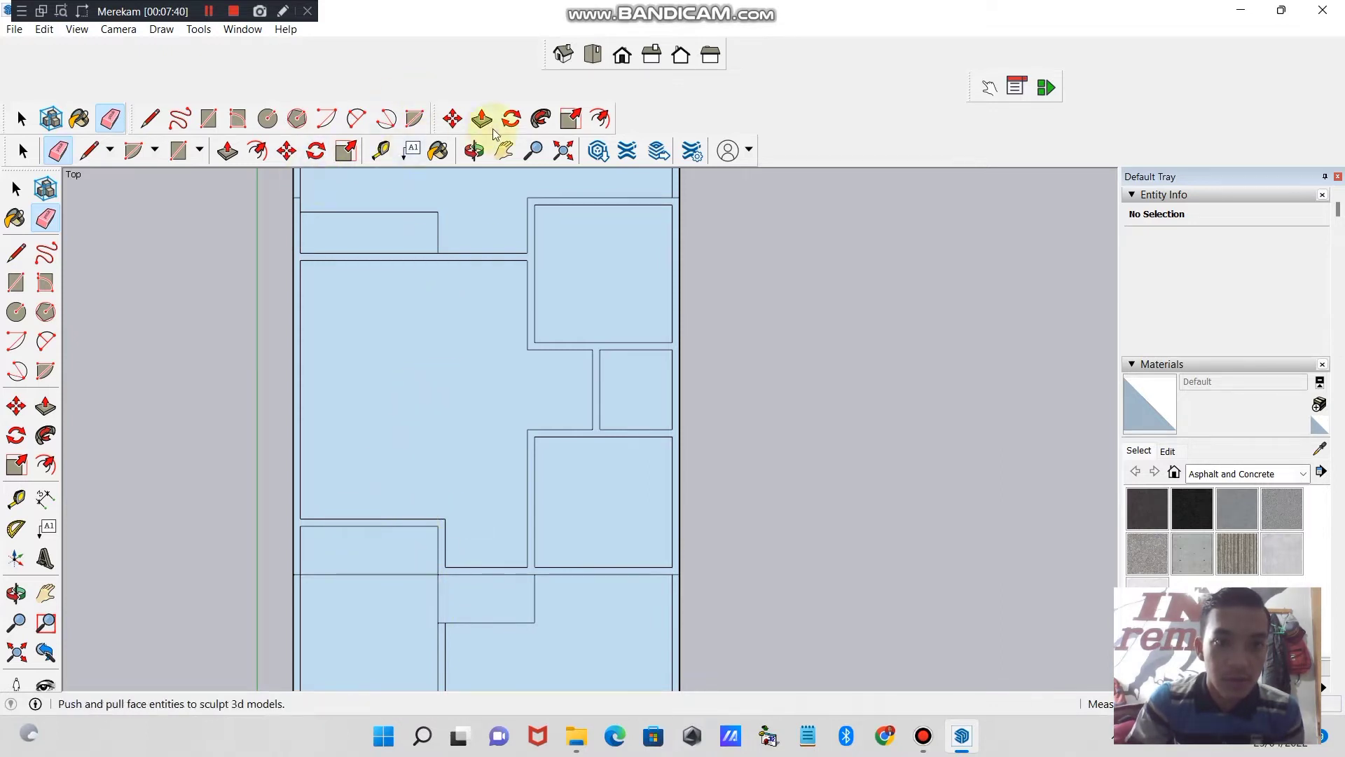
- Draw a 2 by 3 m rectangle in the central room, starting from its inner lower-left corner
{"action": "left_click", "coordinate": [504, 150]}
{"action": "left_click_drag", "start_coordinate": [557, 176], "coordinate": [490, 284]}
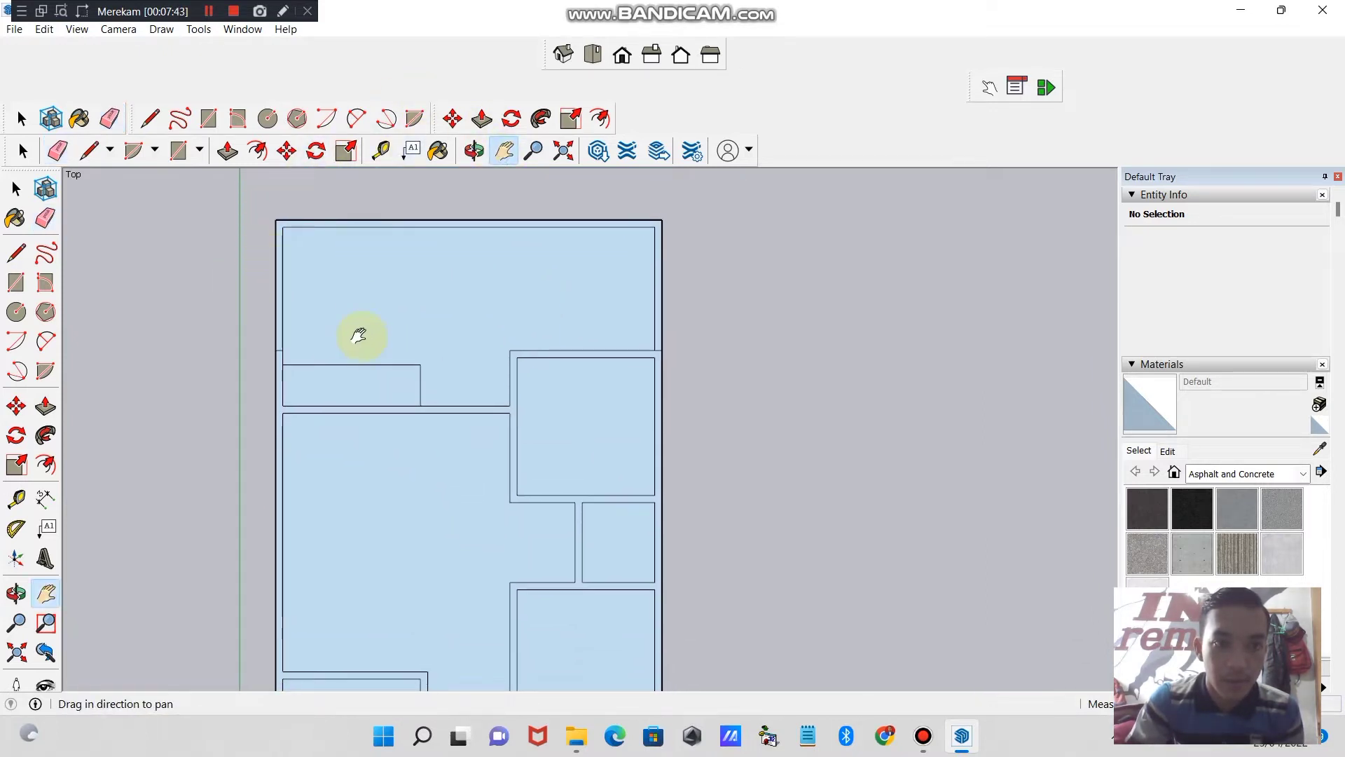
{"action": "left_click_drag", "start_coordinate": [570, 363], "coordinate": [558, 339]}
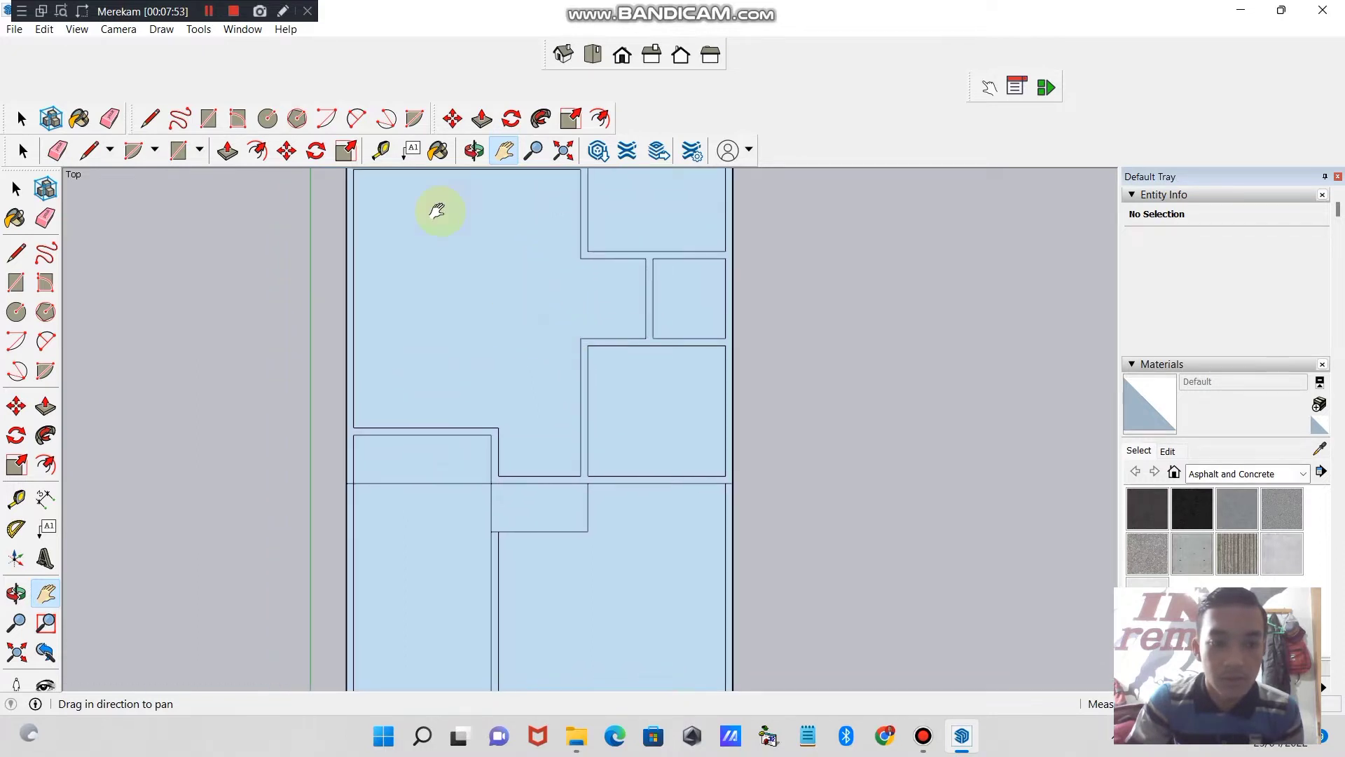
{"action": "left_click", "coordinate": [211, 123]}
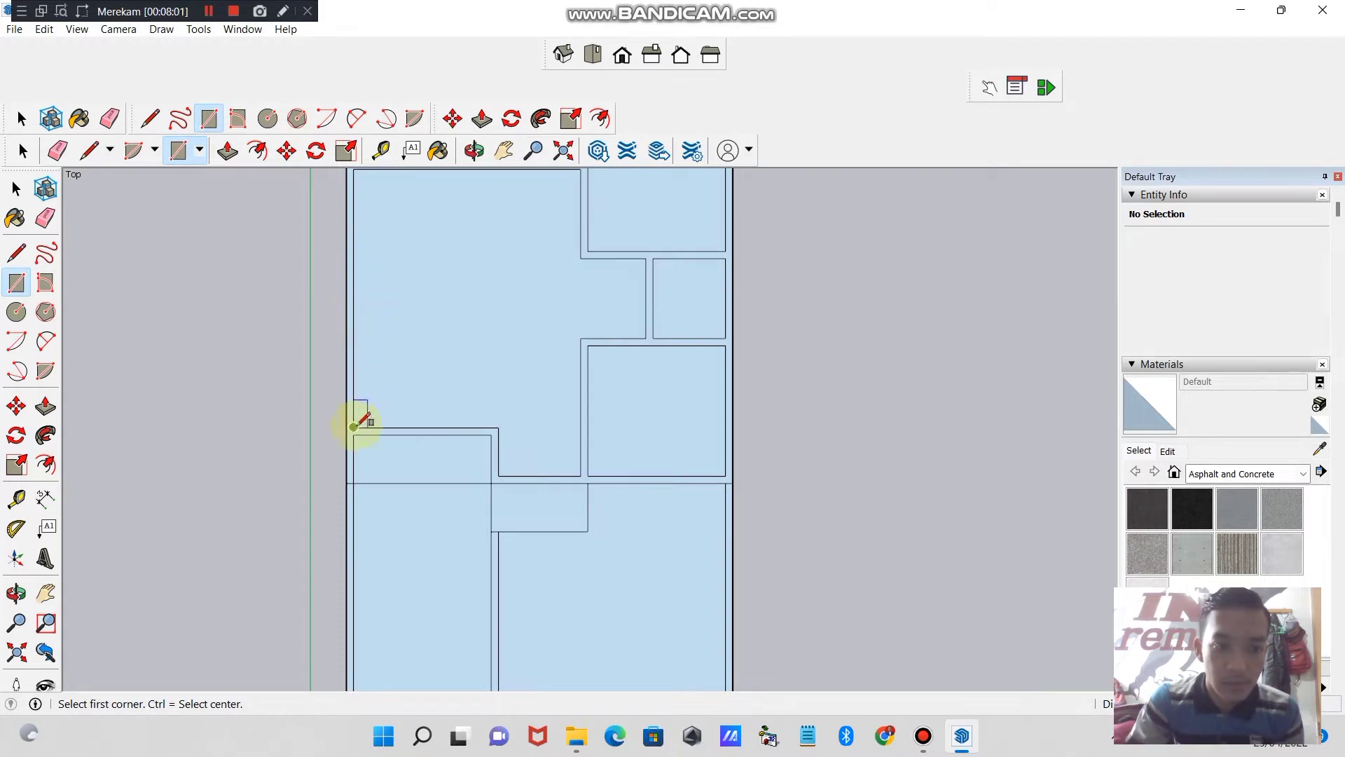
{"action": "left_click", "coordinate": [354, 427]}
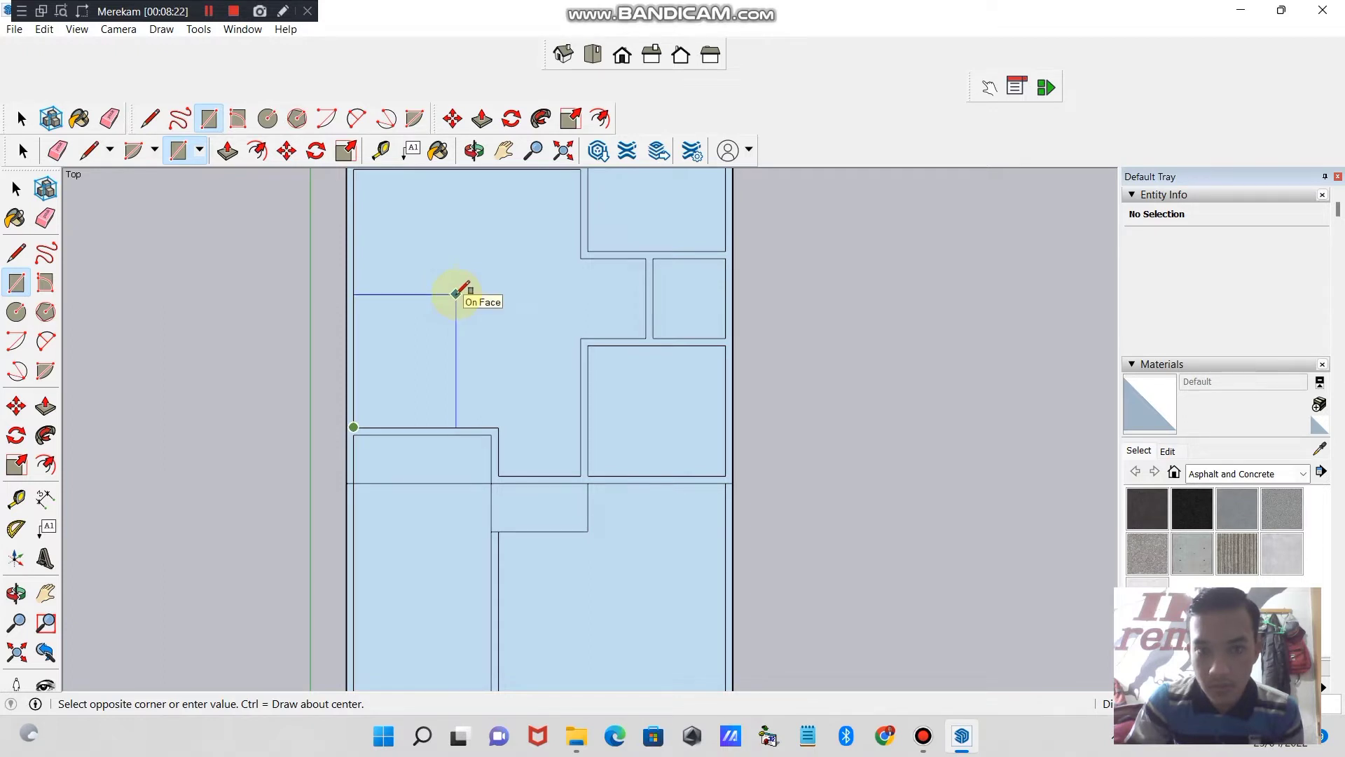
{"action": "type", "text": "2;3"}
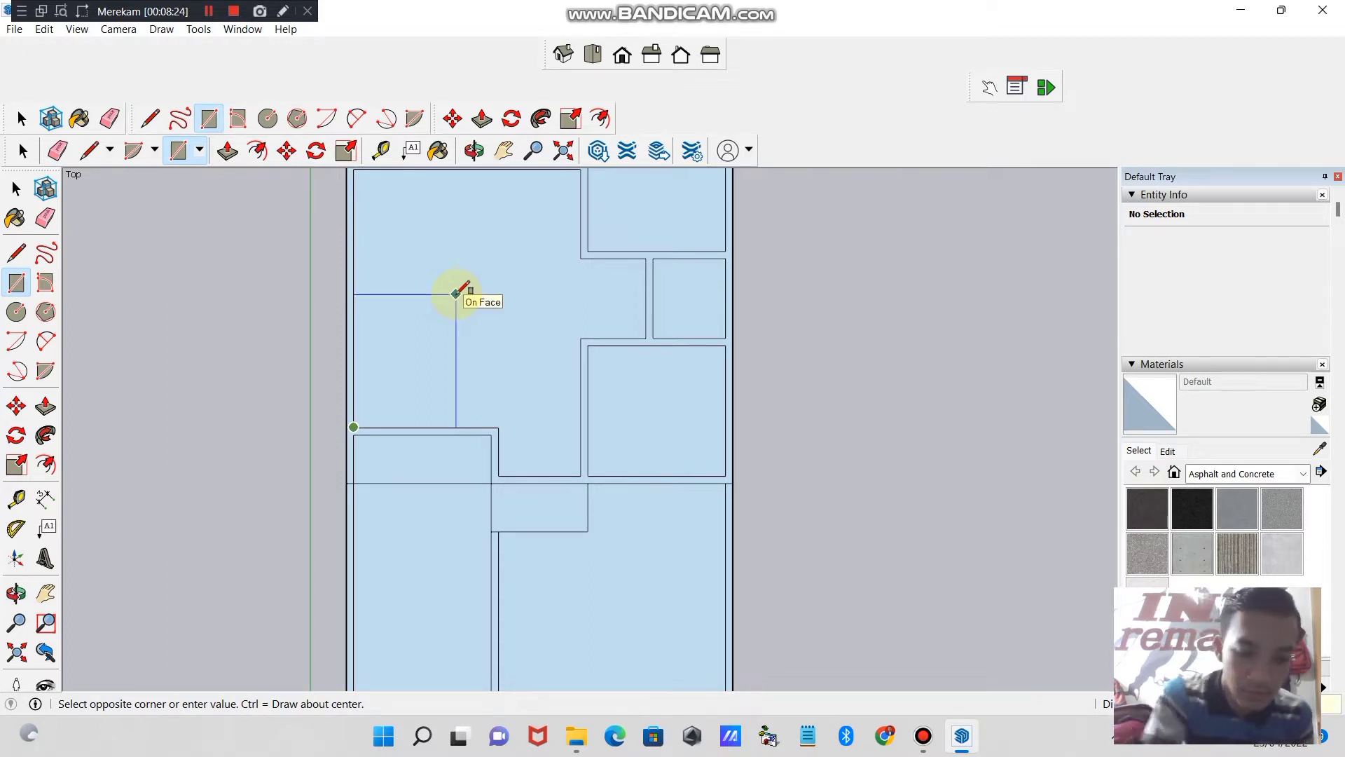
{"action": "key", "text": "Return"}
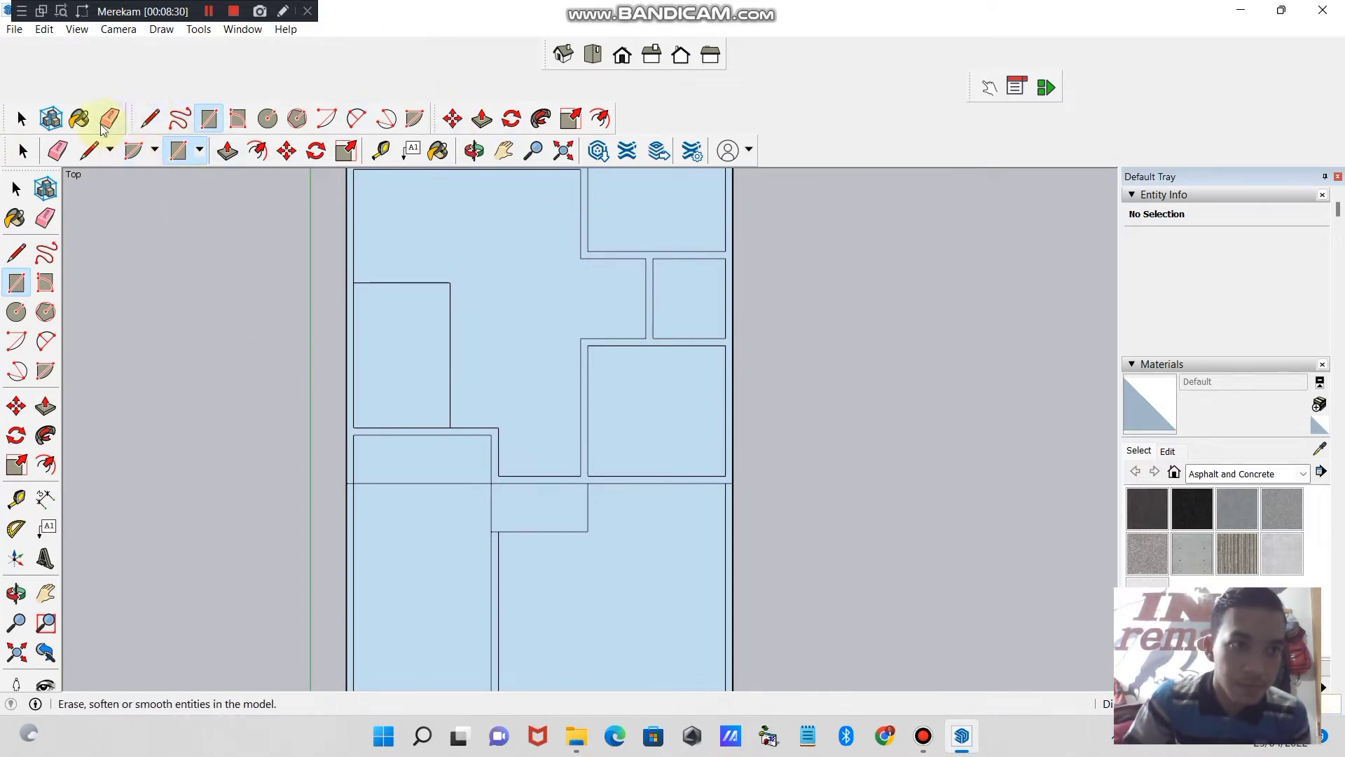
- Offset the 2 by 3 m room's outline slightly outward as wall thickness and erase the excess segments crossing the adjoining walls
{"action": "left_click", "coordinate": [45, 465]}
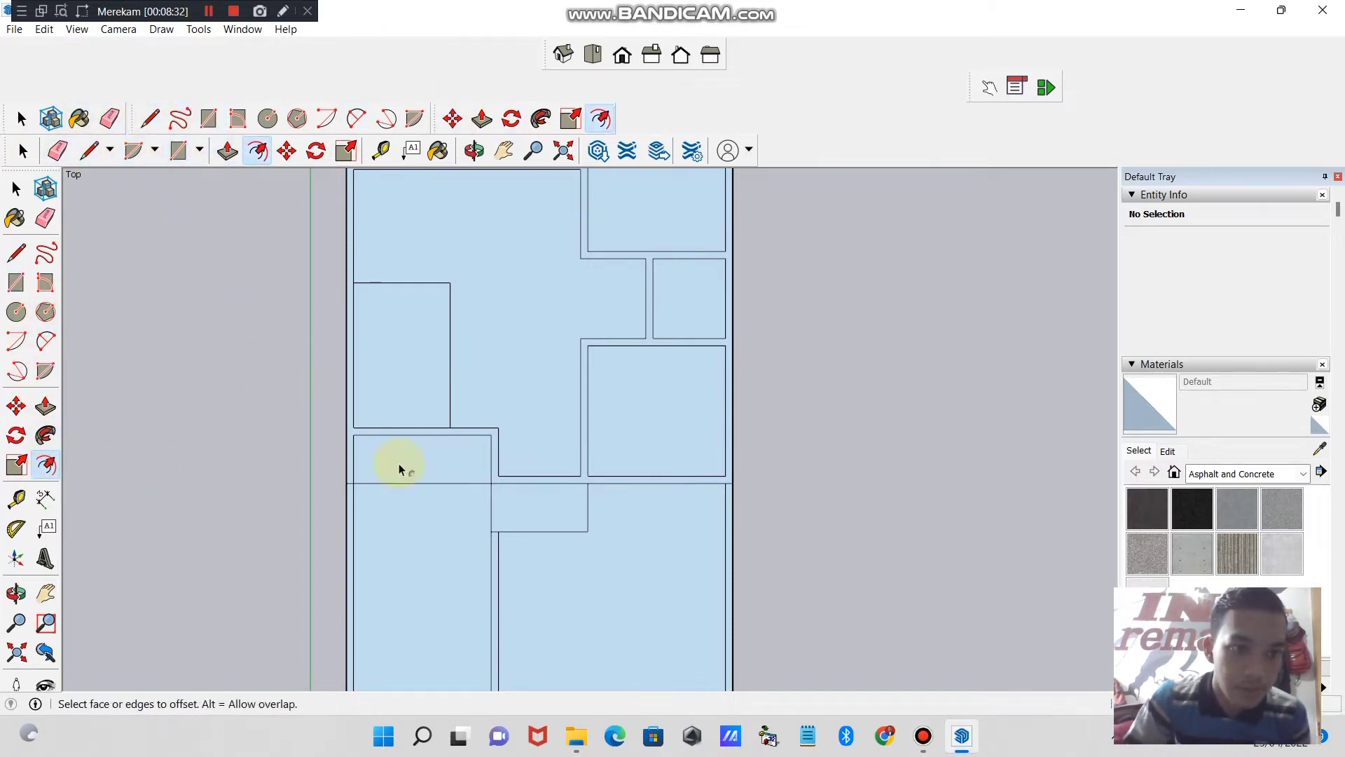
{"action": "left_click", "coordinate": [414, 361]}
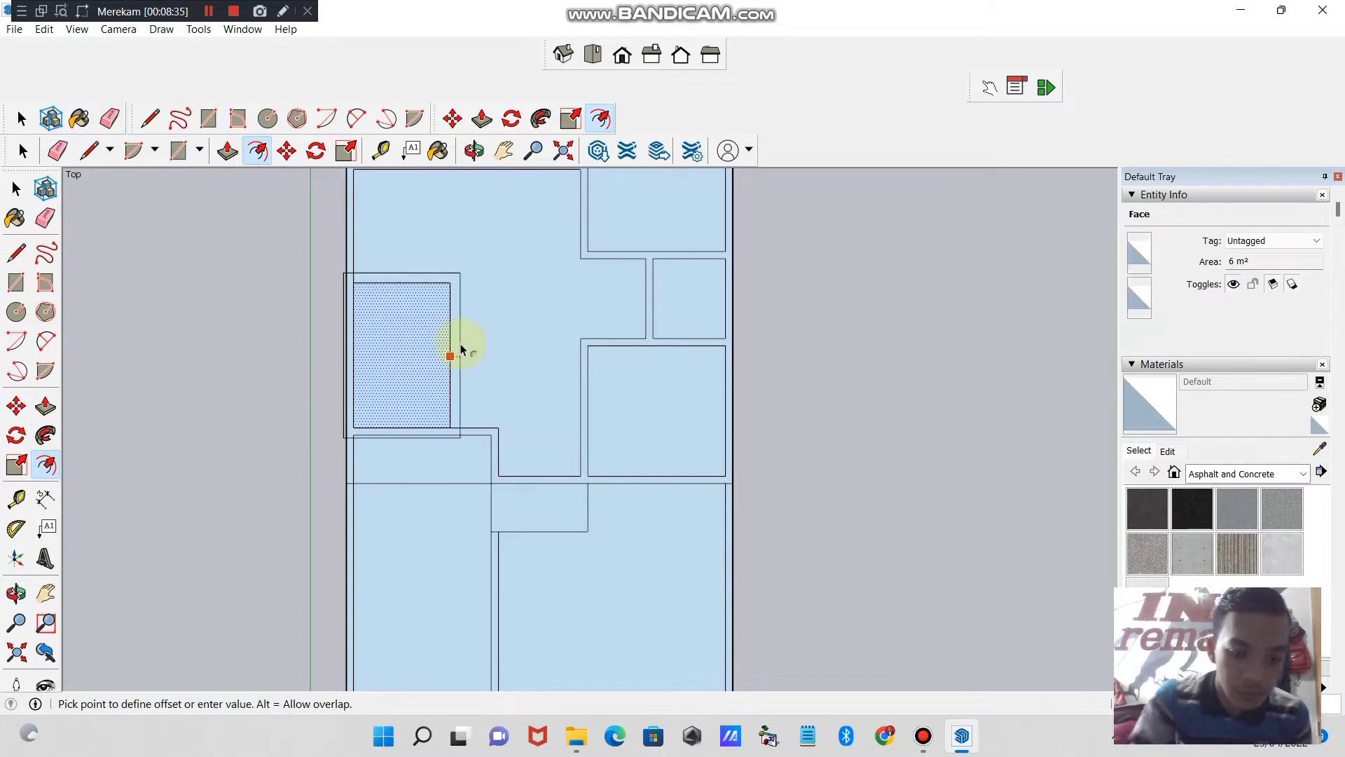
{"action": "left_click", "coordinate": [460, 346]}
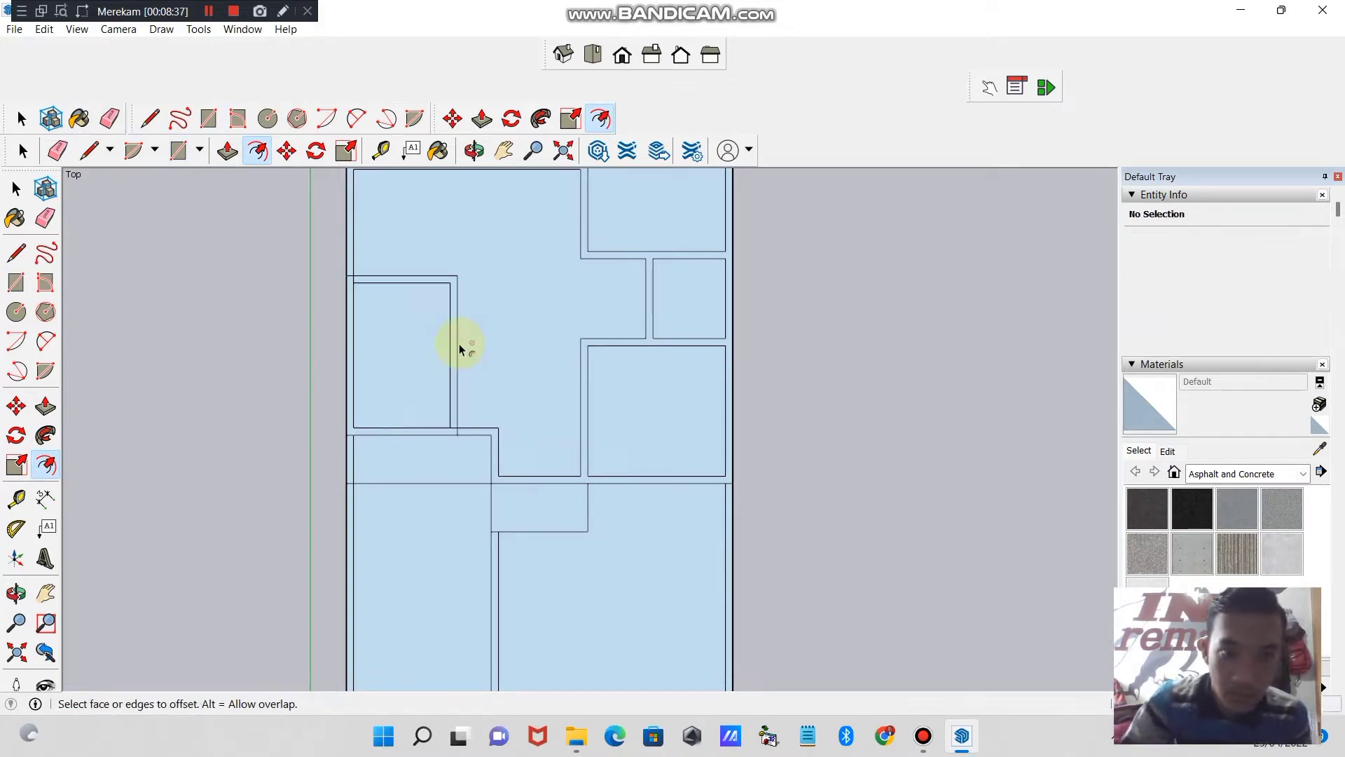
{"action": "left_click", "coordinate": [109, 117]}
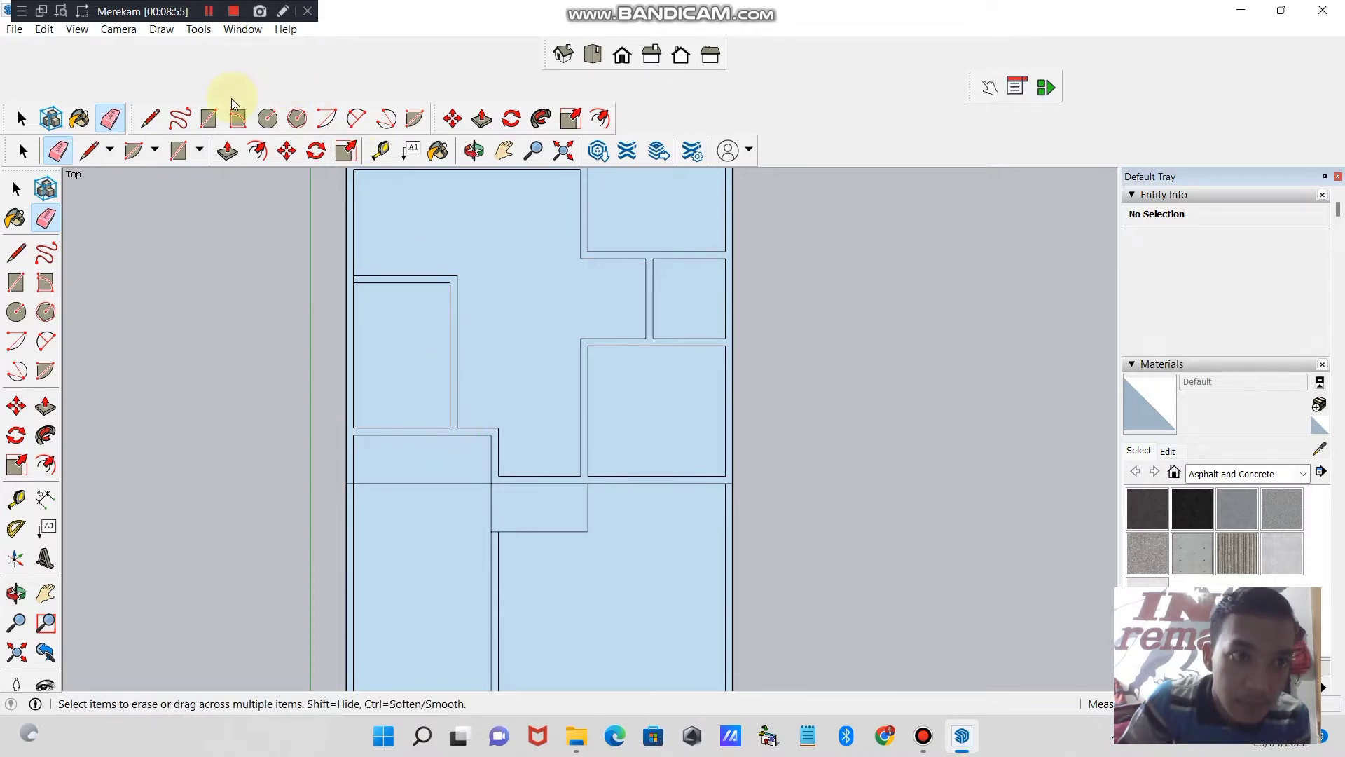
- Draw a short line at the inner upper-right corner of the 2 by 3 m room and erase the room's horizontal wall
{"action": "left_click", "coordinate": [149, 118]}
{"action": "left_click", "coordinate": [450, 282]}
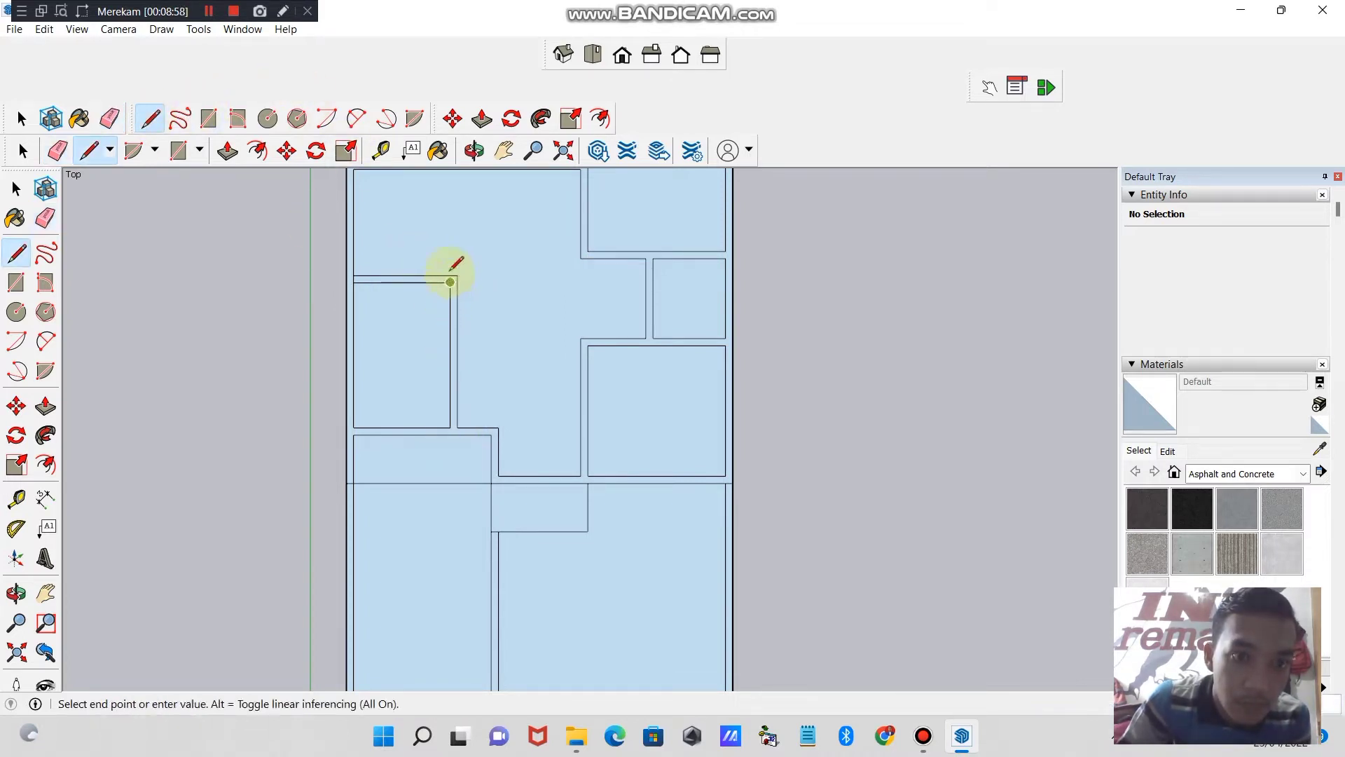
{"action": "left_click", "coordinate": [451, 255]}
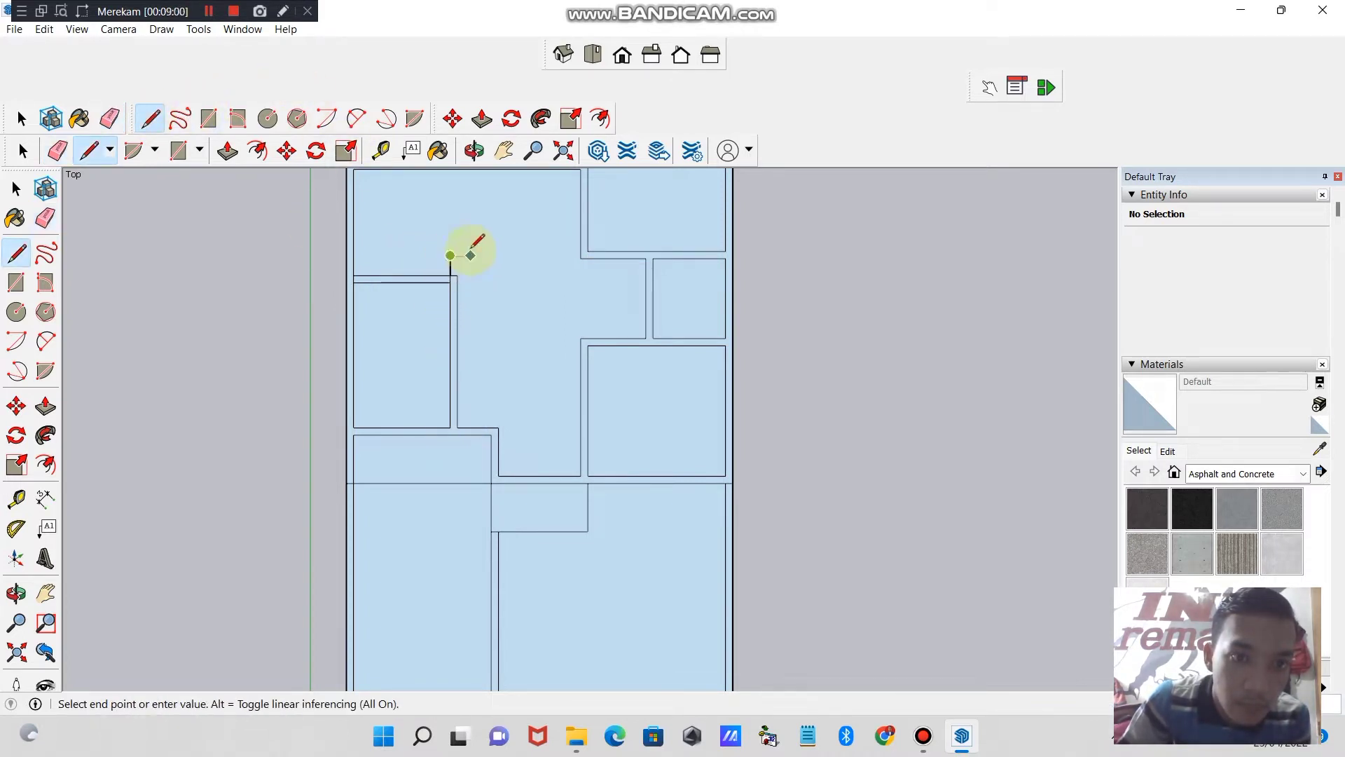
{"action": "left_click", "coordinate": [109, 118]}
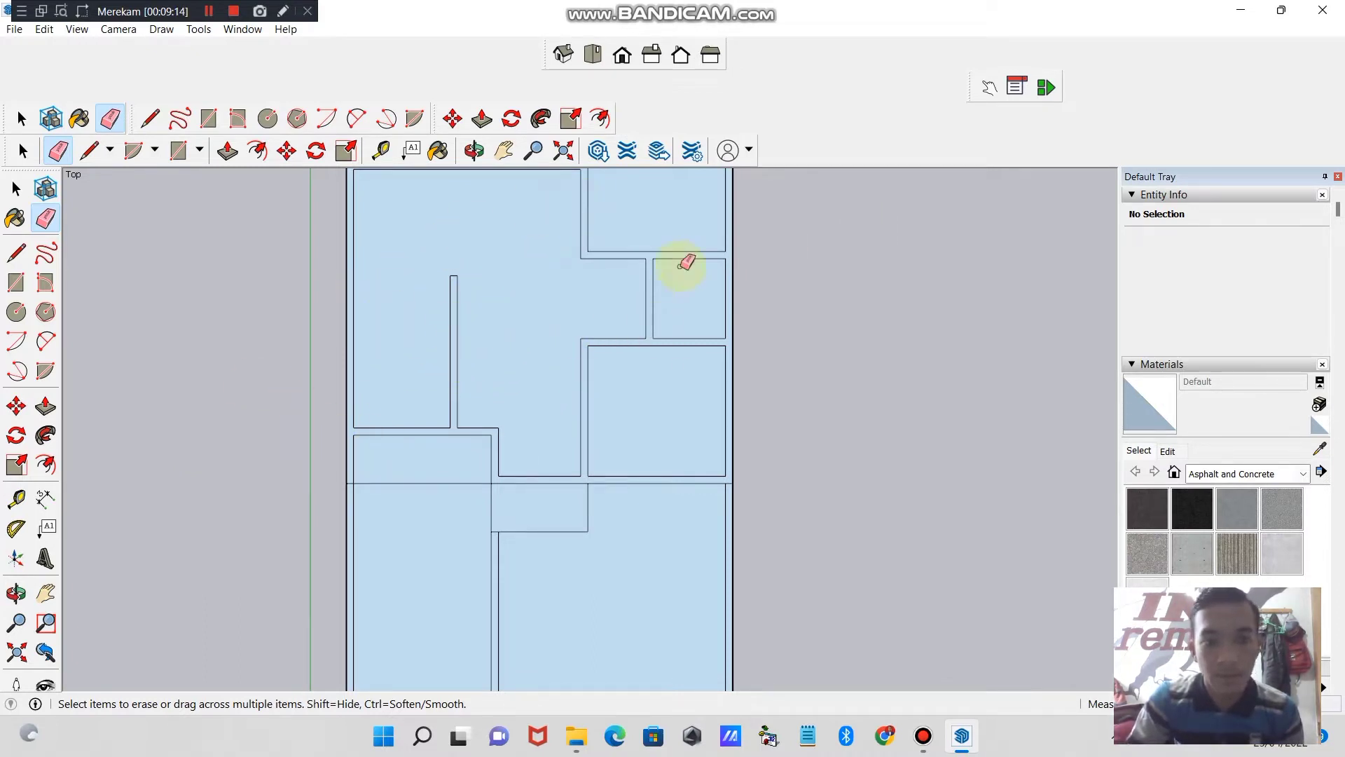
- Draw a line across the remaining partition wall partway along its length and erase the portion above it to shorten the partition
{"action": "left_click", "coordinate": [149, 119]}
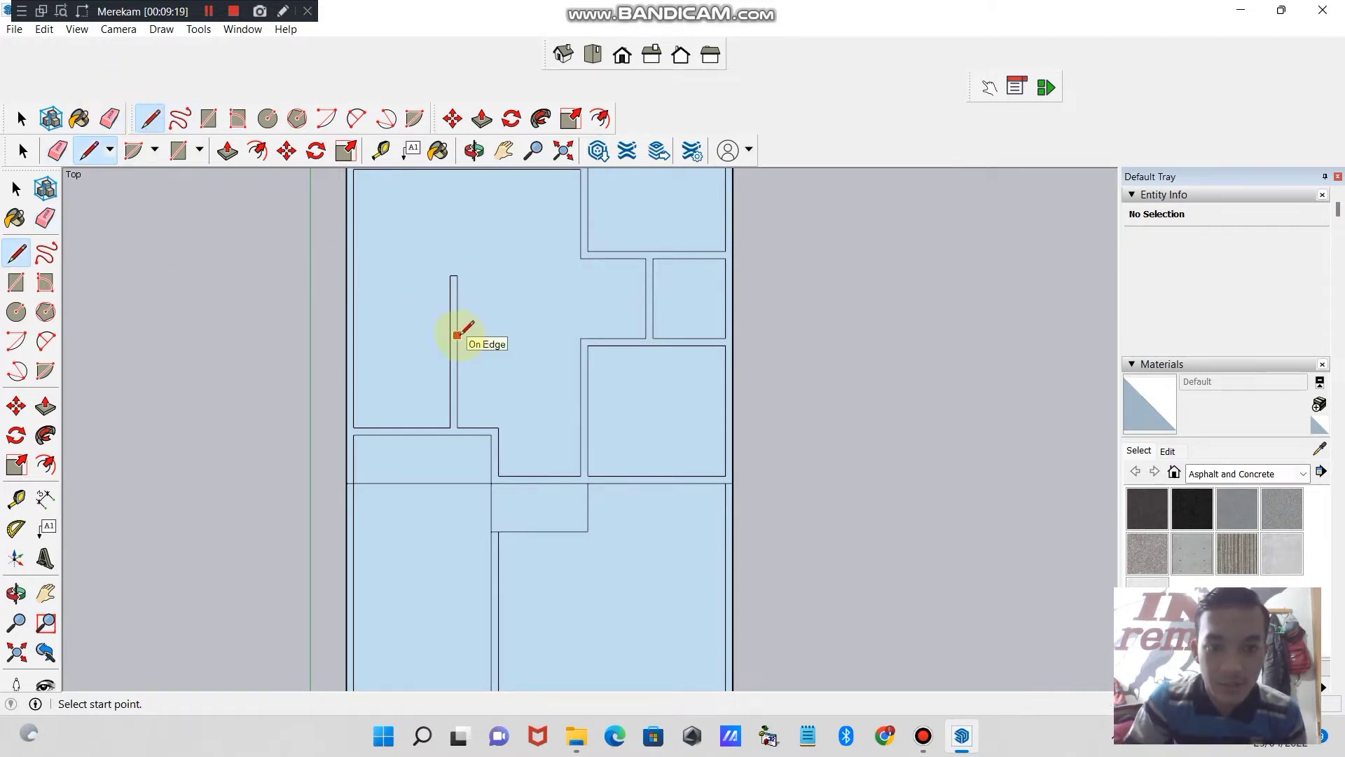
{"action": "left_click", "coordinate": [457, 334]}
{"action": "key", "text": "Escape"}
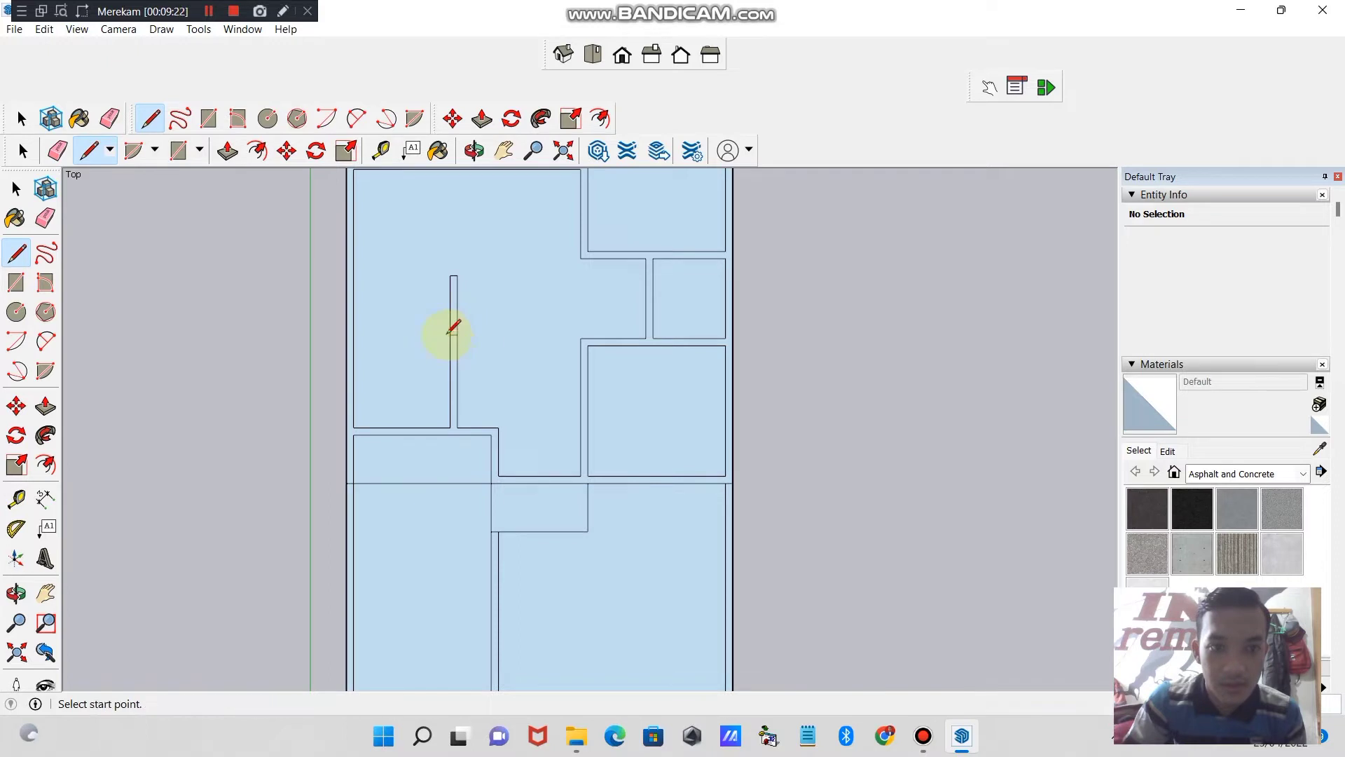
{"action": "left_click", "coordinate": [110, 119]}
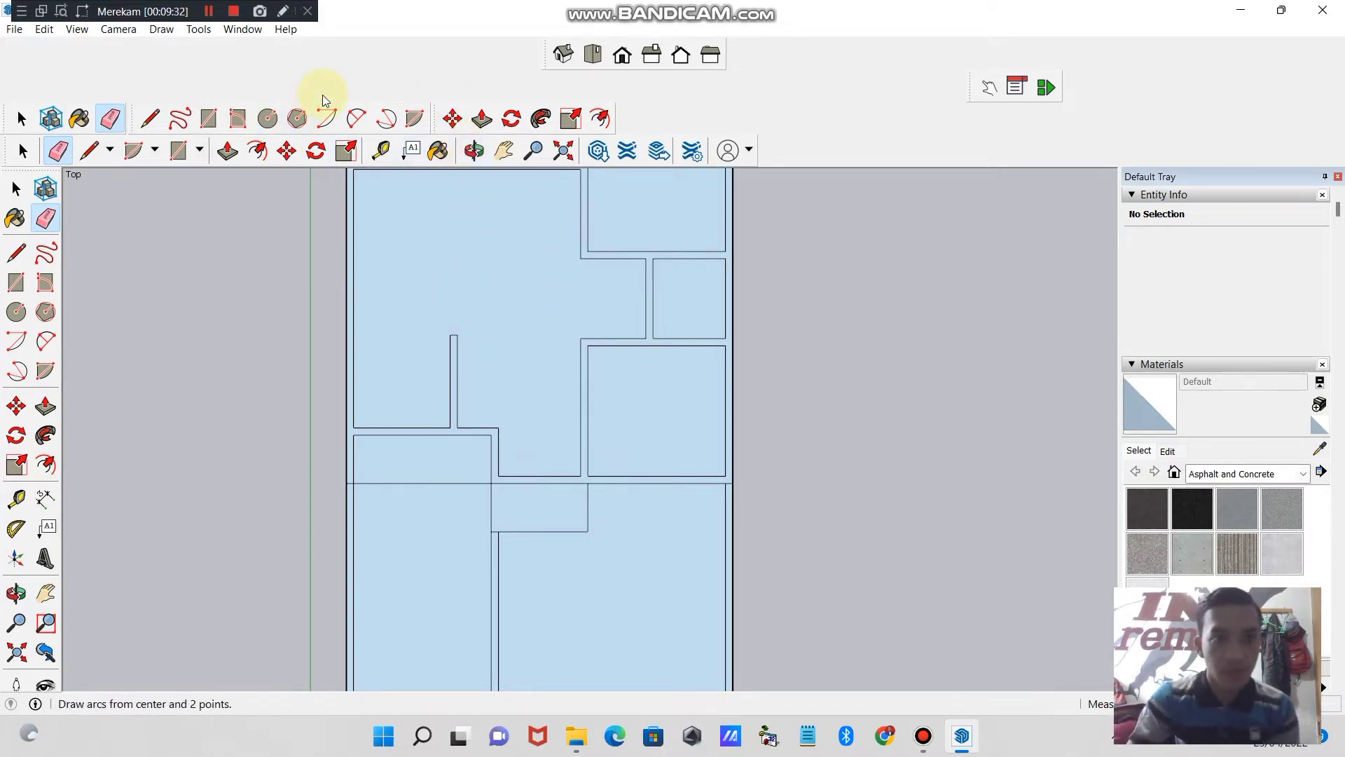
- Switch to the isometric view and use Push/Pull to raise the main house walls from the floor plan
{"action": "left_click", "coordinate": [505, 151]}
{"action": "mouse_move", "coordinate": [639, 322]}
{"action": "left_mouse_down"}
{"action": "mouse_move", "coordinate": [558, 411]}
{"action": "mouse_move", "coordinate": [577, 390]}
{"action": "mouse_move", "coordinate": [575, 287]}
{"action": "mouse_move", "coordinate": [615, 330]}
{"action": "mouse_move", "coordinate": [612, 453]}
{"action": "mouse_move", "coordinate": [556, 520]}
{"action": "mouse_move", "coordinate": [668, 338]}
{"action": "mouse_move", "coordinate": [643, 351]}
{"action": "mouse_move", "coordinate": [684, 325]}
{"action": "mouse_move", "coordinate": [591, 357]}
{"action": "left_mouse_up"}
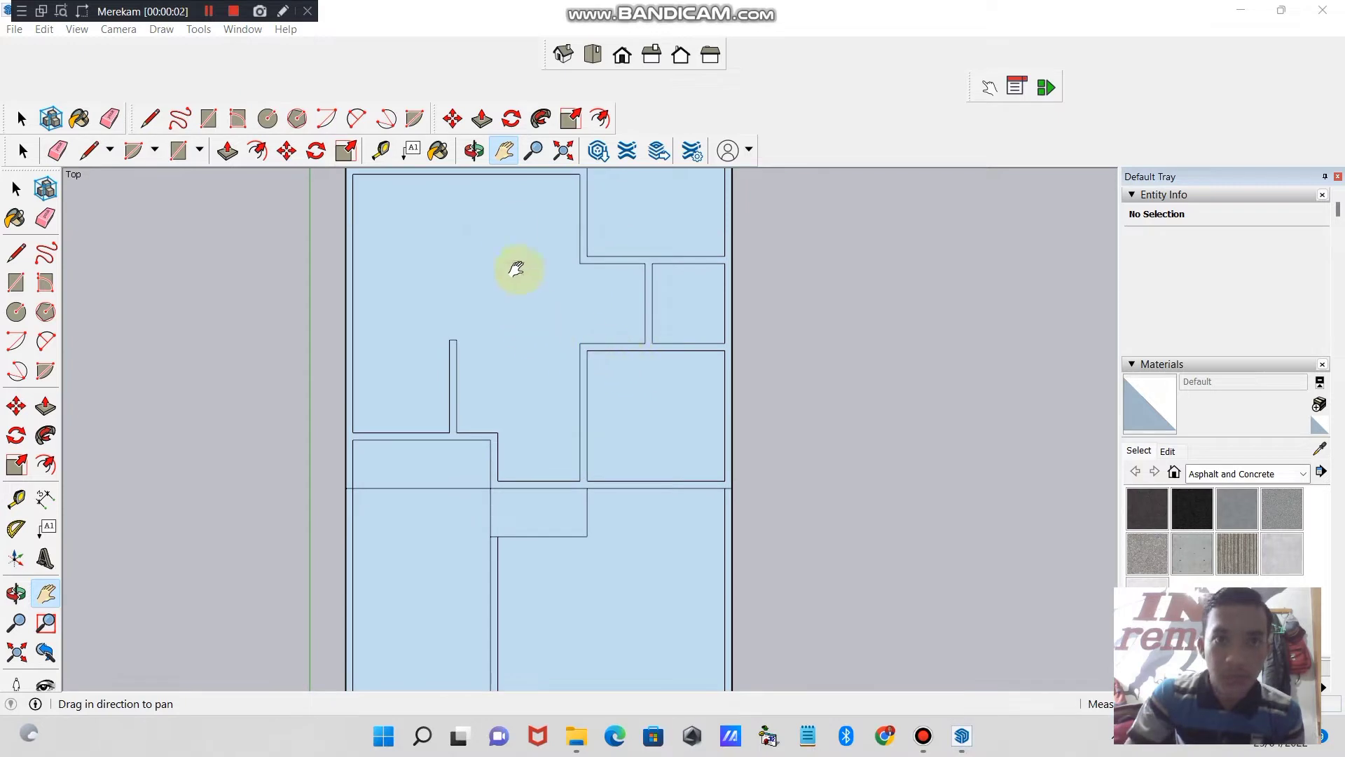
{"action": "left_click", "coordinate": [562, 54]}
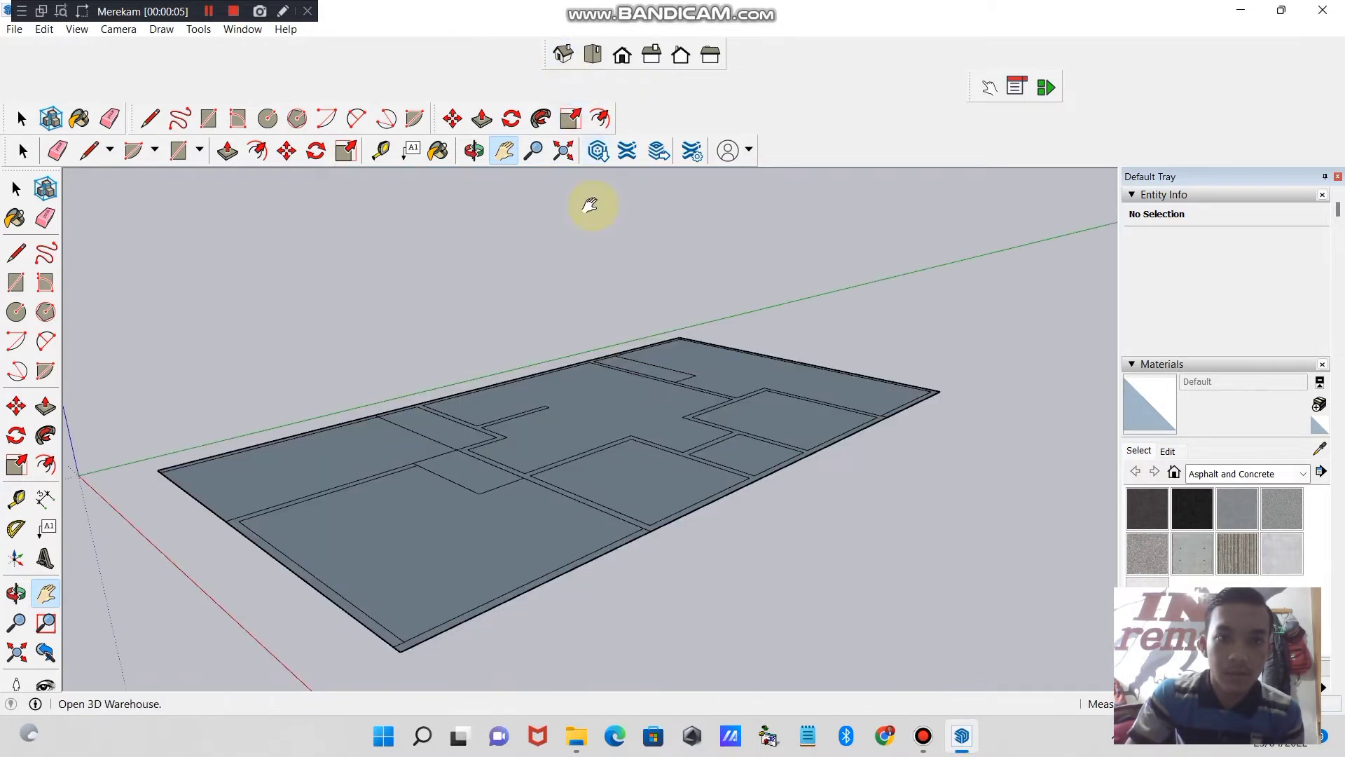
{"action": "left_click", "coordinate": [474, 151]}
{"action": "left_click_drag", "start_coordinate": [575, 323], "coordinate": [751, 421]}
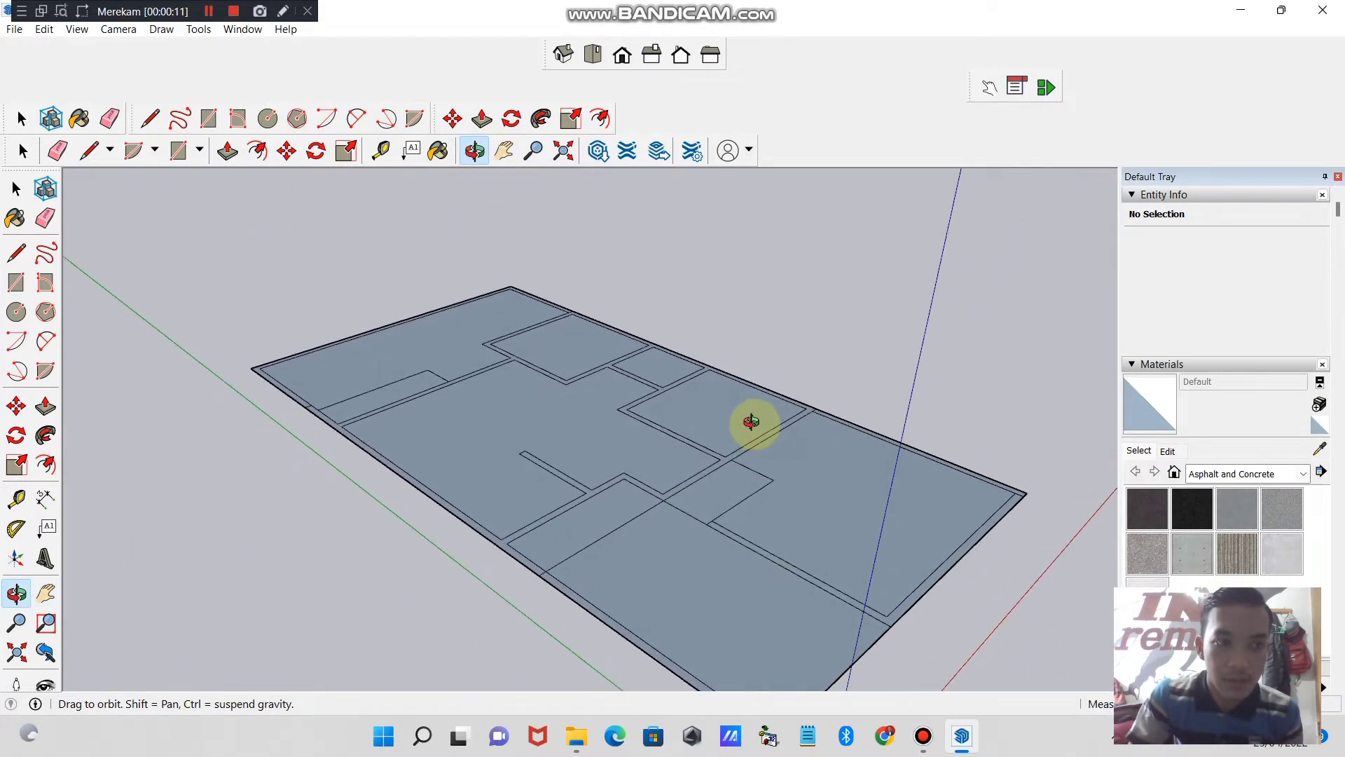
{"action": "left_click", "coordinate": [227, 151]}
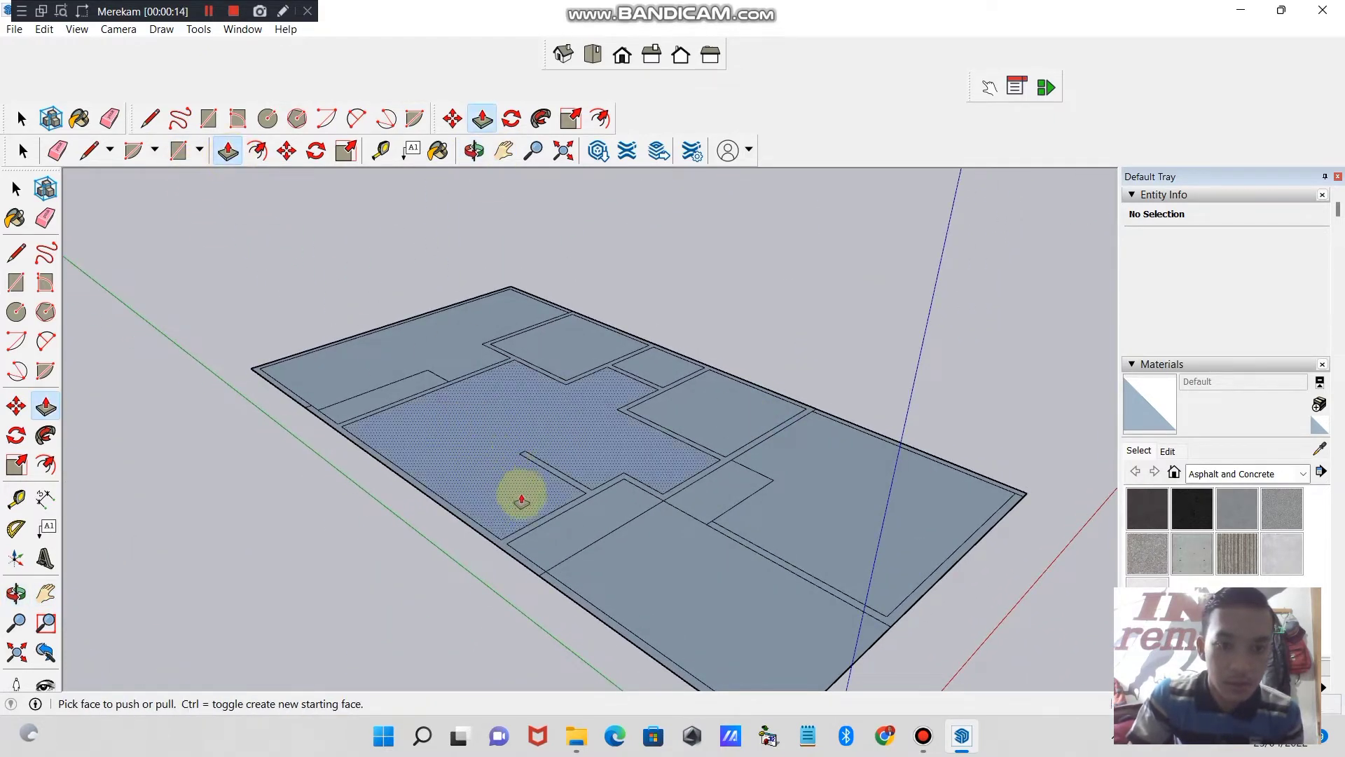
{"action": "left_click_drag", "start_coordinate": [512, 540], "coordinate": [587, 352]}
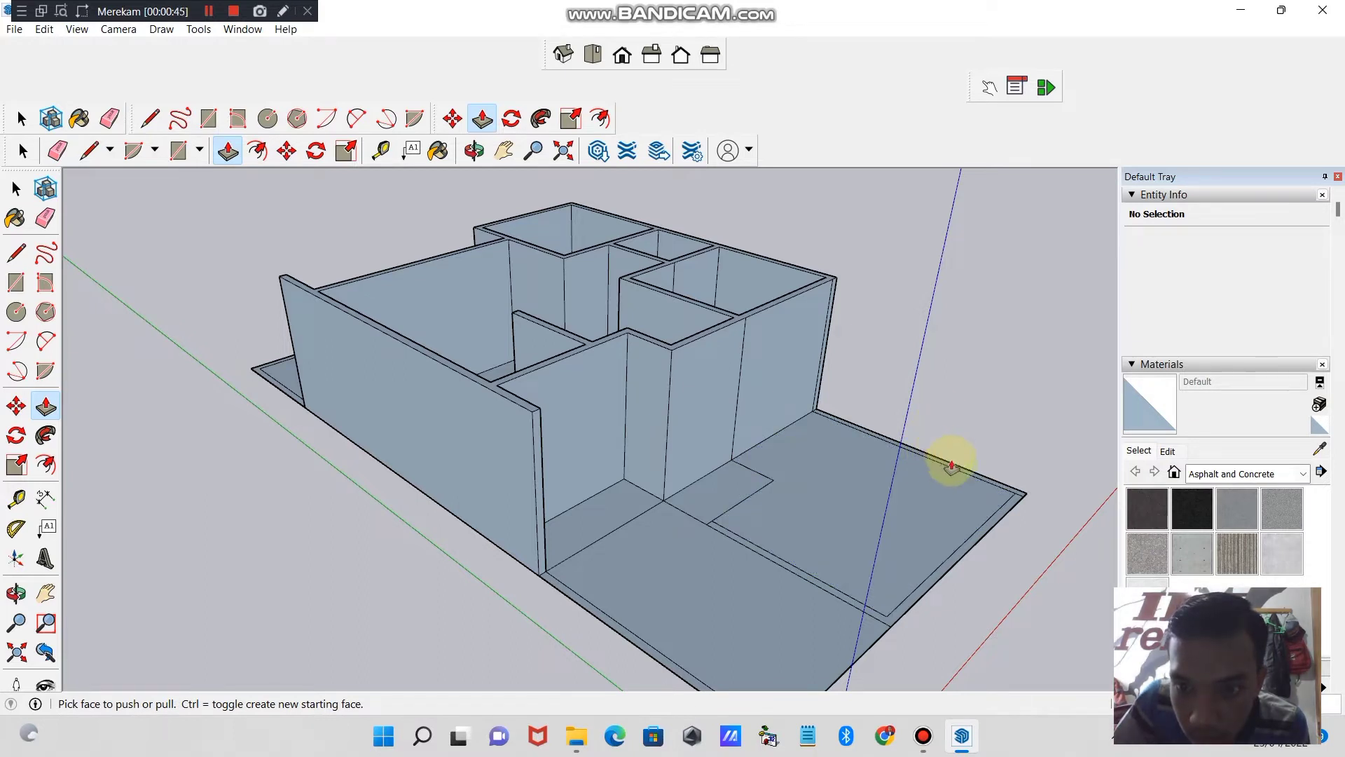
- Push/Pull the boundary strip on the front yard's side farther from the green axis into a wall lower than the house walls
{"action": "left_click", "coordinate": [475, 151]}
{"action": "left_click_drag", "start_coordinate": [449, 301], "coordinate": [453, 469]}
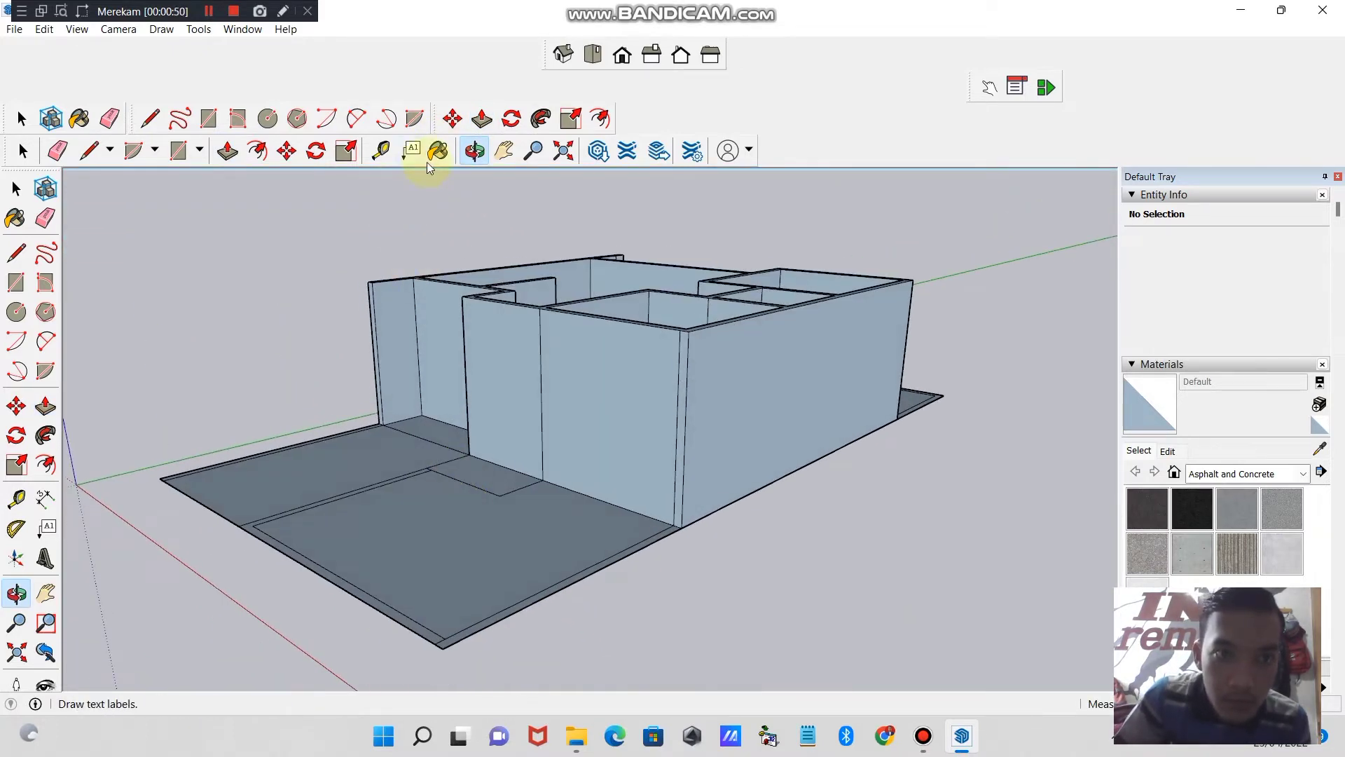
{"action": "left_click", "coordinate": [228, 151]}
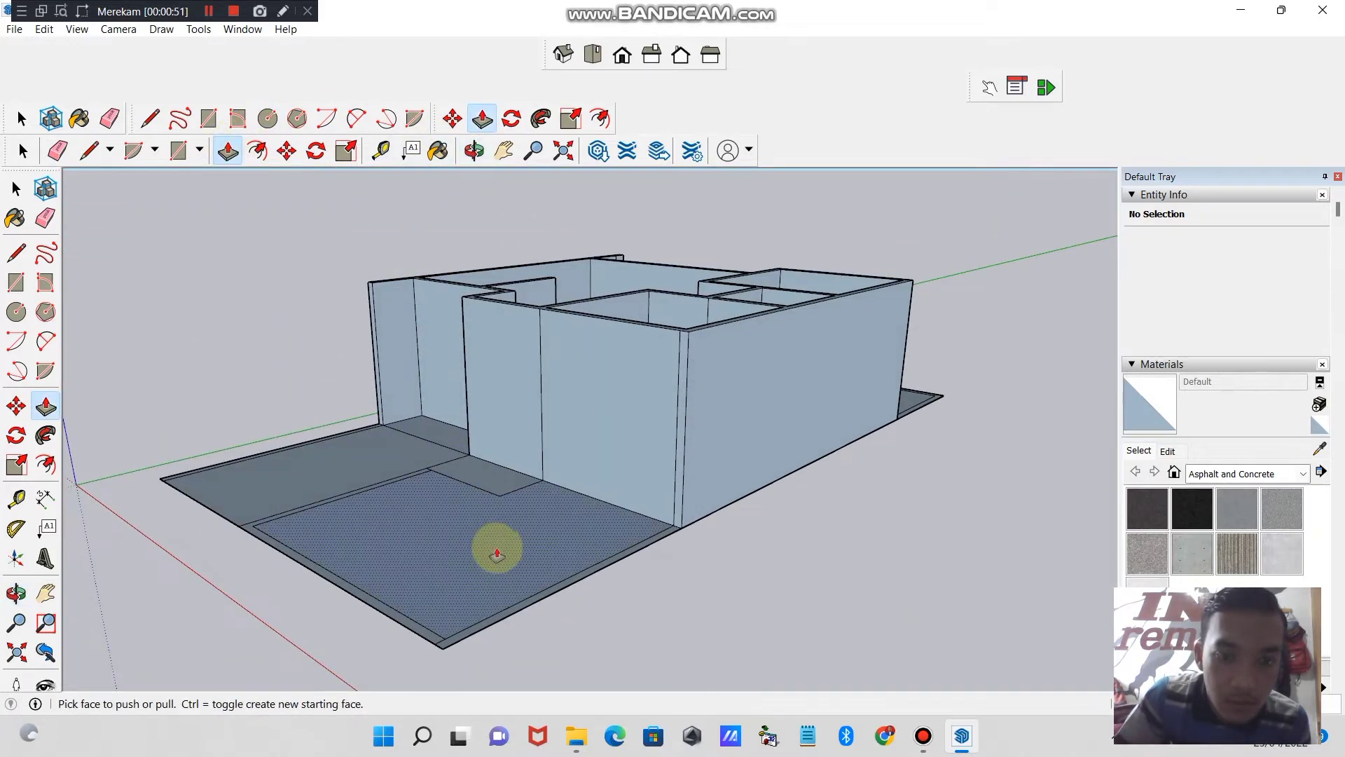
{"action": "left_click", "coordinate": [565, 584]}
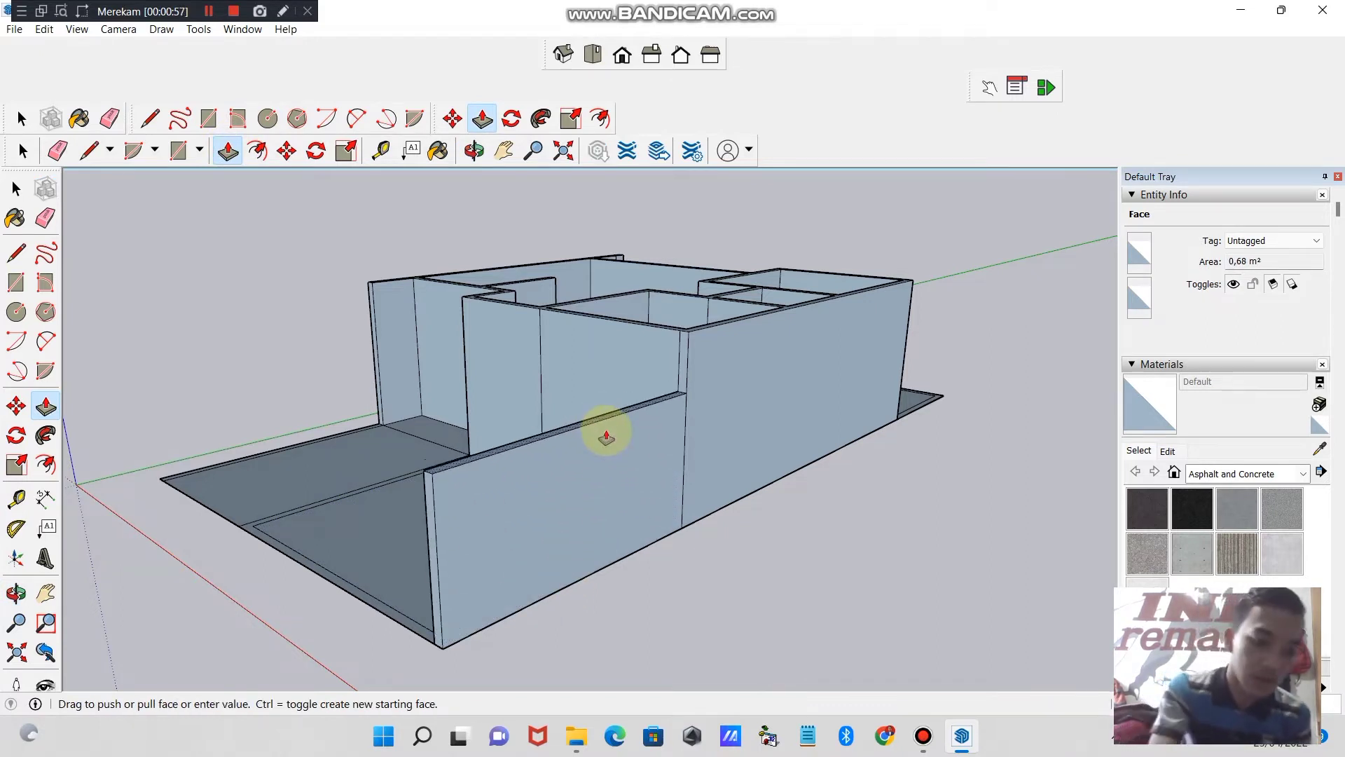
{"action": "left_click", "coordinate": [602, 431]}
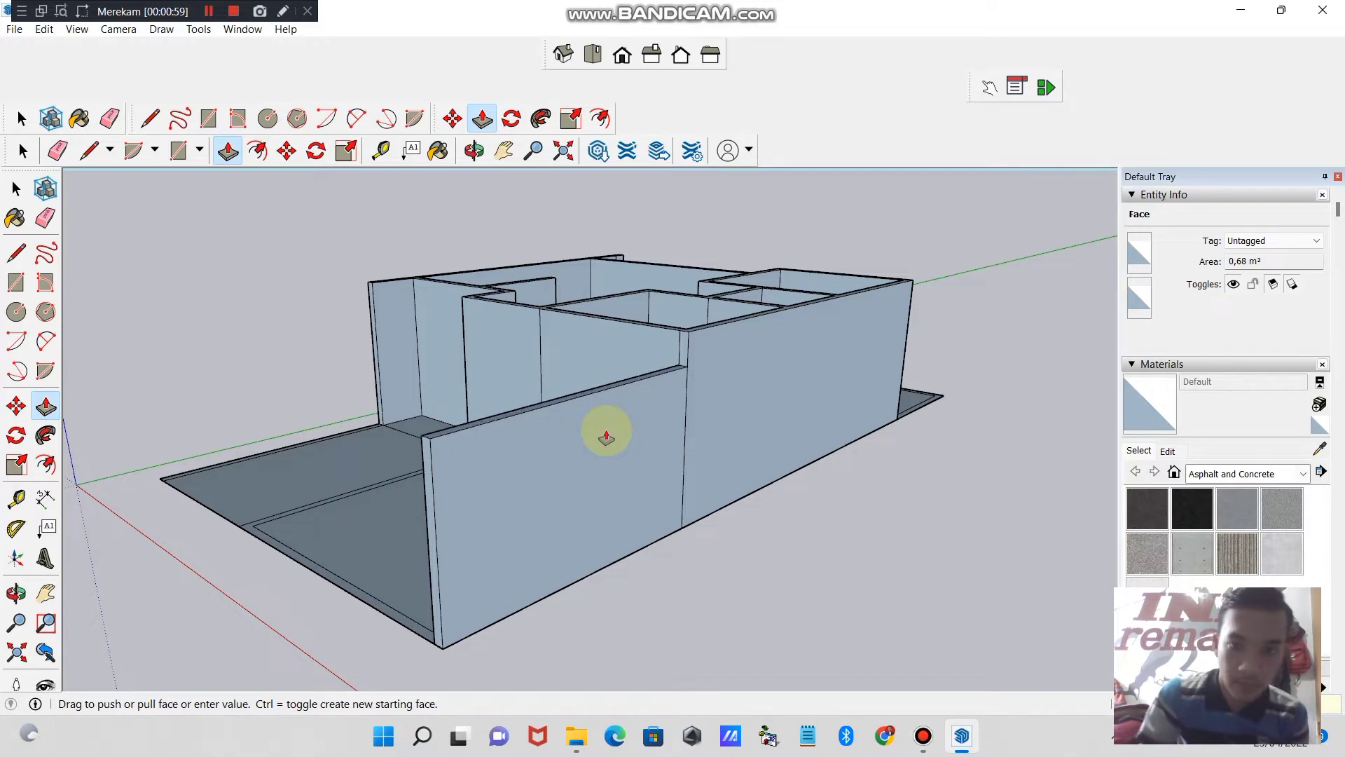
- Push/Pull the boundary strip on the front yard's side nearer the green axis into a wall lower than the house walls
{"action": "left_click", "coordinate": [474, 151]}
{"action": "left_click_drag", "start_coordinate": [427, 297], "coordinate": [851, 482]}
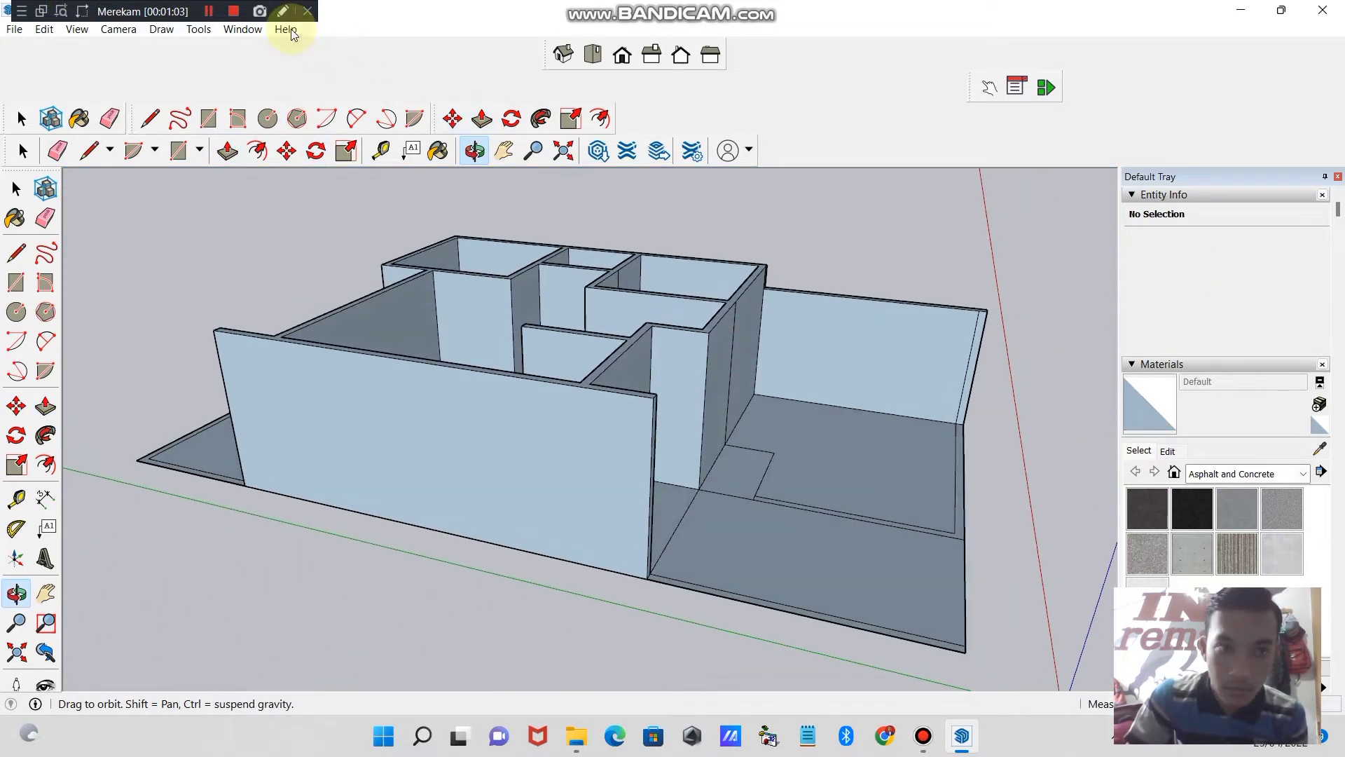
{"action": "left_click", "coordinate": [228, 151]}
{"action": "left_click", "coordinate": [734, 595]}
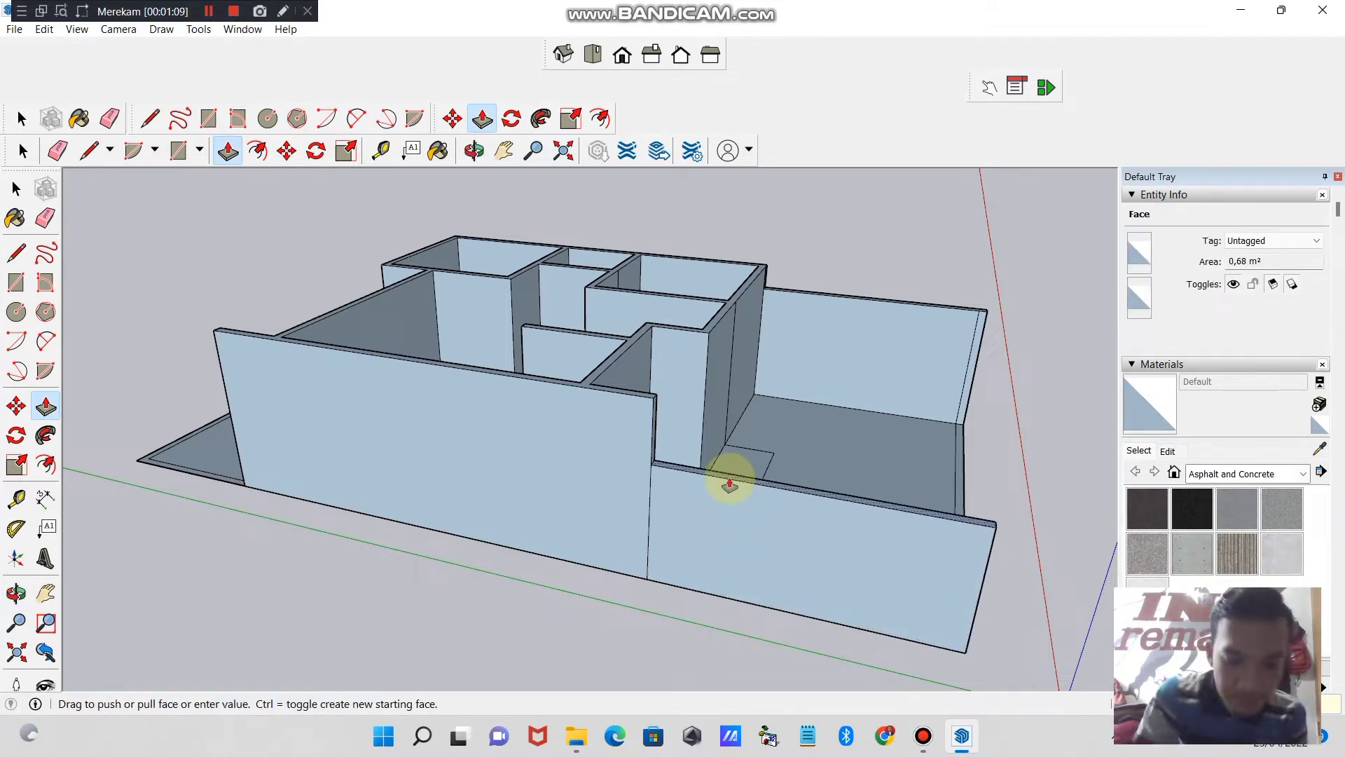
{"action": "left_click", "coordinate": [729, 482]}
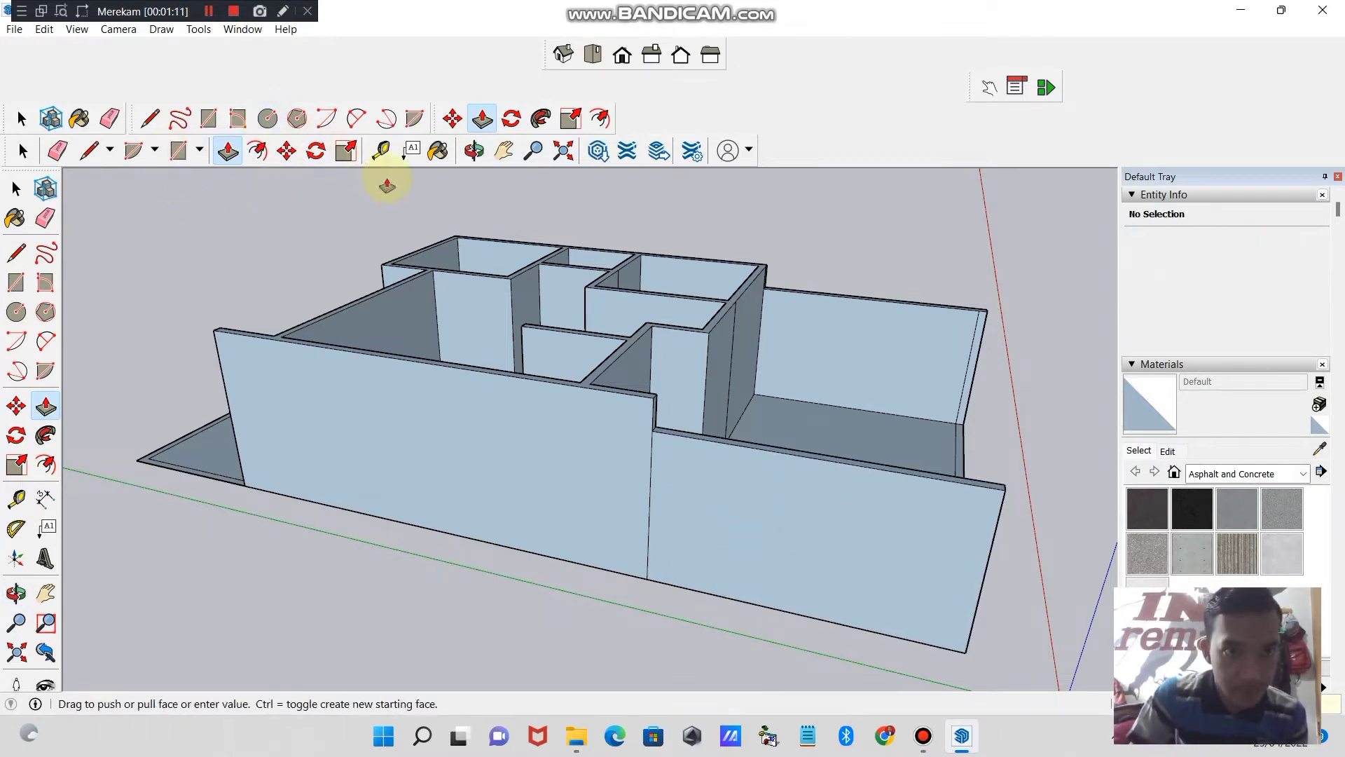
- Push/Pull the perimeter strip around the backyard upward into a wall lower than the main house walls
{"action": "left_click", "coordinate": [474, 150]}
{"action": "left_click_drag", "start_coordinate": [546, 196], "coordinate": [901, 585]}
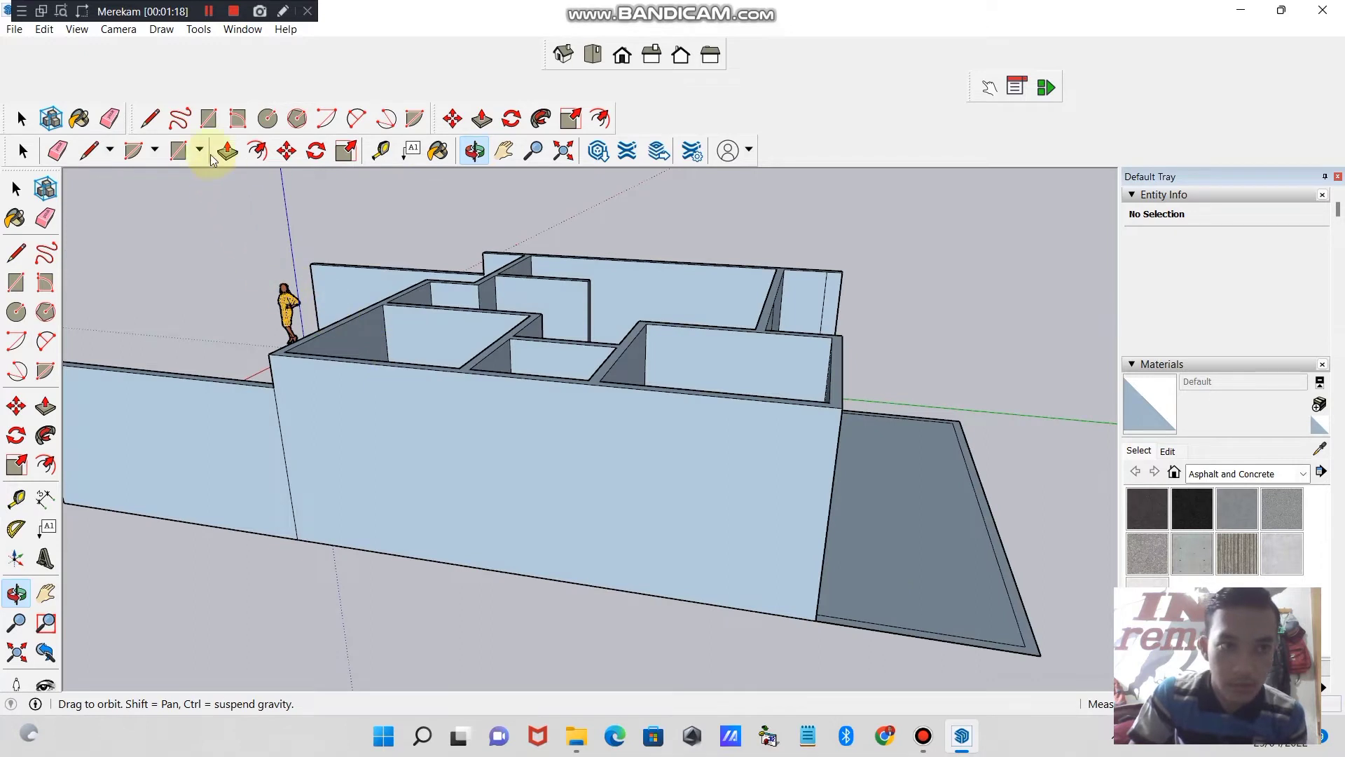
{"action": "left_click", "coordinate": [228, 151]}
{"action": "left_click_drag", "start_coordinate": [1035, 649], "coordinate": [1034, 645]}
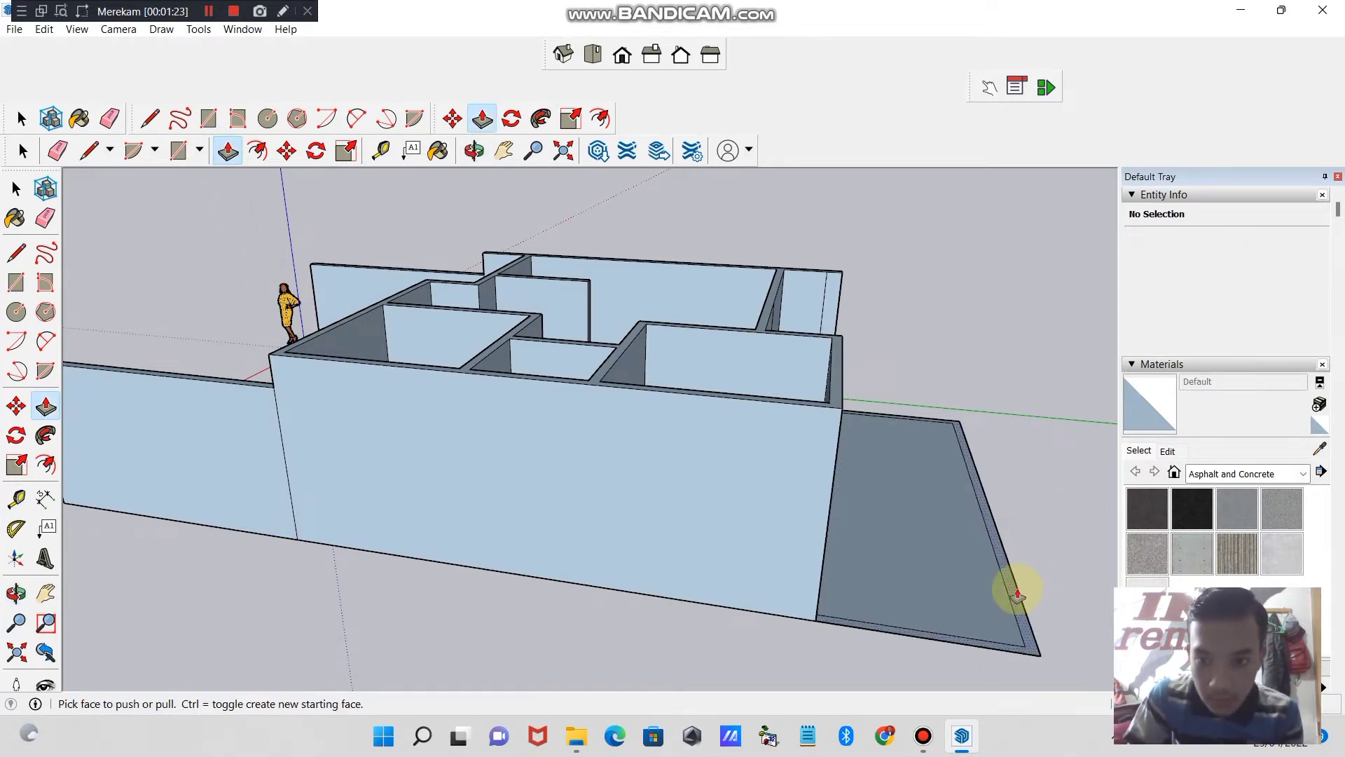
{"action": "left_click", "coordinate": [1014, 595]}
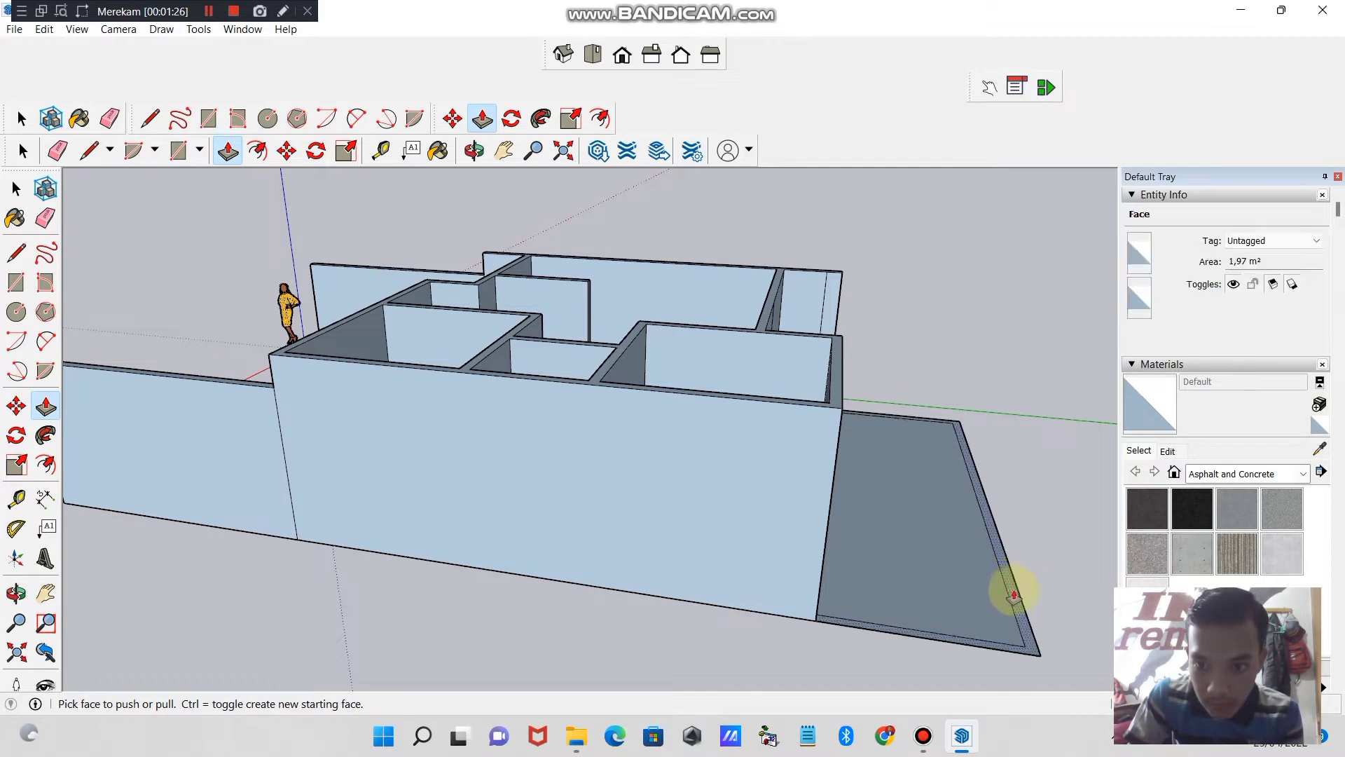
{"action": "left_click_drag", "start_coordinate": [1013, 596], "coordinate": [1021, 495]}
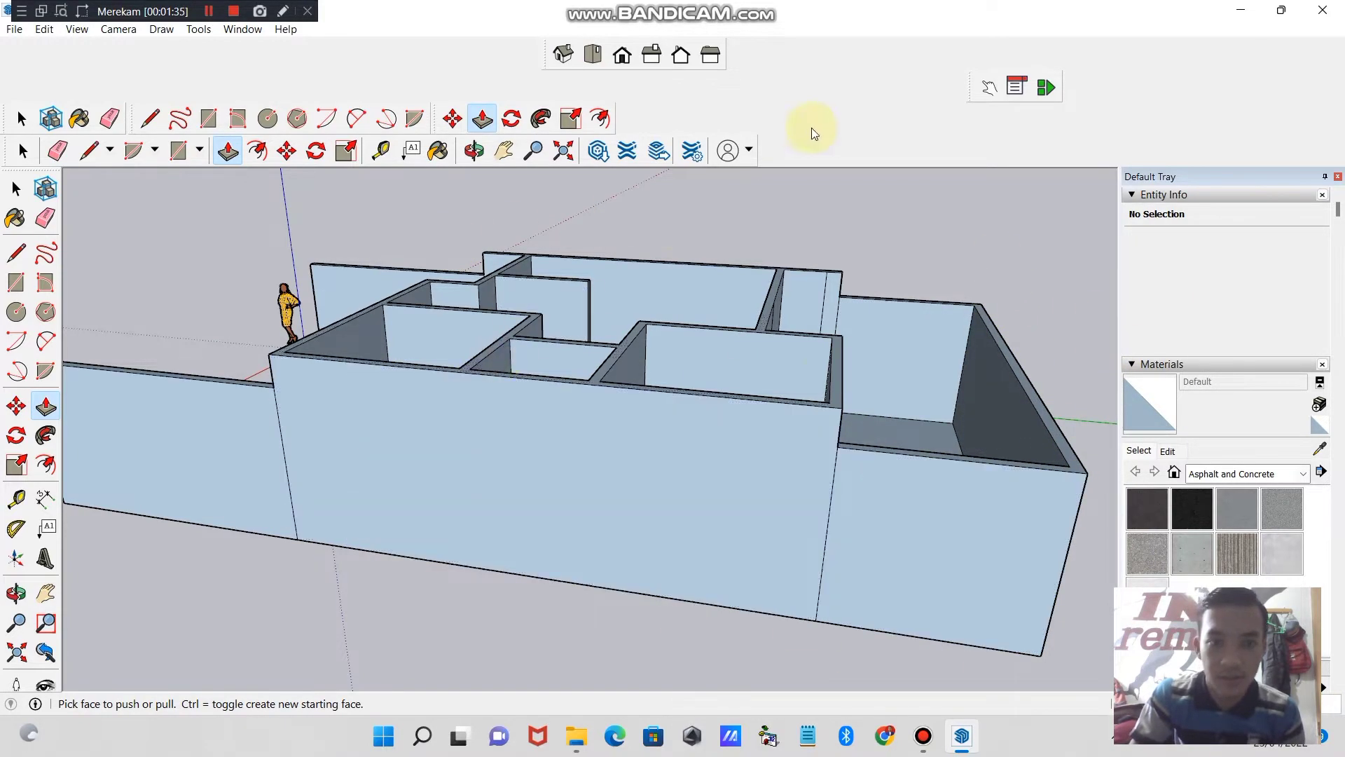
- Push/Pull the strip along the front edge and inner divider of the larger front yard area into a low wall
{"action": "left_click", "coordinate": [474, 150]}
{"action": "left_click_drag", "start_coordinate": [665, 245], "coordinate": [598, 580]}
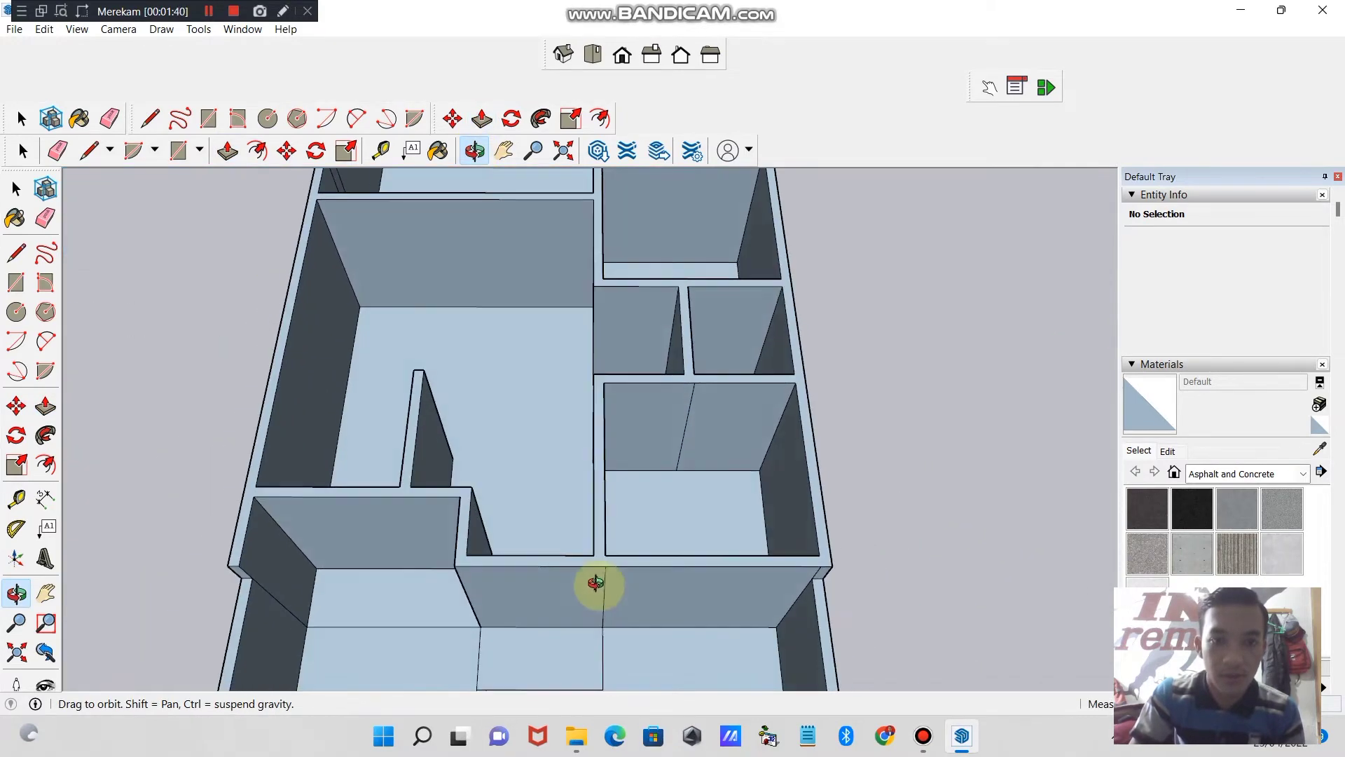
{"action": "left_click", "coordinate": [533, 151]}
{"action": "left_click_drag", "start_coordinate": [585, 328], "coordinate": [573, 460]}
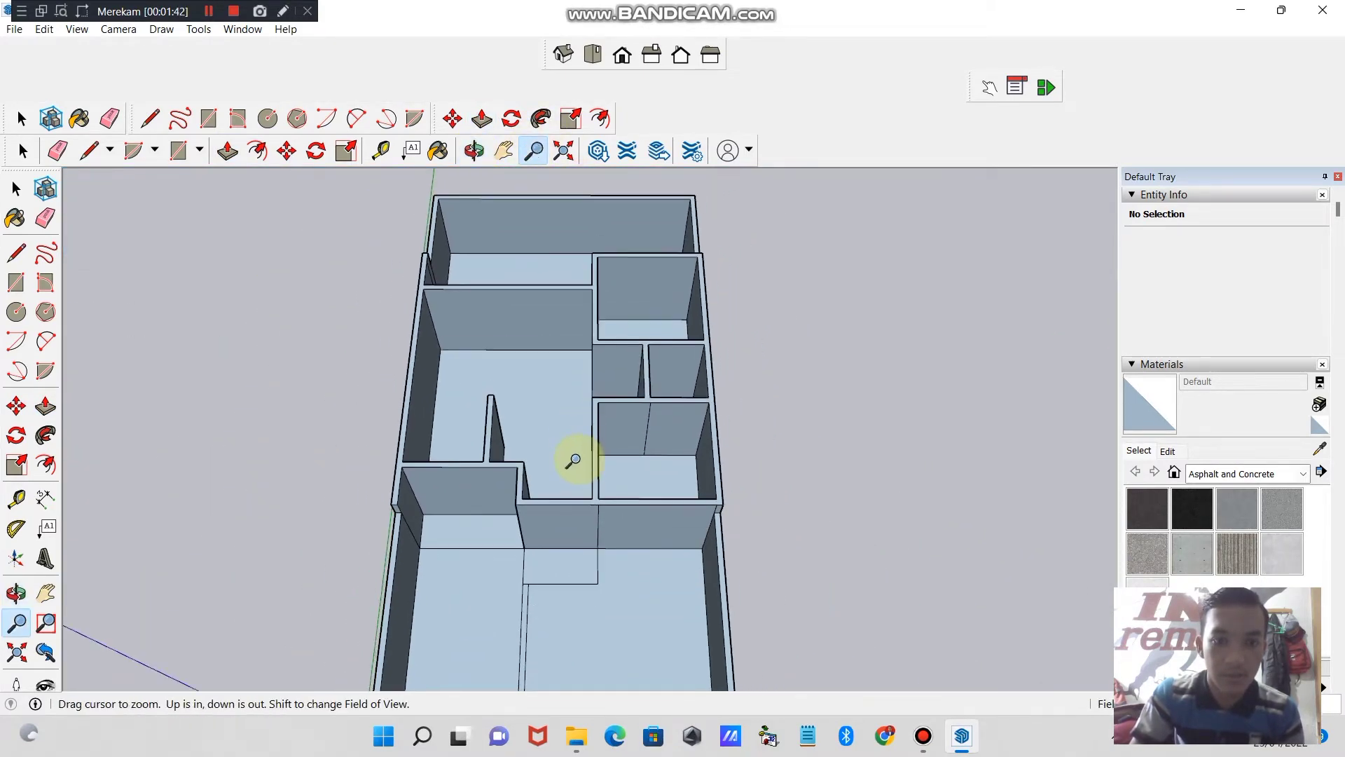
{"action": "left_click", "coordinate": [474, 151]}
{"action": "left_click_drag", "start_coordinate": [474, 300], "coordinate": [670, 252]}
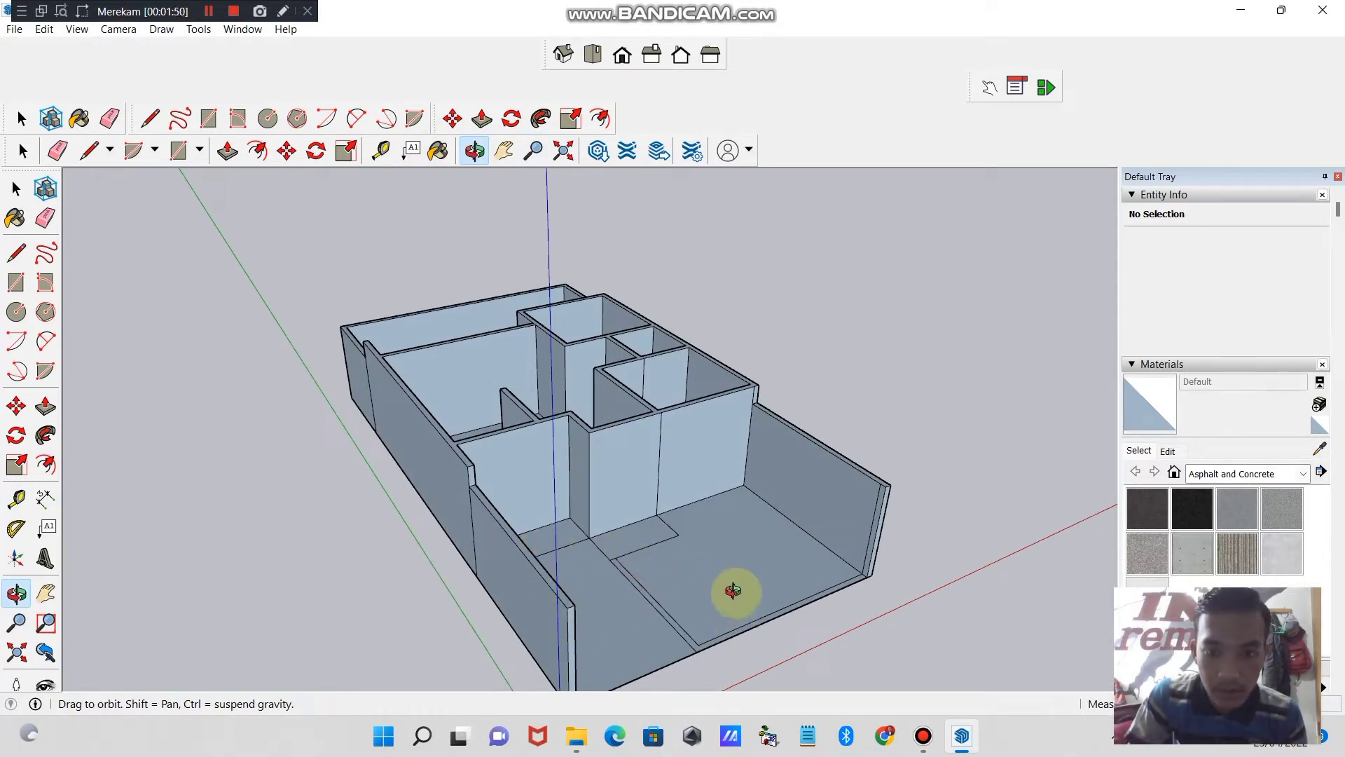
{"action": "left_click", "coordinate": [227, 151]}
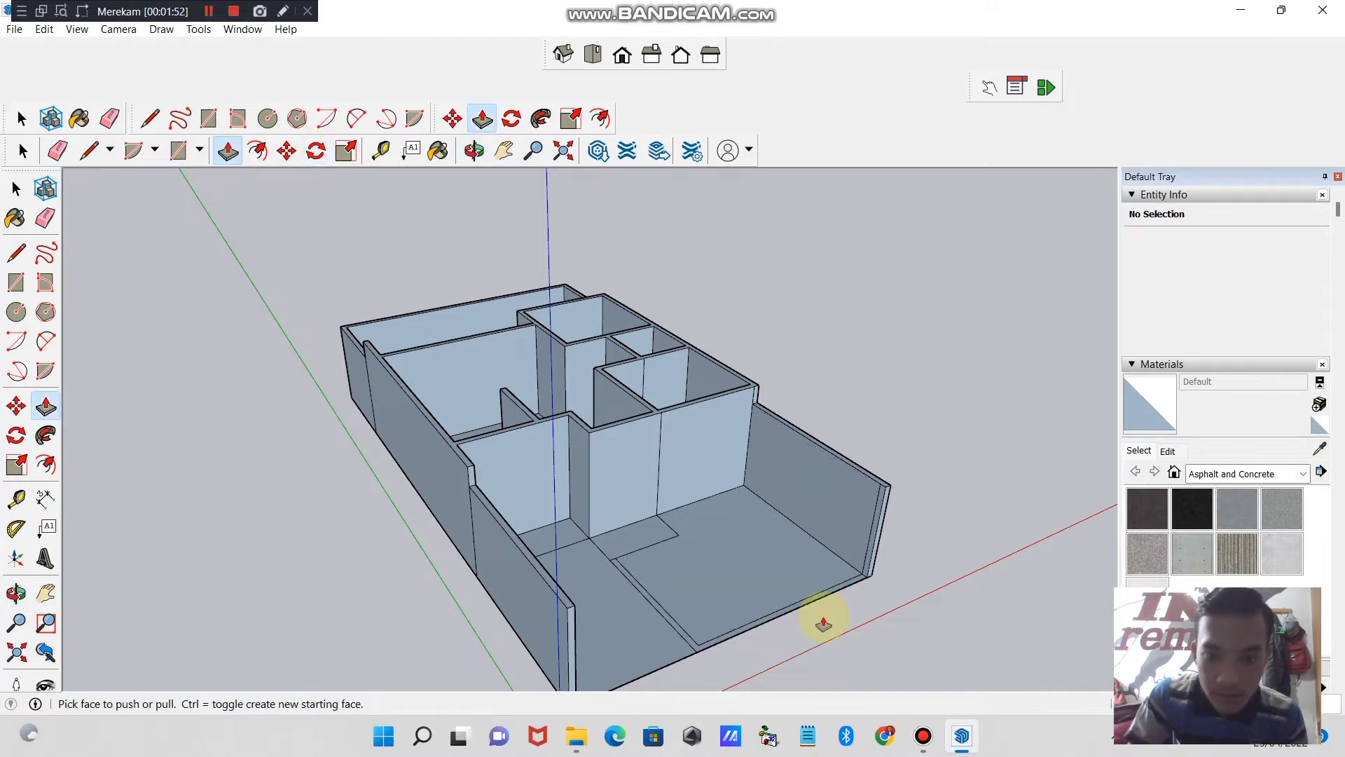
{"action": "left_click_drag", "start_coordinate": [819, 602], "coordinate": [834, 565]}
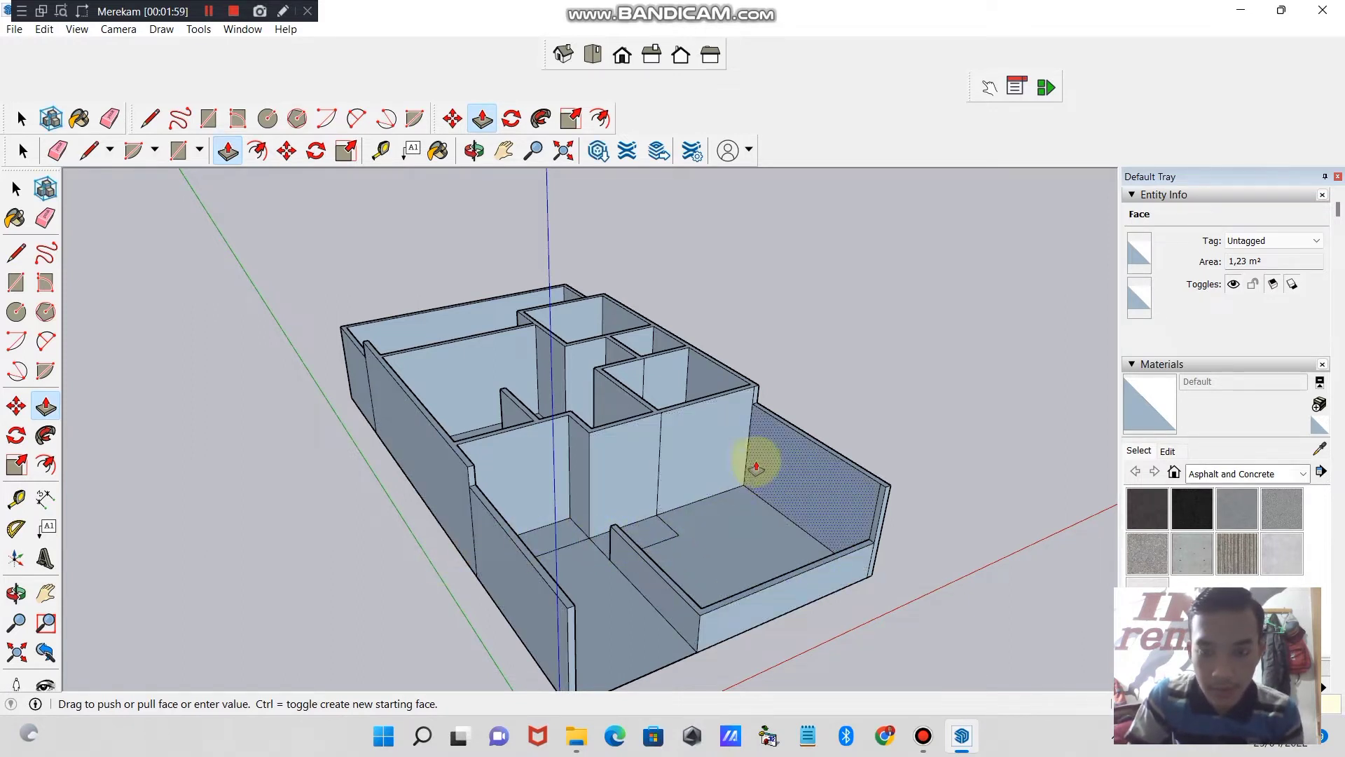
{"action": "left_click_drag", "start_coordinate": [772, 522], "coordinate": [798, 586]}
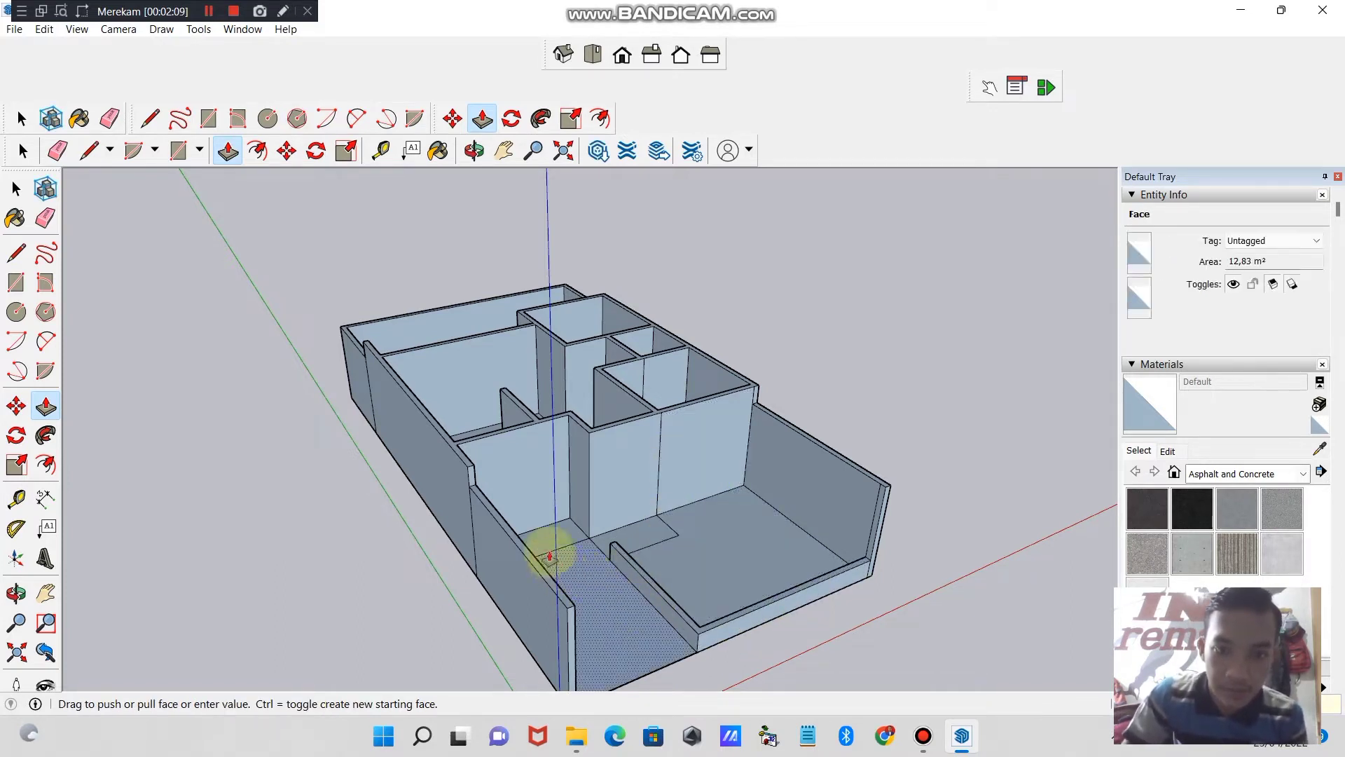
- Raise the small rectangular slab at the front entrance and the adjoining floor area in the house's front recess slightly with Push/Pull
{"action": "left_click_drag", "start_coordinate": [631, 543], "coordinate": [644, 537]}
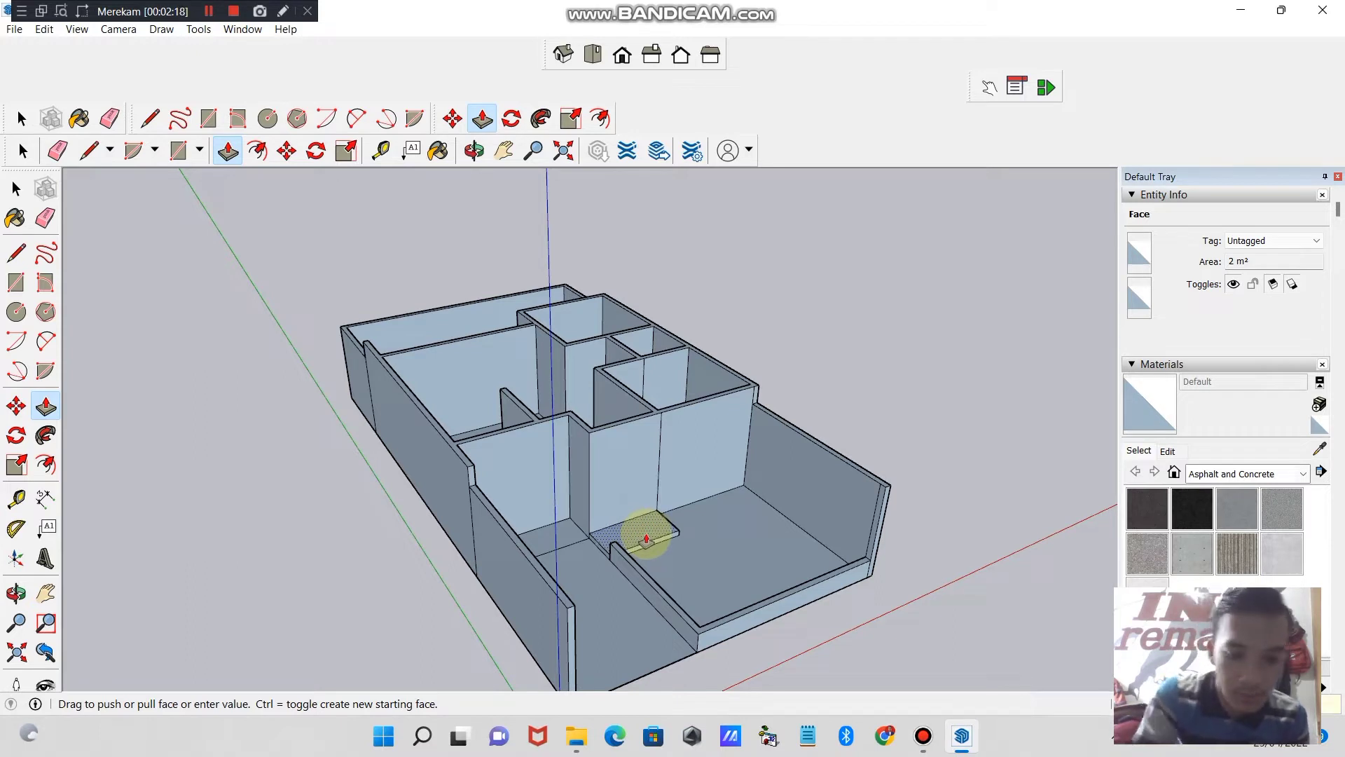
{"action": "left_click_drag", "start_coordinate": [646, 540], "coordinate": [645, 536]}
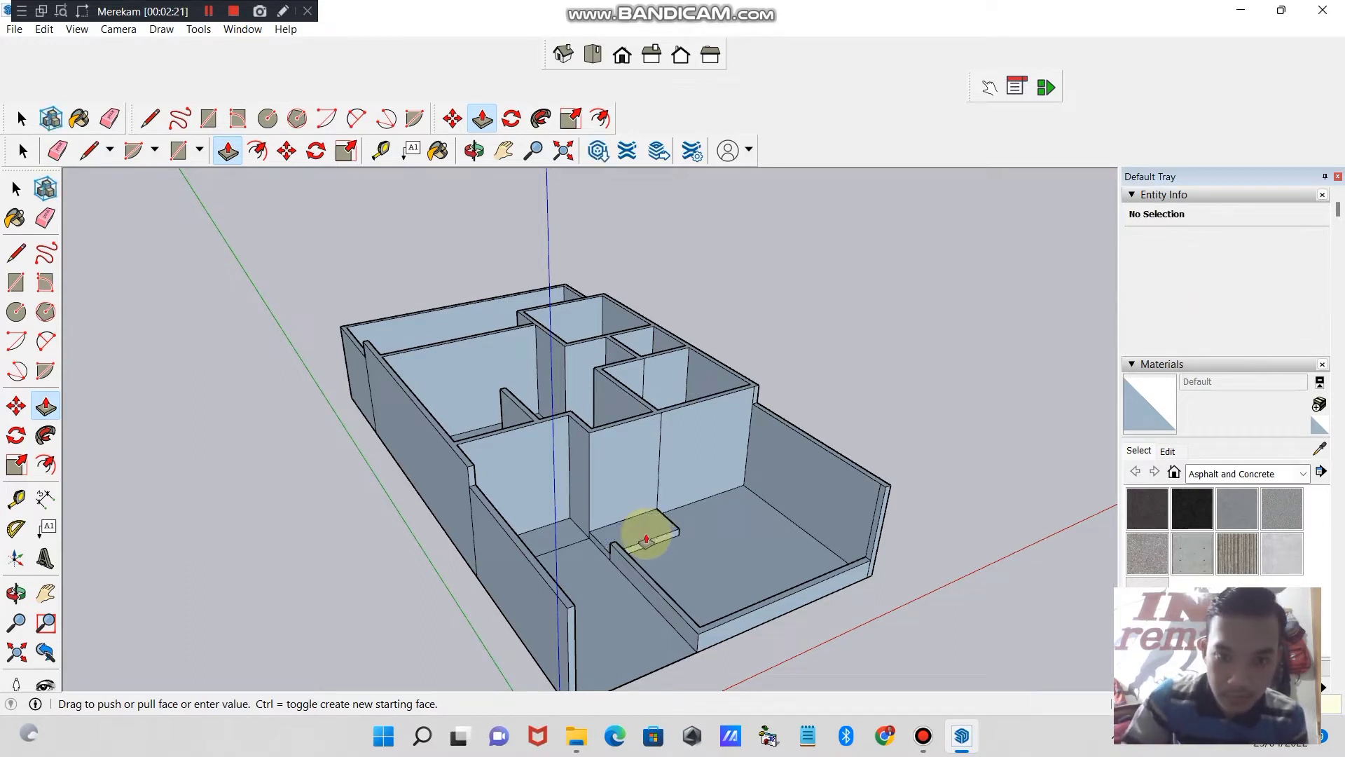
{"action": "left_click_drag", "start_coordinate": [553, 538], "coordinate": [553, 531]}
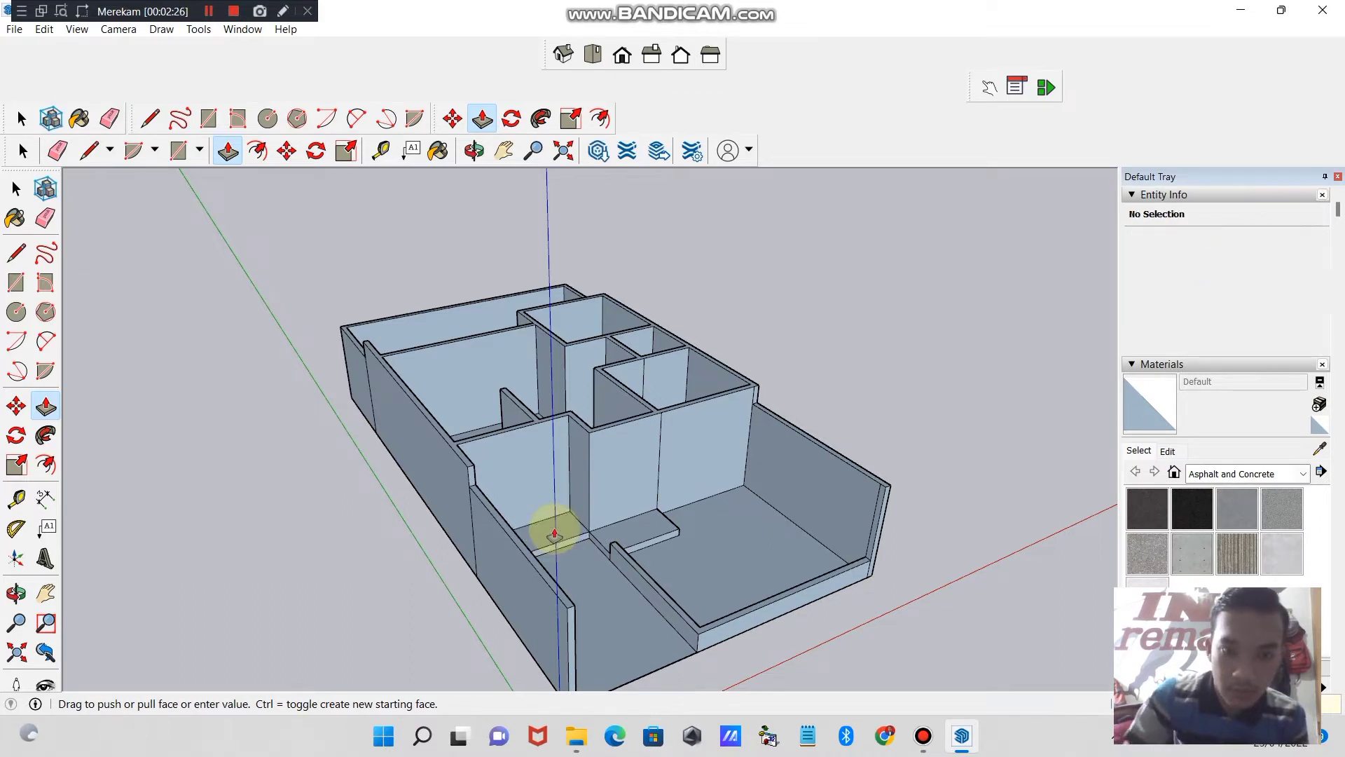
- Raise the floor of the large central room slightly with Push/Pull
{"action": "left_click", "coordinate": [504, 150]}
{"action": "left_click_drag", "start_coordinate": [477, 292], "coordinate": [616, 311]}
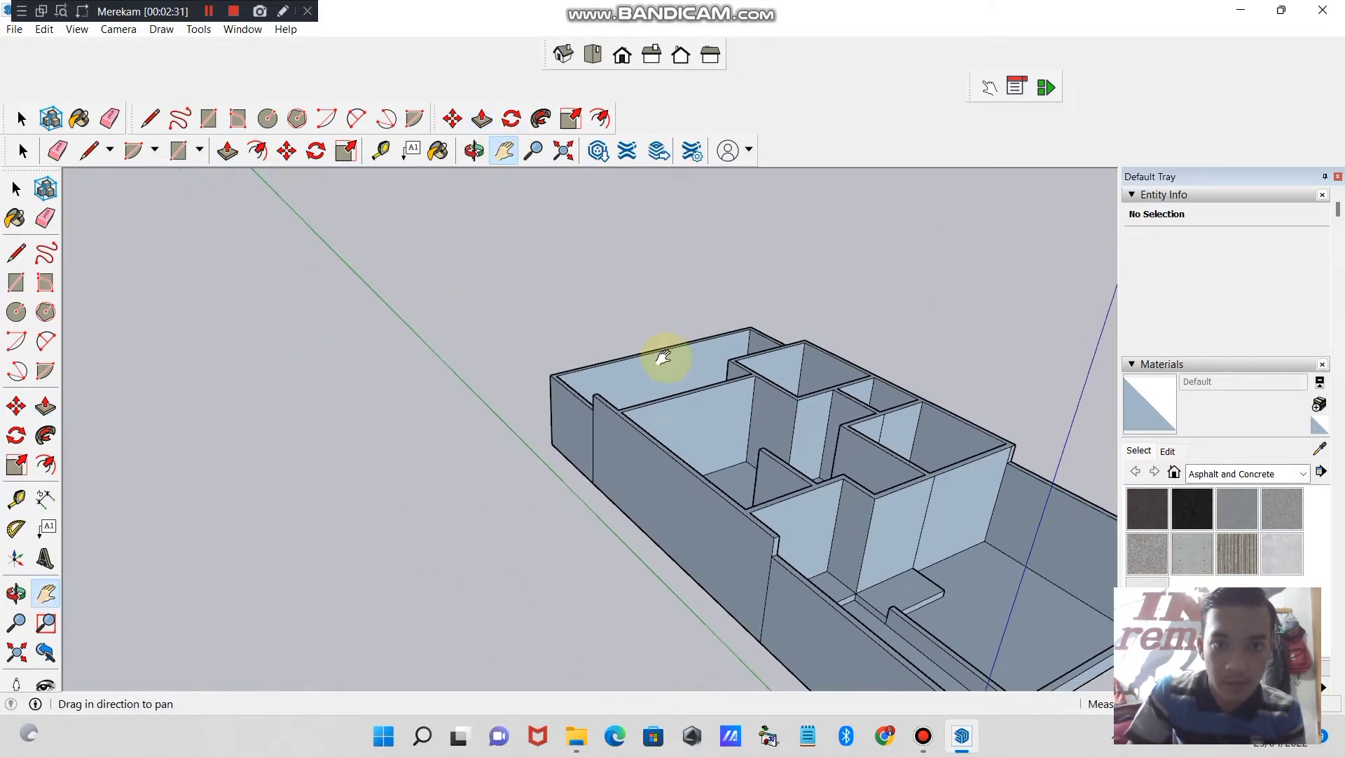
{"action": "left_click_drag", "start_coordinate": [664, 359], "coordinate": [406, 243]}
{"action": "left_click", "coordinate": [474, 151]}
{"action": "left_click_drag", "start_coordinate": [413, 323], "coordinate": [640, 600]}
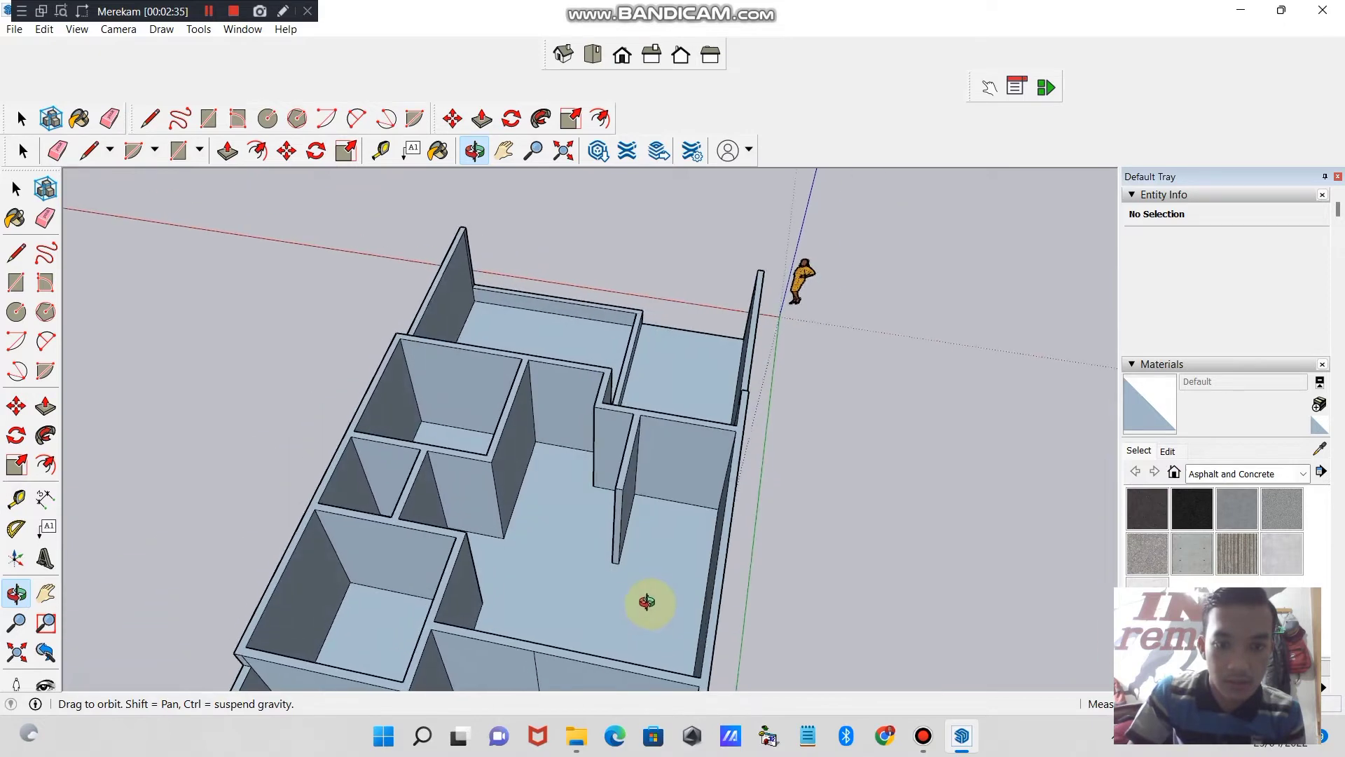
{"action": "left_click", "coordinate": [227, 150]}
{"action": "left_click", "coordinate": [583, 548]}
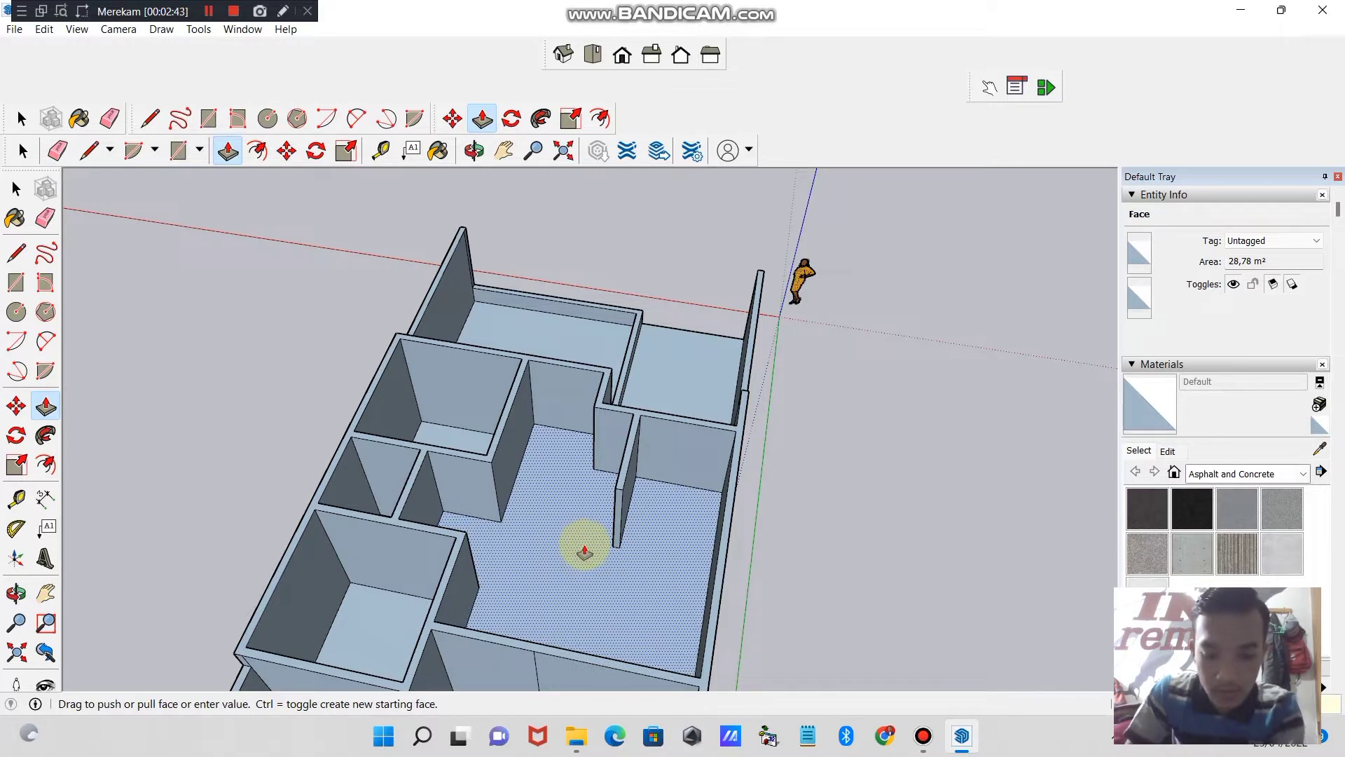
{"action": "key", "text": "Return"}
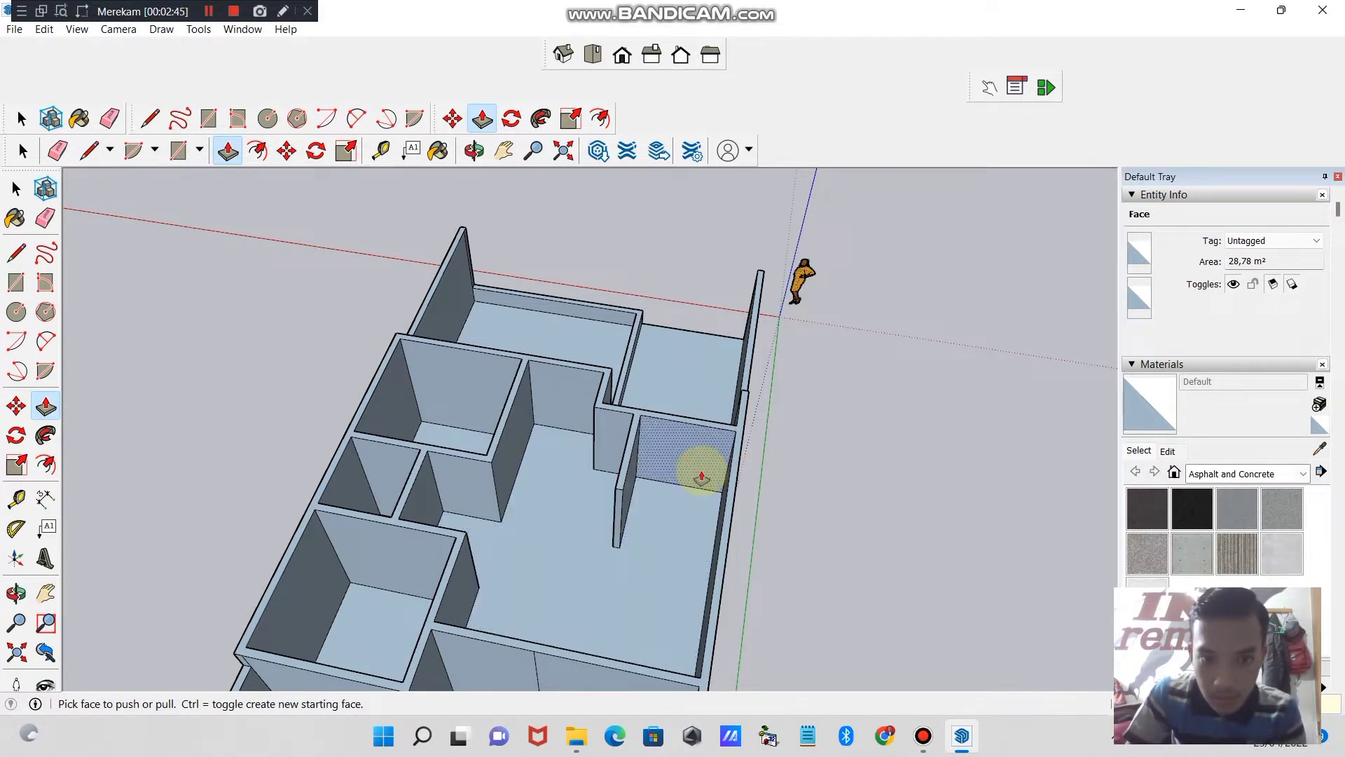
- Readjust the floor height of the large central room and raise the front bedroom's floor slightly with Push/Pull
{"action": "left_click", "coordinate": [581, 538]}
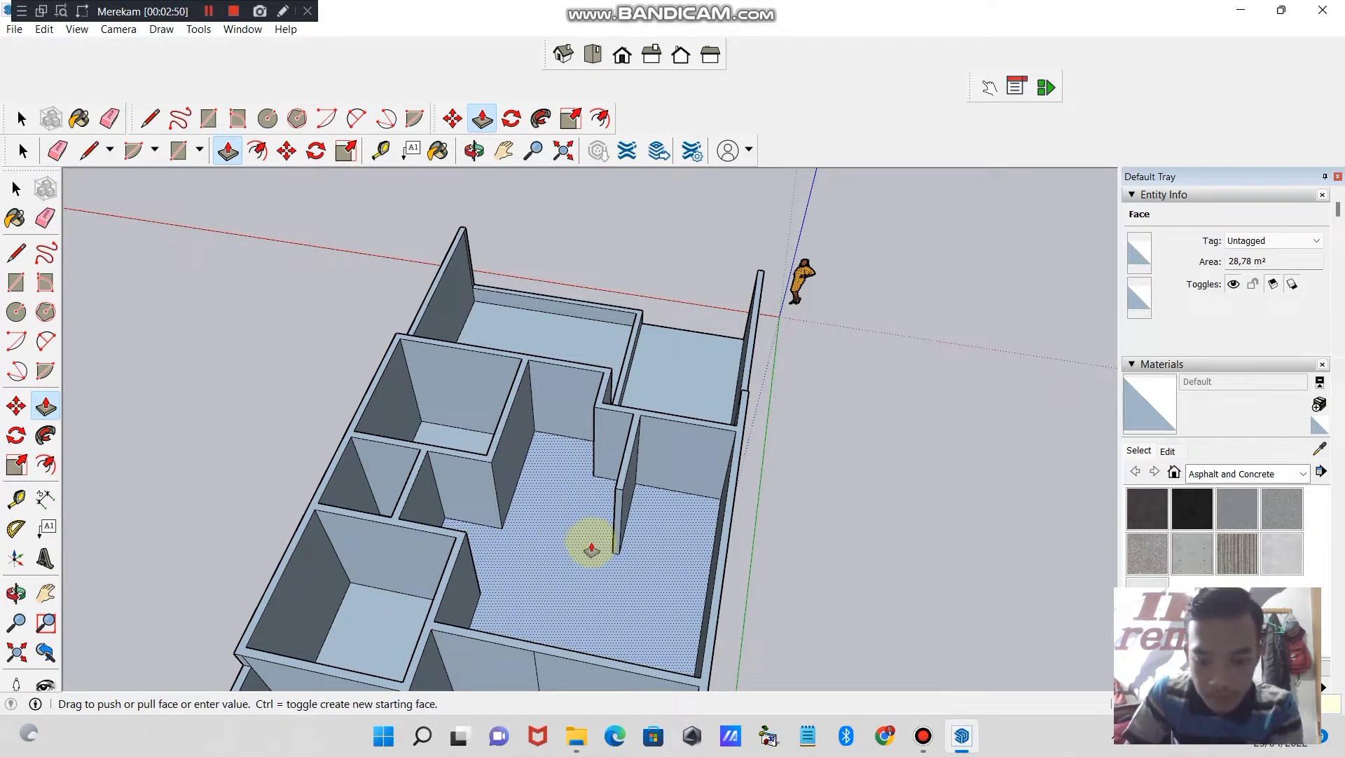
{"action": "key", "text": "Return"}
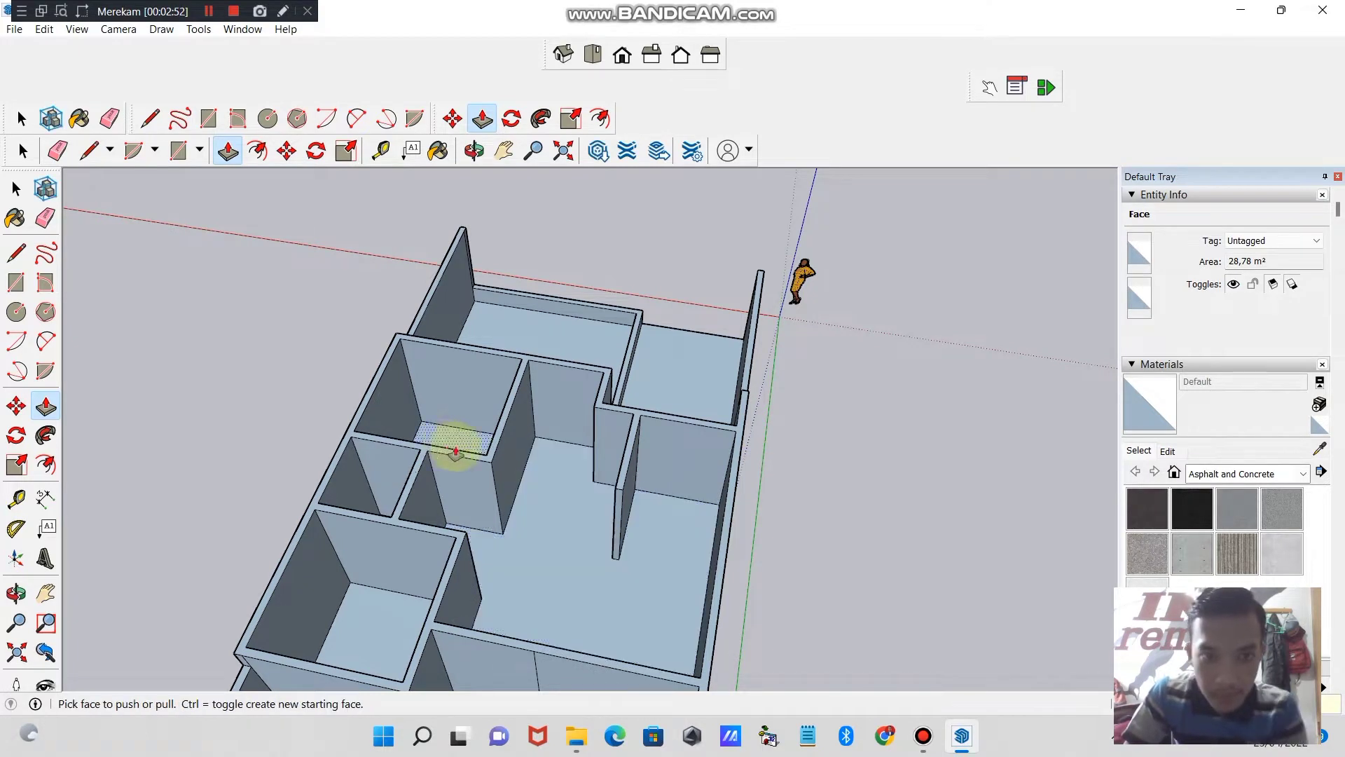
{"action": "left_click", "coordinate": [458, 440]}
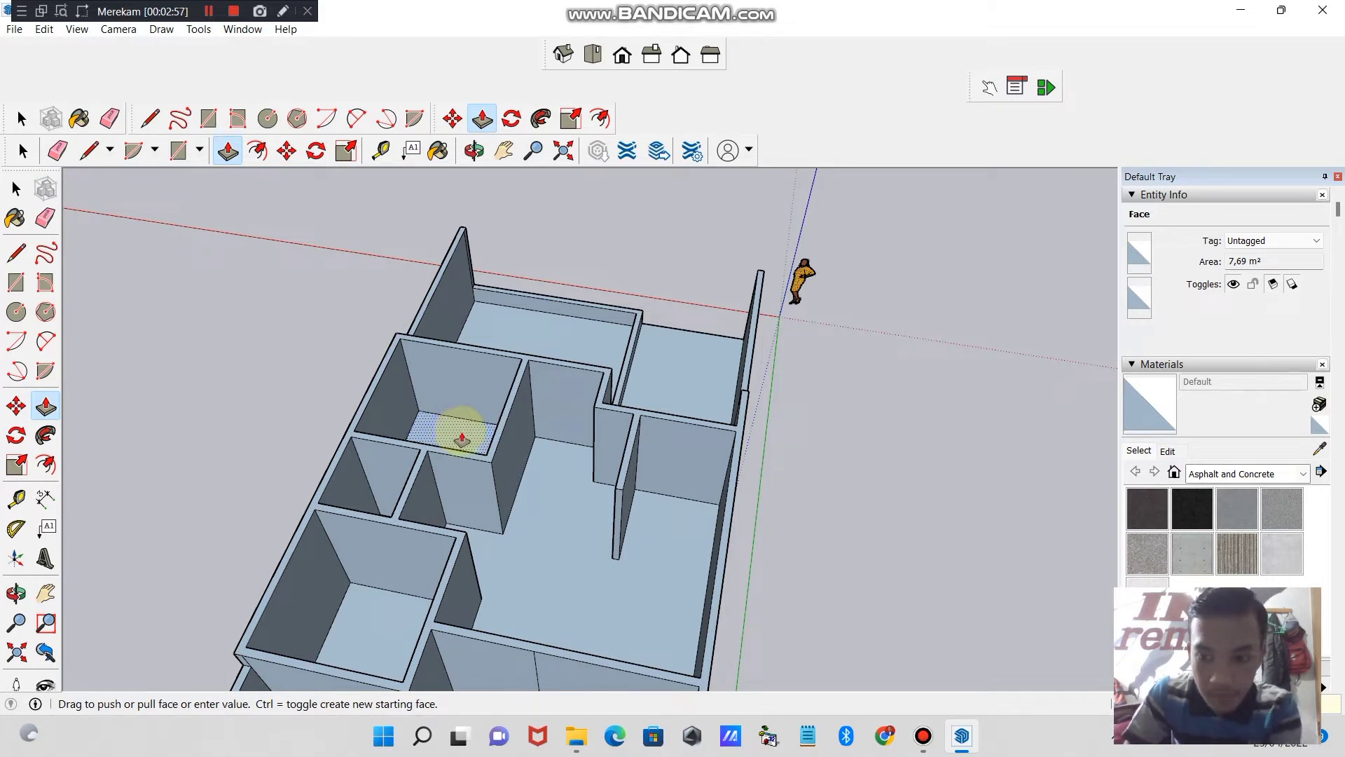
{"action": "left_click", "coordinate": [444, 469]}
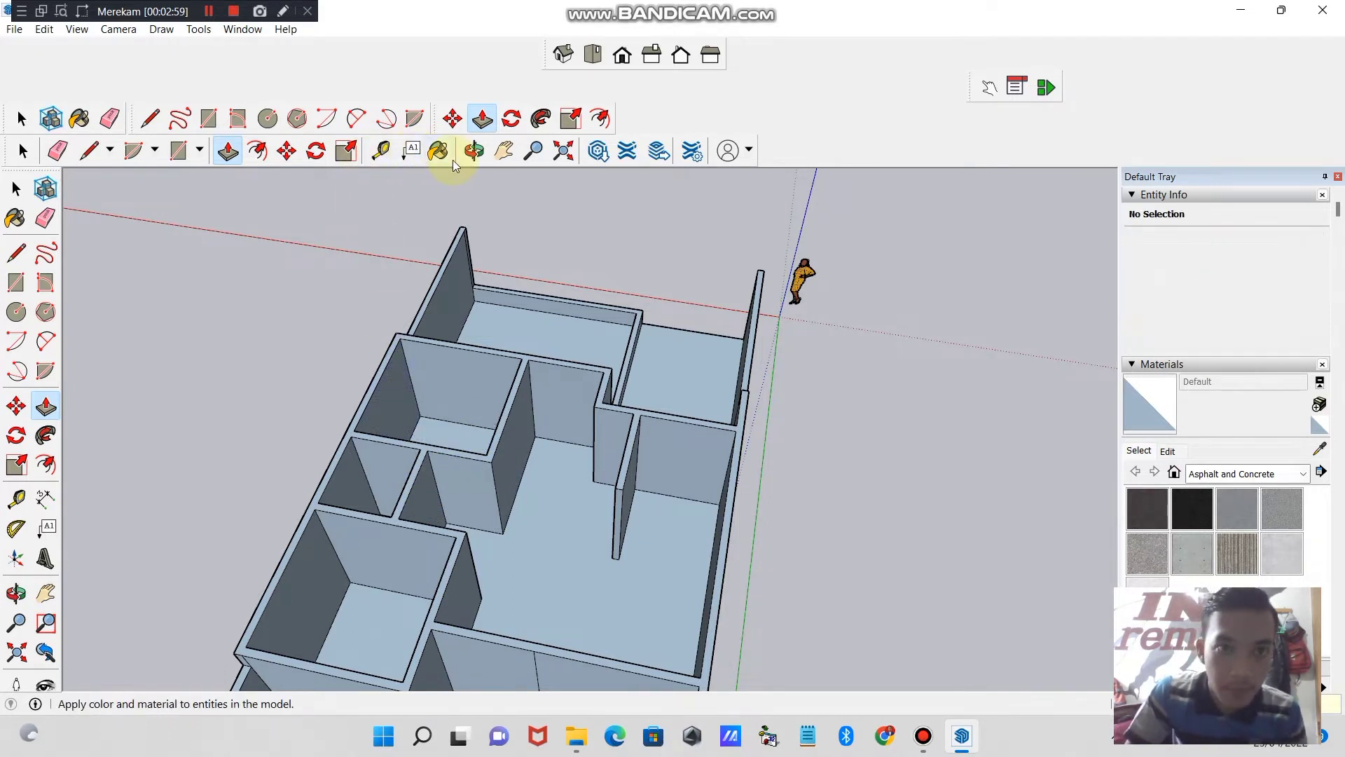
- Raise the floor of the rear bedroom beside the backyard slightly with Push/Pull
{"action": "left_click", "coordinate": [496, 157]}
{"action": "left_click_drag", "start_coordinate": [406, 531], "coordinate": [511, 385]}
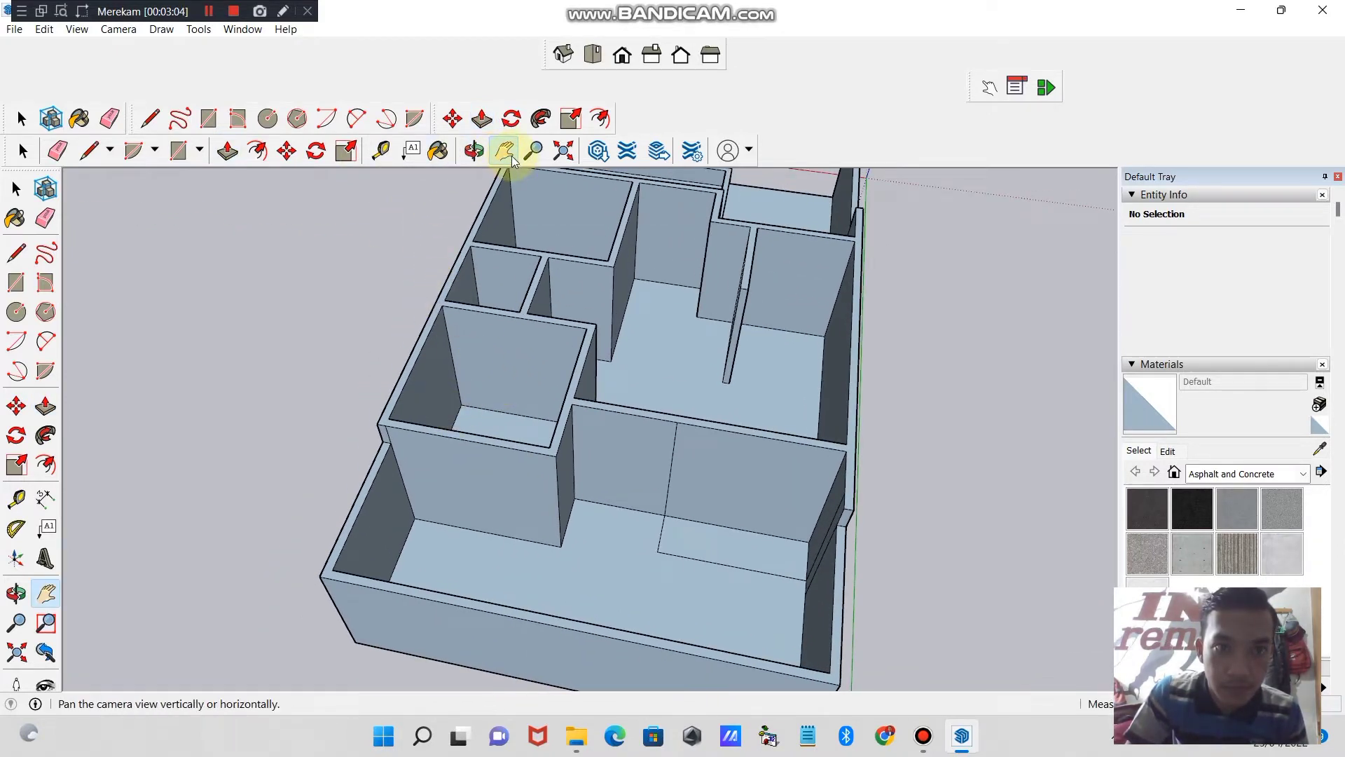
{"action": "left_click", "coordinate": [238, 158]}
{"action": "left_click", "coordinate": [466, 419]}
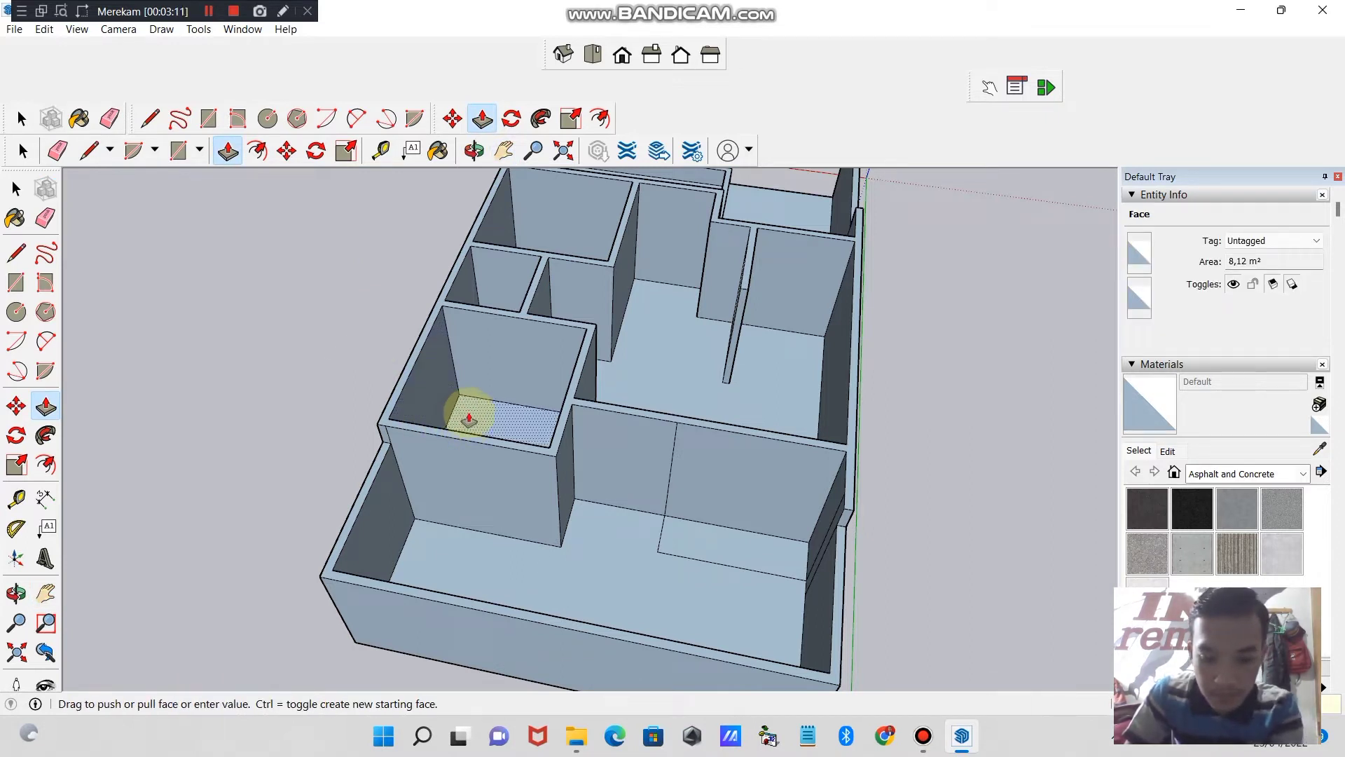
- Raise the floor of the small room between the bedrooms and the rectangular backyard slab slightly with Push/Pull
{"action": "left_click", "coordinate": [474, 150]}
{"action": "left_click_drag", "start_coordinate": [445, 374], "coordinate": [361, 144]}
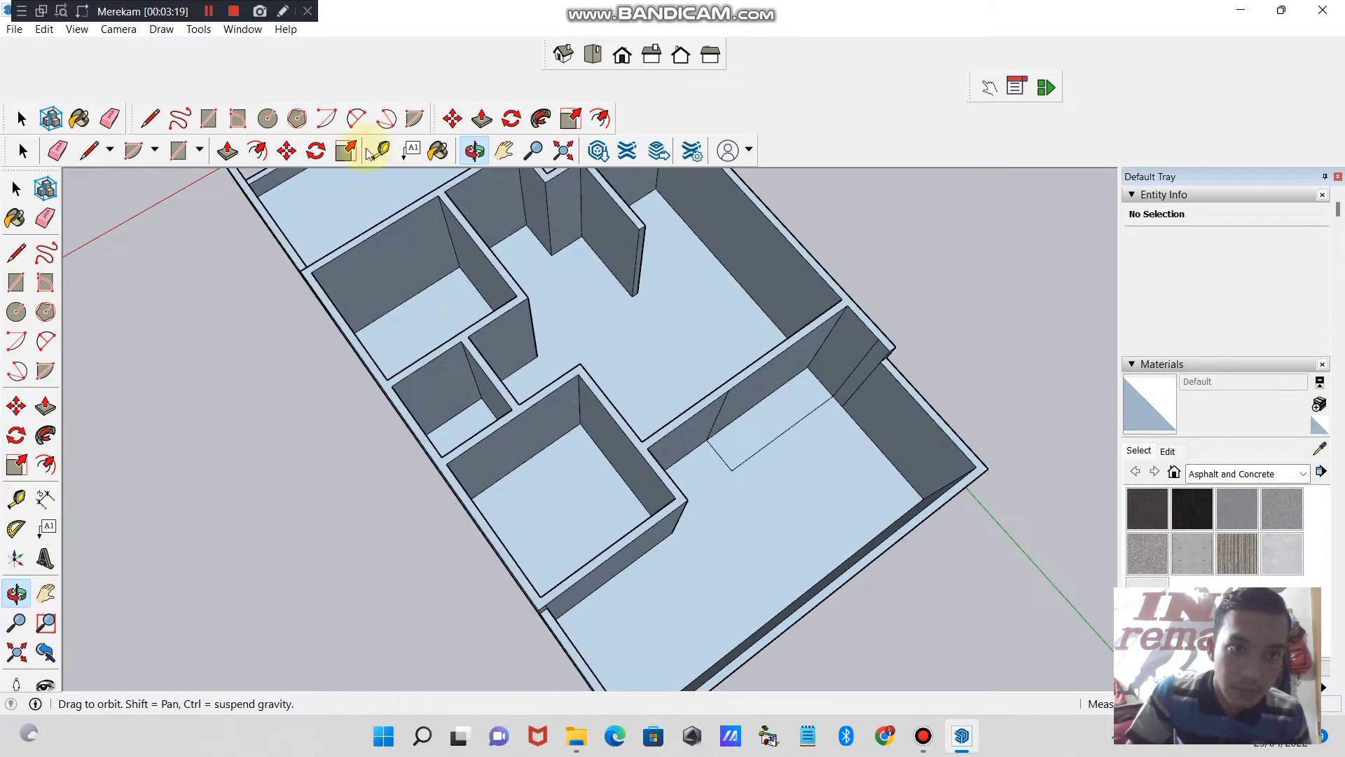
{"action": "left_click", "coordinate": [227, 151]}
{"action": "left_click_drag", "start_coordinate": [467, 435], "coordinate": [465, 423]}
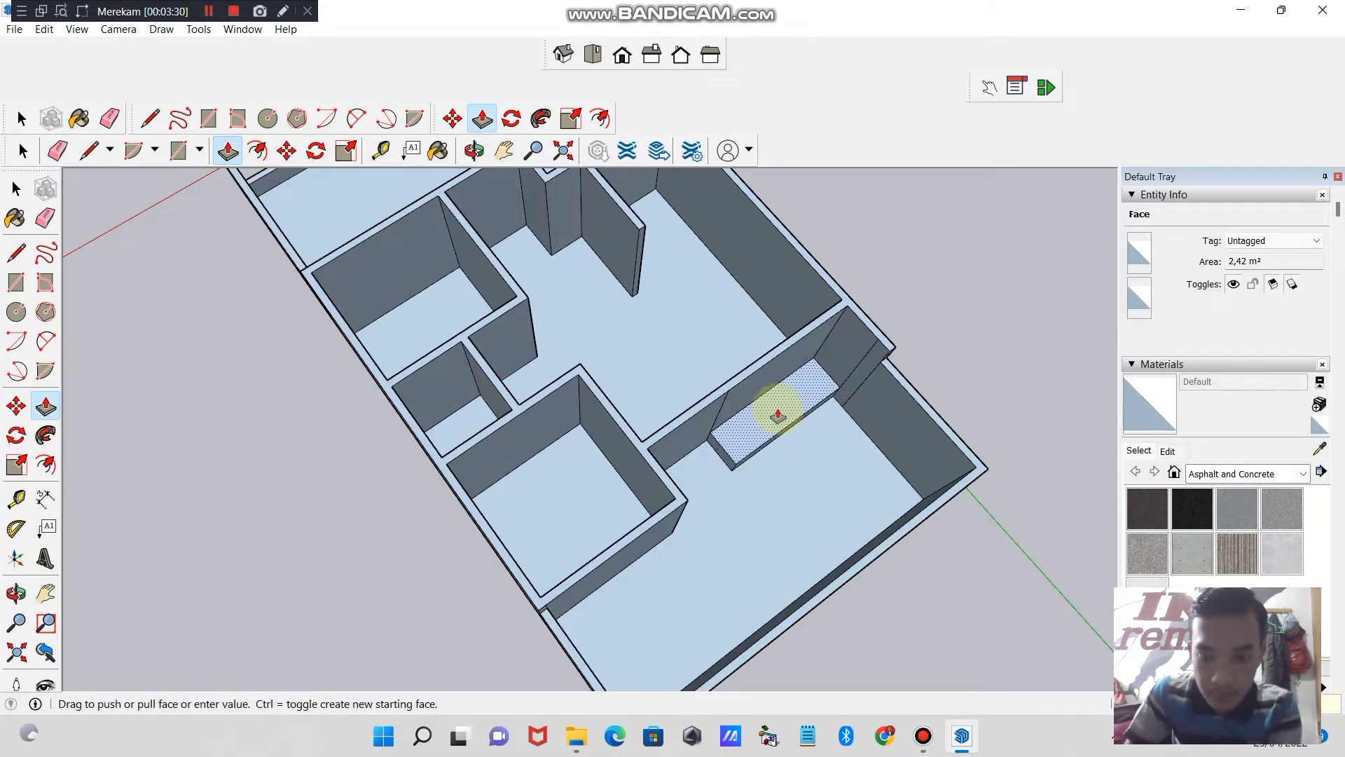
{"action": "left_click", "coordinate": [777, 415]}
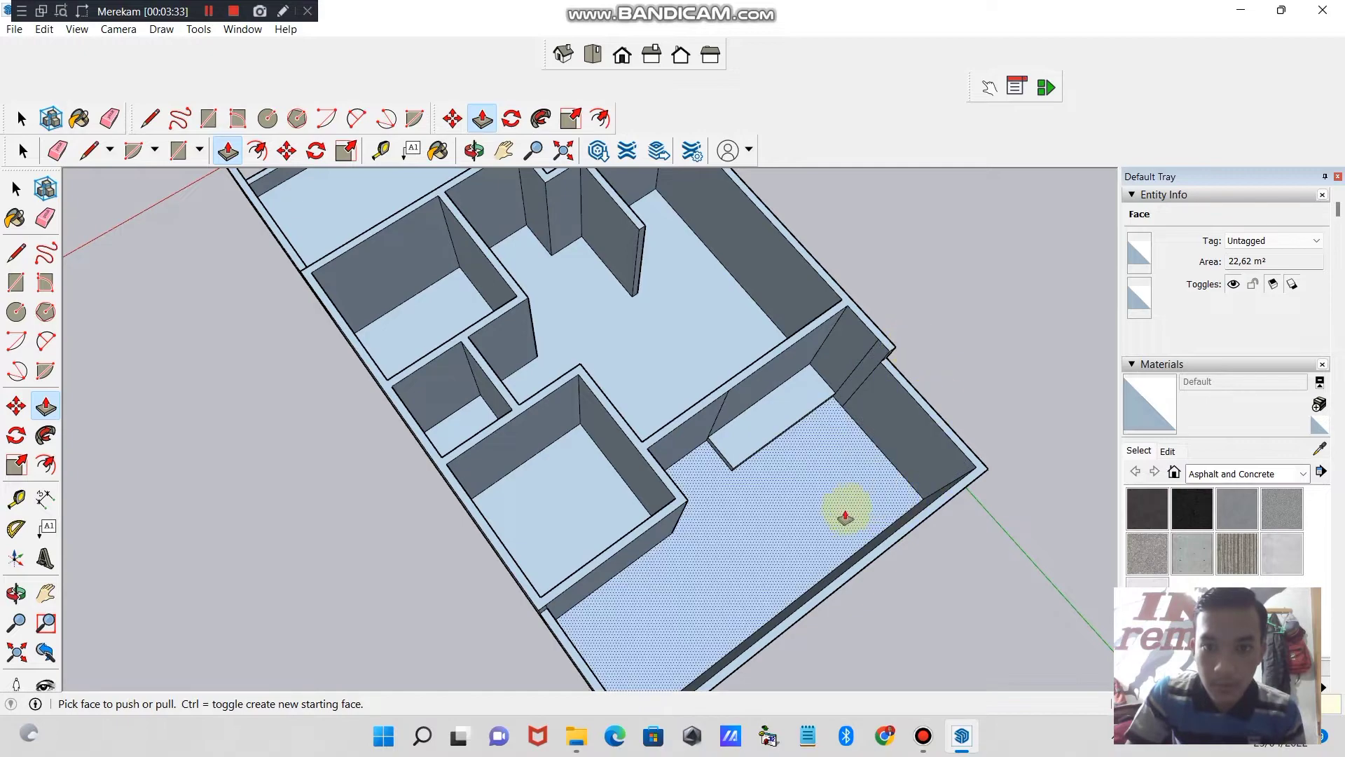
- Examine the raised walls, entrance slab and floors around the front yard from several angles
{"action": "left_click", "coordinate": [473, 151]}
{"action": "left_click_drag", "start_coordinate": [639, 370], "coordinate": [687, 498]}
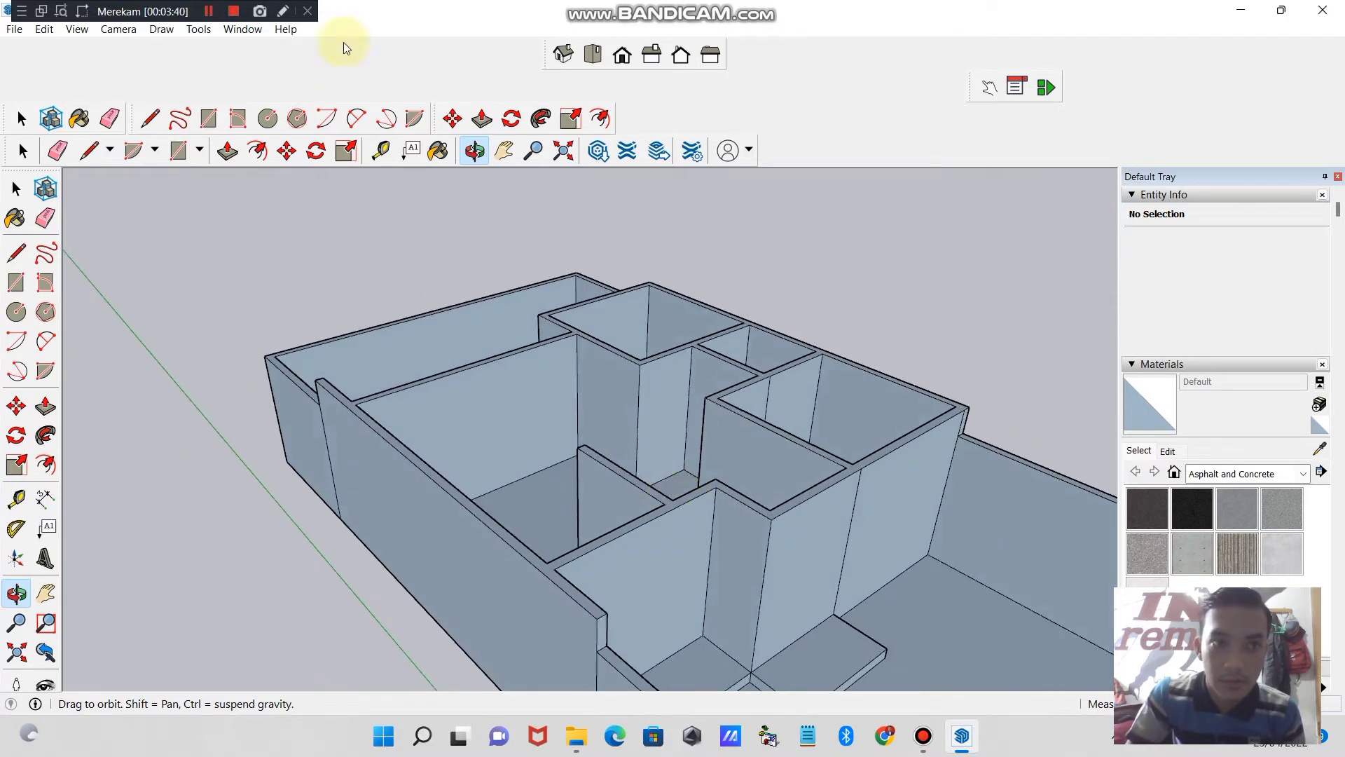
{"action": "left_click", "coordinate": [210, 12]}
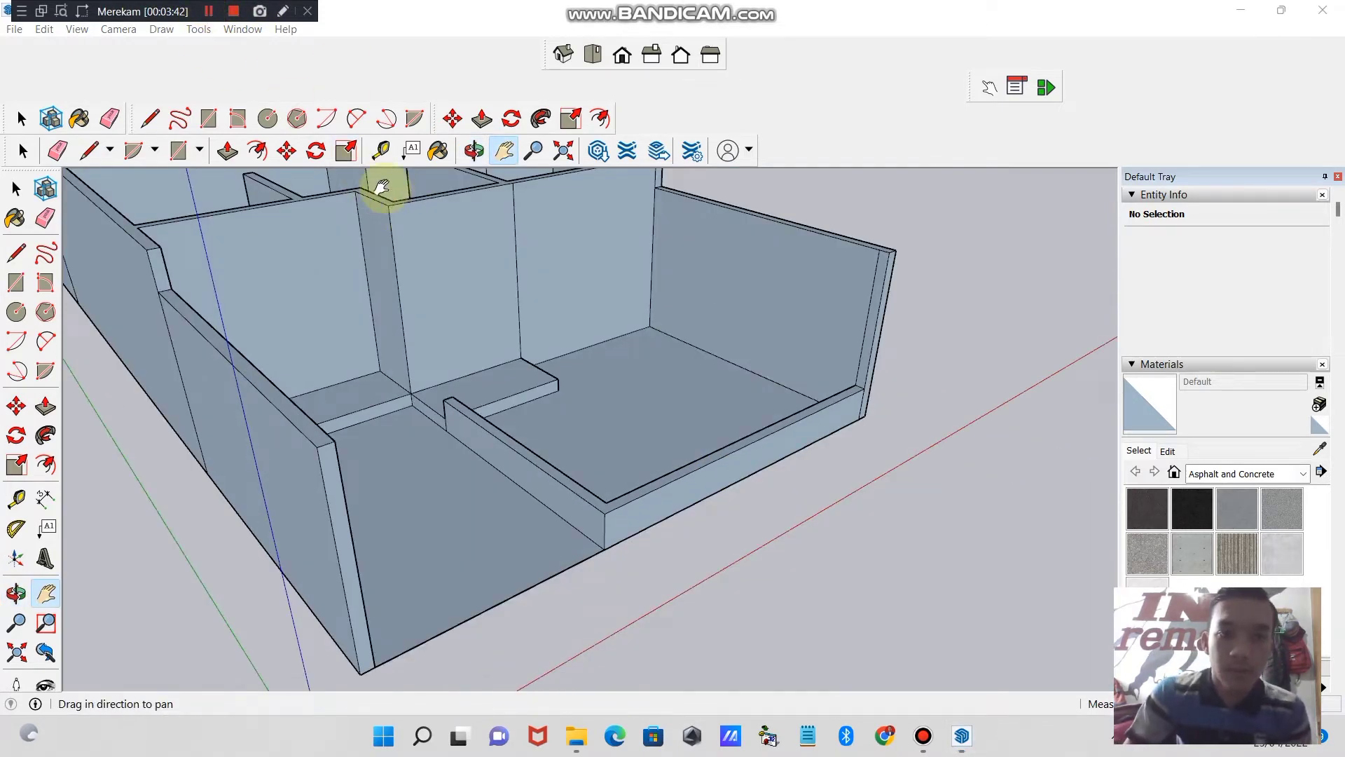
{"action": "left_click_drag", "start_coordinate": [382, 186], "coordinate": [411, 346]}
{"action": "left_click", "coordinate": [474, 151]}
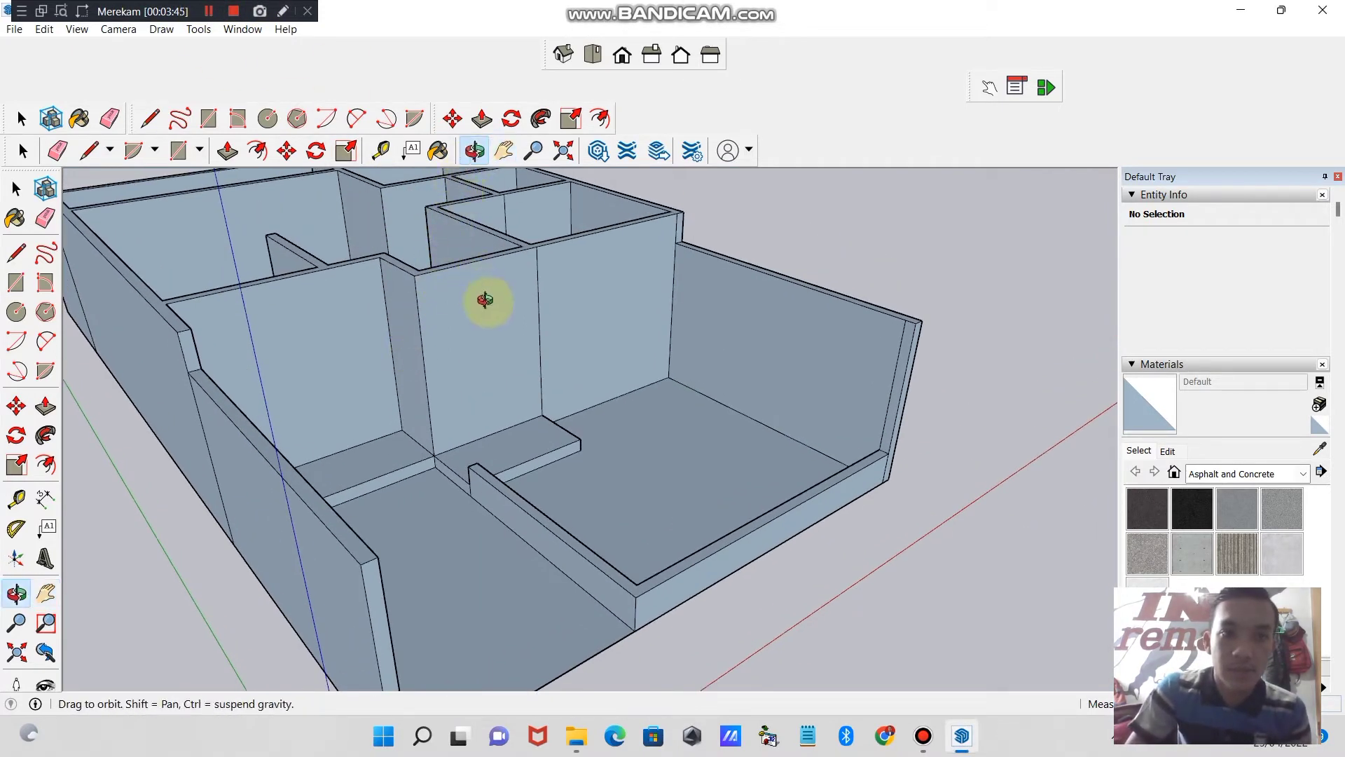
{"action": "left_click_drag", "start_coordinate": [481, 300], "coordinate": [150, 393]}
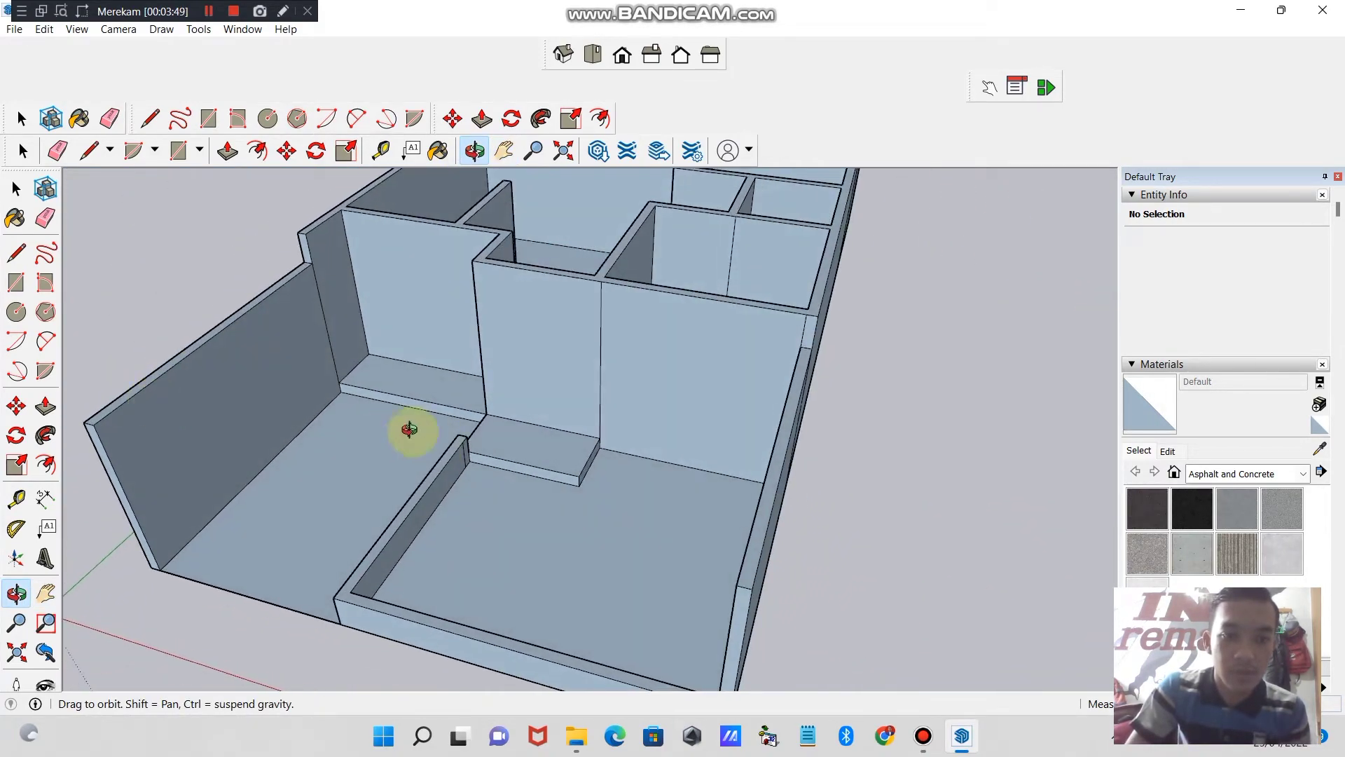
{"action": "left_click_drag", "start_coordinate": [408, 429], "coordinate": [348, 400]}
{"action": "left_click", "coordinate": [503, 150]}
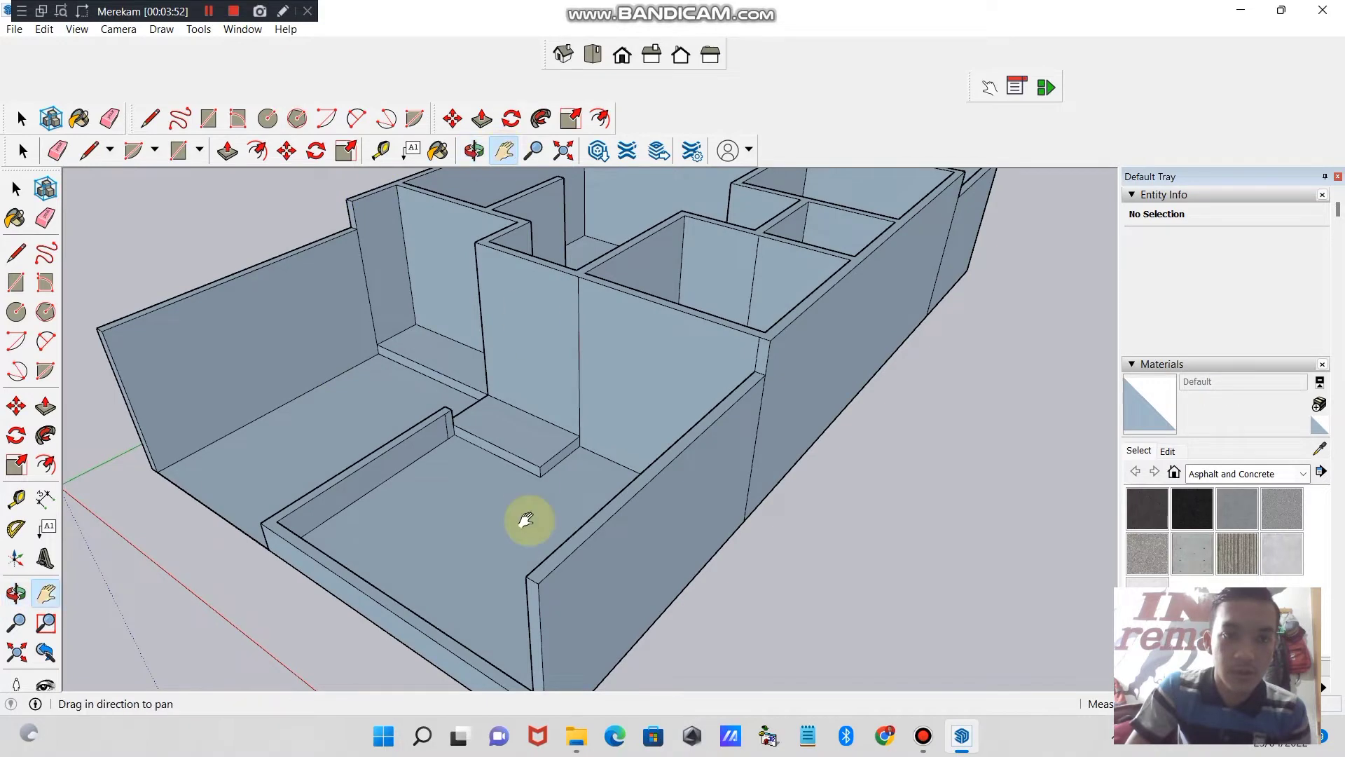
{"action": "left_click_drag", "start_coordinate": [525, 519], "coordinate": [589, 364]}
{"action": "scroll", "coordinate": [537, 374], "scroll_direction": "down", "scroll_amount": 3}
{"action": "left_click", "coordinate": [473, 151]}
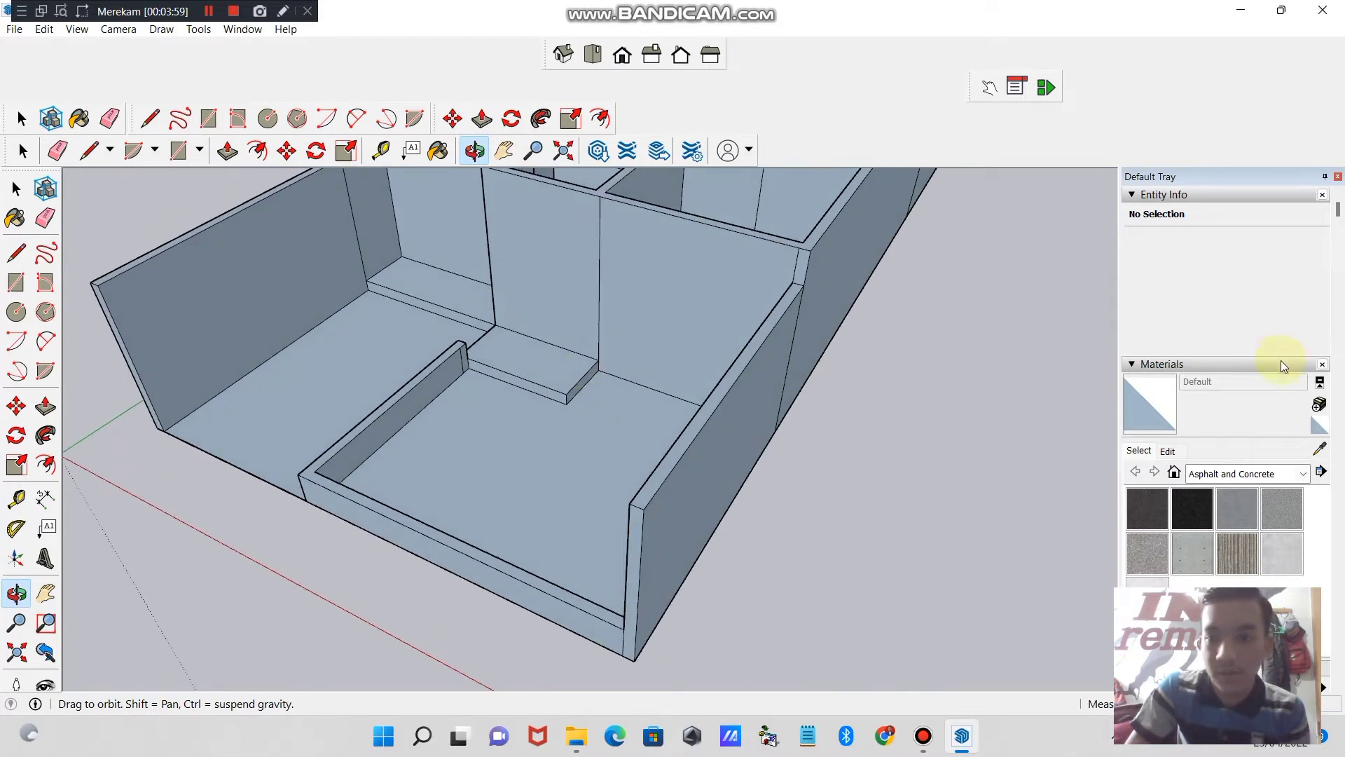
- Paint the ground of the larger front yard with Grass Dark Green from the Landscaping, Fencing and Vegetation materials
{"action": "left_click", "coordinate": [1171, 368]}
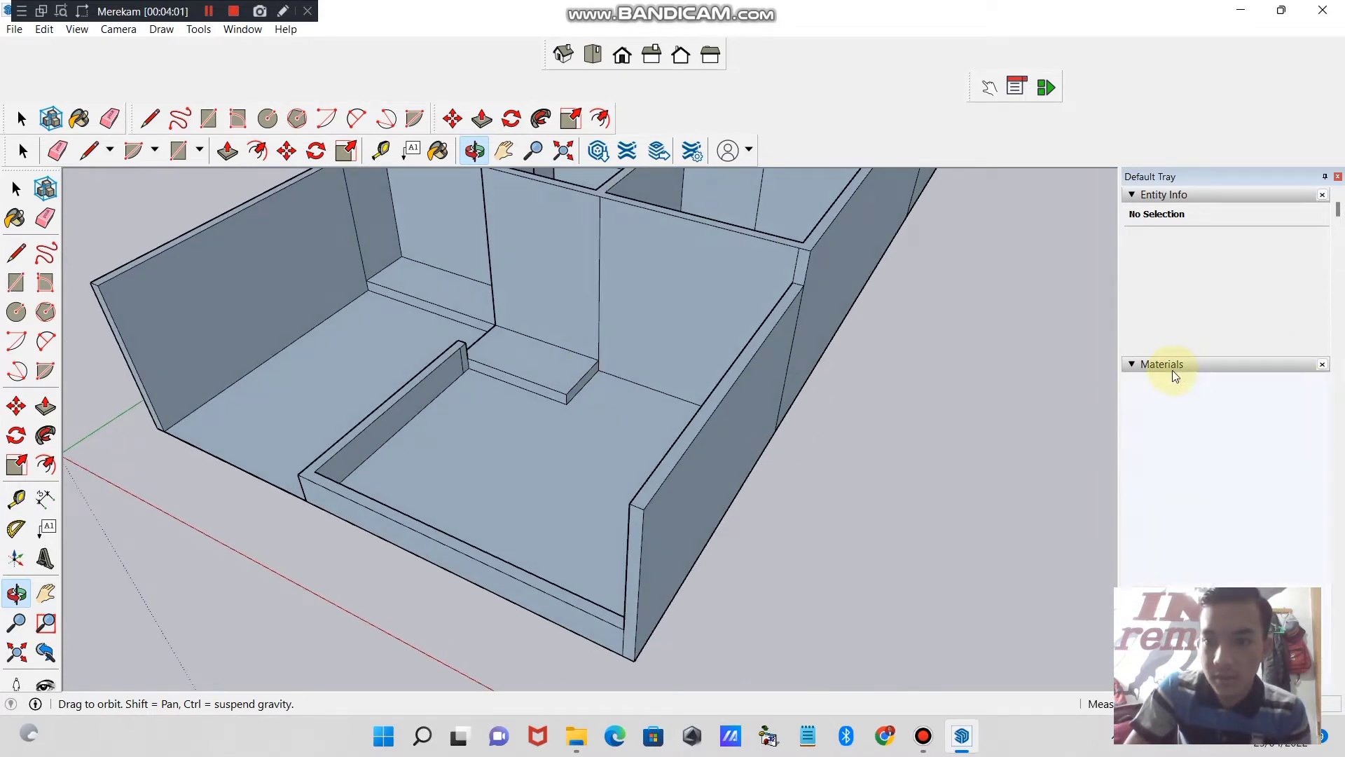
{"action": "left_click", "coordinate": [1173, 364]}
{"action": "left_click", "coordinate": [1173, 366]}
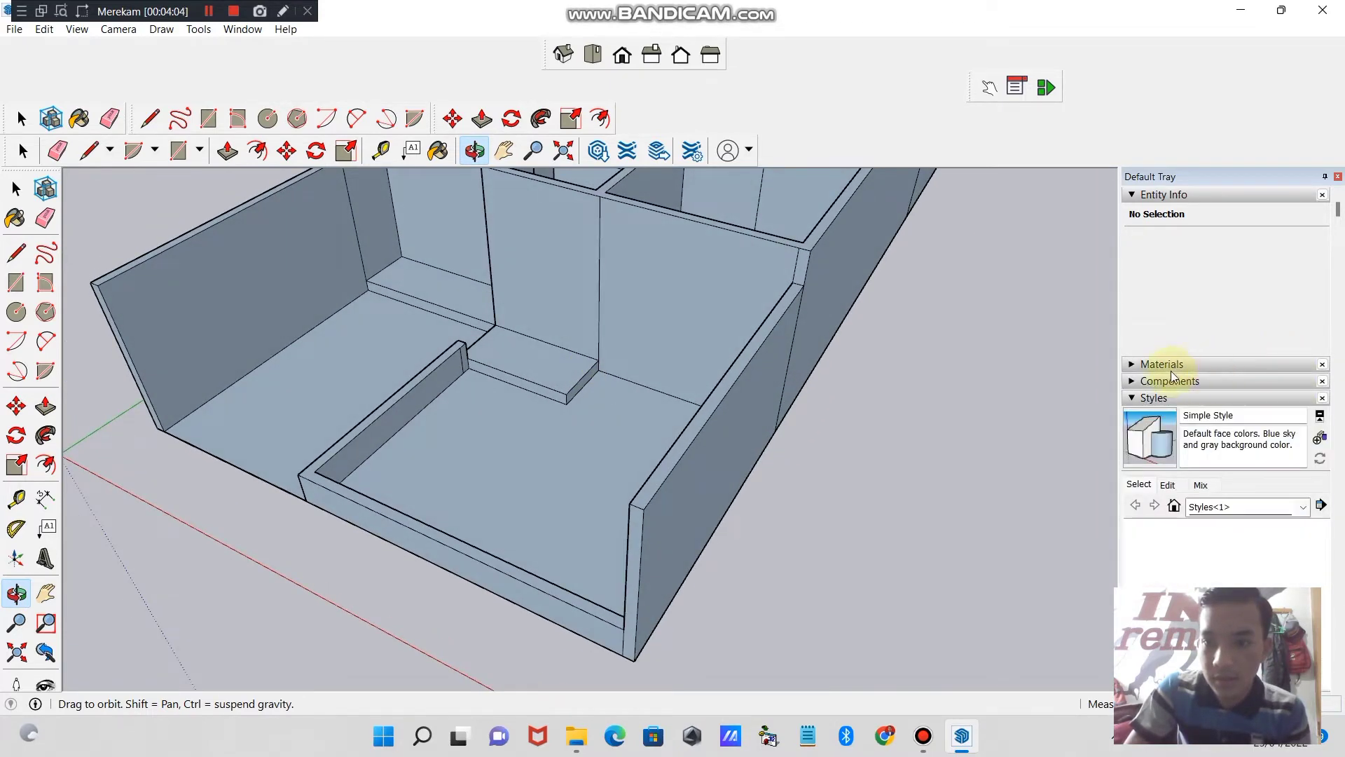
{"action": "left_click", "coordinate": [1177, 370]}
{"action": "left_click", "coordinate": [1179, 372]}
{"action": "left_click", "coordinate": [1303, 473]}
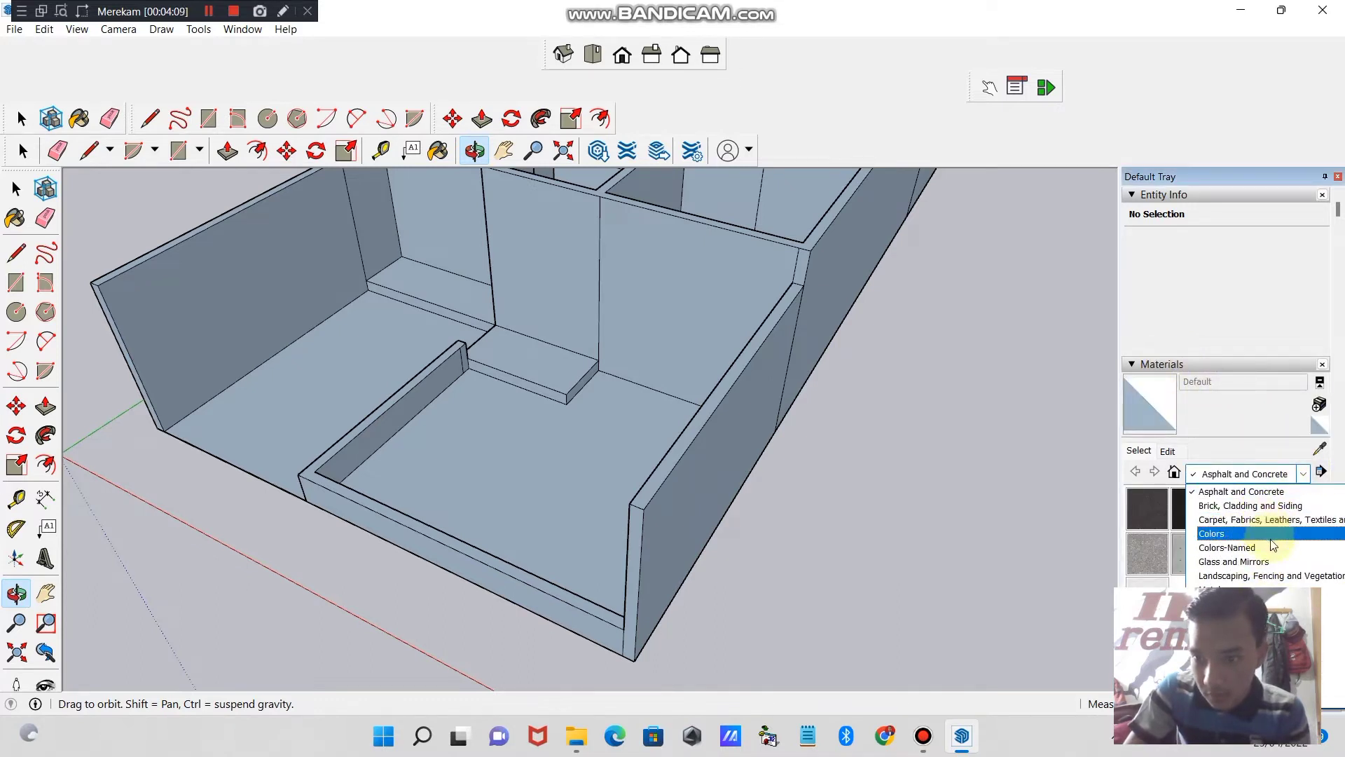
{"action": "left_click", "coordinate": [1271, 575]}
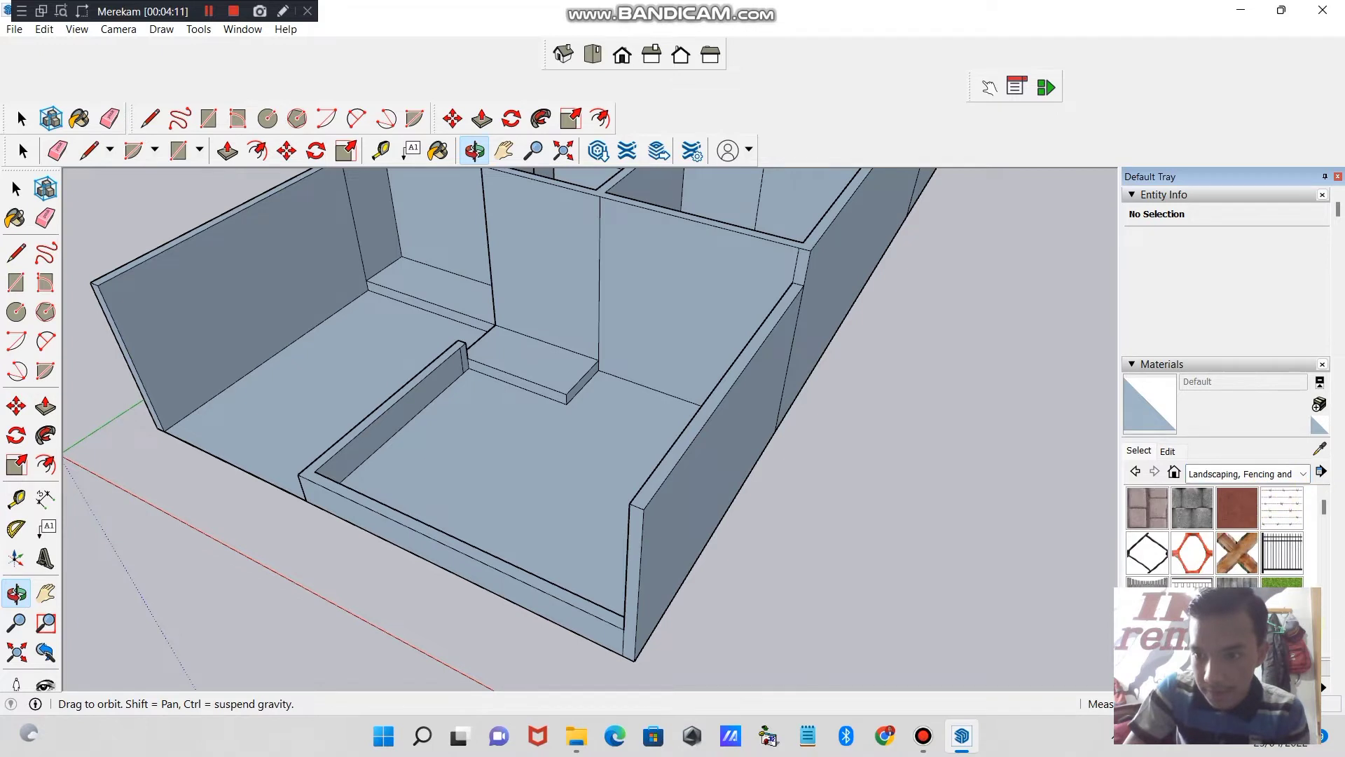
{"action": "left_click", "coordinate": [1282, 582]}
{"action": "left_click", "coordinate": [600, 435]}
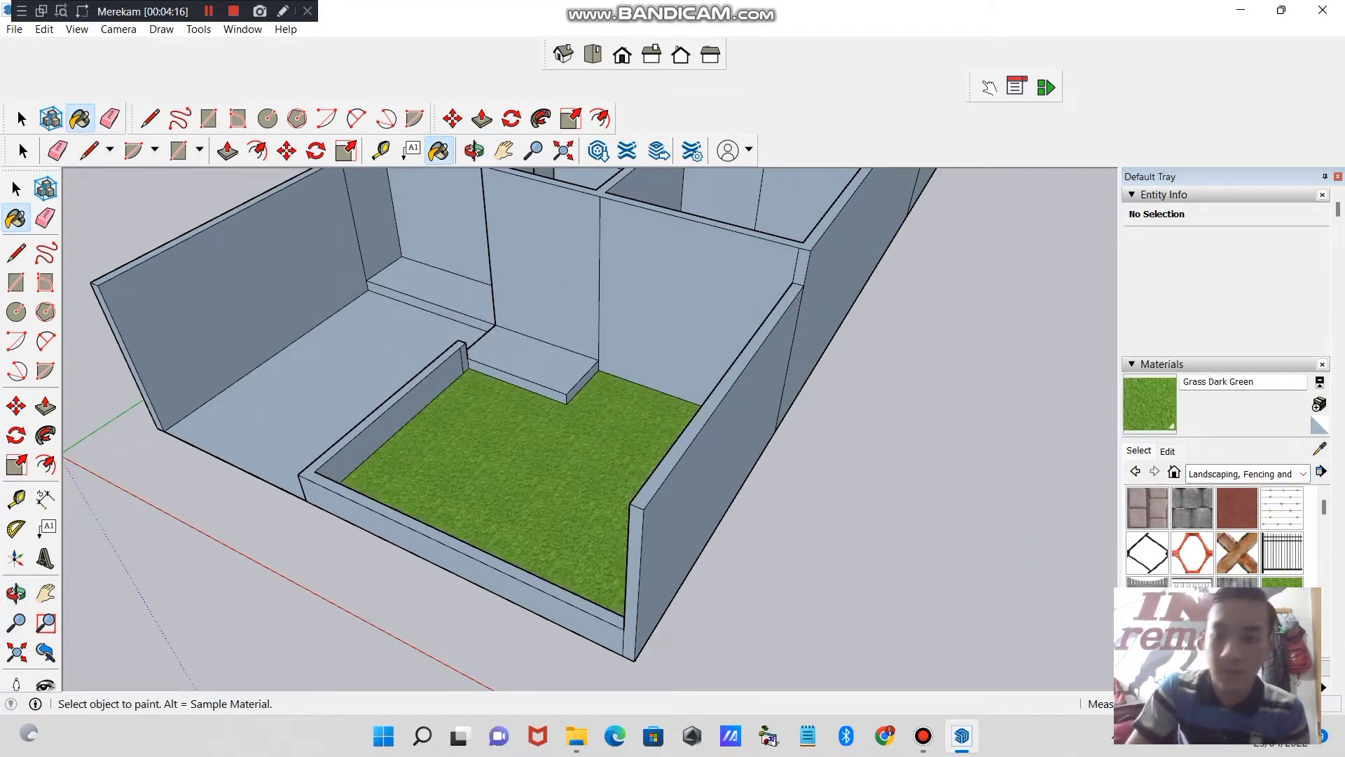
- Paint the ground of the narrower front area beside the yard with Pavers with Grass Brick
{"action": "left_click_drag", "start_coordinate": [1328, 513], "coordinate": [1328, 564]}
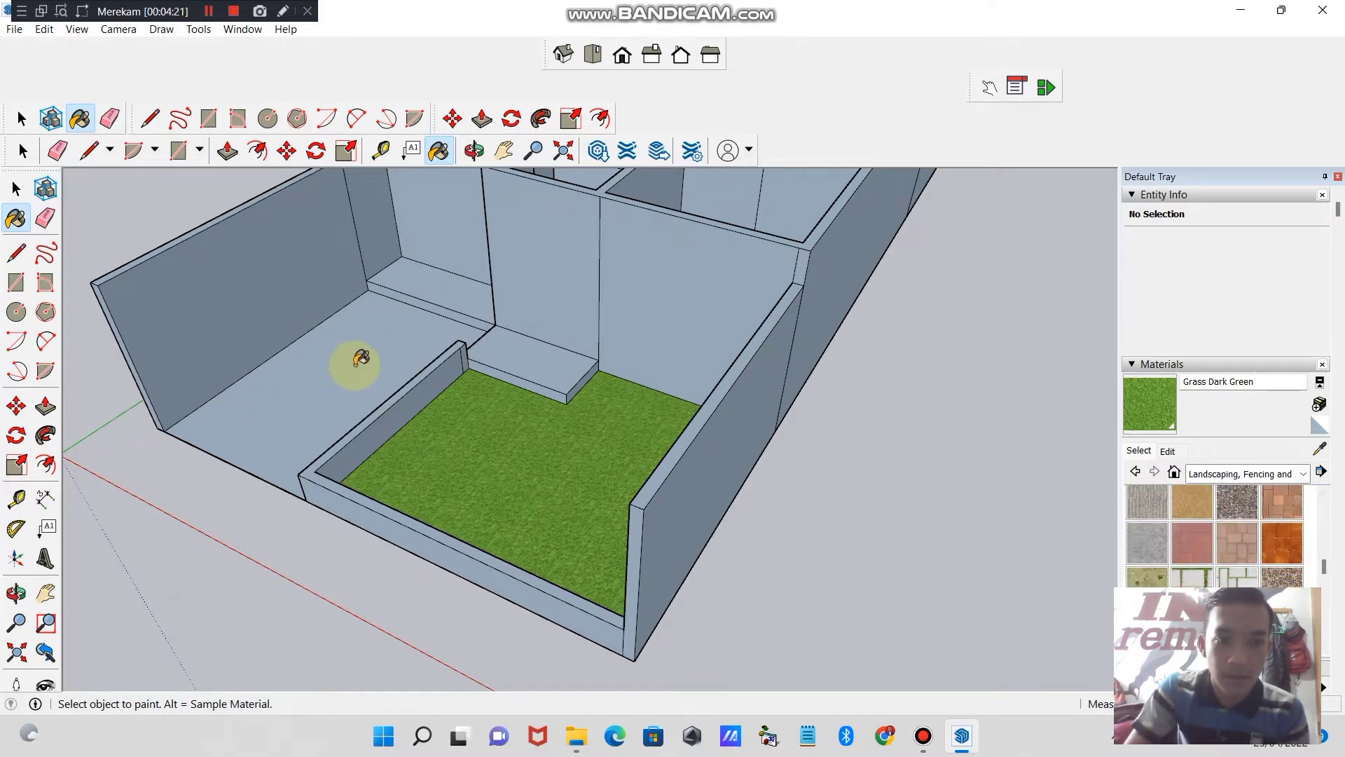
{"action": "left_click", "coordinate": [1191, 577]}
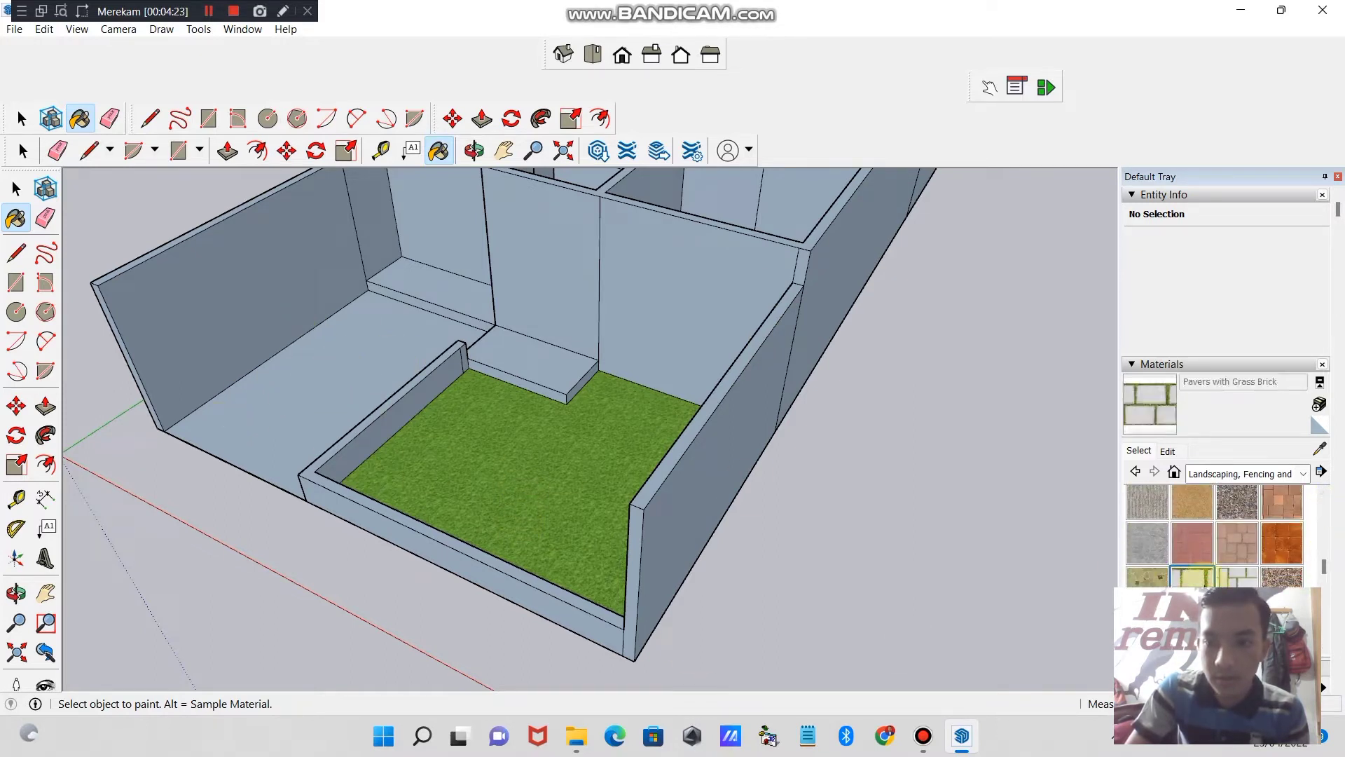
{"action": "left_click", "coordinate": [332, 391]}
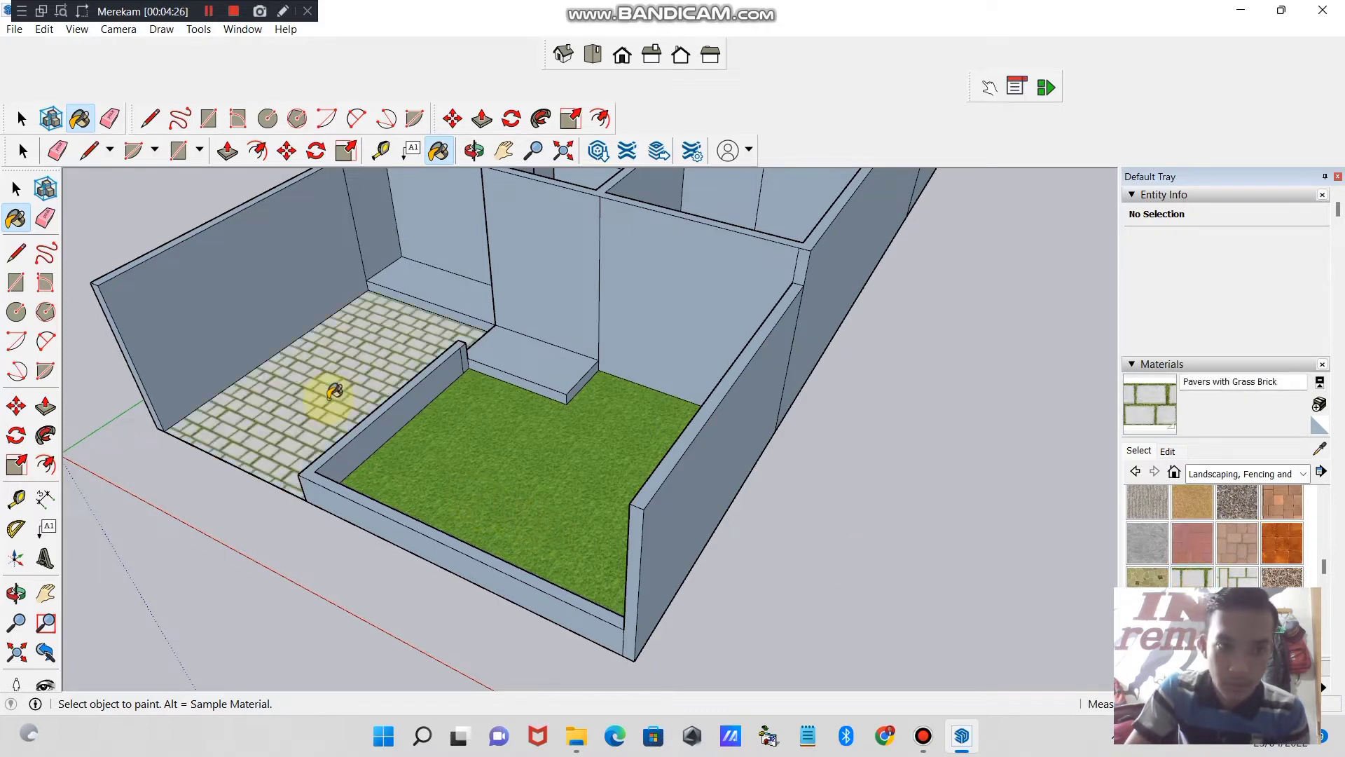
- Try Pavers with Grass Herringbone on the narrower front area and return it to Pavers with Grass Brick
{"action": "left_click", "coordinate": [1154, 556]}
{"action": "left_click", "coordinate": [395, 361]}
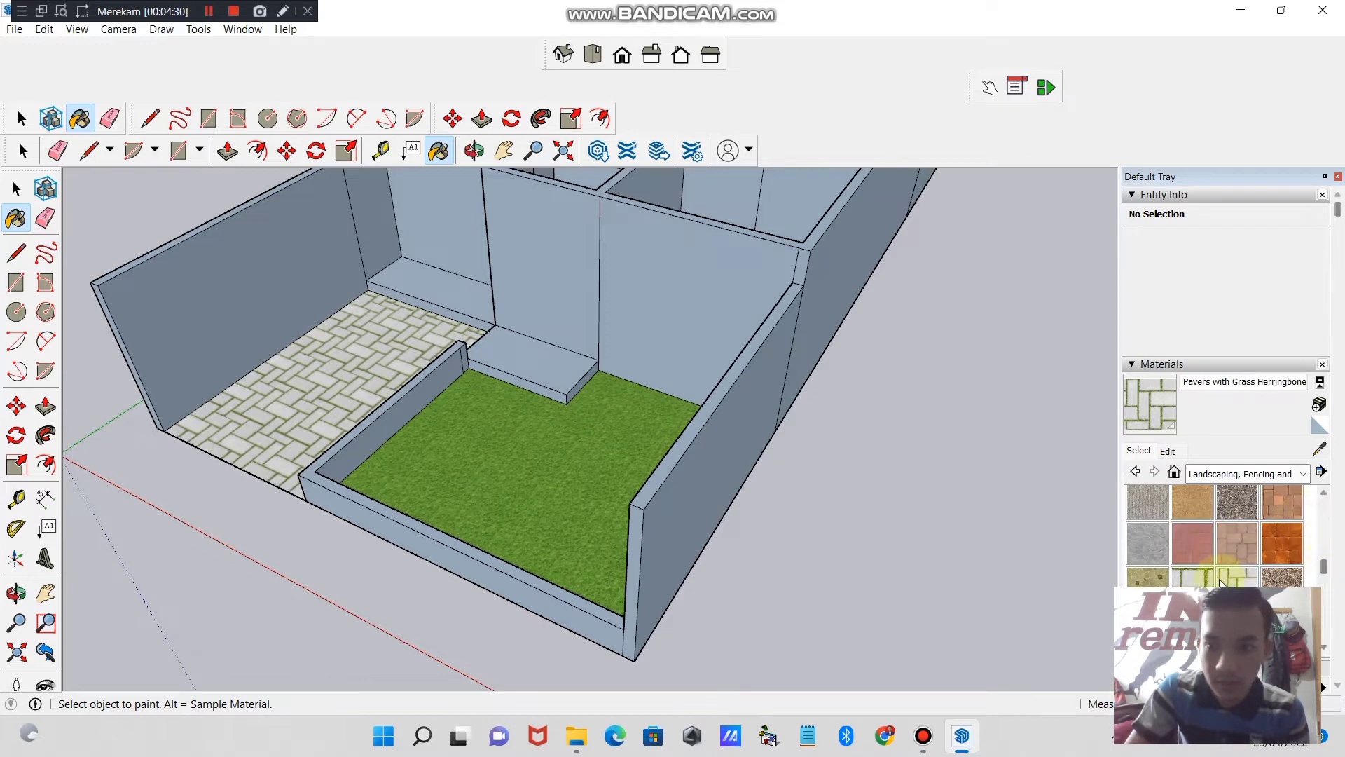
{"action": "left_click", "coordinate": [1204, 581]}
{"action": "left_click", "coordinate": [345, 309]}
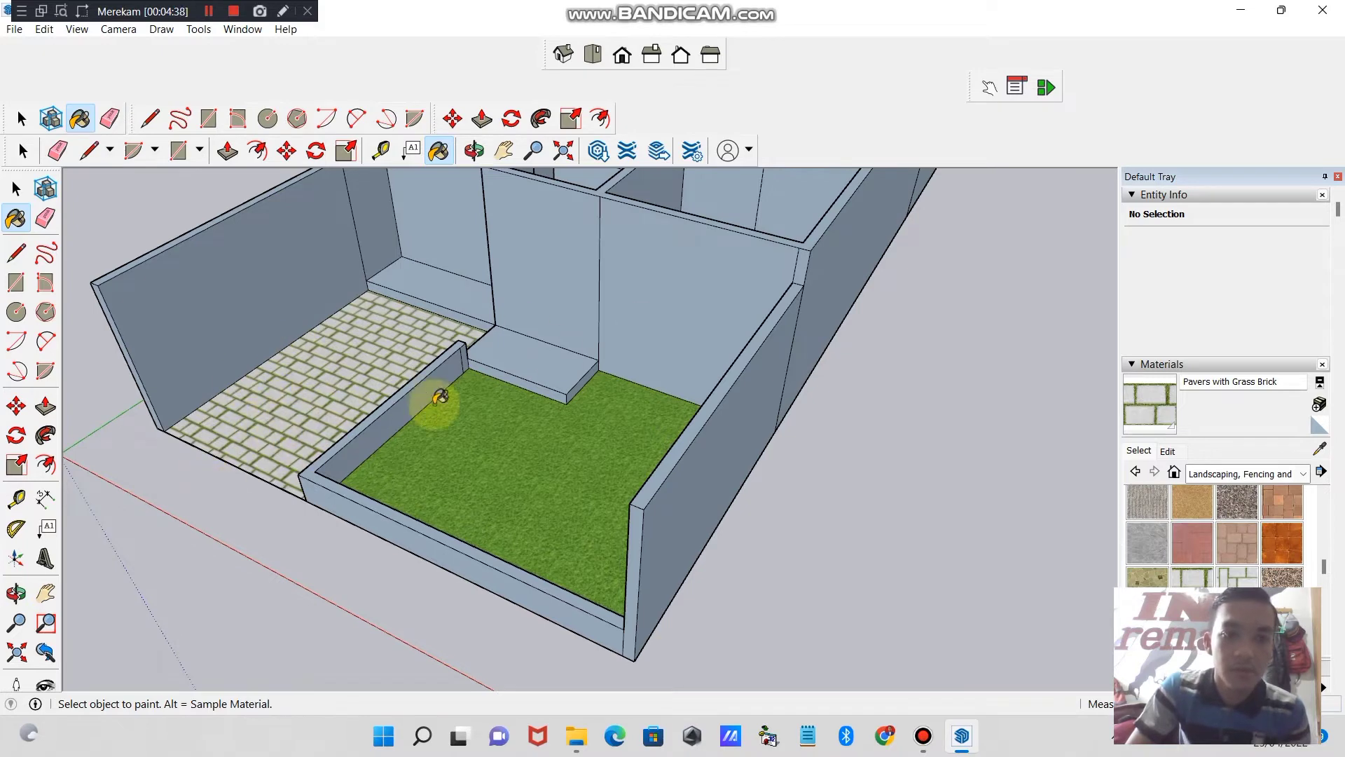
- Draw a short line across the top of the low divider wall near its house end
{"action": "left_click", "coordinate": [504, 150]}
{"action": "left_click_drag", "start_coordinate": [723, 250], "coordinate": [502, 515]}
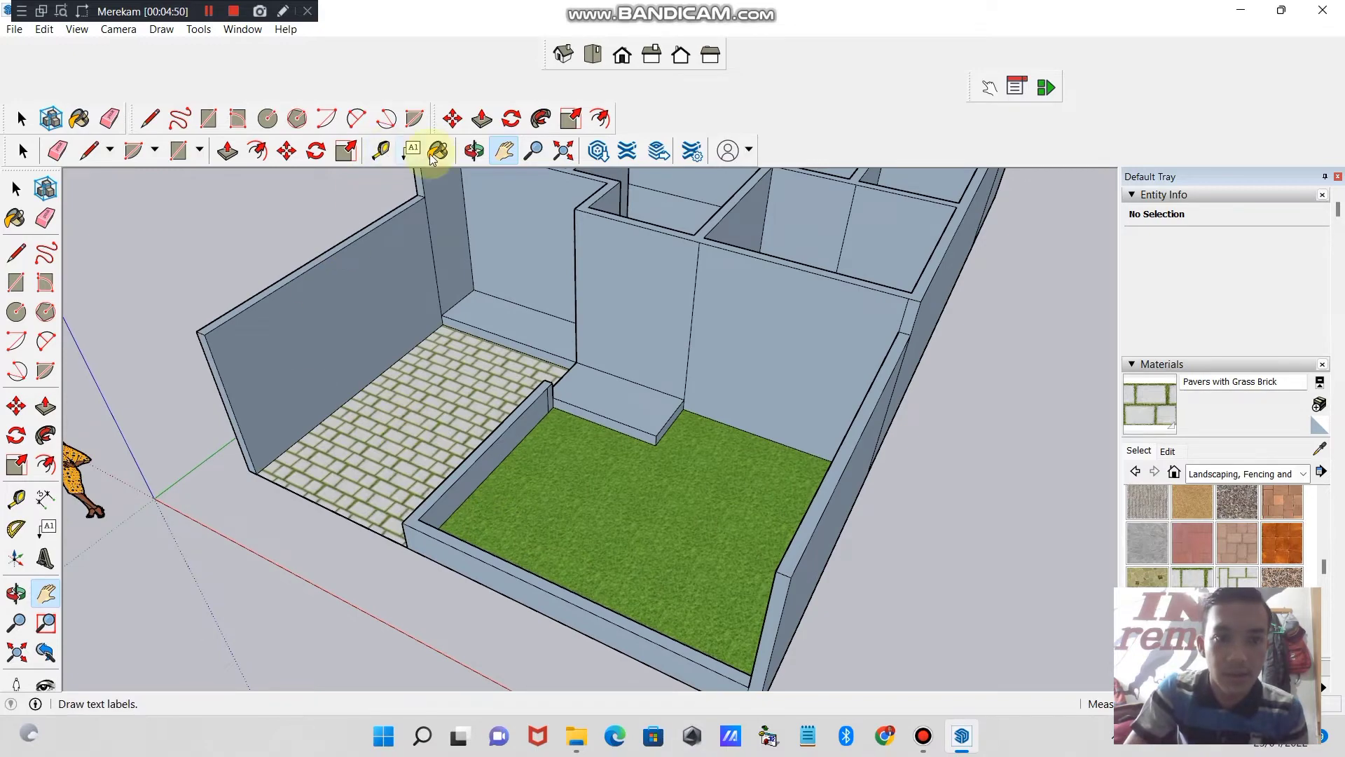
{"action": "left_click", "coordinate": [474, 151]}
{"action": "left_click_drag", "start_coordinate": [441, 325], "coordinate": [675, 360]}
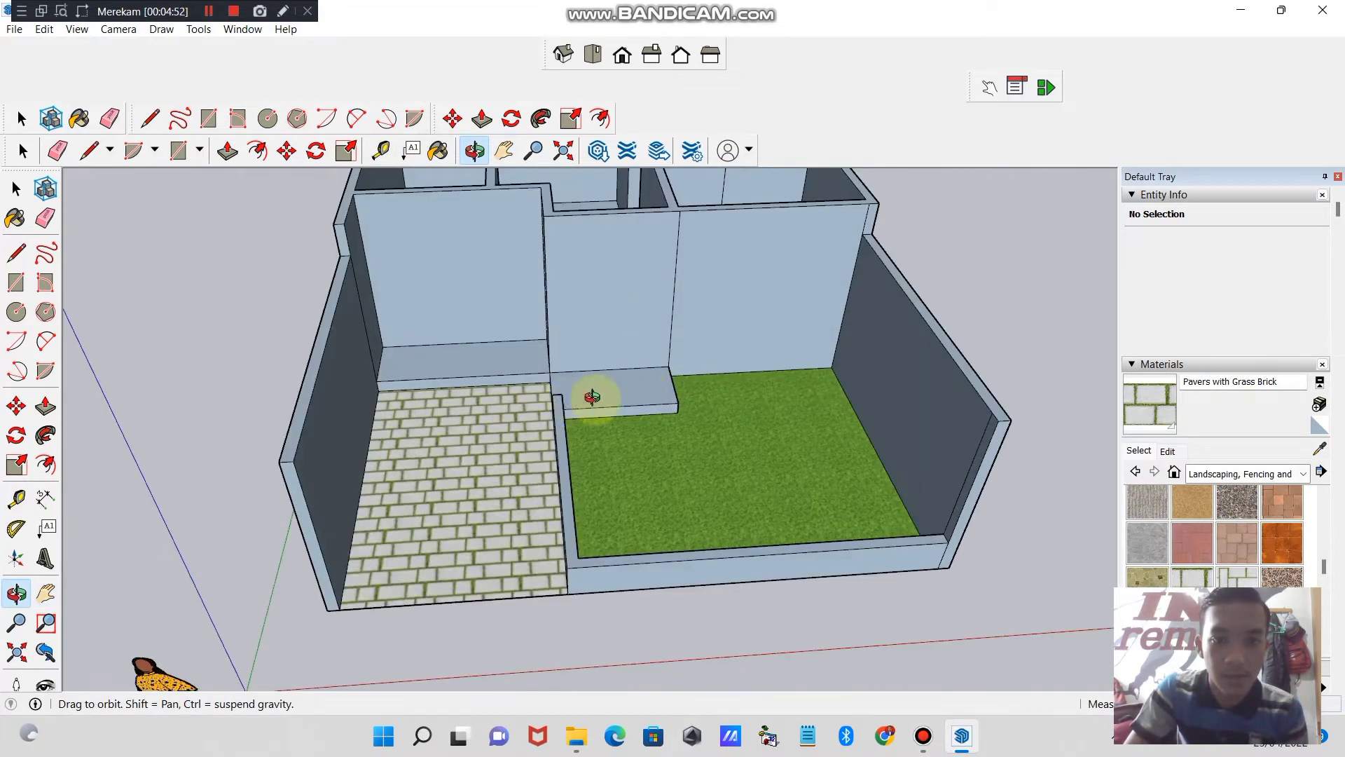
{"action": "mouse_move", "coordinate": [576, 402]}
{"action": "left_mouse_down"}
{"action": "mouse_move", "coordinate": [460, 381]}
{"action": "mouse_move", "coordinate": [558, 420]}
{"action": "mouse_move", "coordinate": [460, 390]}
{"action": "mouse_move", "coordinate": [633, 528]}
{"action": "mouse_move", "coordinate": [493, 509]}
{"action": "mouse_move", "coordinate": [529, 544]}
{"action": "left_mouse_up"}
{"action": "left_click", "coordinate": [147, 116]}
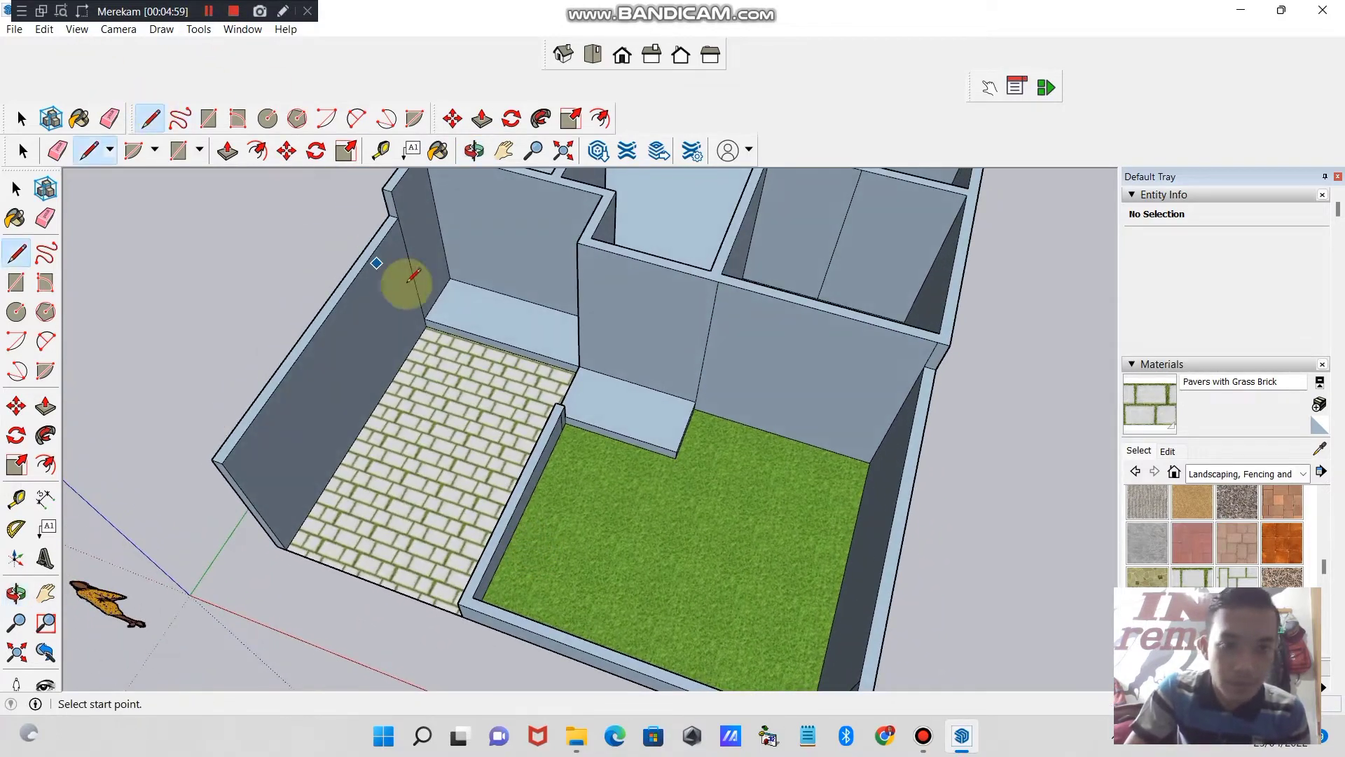
{"action": "left_click", "coordinate": [562, 412]}
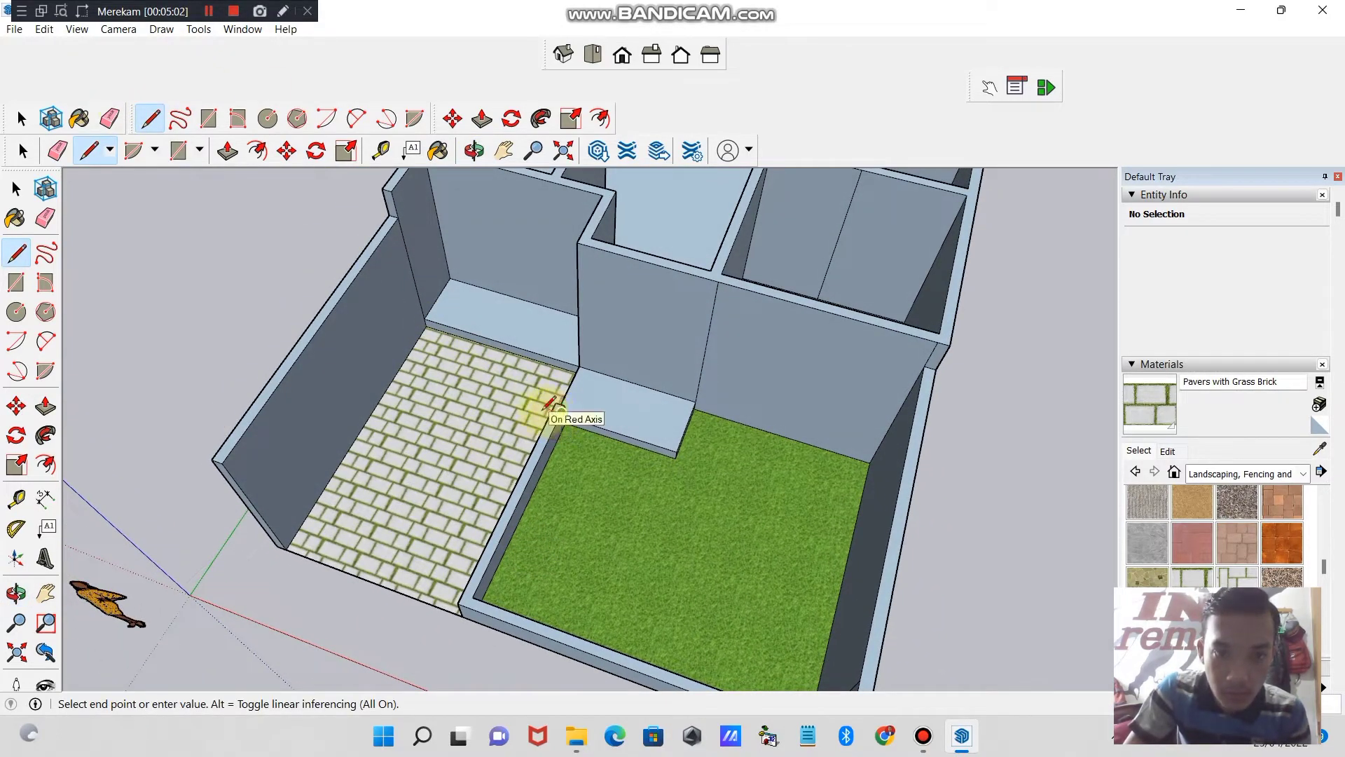
{"action": "left_click", "coordinate": [551, 413]}
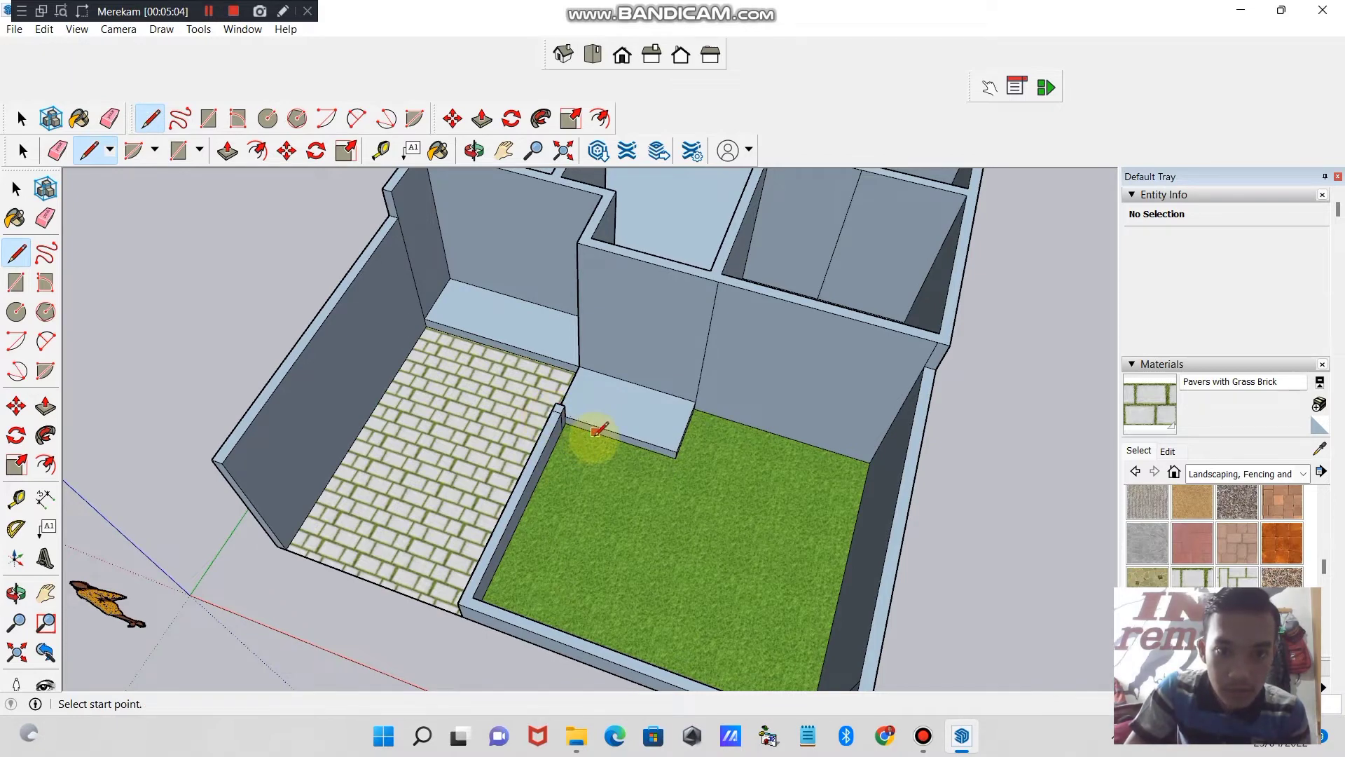
{"action": "key", "text": "space"}
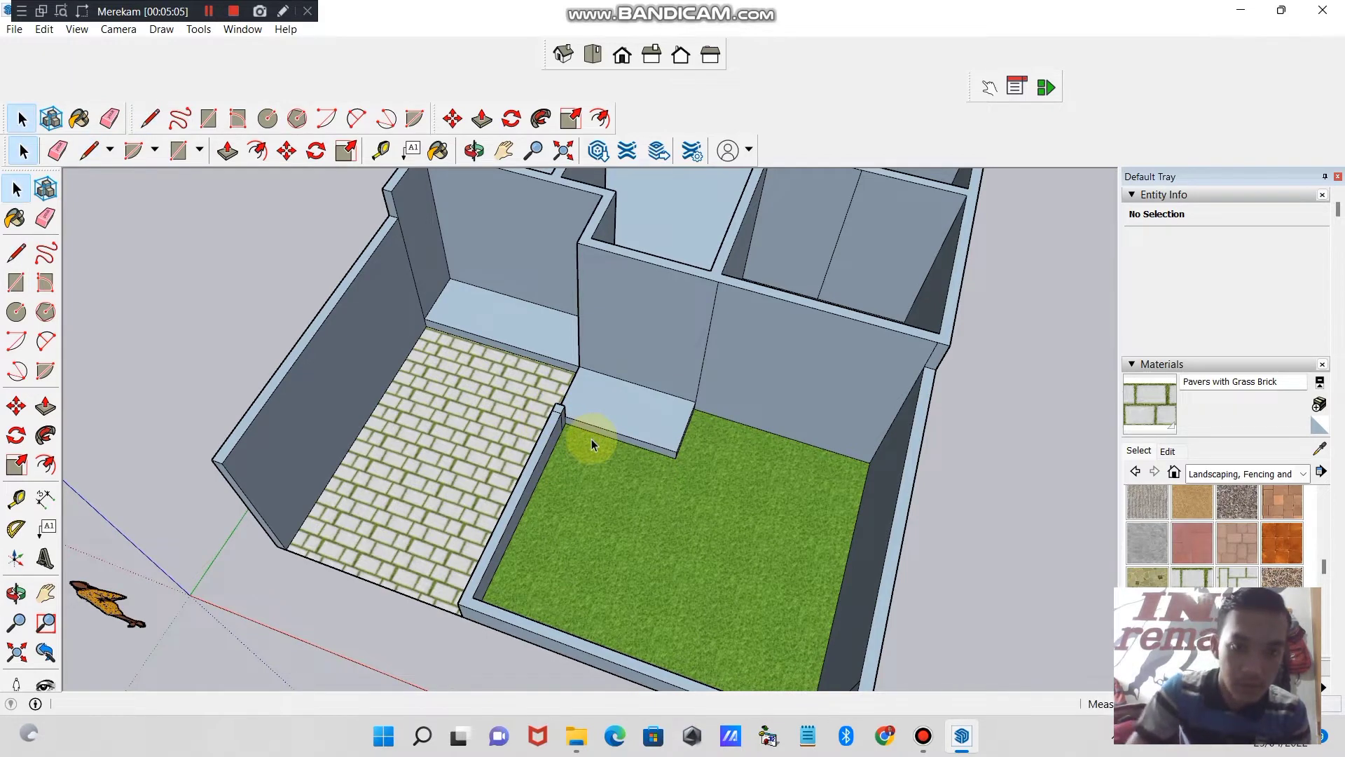
- Draw a short line across the top of the low divider wall where it meets the front wall
{"action": "left_click", "coordinate": [504, 150]}
{"action": "left_click_drag", "start_coordinate": [497, 489], "coordinate": [456, 350]}
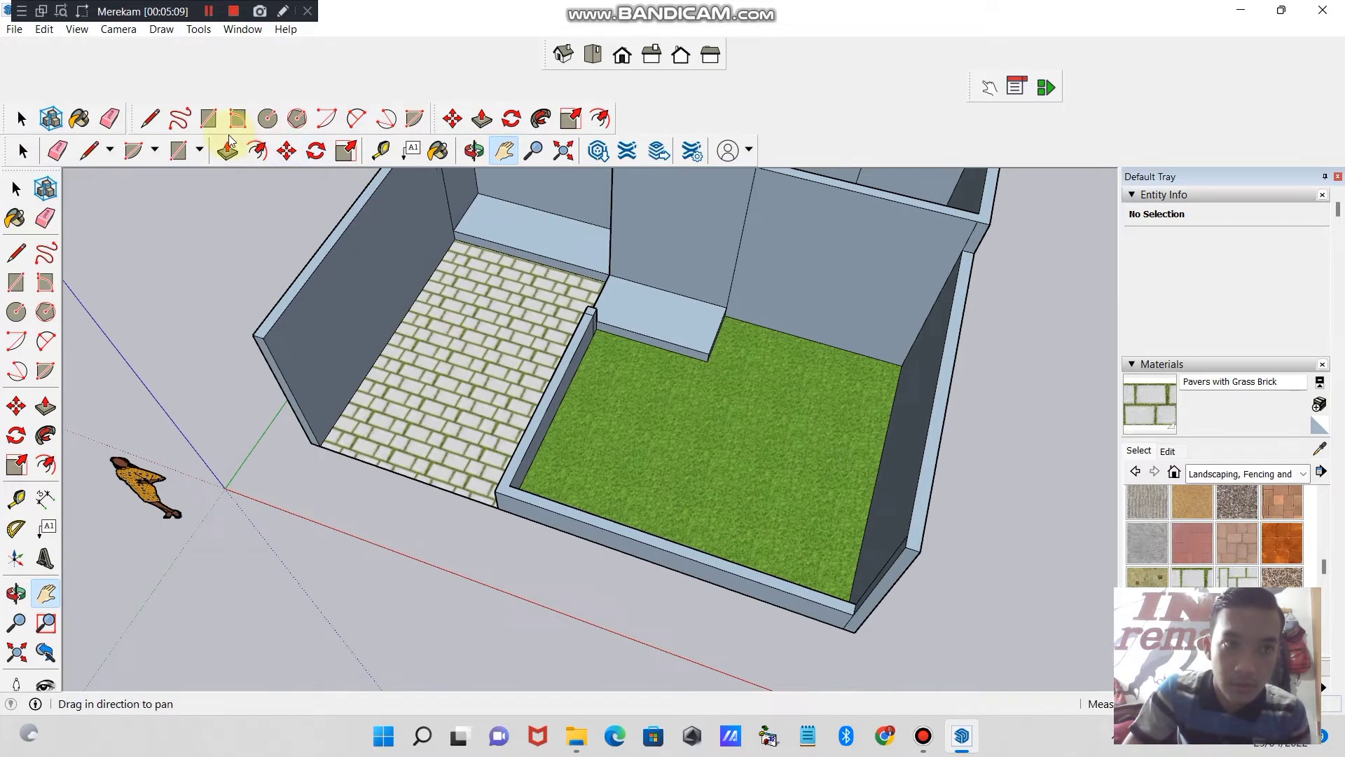
{"action": "left_click", "coordinate": [149, 118]}
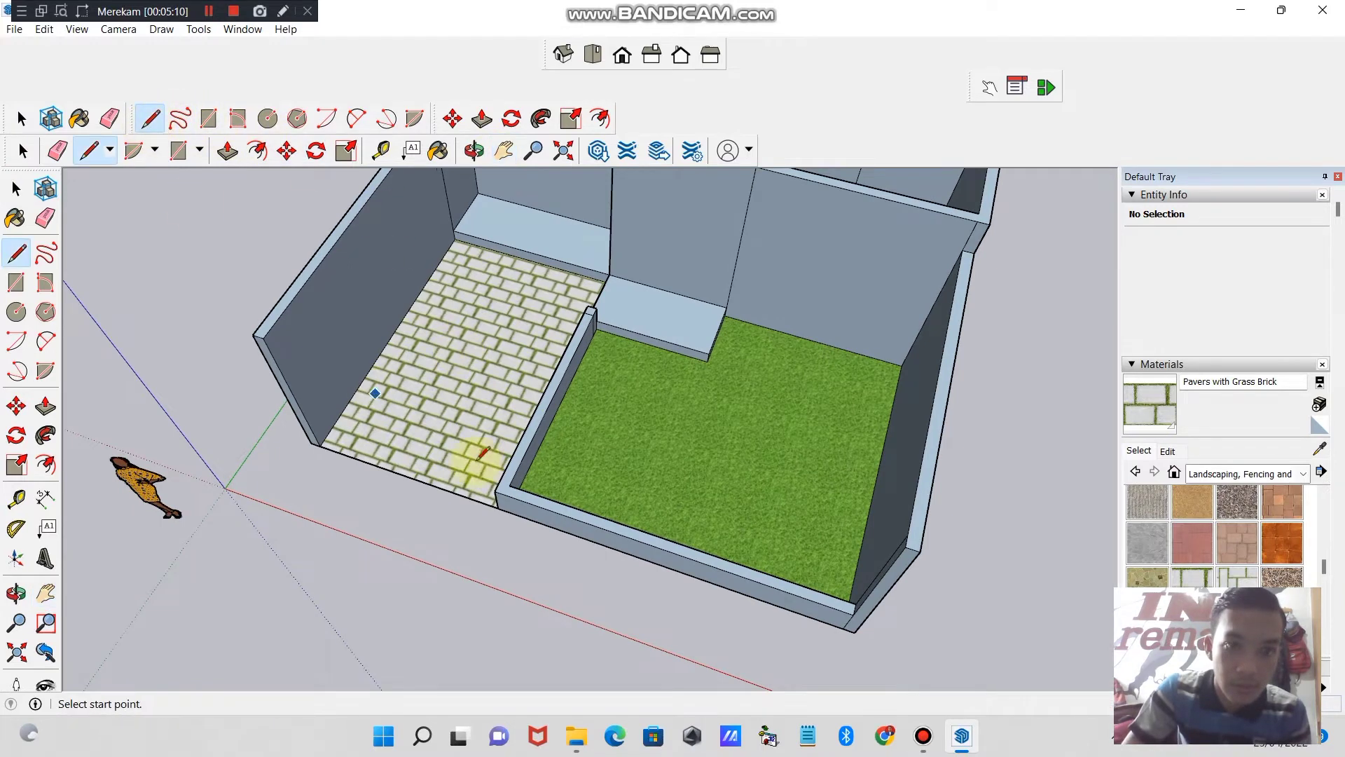
{"action": "left_click", "coordinate": [509, 484]}
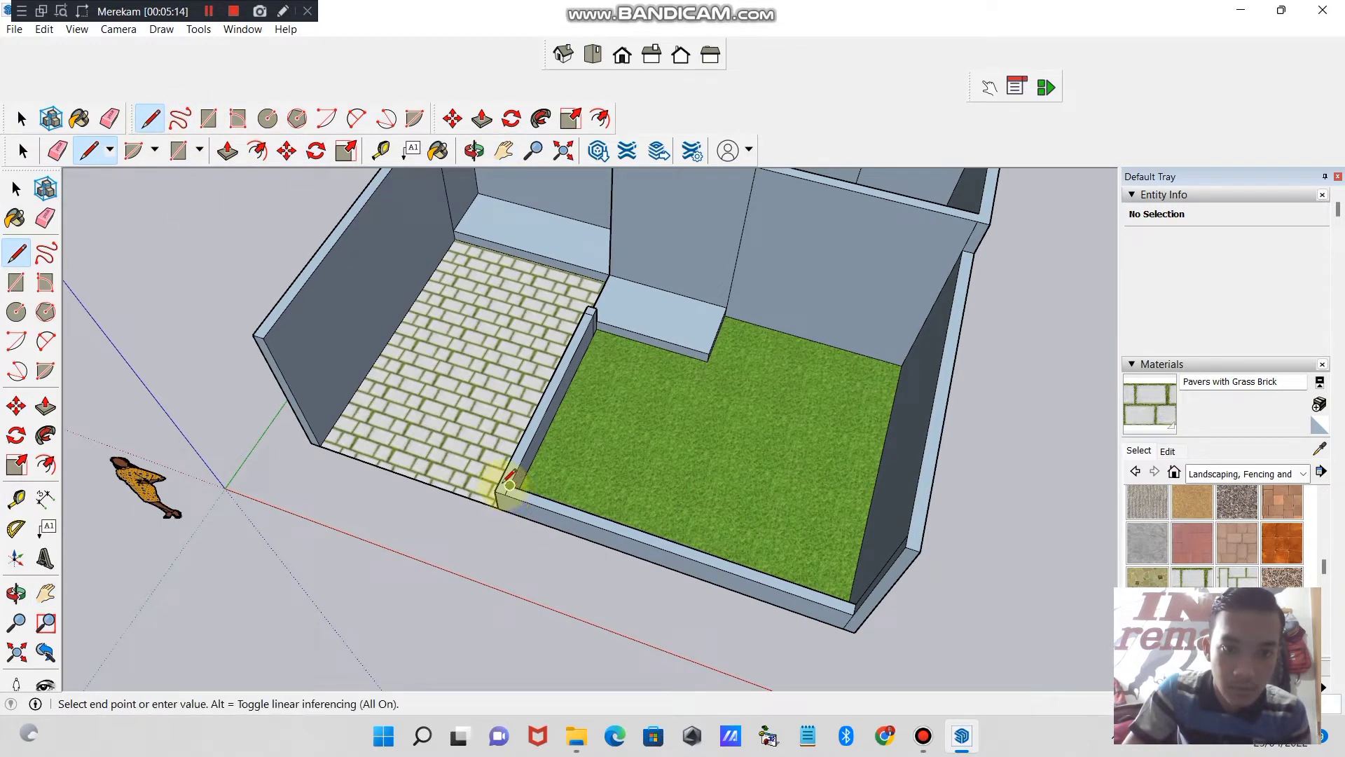
{"action": "left_click", "coordinate": [500, 481]}
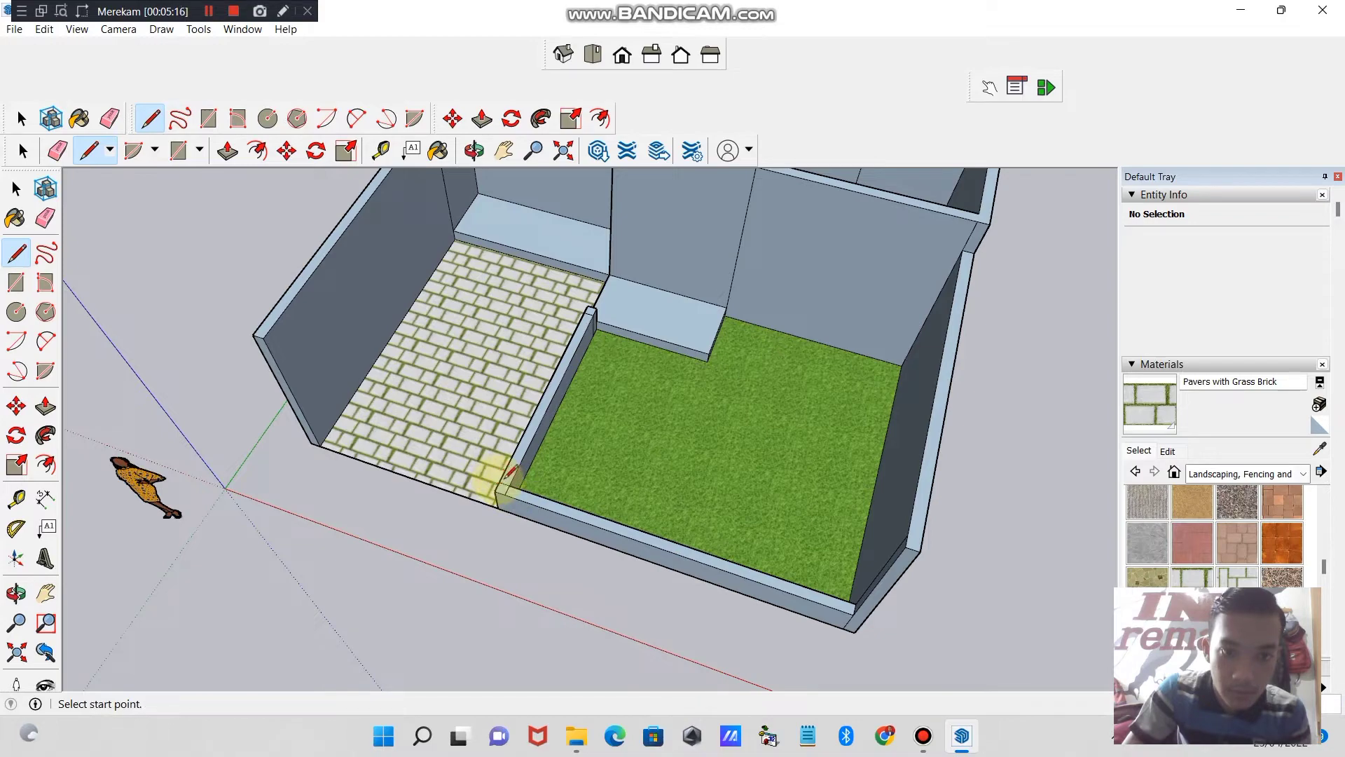
- Push/Pull the small square faces at the front and house ends of the low divider wall up into posts
{"action": "left_click", "coordinate": [474, 151]}
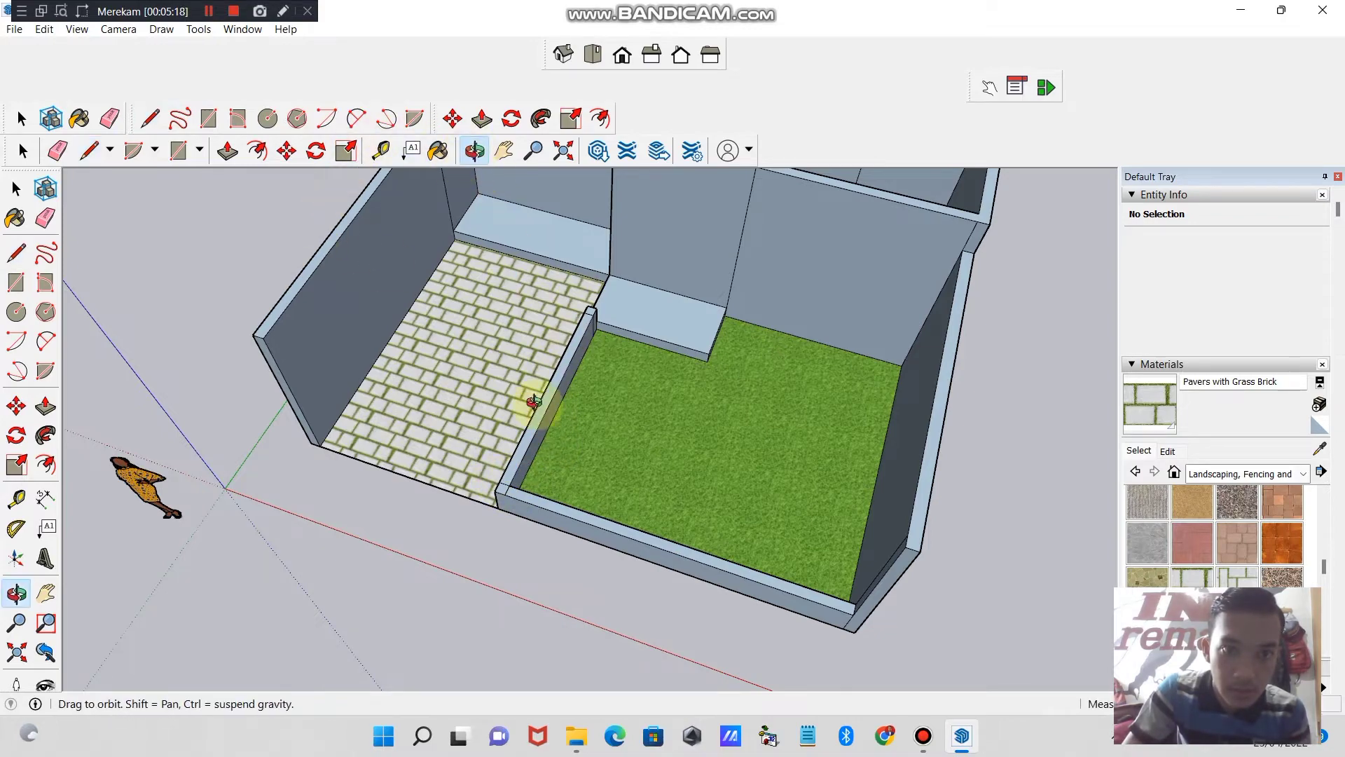
{"action": "mouse_move", "coordinate": [526, 399]}
{"action": "left_mouse_down"}
{"action": "mouse_move", "coordinate": [679, 330]}
{"action": "mouse_move", "coordinate": [718, 330]}
{"action": "mouse_move", "coordinate": [832, 399]}
{"action": "mouse_move", "coordinate": [687, 375]}
{"action": "mouse_move", "coordinate": [633, 336]}
{"action": "mouse_move", "coordinate": [541, 396]}
{"action": "left_mouse_up"}
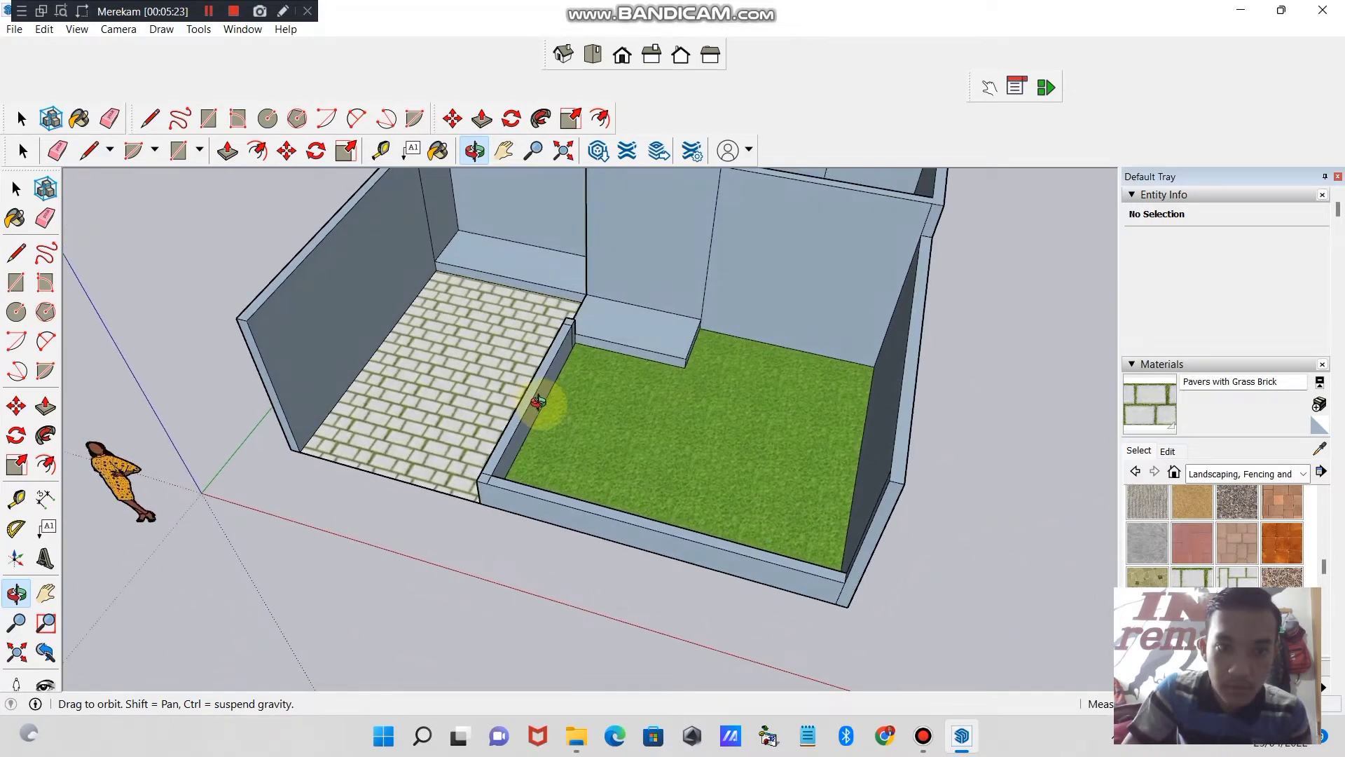
{"action": "left_click", "coordinate": [227, 151]}
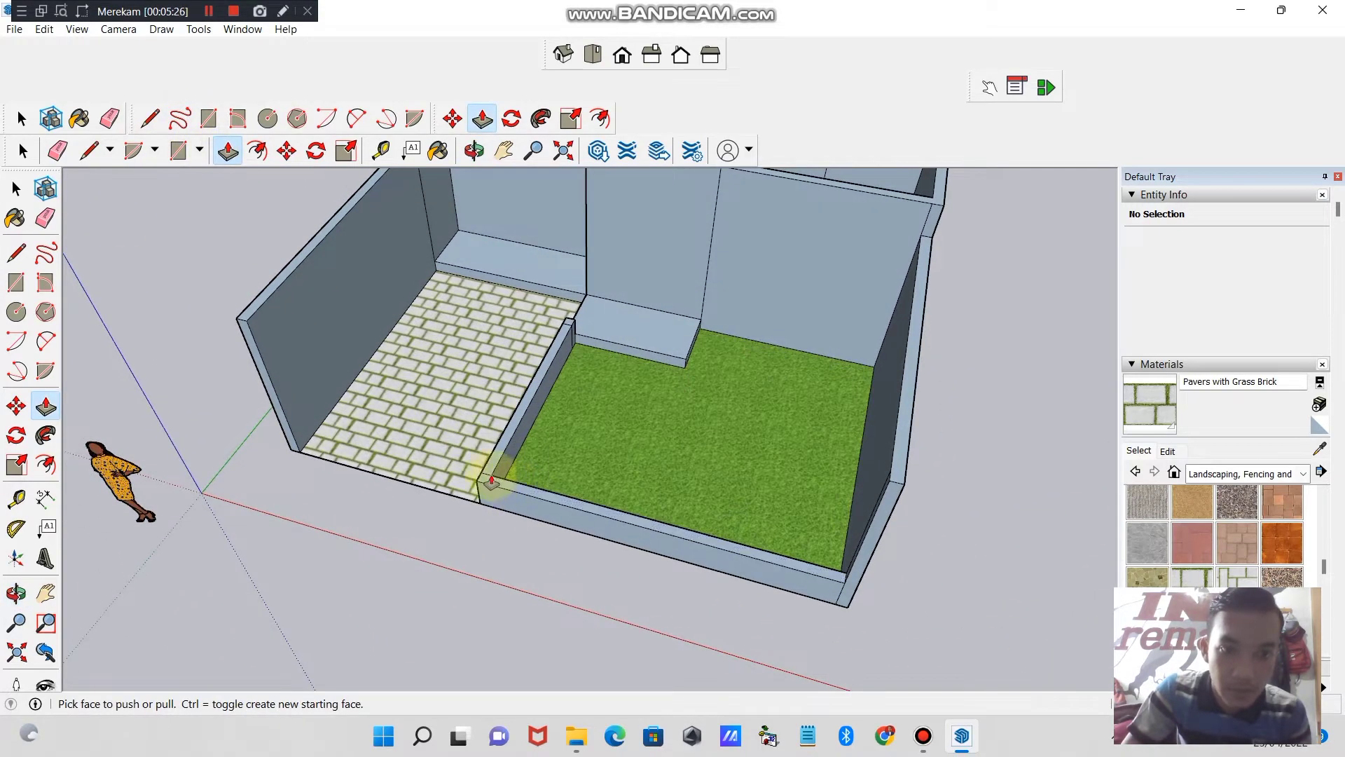
{"action": "left_click", "coordinate": [487, 480]}
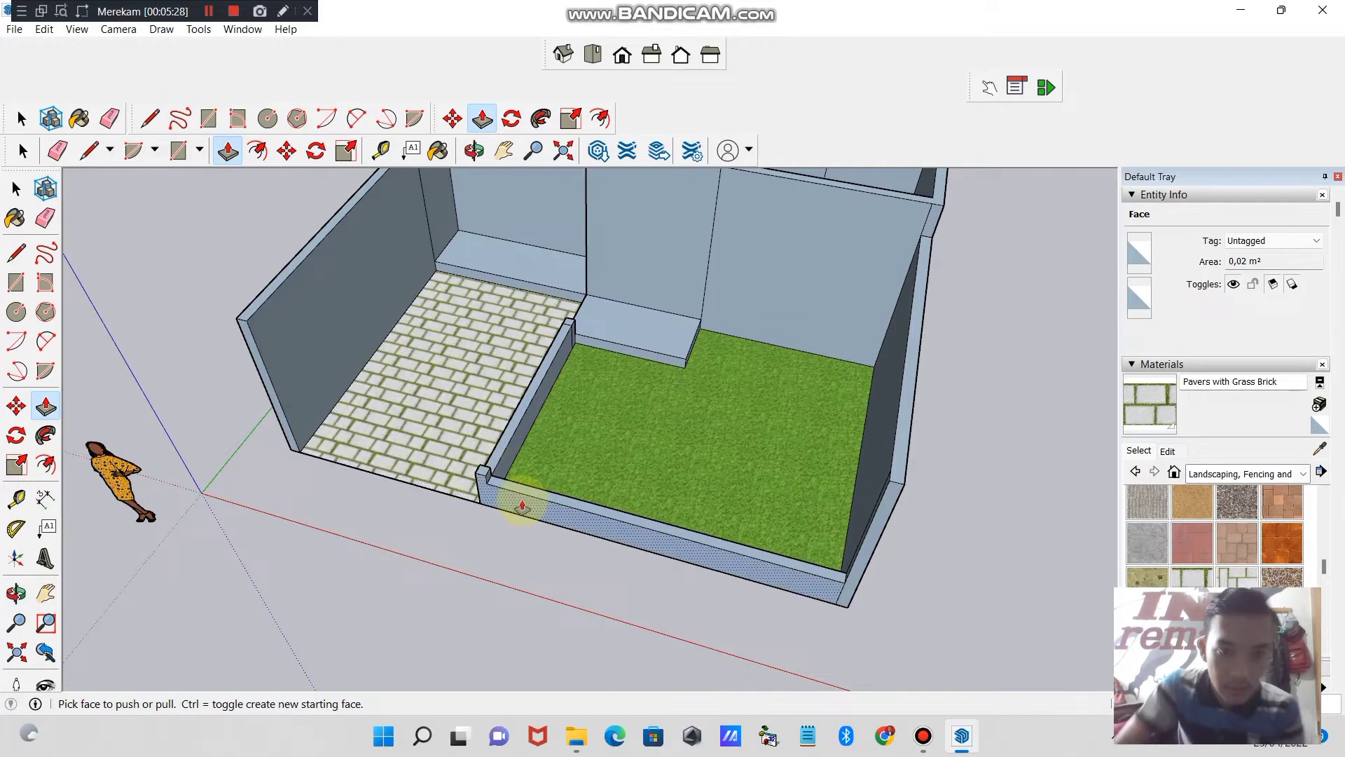
{"action": "left_click", "coordinate": [481, 475]}
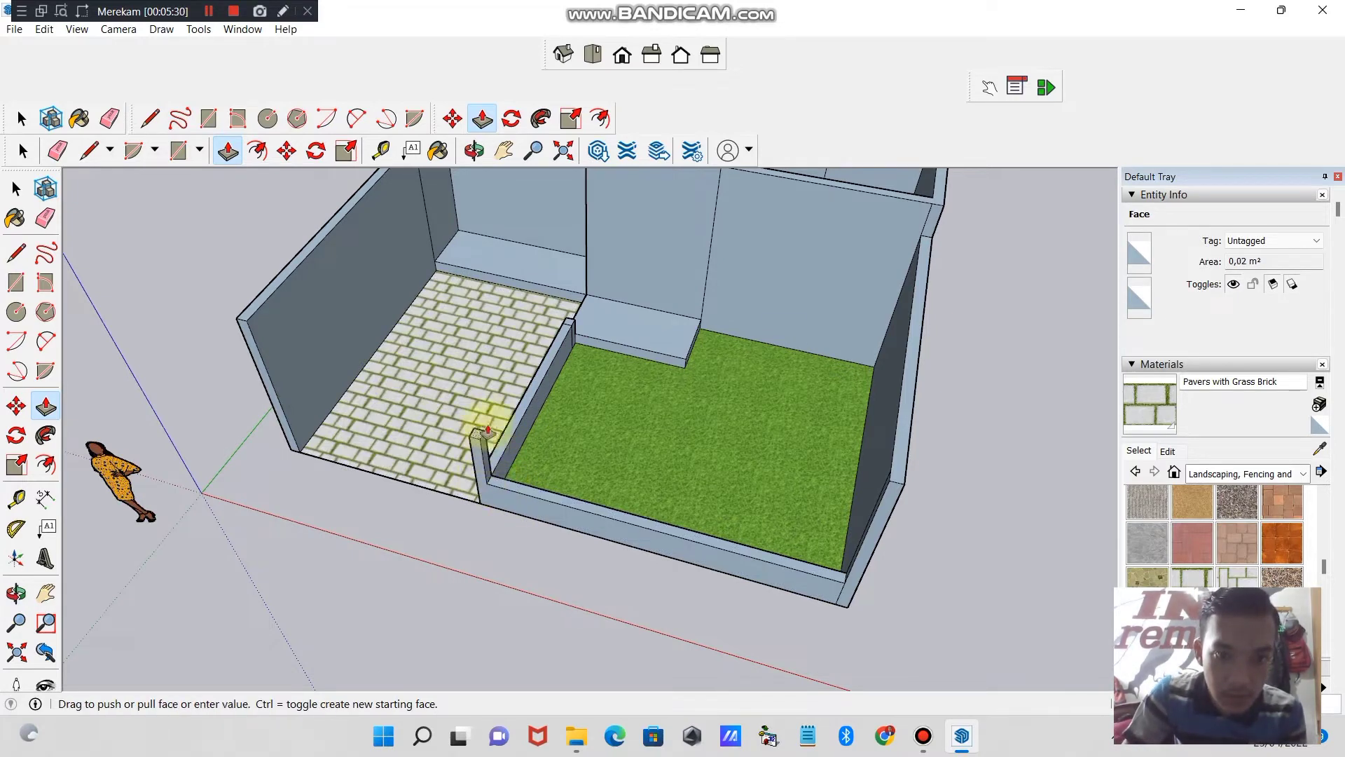
{"action": "left_click", "coordinate": [491, 428]}
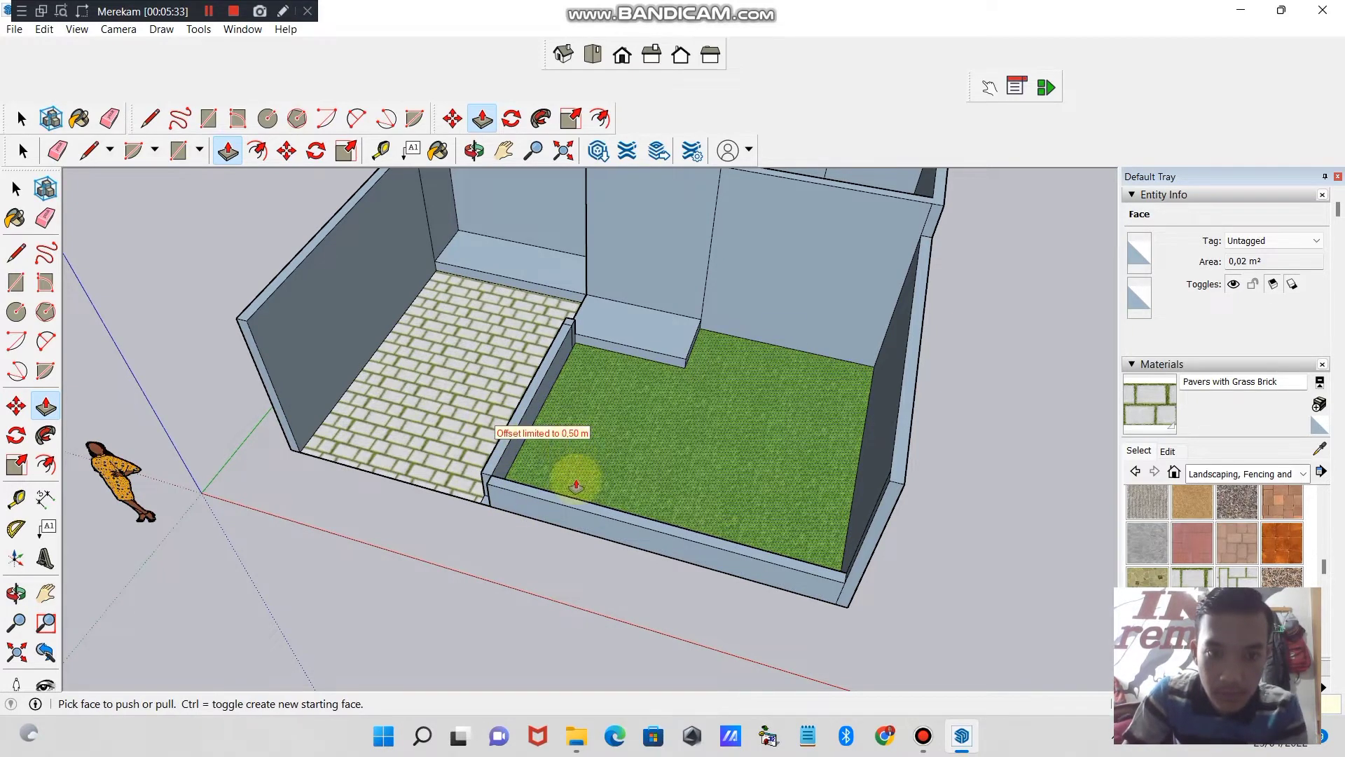
{"action": "left_click", "coordinate": [481, 452]}
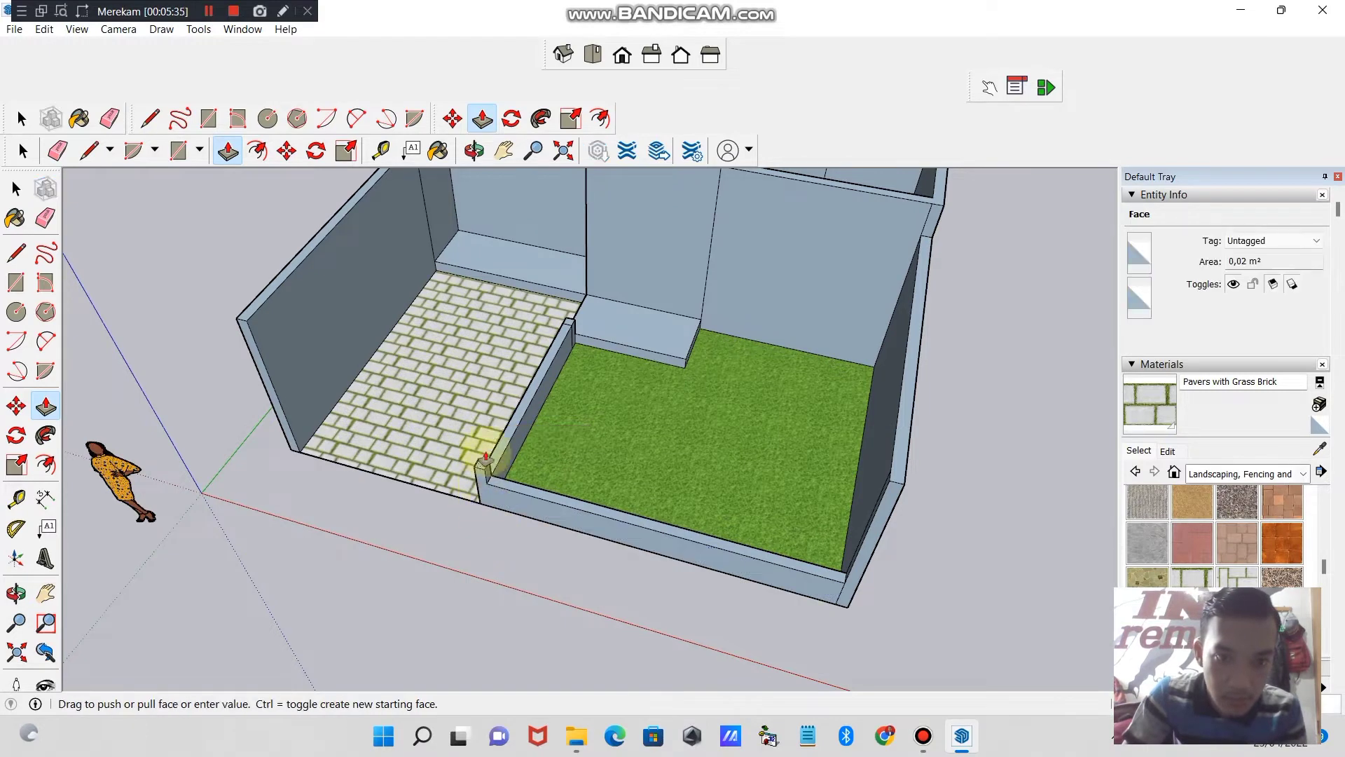
{"action": "left_click", "coordinate": [496, 471]}
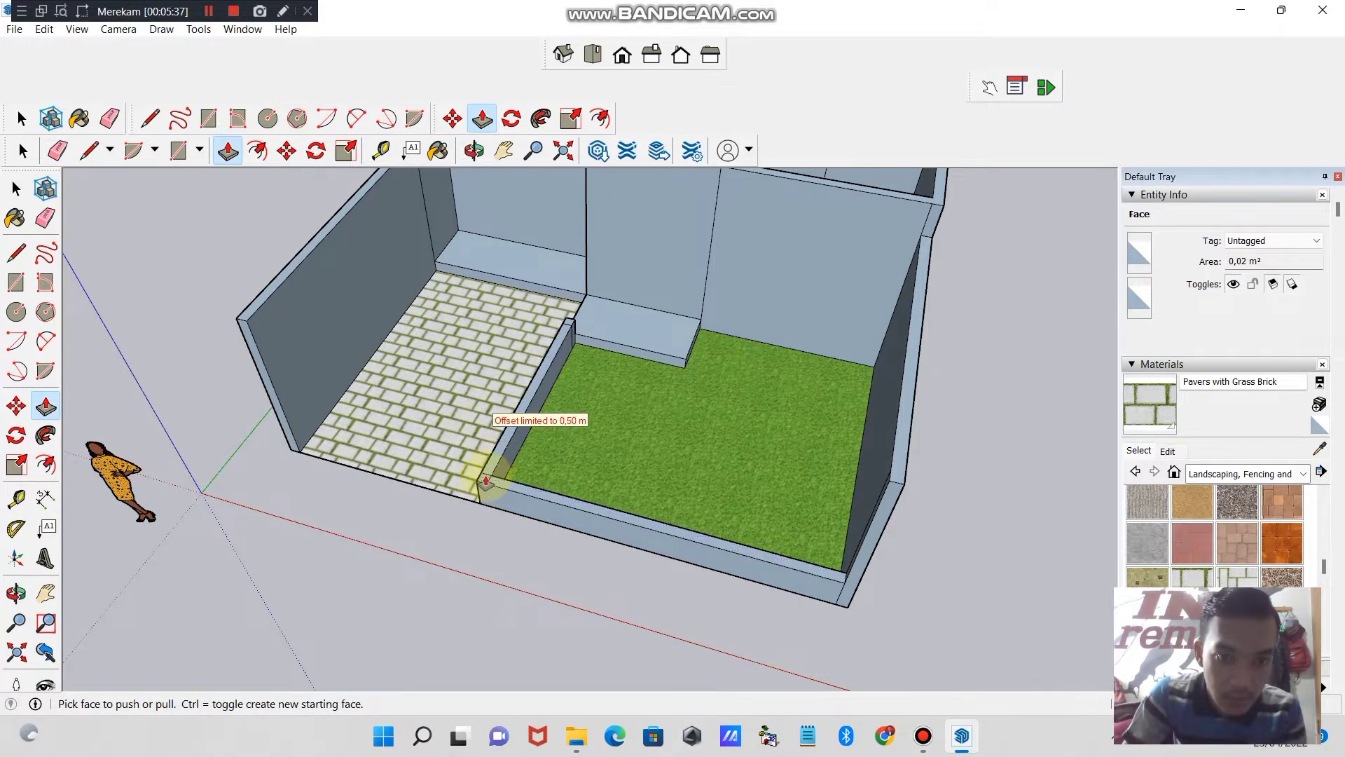
{"action": "left_click", "coordinate": [485, 482]}
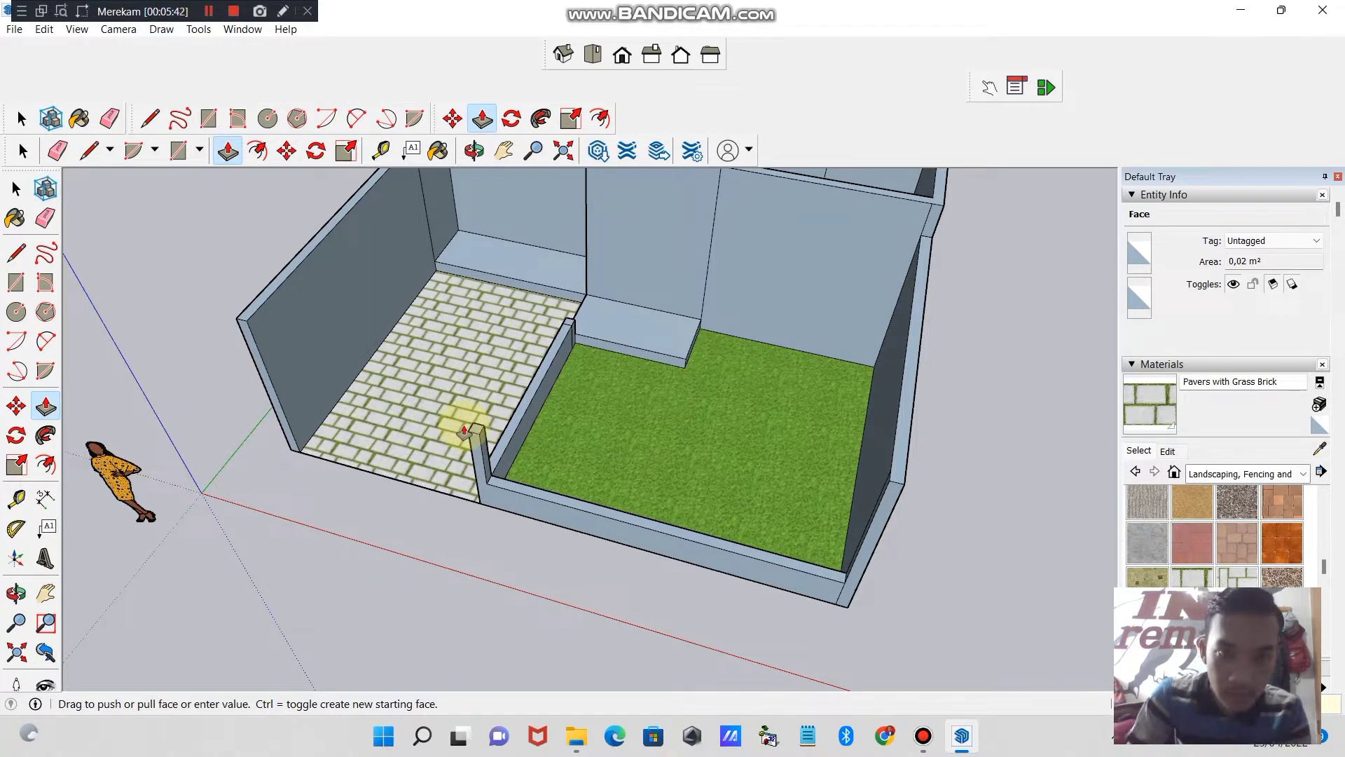
{"action": "left_click", "coordinate": [463, 429]}
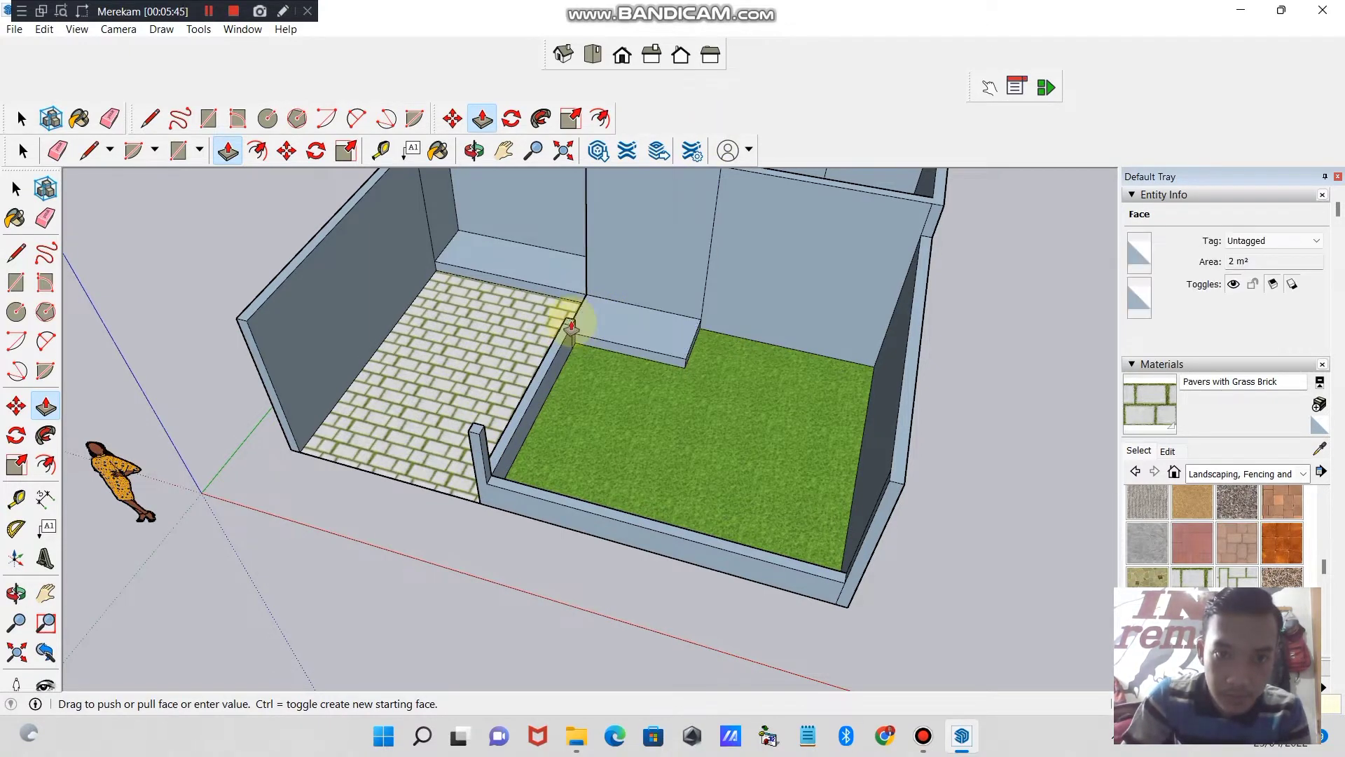
{"action": "left_click", "coordinate": [571, 326]}
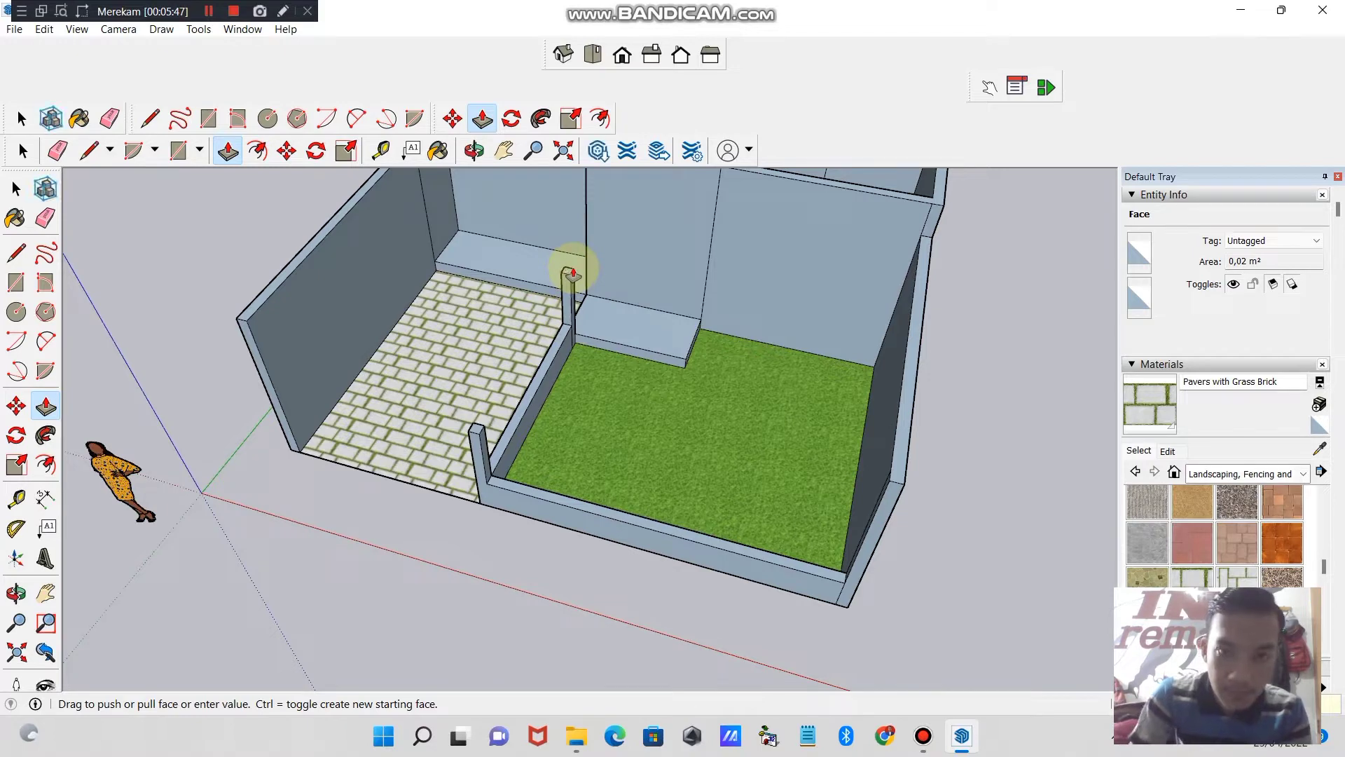
{"action": "left_click", "coordinate": [573, 273]}
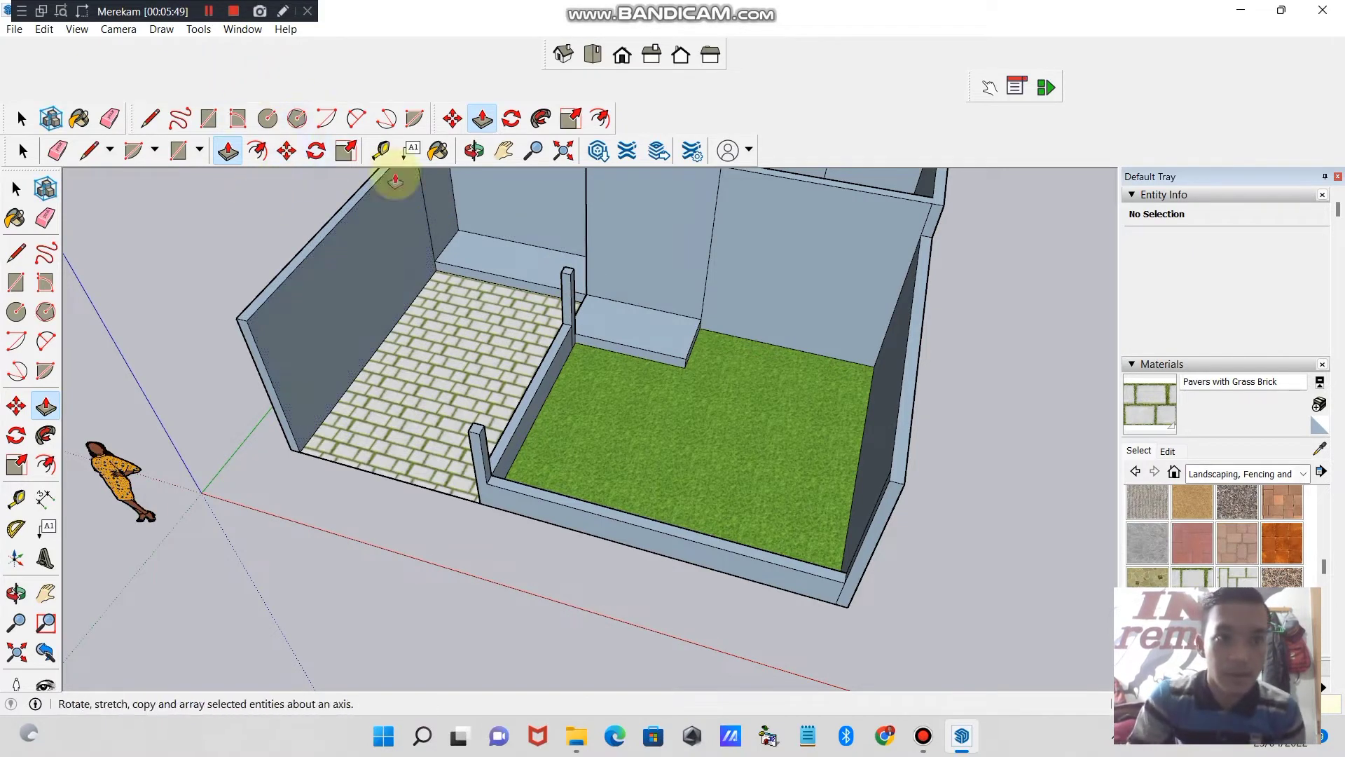
- Draw a line from the top of the front corner post to the opposite side wall, closing a face above the low front wall
{"action": "left_click", "coordinate": [473, 151]}
{"action": "left_click_drag", "start_coordinate": [625, 435], "coordinate": [698, 399]}
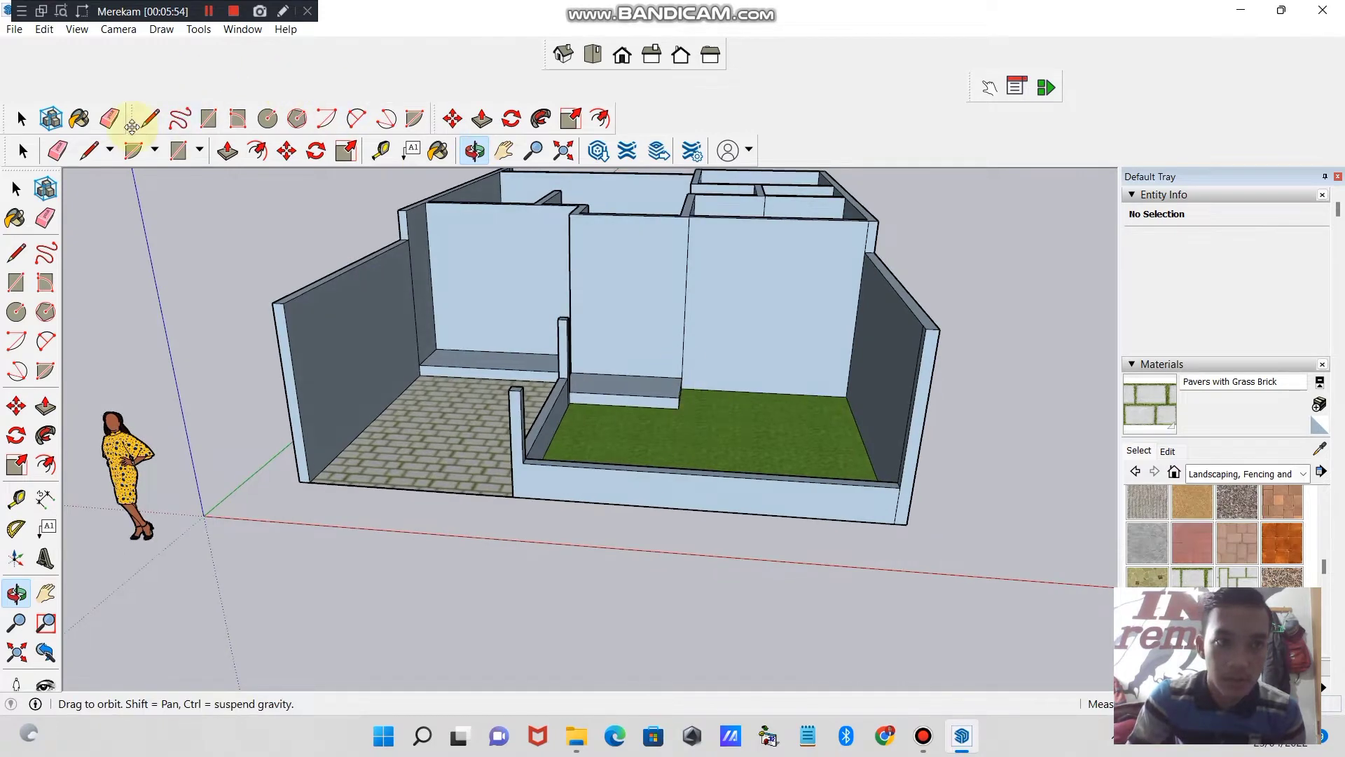
{"action": "left_click", "coordinate": [148, 119]}
{"action": "left_click", "coordinate": [520, 390]}
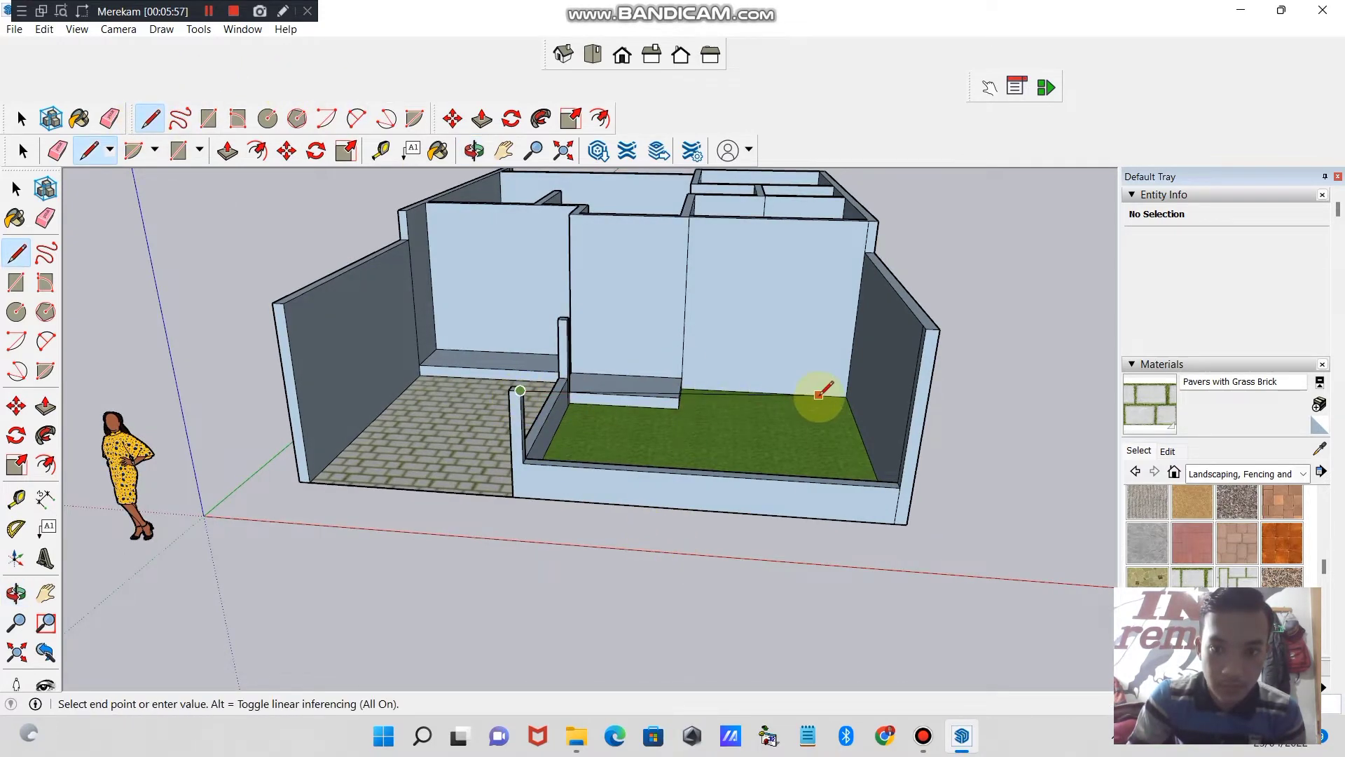
{"action": "left_click", "coordinate": [912, 410]}
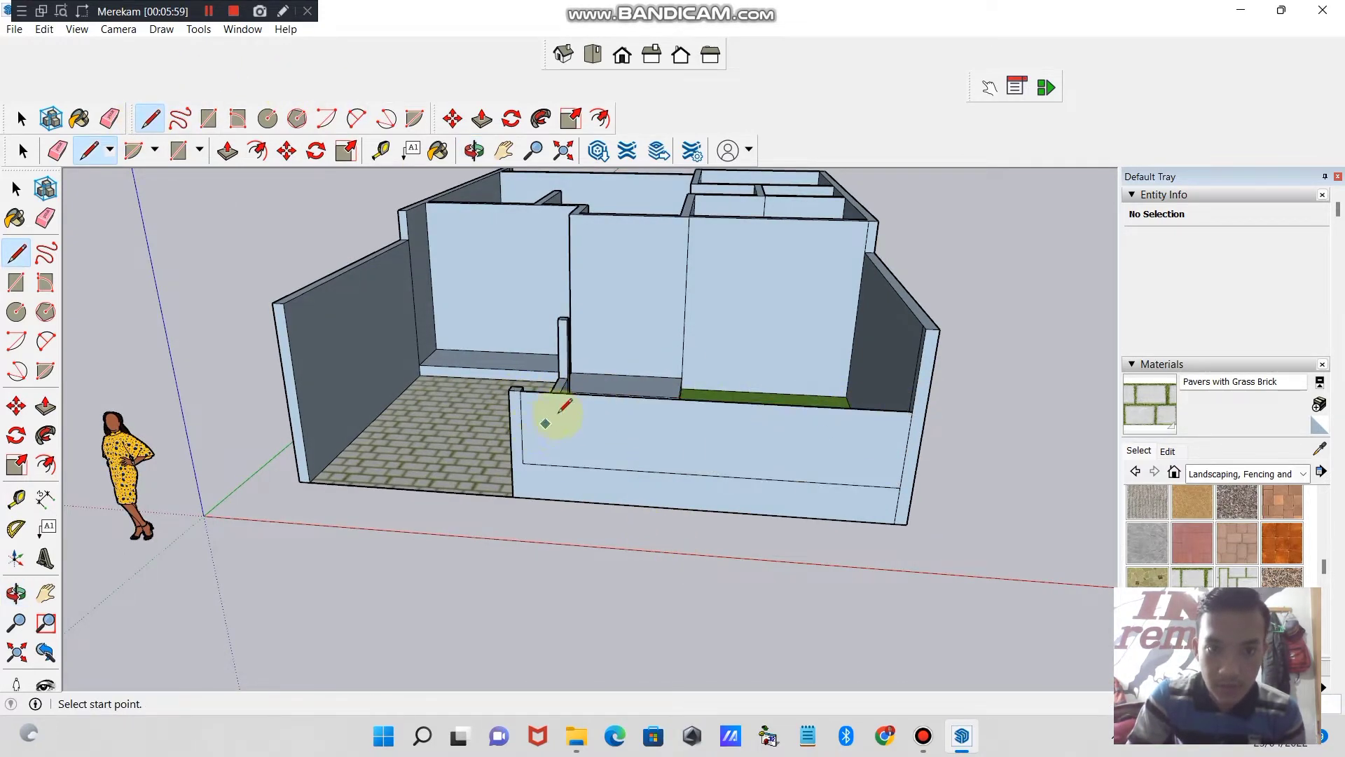
- Draw a line between the tops of the two divider wall posts to close a face above the low divider
{"action": "left_click", "coordinate": [474, 150]}
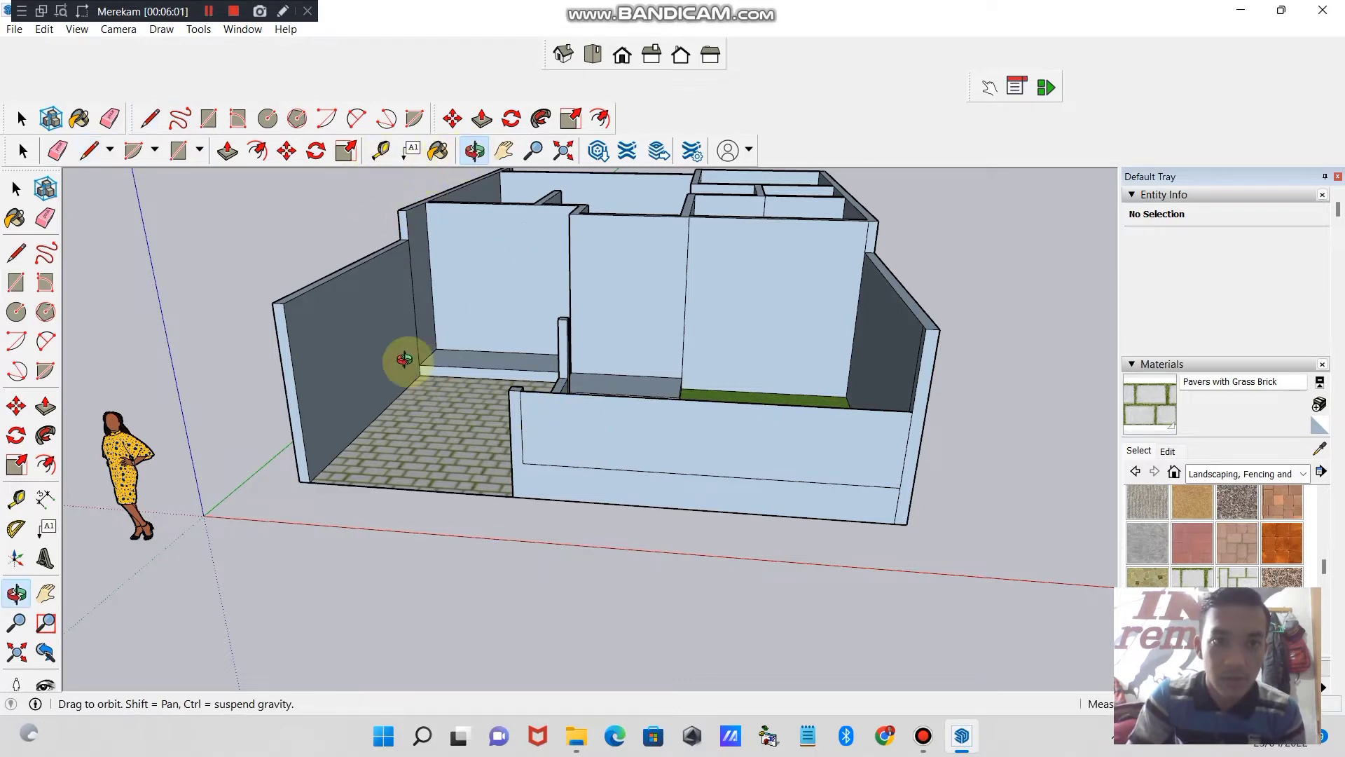
{"action": "left_click_drag", "start_coordinate": [402, 360], "coordinate": [785, 467]}
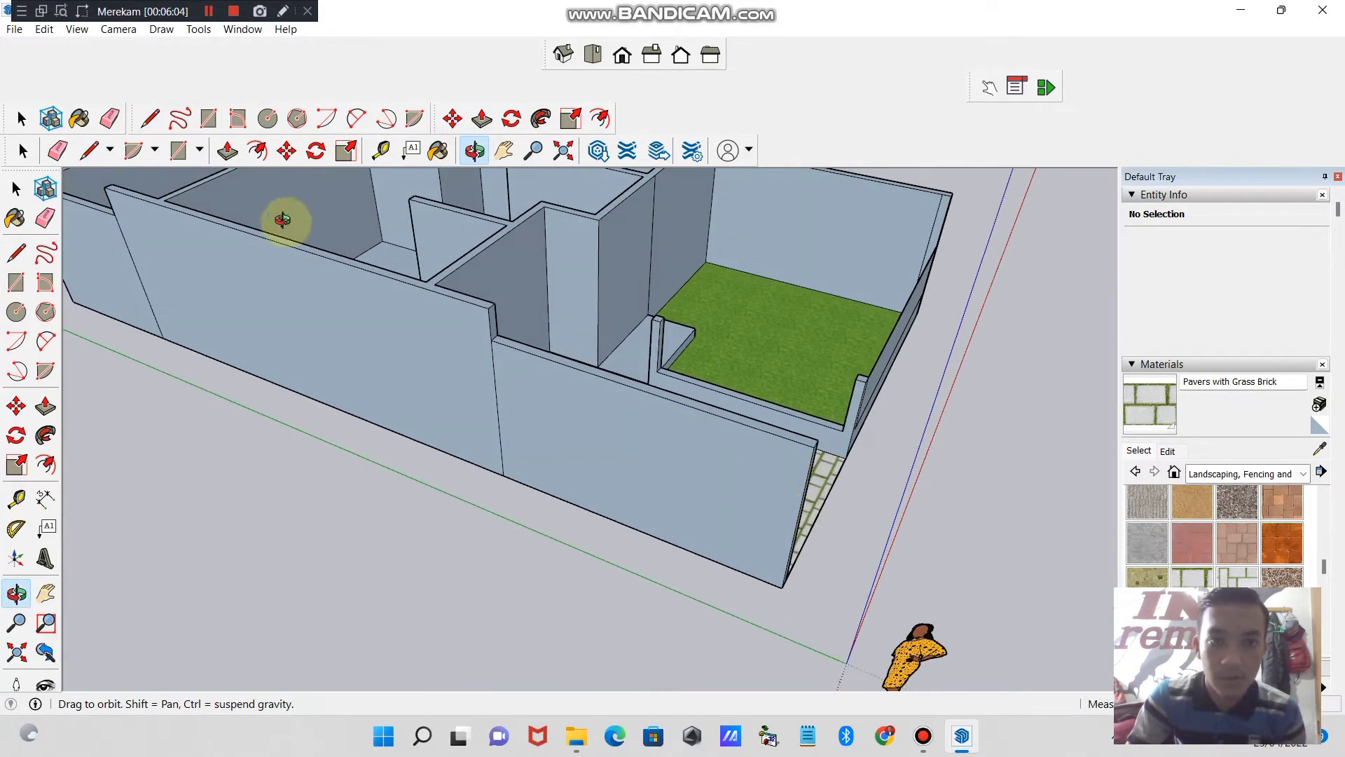
{"action": "left_click", "coordinate": [150, 118]}
{"action": "left_click", "coordinate": [660, 320]}
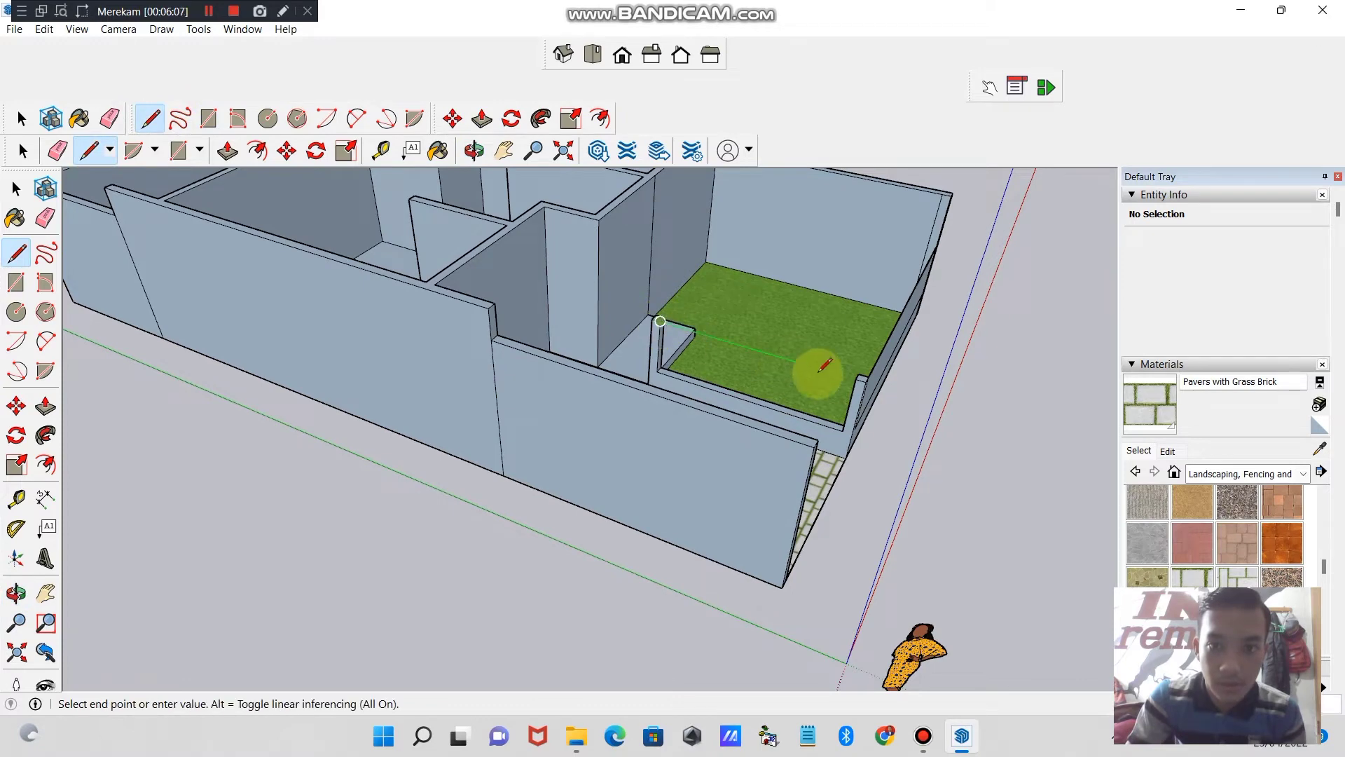
{"action": "left_click", "coordinate": [860, 379]}
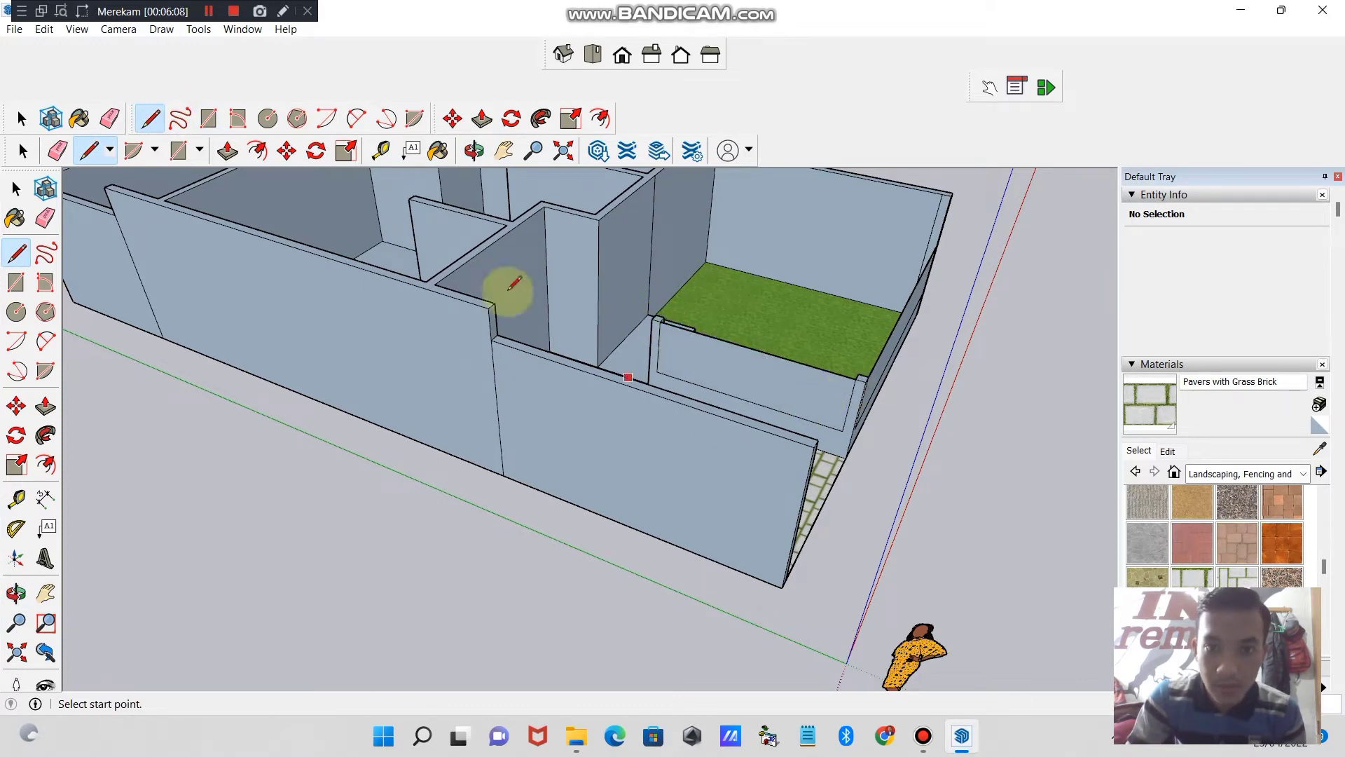
- Paint the upright faces above the low front wall and the divider wall with Fencing Metal Straight
{"action": "left_click", "coordinate": [474, 150]}
{"action": "left_click_drag", "start_coordinate": [673, 279], "coordinate": [513, 315]}
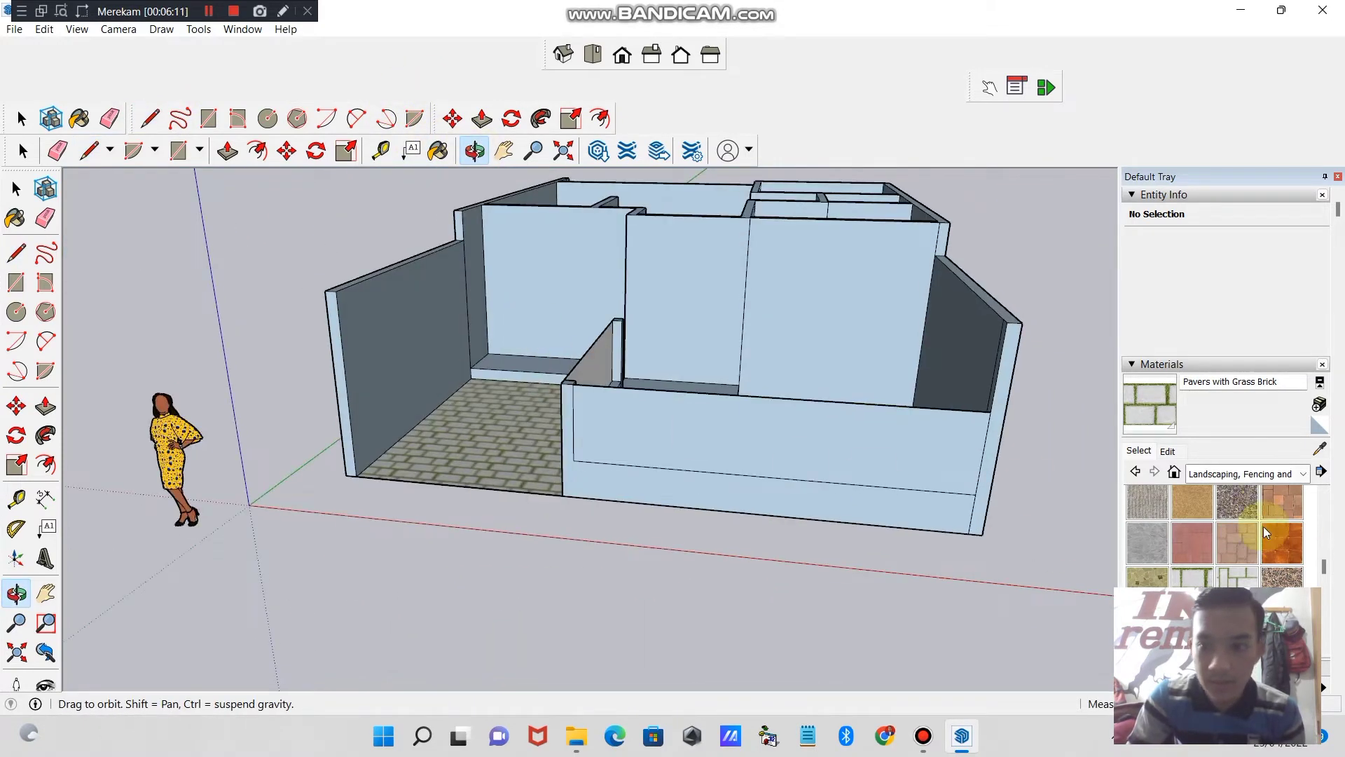
{"action": "scroll", "coordinate": [1324, 567], "scroll_direction": "up", "scroll_amount": 5}
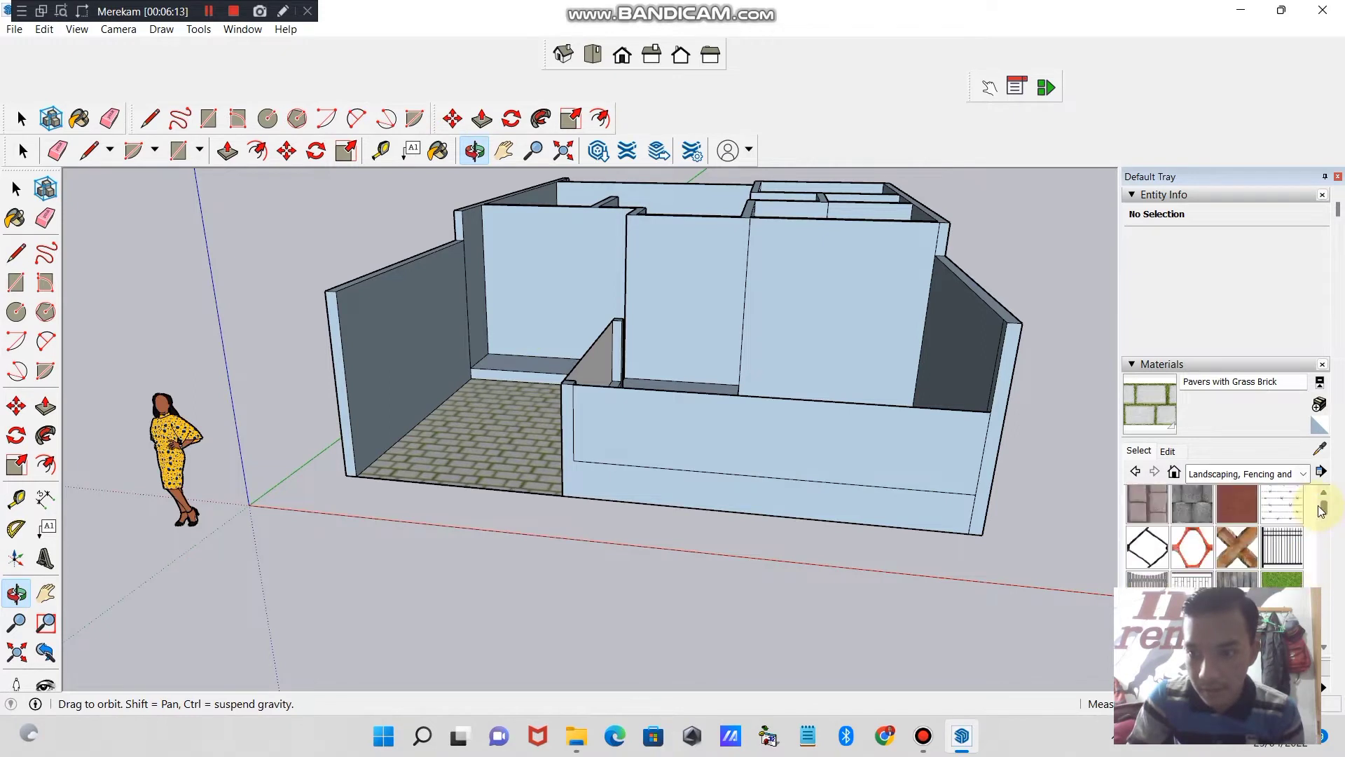
{"action": "left_click_drag", "start_coordinate": [850, 426], "coordinate": [850, 432]}
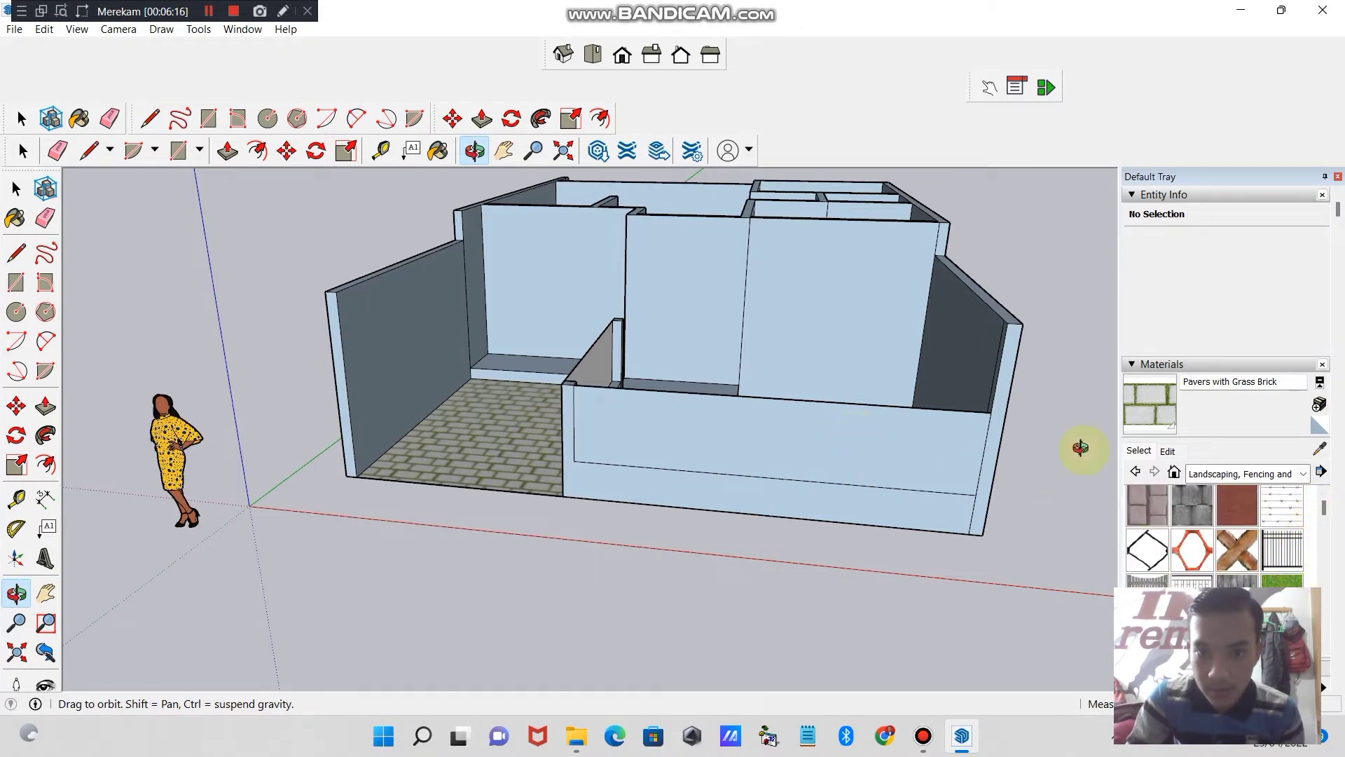
{"action": "left_click", "coordinate": [1291, 563]}
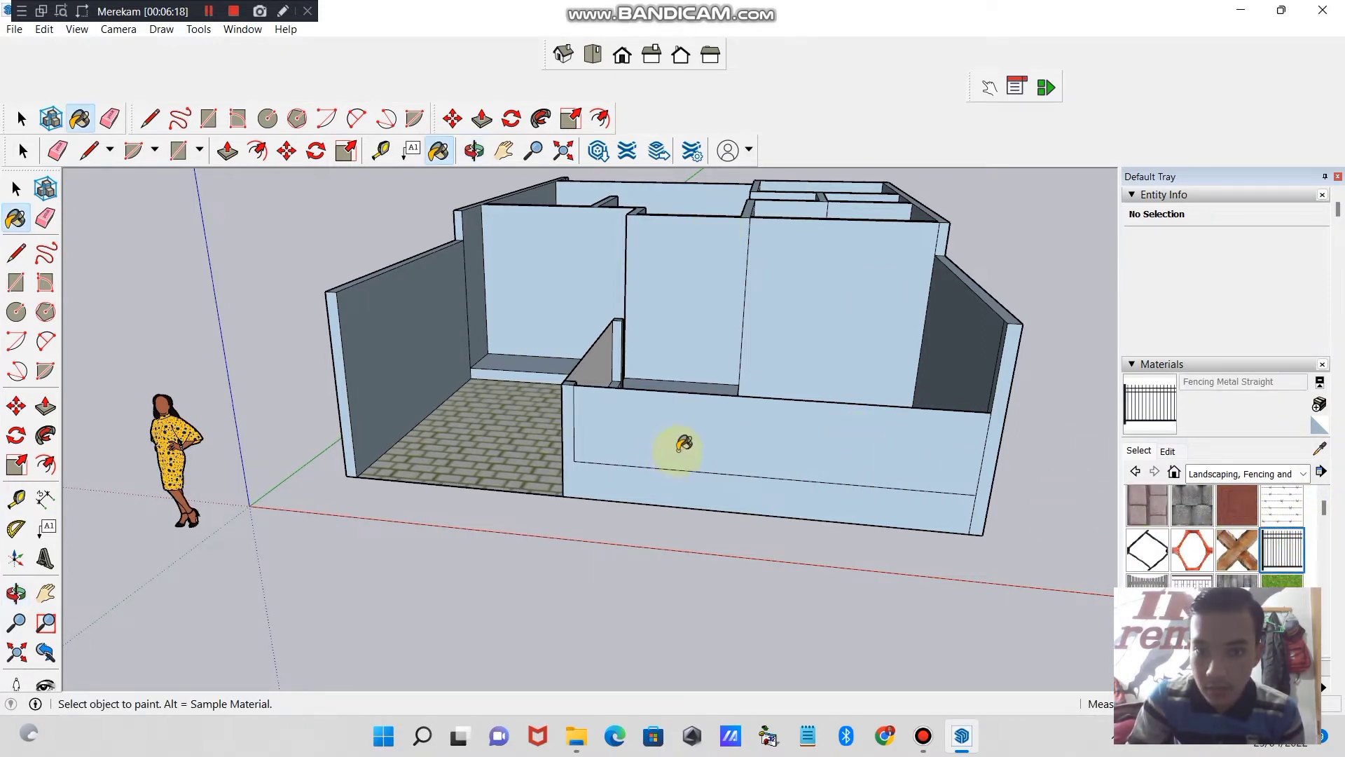
{"action": "left_click", "coordinate": [689, 422]}
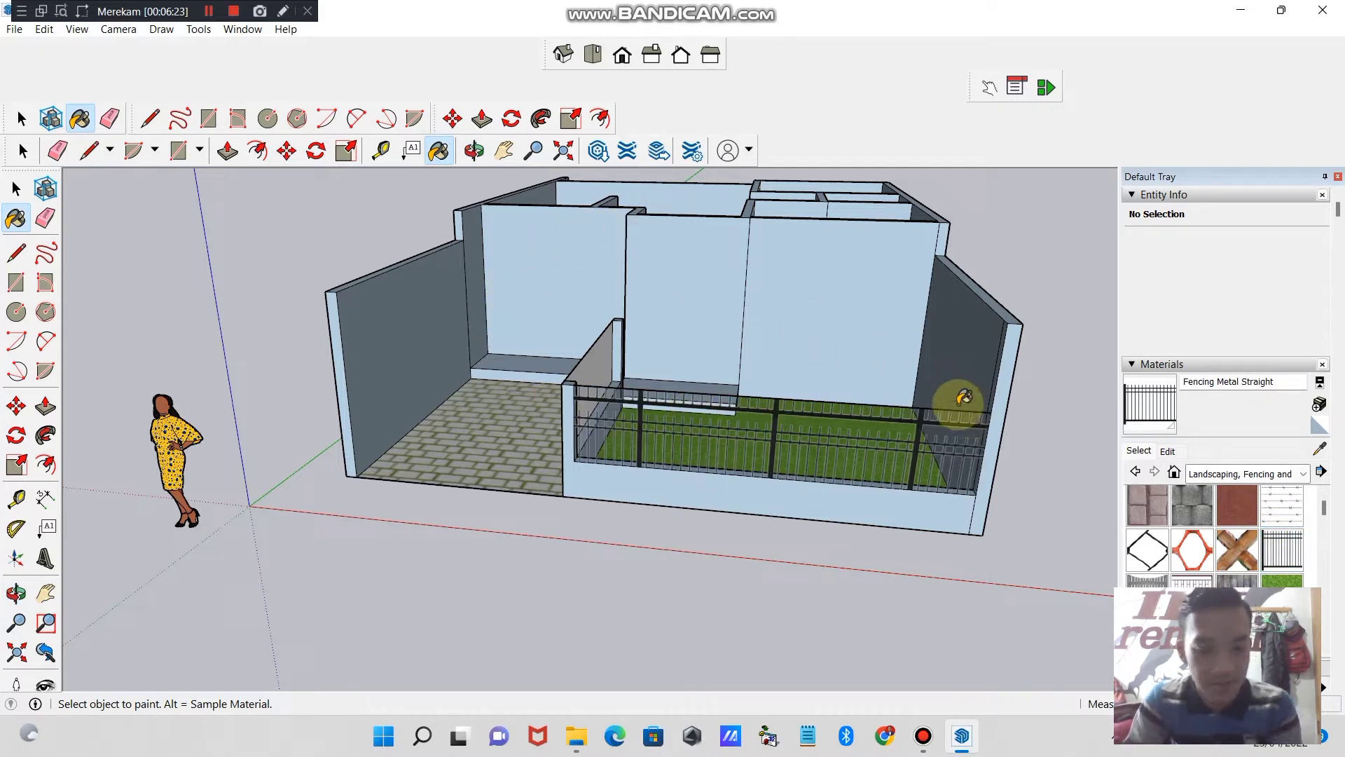
{"action": "left_click", "coordinate": [609, 359]}
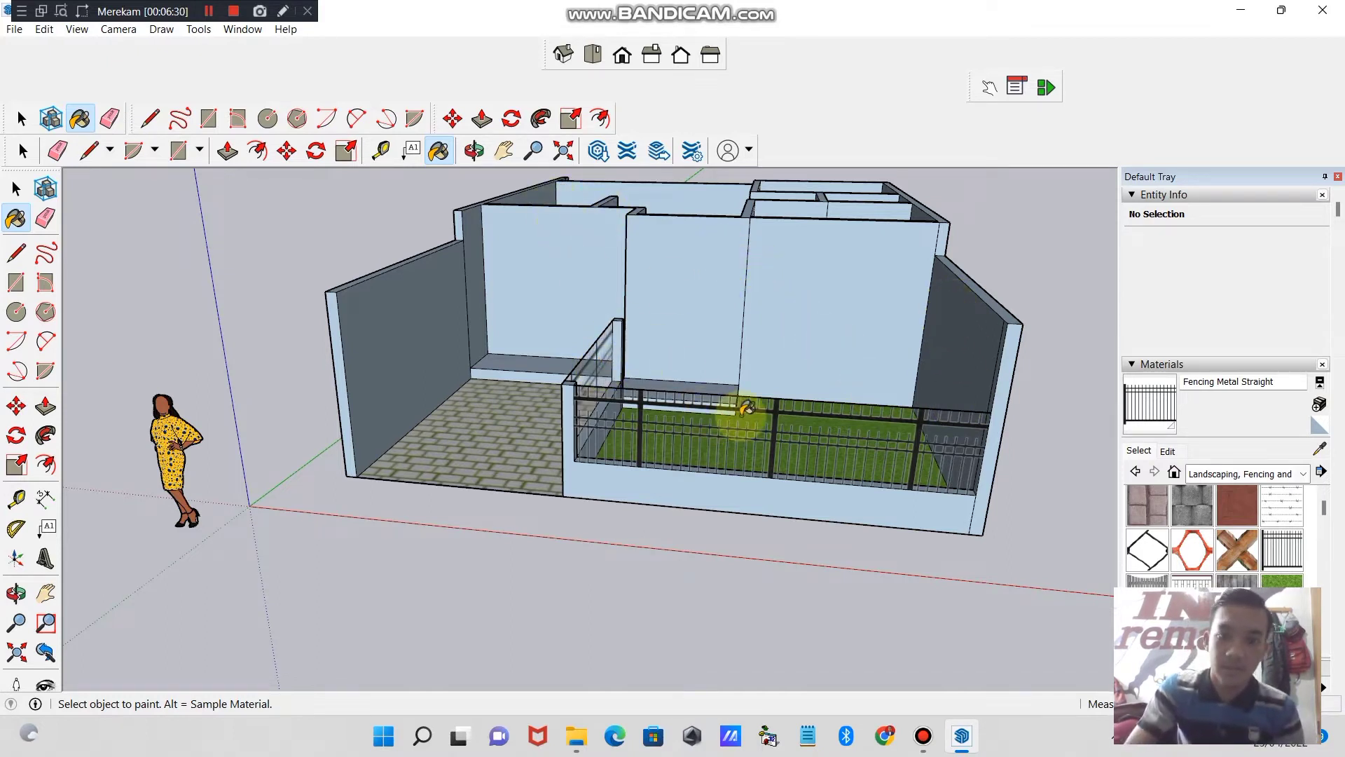
{"action": "left_click", "coordinate": [474, 149]}
{"action": "left_click_drag", "start_coordinate": [806, 378], "coordinate": [647, 379]}
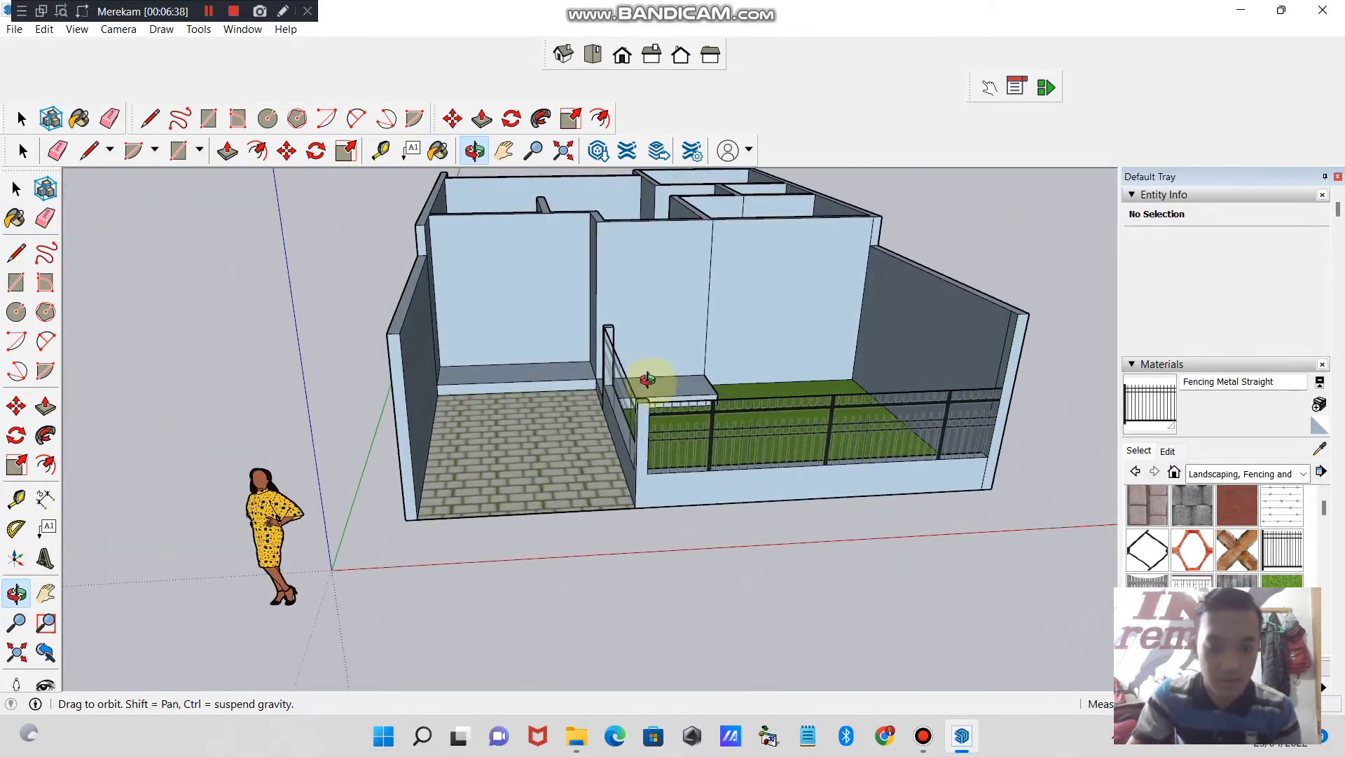
{"action": "key", "text": "ctrl+z"}
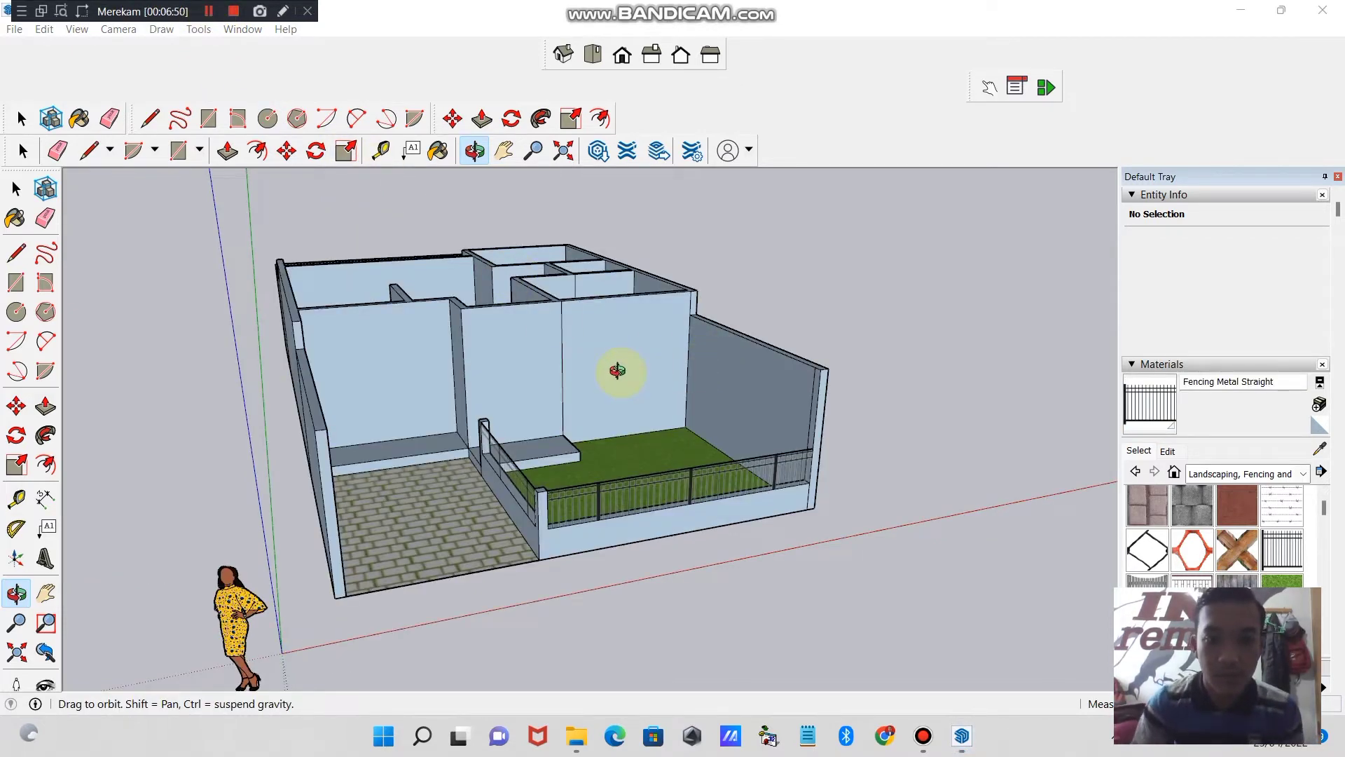
- Draw an upright rectangle of about 1.6 m² on the section of the house's front wall behind the lawn
{"action": "left_click_drag", "start_coordinate": [695, 545], "coordinate": [414, 502]}
{"action": "mouse_move", "coordinate": [531, 538]}
{"action": "left_mouse_down"}
{"action": "mouse_move", "coordinate": [729, 483]}
{"action": "mouse_move", "coordinate": [570, 448]}
{"action": "mouse_move", "coordinate": [451, 463]}
{"action": "mouse_move", "coordinate": [500, 440]}
{"action": "mouse_move", "coordinate": [456, 481]}
{"action": "mouse_move", "coordinate": [498, 535]}
{"action": "mouse_move", "coordinate": [538, 480]}
{"action": "mouse_move", "coordinate": [592, 444]}
{"action": "left_mouse_up"}
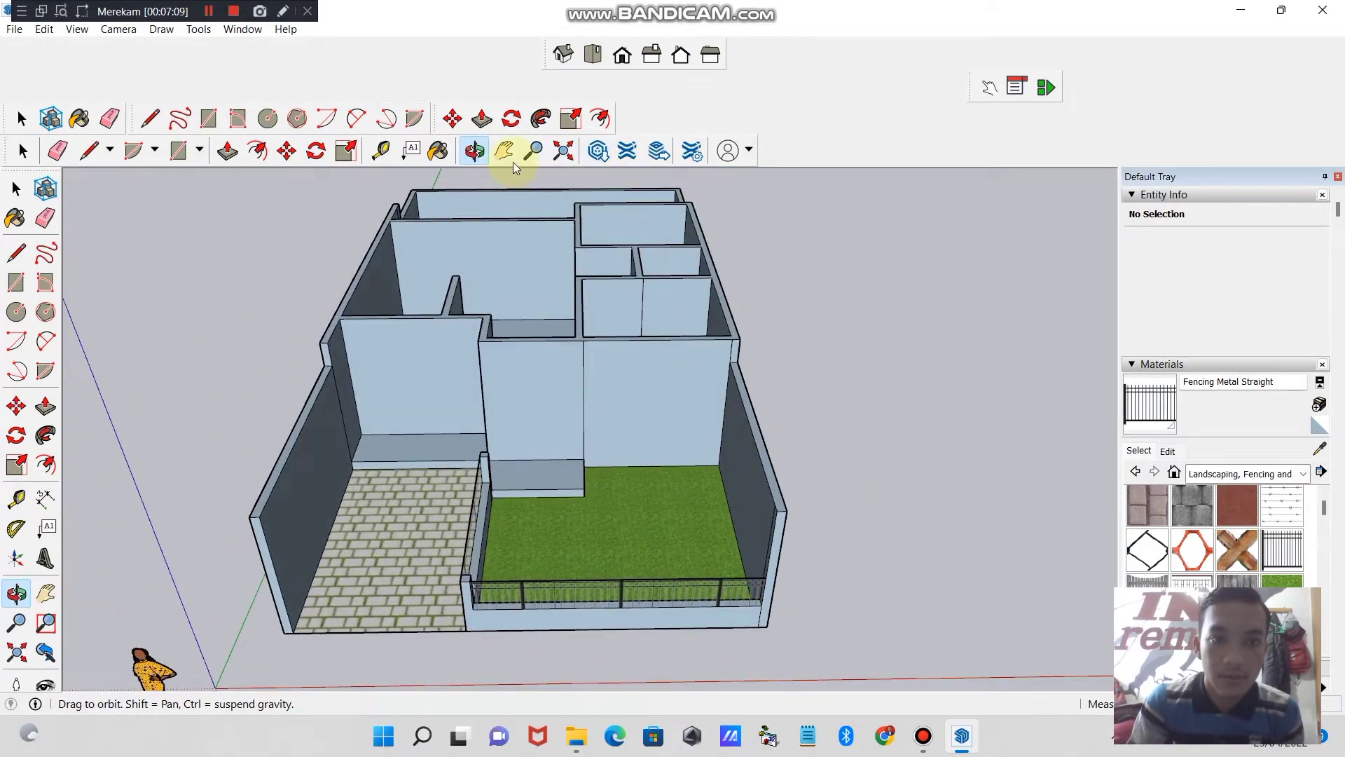
{"action": "left_click", "coordinate": [533, 150]}
{"action": "scroll", "coordinate": [615, 400], "scroll_direction": "up", "scroll_amount": 5}
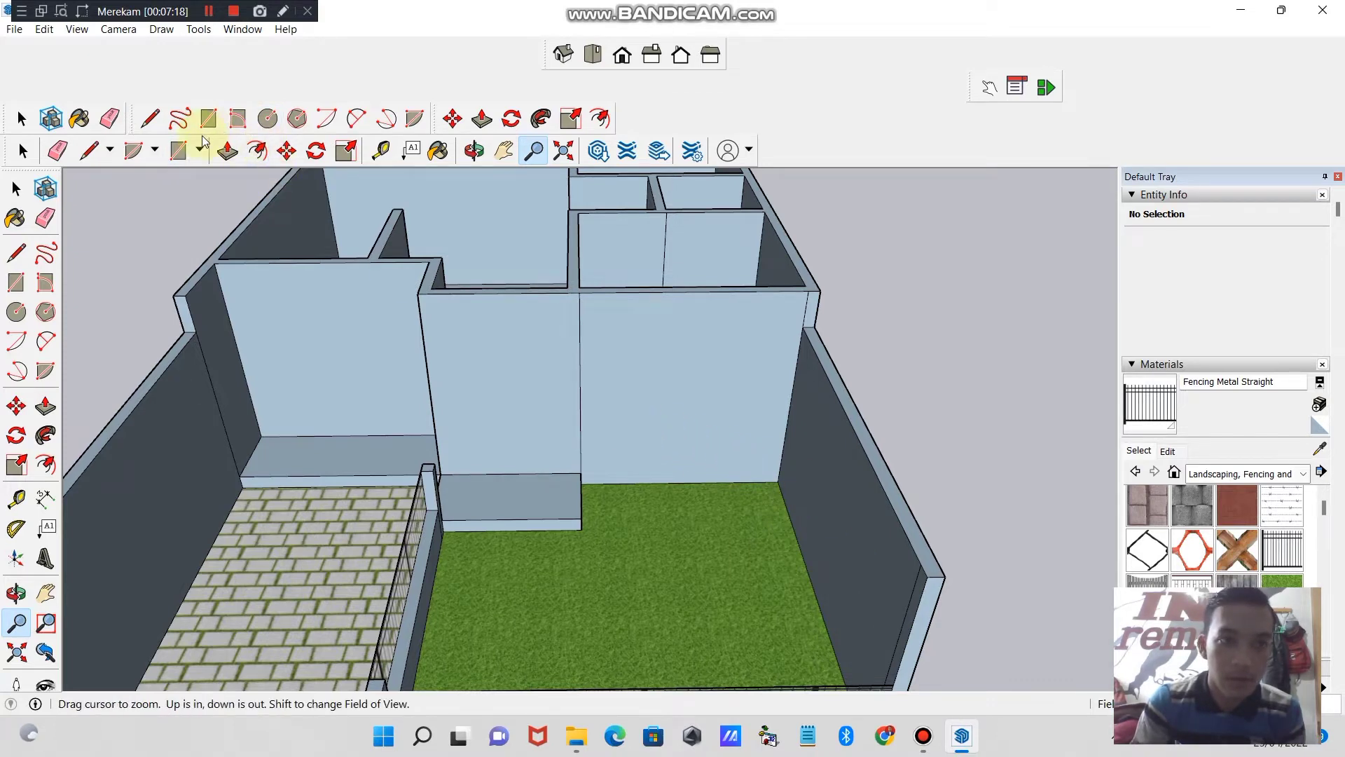
{"action": "left_click", "coordinate": [177, 149]}
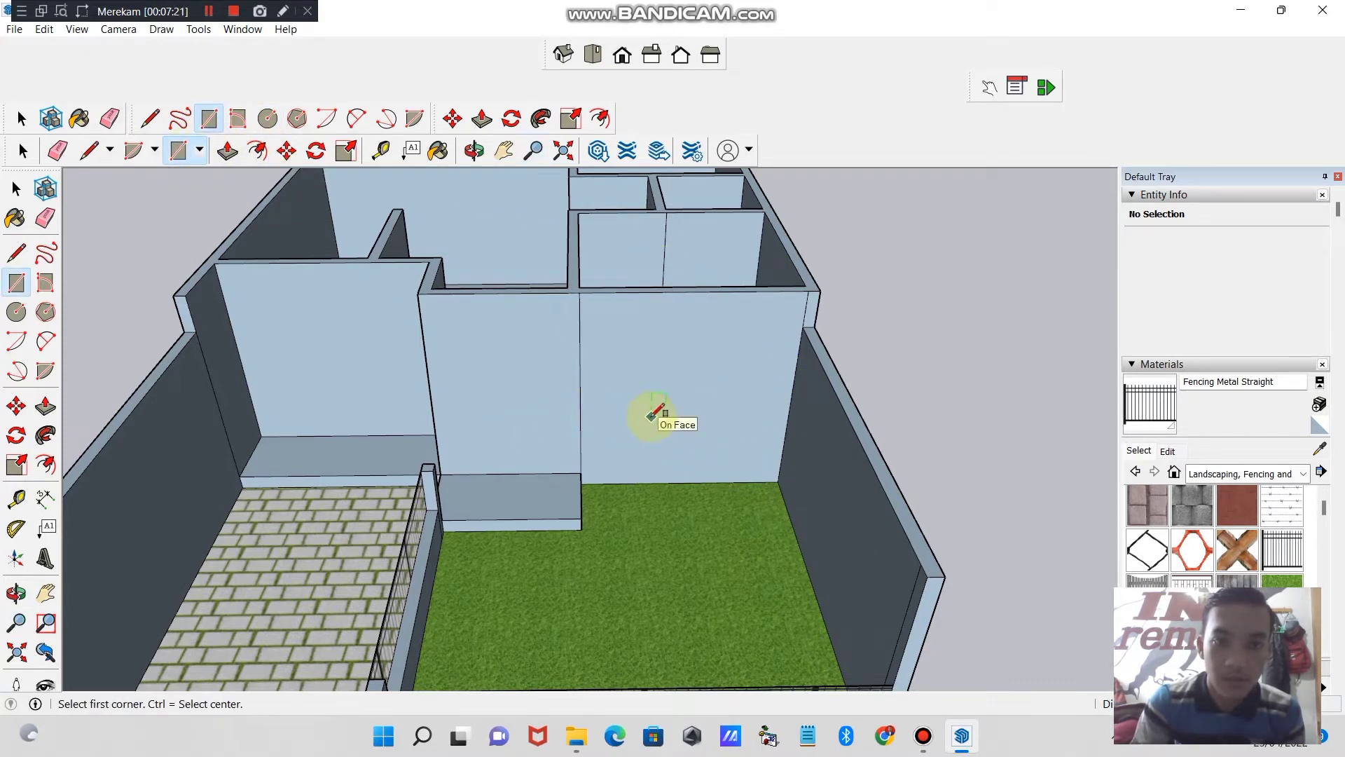
{"action": "left_click", "coordinate": [629, 437]}
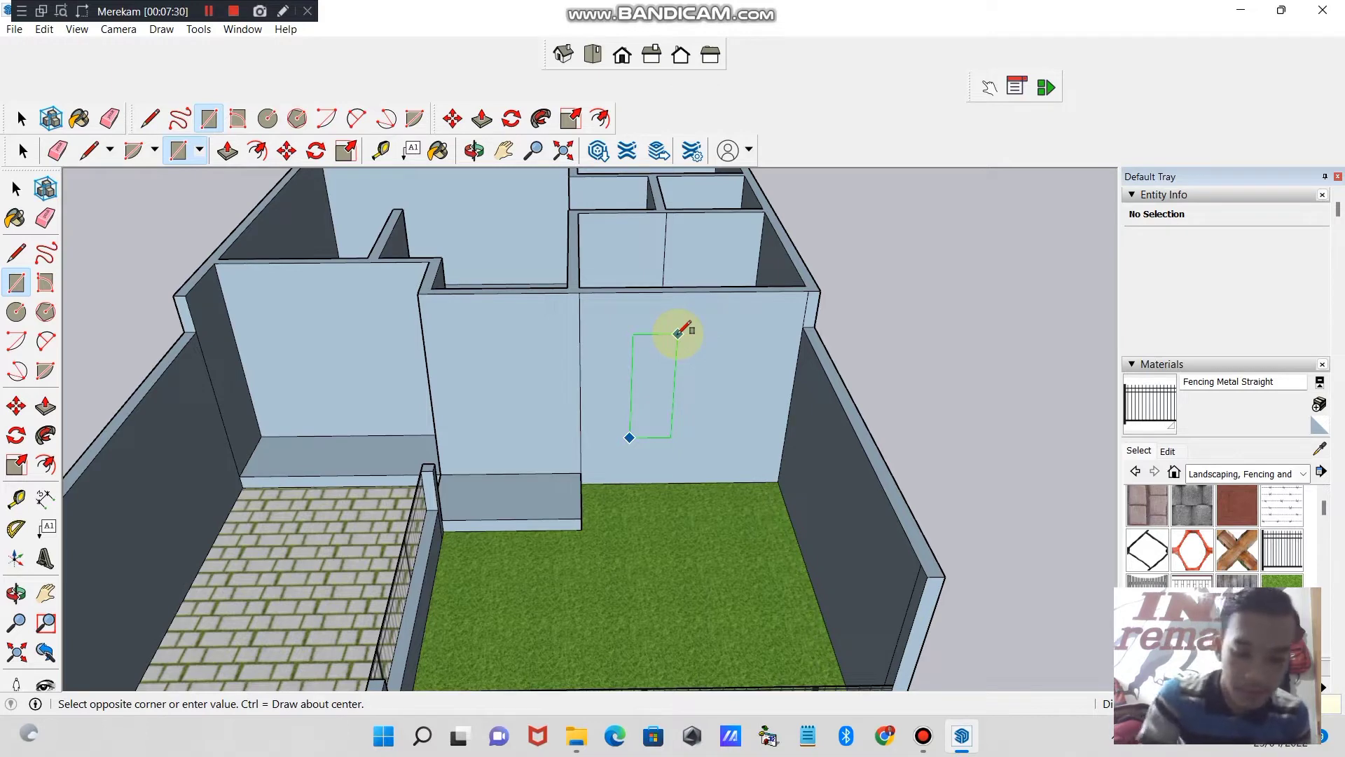
{"action": "key", "text": "Return"}
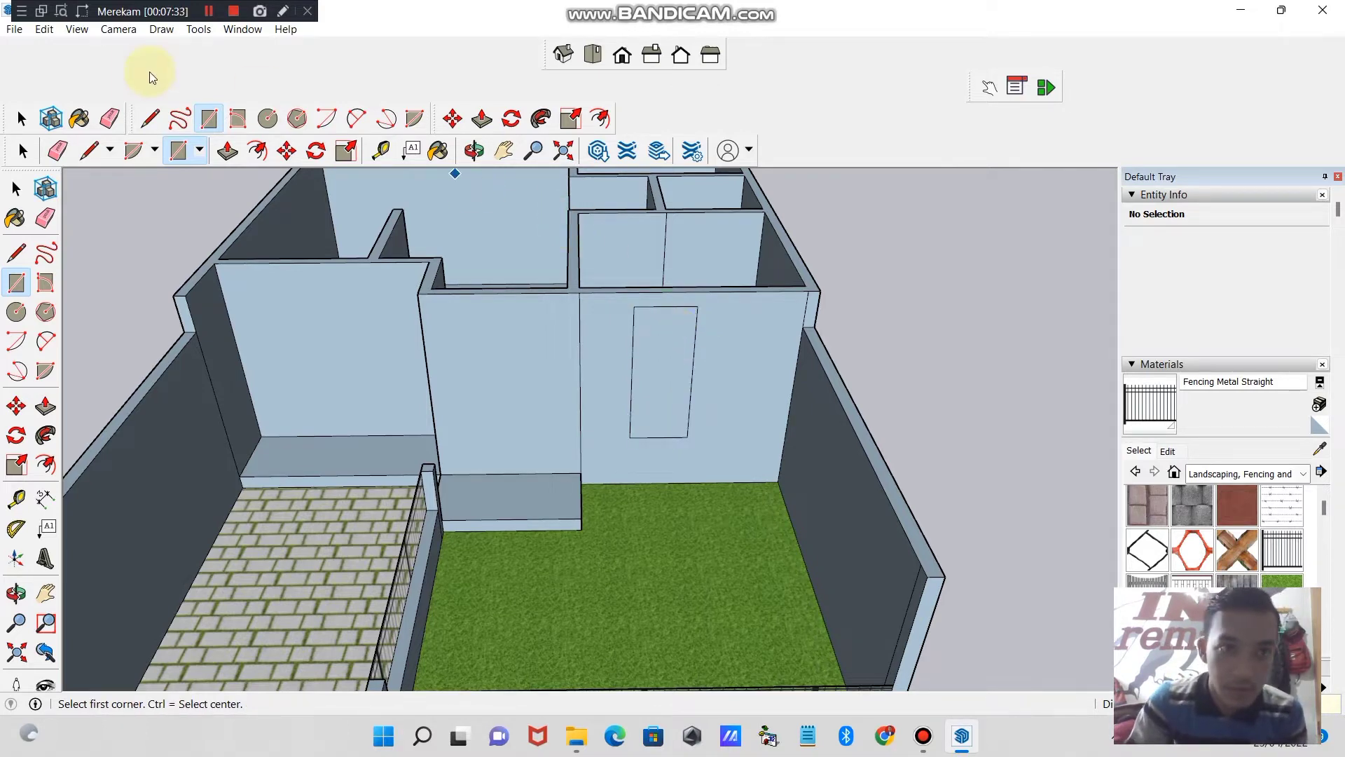
- Move the upright rectangle sideways along the front wall, closer to the boundary wall beside the lawn
{"action": "left_click", "coordinate": [286, 151]}
{"action": "left_click", "coordinate": [661, 348]}
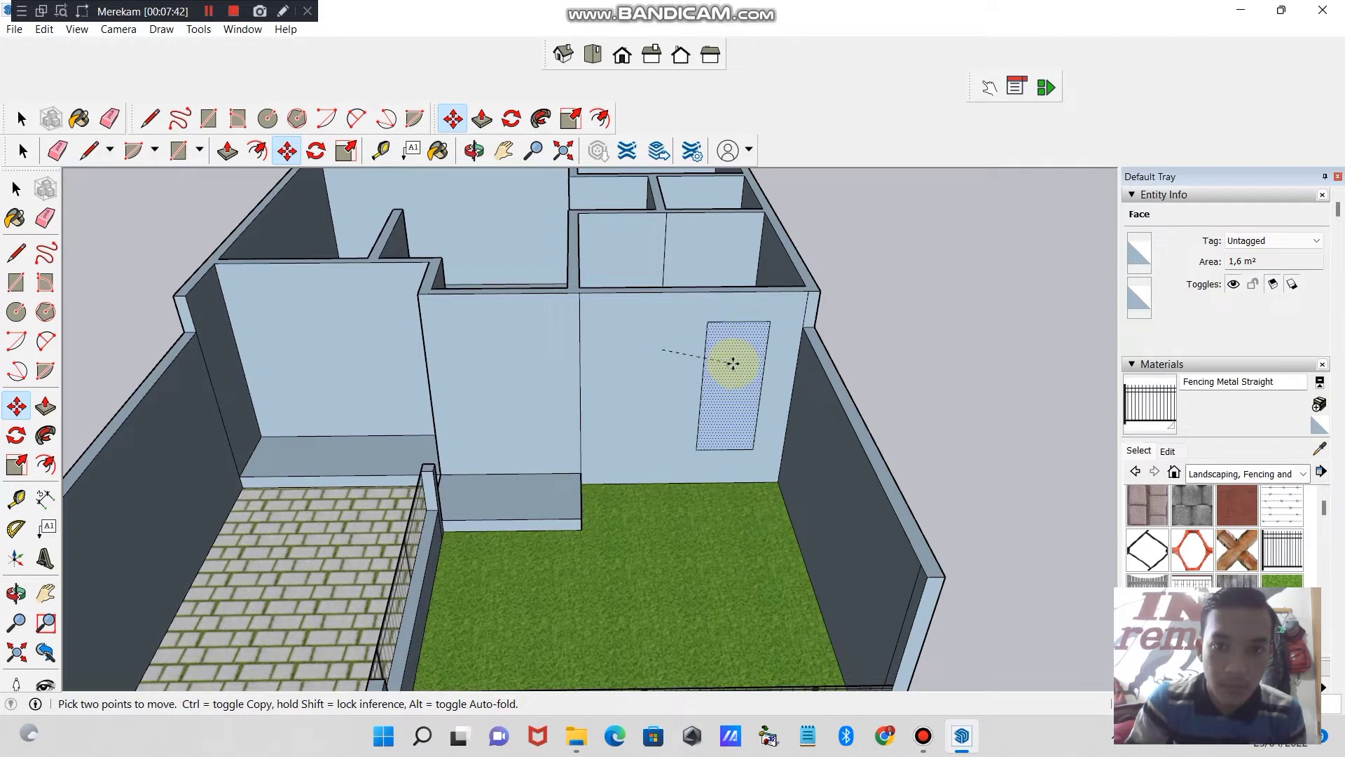
{"action": "left_click", "coordinate": [733, 360]}
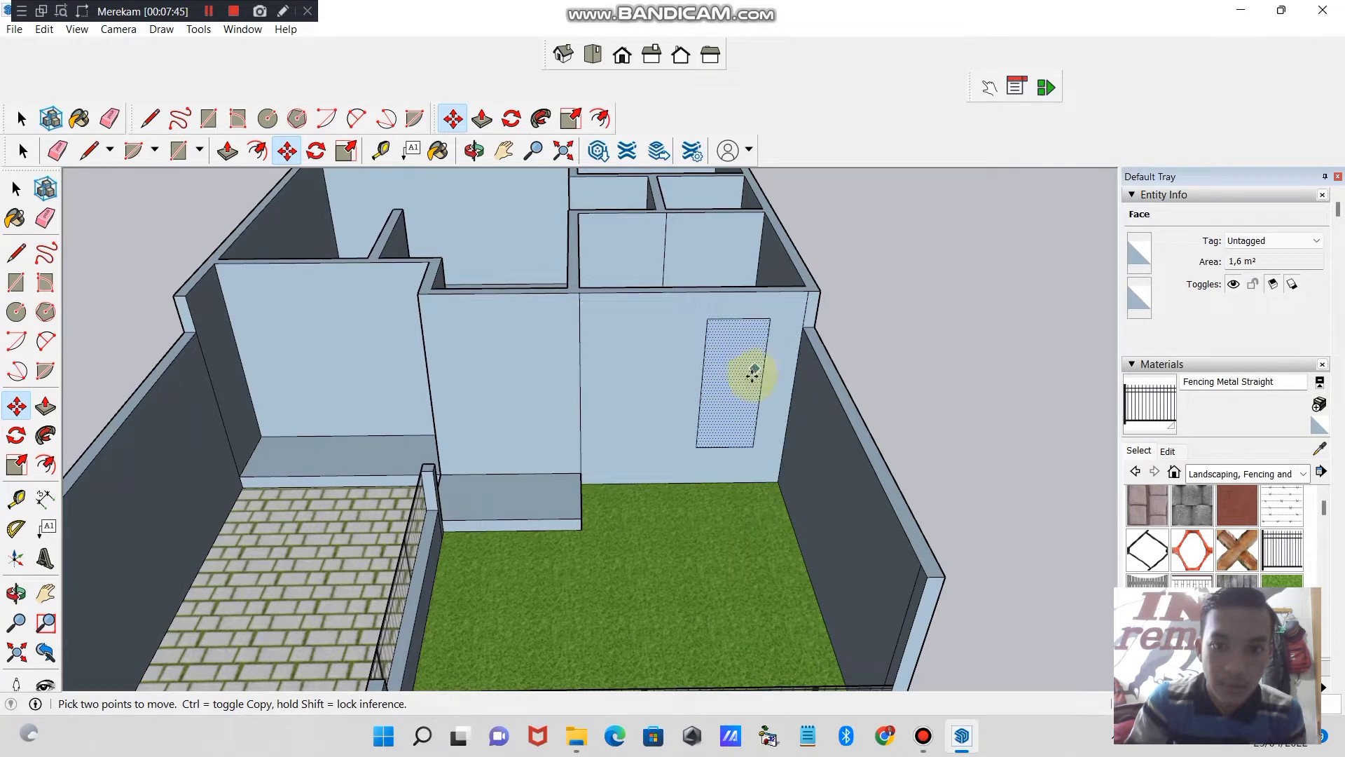
{"action": "left_click", "coordinate": [95, 193]}
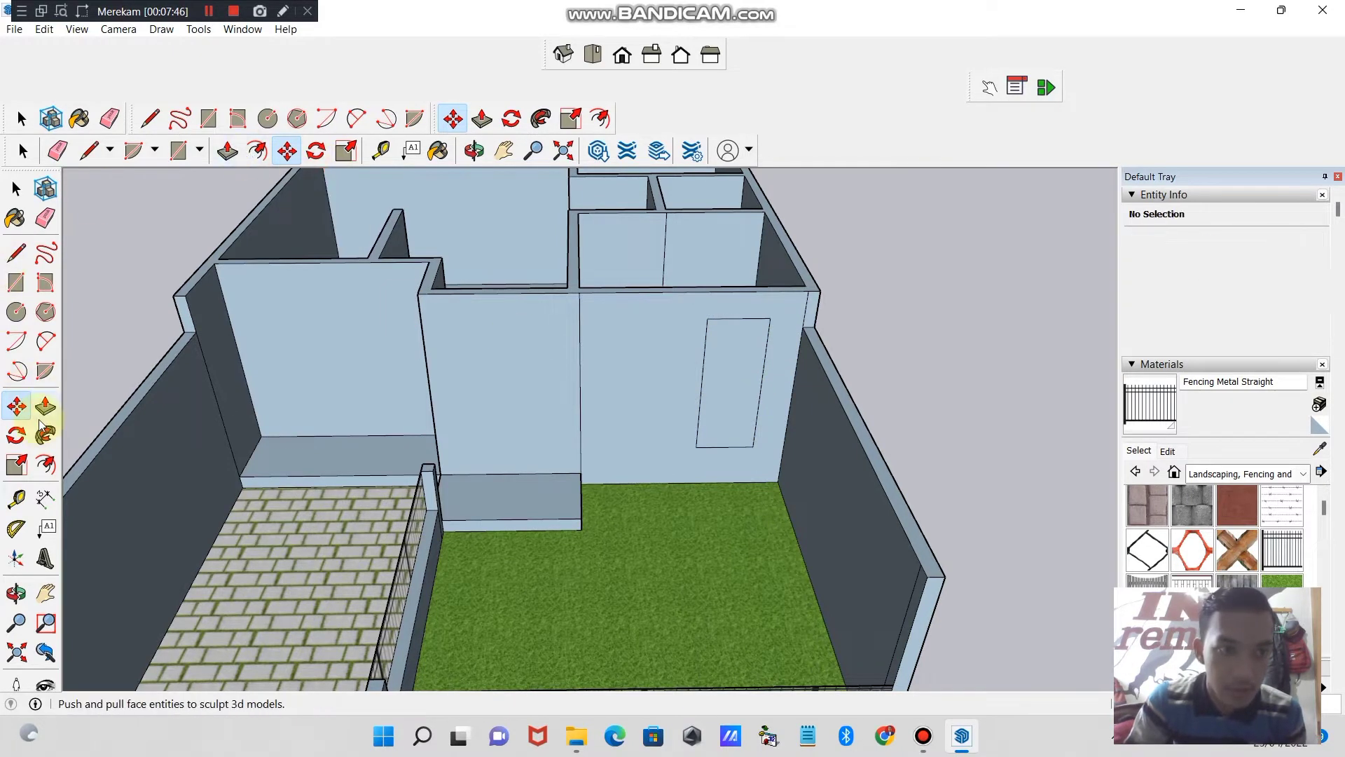
- Offset the outline of the upright rectangle behind the lawn slightly inward to form a narrow window frame
{"action": "left_click", "coordinate": [46, 475]}
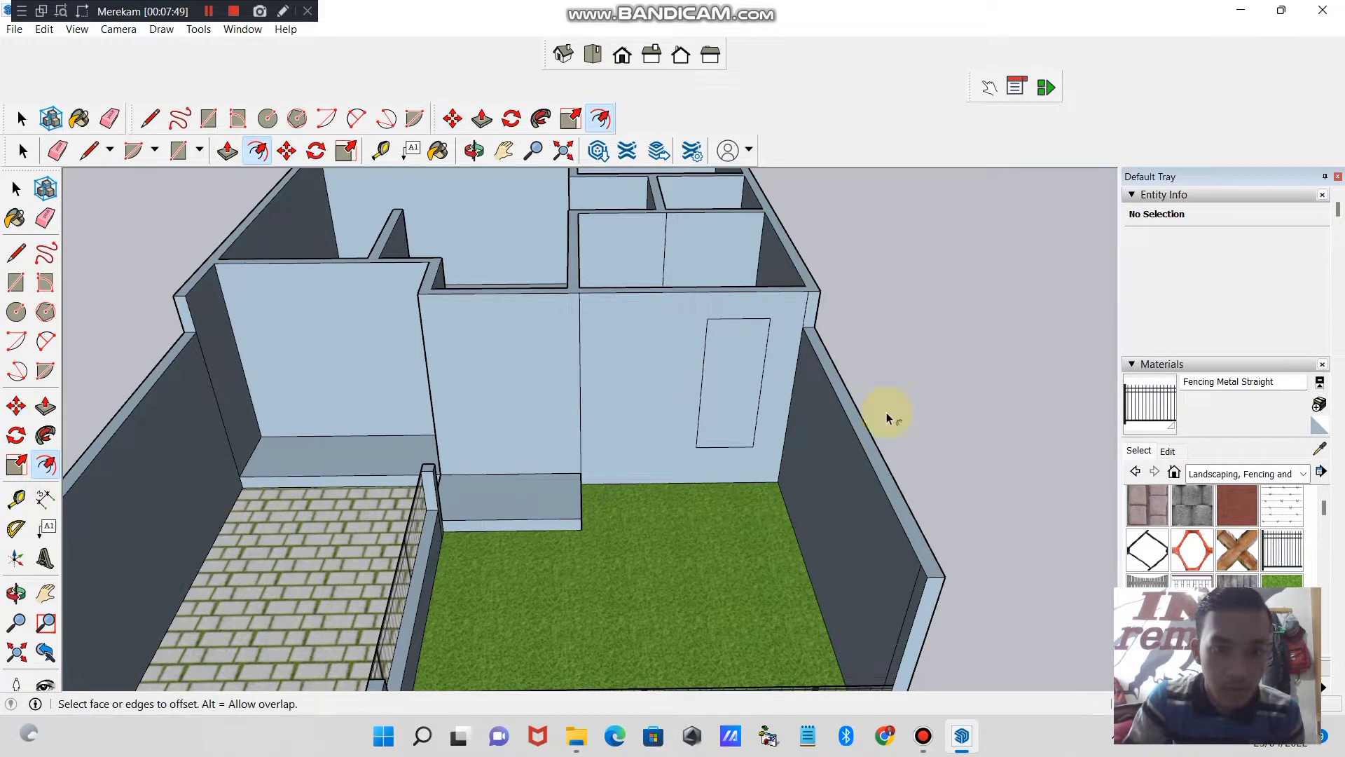
{"action": "left_click", "coordinate": [737, 389]}
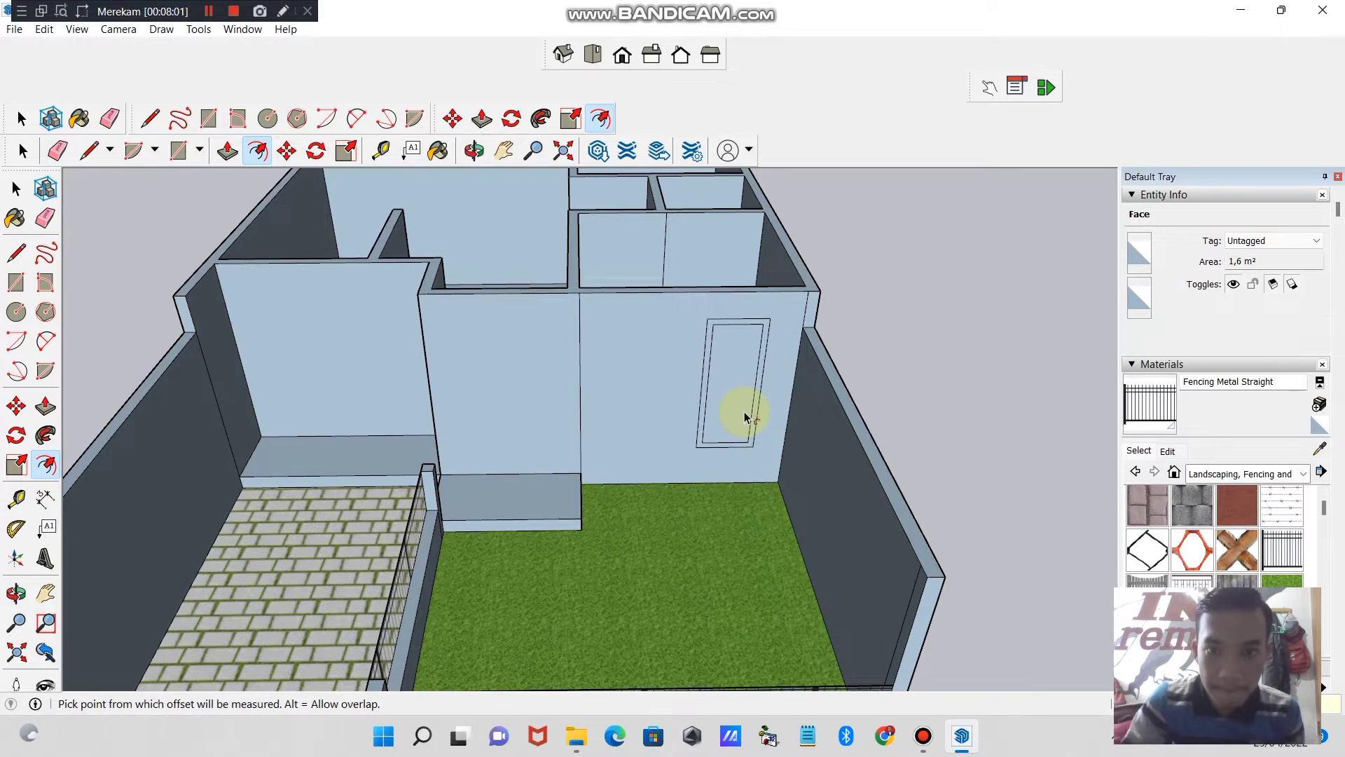
{"action": "left_click", "coordinate": [744, 411]}
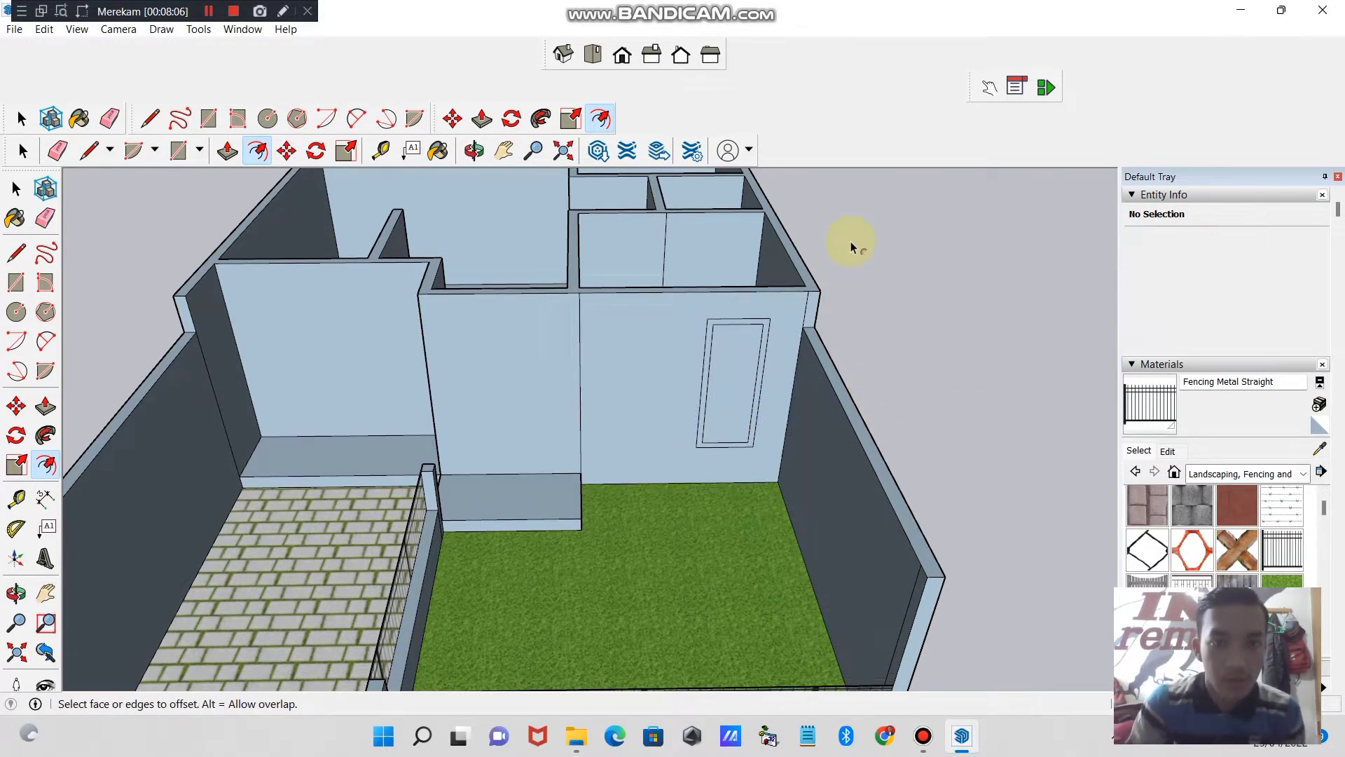
- Push the inner face of the framed rectangle through the front wall behind the lawn to cut a window opening
{"action": "left_click", "coordinate": [406, 218]}
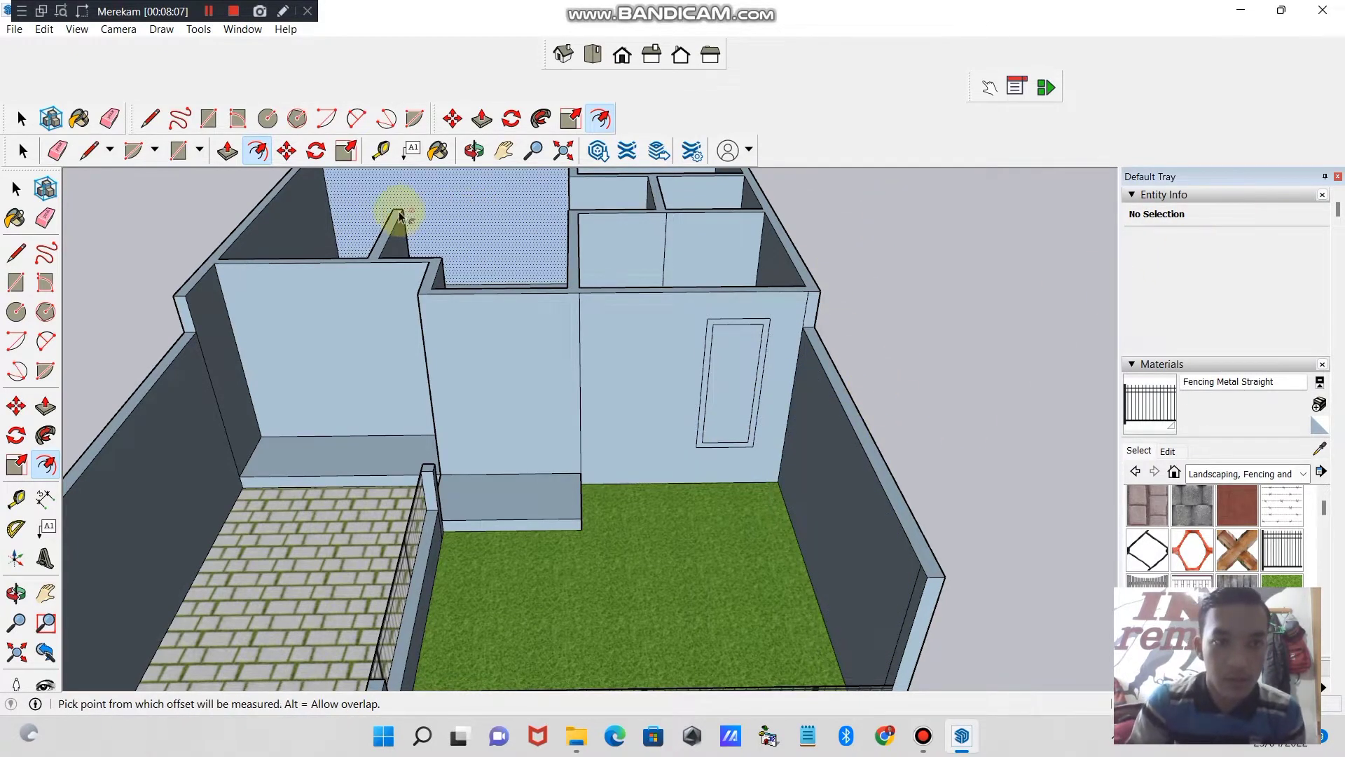
{"action": "left_click", "coordinate": [227, 152]}
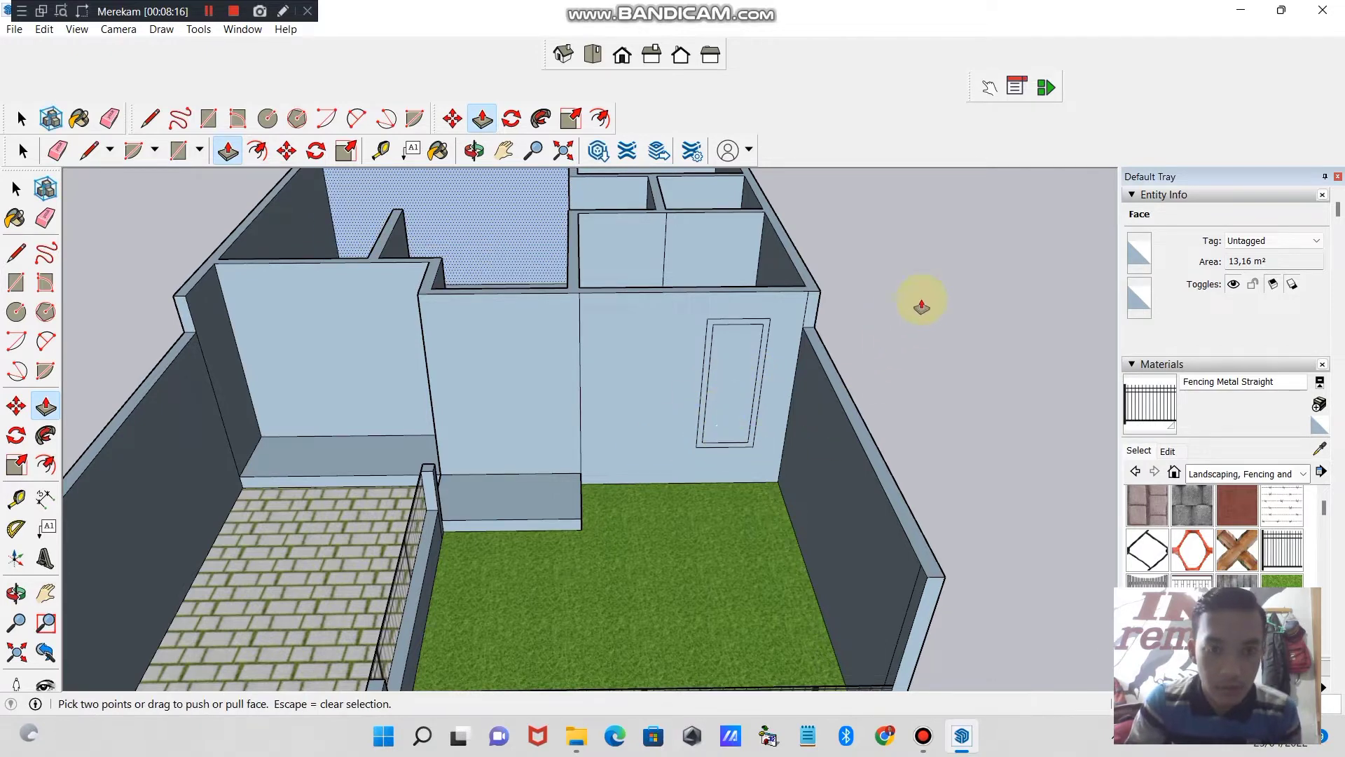
{"action": "key", "text": "Escape"}
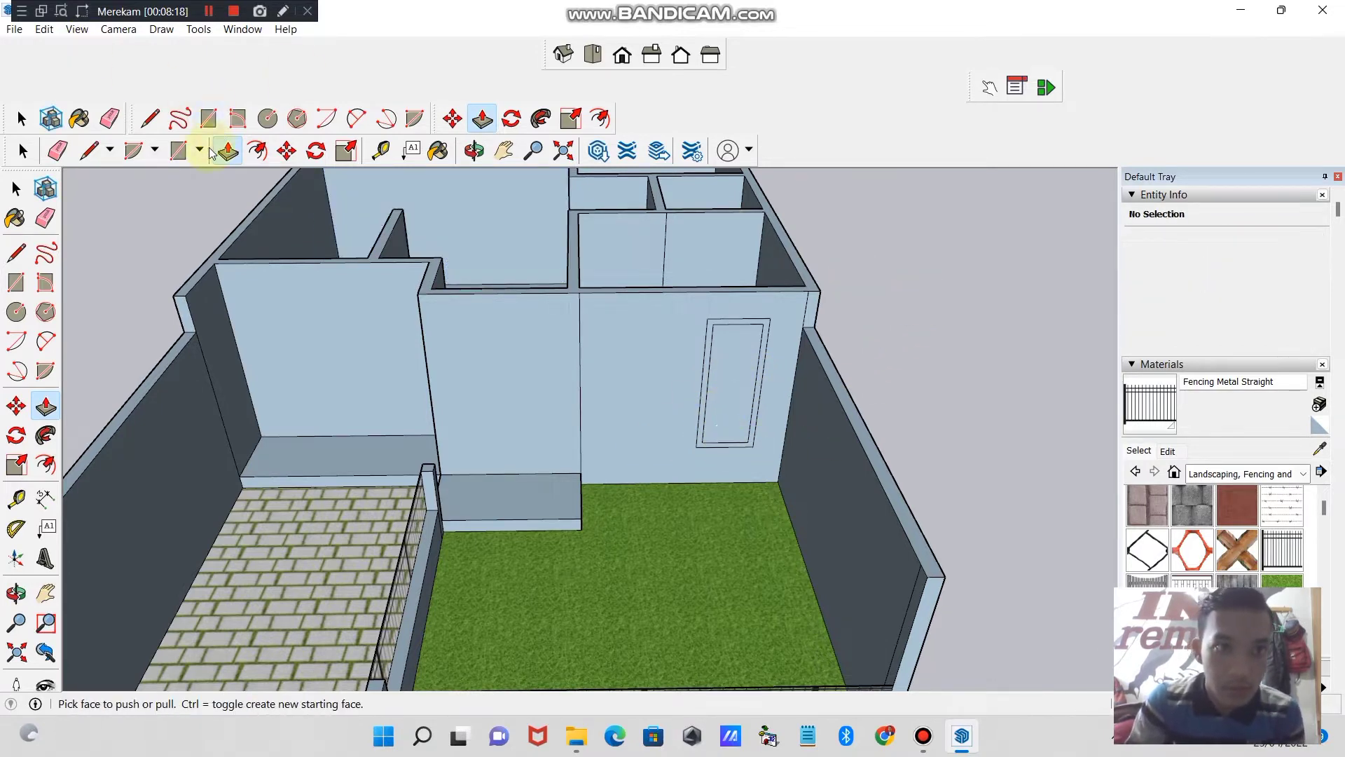
{"action": "left_click", "coordinate": [22, 119]}
{"action": "left_click", "coordinate": [225, 152]}
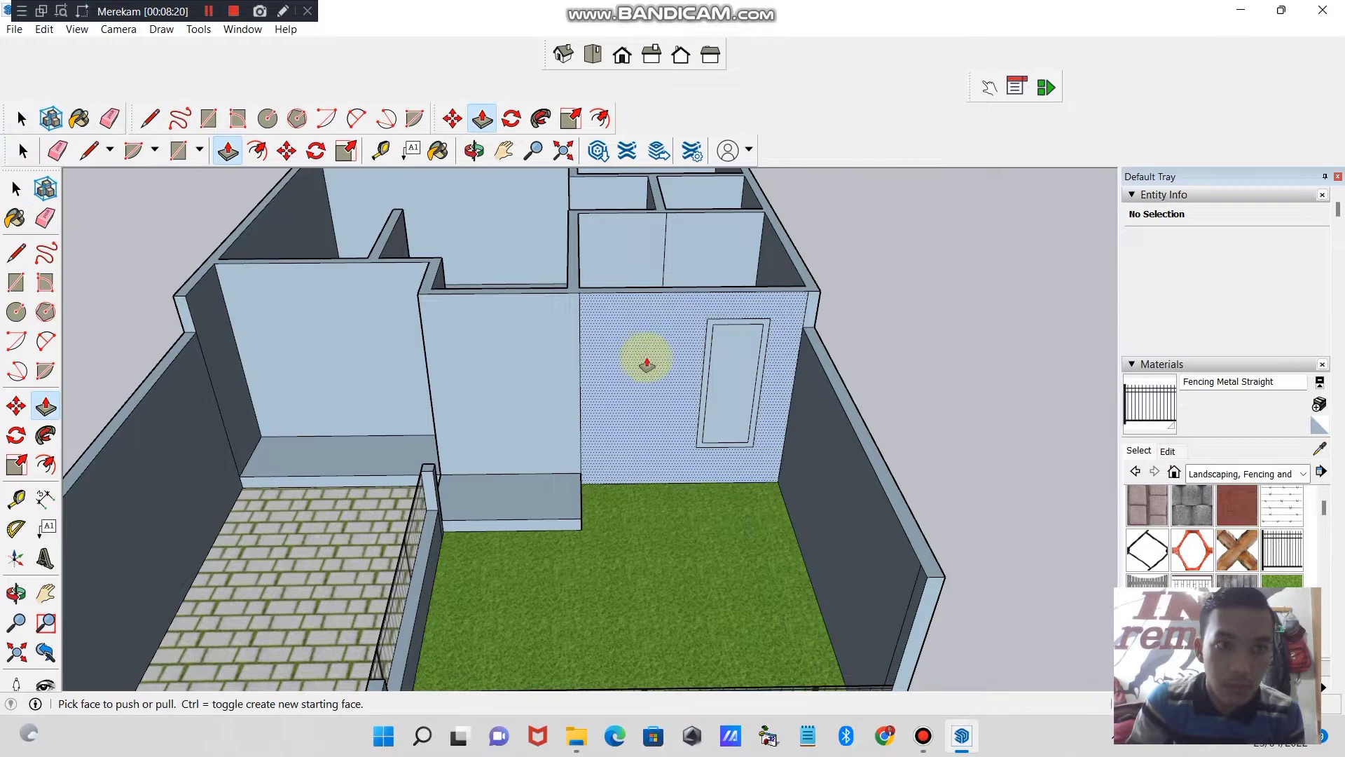
{"action": "left_click", "coordinate": [734, 365]}
{"action": "left_click", "coordinate": [736, 363]}
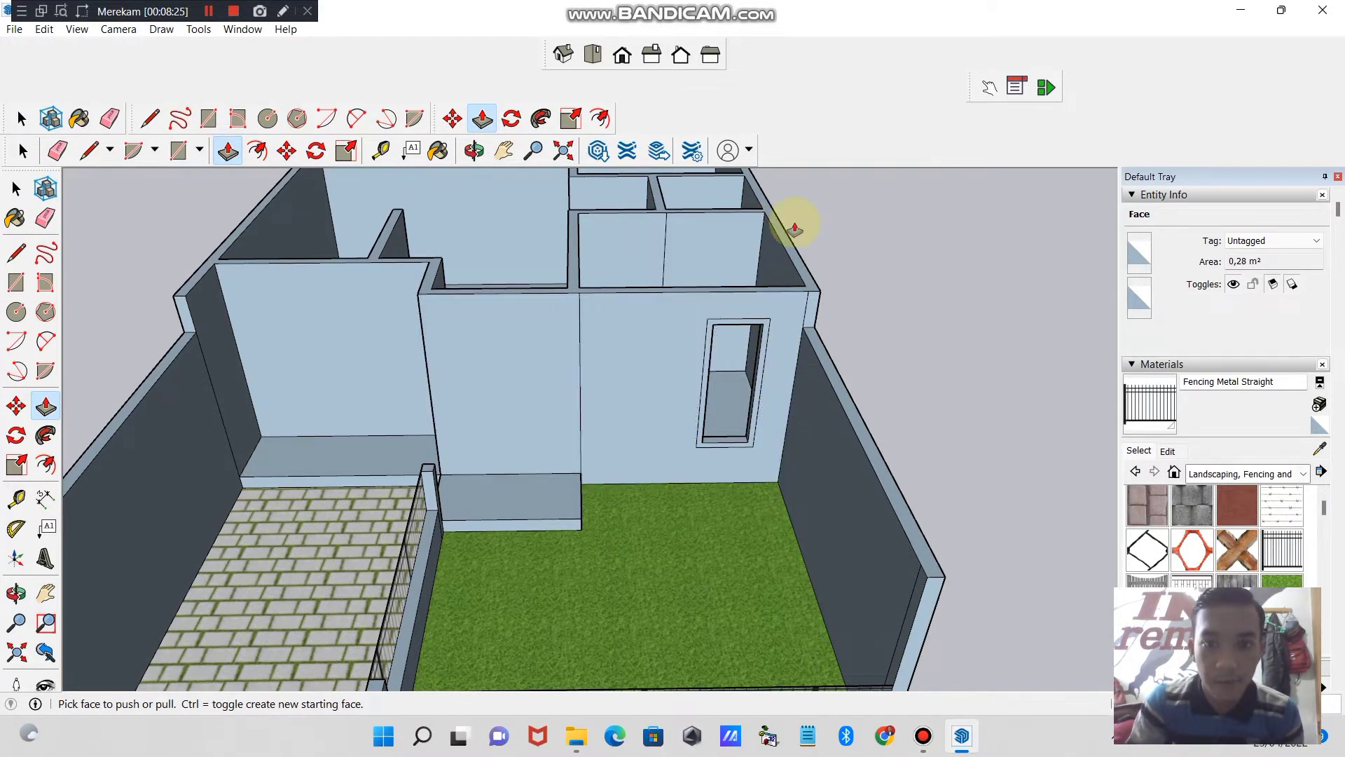
- Draw an upright rectangle of about 1.6 m² on the section of the front wall behind the paved area
{"action": "middle_click_drag", "start_coordinate": [452, 188], "coordinate": [402, 390]}
{"action": "middle_click_drag", "start_coordinate": [744, 343], "coordinate": [411, 400]}
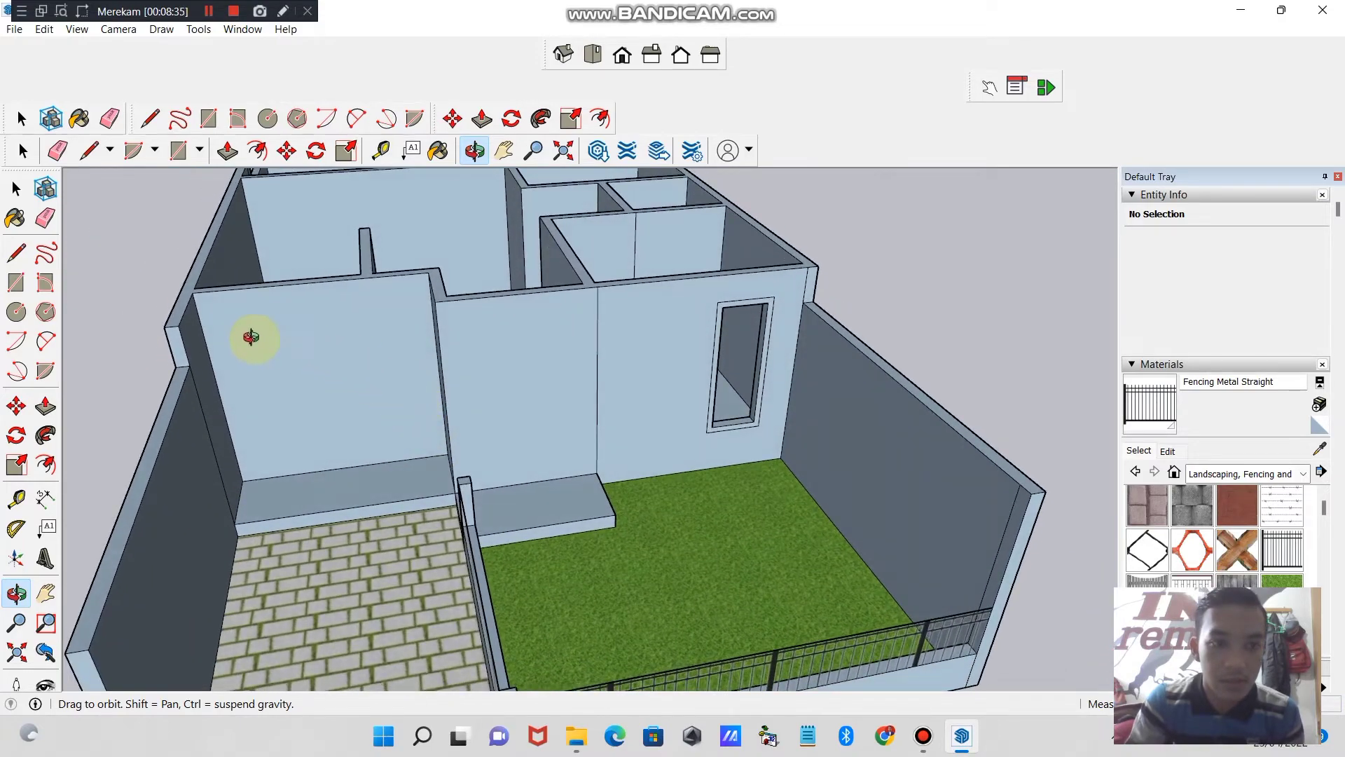
{"action": "left_click", "coordinate": [178, 151]}
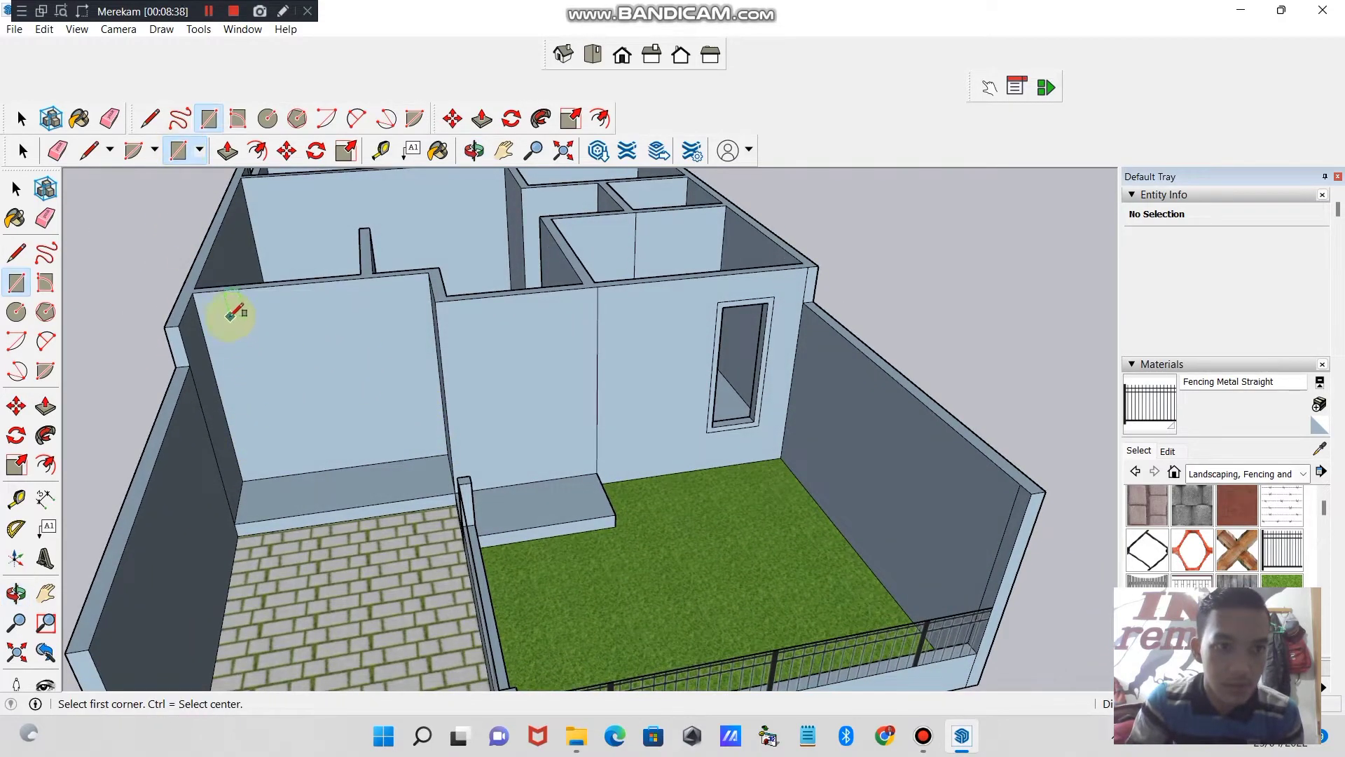
{"action": "left_click", "coordinate": [229, 316]}
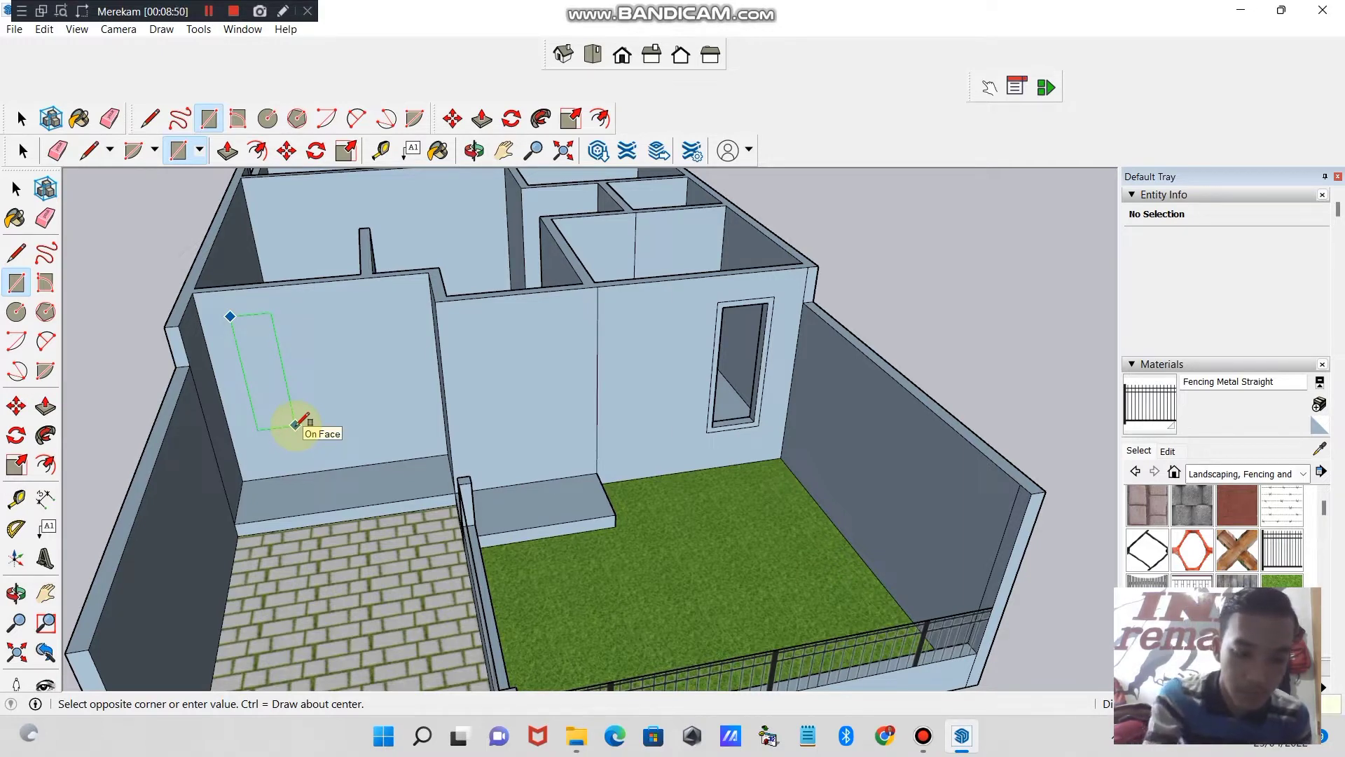
{"action": "key", "text": "Return"}
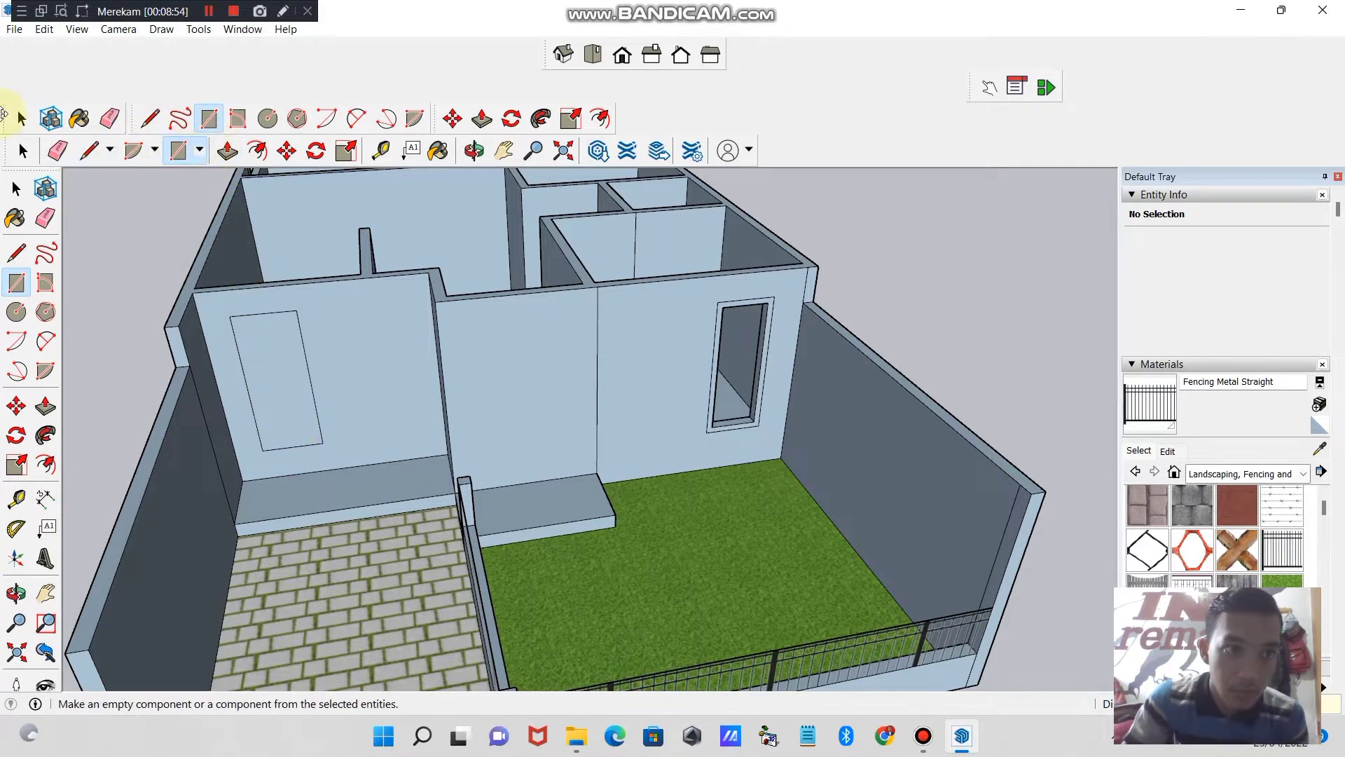
- Try moving the new rectangle closer to the outer wall corner, and undo both the move and the rectangle
{"action": "left_click", "coordinate": [286, 151]}
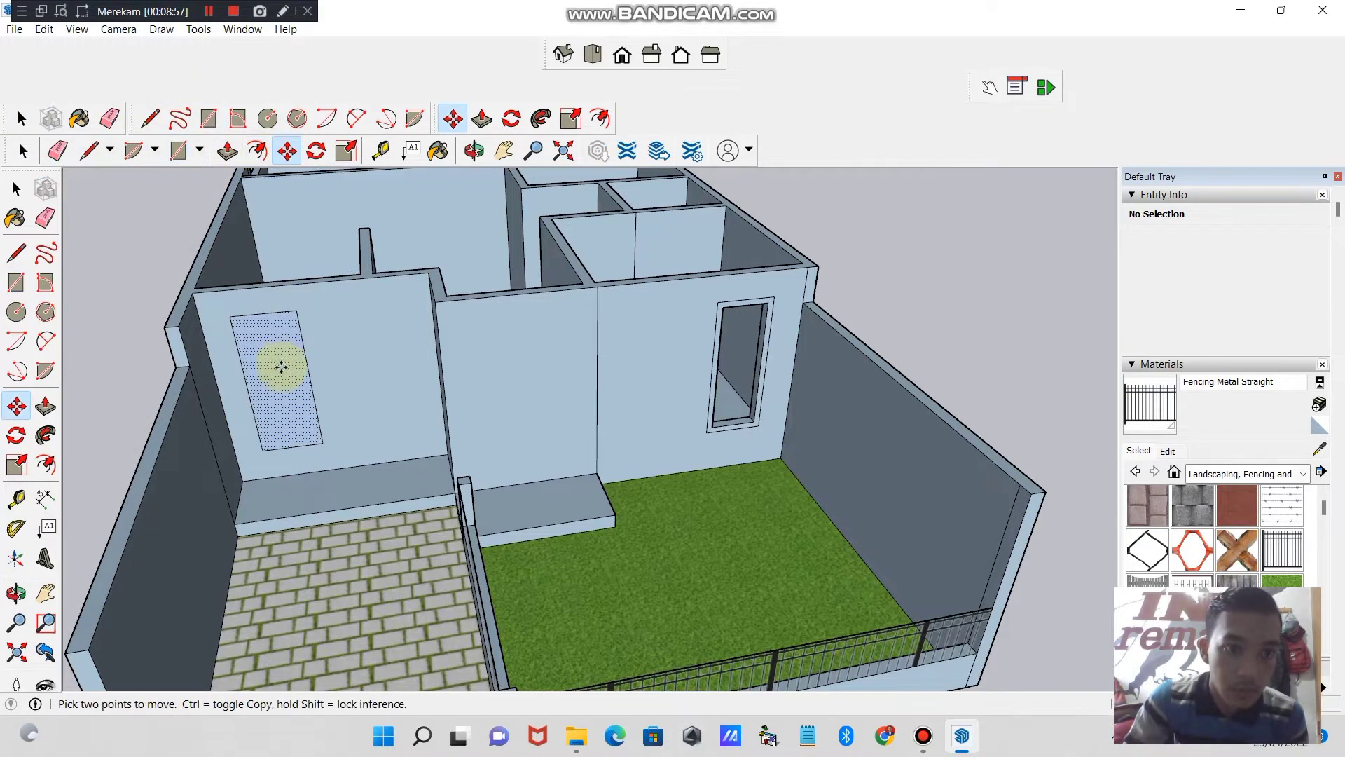
{"action": "left_click", "coordinate": [281, 366]}
{"action": "left_click", "coordinate": [262, 357]}
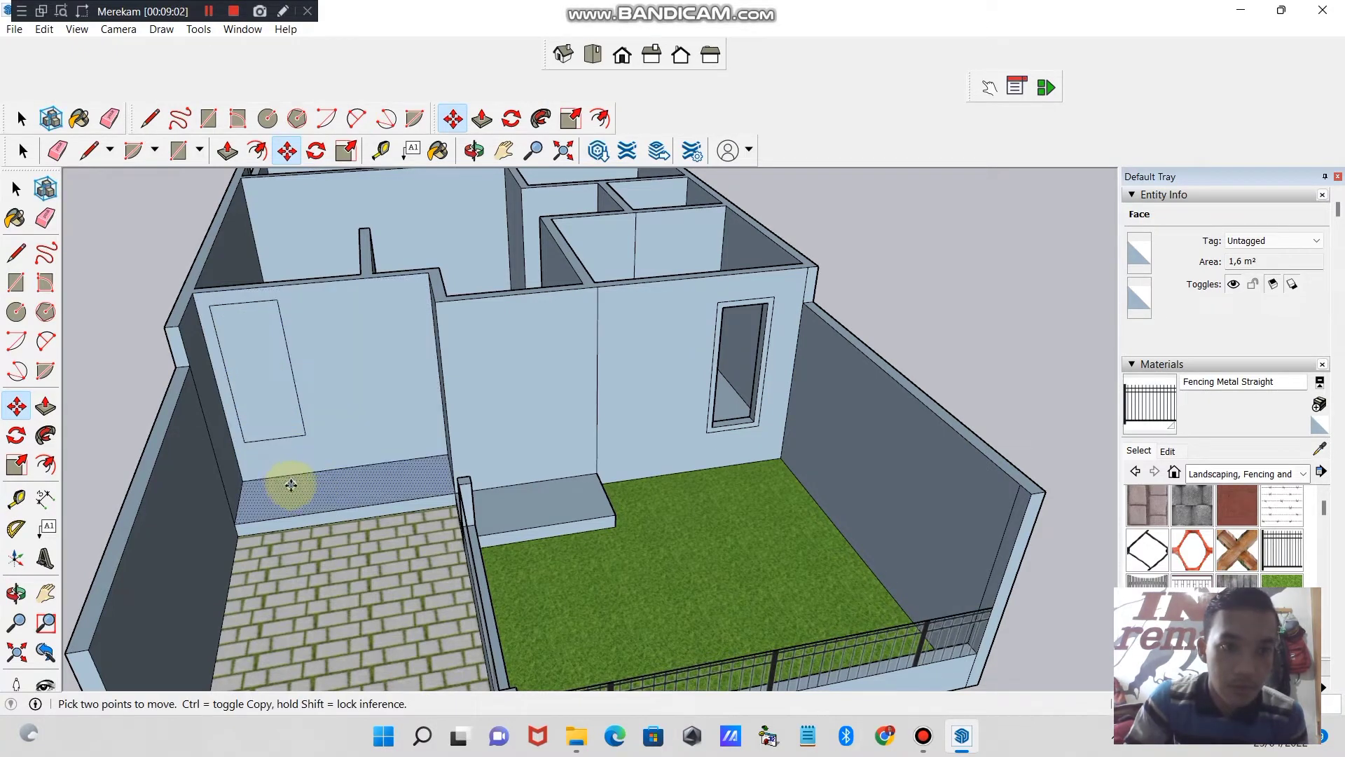
{"action": "key", "text": "ctrl+z"}
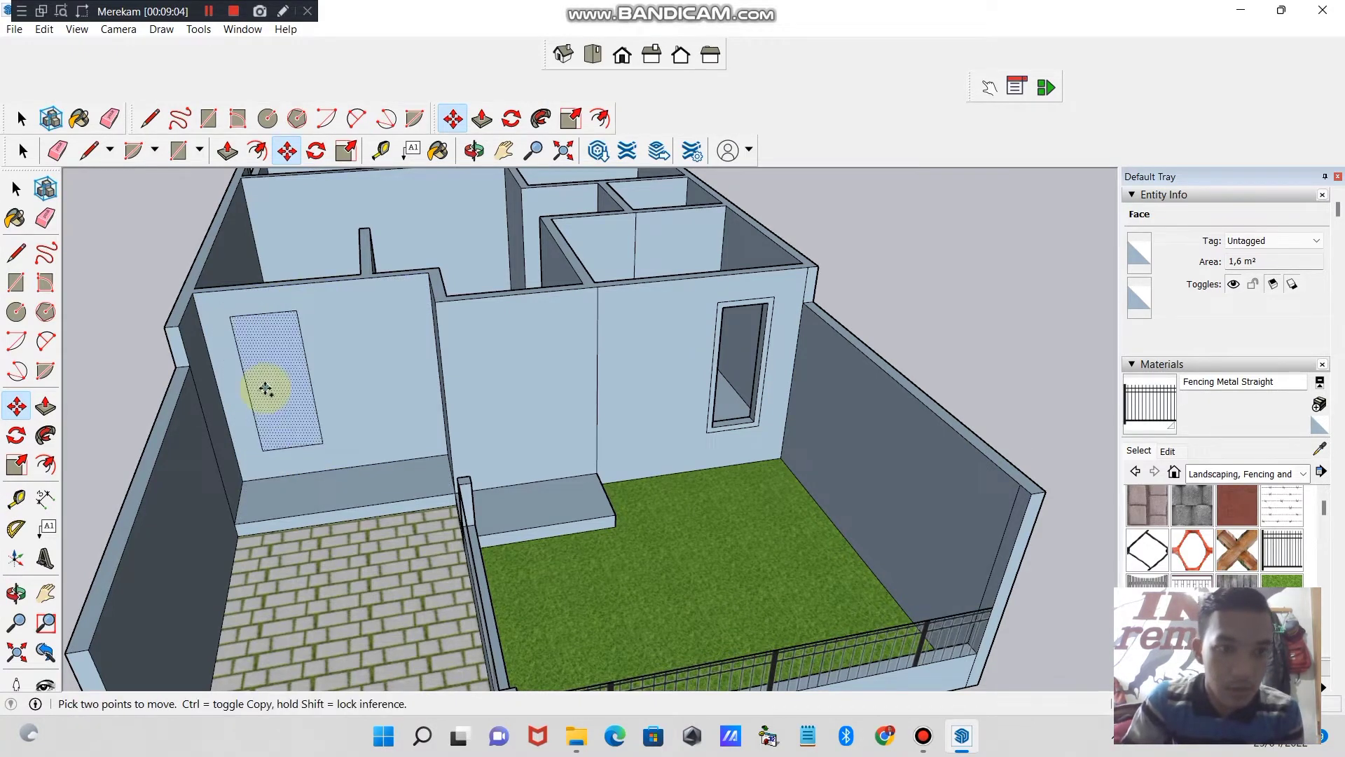
{"action": "key", "text": "ctrl+z"}
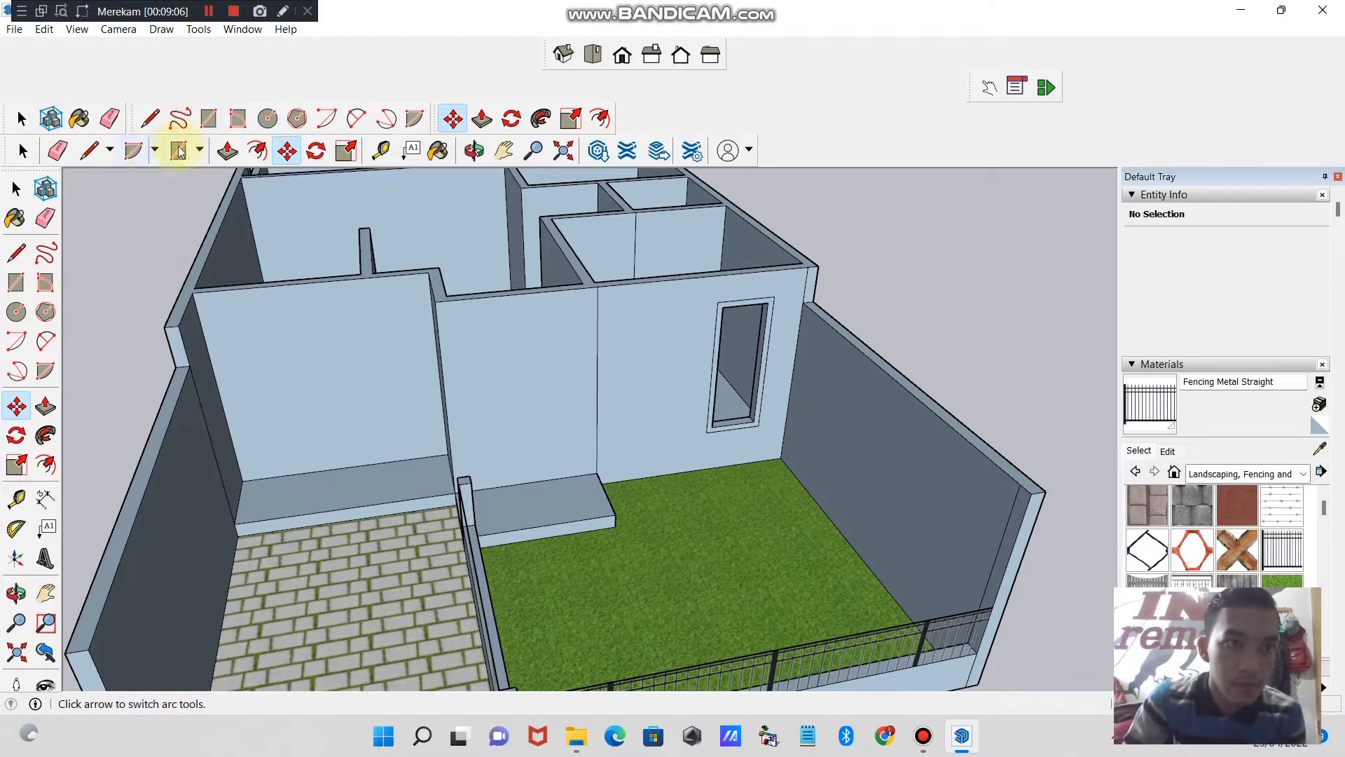
- Draw an upright rectangle of about 1.4 m² near the outer corner of the front wall behind the paved area
{"action": "left_click", "coordinate": [178, 150]}
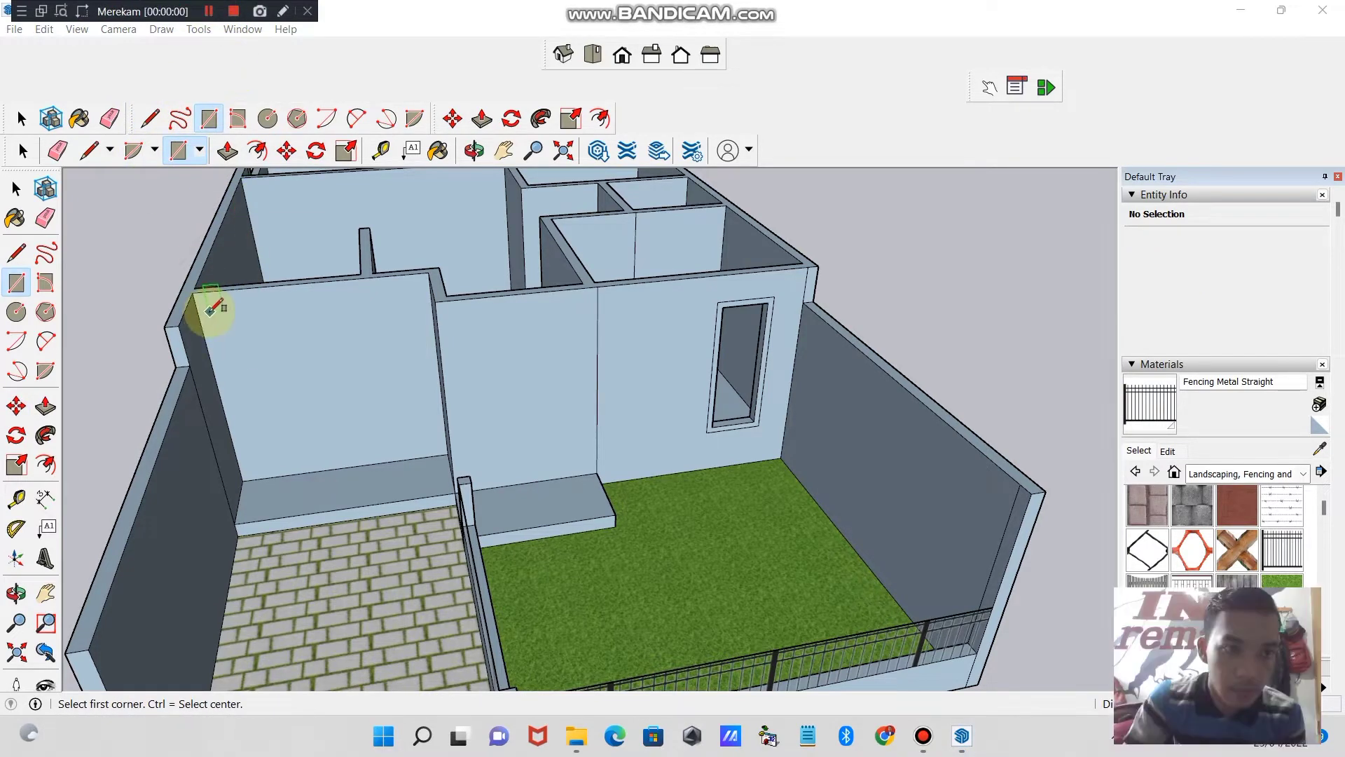
{"action": "left_click", "coordinate": [209, 311]}
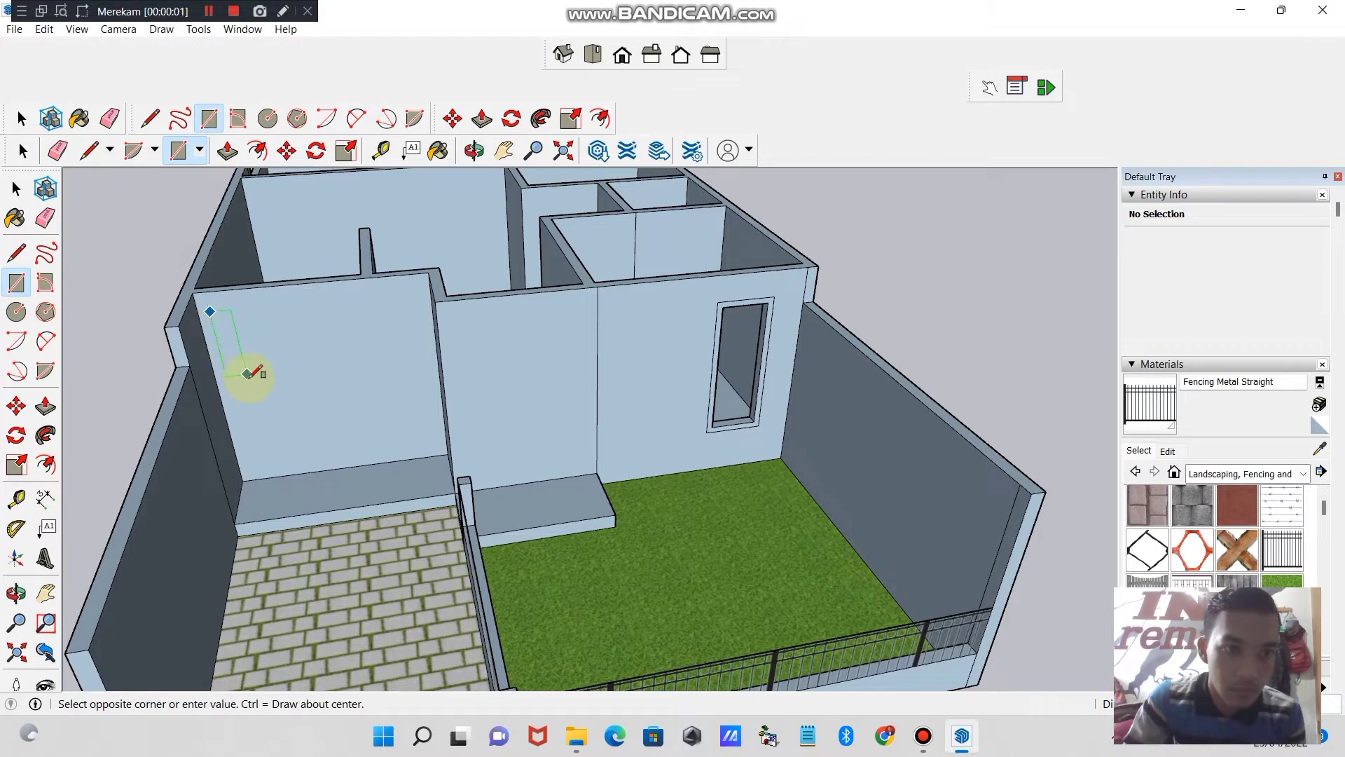
{"action": "left_click", "coordinate": [295, 438]}
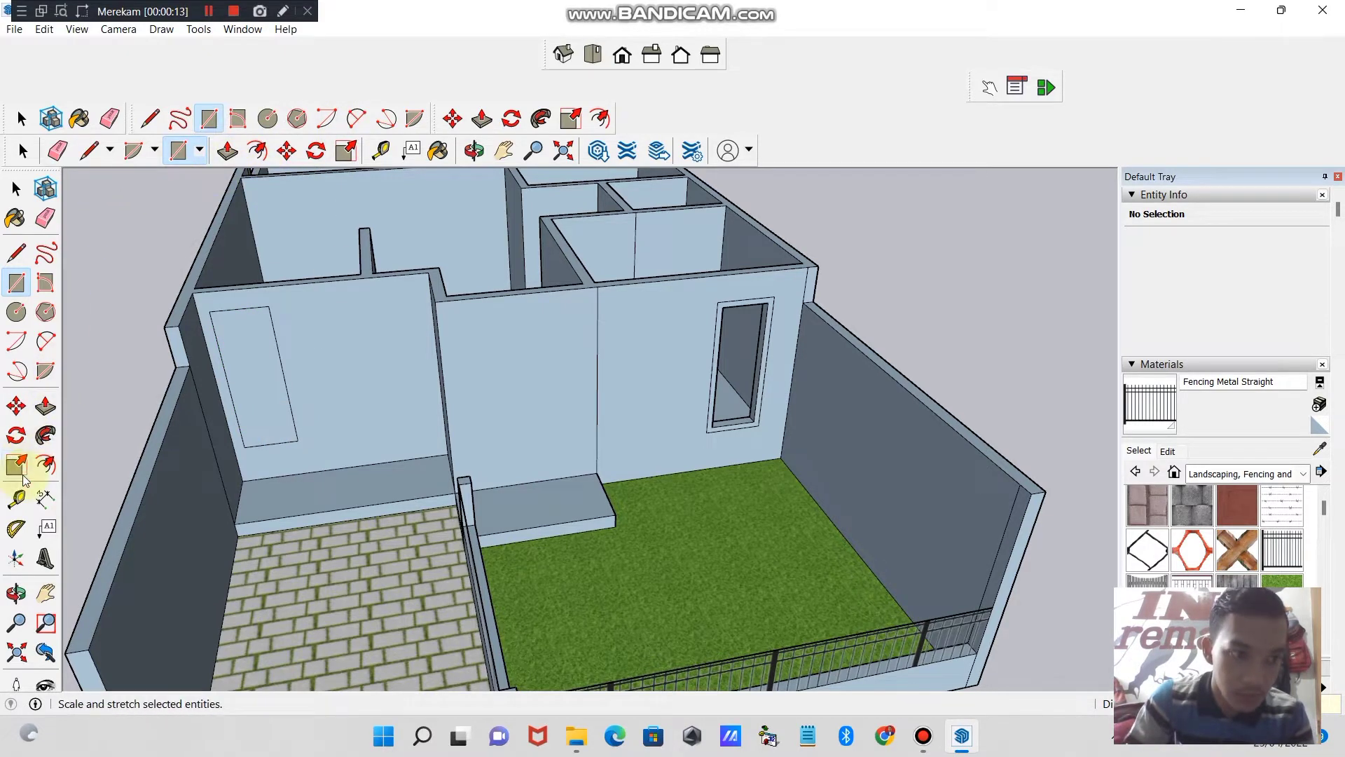
- Offset the new rectangle slightly inward as a narrow frame and push its inner face through the wall to cut a window opening
{"action": "left_click", "coordinate": [46, 464]}
{"action": "left_click", "coordinate": [260, 413]}
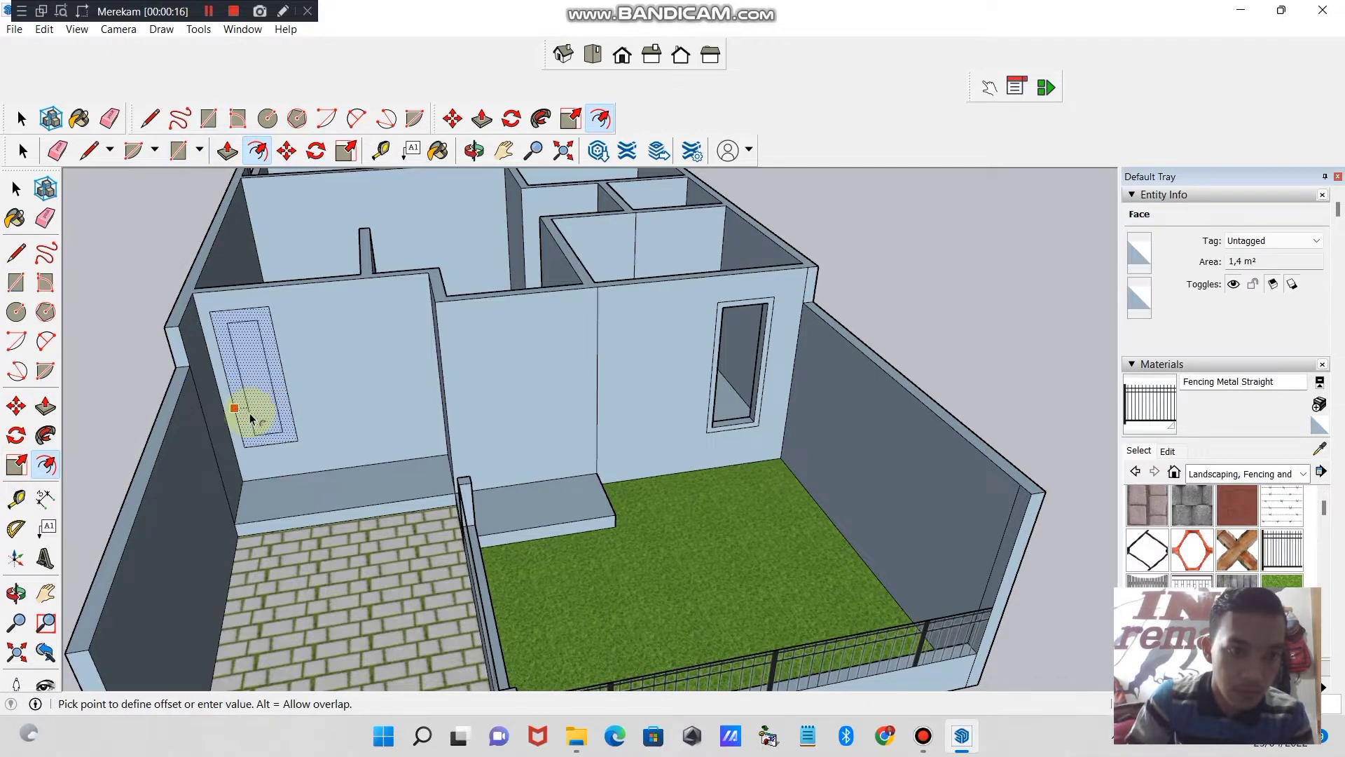
{"action": "left_click", "coordinate": [251, 419]}
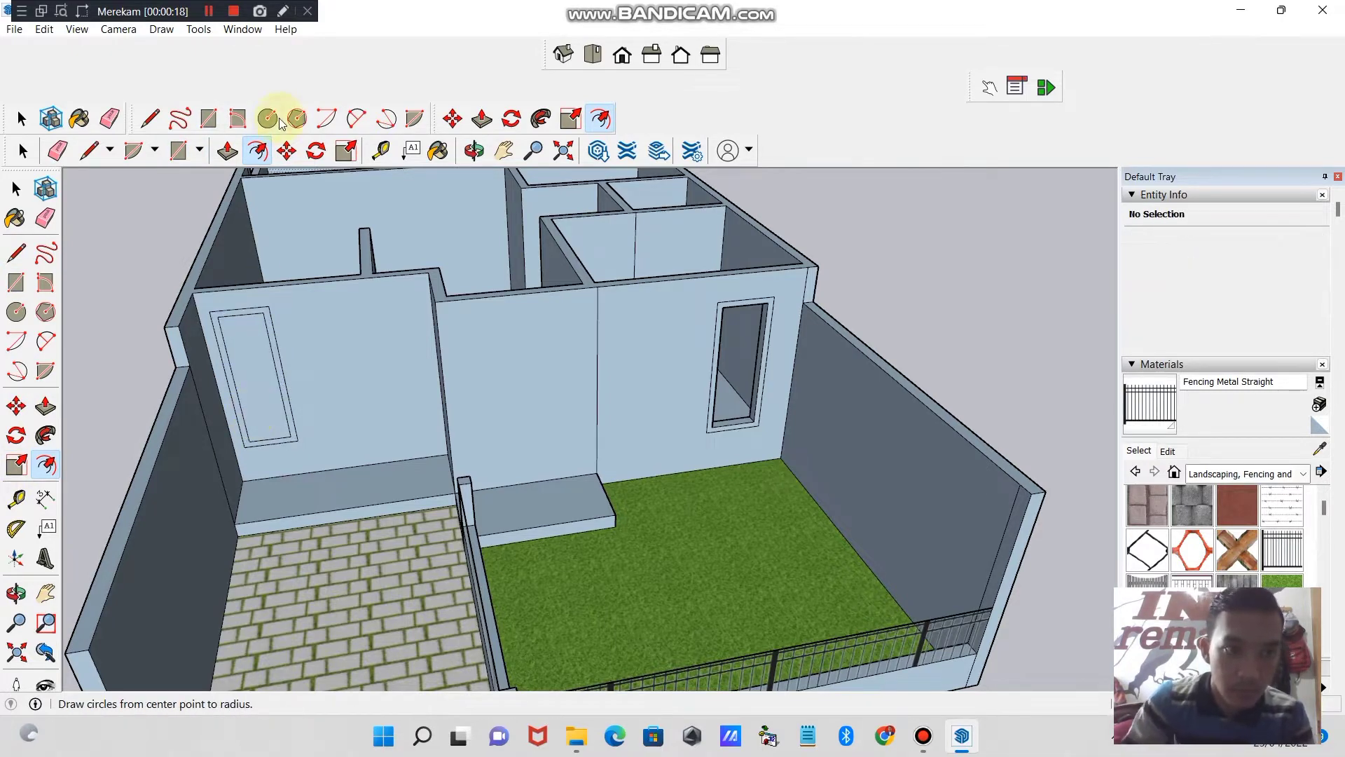
{"action": "left_click", "coordinate": [227, 150]}
{"action": "left_click", "coordinate": [259, 402]}
{"action": "left_click", "coordinate": [270, 390]}
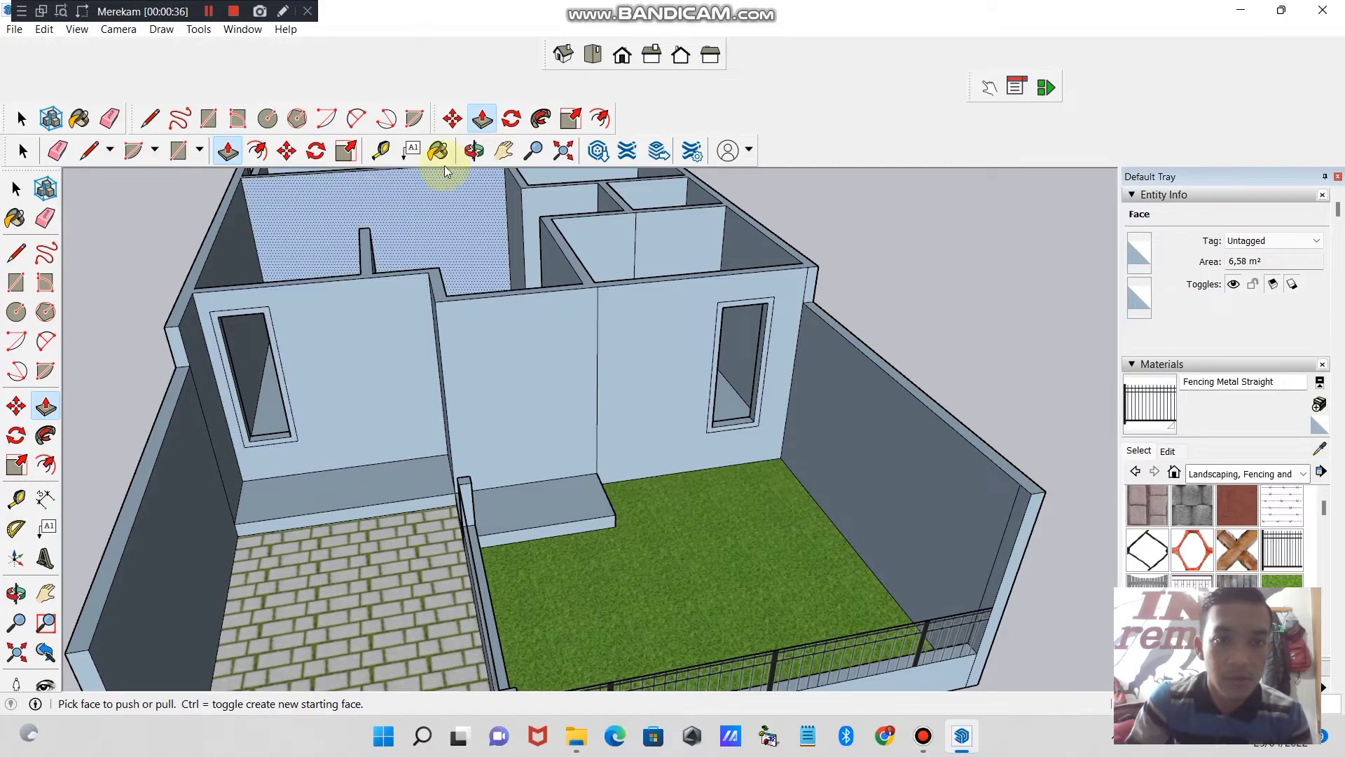
{"action": "left_click", "coordinate": [475, 157]}
{"action": "mouse_move", "coordinate": [525, 364]}
{"action": "left_mouse_down"}
{"action": "mouse_move", "coordinate": [409, 237]}
{"action": "mouse_move", "coordinate": [489, 304]}
{"action": "mouse_move", "coordinate": [411, 324]}
{"action": "mouse_move", "coordinate": [721, 405]}
{"action": "mouse_move", "coordinate": [660, 375]}
{"action": "mouse_move", "coordinate": [532, 369]}
{"action": "left_mouse_up"}
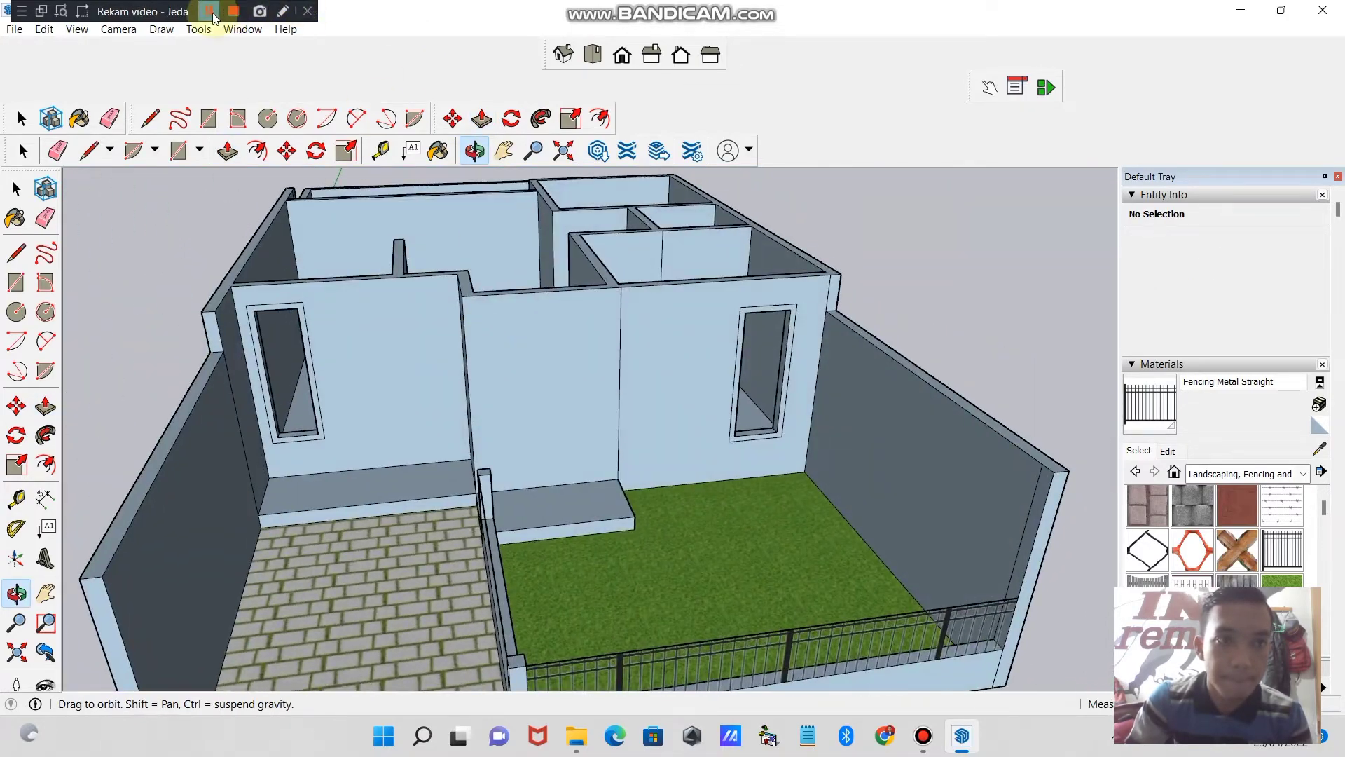
{"action": "left_click", "coordinate": [209, 12]}
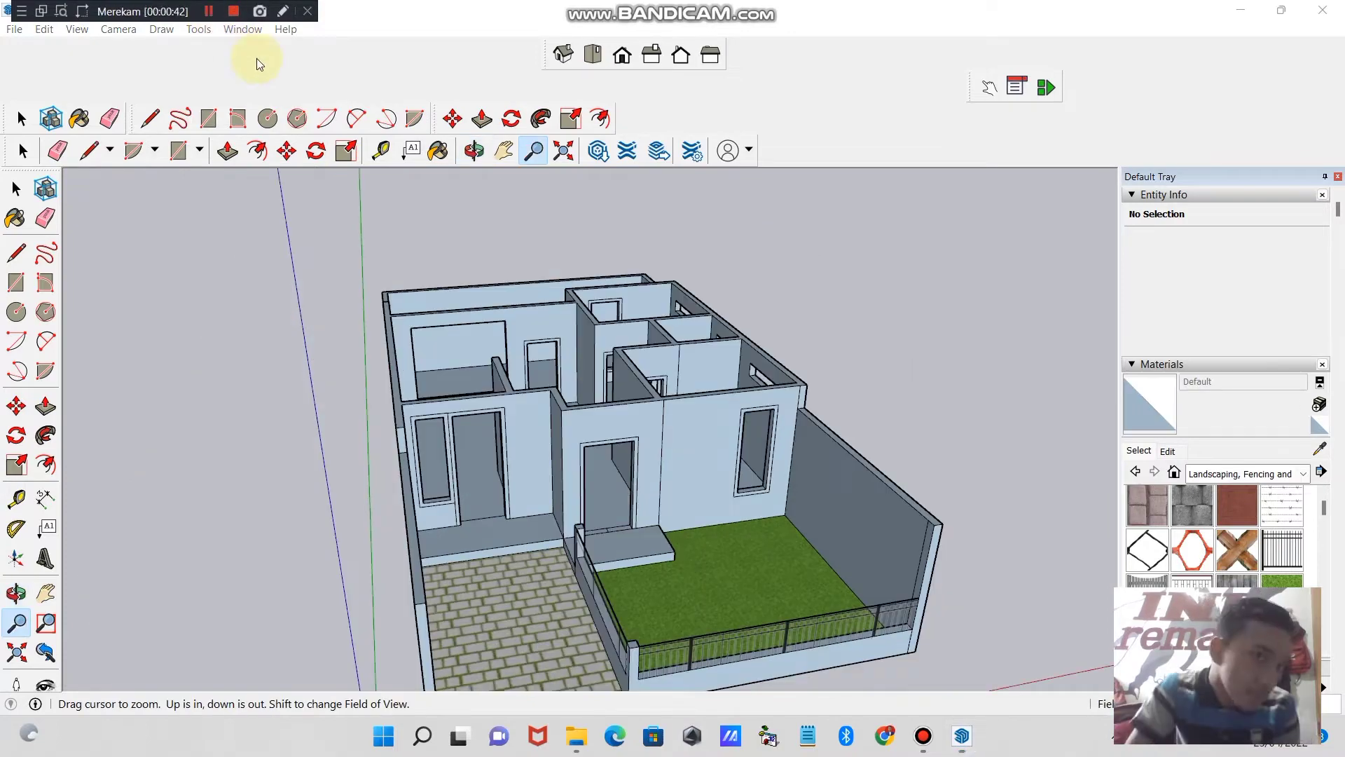
- Examine the door and window openings in the house's front, side, rear and interior walls from all around the model
{"action": "left_click", "coordinate": [474, 151]}
{"action": "left_click_drag", "start_coordinate": [456, 231], "coordinate": [759, 366]}
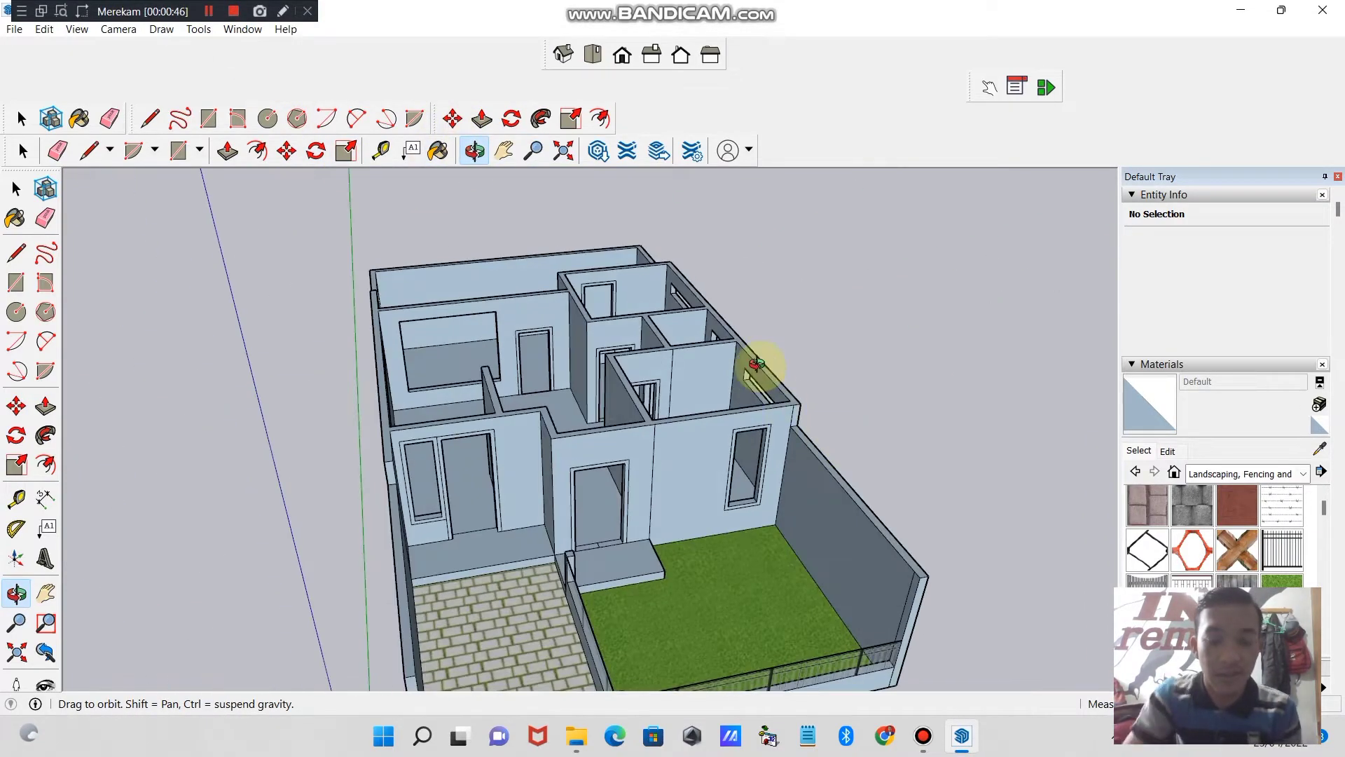
{"action": "left_click_drag", "start_coordinate": [609, 354], "coordinate": [745, 387]}
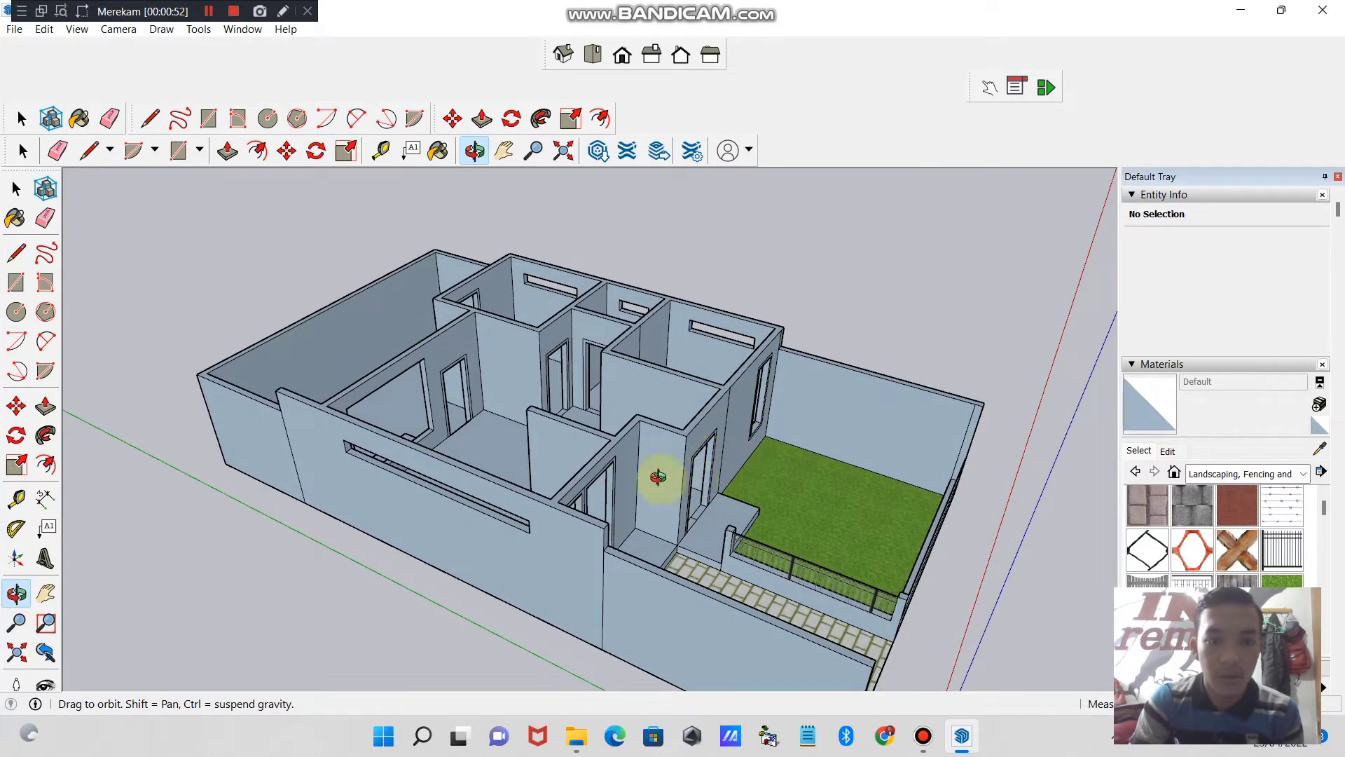
{"action": "left_click_drag", "start_coordinate": [658, 477], "coordinate": [428, 491]}
{"action": "left_click_drag", "start_coordinate": [699, 485], "coordinate": [494, 375]}
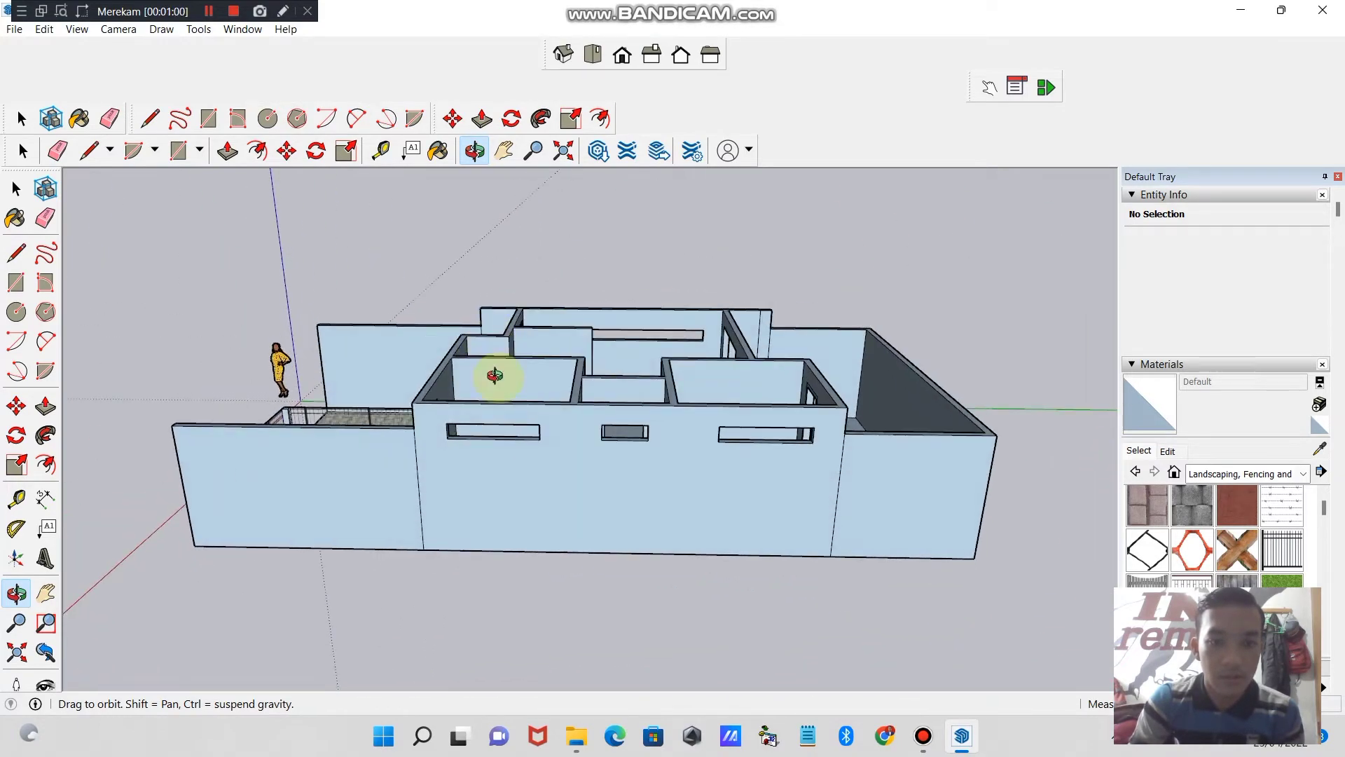
{"action": "left_click_drag", "start_coordinate": [650, 421], "coordinate": [556, 435]}
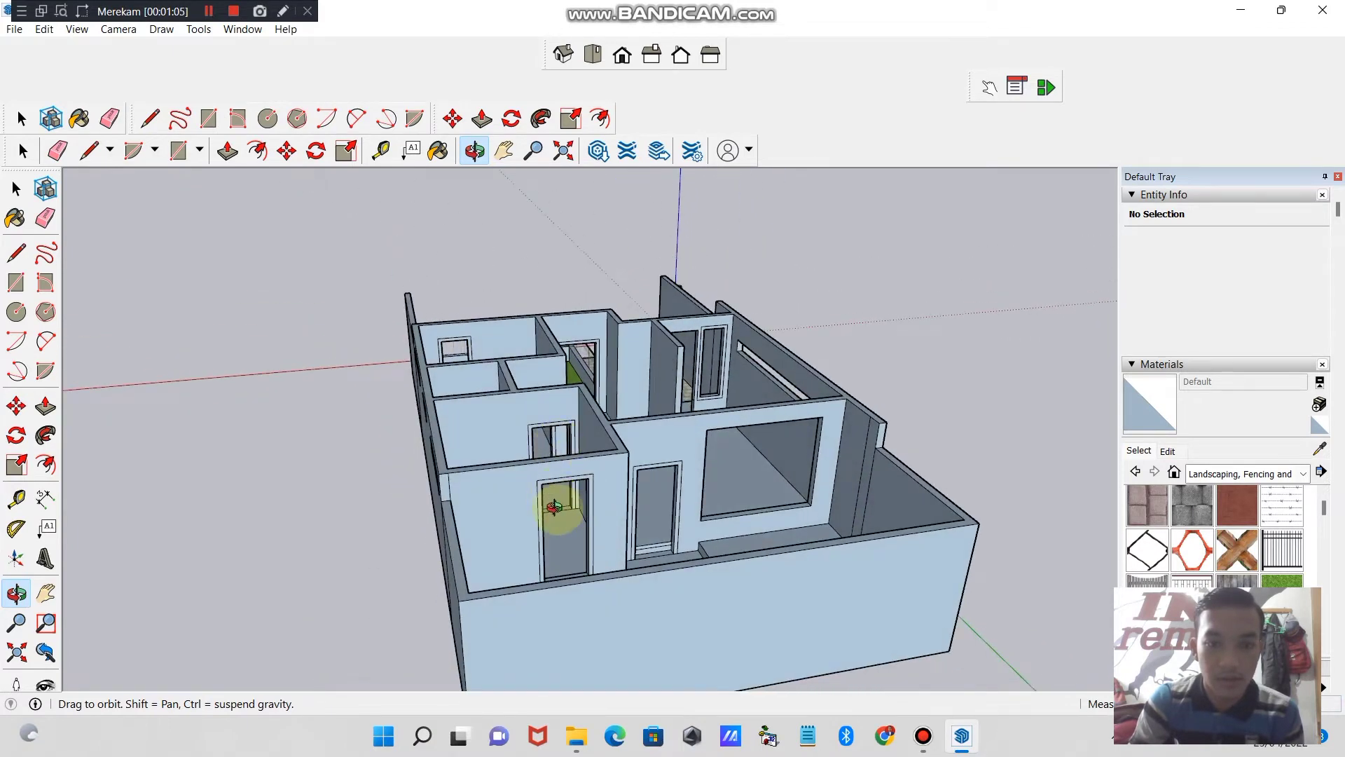
{"action": "left_click_drag", "start_coordinate": [555, 504], "coordinate": [444, 495]}
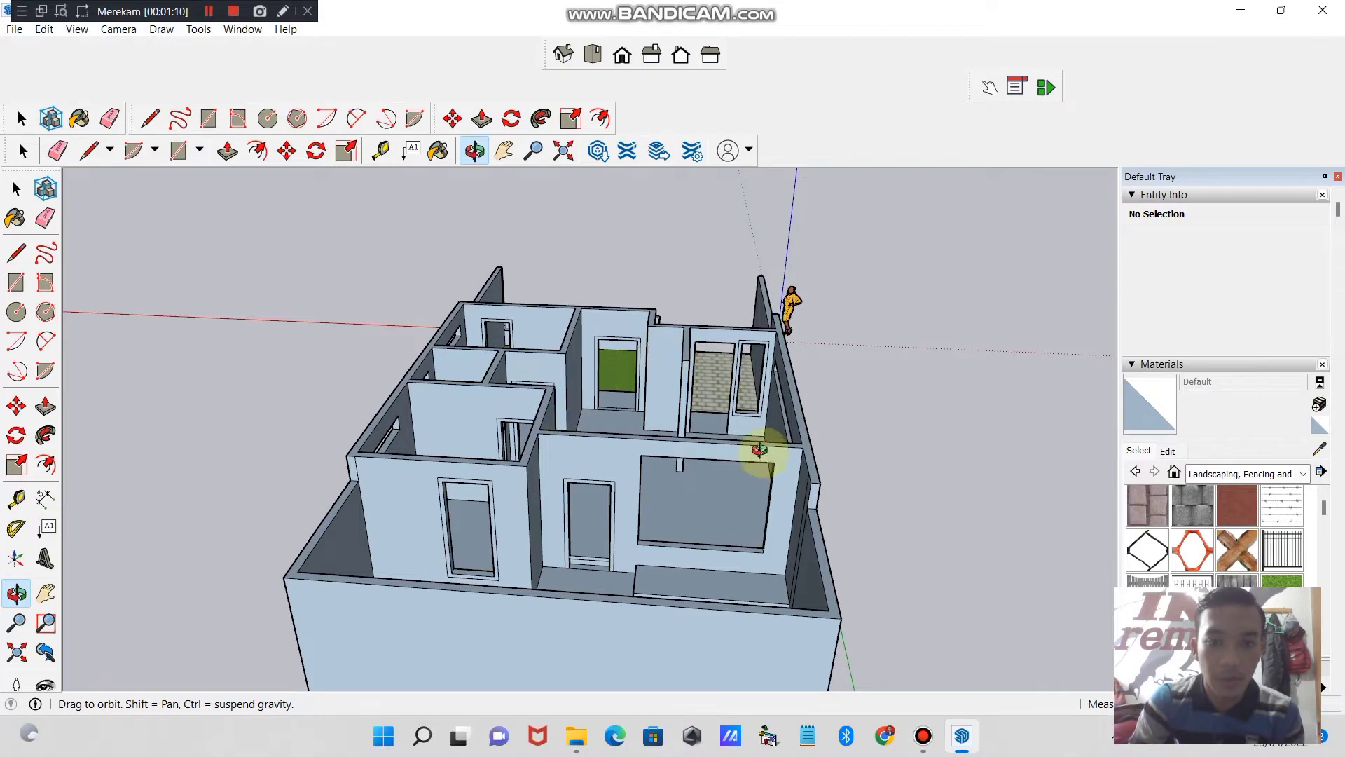
{"action": "left_click_drag", "start_coordinate": [763, 450], "coordinate": [386, 504]}
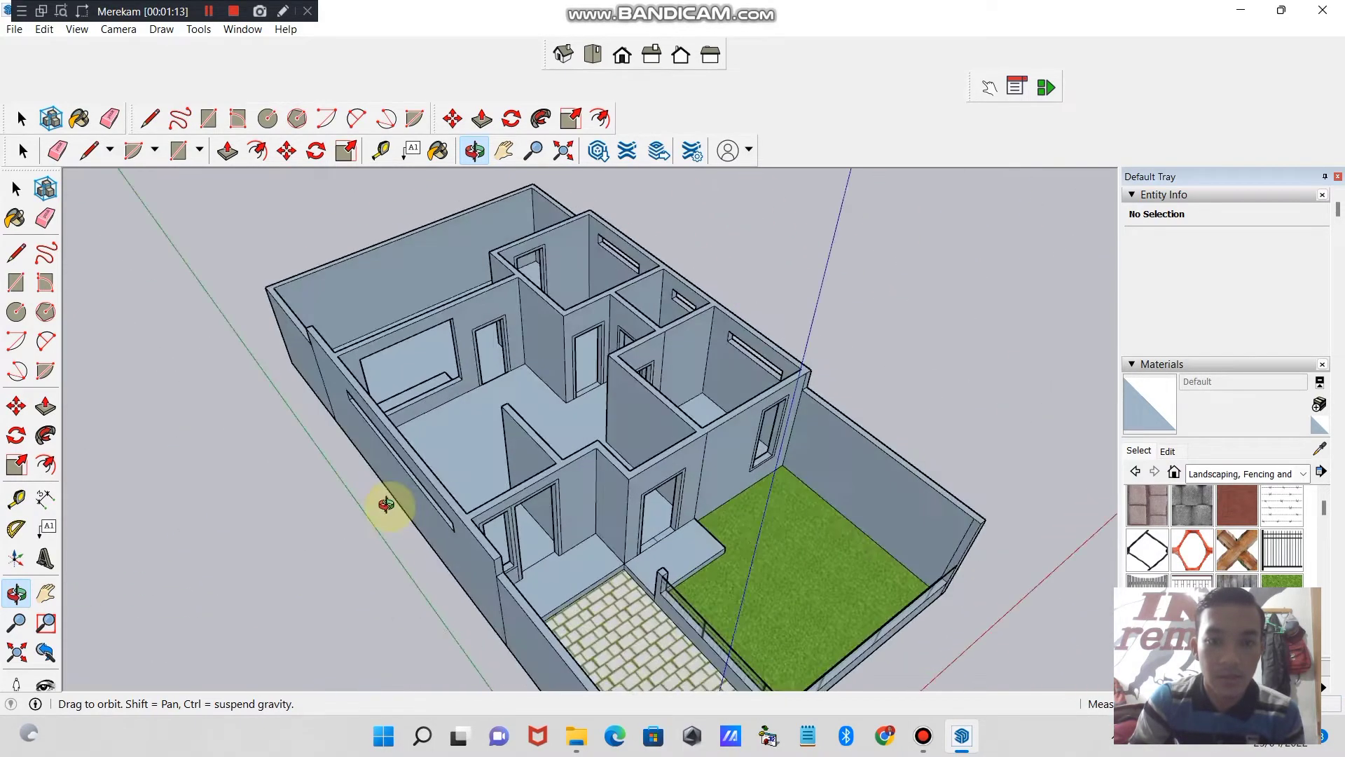
{"action": "left_click_drag", "start_coordinate": [522, 496], "coordinate": [513, 462]}
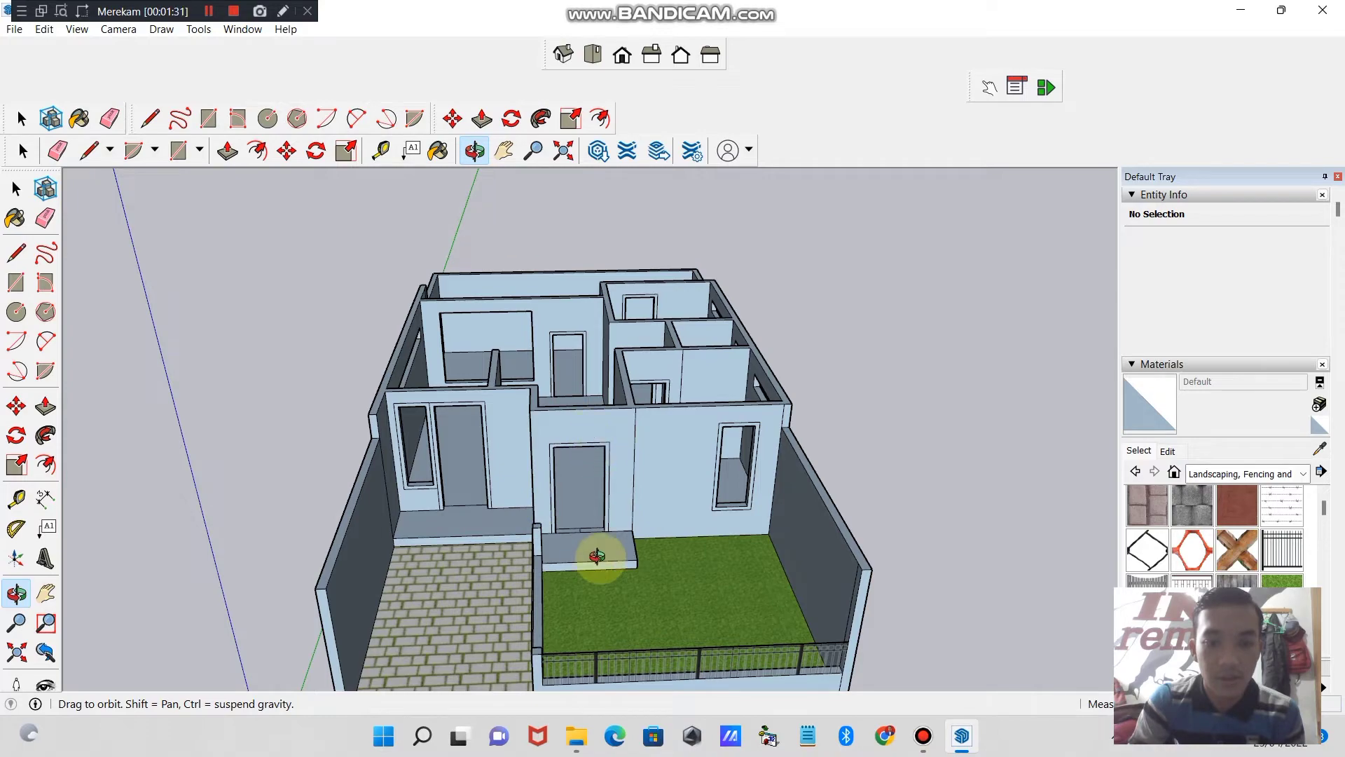
{"action": "left_click_drag", "start_coordinate": [598, 553], "coordinate": [694, 494]}
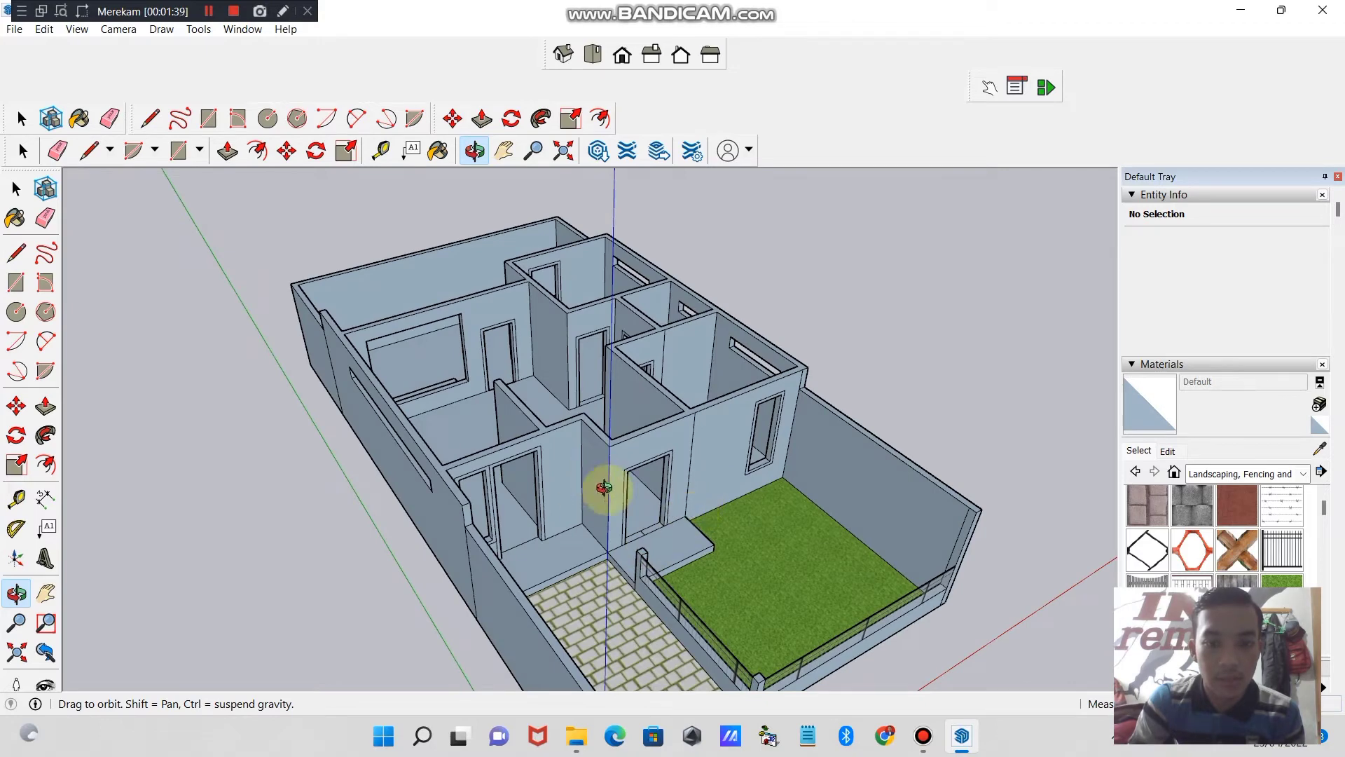
{"action": "left_click_drag", "start_coordinate": [610, 519], "coordinate": [519, 489]}
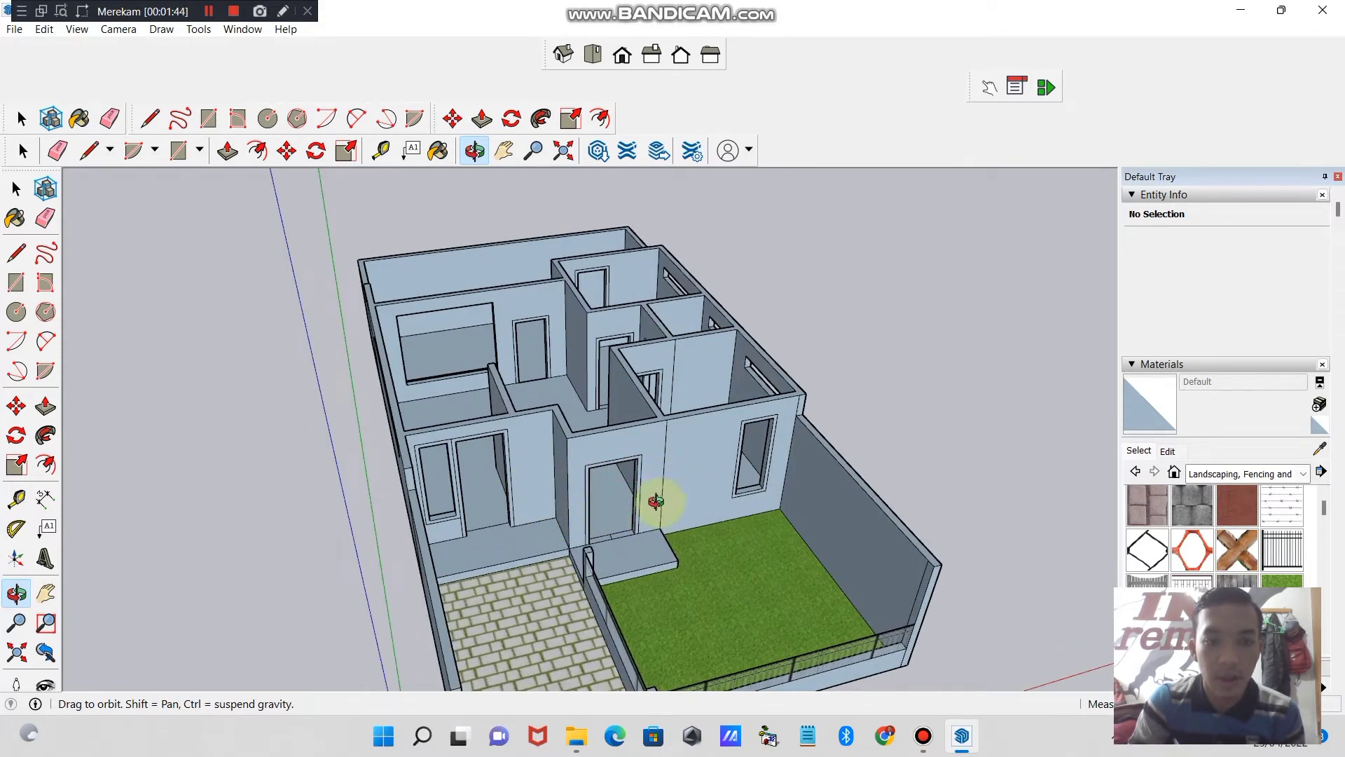
{"action": "left_click_drag", "start_coordinate": [656, 502], "coordinate": [622, 421]}
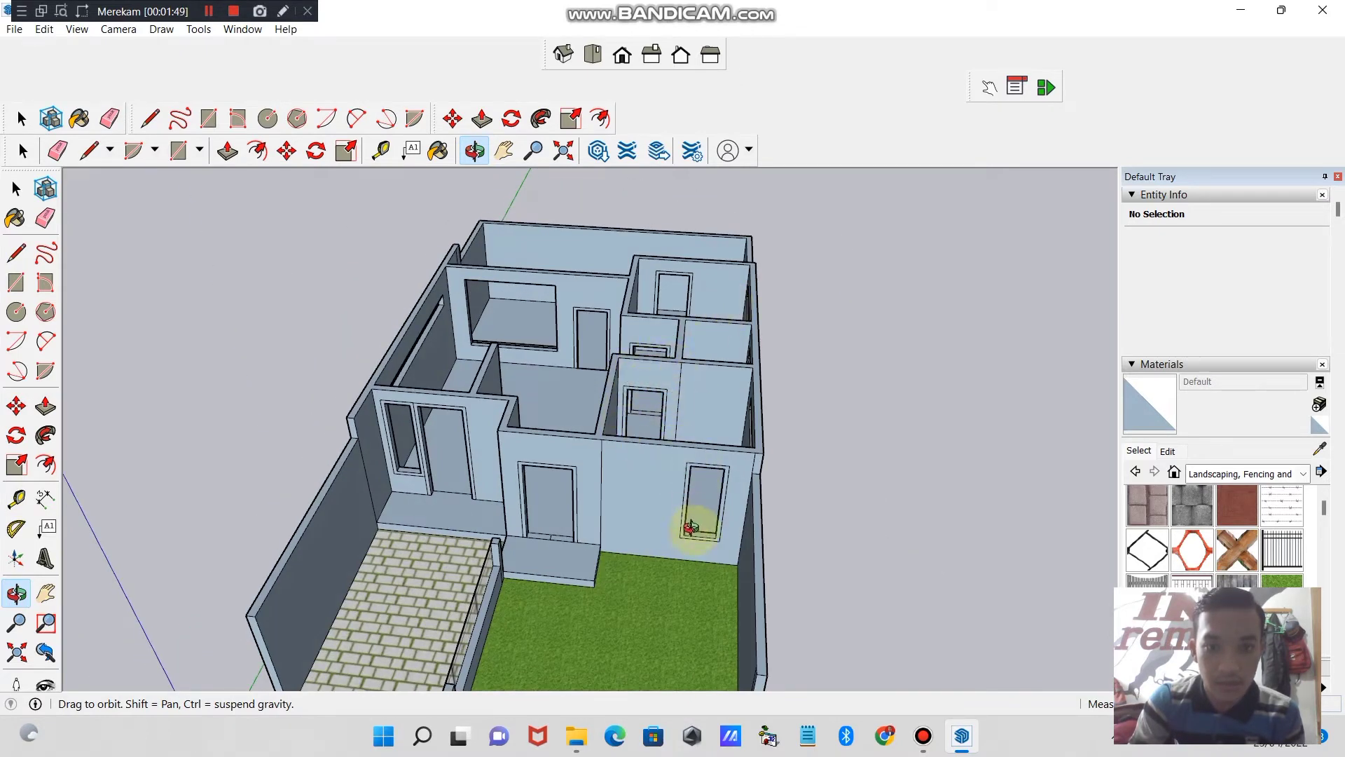
{"action": "left_click_drag", "start_coordinate": [675, 451], "coordinate": [588, 300]}
{"action": "left_click_drag", "start_coordinate": [766, 399], "coordinate": [636, 309]}
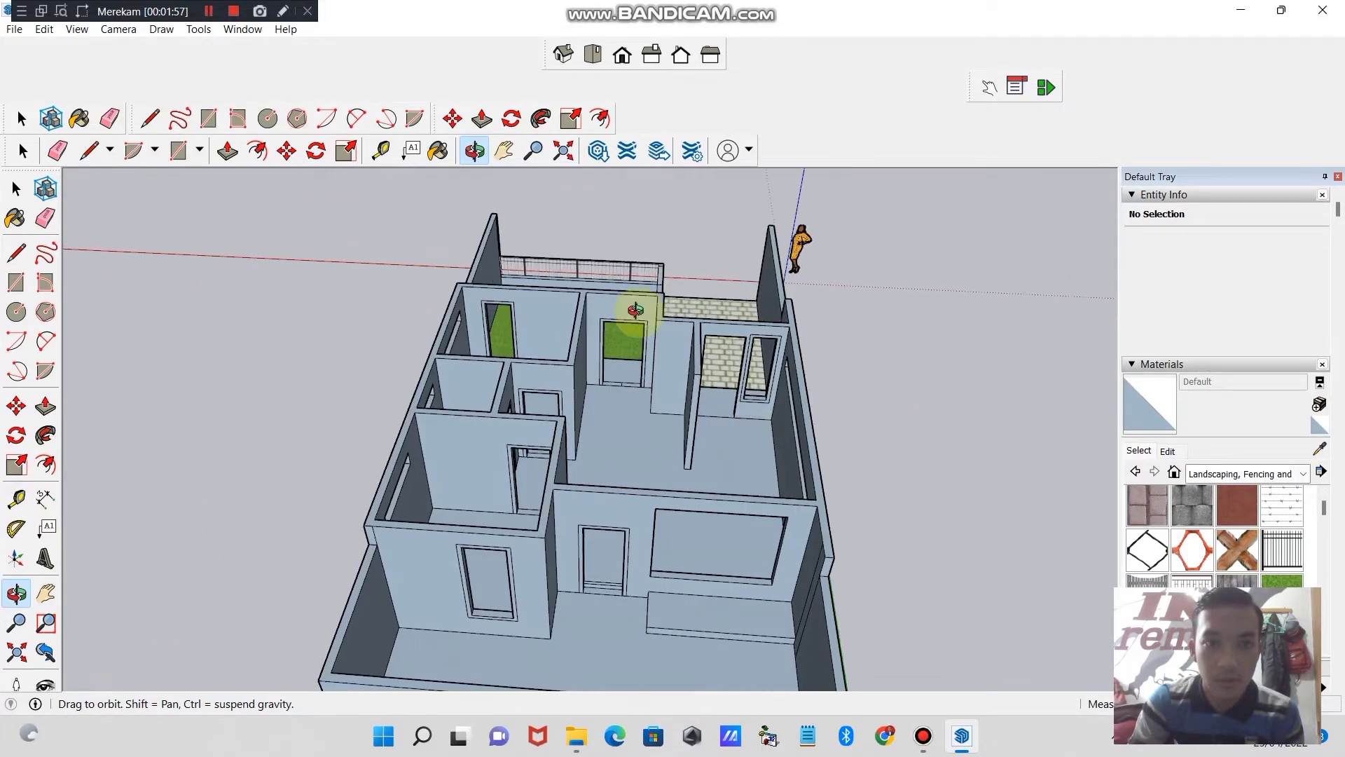
- Close the door opening beside the narrow window in the paved-side front wall with a line across it, and erase that line, keeping the face
{"action": "left_click", "coordinate": [533, 151]}
{"action": "left_click_drag", "start_coordinate": [690, 360], "coordinate": [691, 280]}
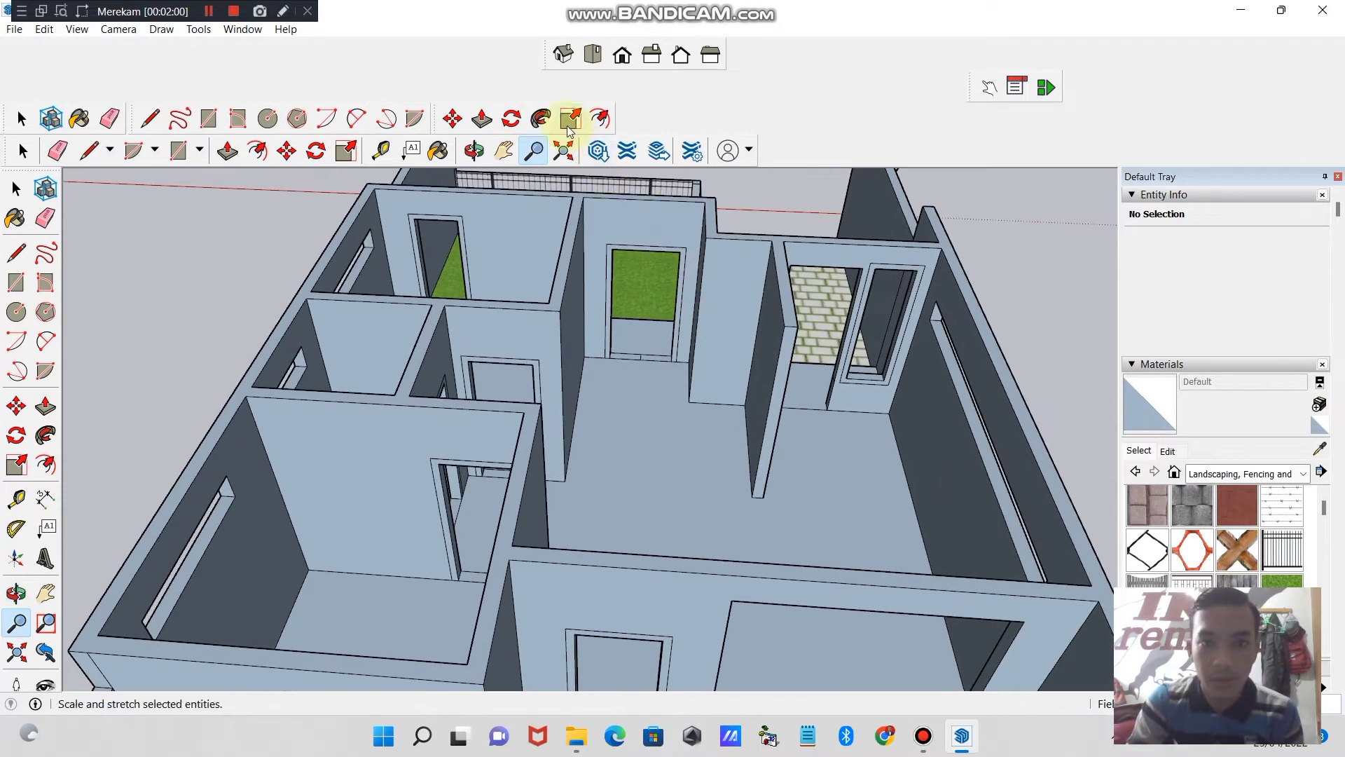
{"action": "left_click", "coordinate": [504, 151]}
{"action": "mouse_move", "coordinate": [650, 376]}
{"action": "left_mouse_down"}
{"action": "mouse_move", "coordinate": [708, 357]}
{"action": "mouse_move", "coordinate": [709, 371]}
{"action": "left_mouse_up"}
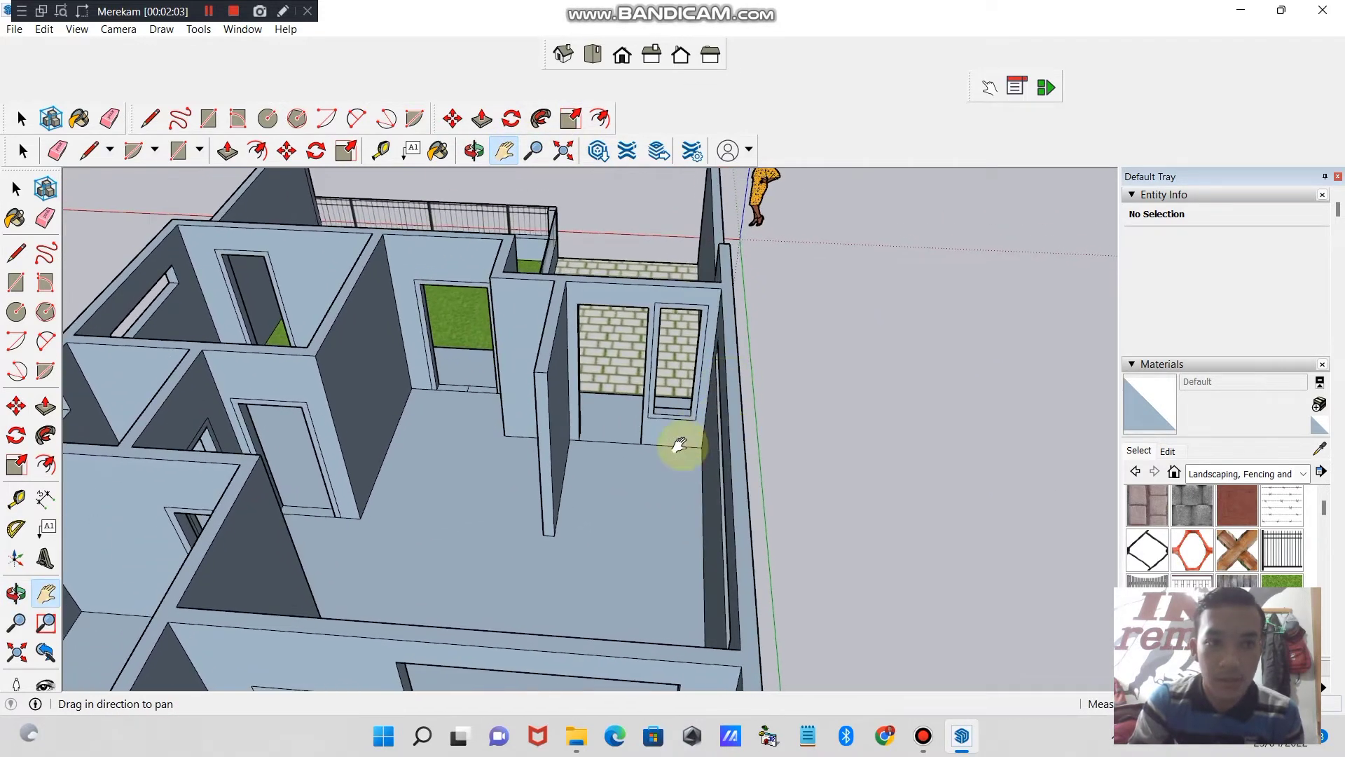
{"action": "left_click", "coordinate": [149, 119]}
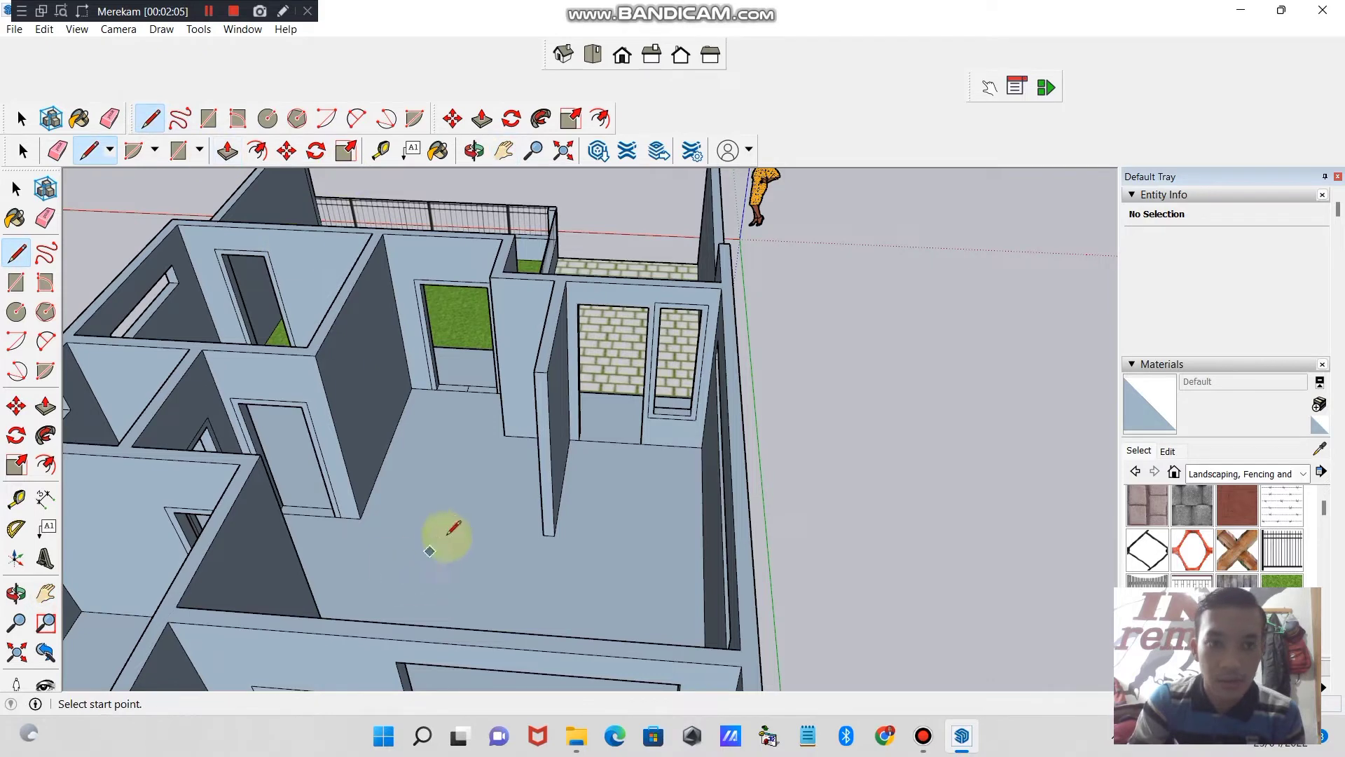
{"action": "left_click", "coordinate": [579, 376]}
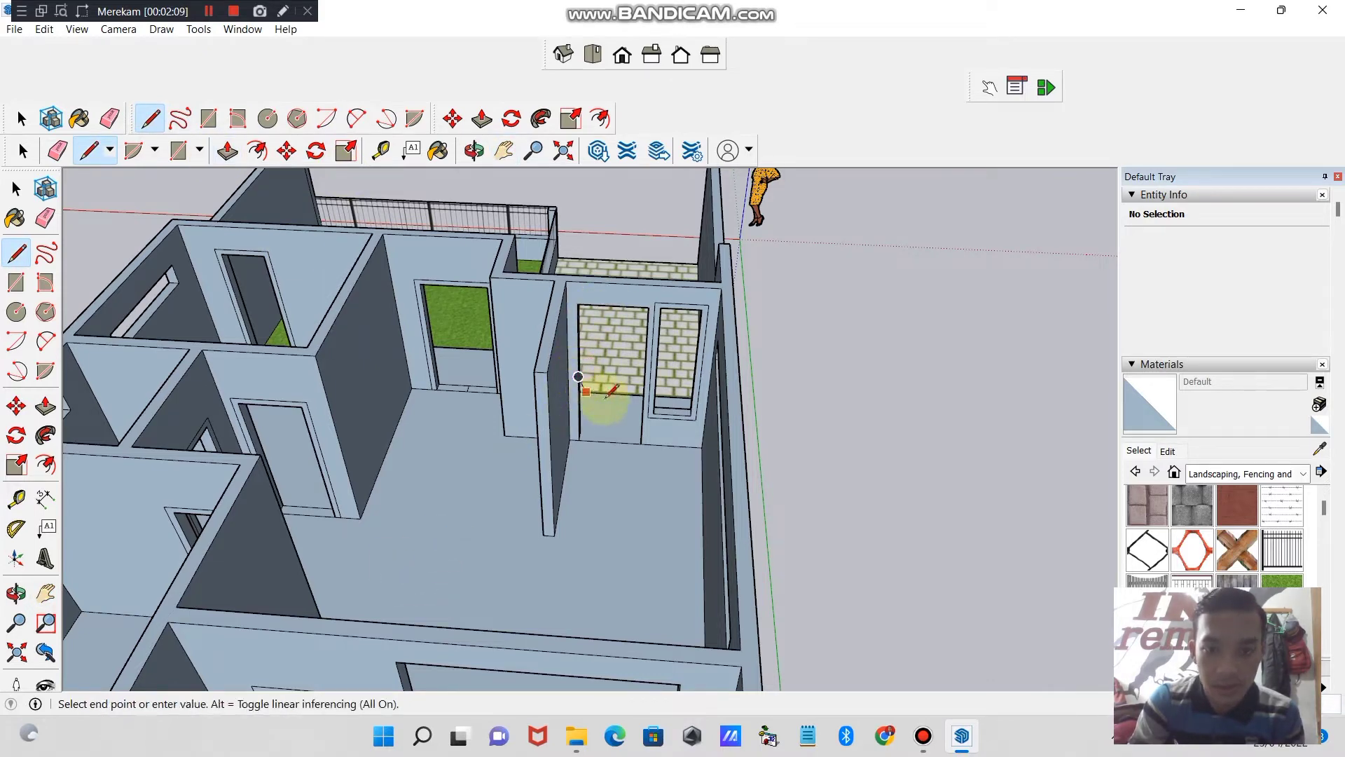
{"action": "left_click", "coordinate": [644, 379]}
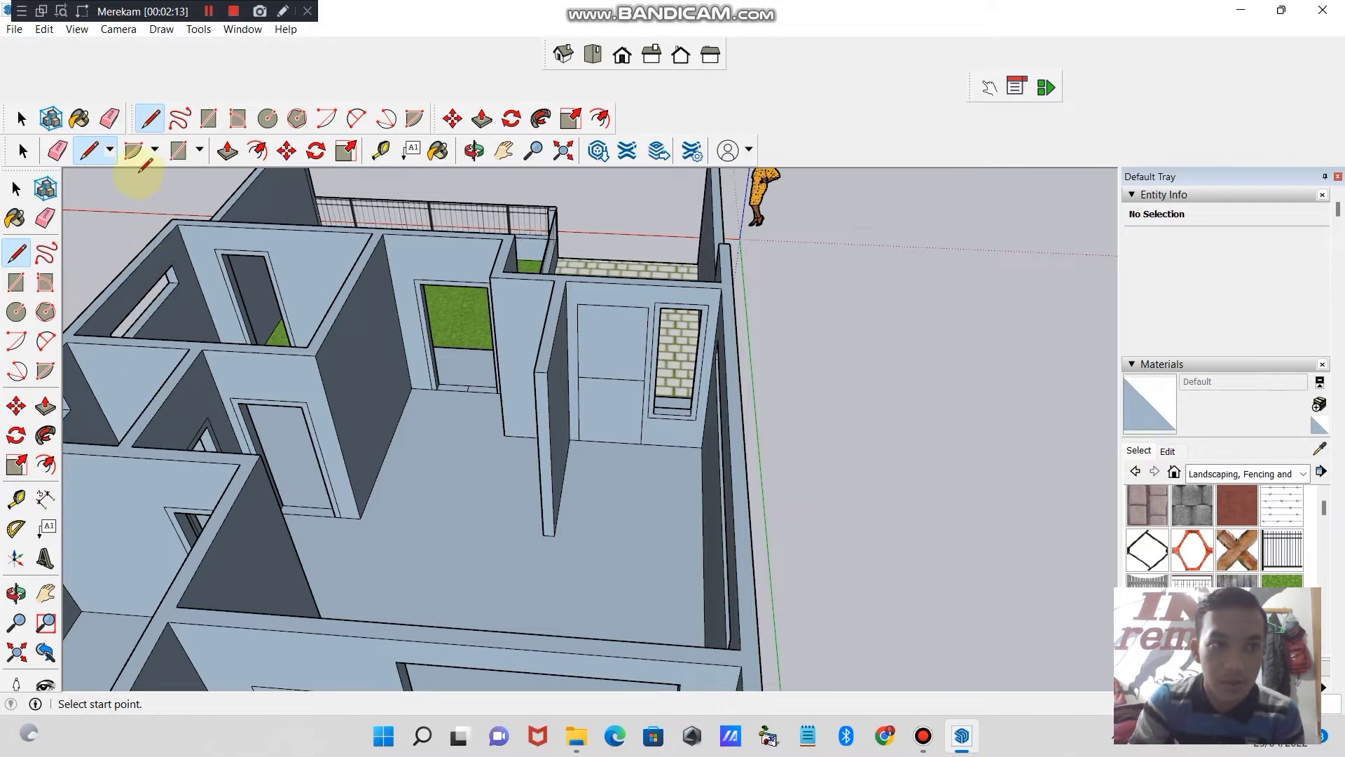
{"action": "left_click", "coordinate": [117, 127]}
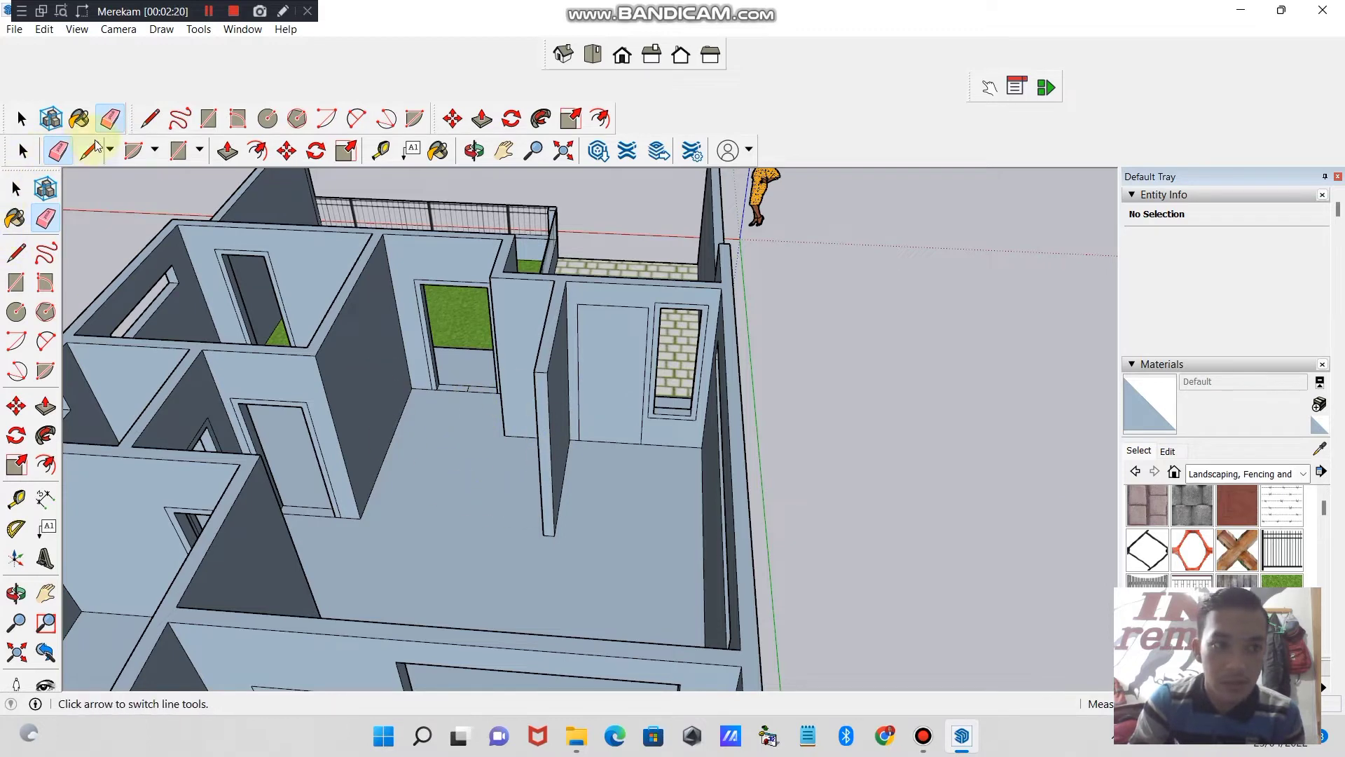
- Offset the closed door face outward to outline a narrow frame around the doorway next to the narrow window
{"action": "left_click", "coordinate": [47, 465]}
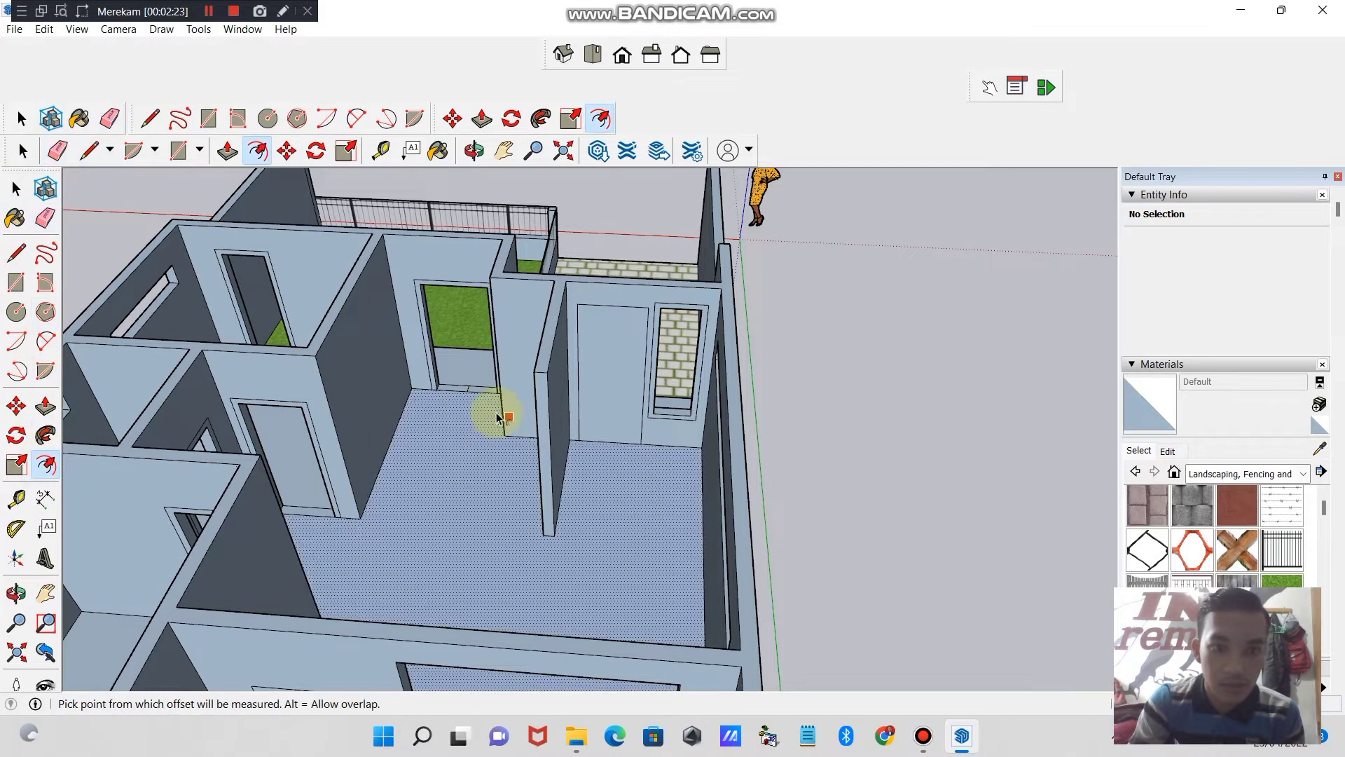
{"action": "double_click", "coordinate": [603, 389]}
{"action": "key", "text": "ctrl+z"}
{"action": "left_click", "coordinate": [617, 382]}
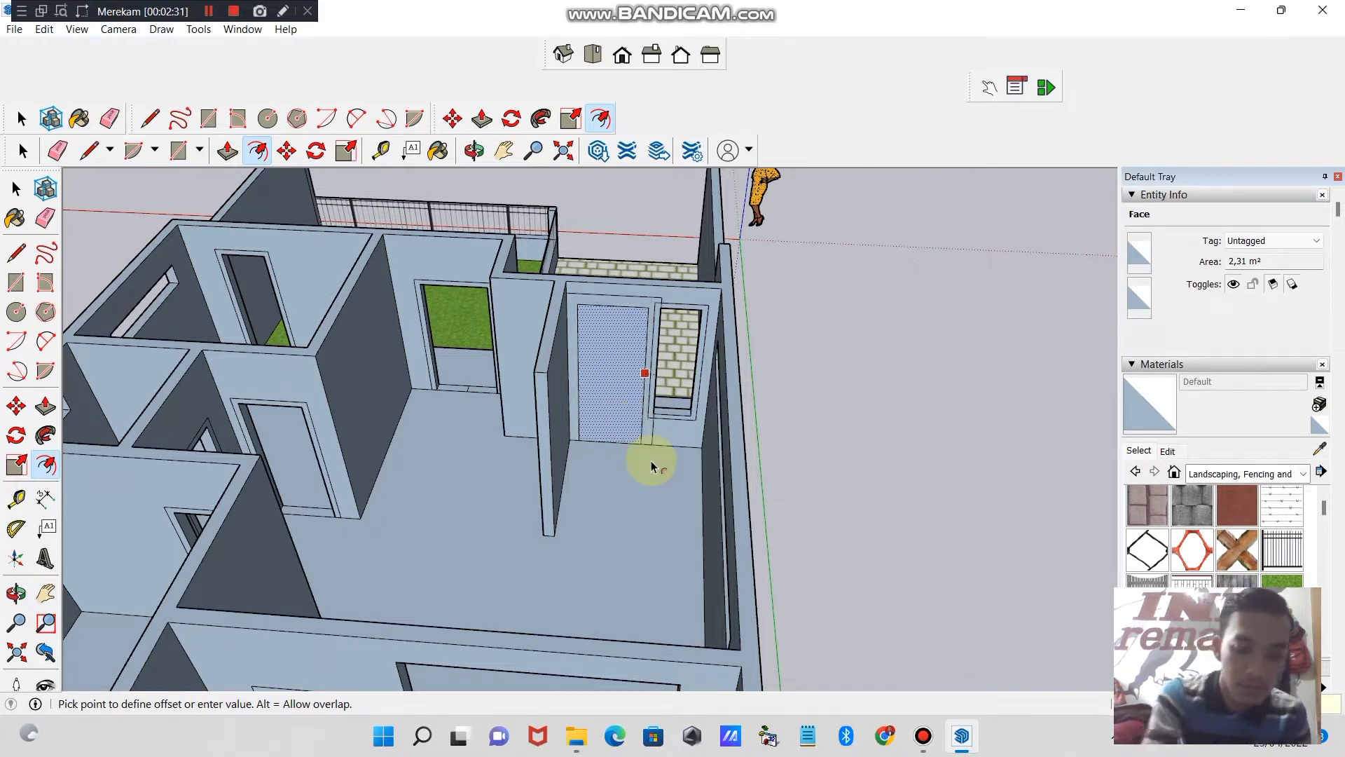
{"action": "key", "text": "Escape"}
{"action": "key", "text": "Escape"}
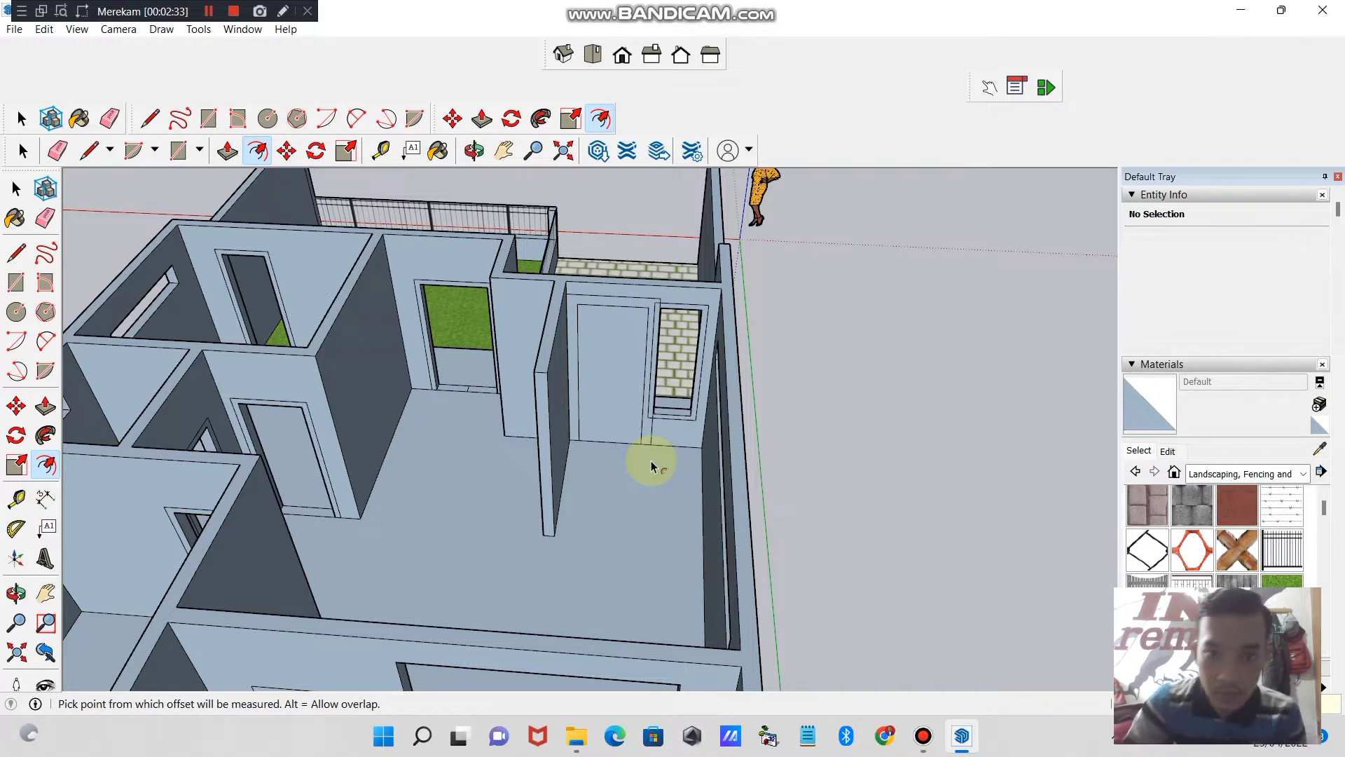
{"action": "left_click", "coordinate": [616, 362]}
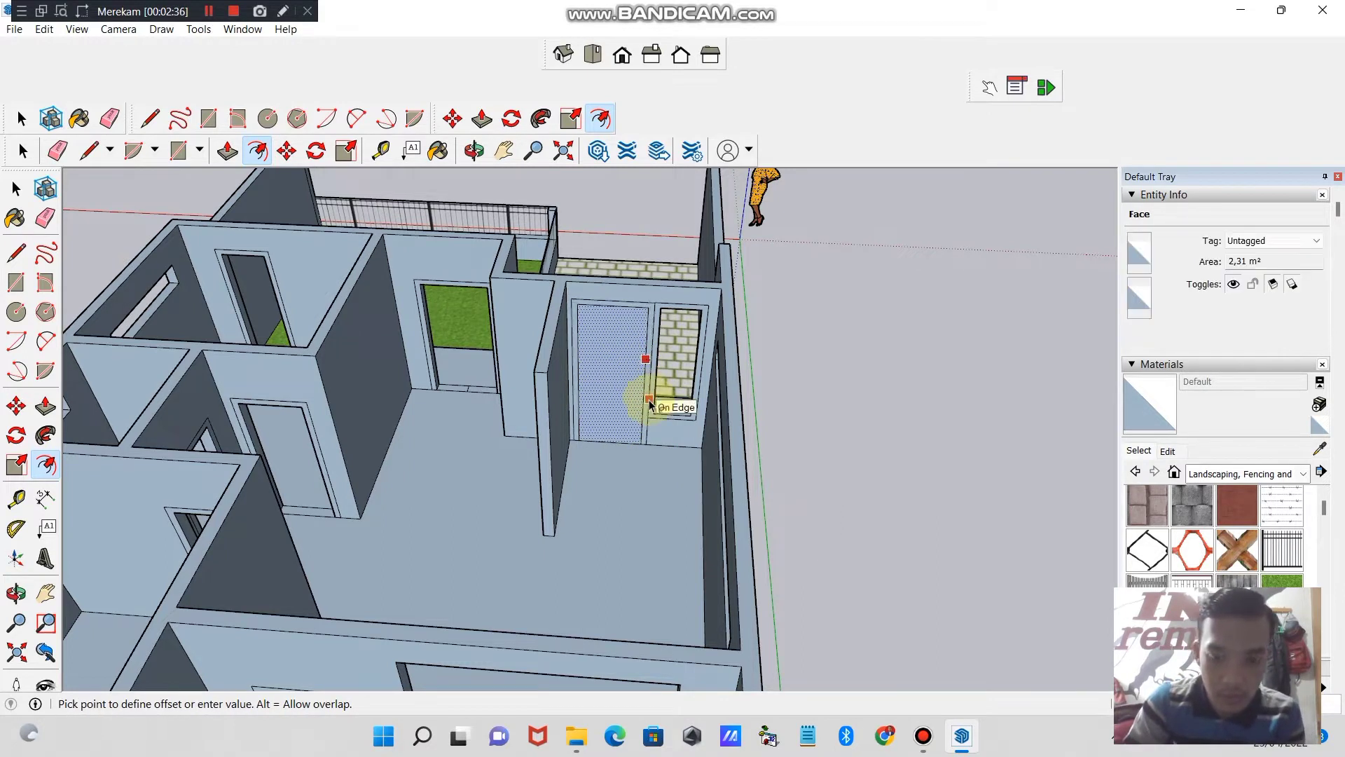
{"action": "key", "text": "Escape"}
{"action": "key", "text": "Escape"}
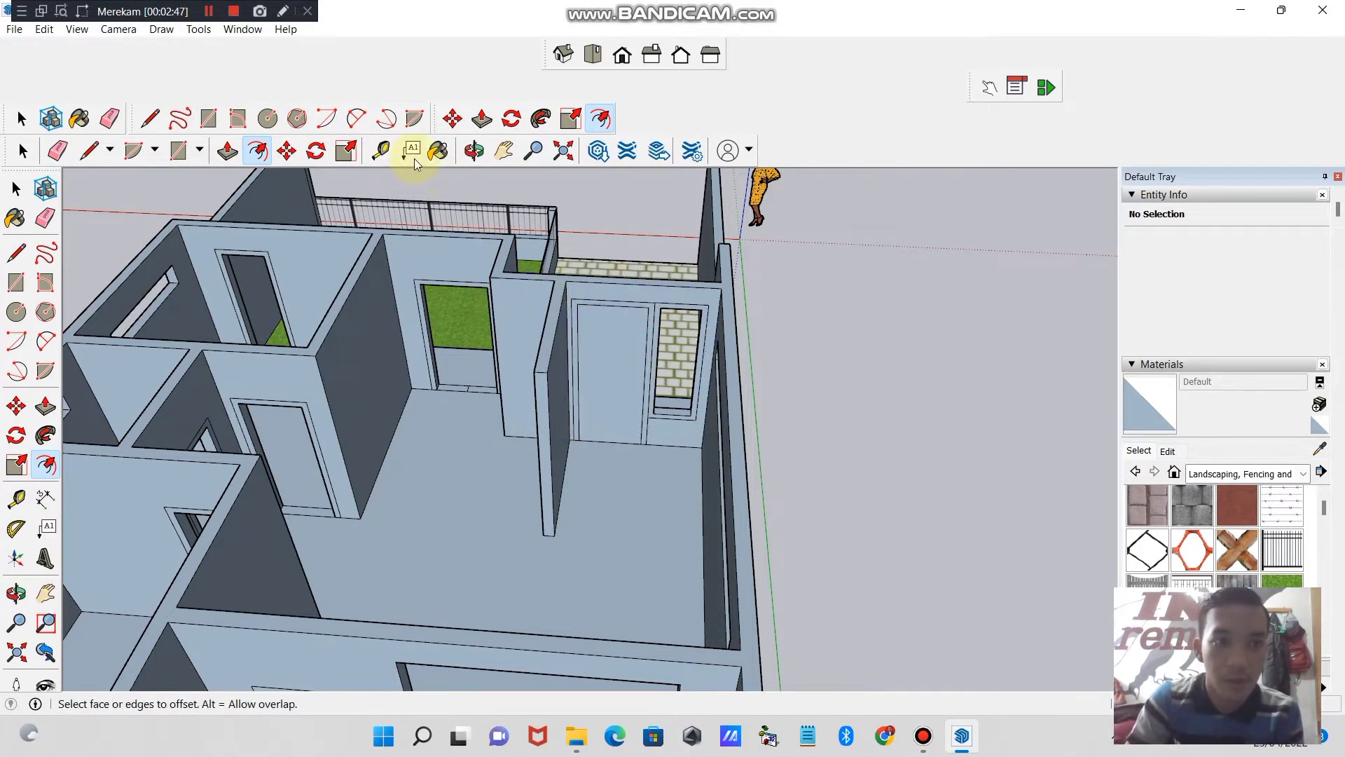
- Delete the inner door face so only its frame remains around the open doorway
{"action": "left_click", "coordinate": [21, 119]}
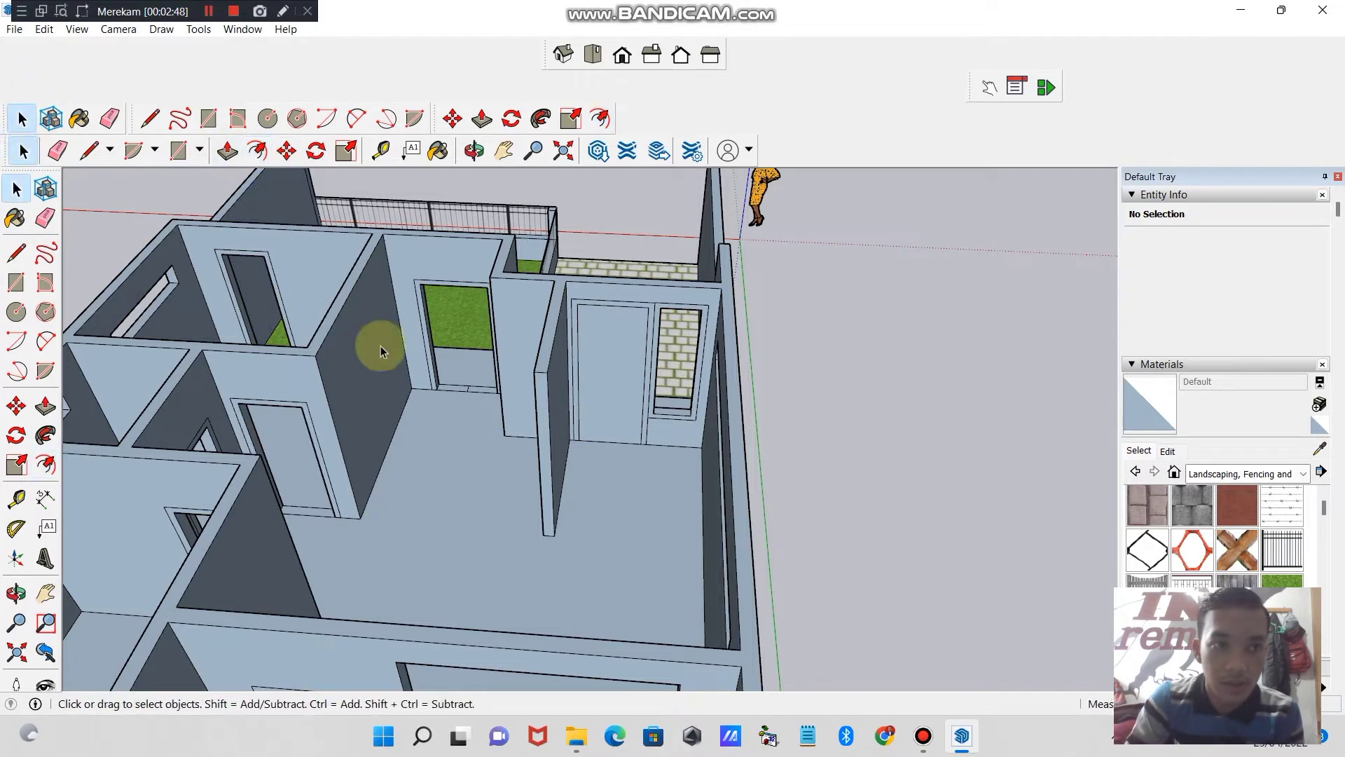
{"action": "left_click", "coordinate": [617, 376]}
{"action": "key", "text": "Delete"}
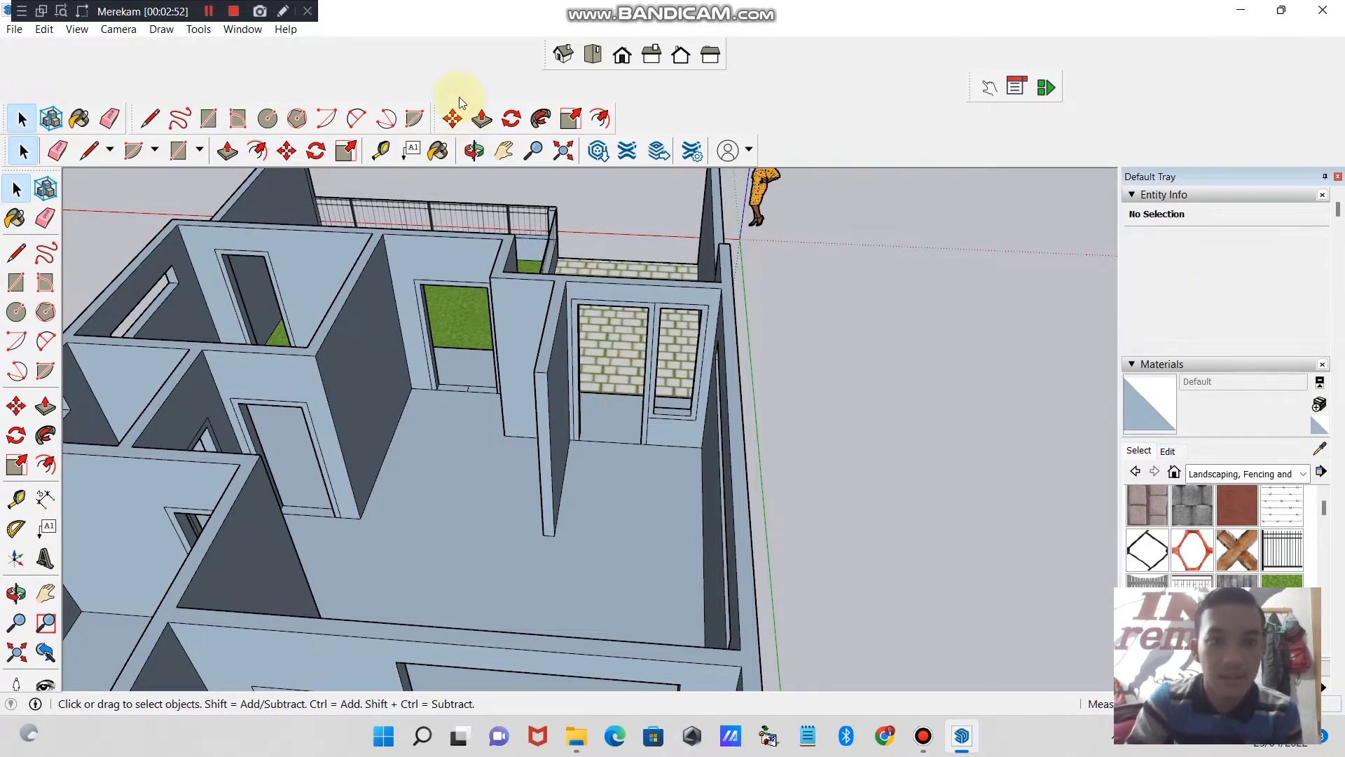
- Fill the front window opening above the lawn with a face by drawing a line across it, and erase the line
{"action": "left_click", "coordinate": [475, 150]}
{"action": "left_click_drag", "start_coordinate": [449, 224], "coordinate": [746, 406]}
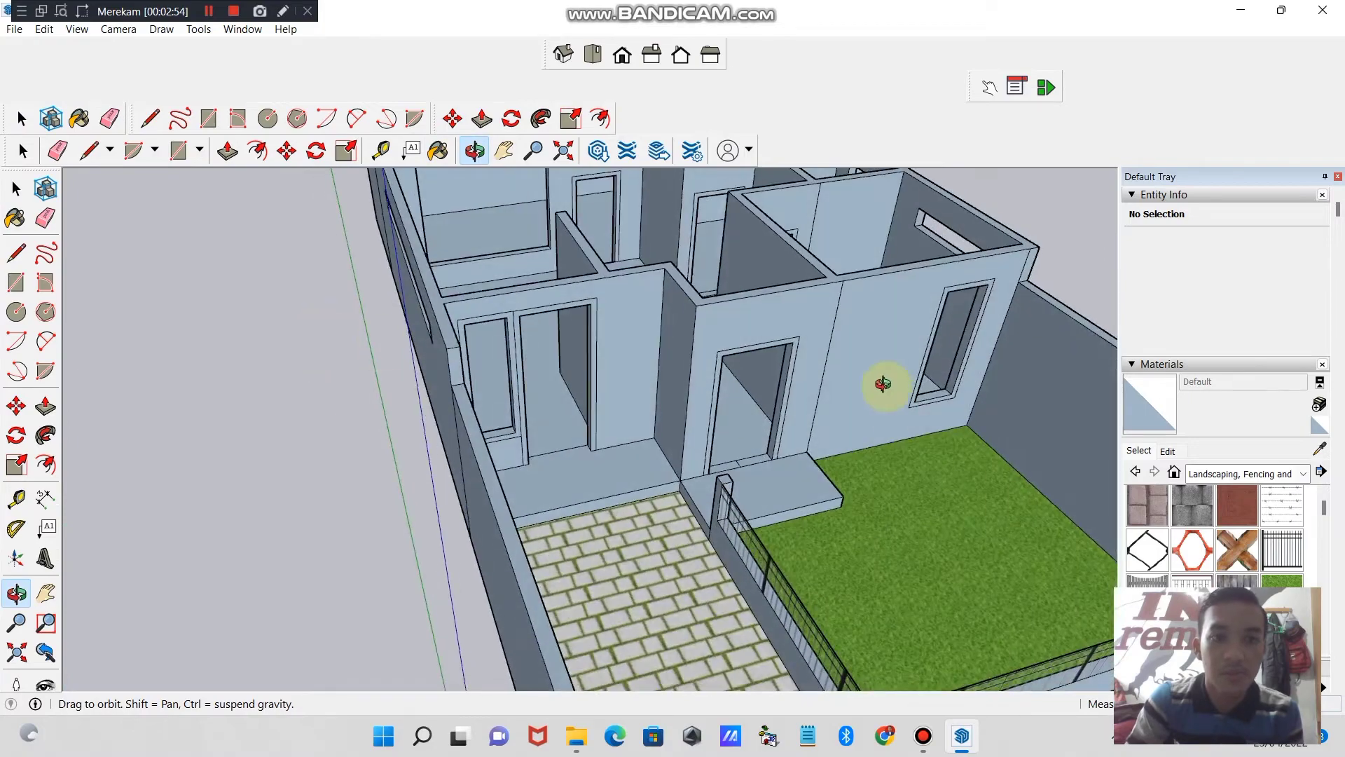
{"action": "left_click_drag", "start_coordinate": [883, 384], "coordinate": [696, 414]}
{"action": "left_click_drag", "start_coordinate": [733, 351], "coordinate": [686, 400]}
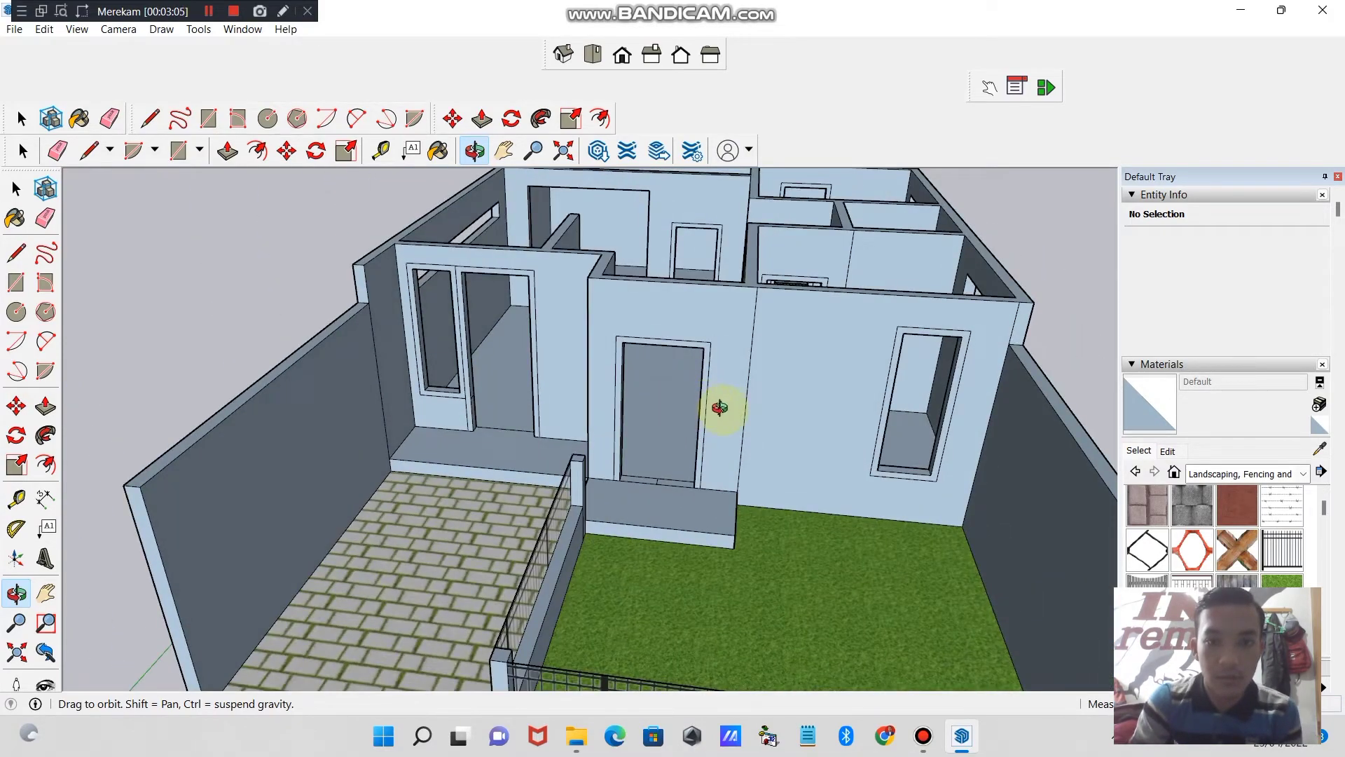
{"action": "left_click_drag", "start_coordinate": [565, 365], "coordinate": [793, 394]}
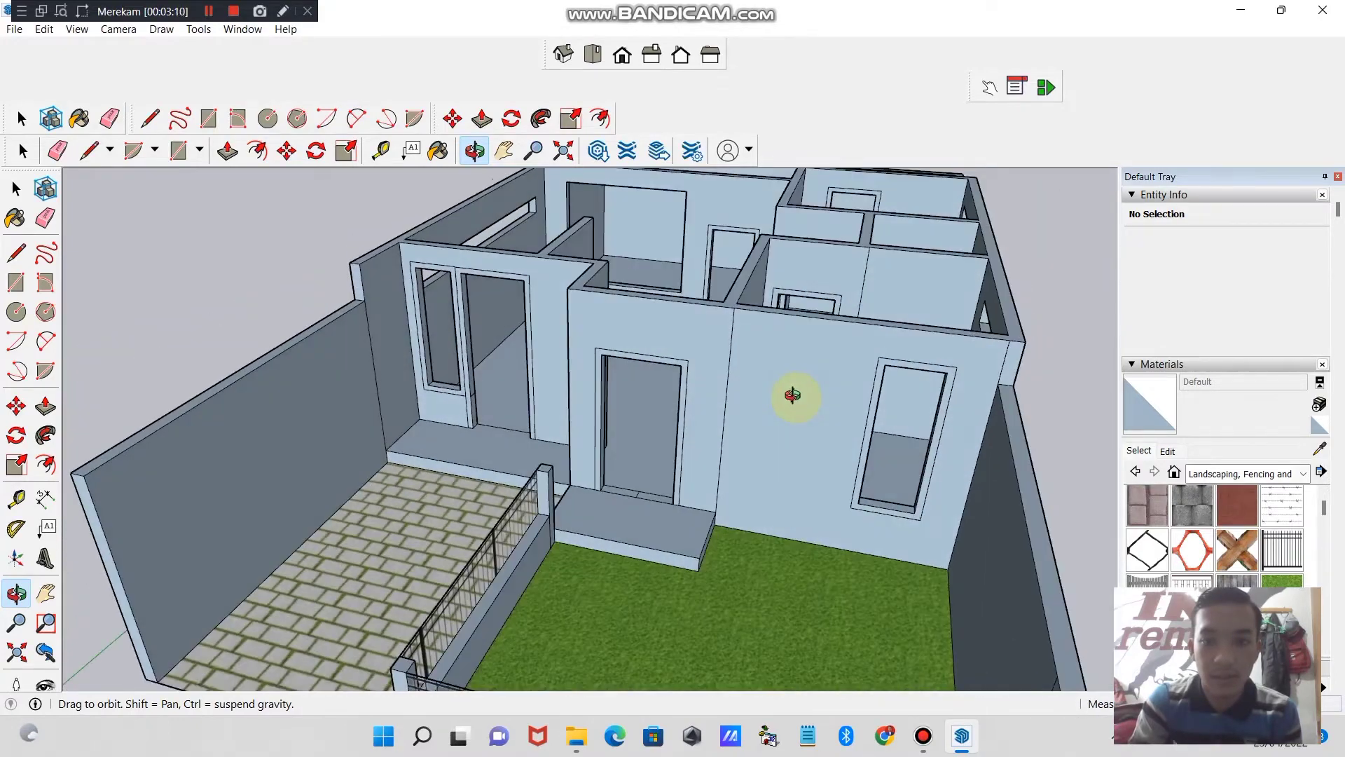
{"action": "left_click", "coordinate": [89, 150]}
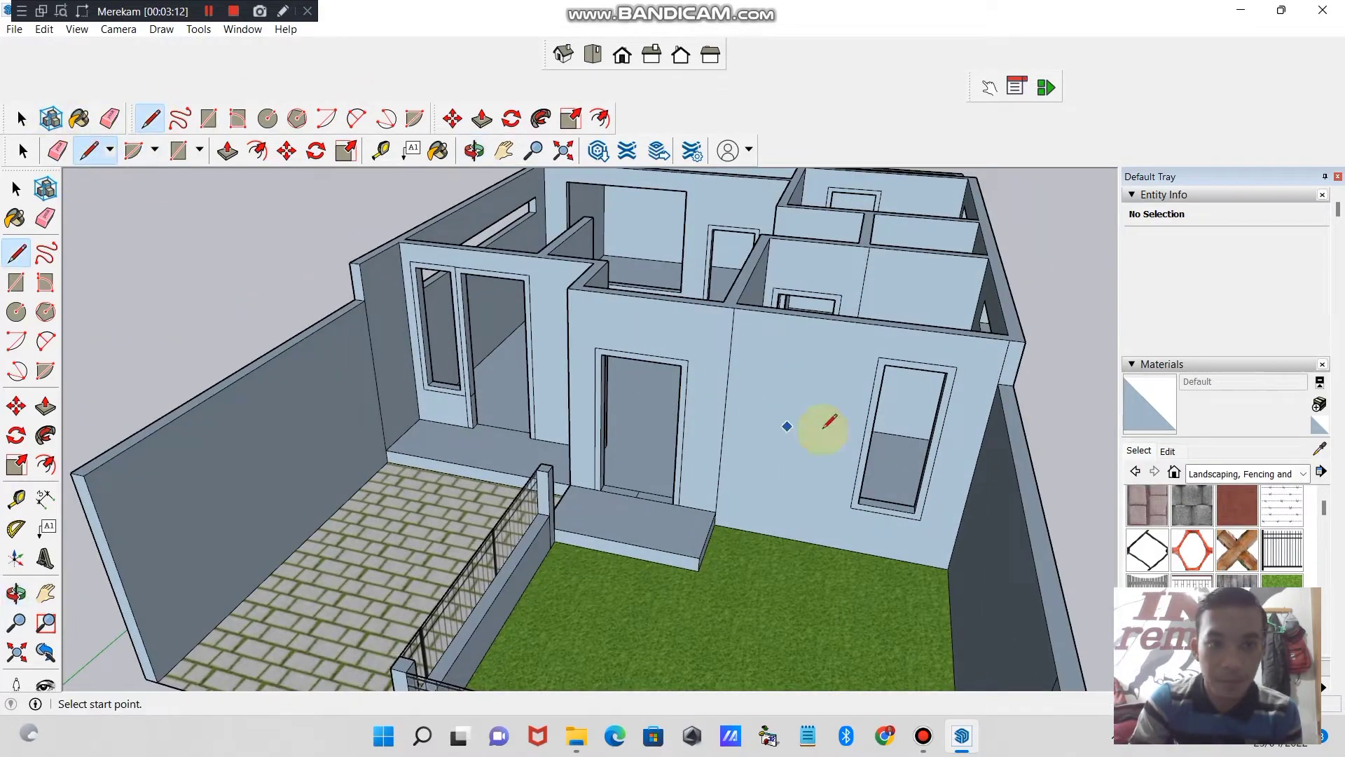
{"action": "left_click", "coordinate": [872, 435]}
{"action": "left_click", "coordinate": [930, 446]}
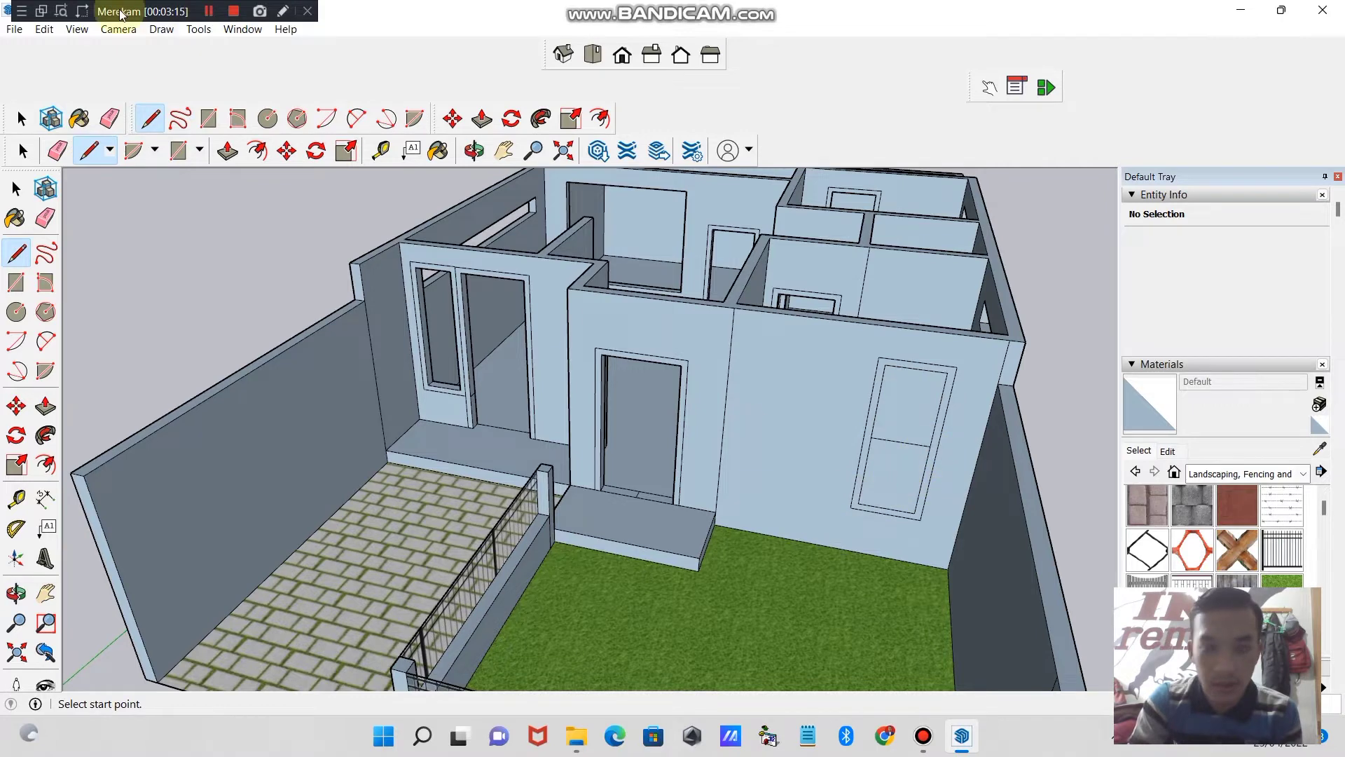
{"action": "left_click", "coordinate": [110, 118]}
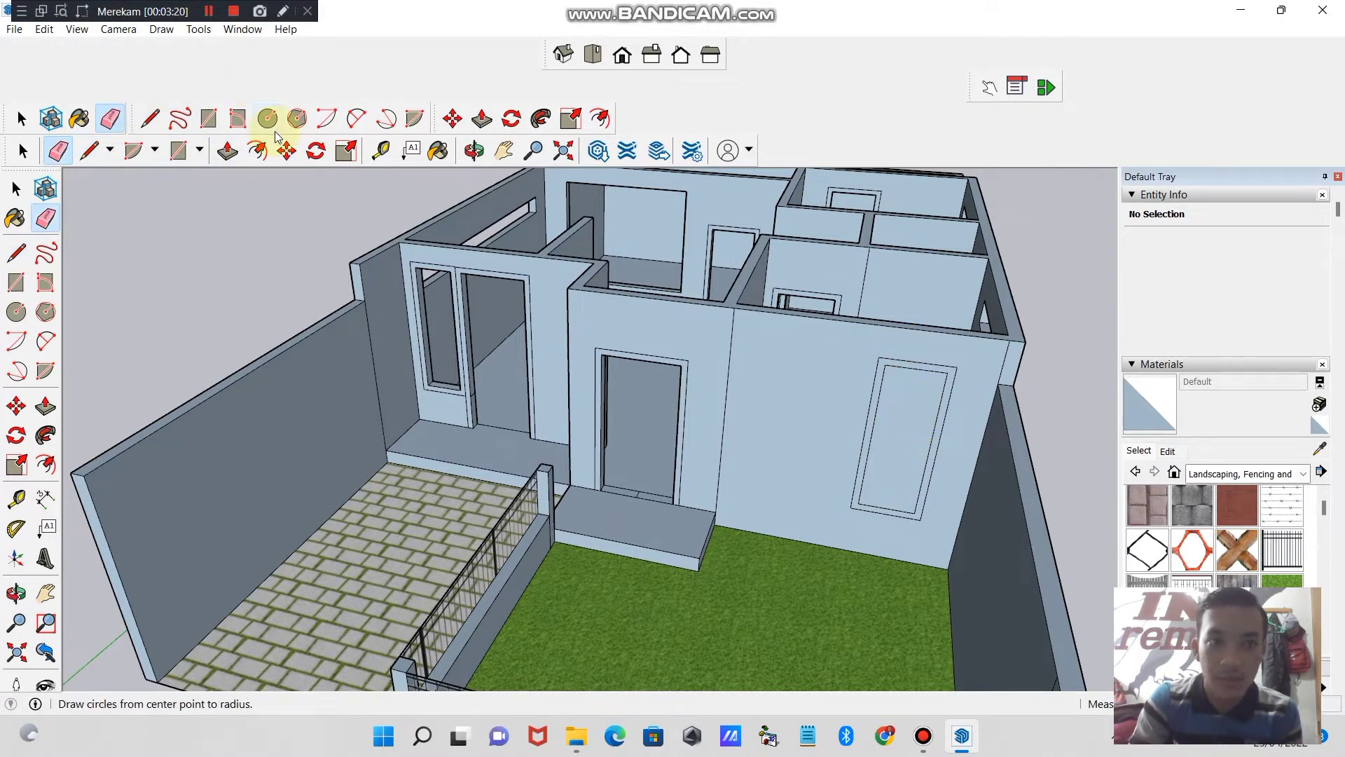
- Paint the front window pane above the lawn with Translucent Glass Gray from the Glass and Mirrors materials
{"action": "left_click", "coordinate": [471, 163]}
{"action": "left_click_drag", "start_coordinate": [519, 336], "coordinate": [816, 439]}
{"action": "left_click", "coordinate": [1294, 475]}
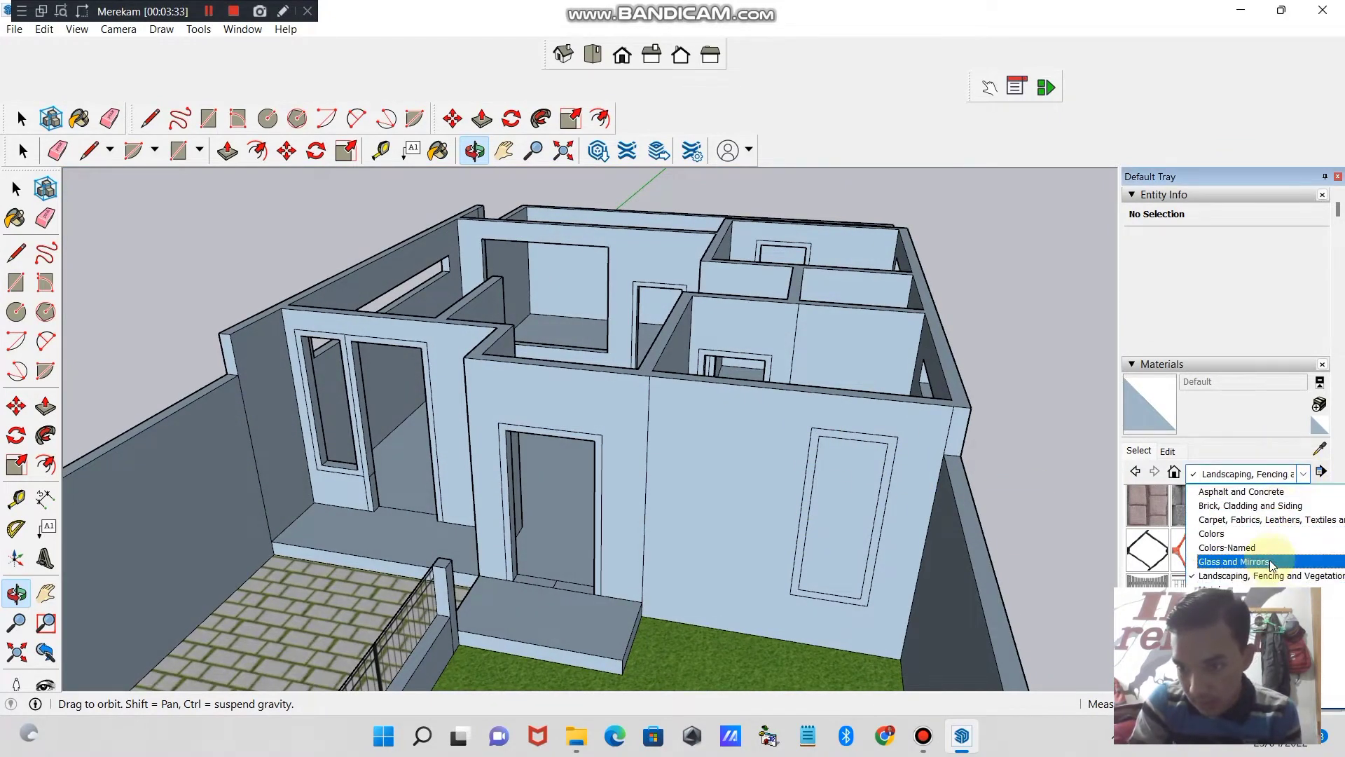
{"action": "left_click", "coordinate": [1233, 561]}
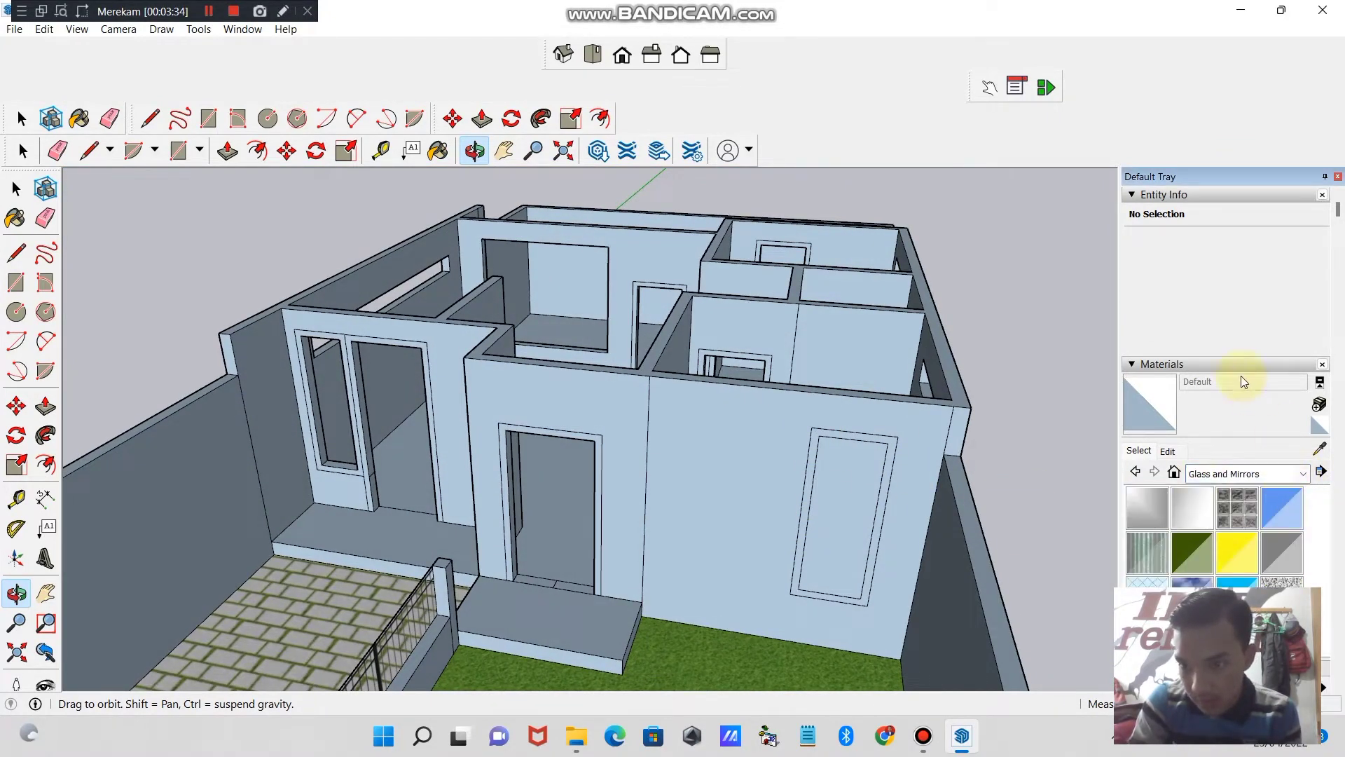
{"action": "left_click", "coordinate": [1272, 552]}
{"action": "left_click", "coordinate": [835, 482]}
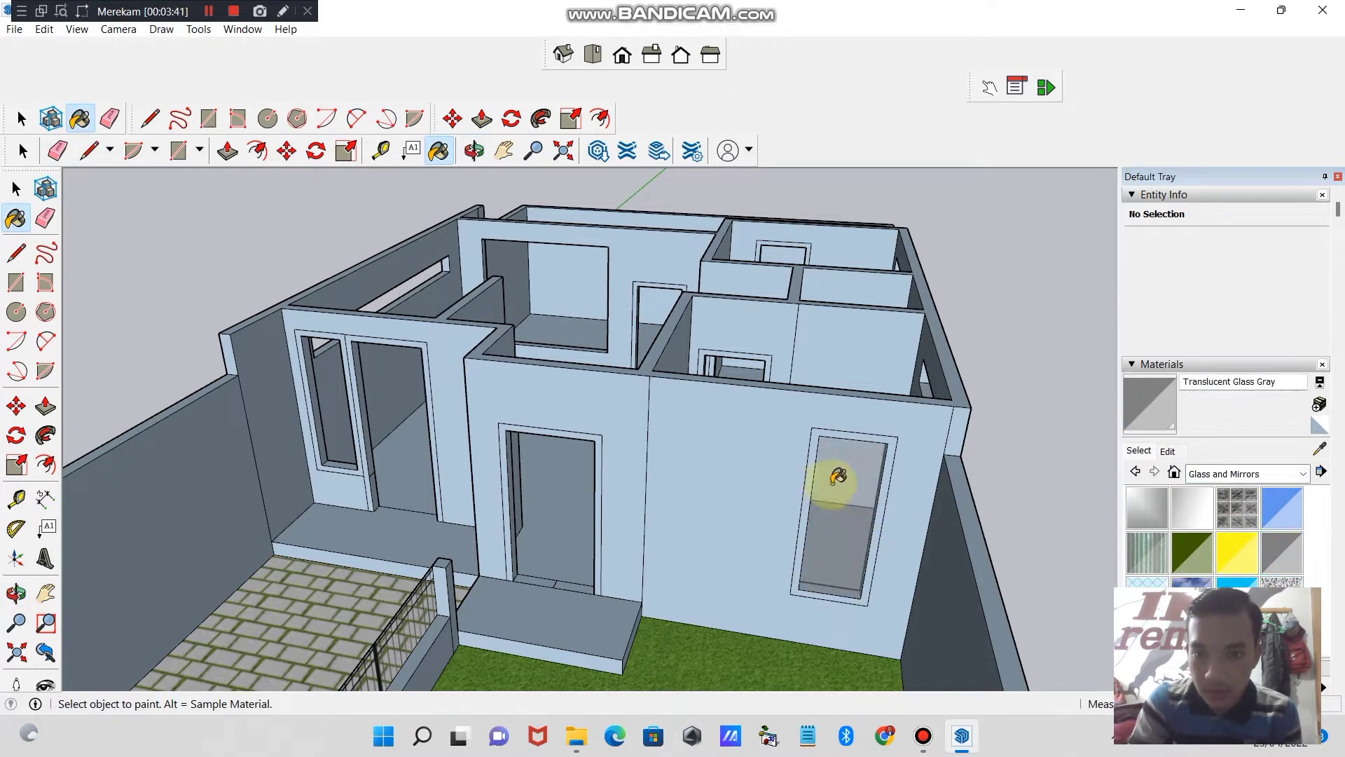
- Draw a vertical centre line from threshold to lintel in the front door opening above the step, closing it as two door leaves
{"action": "left_click", "coordinate": [474, 149]}
{"action": "left_click_drag", "start_coordinate": [364, 231], "coordinate": [700, 391]}
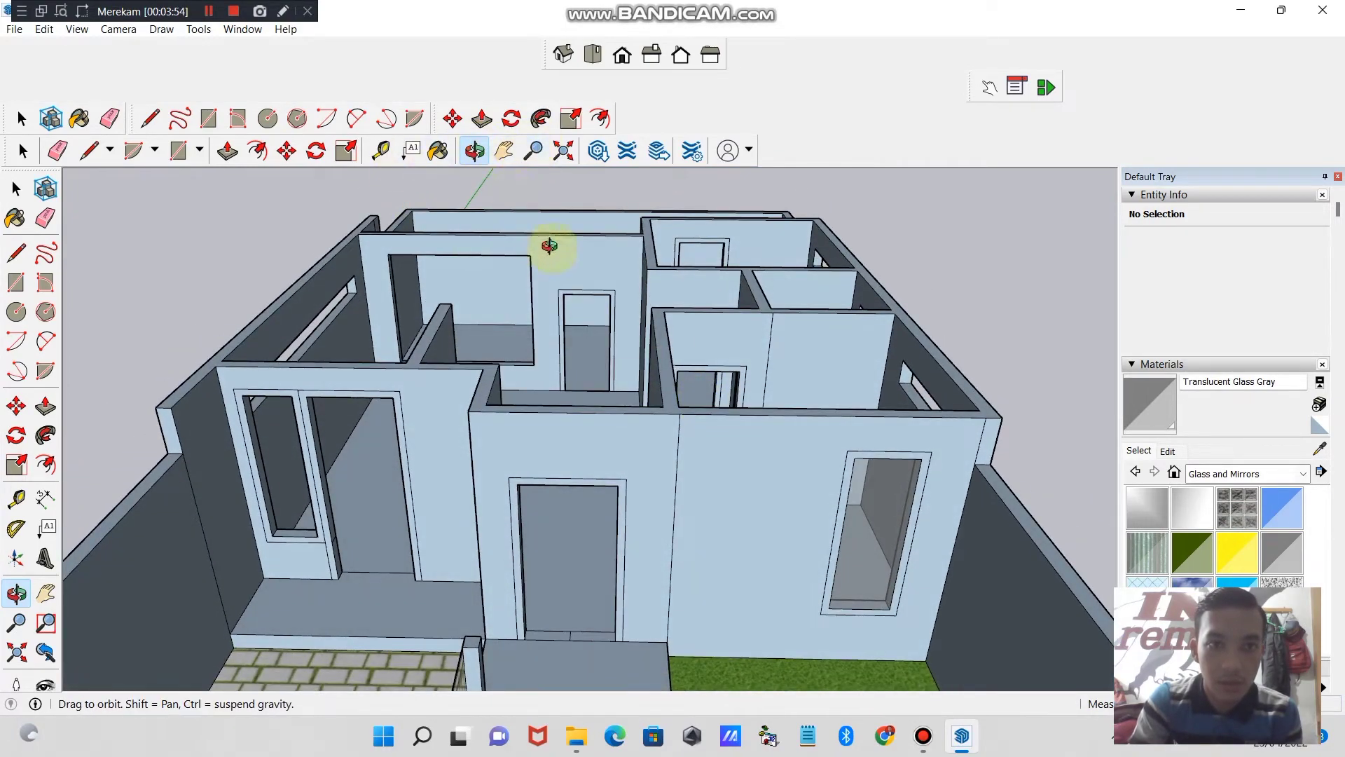
{"action": "left_click", "coordinate": [532, 150]}
{"action": "left_click_drag", "start_coordinate": [641, 429], "coordinate": [601, 465]}
{"action": "left_click", "coordinate": [511, 153]}
{"action": "left_click_drag", "start_coordinate": [561, 275], "coordinate": [569, 294]}
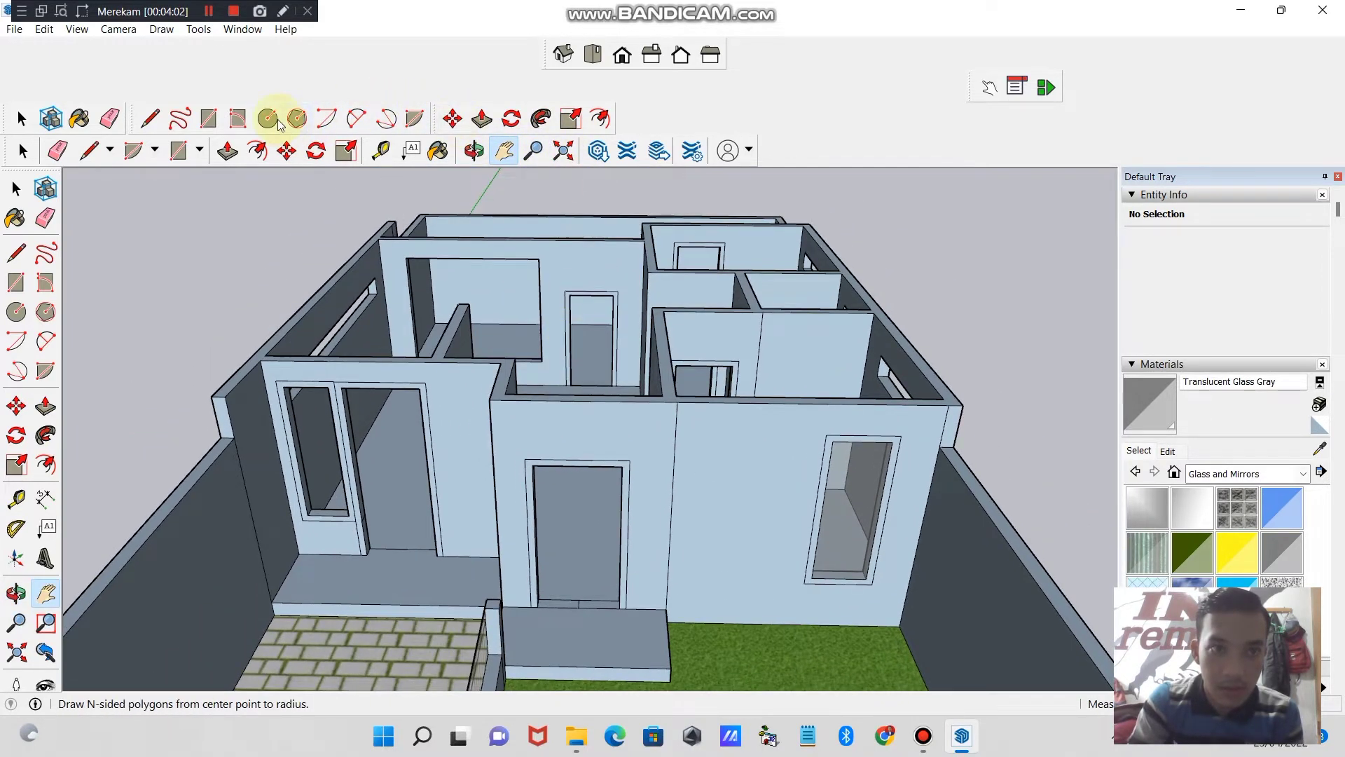
{"action": "left_click", "coordinate": [150, 118]}
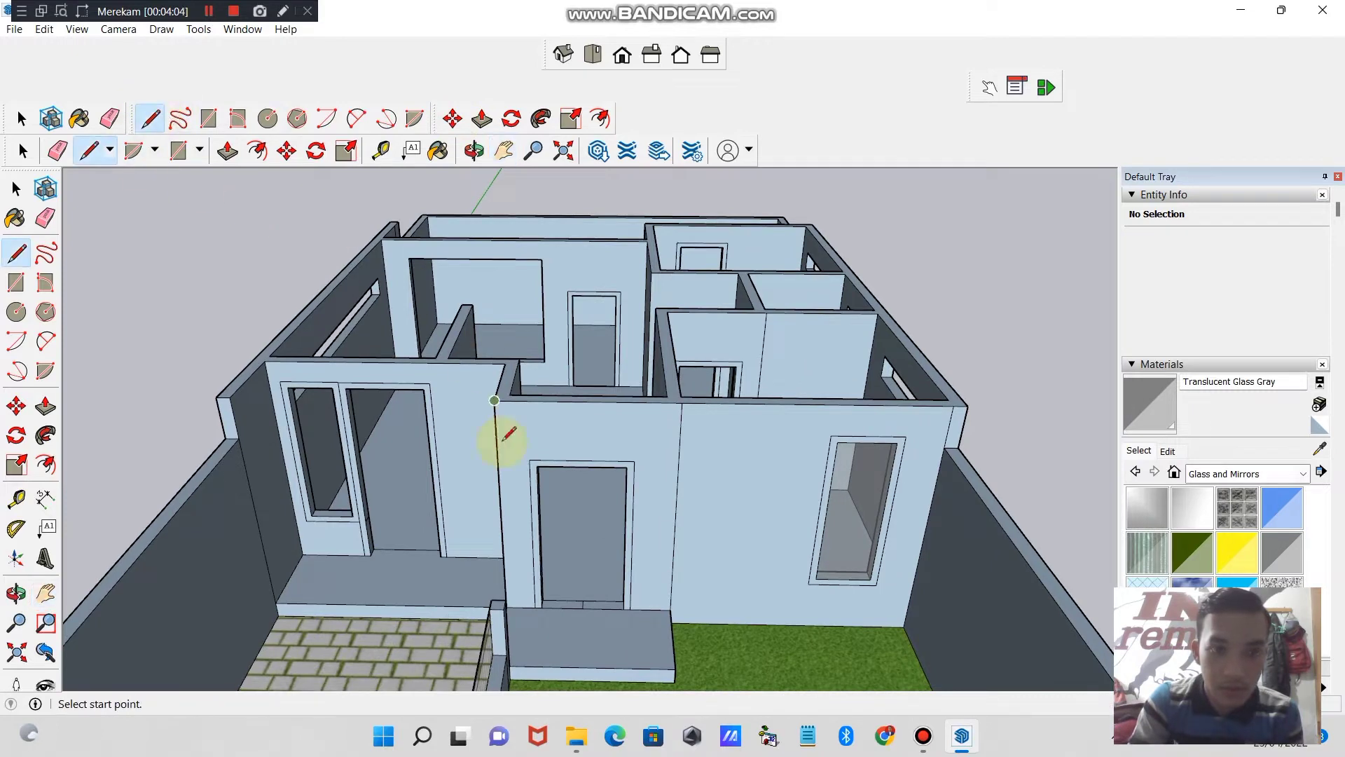
{"action": "left_click", "coordinate": [581, 614]}
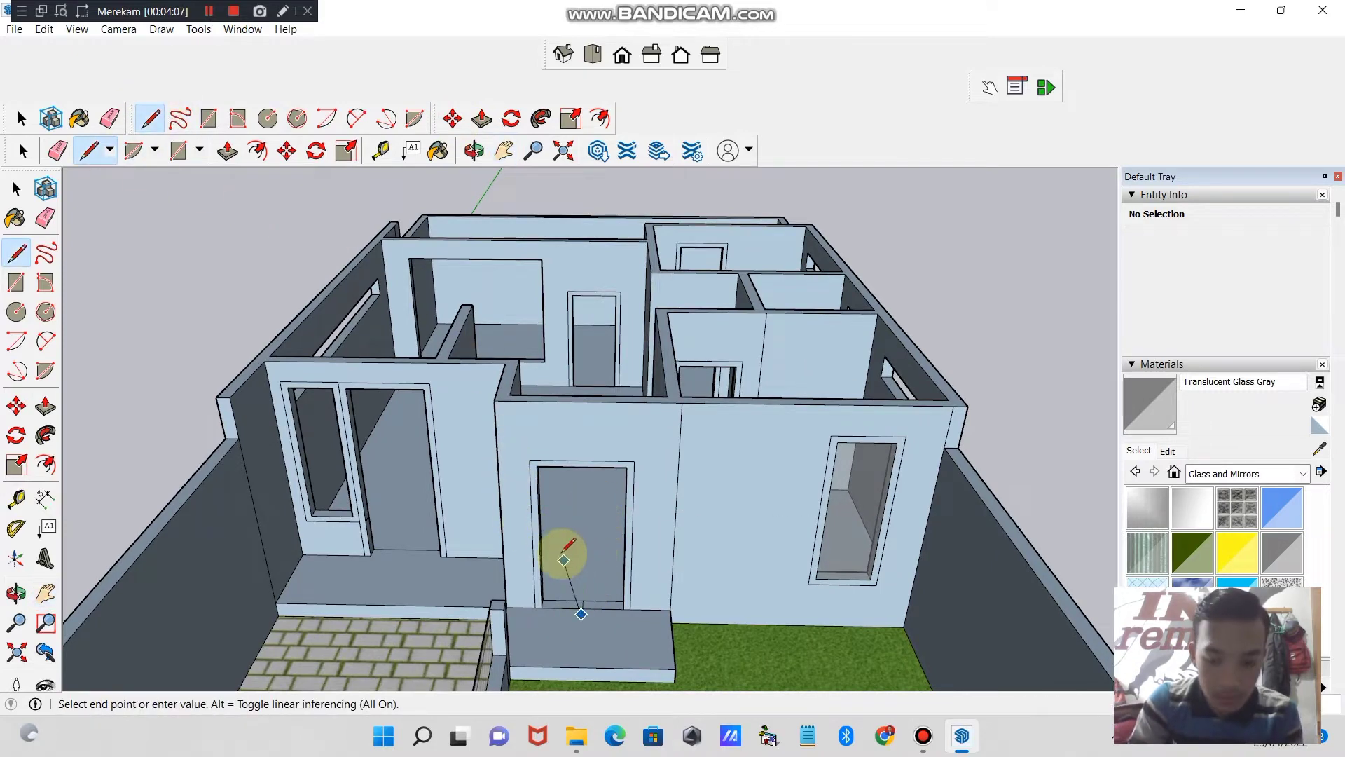
{"action": "key", "text": "ctrl+z"}
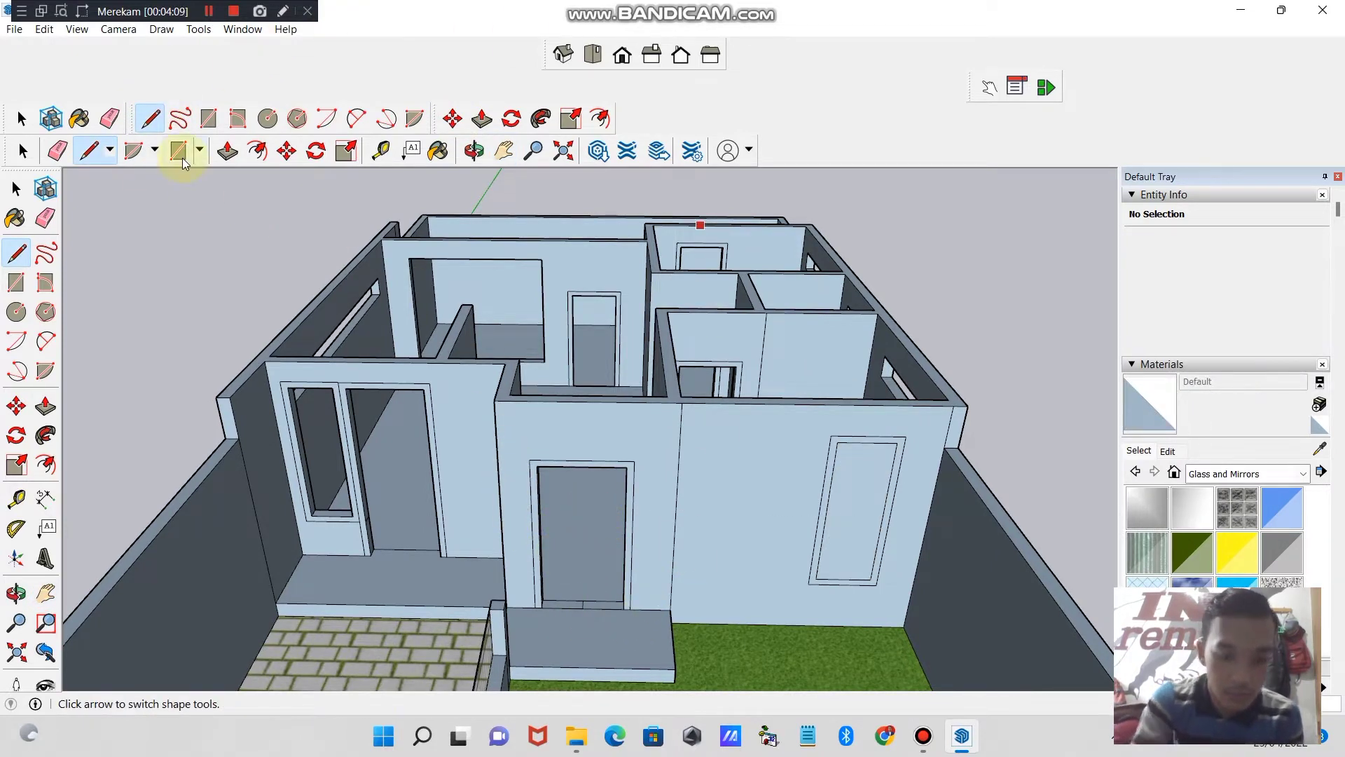
{"action": "key", "text": "ctrl+y"}
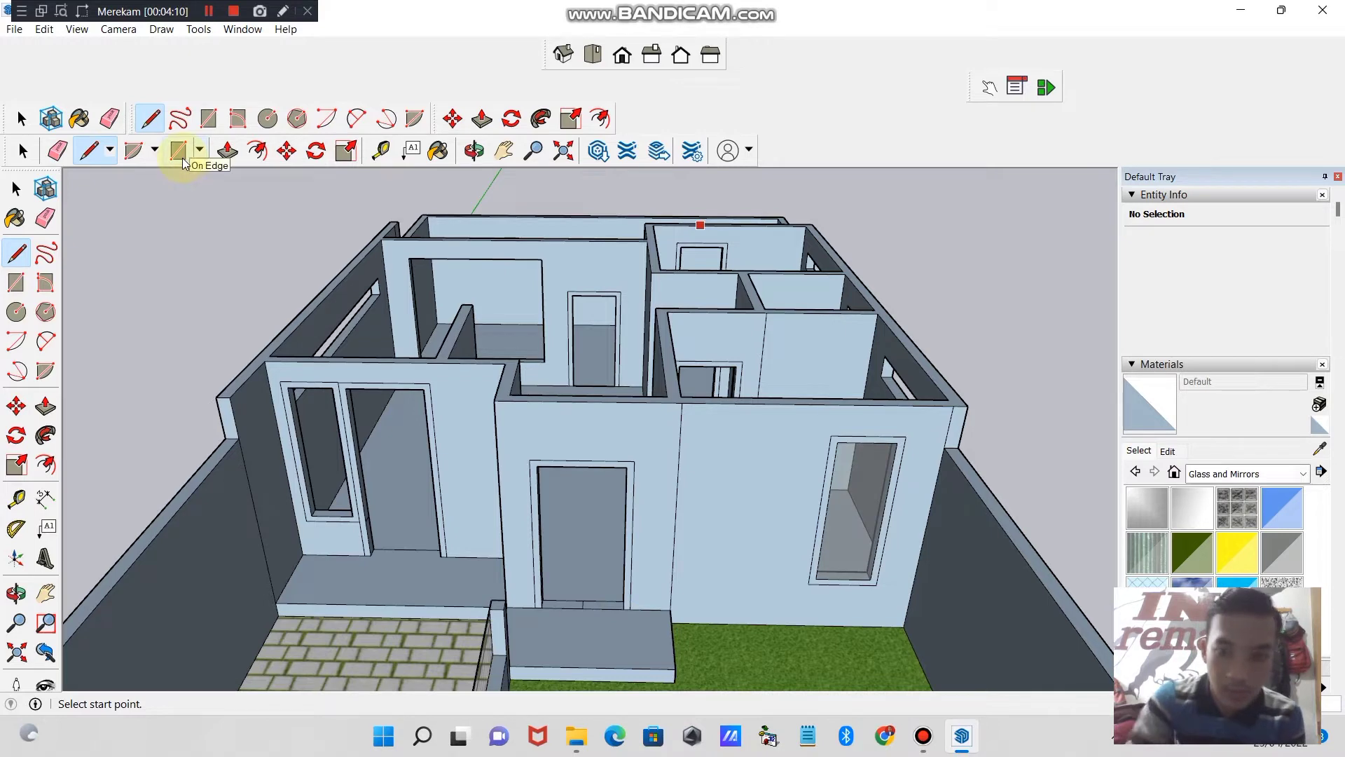
{"action": "left_click", "coordinate": [582, 606]}
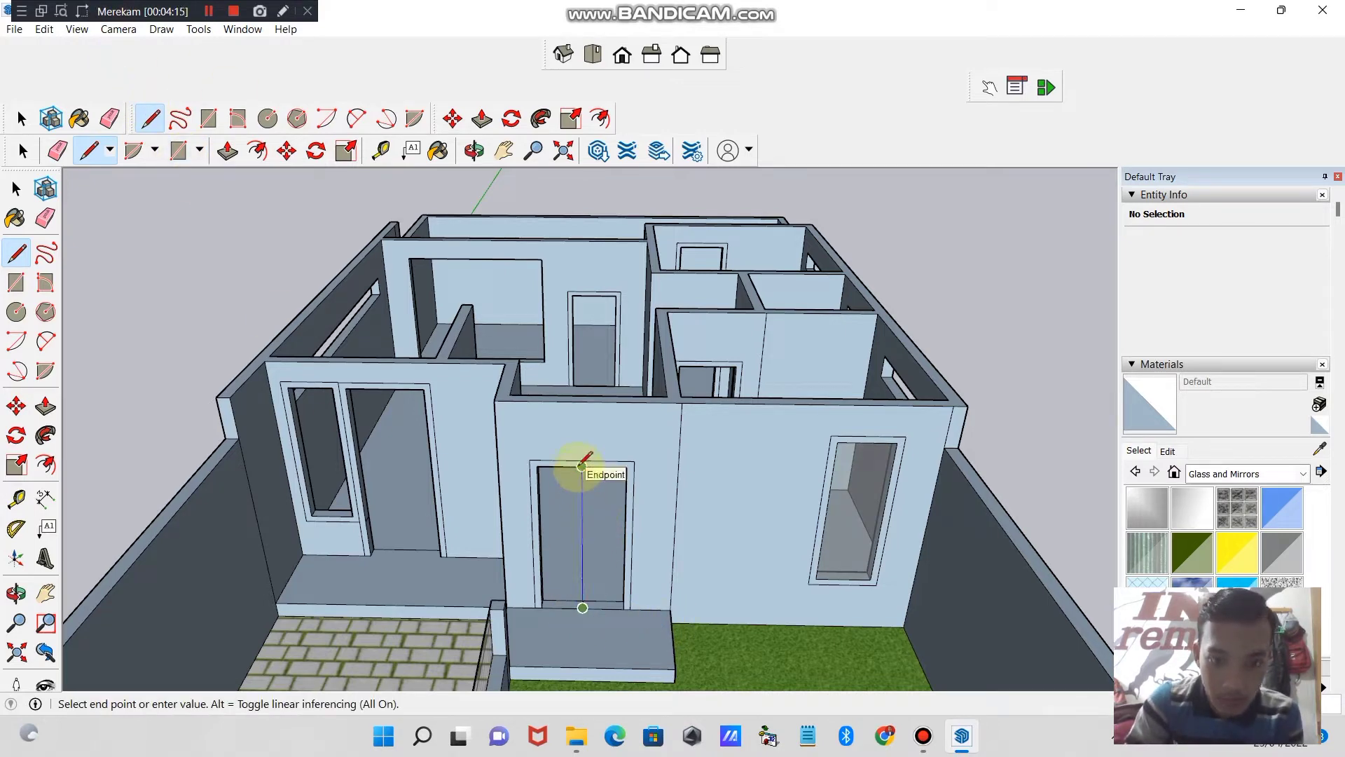
{"action": "left_click", "coordinate": [582, 466]}
- Paint both leaves of the front door with Wood Floor Dark from the Wood materials
{"action": "left_click", "coordinate": [474, 150]}
{"action": "left_click_drag", "start_coordinate": [582, 491], "coordinate": [771, 490]}
{"action": "left_click", "coordinate": [1301, 475]}
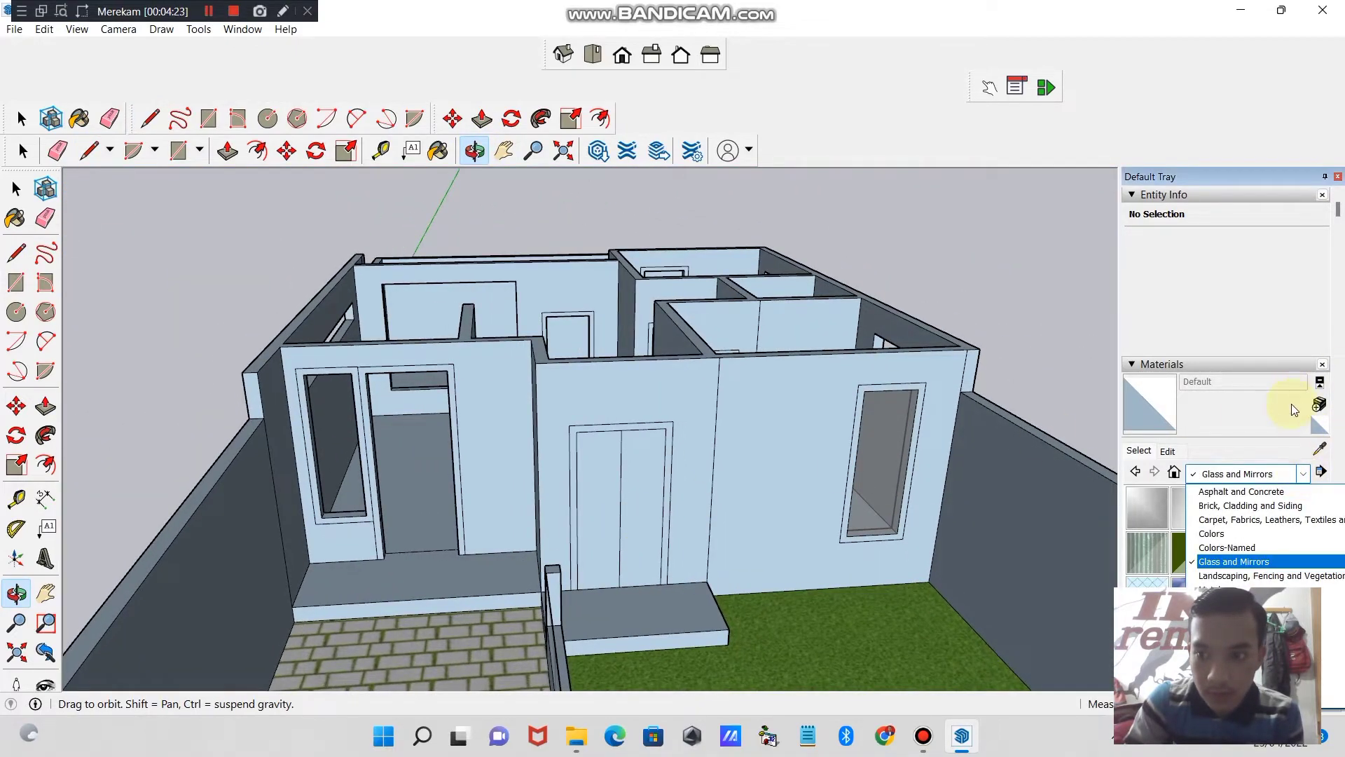
{"action": "left_click", "coordinate": [1261, 701]}
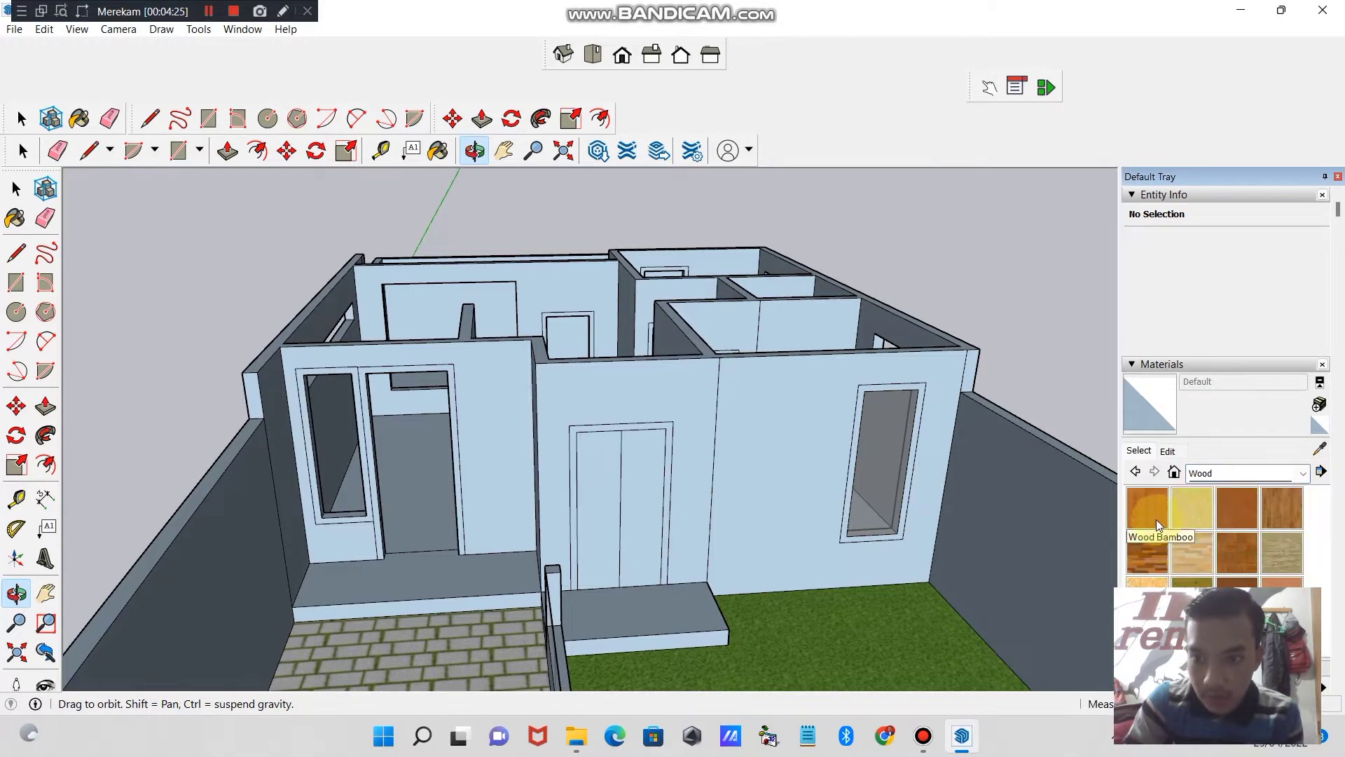
{"action": "left_click", "coordinate": [1148, 553]}
{"action": "left_click", "coordinate": [616, 479]}
{"action": "left_click", "coordinate": [652, 477]}
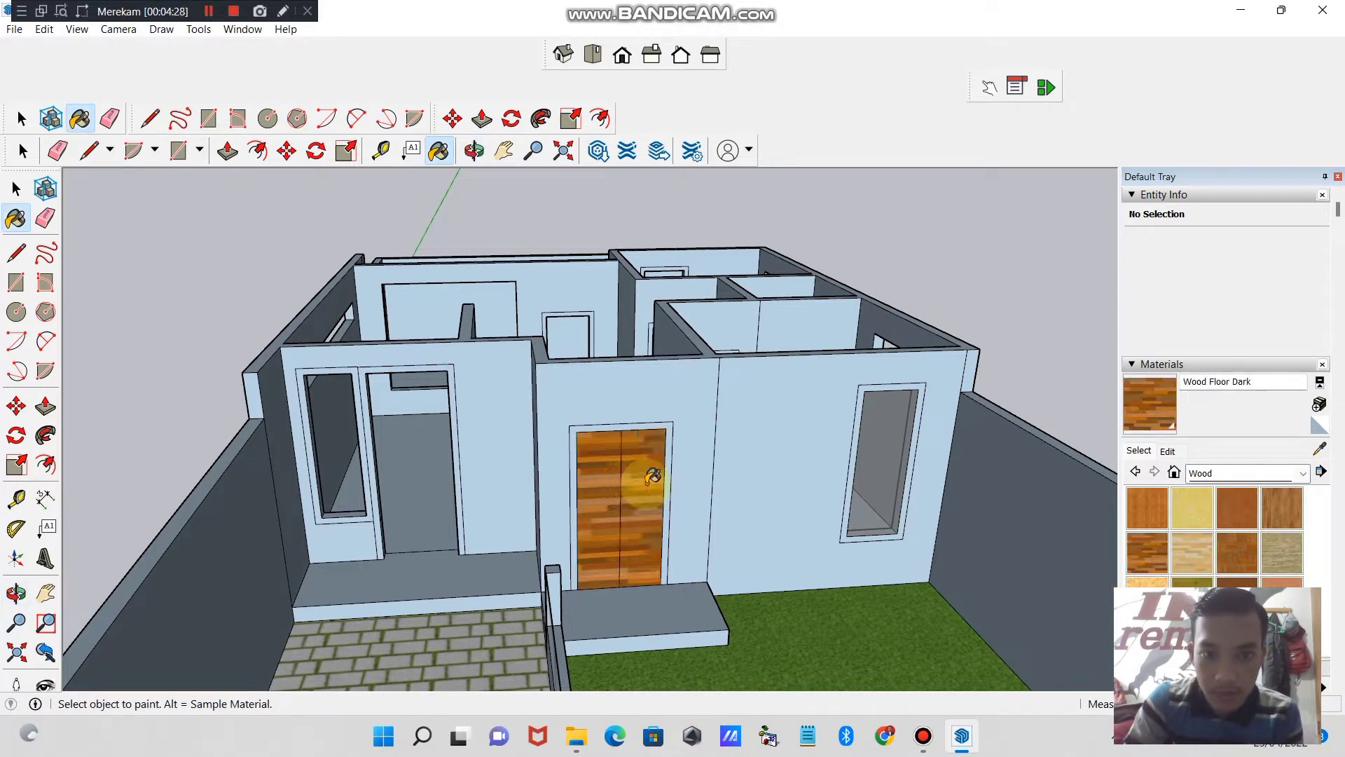
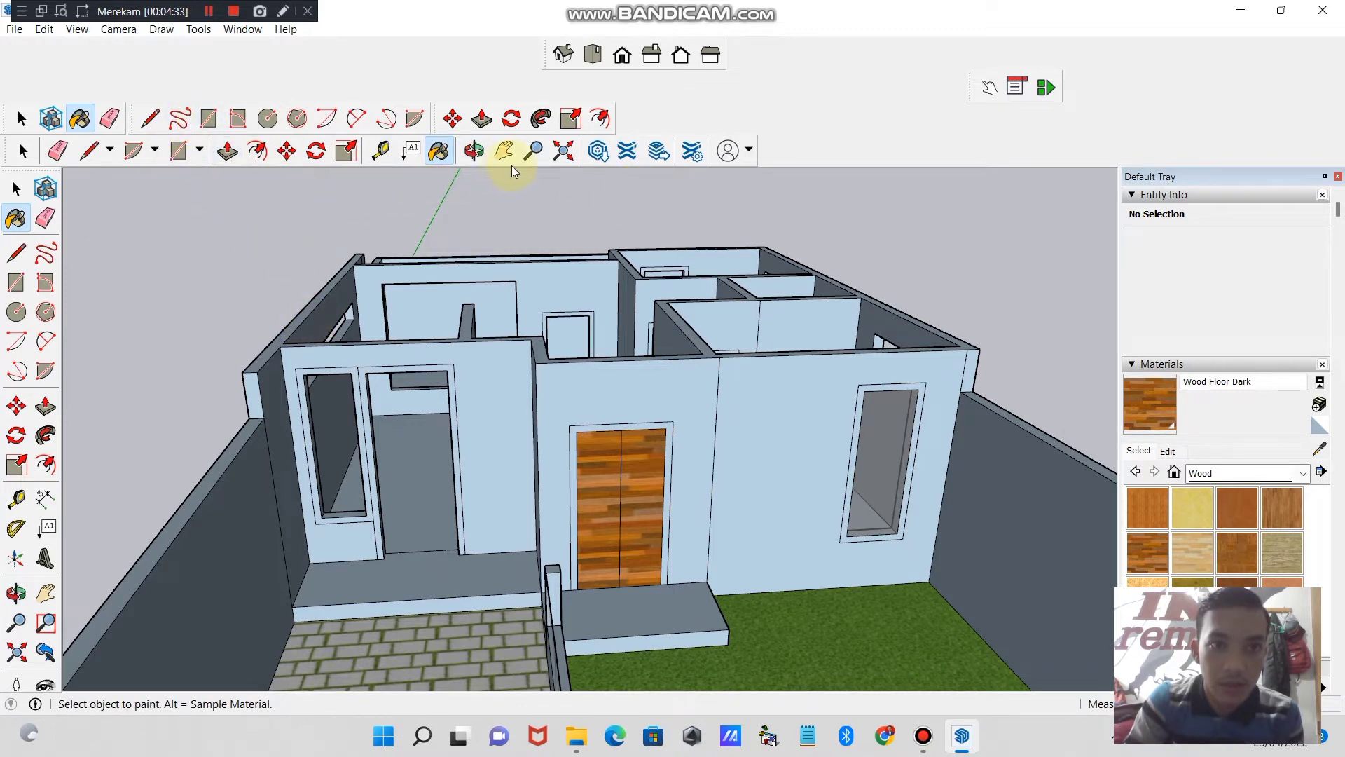
- Try painting the wall around the front door with Wood Floor Dark, and undo the fill
{"action": "left_click", "coordinate": [585, 384]}
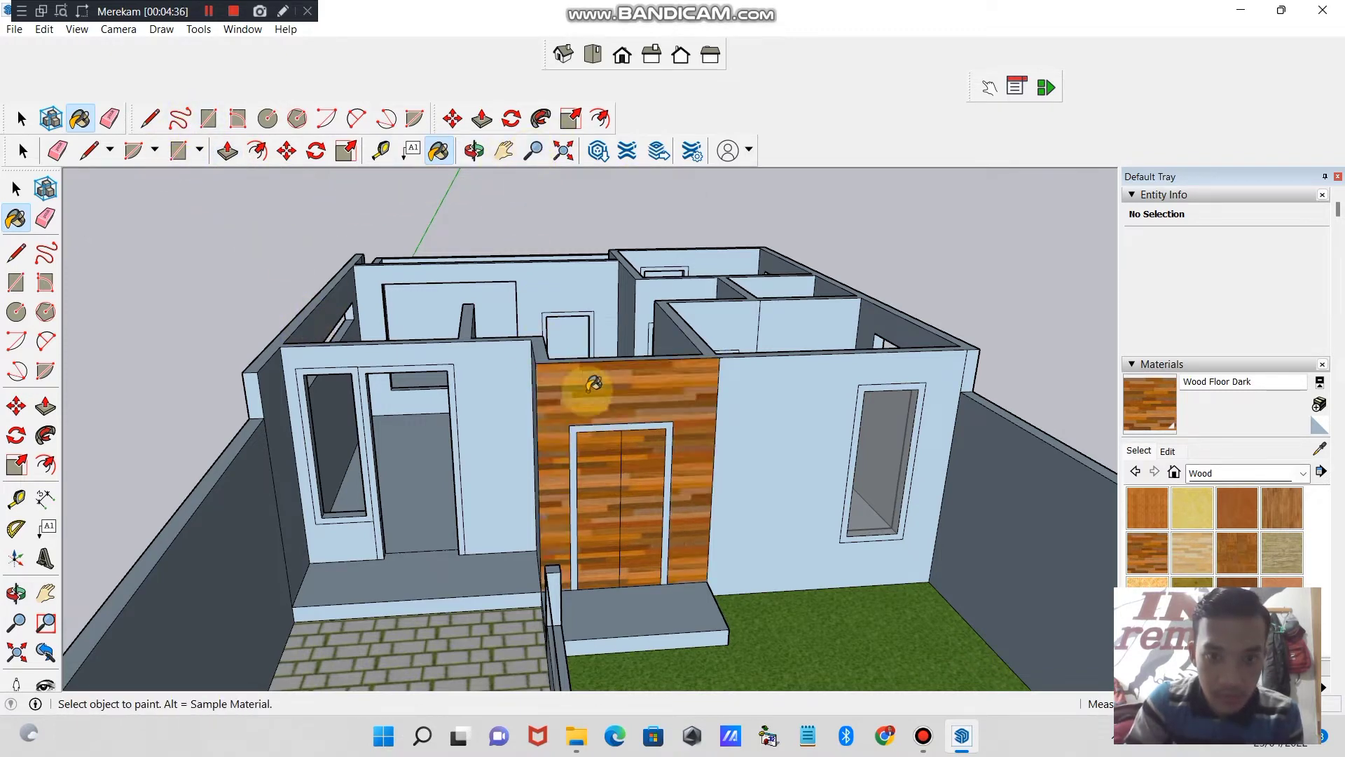
{"action": "key", "text": "ctrl+z"}
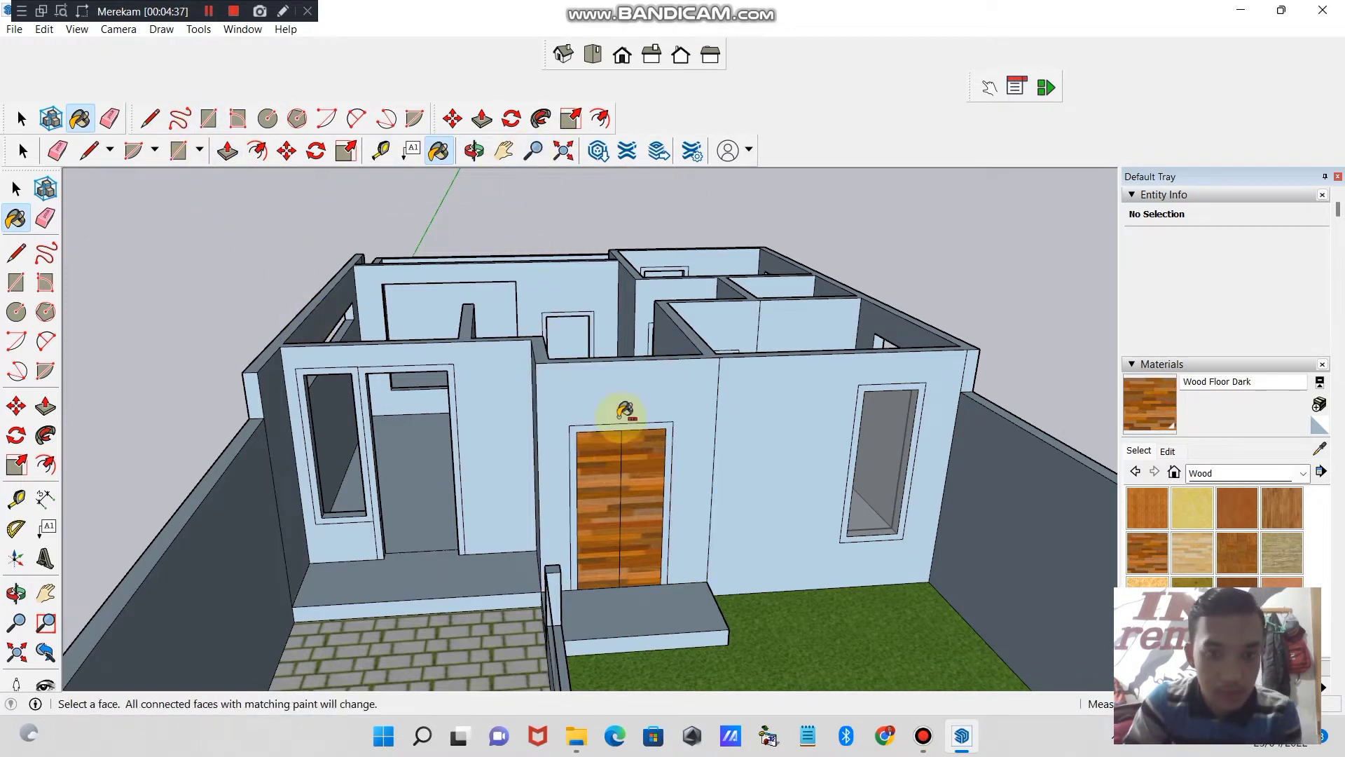
- Draw a narrow upright rectangle for a handle at mid-height on the left leaf of the front door
{"action": "left_click", "coordinate": [532, 150]}
{"action": "scroll", "coordinate": [600, 450], "scroll_direction": "up", "scroll_amount": 5}
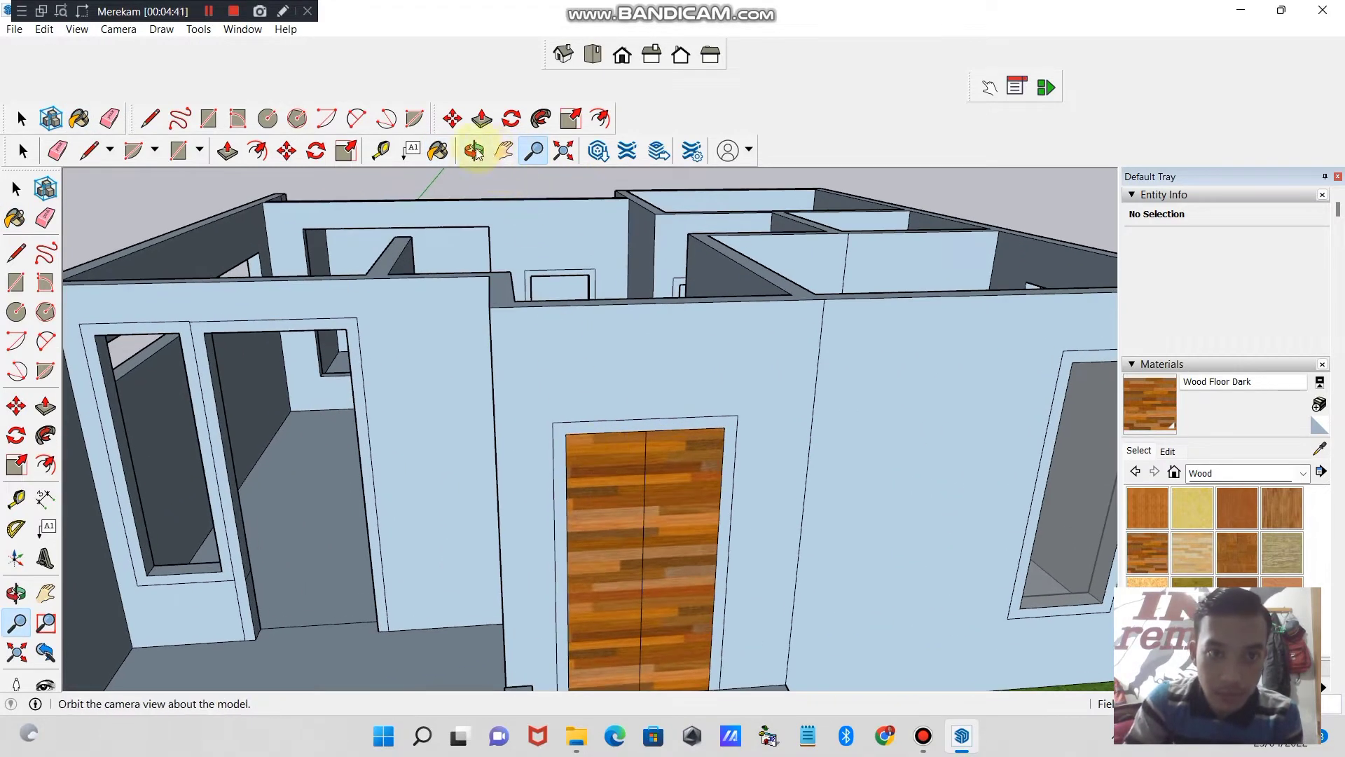
{"action": "left_click", "coordinate": [504, 150]}
{"action": "left_click_drag", "start_coordinate": [380, 354], "coordinate": [373, 266]}
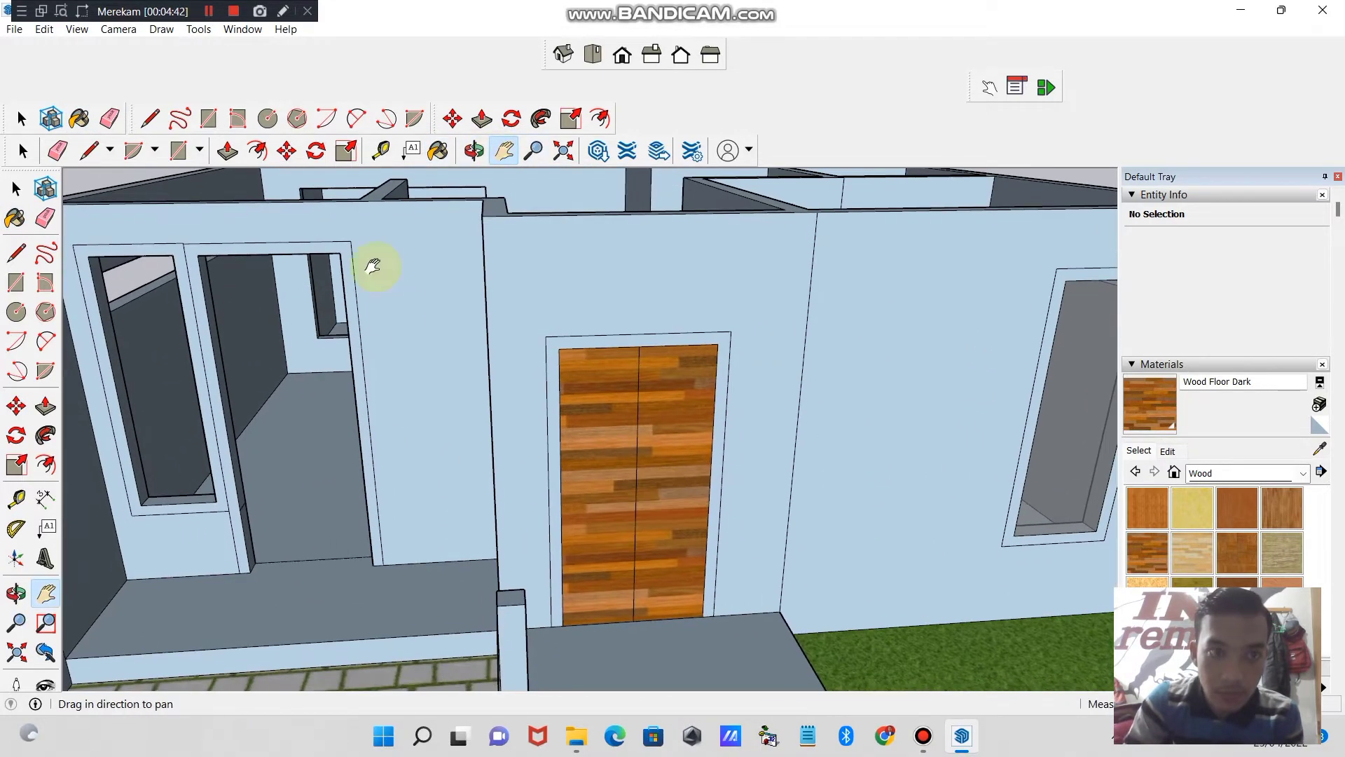
{"action": "left_click", "coordinate": [204, 119]}
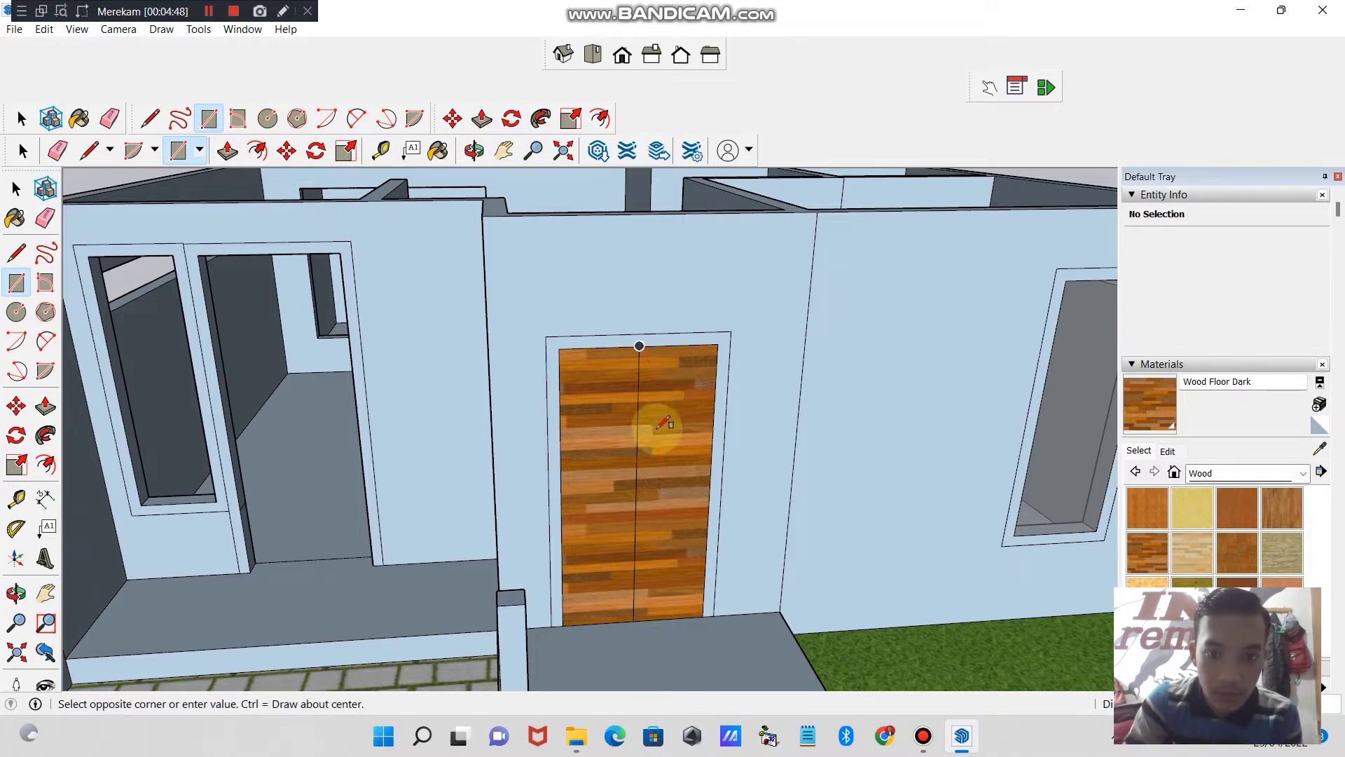
{"action": "key", "text": "ctrl+z"}
{"action": "key", "text": "ctrl+y"}
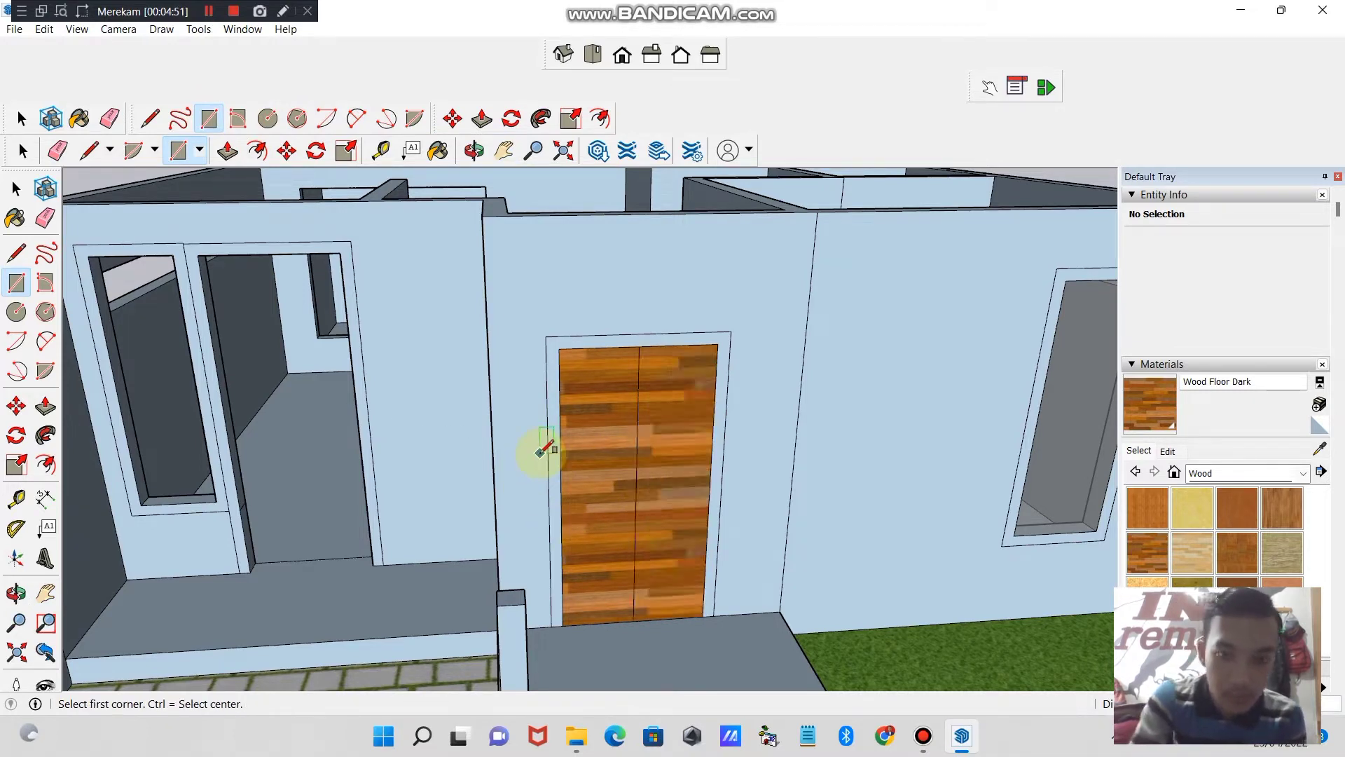
{"action": "left_click", "coordinate": [588, 448]}
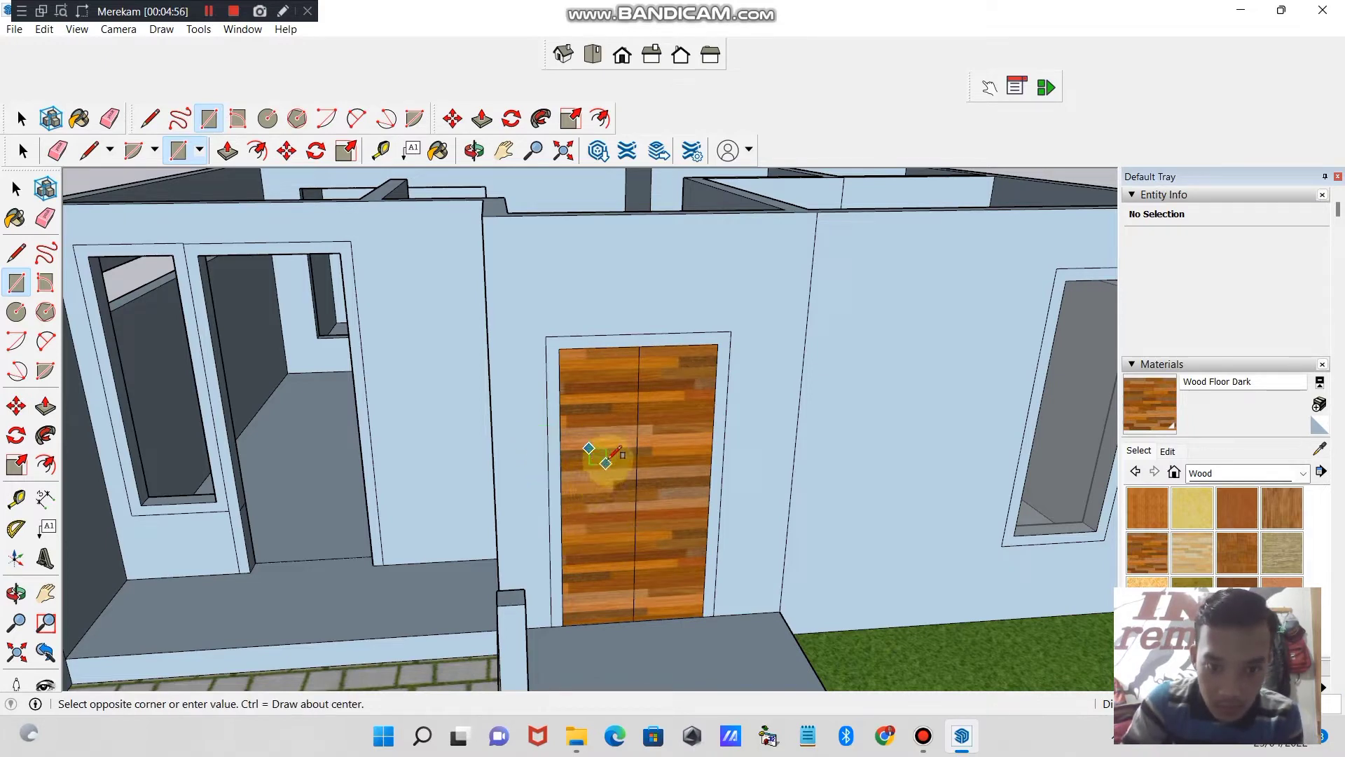
{"action": "key", "text": "Escape"}
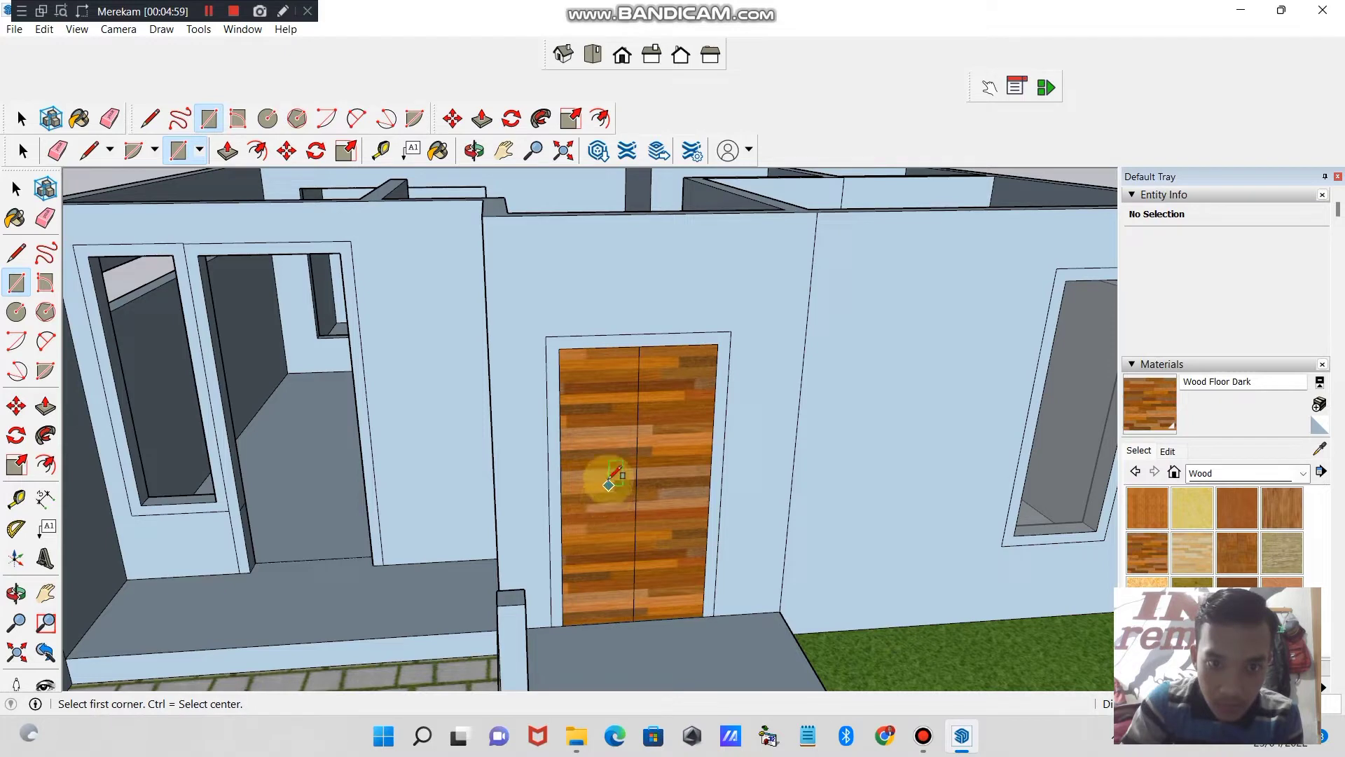
{"action": "left_click", "coordinate": [615, 442]}
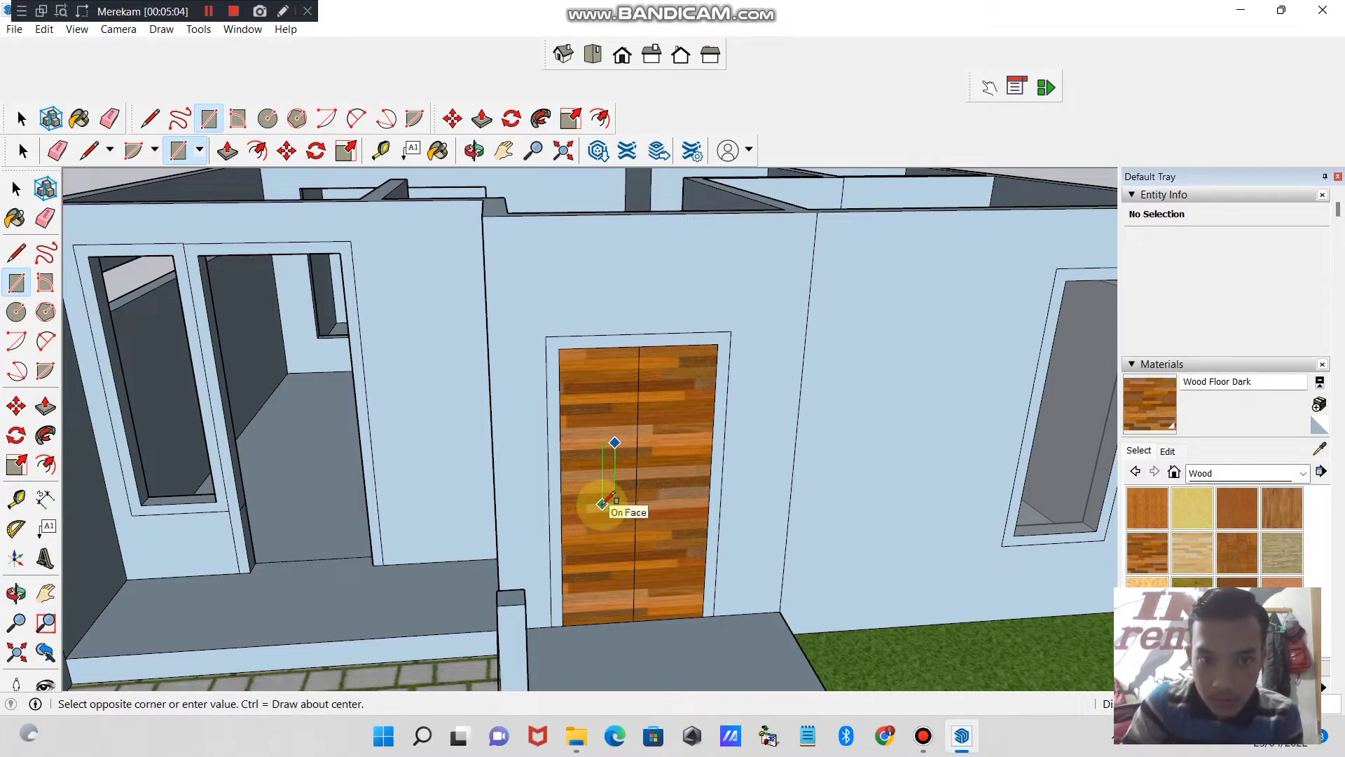
{"action": "left_click", "coordinate": [602, 503]}
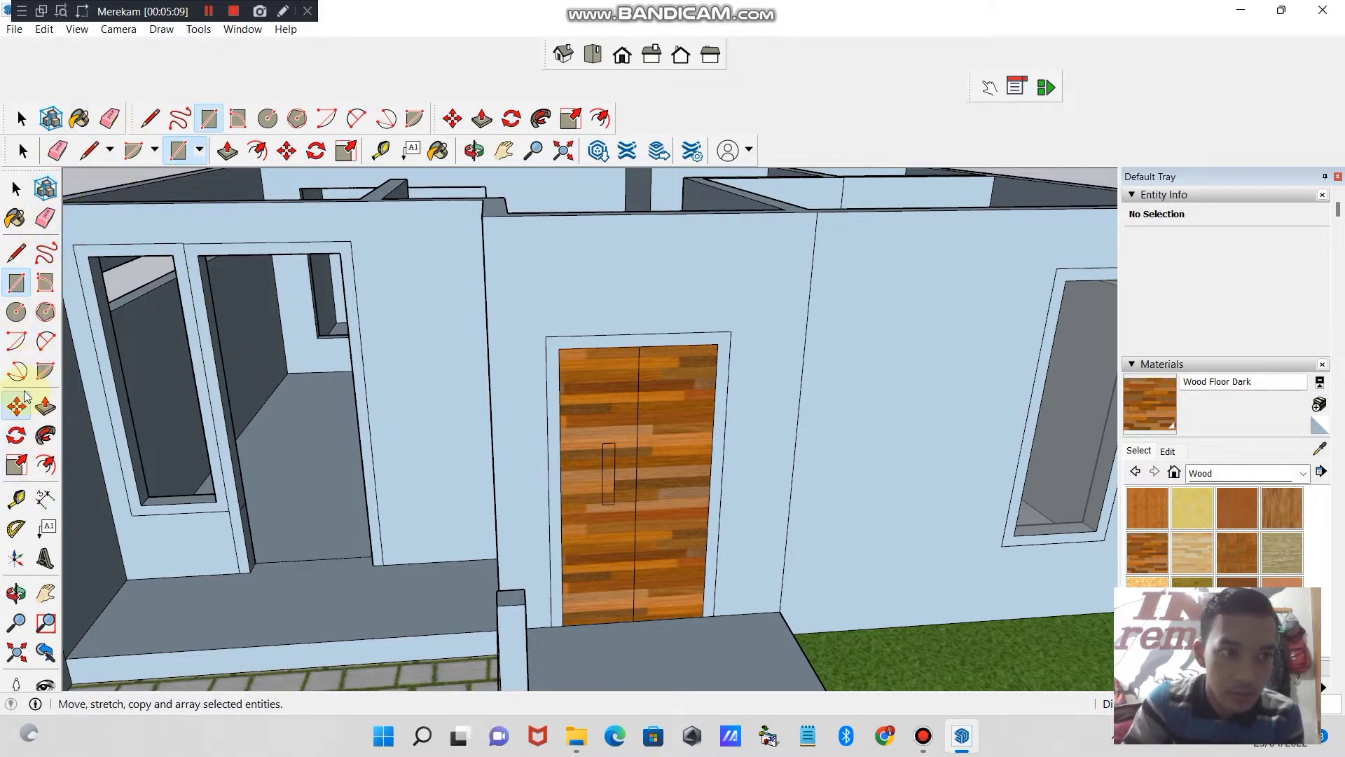
- Move the handle rectangle along the red axis, closer to the centre line between the two door leaves
{"action": "left_click", "coordinate": [21, 401]}
{"action": "left_click", "coordinate": [26, 119]}
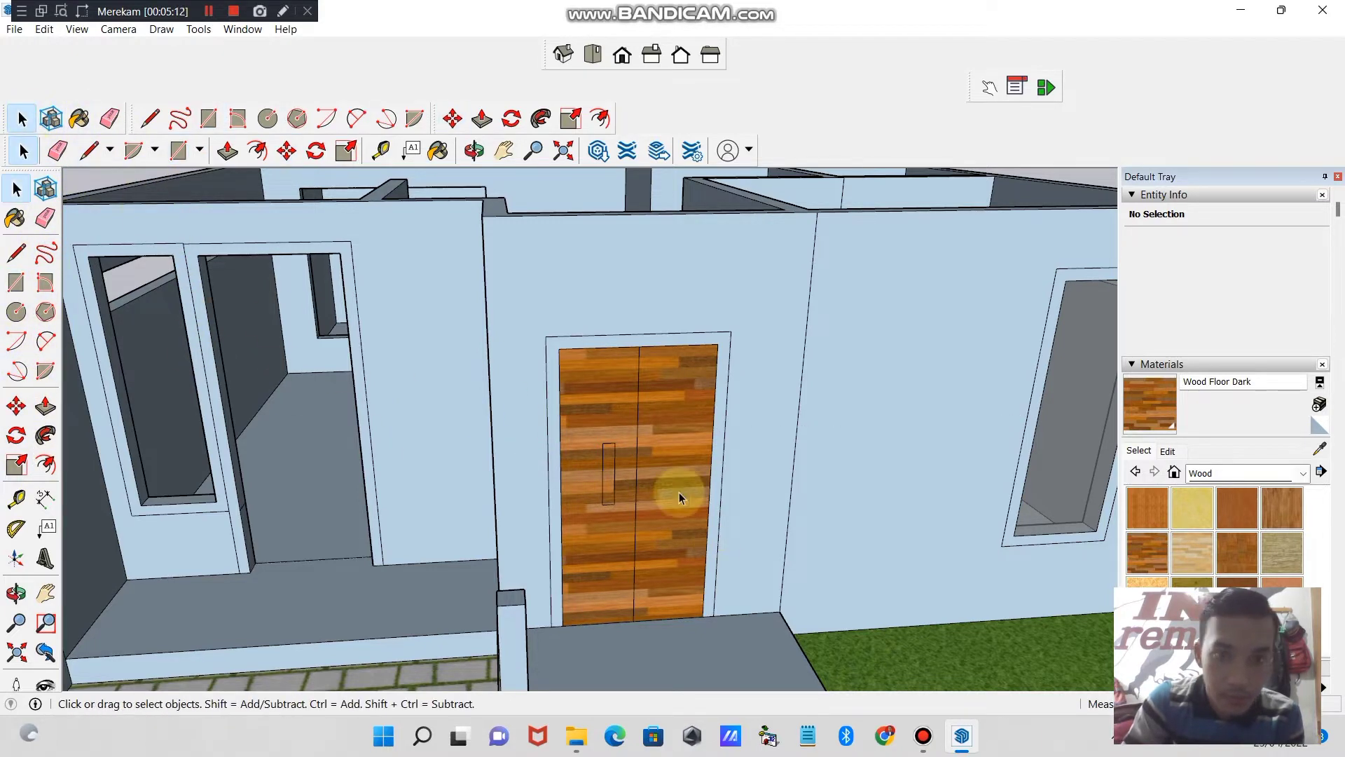
{"action": "left_click", "coordinate": [622, 473]}
{"action": "left_click", "coordinate": [16, 407]}
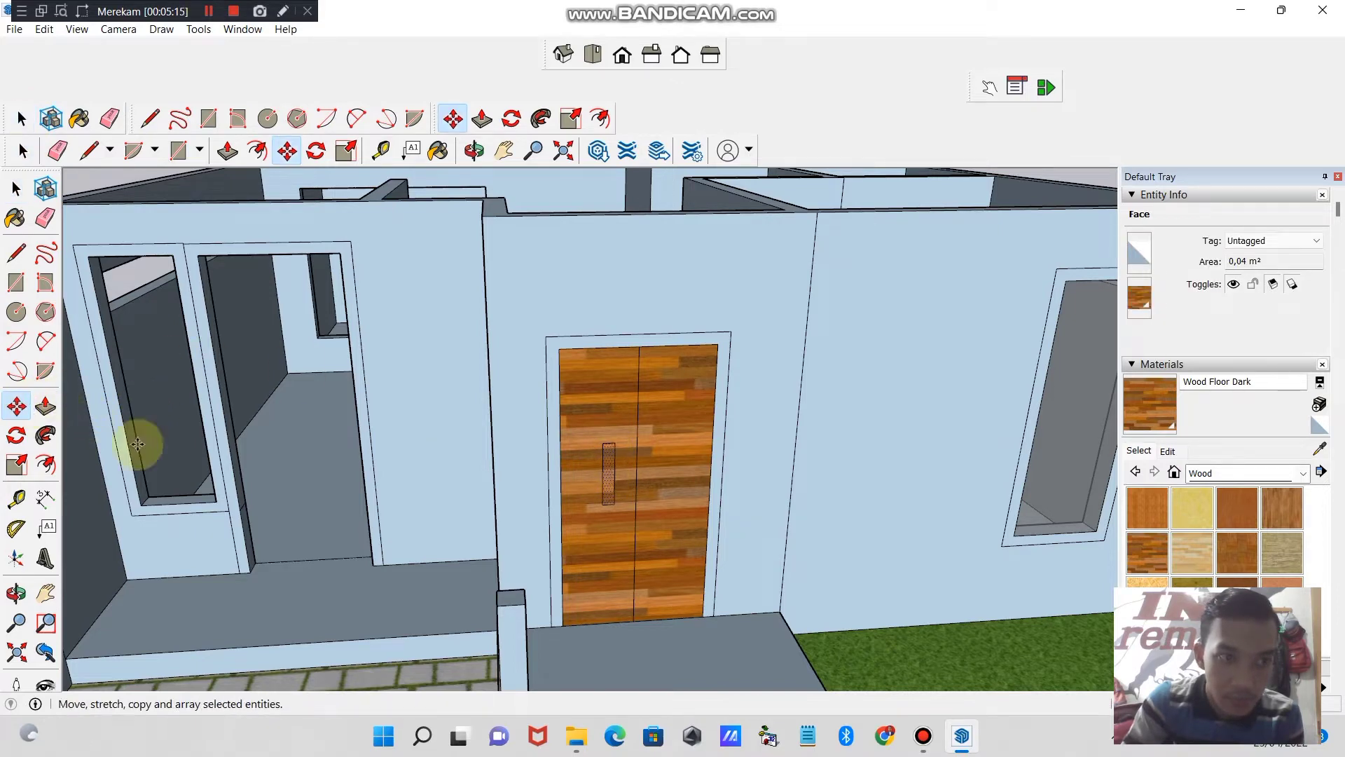
{"action": "left_click", "coordinate": [614, 476]}
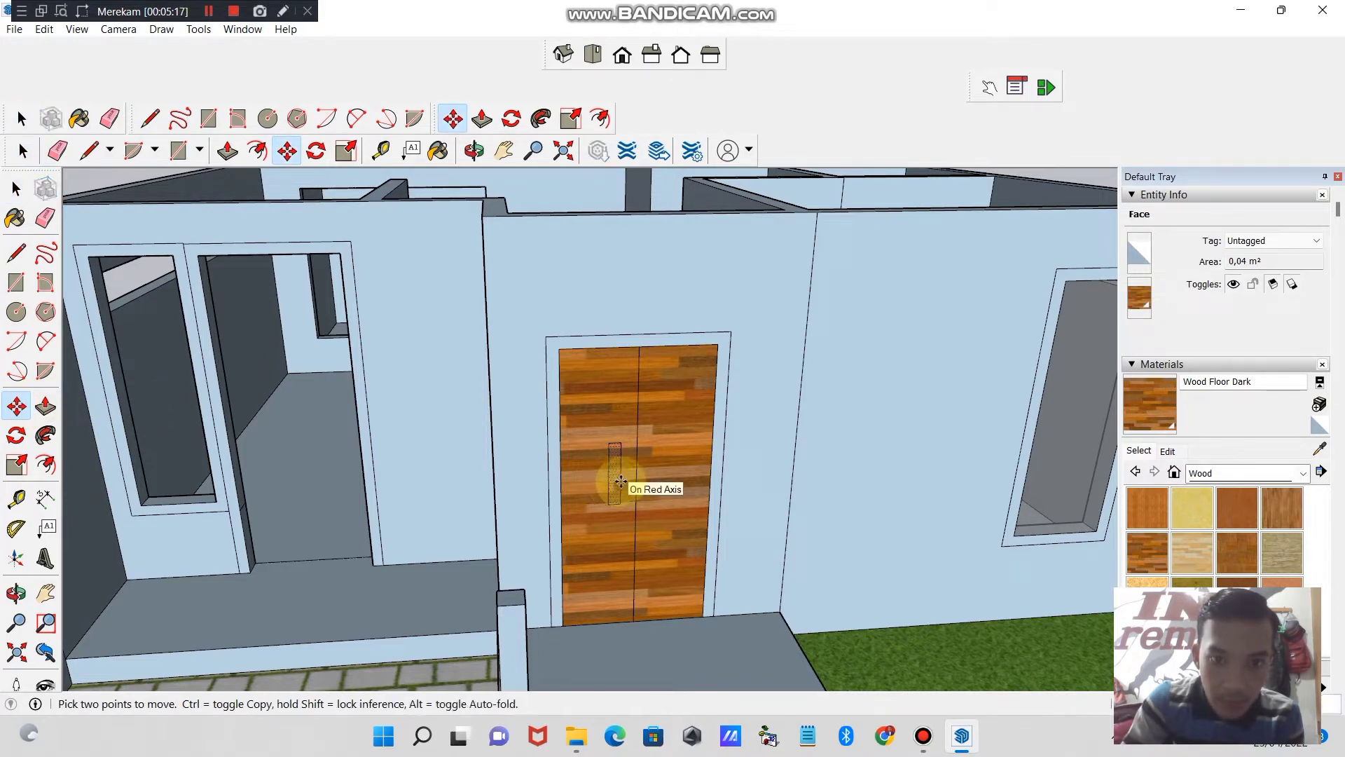
{"action": "left_click", "coordinate": [620, 483]}
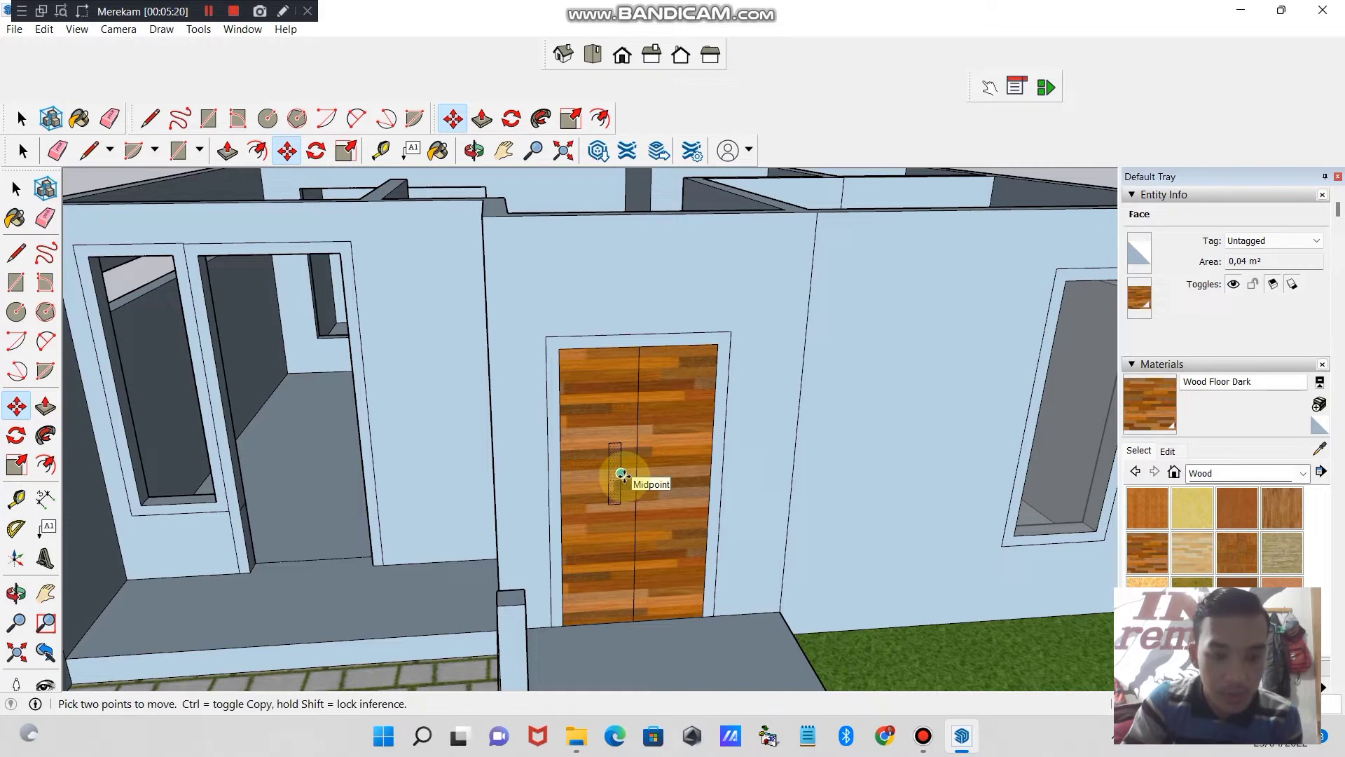
- Copy the handle rectangle across the centre line onto the right leaf of the front door, and clear the selection
{"action": "left_click", "coordinate": [621, 473], "text": "ctrl"}
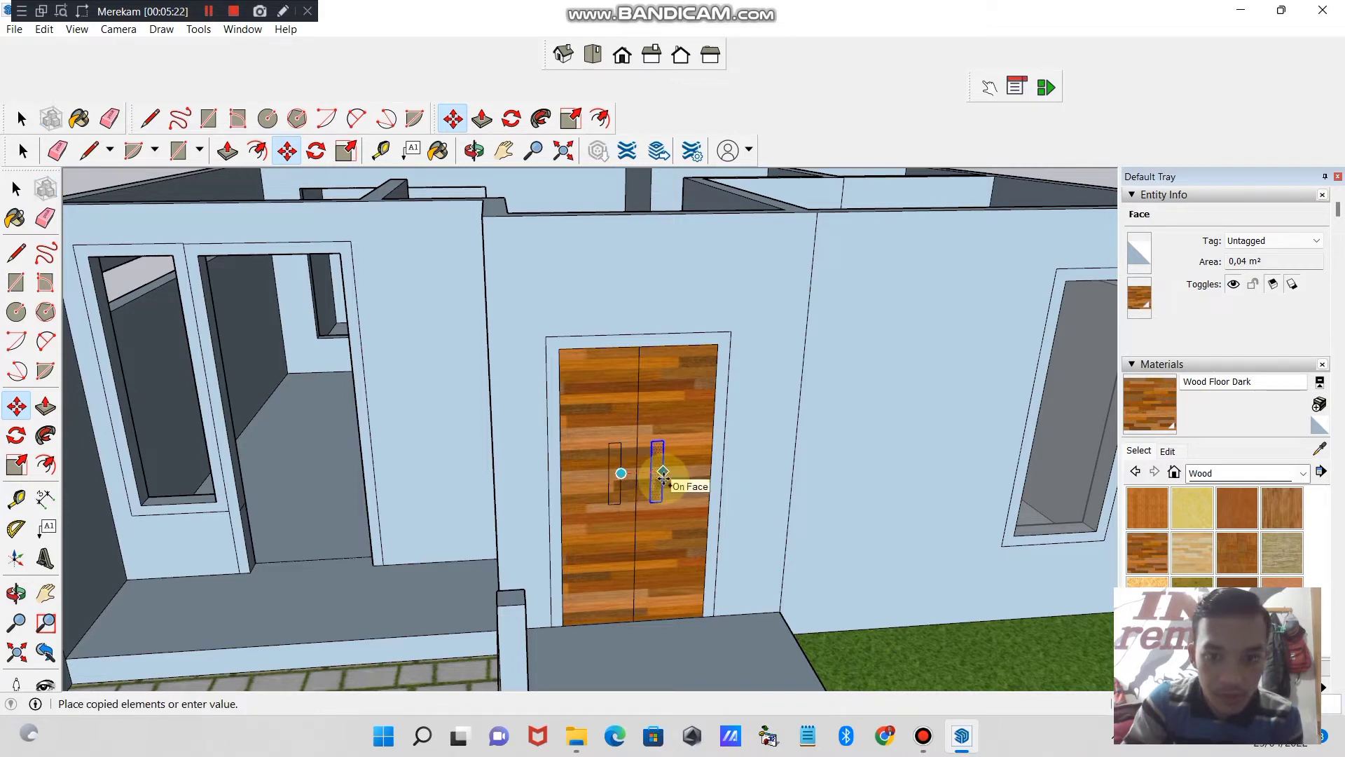
{"action": "left_click", "coordinate": [663, 477]}
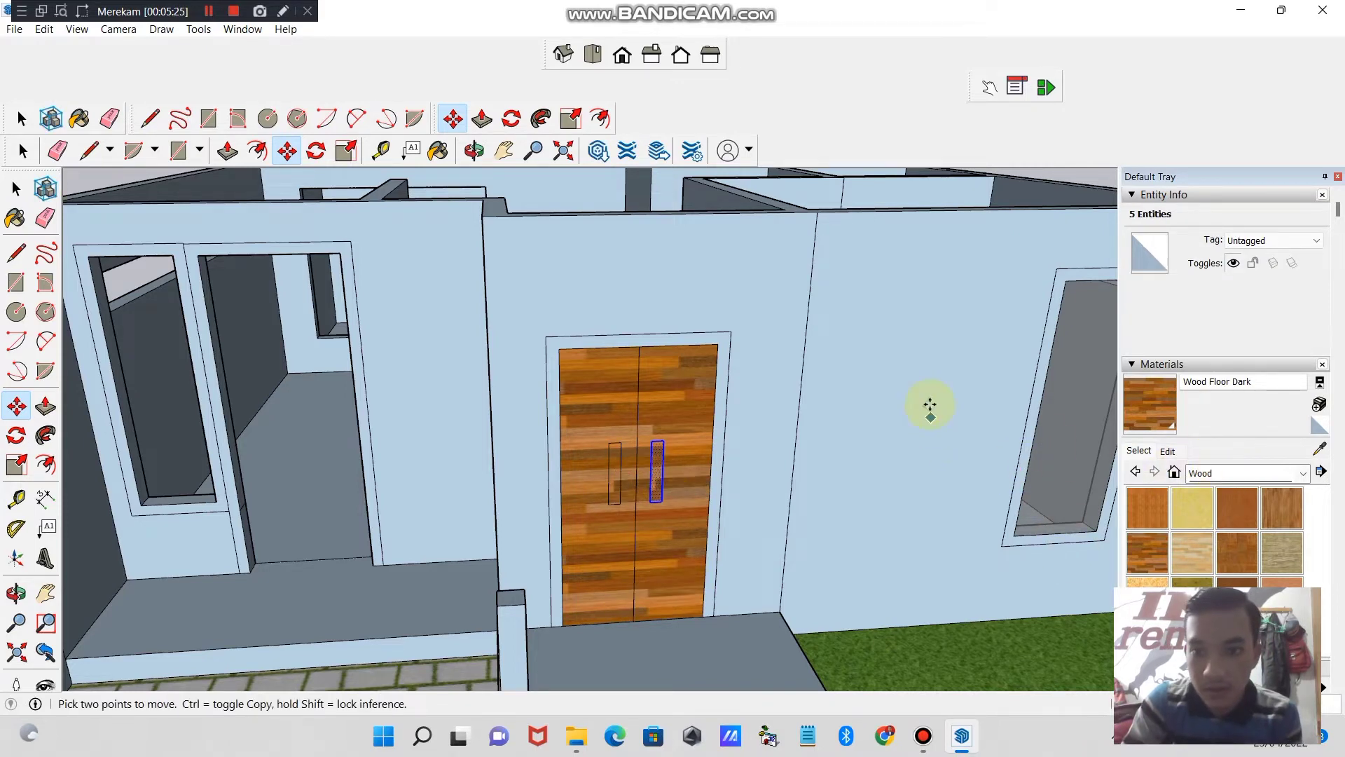
{"action": "left_click", "coordinate": [21, 119]}
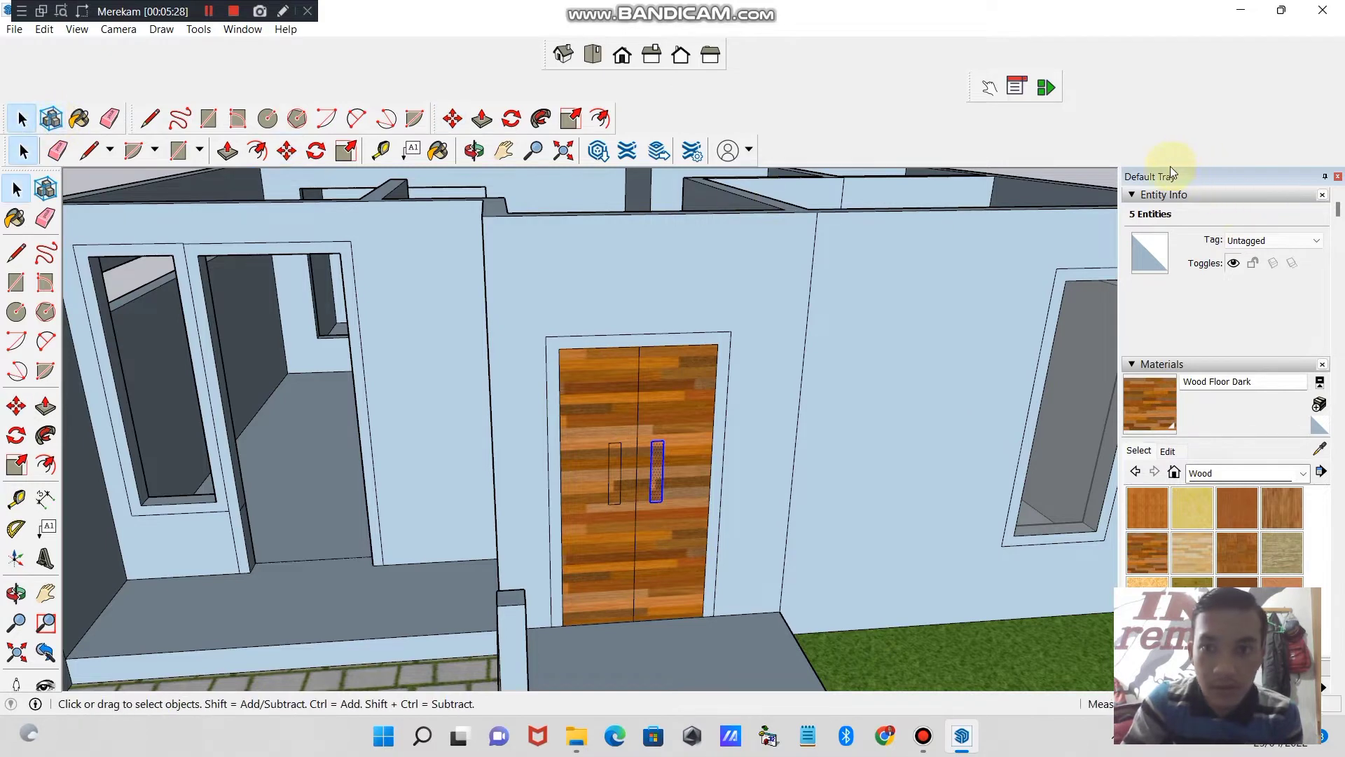
- Try Metal Rough from the Metal materials on both front door handles, and repaint them with Metal Steel Textured
{"action": "left_click", "coordinate": [1298, 474]}
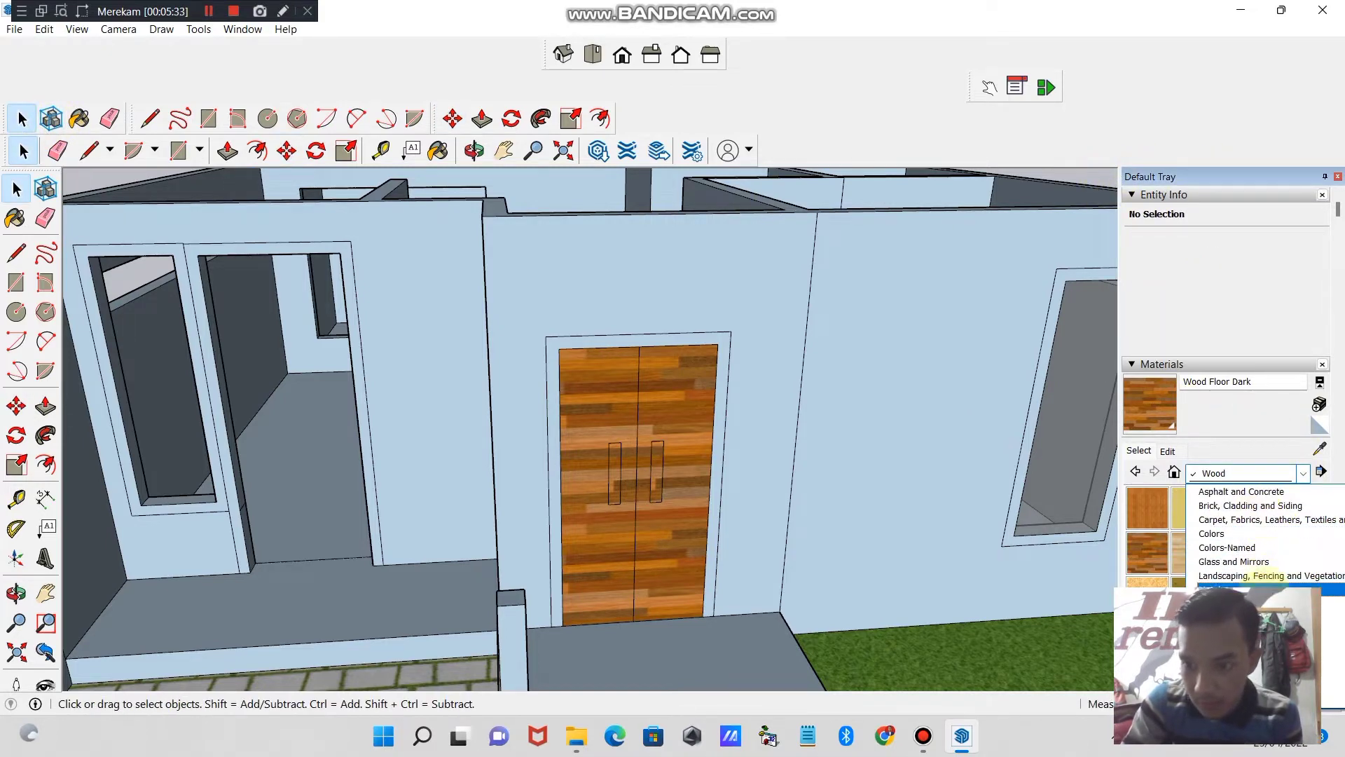
{"action": "left_click", "coordinate": [1233, 589]}
{"action": "left_click", "coordinate": [1192, 507]}
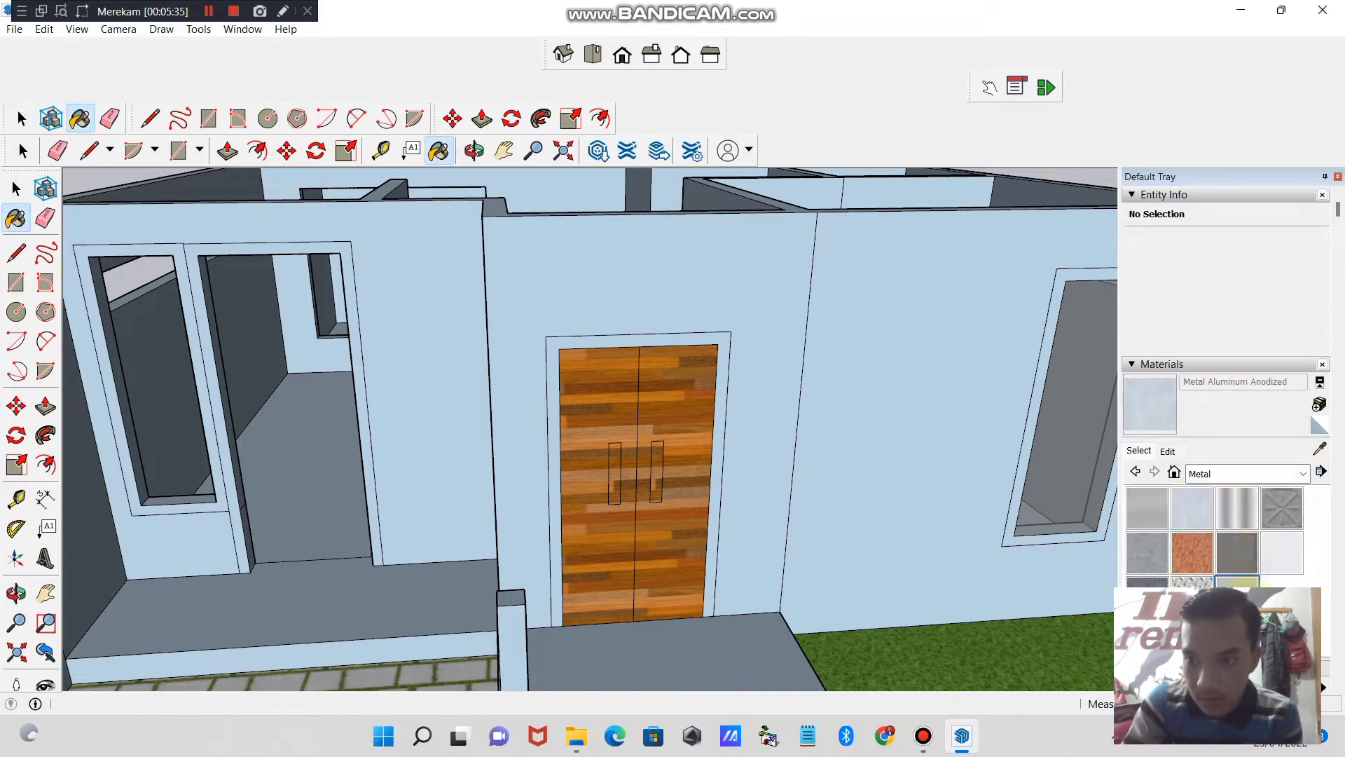
{"action": "left_click", "coordinate": [1149, 555]}
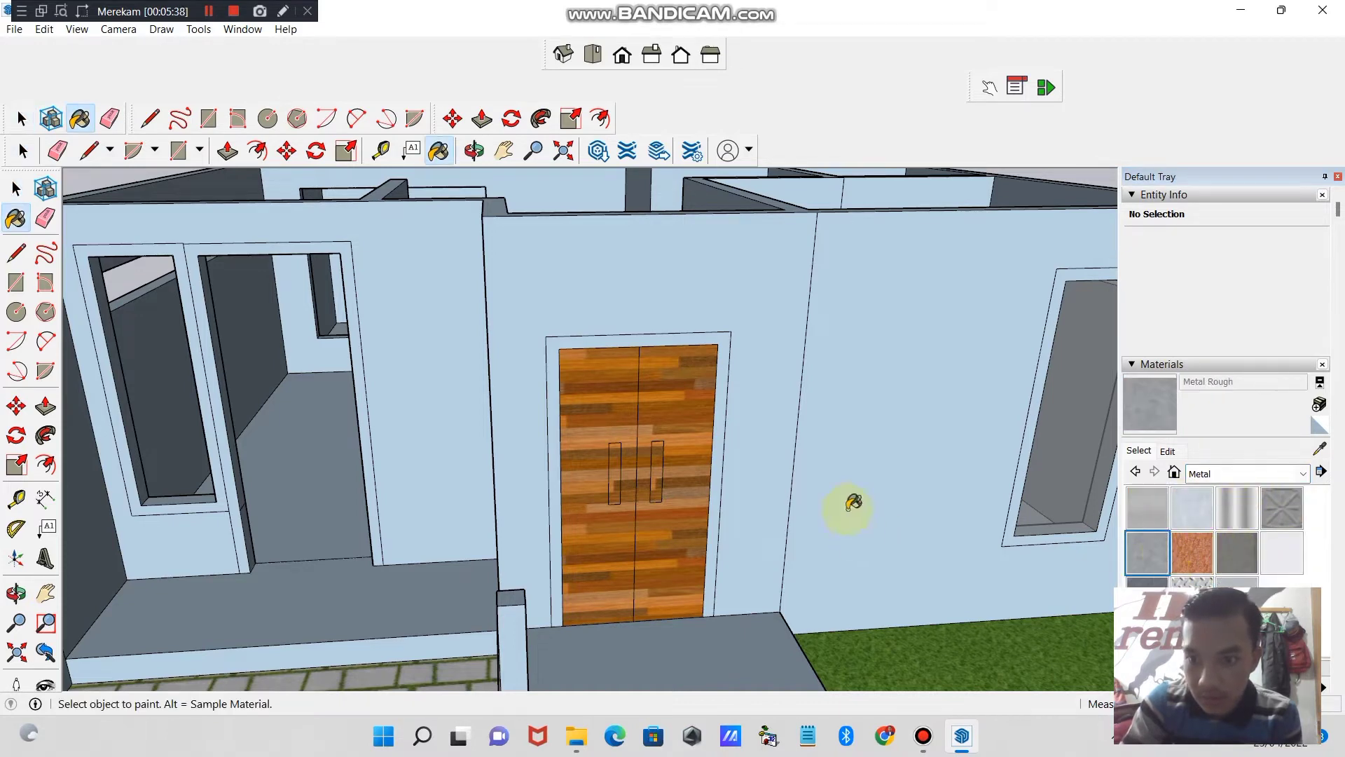
{"action": "left_click", "coordinate": [614, 471]}
{"action": "left_click", "coordinate": [657, 469]}
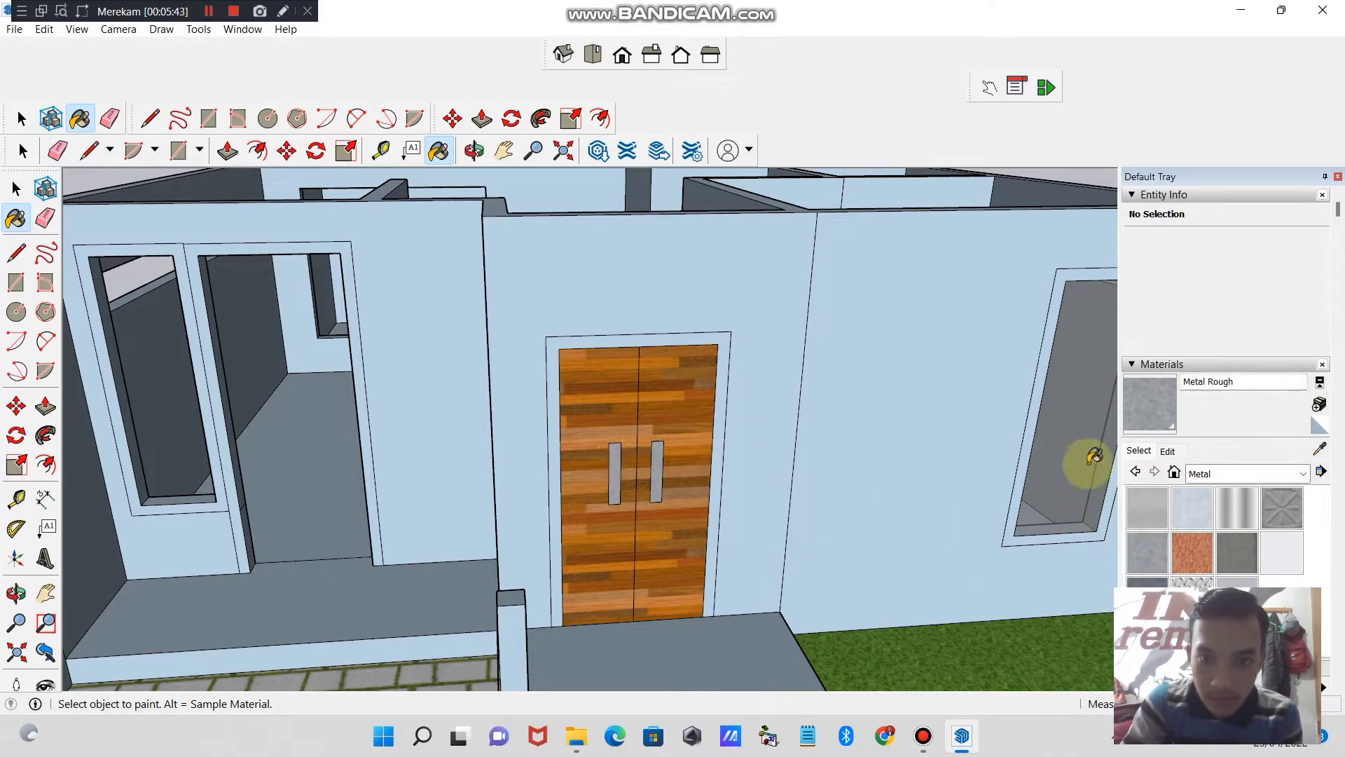
{"action": "left_click", "coordinate": [652, 462], "text": "alt"}
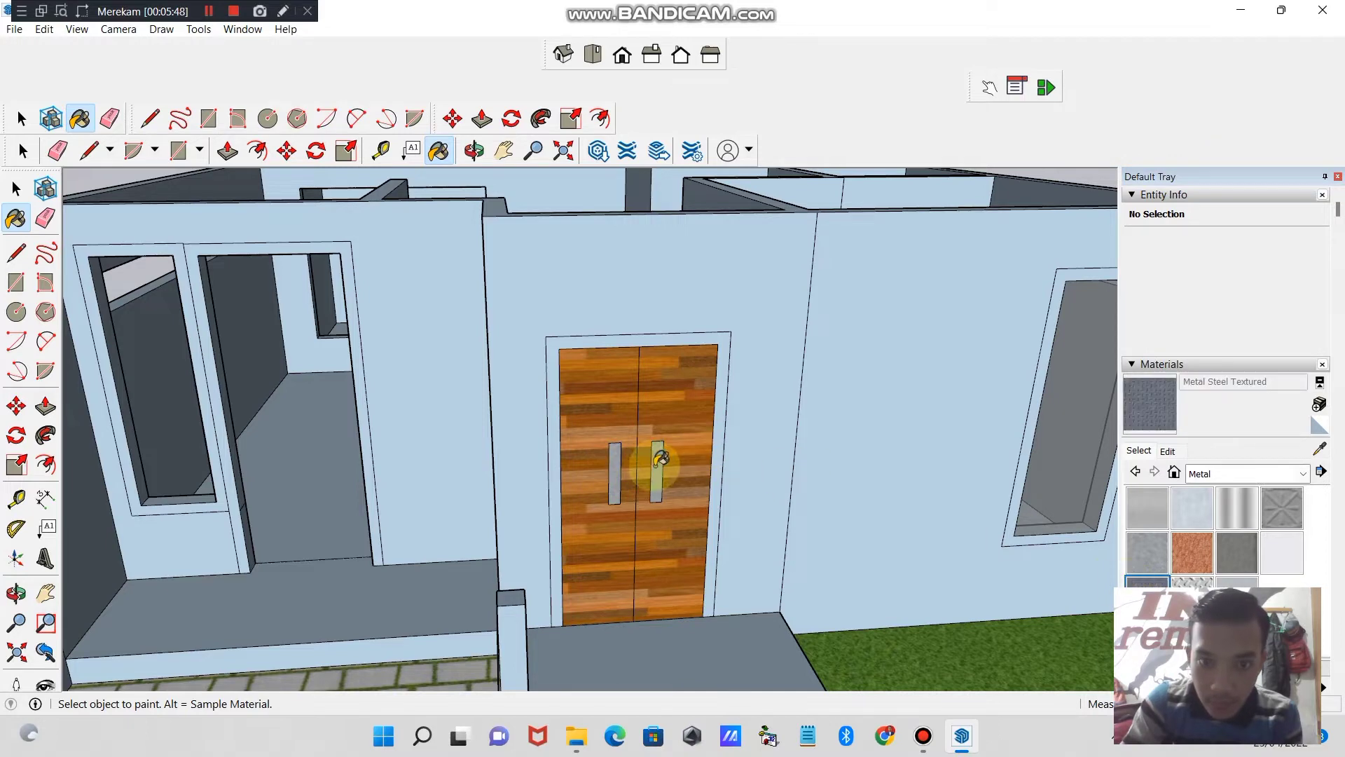
{"action": "left_click", "coordinate": [621, 454]}
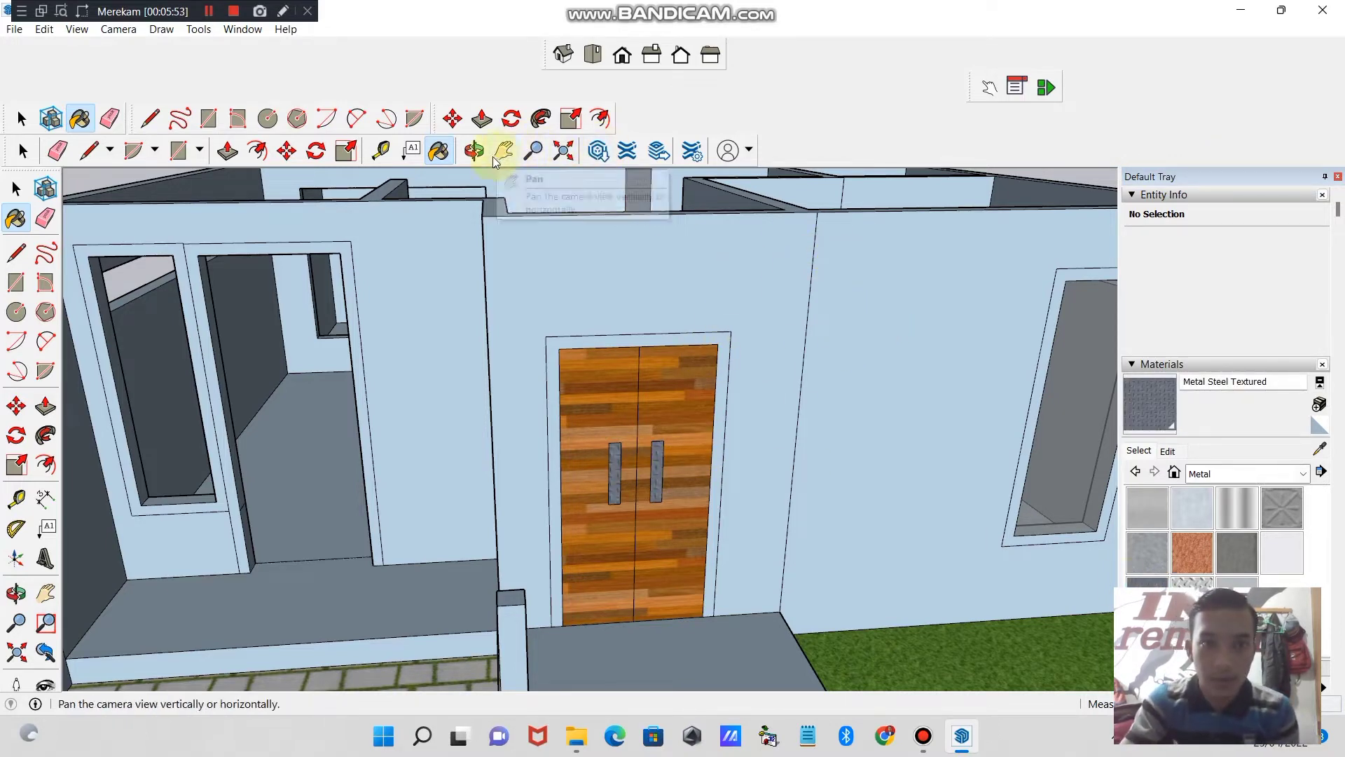
{"action": "left_click", "coordinate": [473, 151]}
{"action": "left_click_drag", "start_coordinate": [715, 444], "coordinate": [880, 466]}
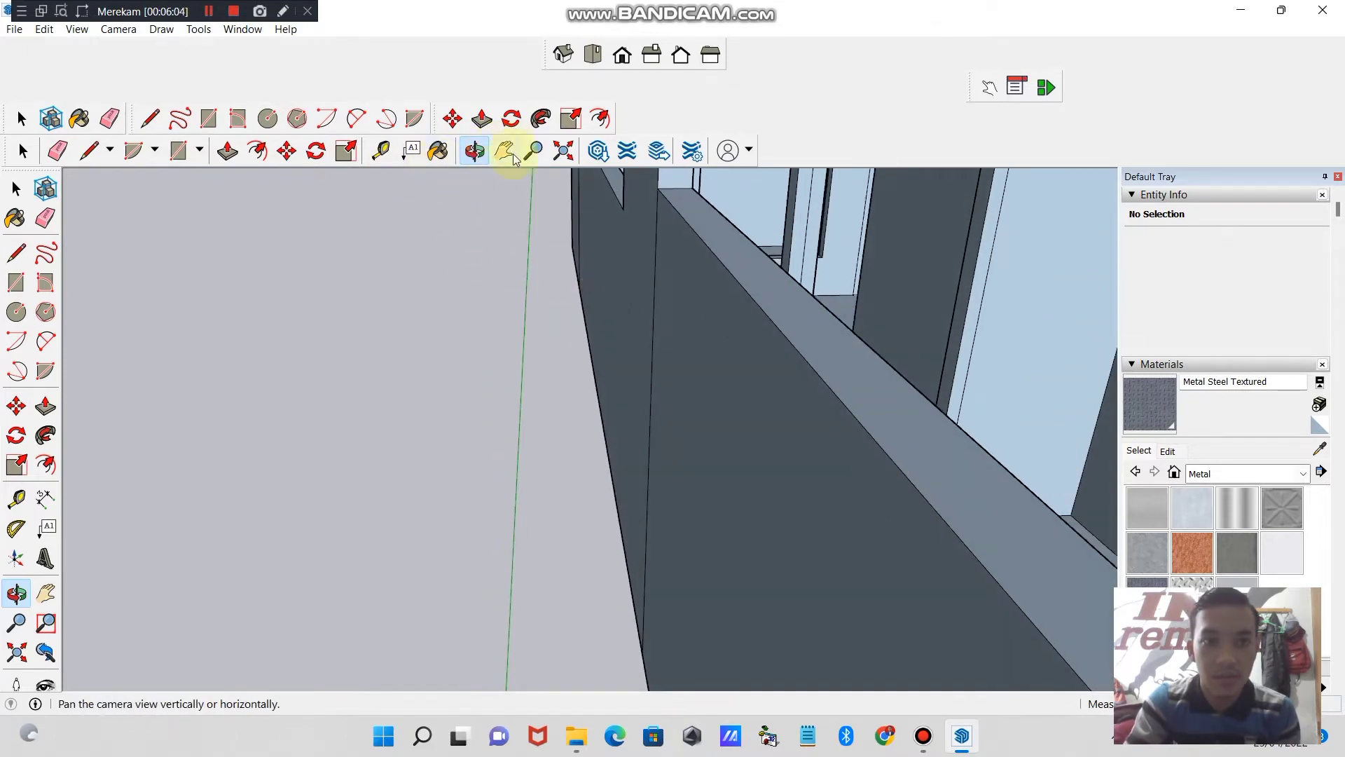
{"action": "left_click", "coordinate": [534, 151]}
{"action": "left_click_drag", "start_coordinate": [829, 271], "coordinate": [965, 430]}
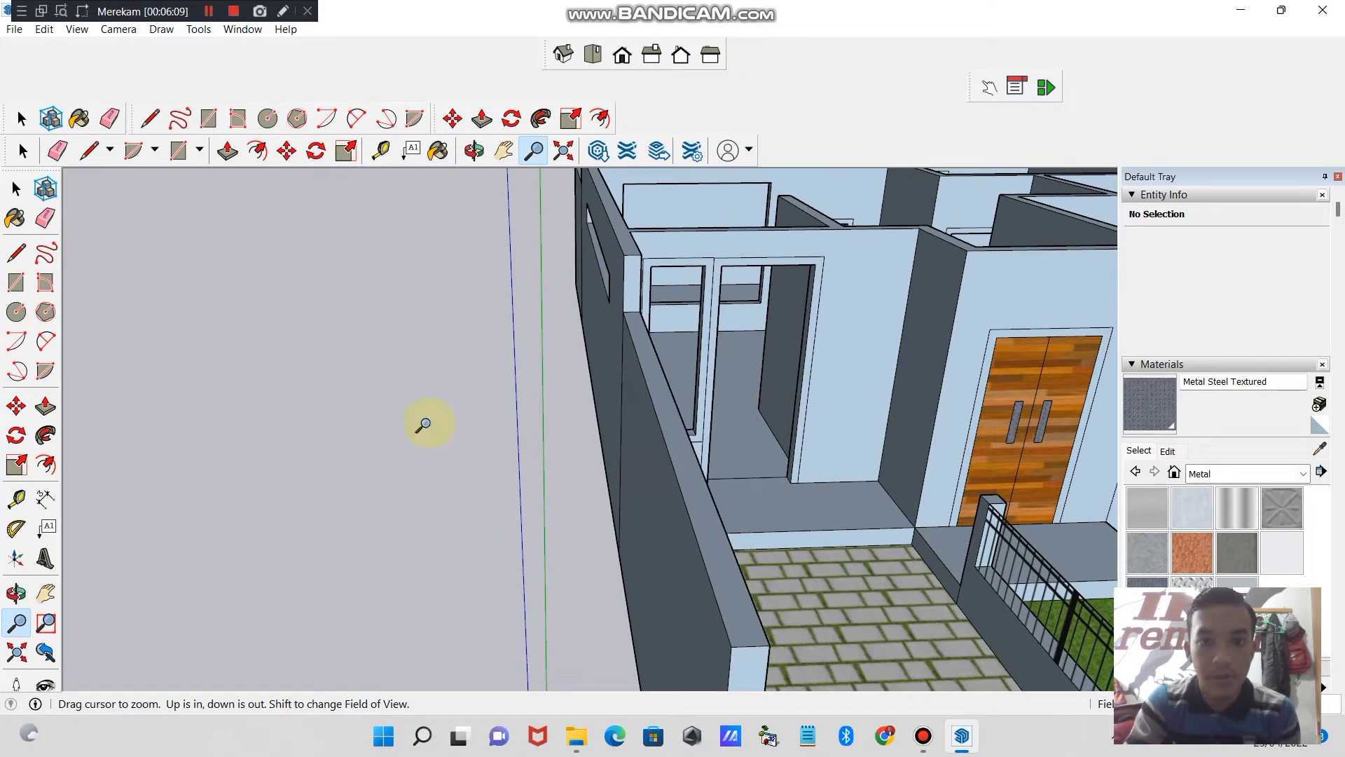
{"action": "left_click", "coordinate": [208, 10]}
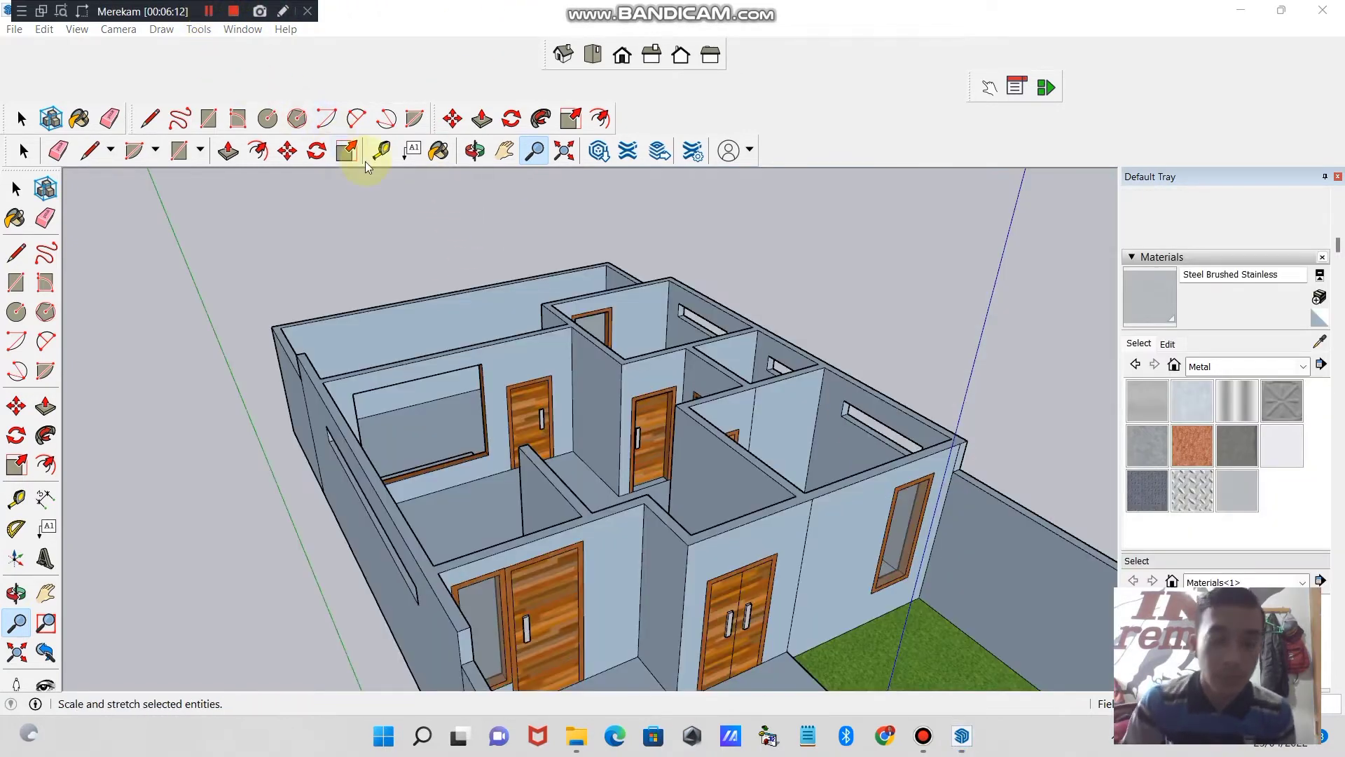
- Examine the wooden frames, glass windows and handled doors on the front of the house, from afar and close up
{"action": "left_click", "coordinate": [475, 151]}
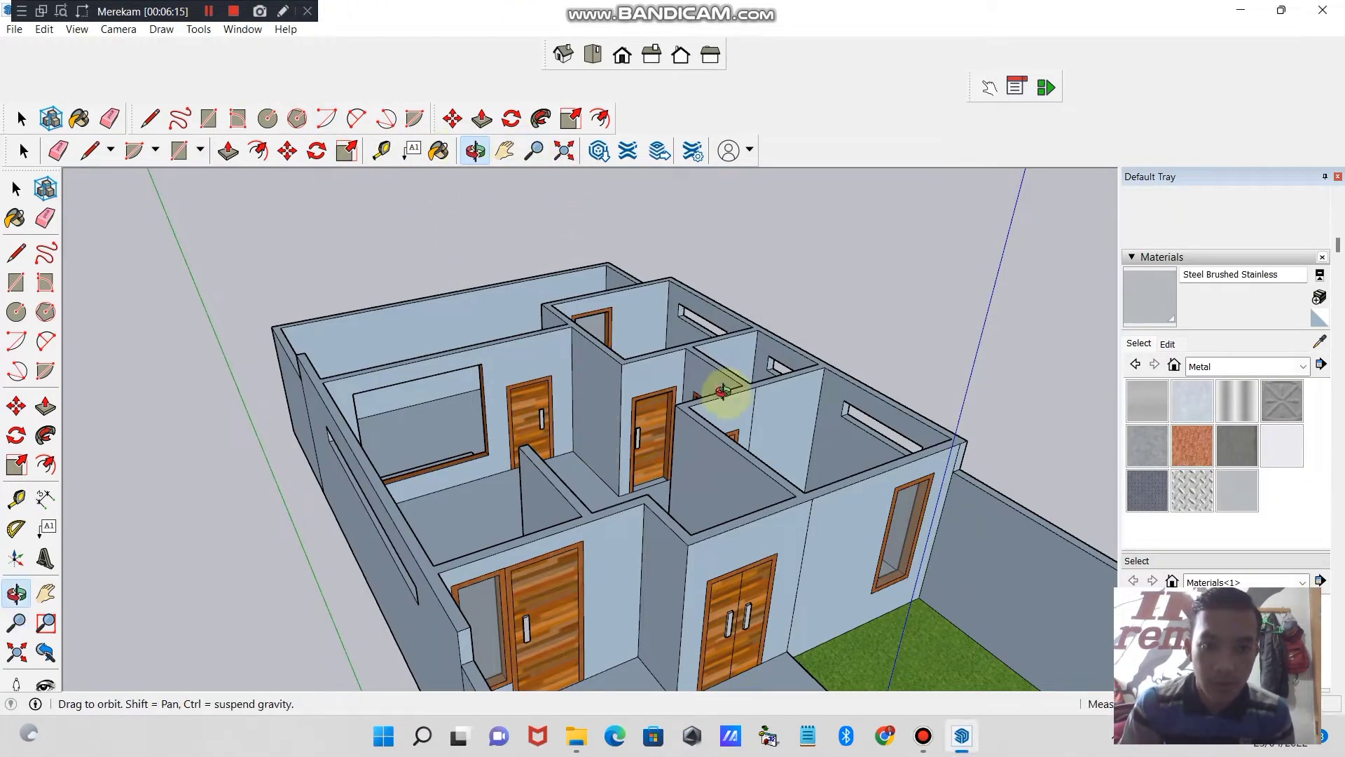
{"action": "left_click_drag", "start_coordinate": [723, 384], "coordinate": [541, 467]}
{"action": "left_click_drag", "start_coordinate": [609, 503], "coordinate": [549, 420]}
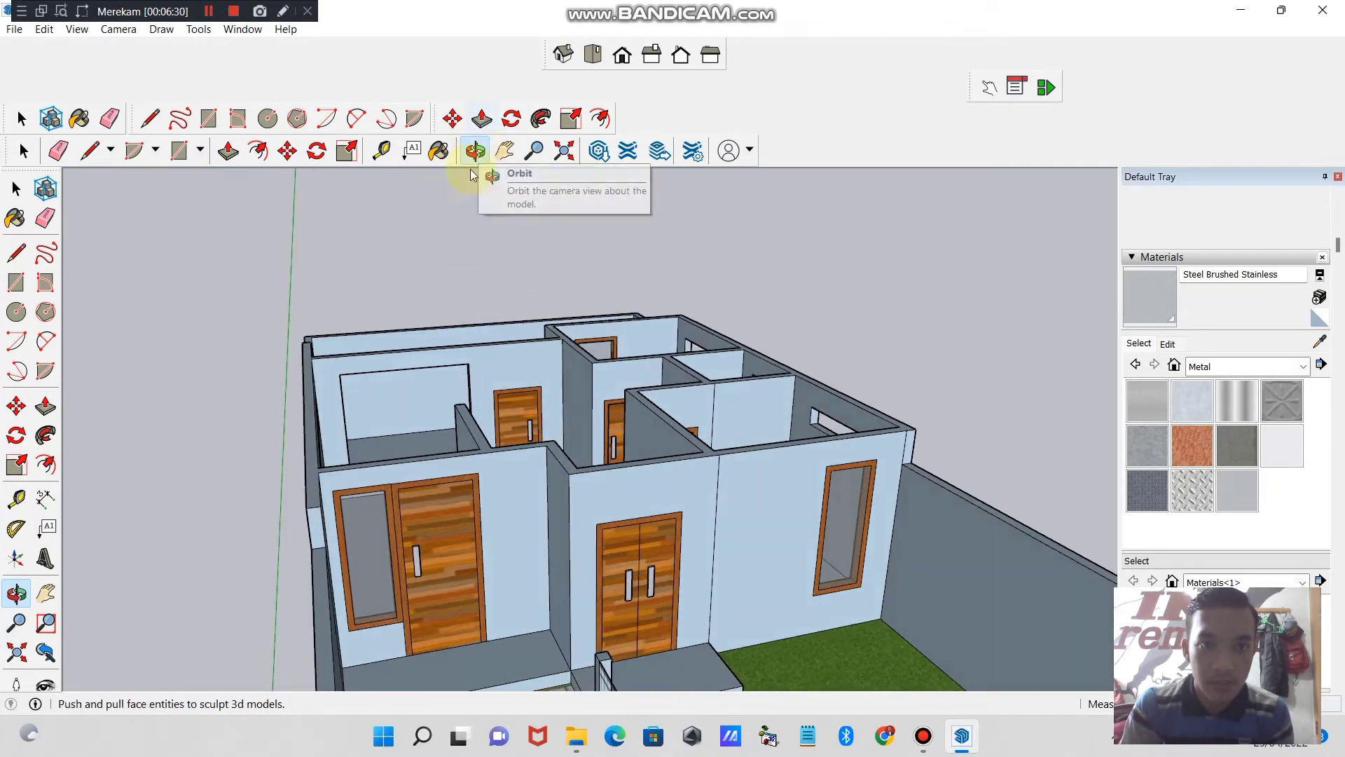
{"action": "left_click_drag", "start_coordinate": [539, 329], "coordinate": [481, 444]}
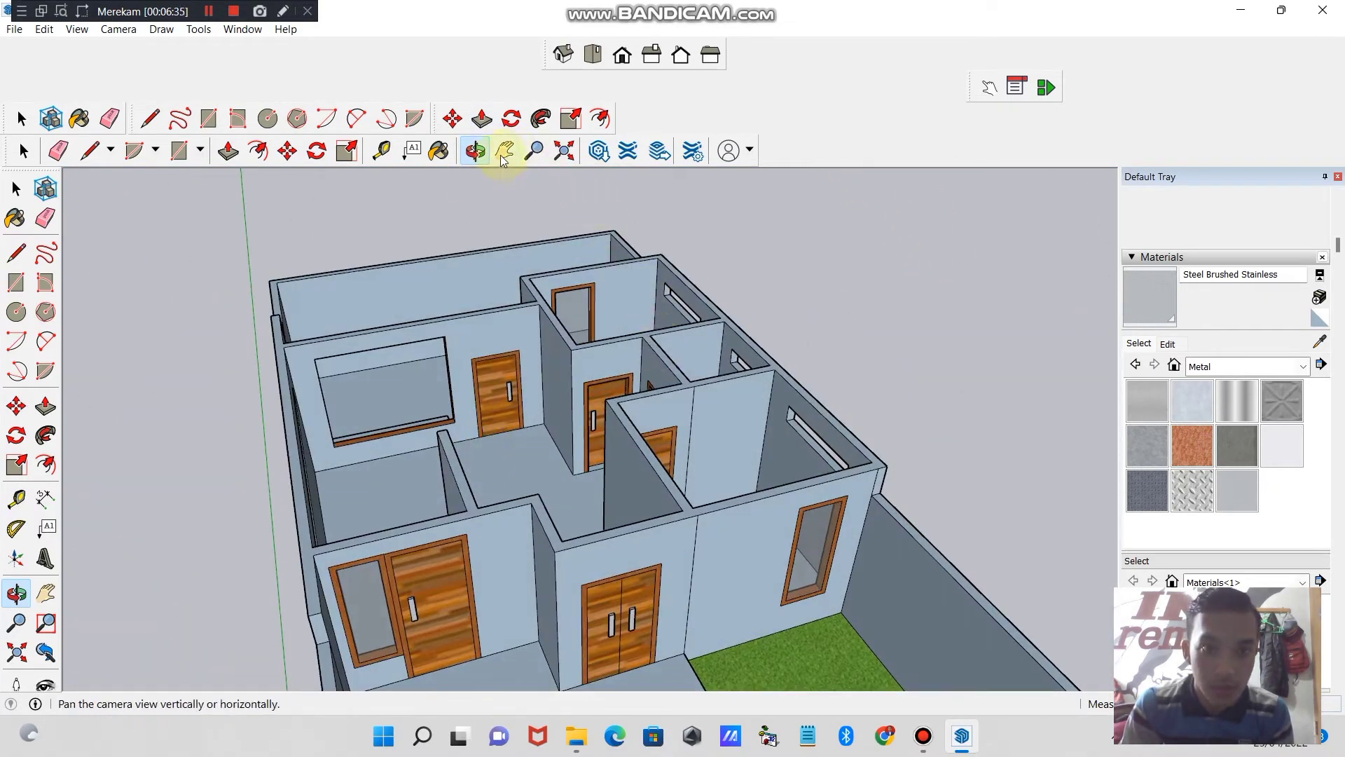
{"action": "left_click", "coordinate": [534, 150]}
{"action": "left_click_drag", "start_coordinate": [594, 444], "coordinate": [527, 180]}
{"action": "left_click", "coordinate": [497, 157]}
{"action": "left_click_drag", "start_coordinate": [566, 451], "coordinate": [579, 262]}
{"action": "left_click", "coordinate": [475, 154]}
{"action": "left_click_drag", "start_coordinate": [638, 452], "coordinate": [438, 302]}
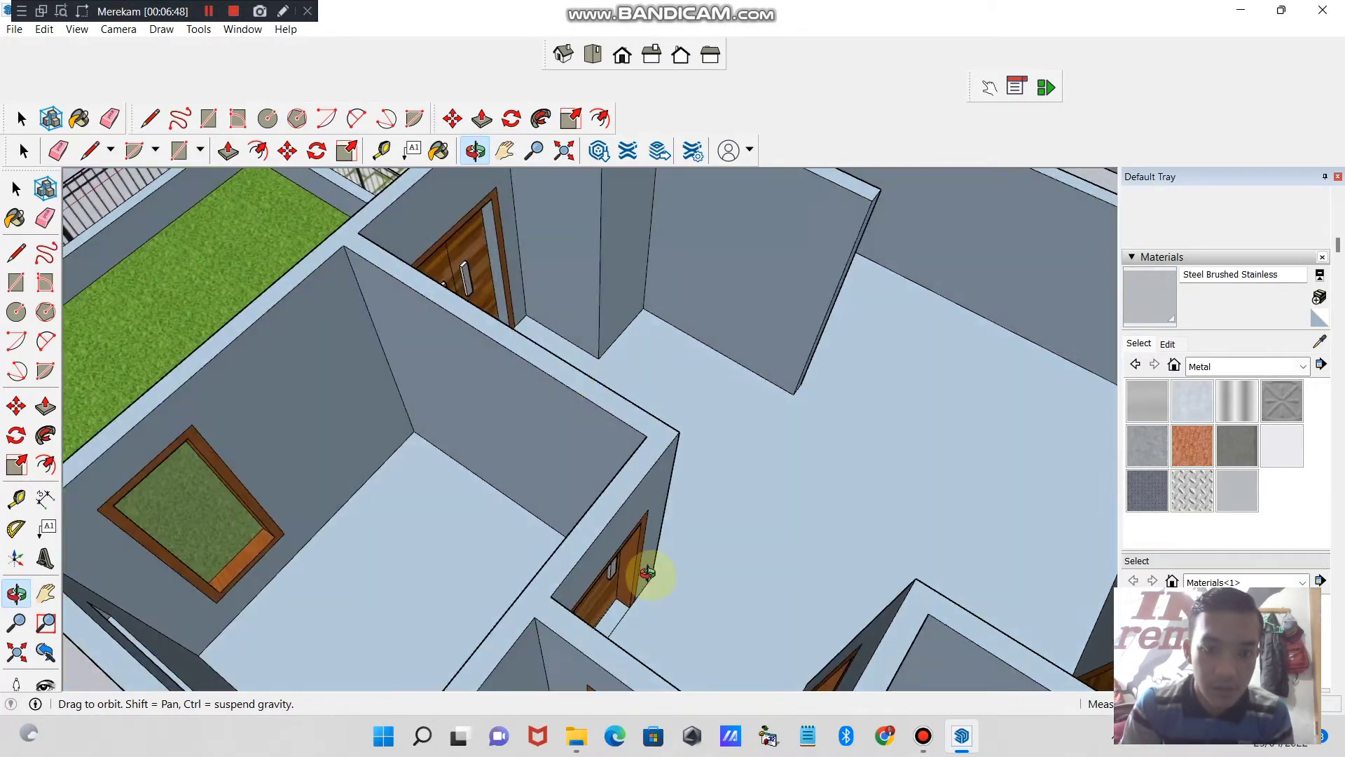
{"action": "left_click_drag", "start_coordinate": [647, 573], "coordinate": [731, 365]}
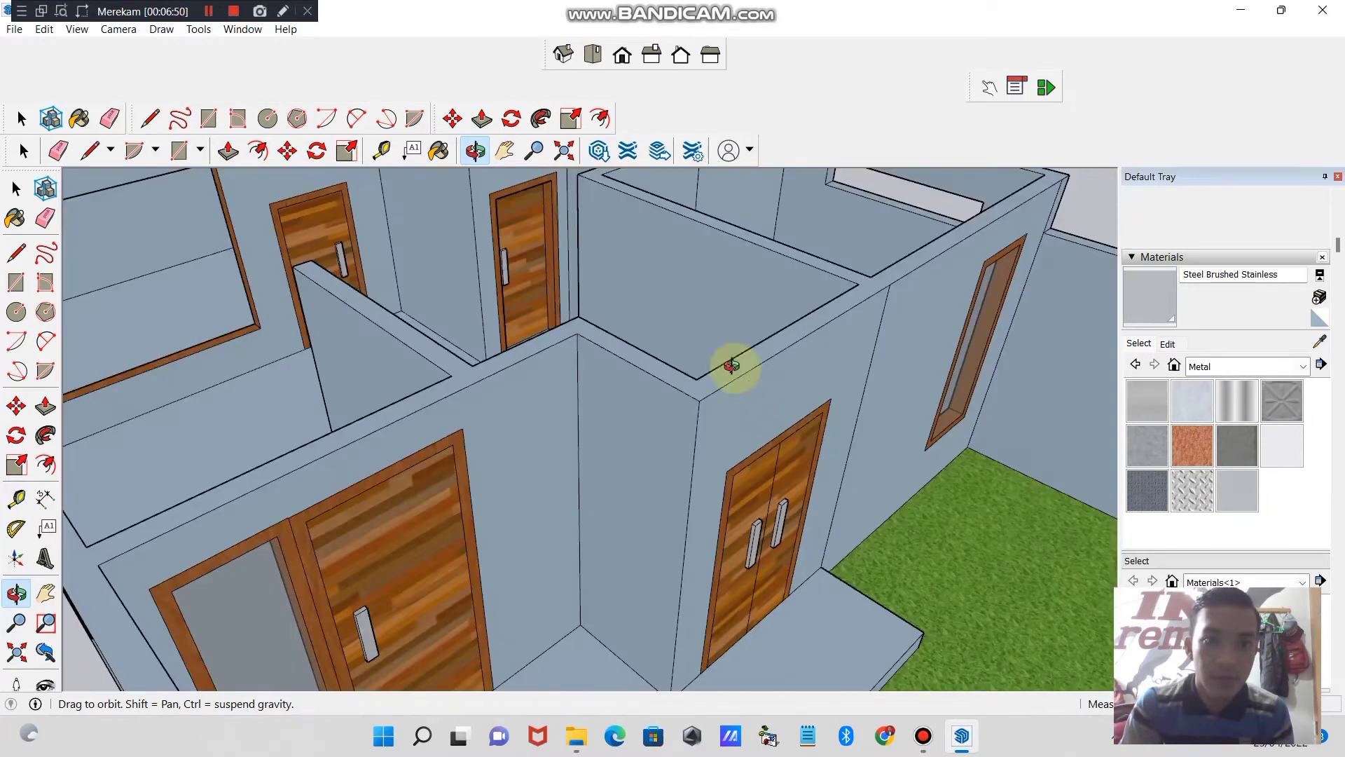
{"action": "left_click", "coordinate": [533, 149]}
{"action": "left_click_drag", "start_coordinate": [591, 390], "coordinate": [561, 496]}
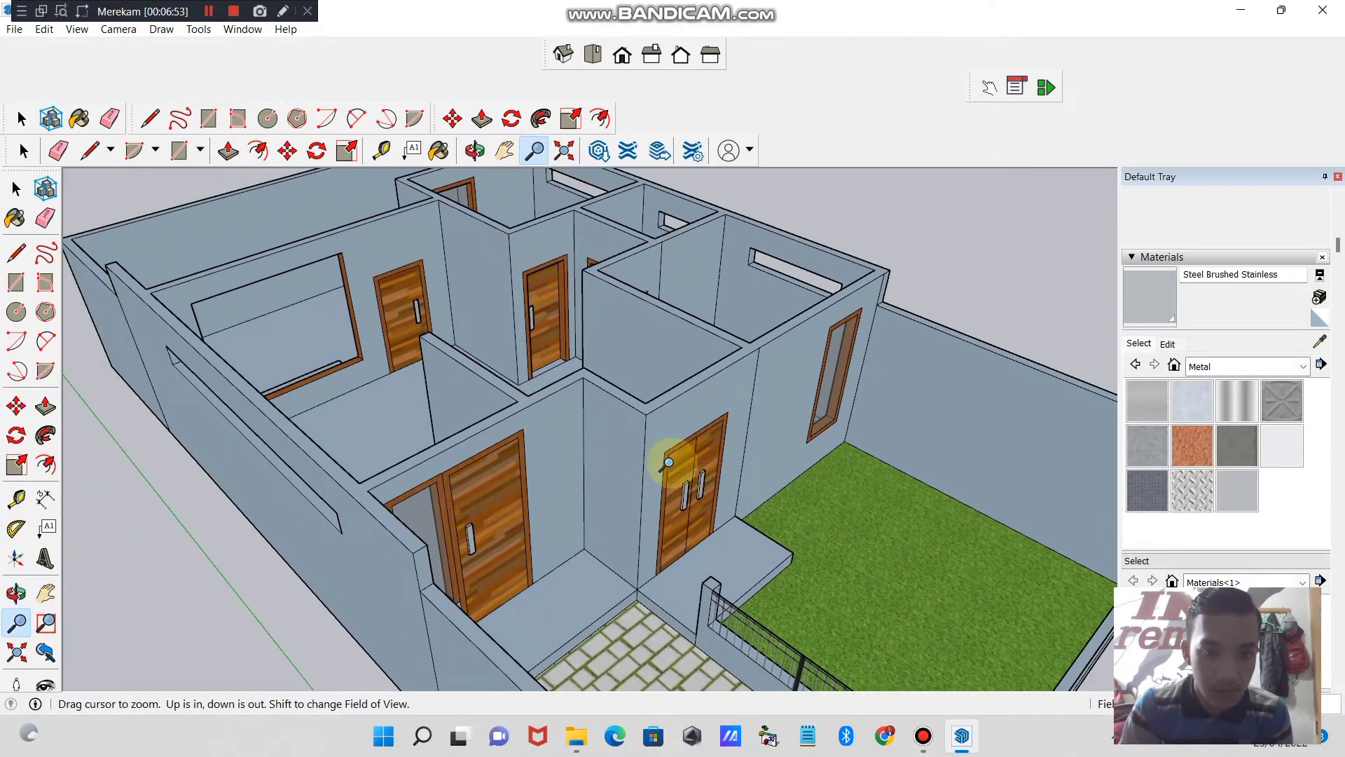
- Orbit around the whole house to examine the side walls, rear openings and interior doors
{"action": "left_click", "coordinate": [474, 150]}
{"action": "left_click_drag", "start_coordinate": [450, 273], "coordinate": [750, 337]}
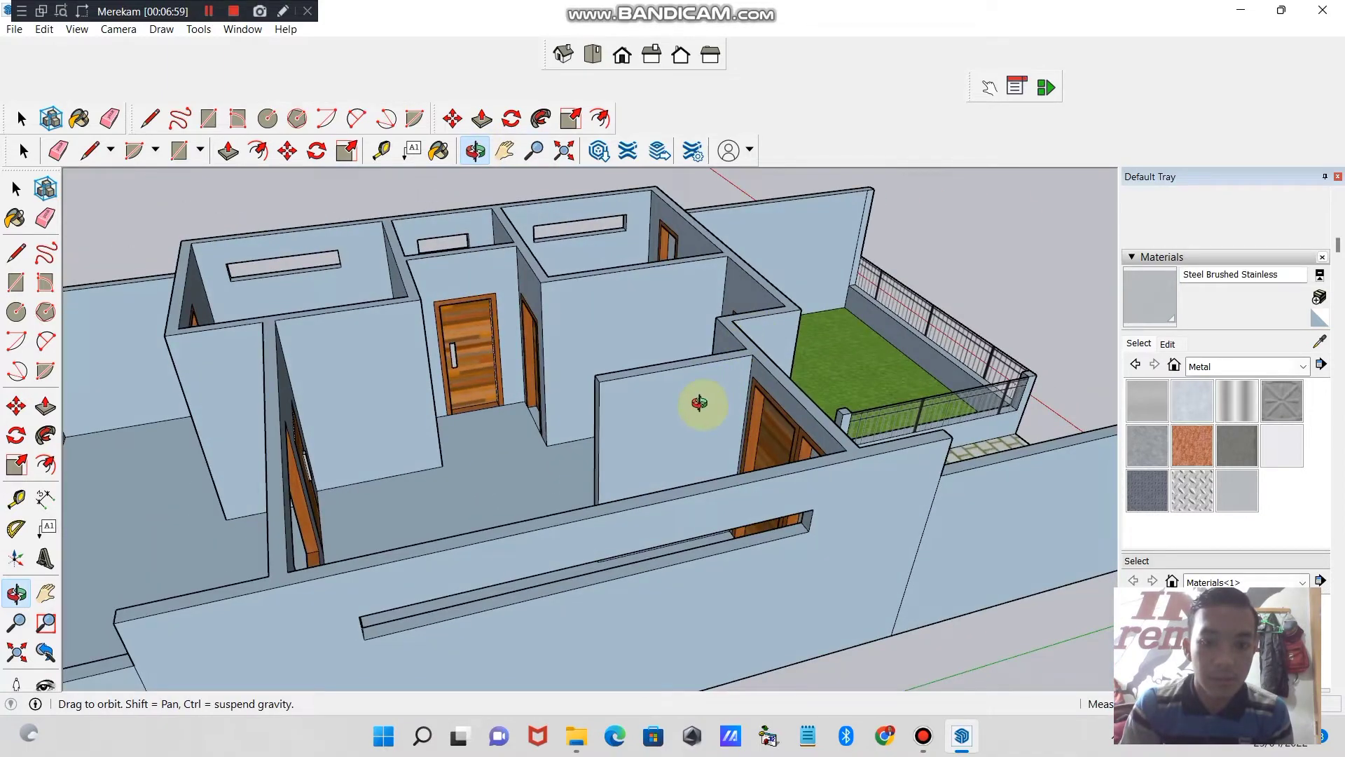
{"action": "left_click_drag", "start_coordinate": [699, 402], "coordinate": [699, 383]}
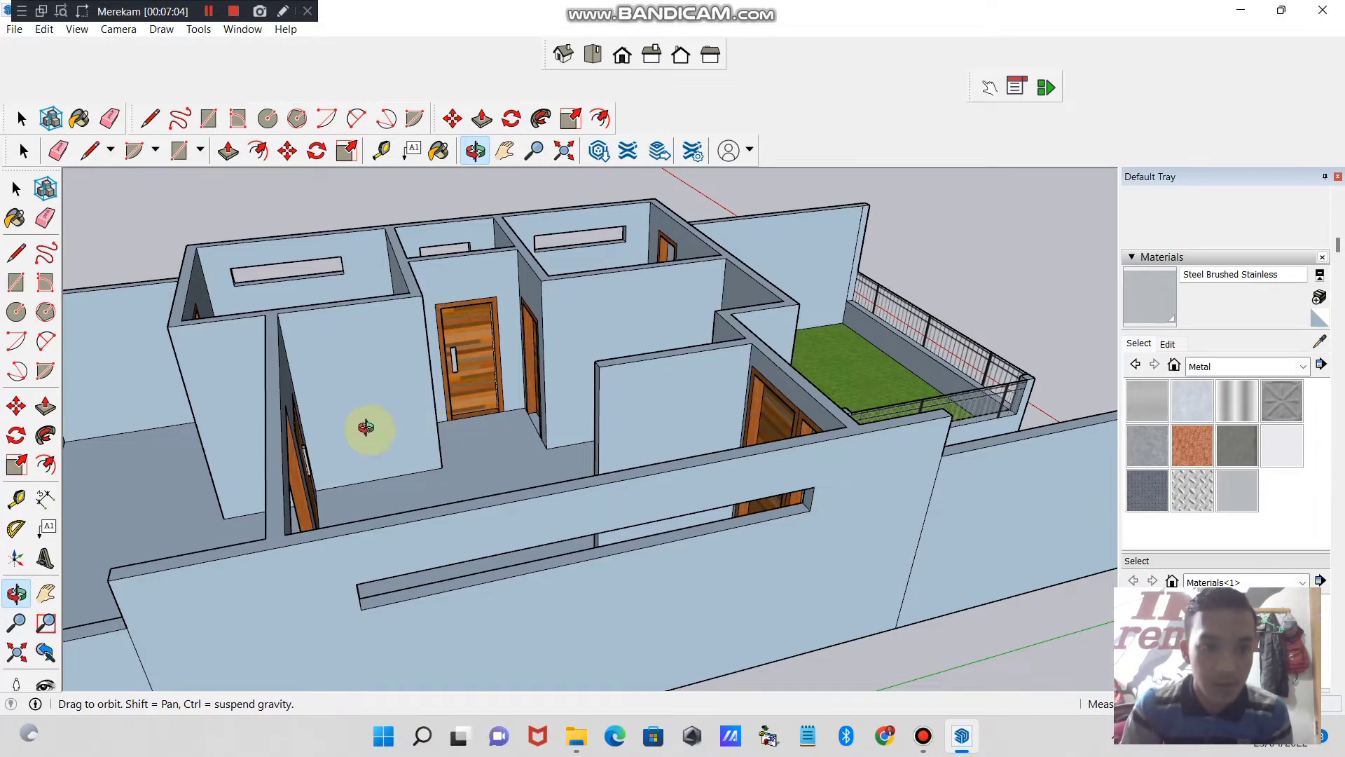
{"action": "left_click_drag", "start_coordinate": [365, 426], "coordinate": [625, 421]}
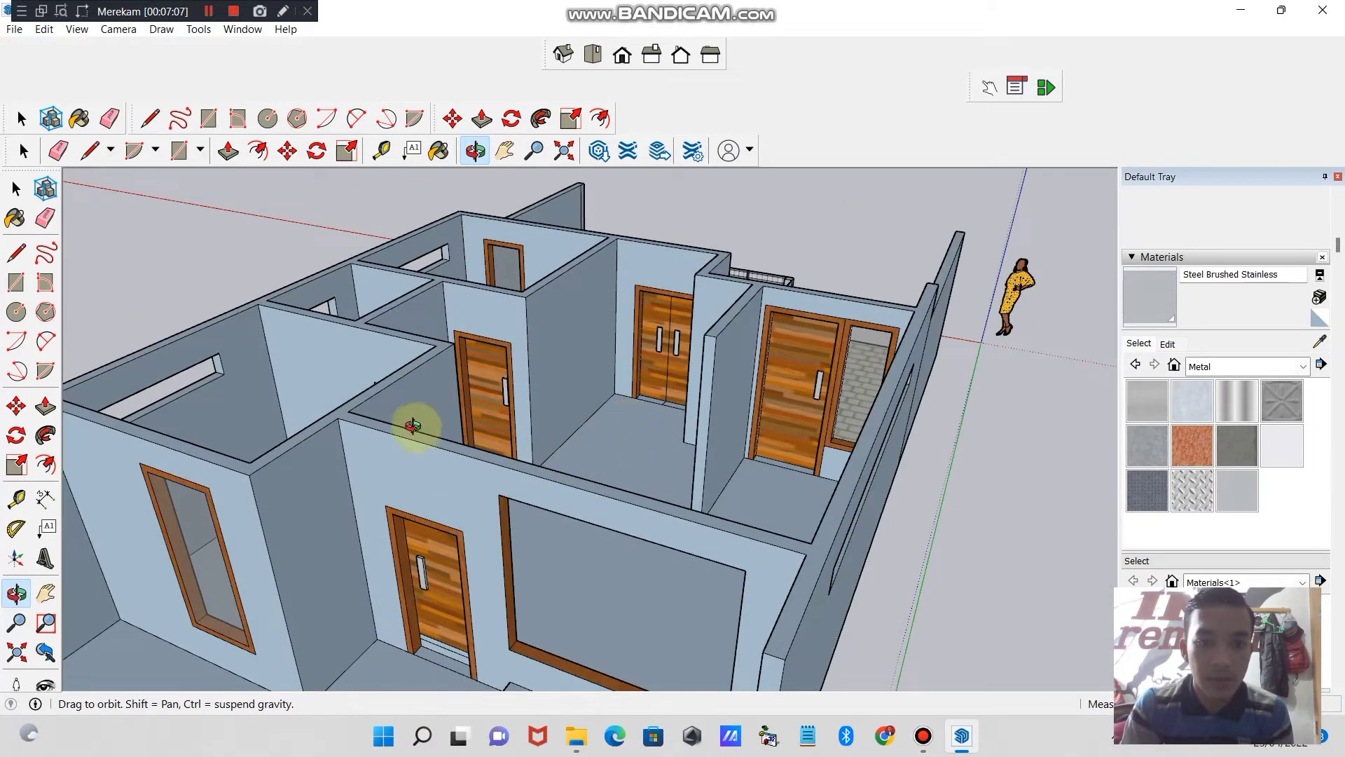
{"action": "left_click_drag", "start_coordinate": [413, 425], "coordinate": [614, 437]}
{"action": "left_click_drag", "start_coordinate": [450, 487], "coordinate": [721, 448]}
{"action": "left_click_drag", "start_coordinate": [424, 449], "coordinate": [711, 471]}
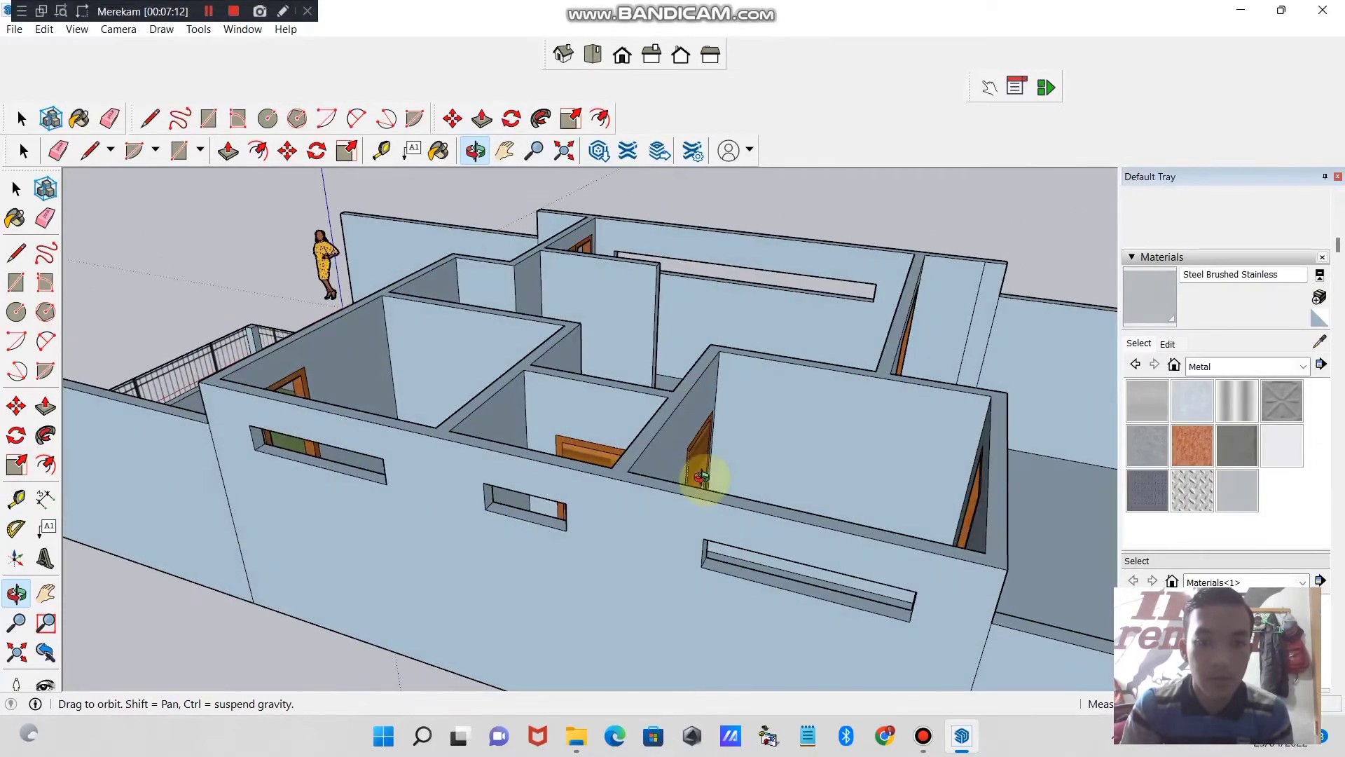
- Close the long narrow opening in the side wall with a face by drawing a line across it, and erase that line
{"action": "left_click_drag", "start_coordinate": [612, 465], "coordinate": [631, 489]}
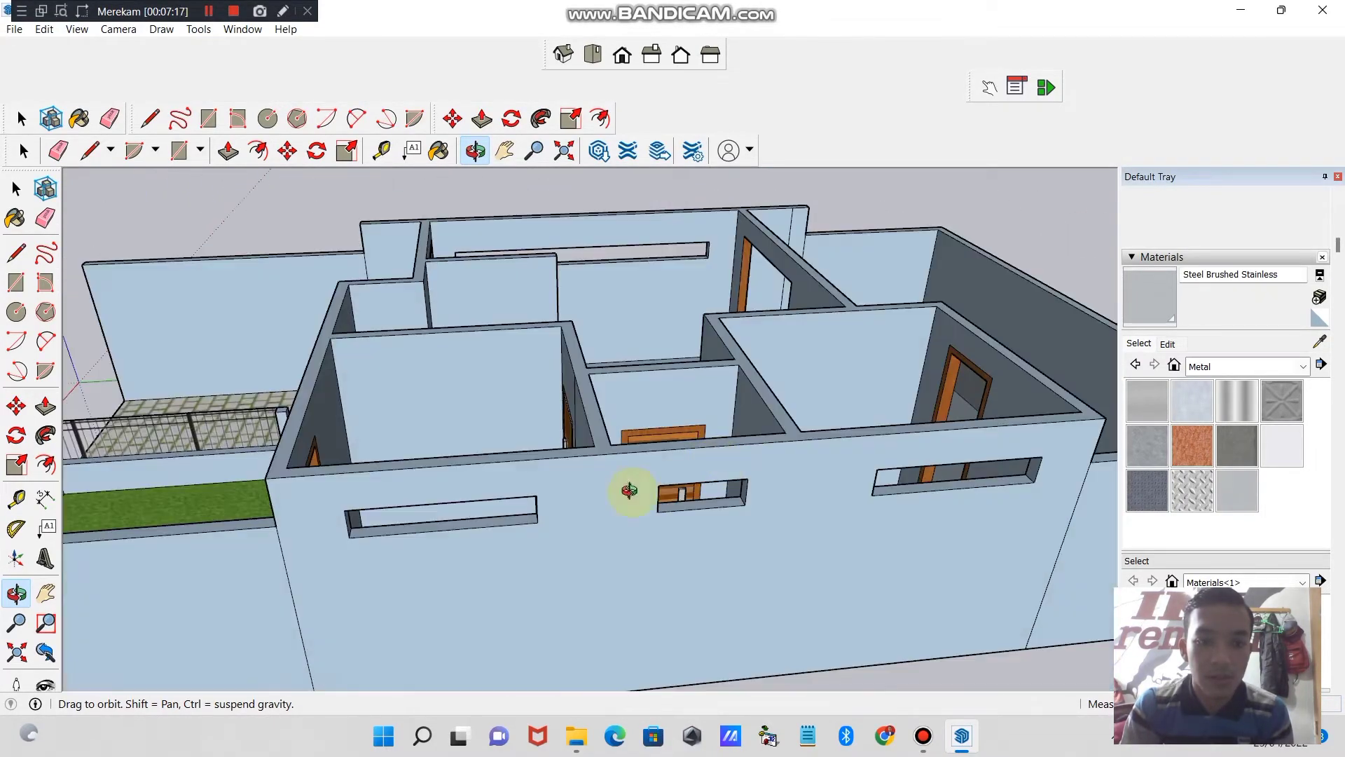
{"action": "left_click_drag", "start_coordinate": [837, 531], "coordinate": [829, 493]}
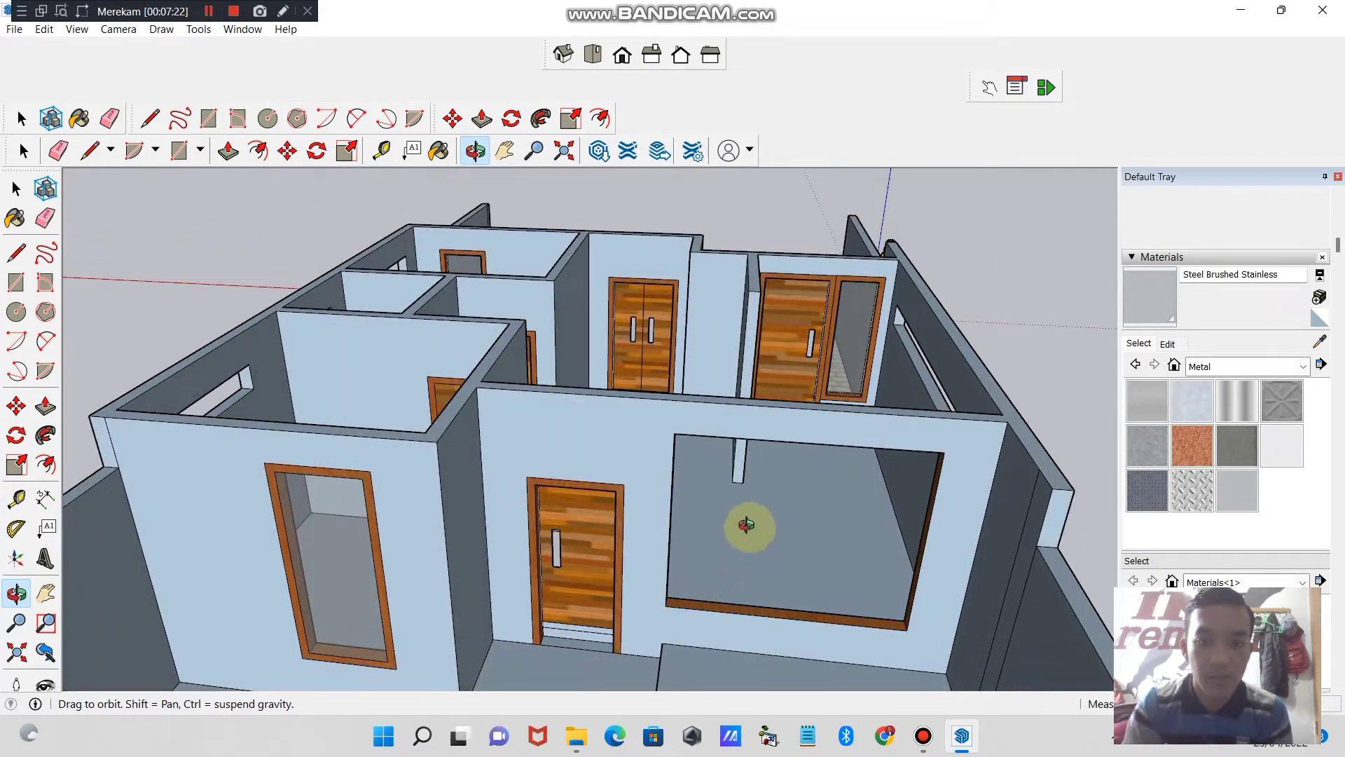
{"action": "left_click_drag", "start_coordinate": [745, 525], "coordinate": [658, 493]}
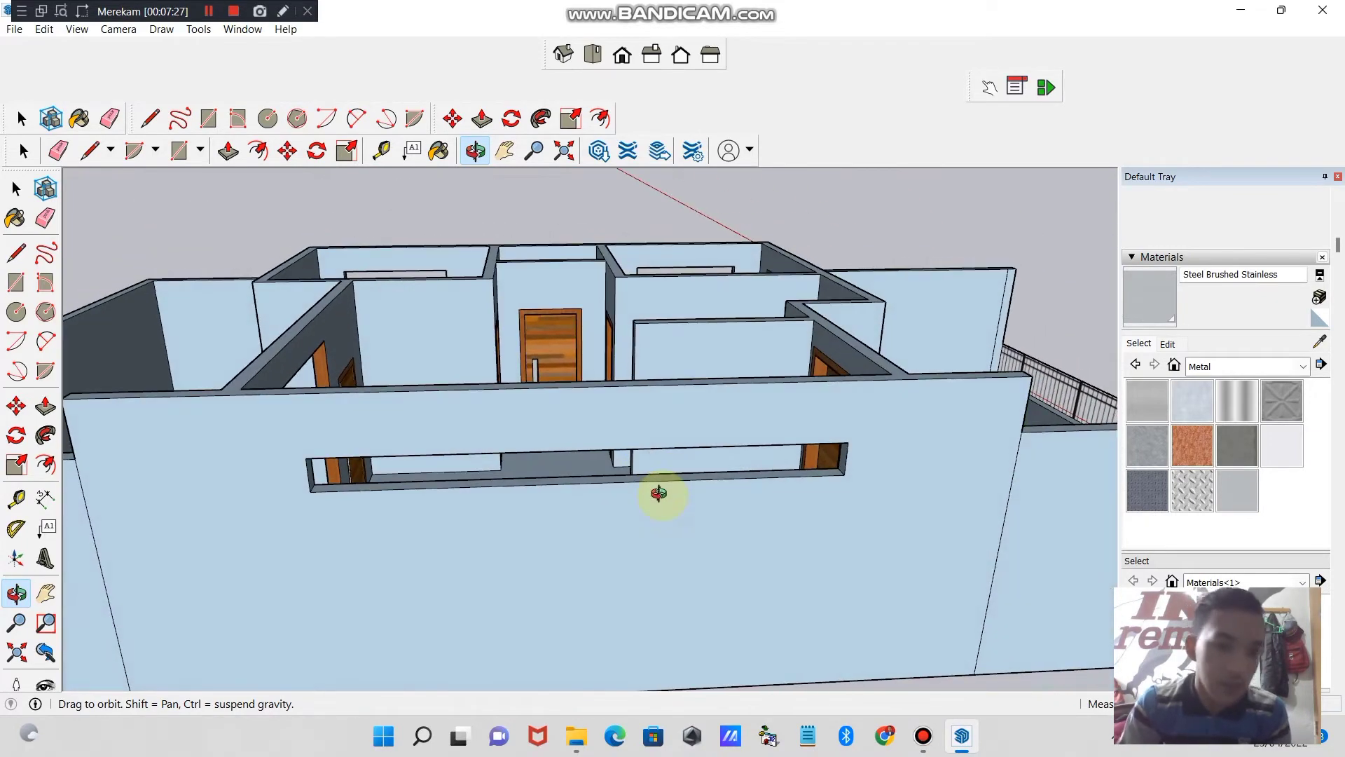
{"action": "left_click", "coordinate": [149, 117]}
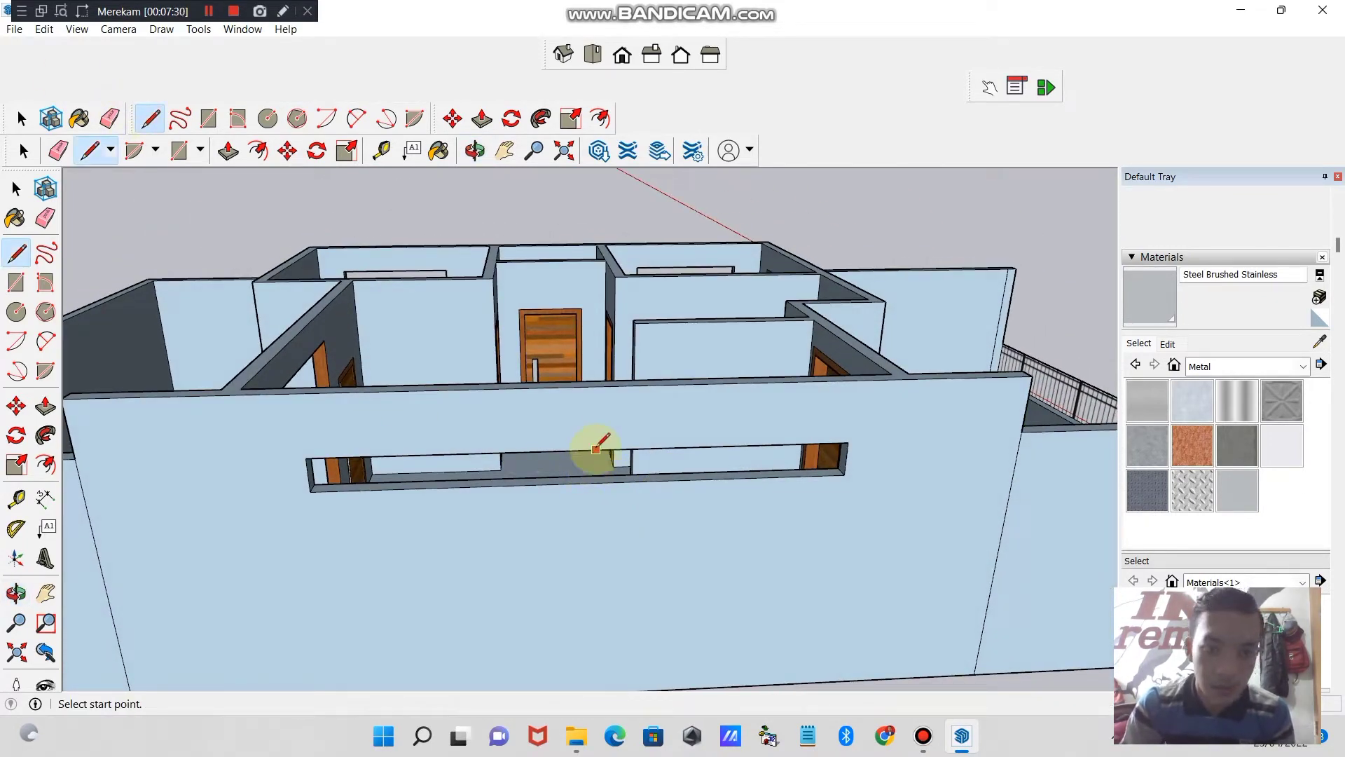
{"action": "left_click", "coordinate": [586, 475]}
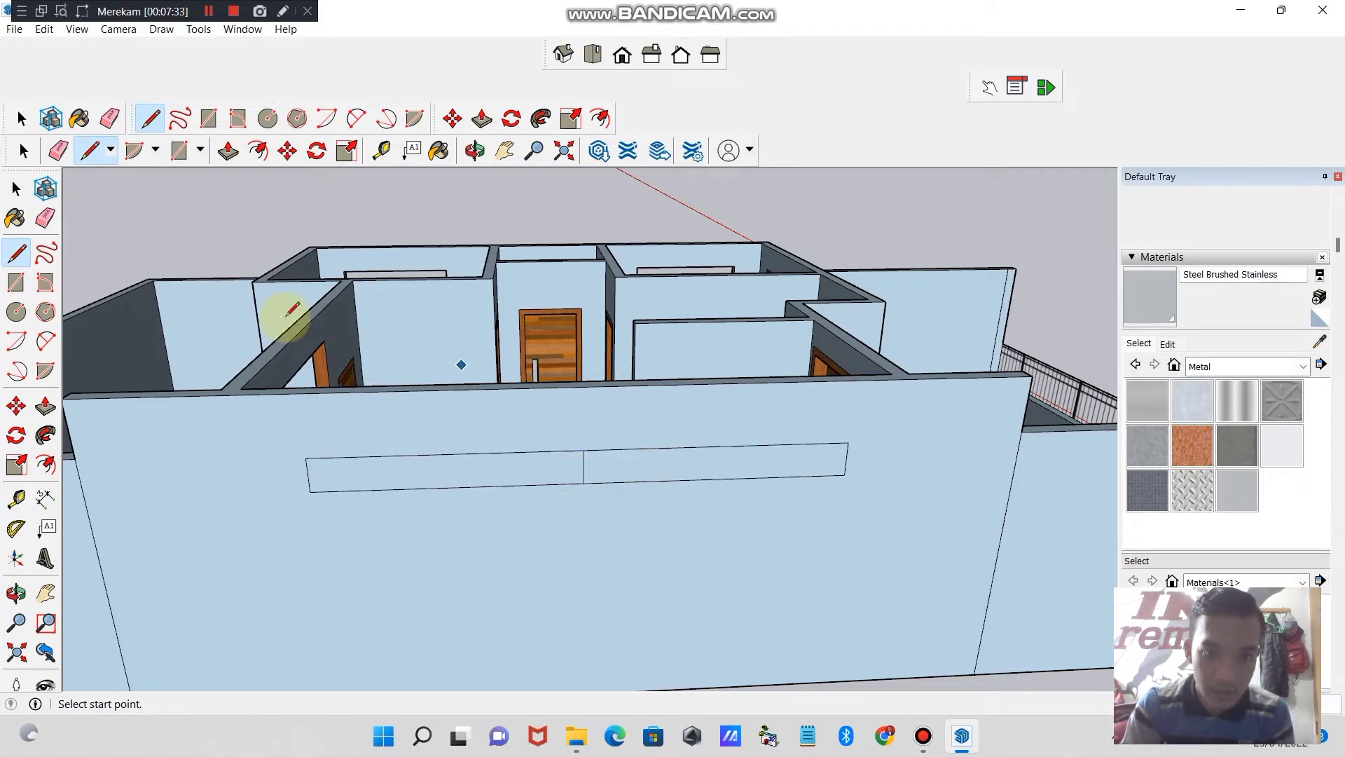
{"action": "left_click", "coordinate": [57, 150]}
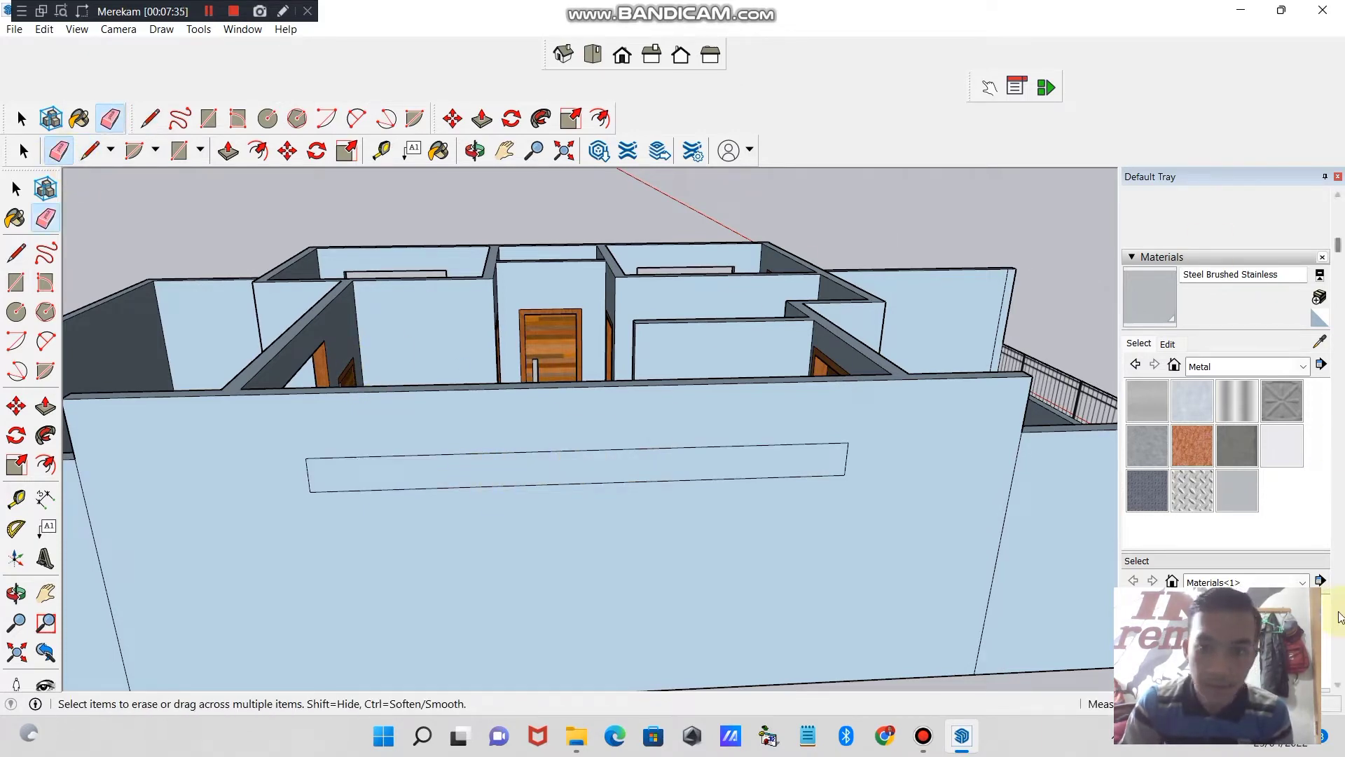
- Paint the long side-wall opening with Fencing Chain Link from the Landscaping, Fencing and Vegetation materials
{"action": "left_click", "coordinate": [1299, 366]}
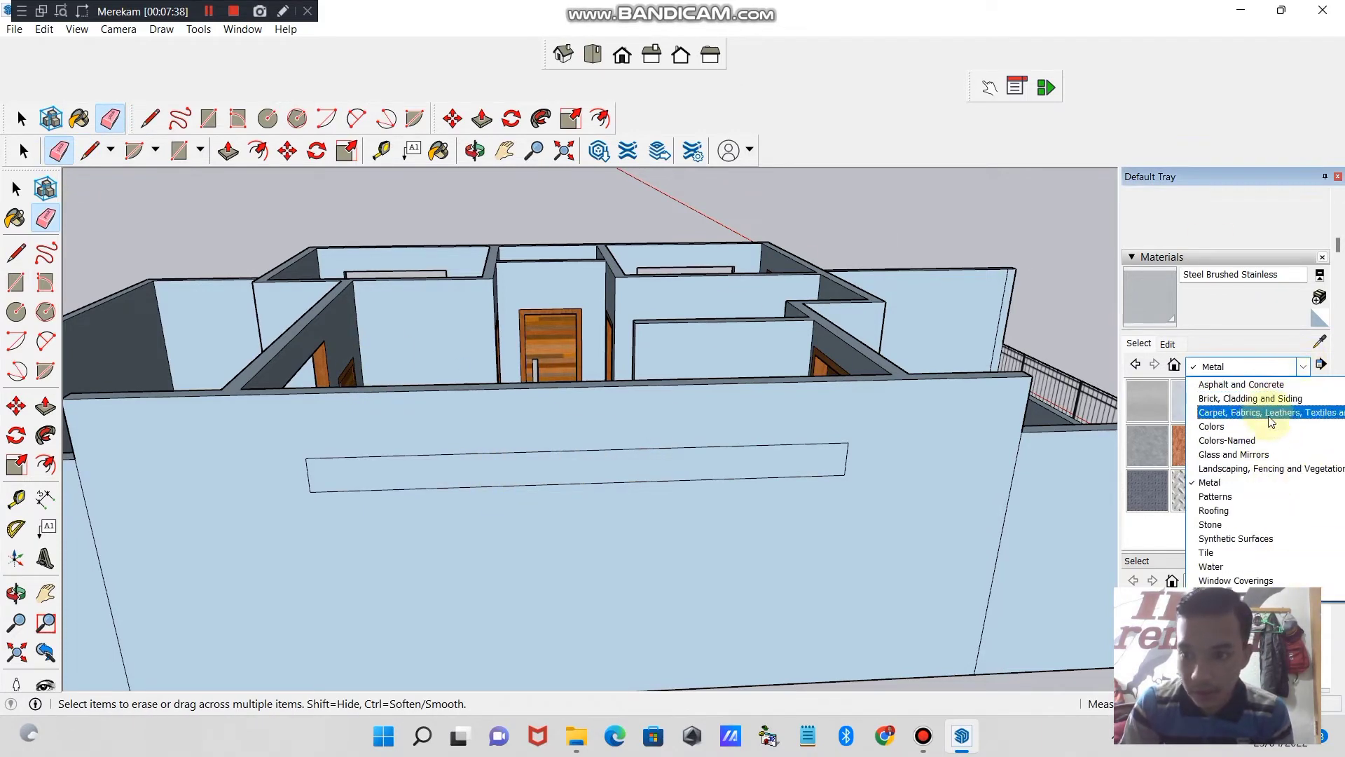
{"action": "left_click", "coordinate": [1253, 468]}
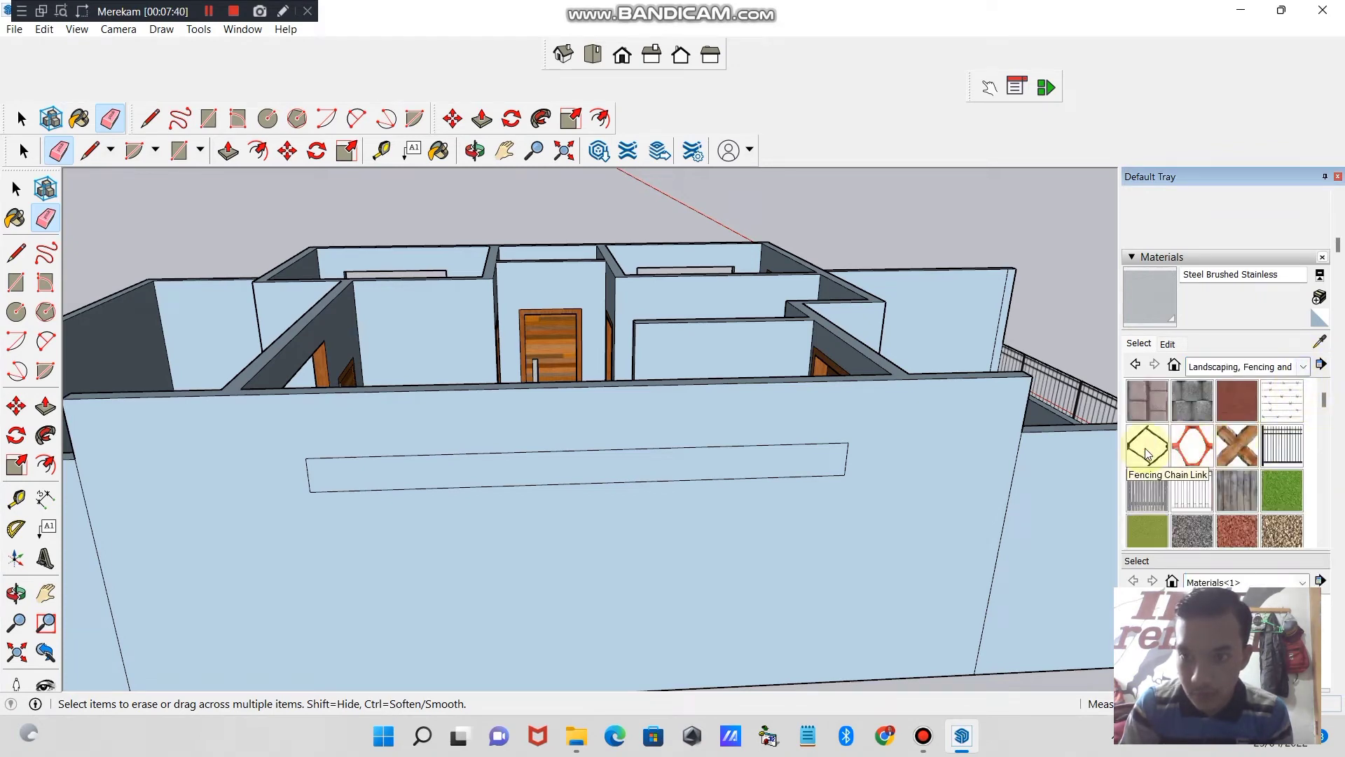
{"action": "left_click", "coordinate": [1147, 454]}
{"action": "left_click", "coordinate": [584, 452]}
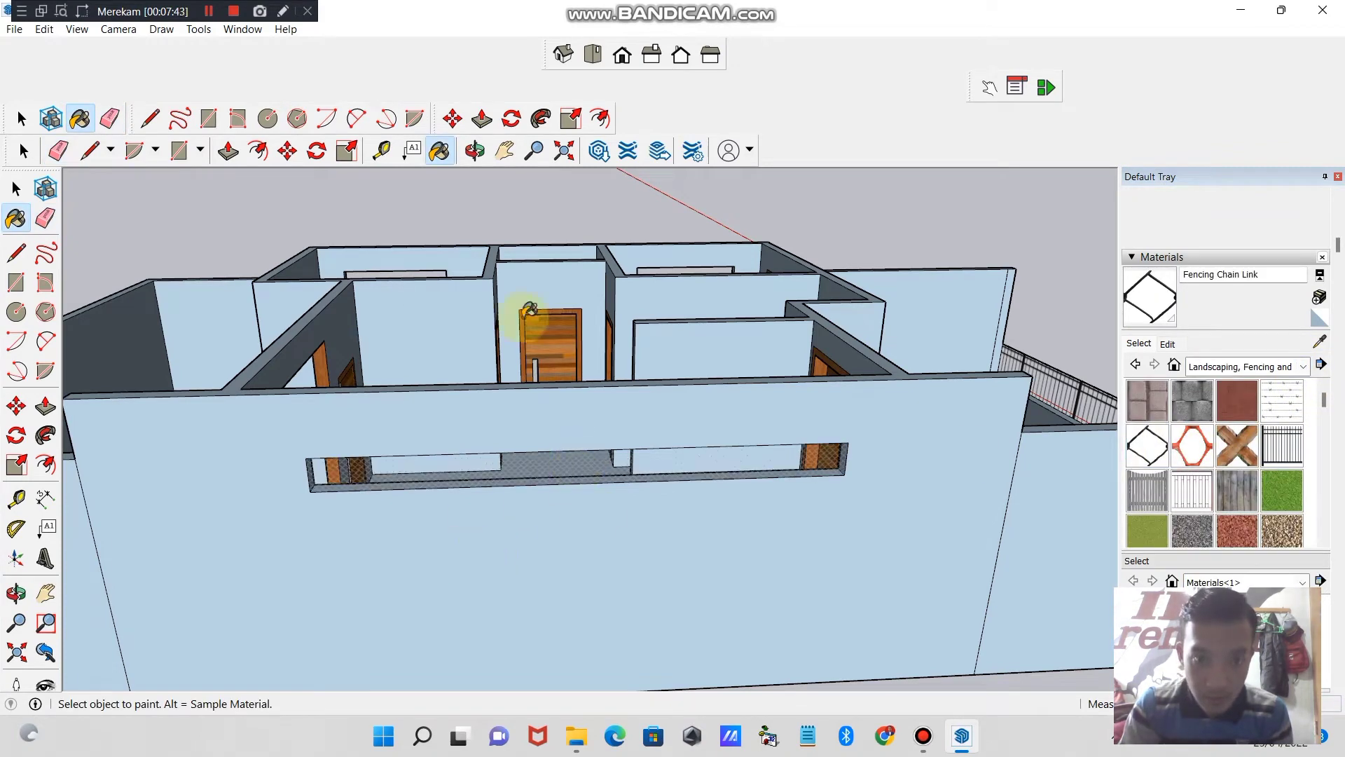
- Try Fencing Construction on the long side-wall opening, and repaint it with Fencing Chain Link
{"action": "left_click", "coordinate": [534, 151]}
{"action": "scroll", "coordinate": [525, 420], "scroll_direction": "up", "scroll_amount": 4}
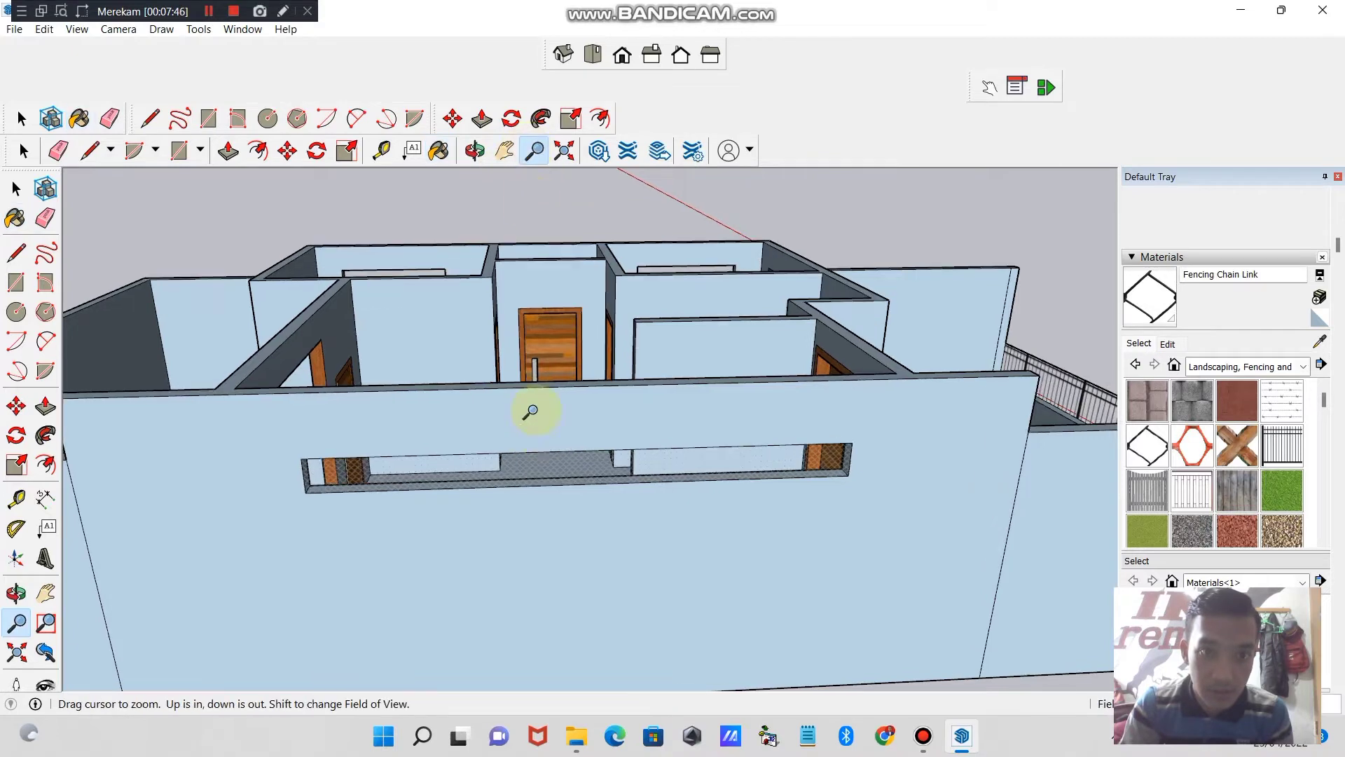
{"action": "left_click_drag", "start_coordinate": [519, 439], "coordinate": [513, 382]}
{"action": "left_click_drag", "start_coordinate": [571, 442], "coordinate": [594, 582]}
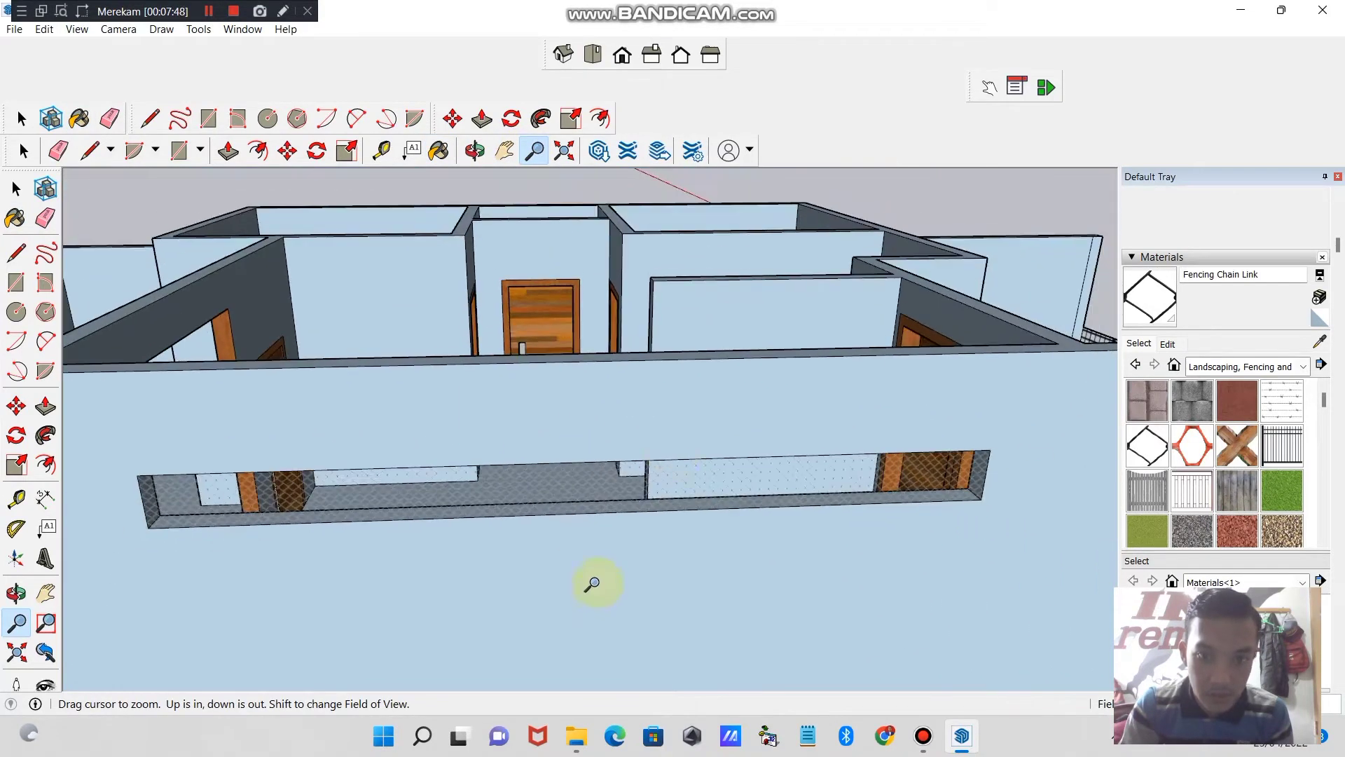
{"action": "left_click_drag", "start_coordinate": [688, 500], "coordinate": [699, 441]}
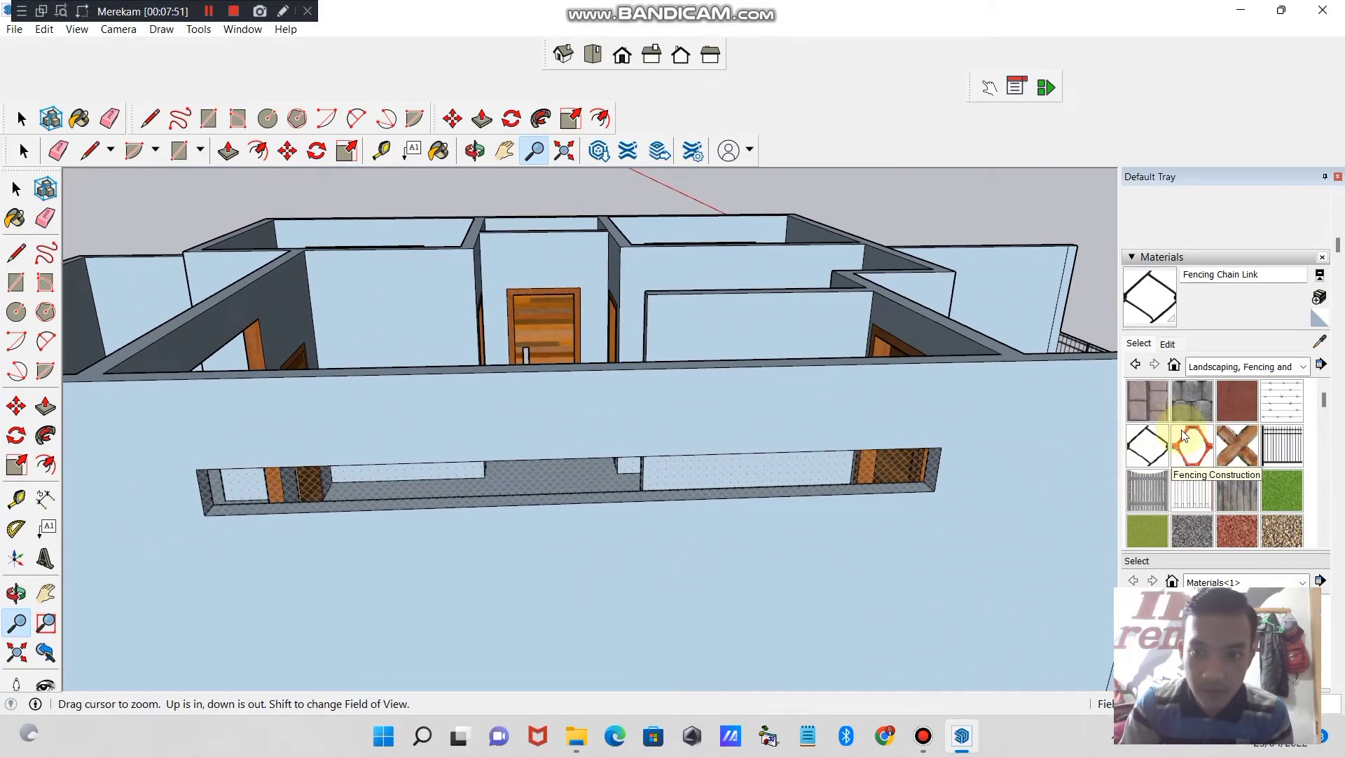
{"action": "left_click", "coordinate": [1192, 445]}
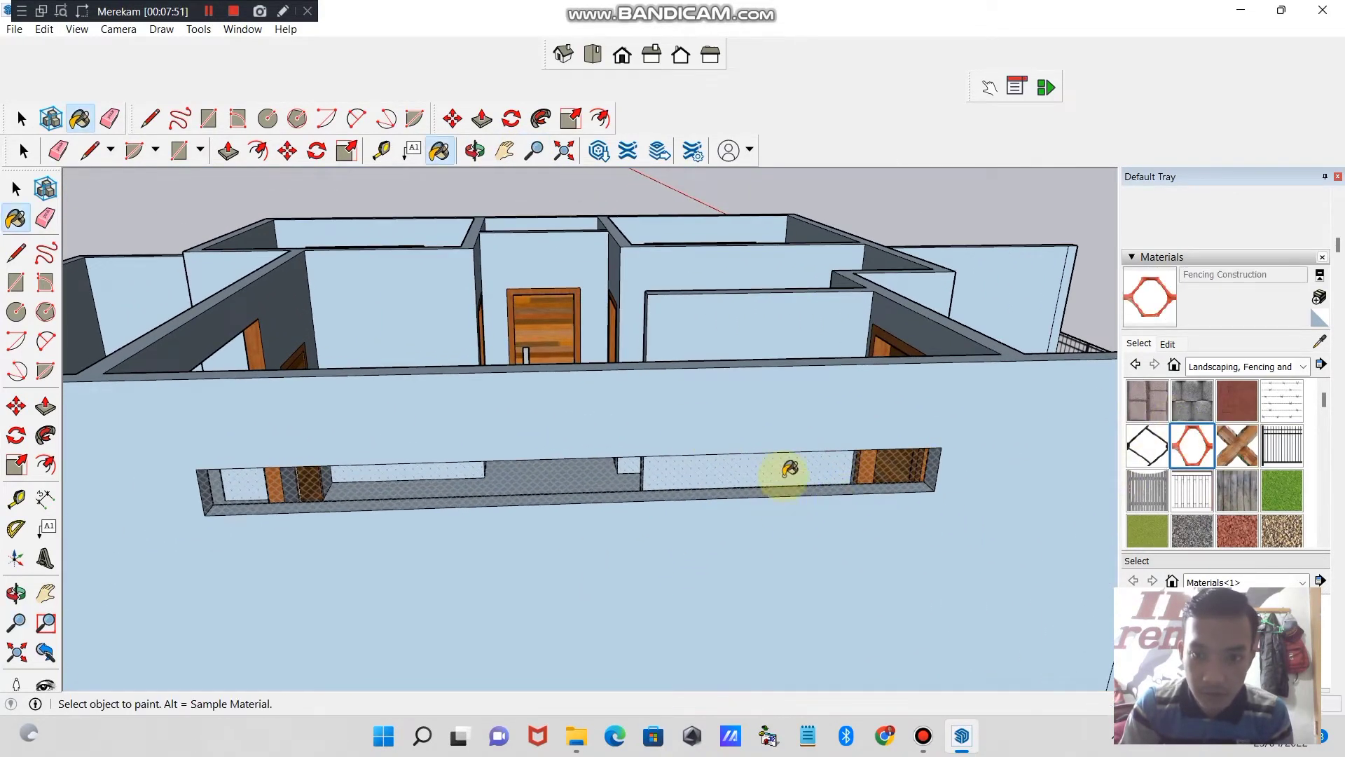
{"action": "left_click", "coordinate": [534, 151]}
{"action": "left_click_drag", "start_coordinate": [618, 518], "coordinate": [617, 471]}
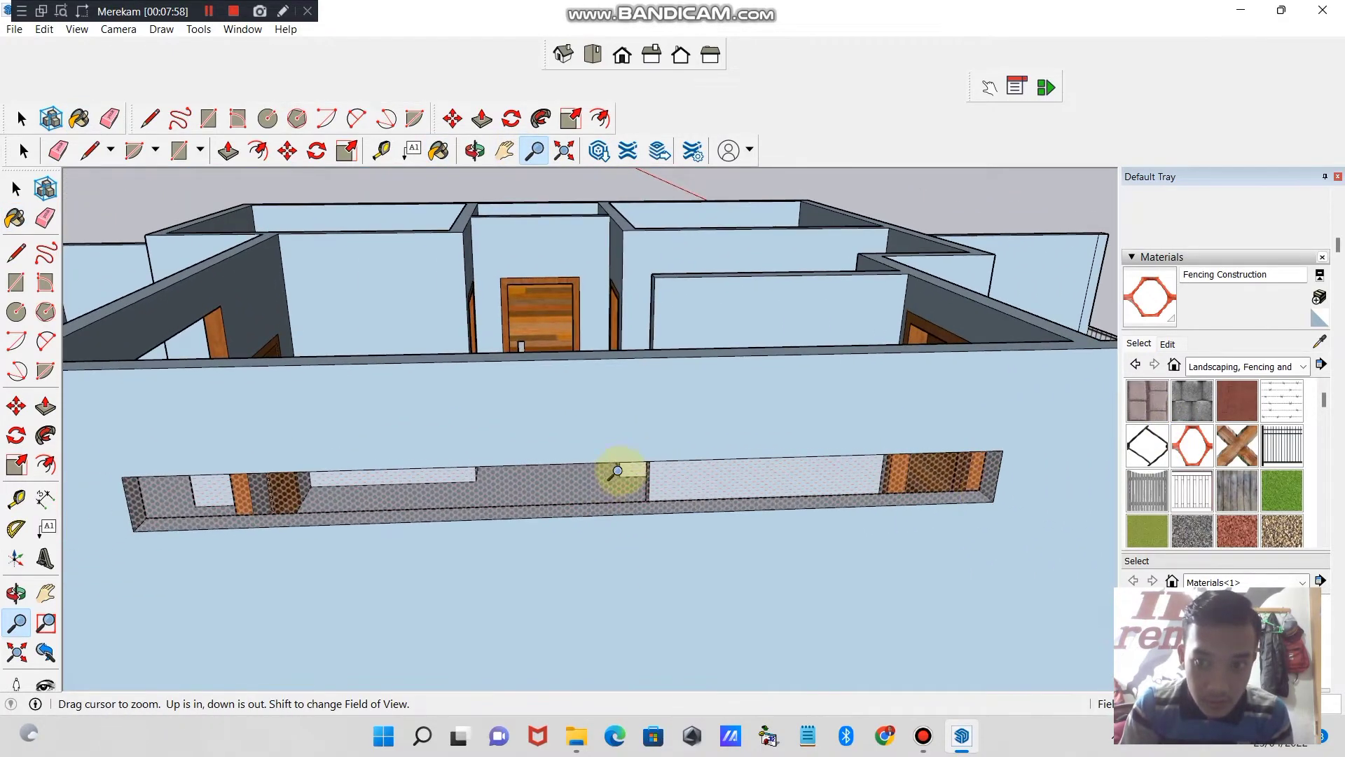
{"action": "left_click", "coordinate": [1160, 449]}
{"action": "left_click", "coordinate": [875, 462]}
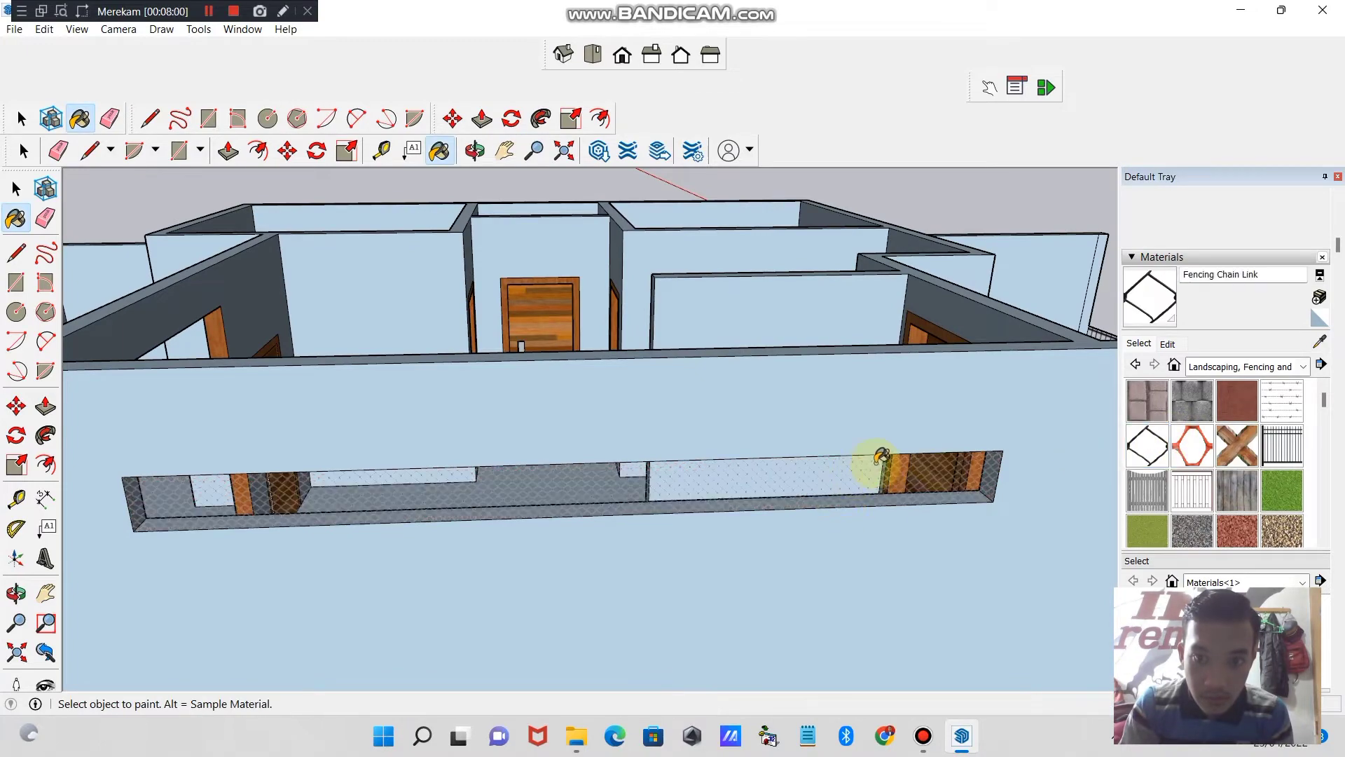
- Examine the chain-link opening from inside the house and the overall room layout from above
{"action": "left_click", "coordinate": [508, 151]}
{"action": "left_click_drag", "start_coordinate": [473, 252], "coordinate": [543, 240]}
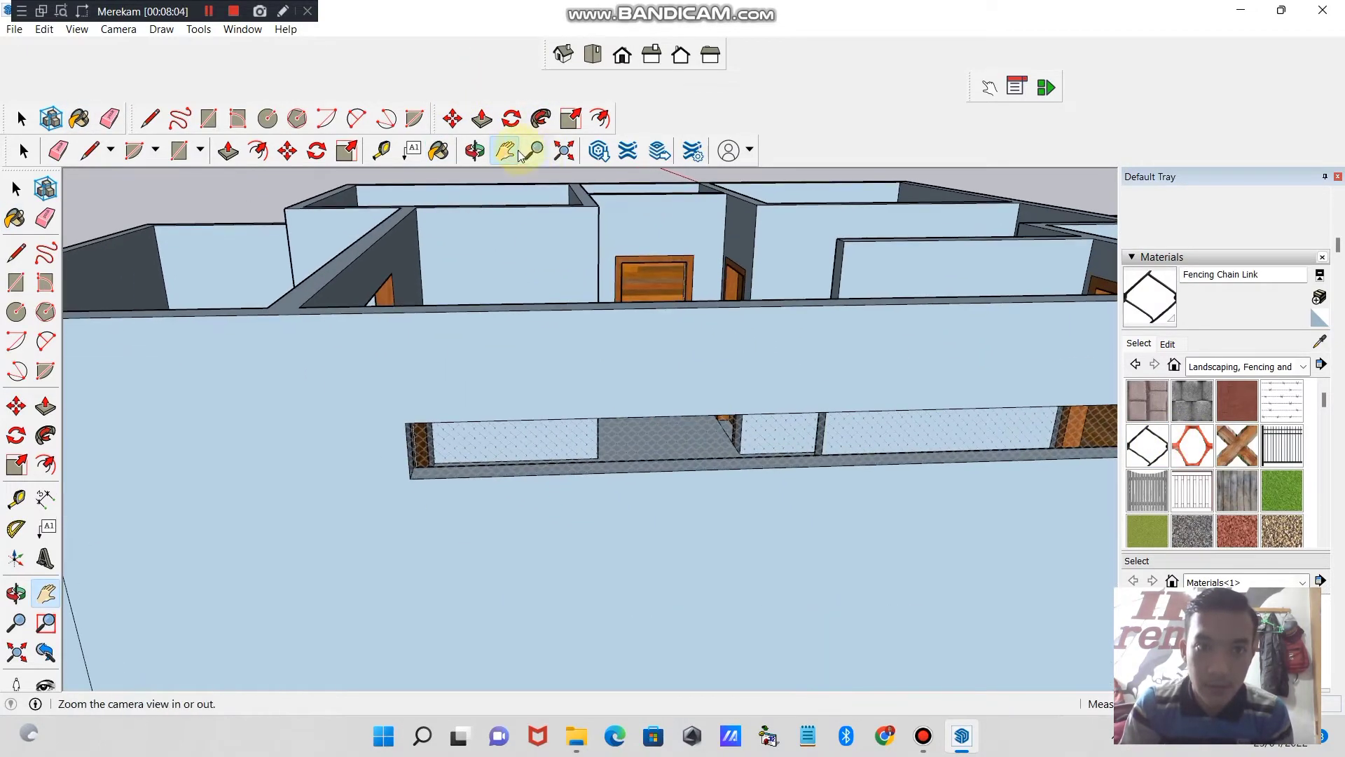
{"action": "left_click", "coordinate": [475, 151]}
{"action": "left_click_drag", "start_coordinate": [801, 324], "coordinate": [132, 363]}
{"action": "left_click", "coordinate": [1153, 304]}
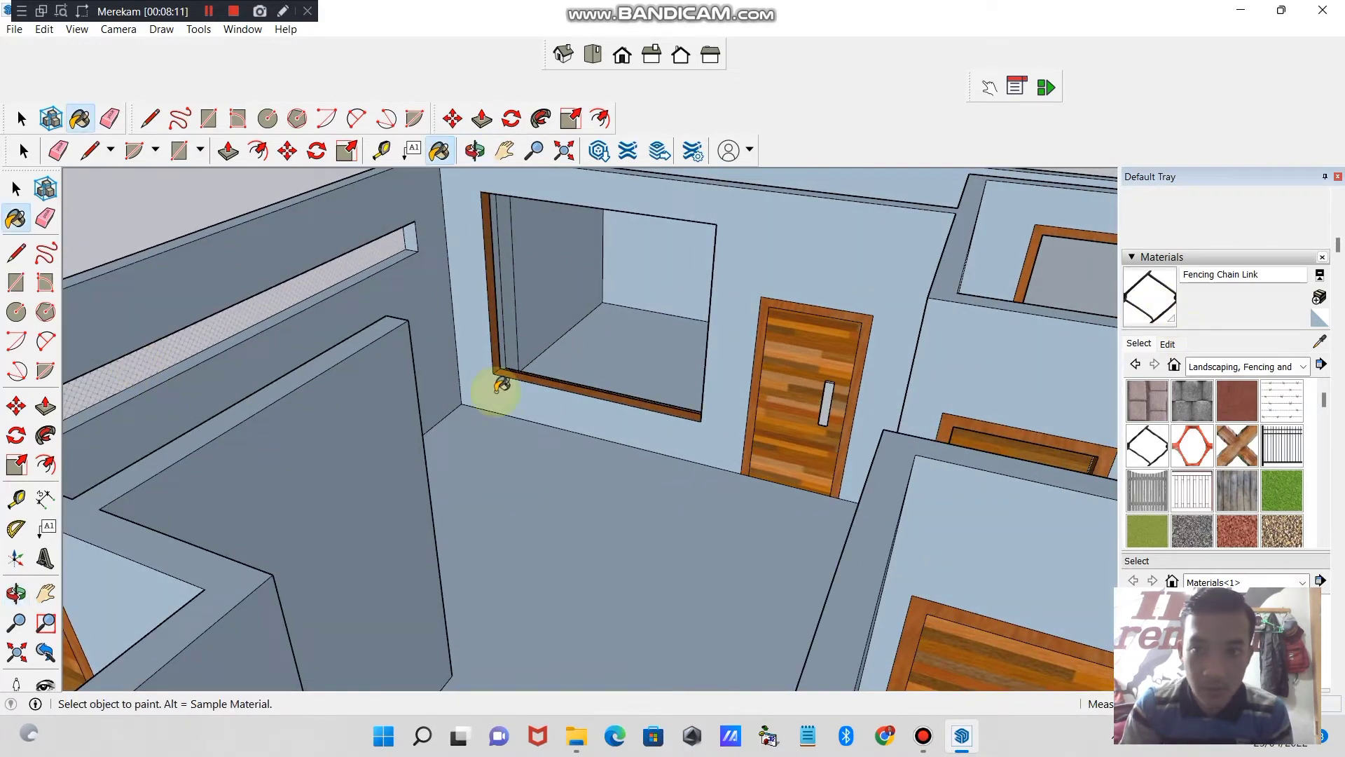
{"action": "left_click", "coordinate": [504, 151]}
{"action": "left_click_drag", "start_coordinate": [486, 376], "coordinate": [566, 283]}
{"action": "left_click", "coordinate": [475, 150]}
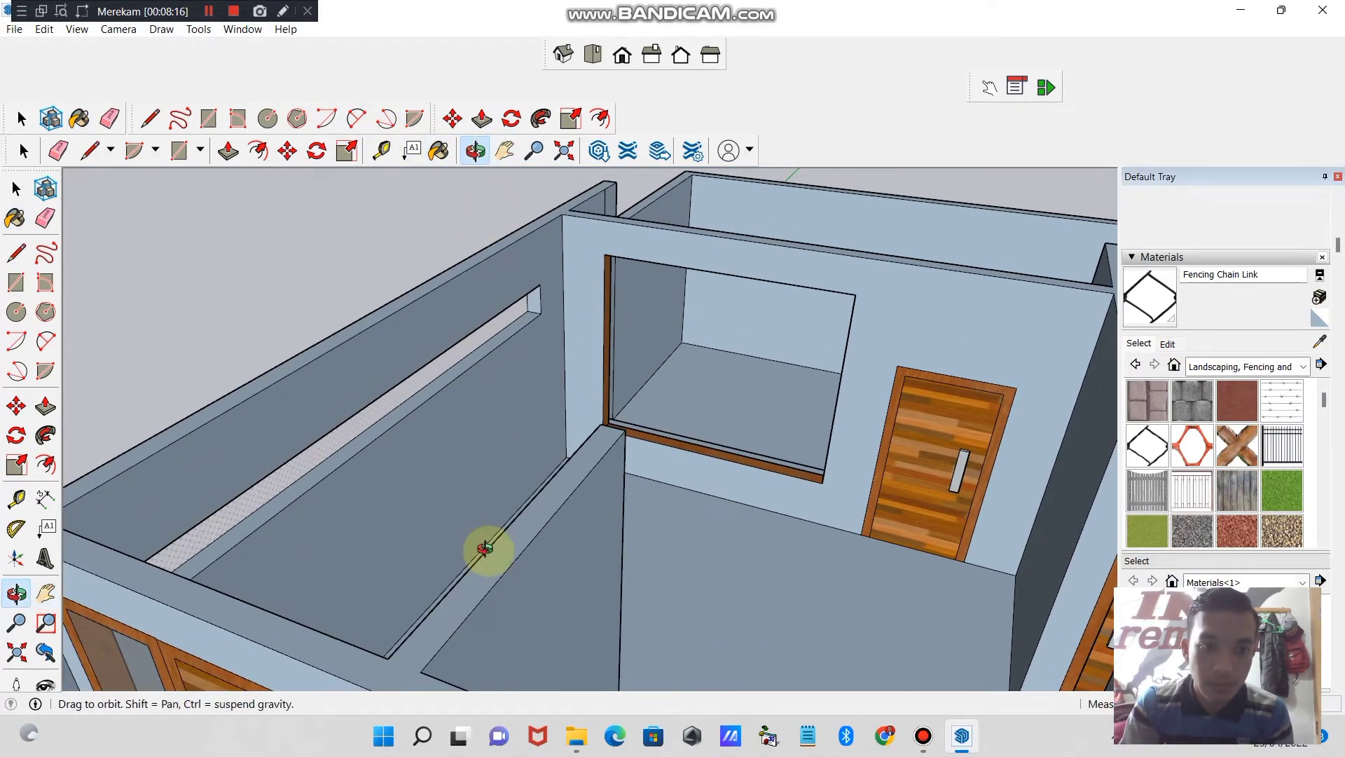
{"action": "left_click_drag", "start_coordinate": [481, 547], "coordinate": [468, 480]}
{"action": "left_click", "coordinate": [540, 159]}
{"action": "left_click_drag", "start_coordinate": [803, 423], "coordinate": [695, 551]}
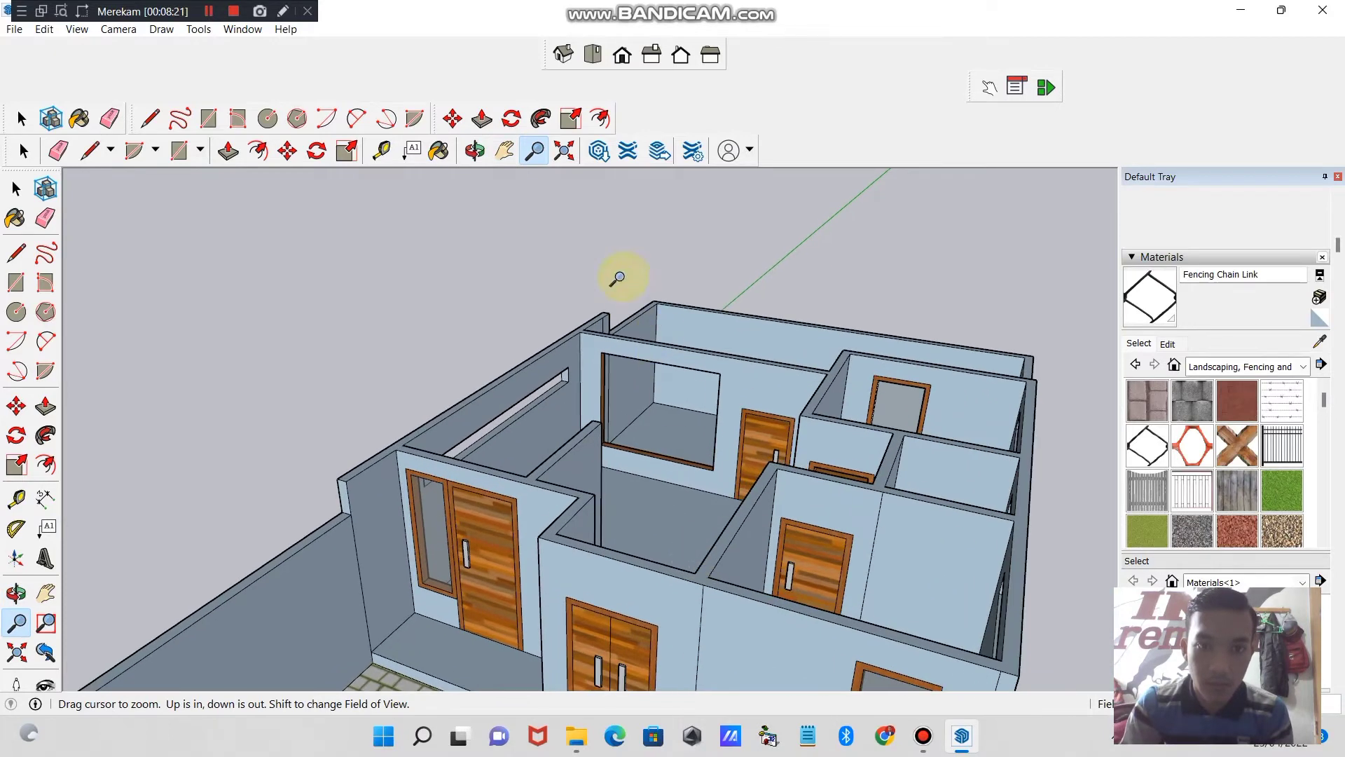
- Close the three small openings in the opposite side wall with faces by drawing a line across each one
{"action": "left_click", "coordinate": [475, 151]}
{"action": "left_click_drag", "start_coordinate": [561, 336], "coordinate": [480, 478]}
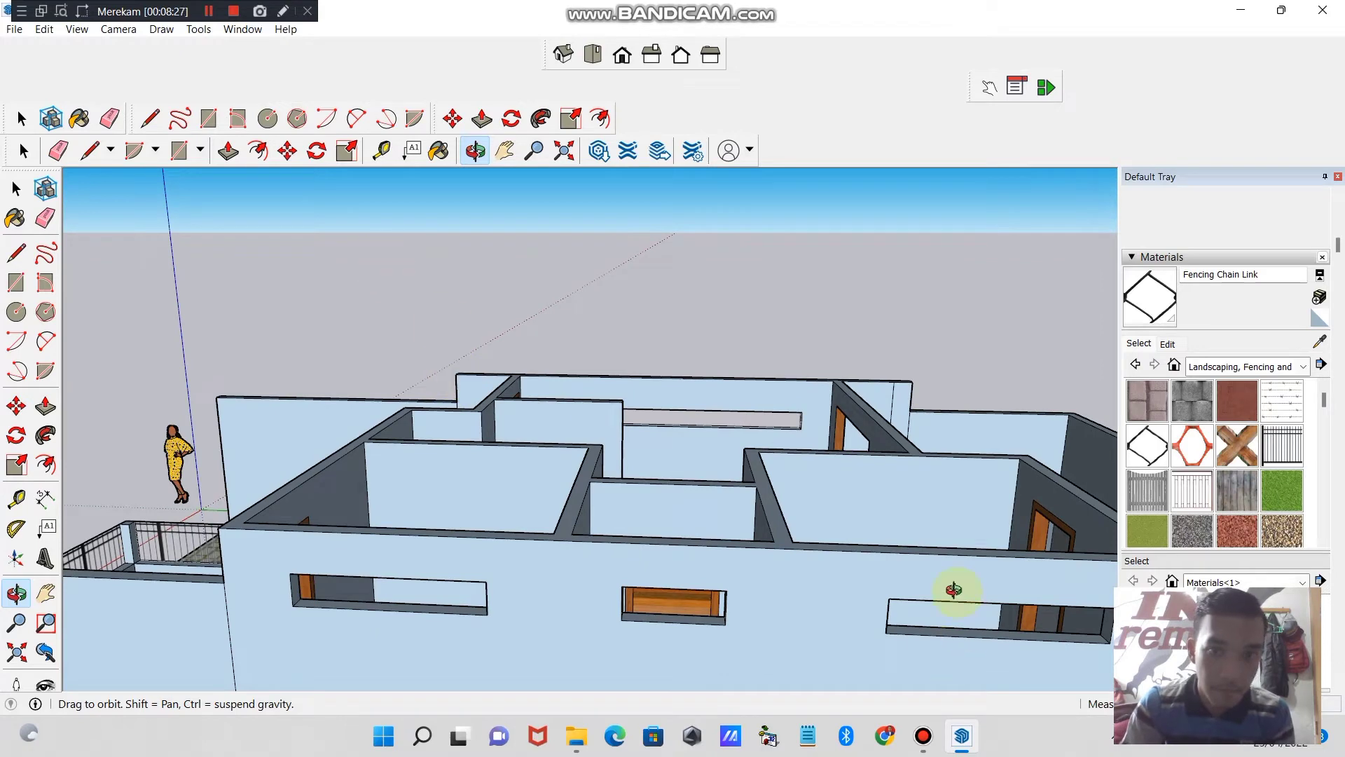
{"action": "left_click", "coordinate": [151, 120]}
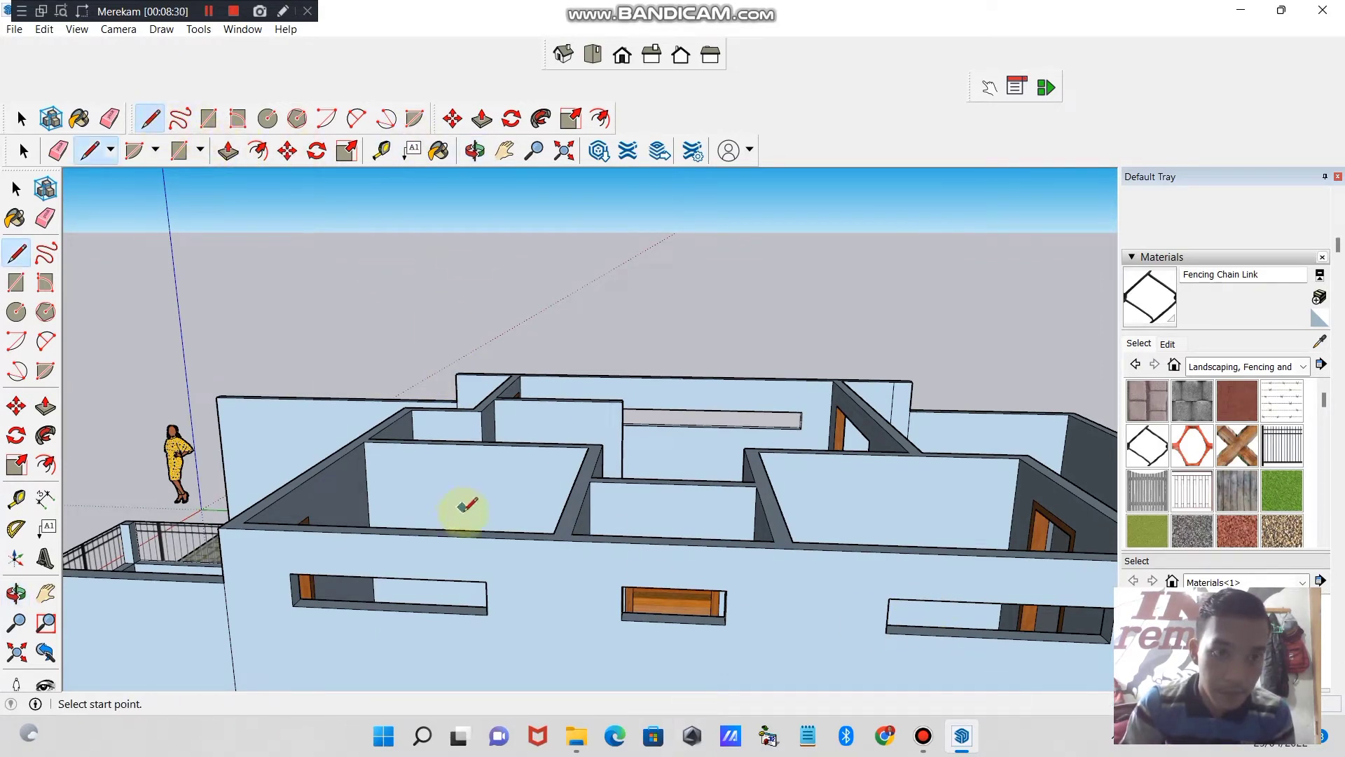
{"action": "left_click", "coordinate": [389, 609]}
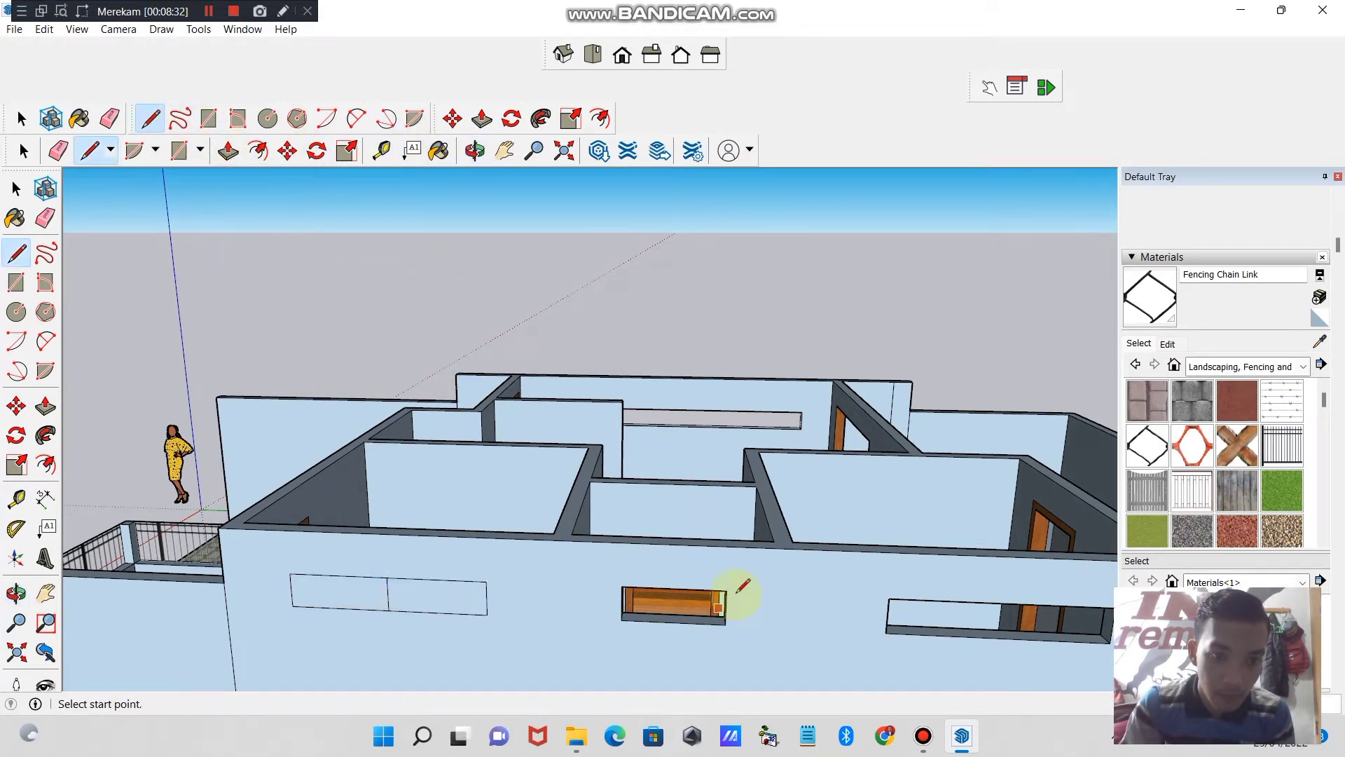
{"action": "left_click", "coordinate": [685, 622]}
{"action": "left_click", "coordinate": [1042, 604]}
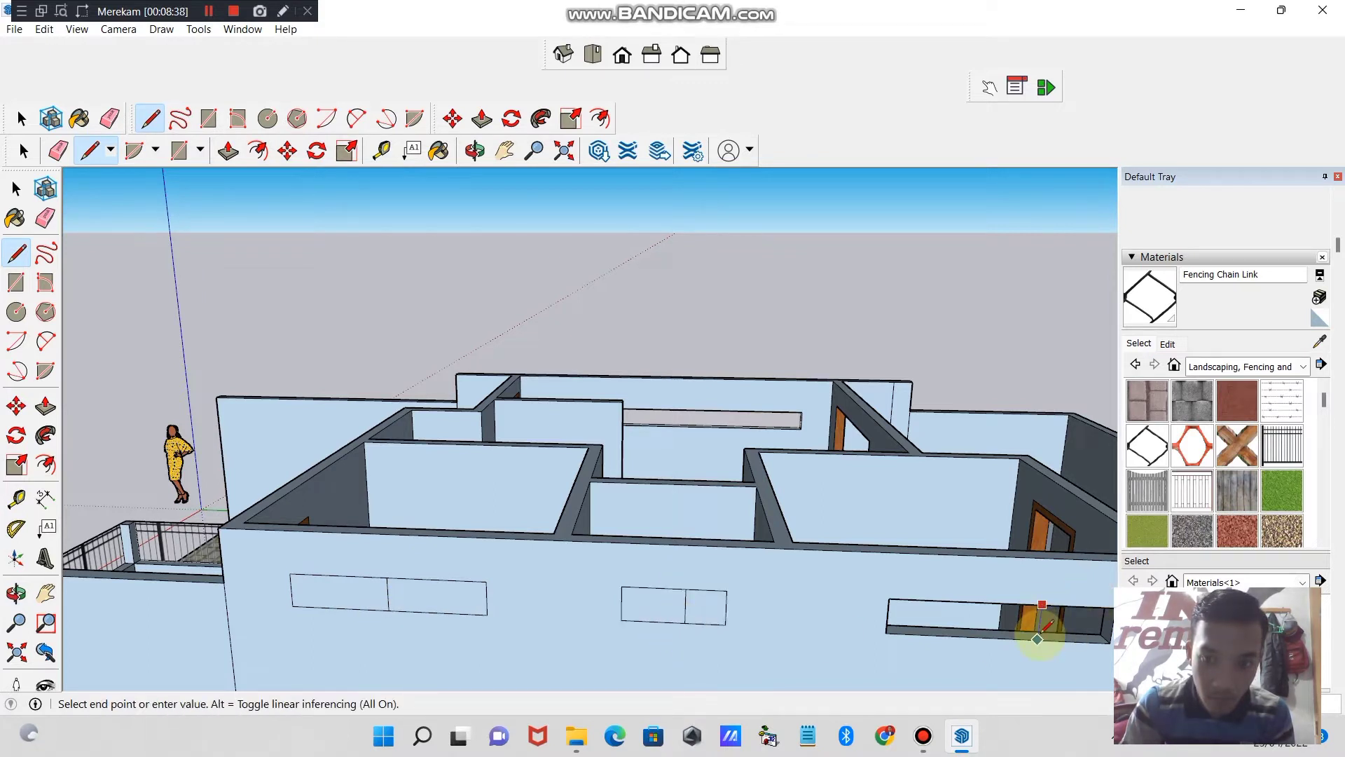
{"action": "left_click", "coordinate": [1038, 639]}
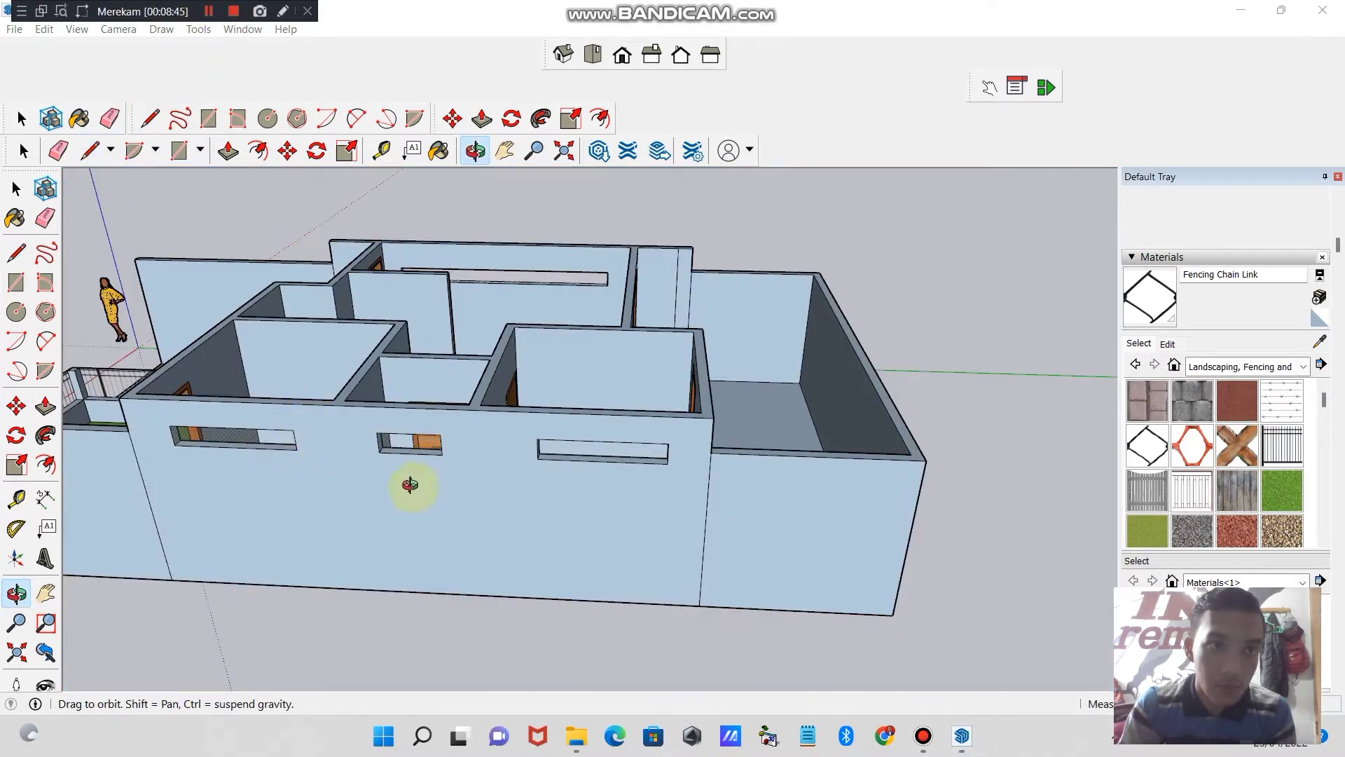
- Close the large rear window opening with a face by drawing a horizontal line across it, and erase that line
{"action": "left_click_drag", "start_coordinate": [392, 490], "coordinate": [616, 195]}
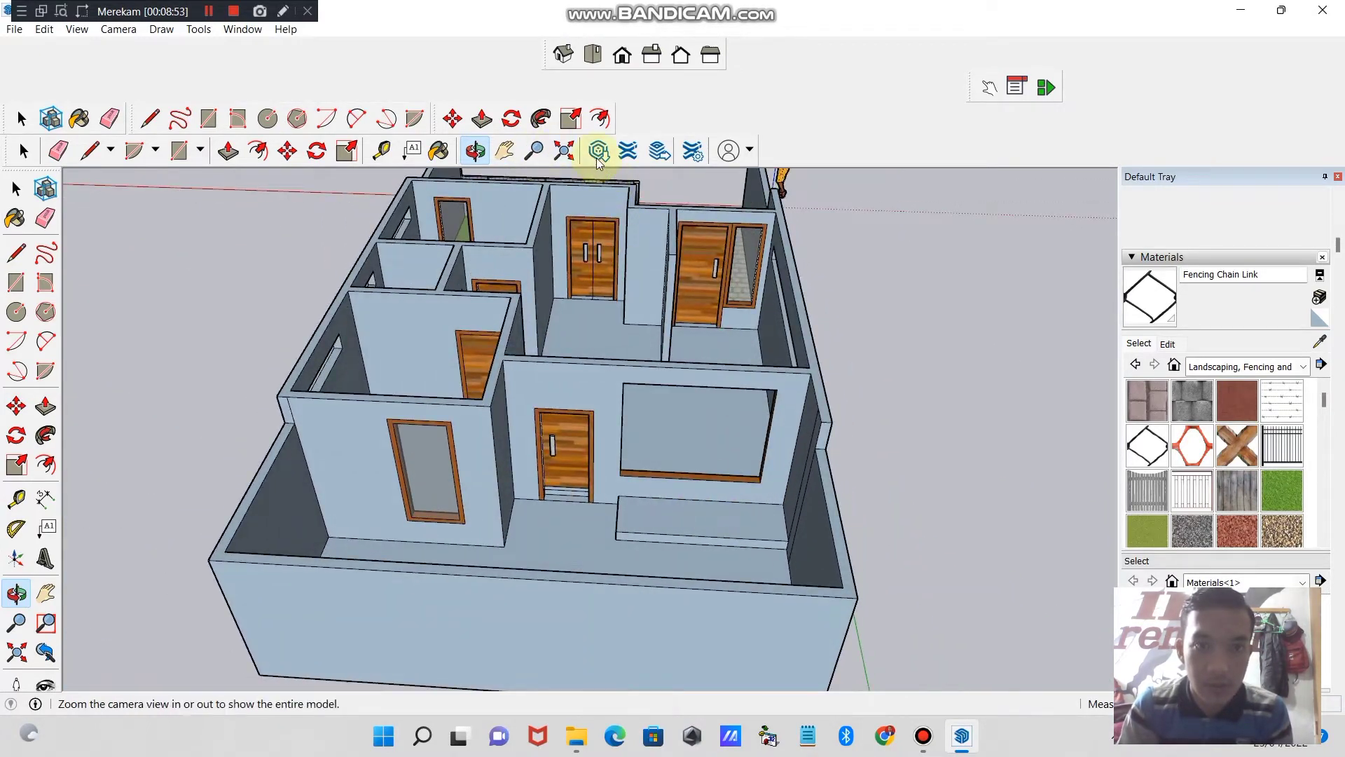
{"action": "left_click", "coordinate": [503, 160]}
{"action": "left_click_drag", "start_coordinate": [708, 315], "coordinate": [676, 434]}
{"action": "left_click", "coordinate": [541, 157]}
{"action": "left_click_drag", "start_coordinate": [686, 551], "coordinate": [673, 456]}
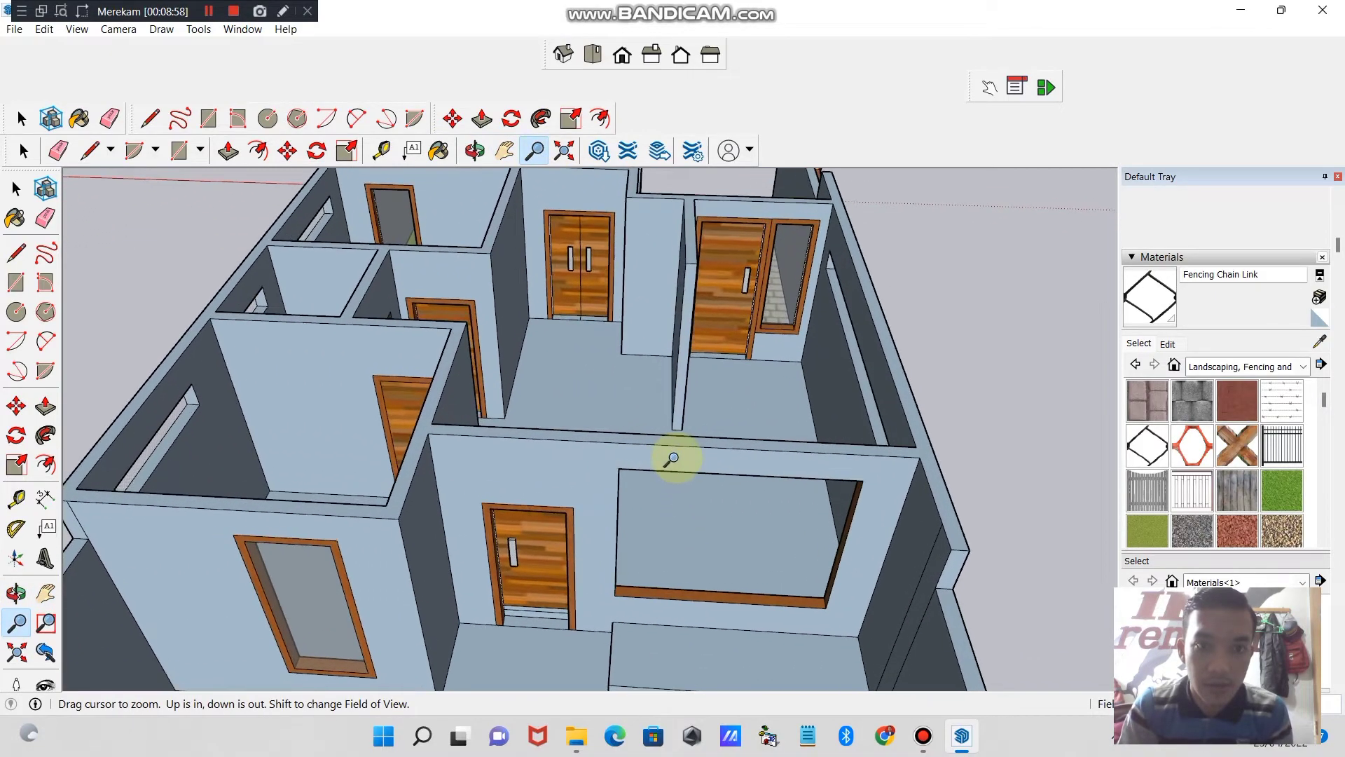
{"action": "left_click", "coordinate": [479, 153]}
{"action": "mouse_move", "coordinate": [648, 570]}
{"action": "left_mouse_down"}
{"action": "mouse_move", "coordinate": [637, 468]}
{"action": "mouse_move", "coordinate": [532, 525]}
{"action": "mouse_move", "coordinate": [675, 549]}
{"action": "mouse_move", "coordinate": [645, 547]}
{"action": "left_mouse_up"}
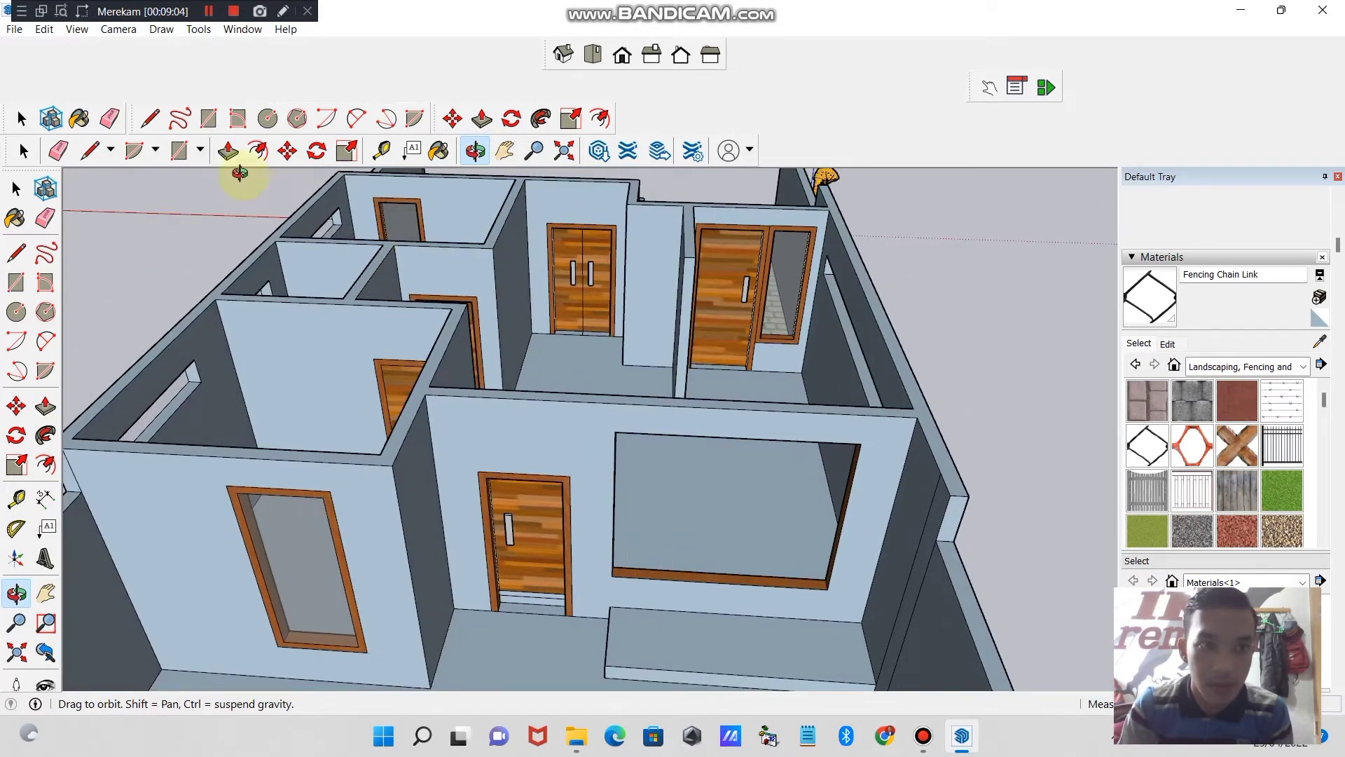
{"action": "left_click", "coordinate": [149, 117]}
{"action": "left_click", "coordinate": [613, 508]}
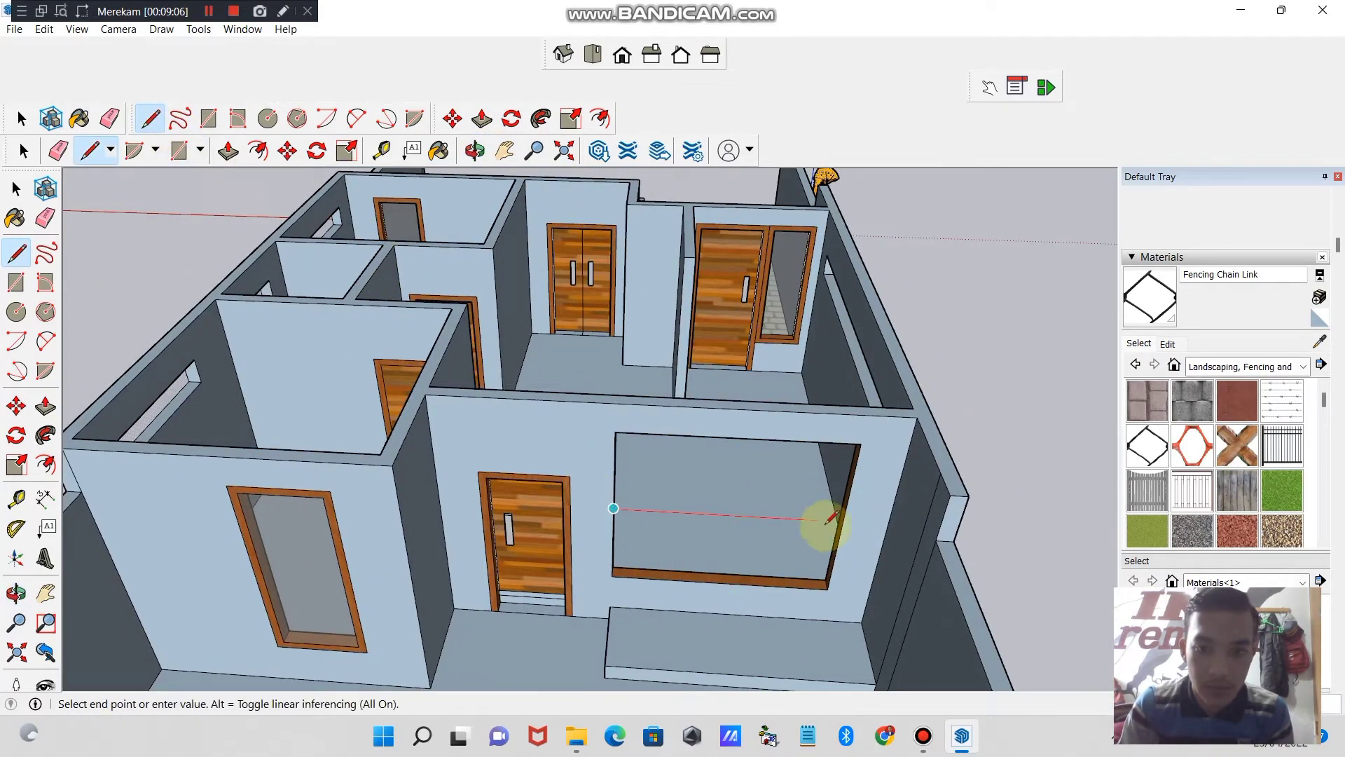
{"action": "left_click", "coordinate": [843, 521]}
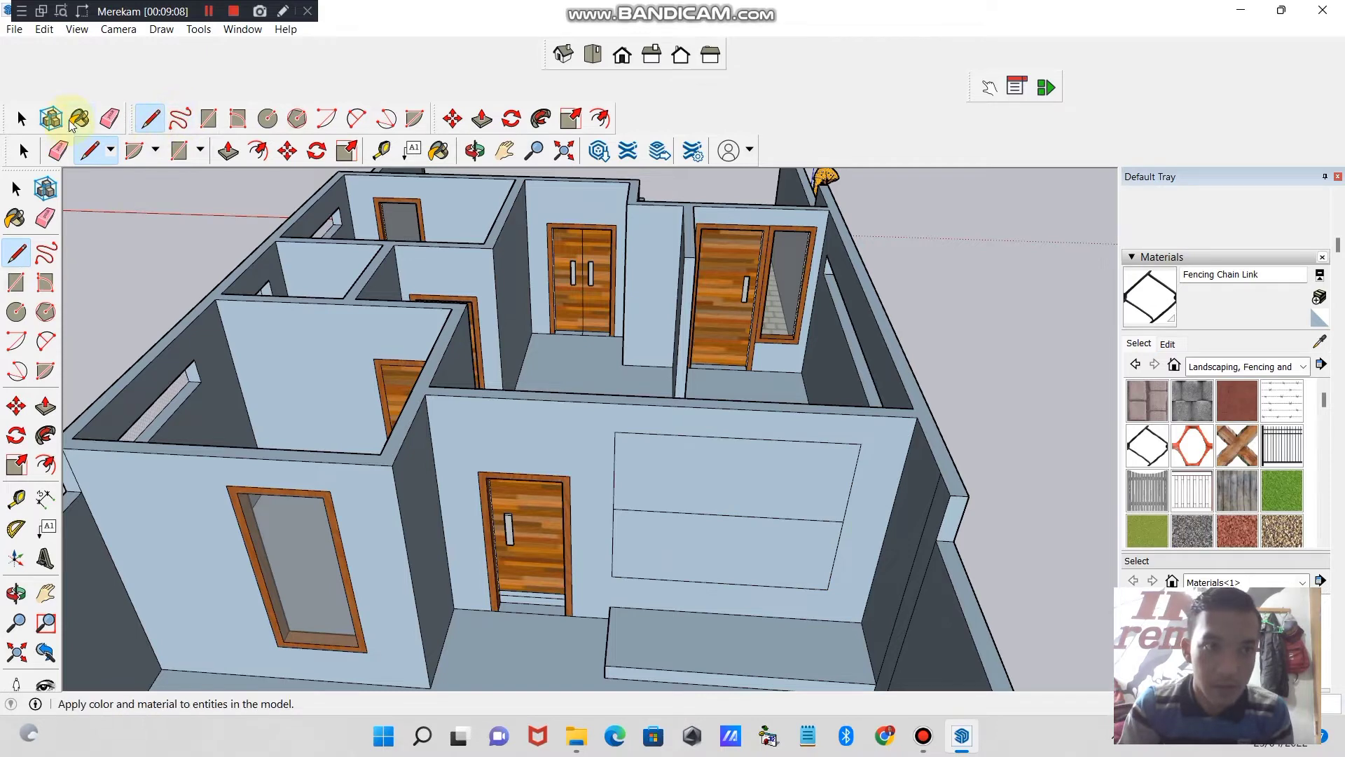
{"action": "left_click", "coordinate": [119, 121]}
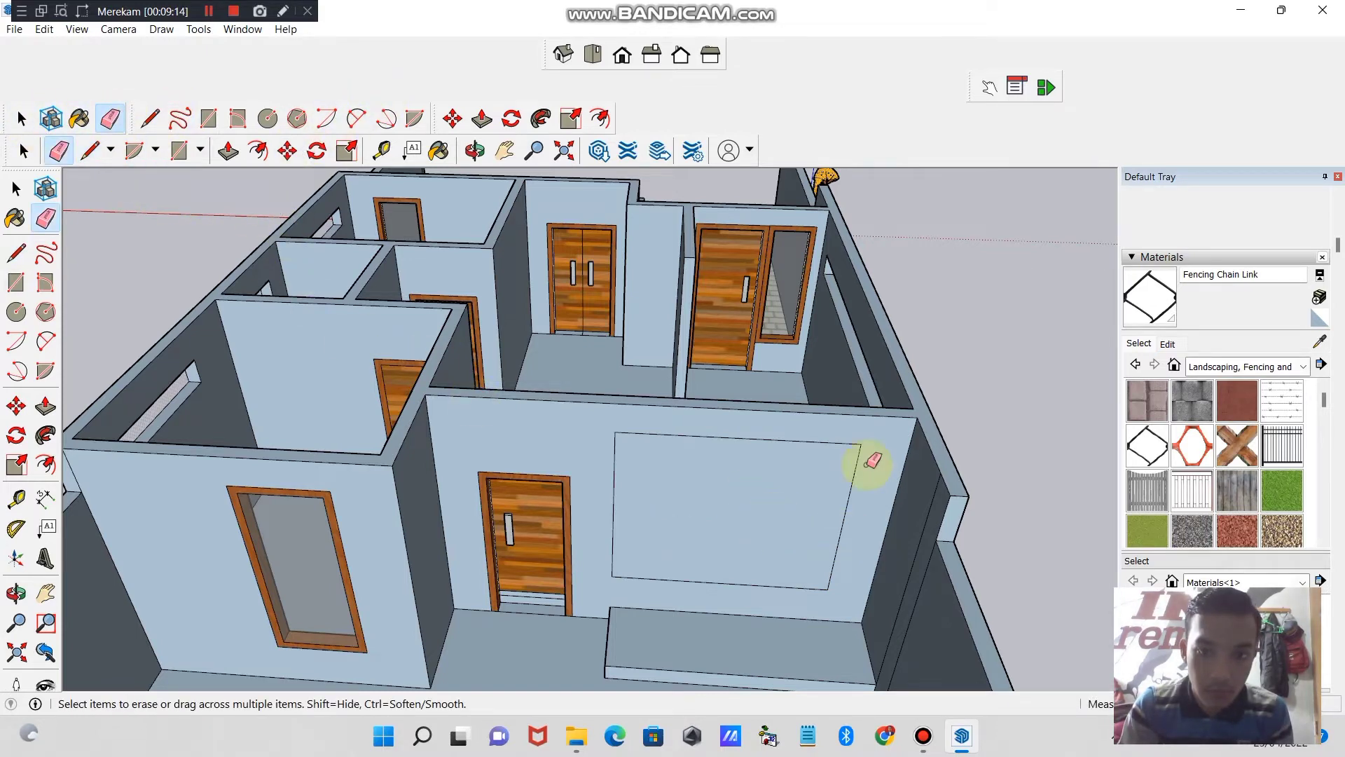
- Paint the large rear window face with the Fencing Lattice Natural material
{"action": "left_click", "coordinate": [1237, 445]}
{"action": "left_click", "coordinate": [826, 477]}
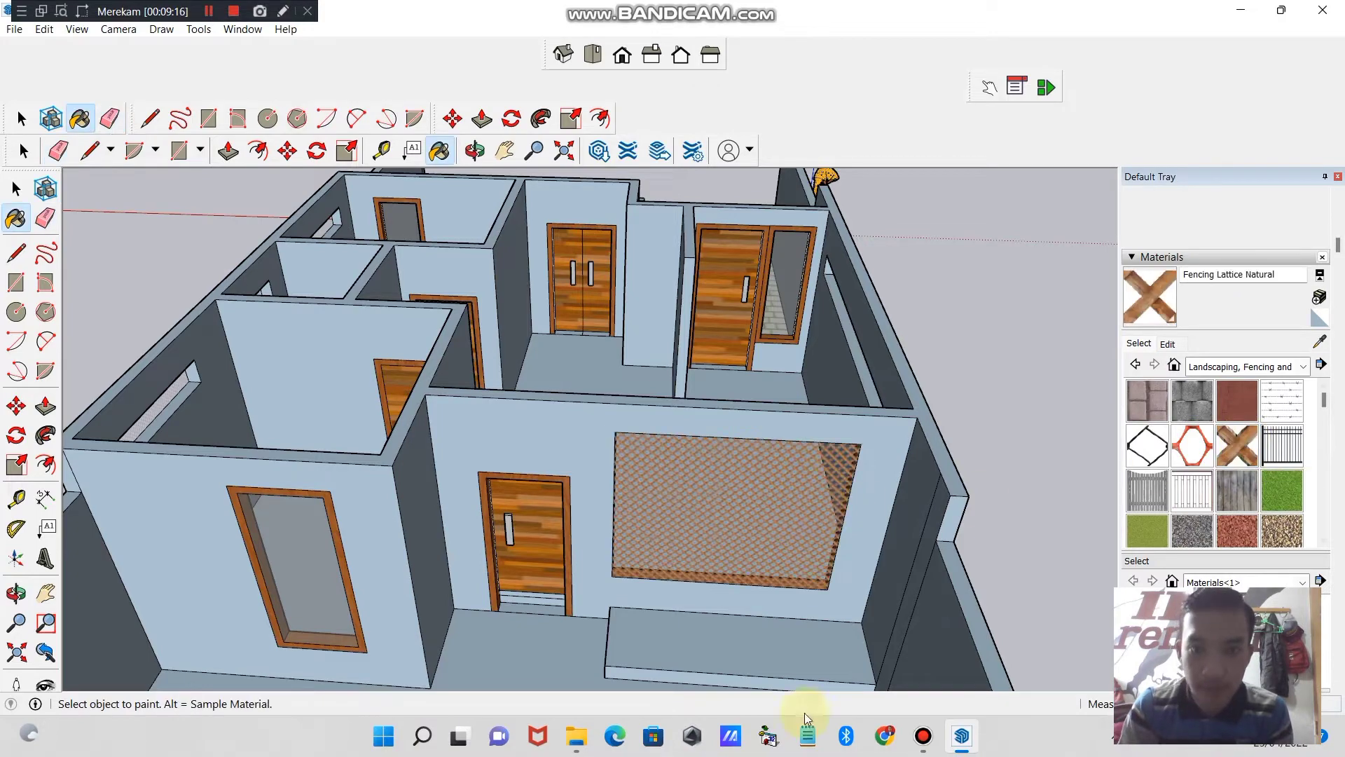
{"action": "left_click", "coordinate": [475, 151]}
{"action": "left_click_drag", "start_coordinate": [721, 388], "coordinate": [437, 620]}
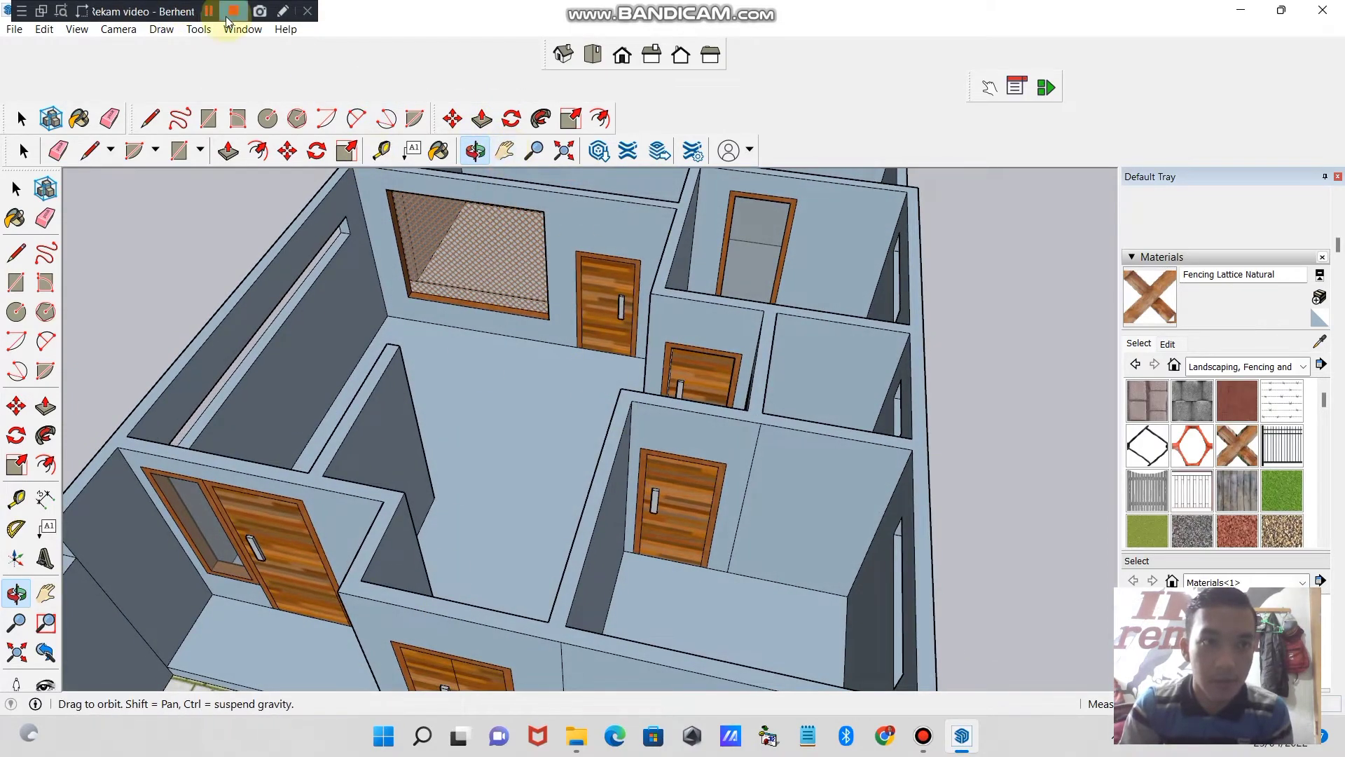
{"action": "left_click", "coordinate": [226, 21]}
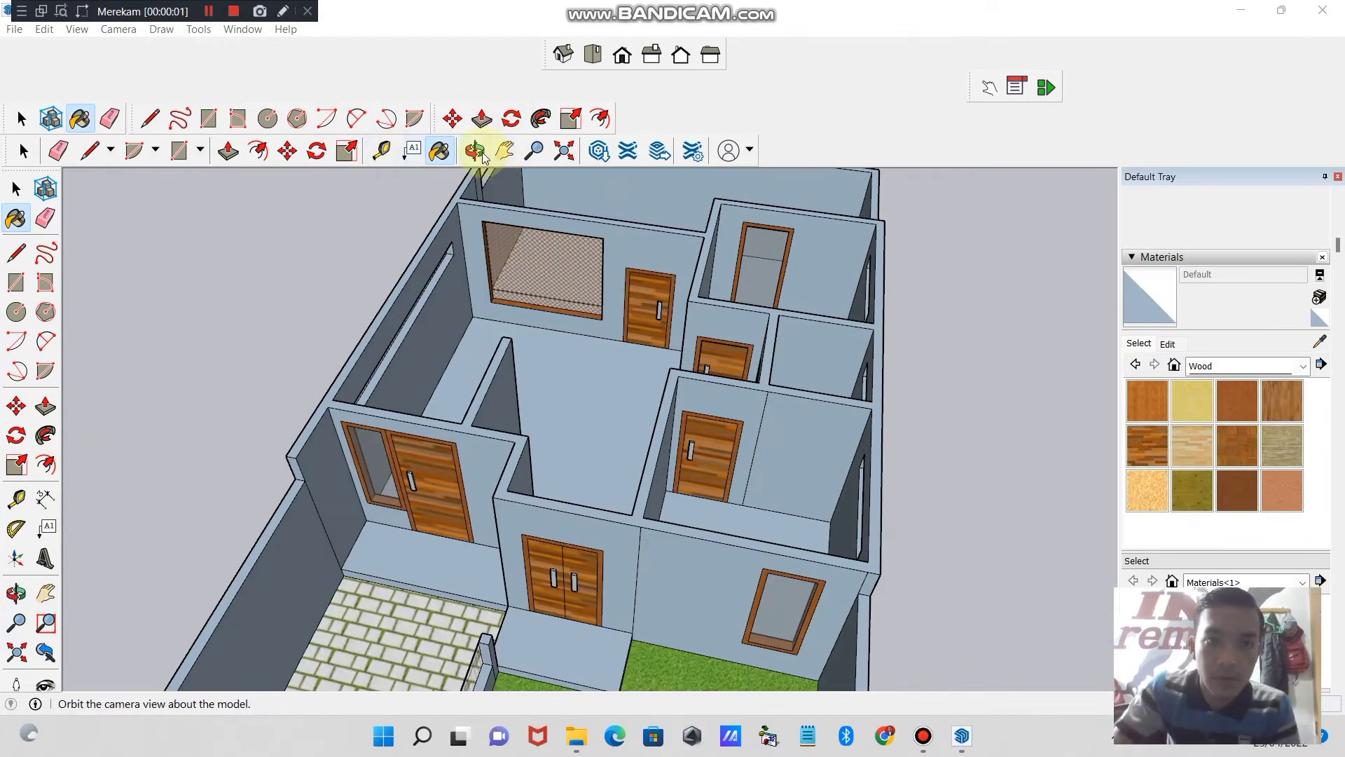
- Paint both raised porch floors outside the front doors with Wood Floor Light from the Wood materials
{"action": "left_click", "coordinate": [475, 150]}
{"action": "mouse_move", "coordinate": [728, 466]}
{"action": "left_mouse_down"}
{"action": "mouse_move", "coordinate": [788, 444]}
{"action": "mouse_move", "coordinate": [592, 481]}
{"action": "mouse_move", "coordinate": [723, 490]}
{"action": "mouse_move", "coordinate": [810, 460]}
{"action": "mouse_move", "coordinate": [683, 456]}
{"action": "left_mouse_up"}
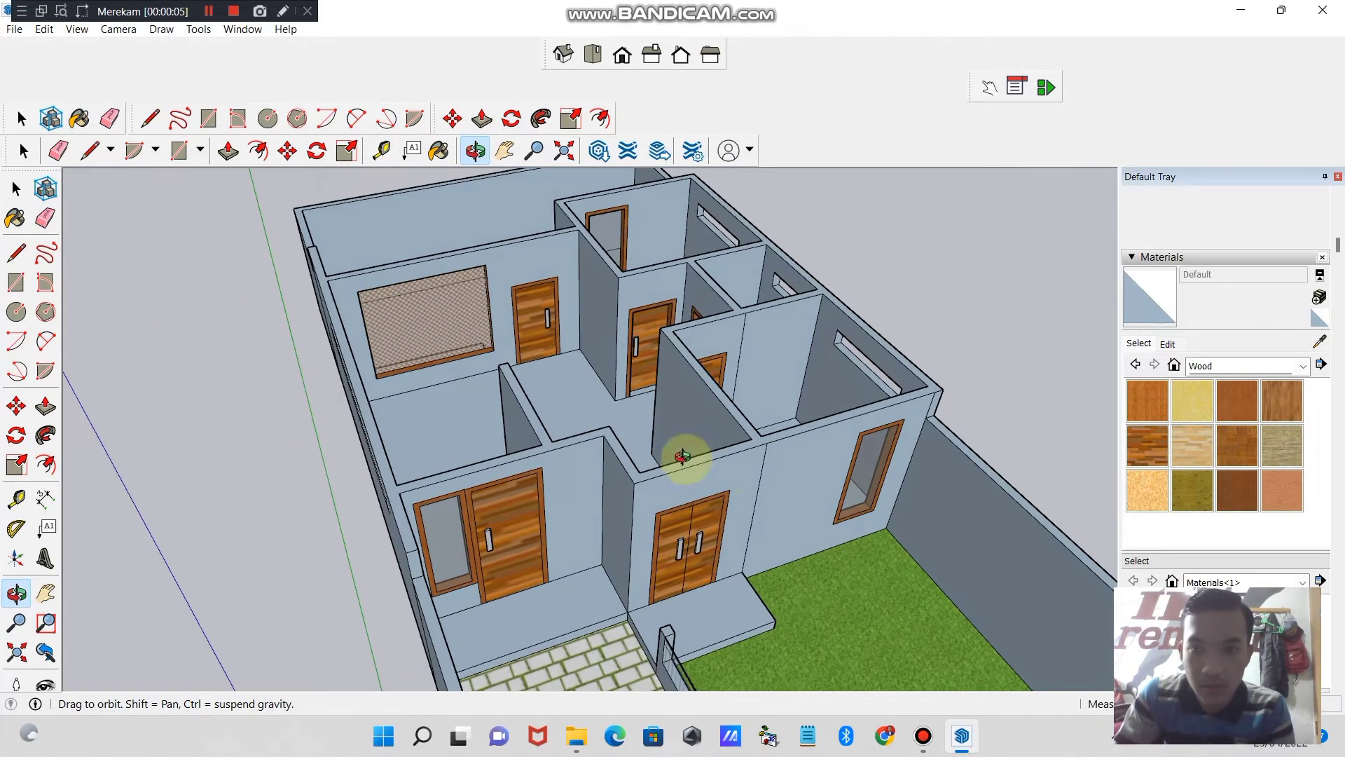
{"action": "left_click", "coordinate": [1303, 372]}
{"action": "left_click", "coordinate": [1241, 593]}
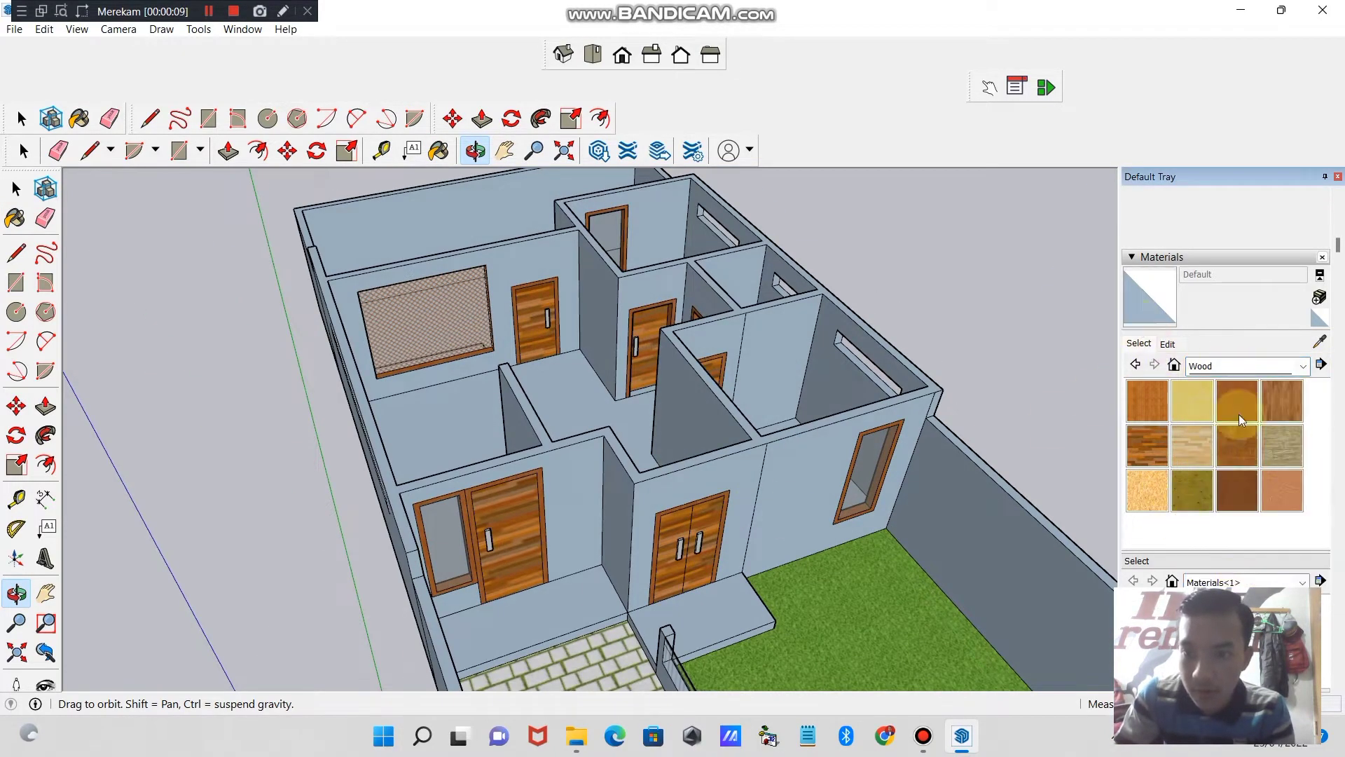
{"action": "left_click", "coordinate": [1197, 446]}
{"action": "left_click", "coordinate": [721, 611]}
{"action": "left_click", "coordinate": [530, 594]}
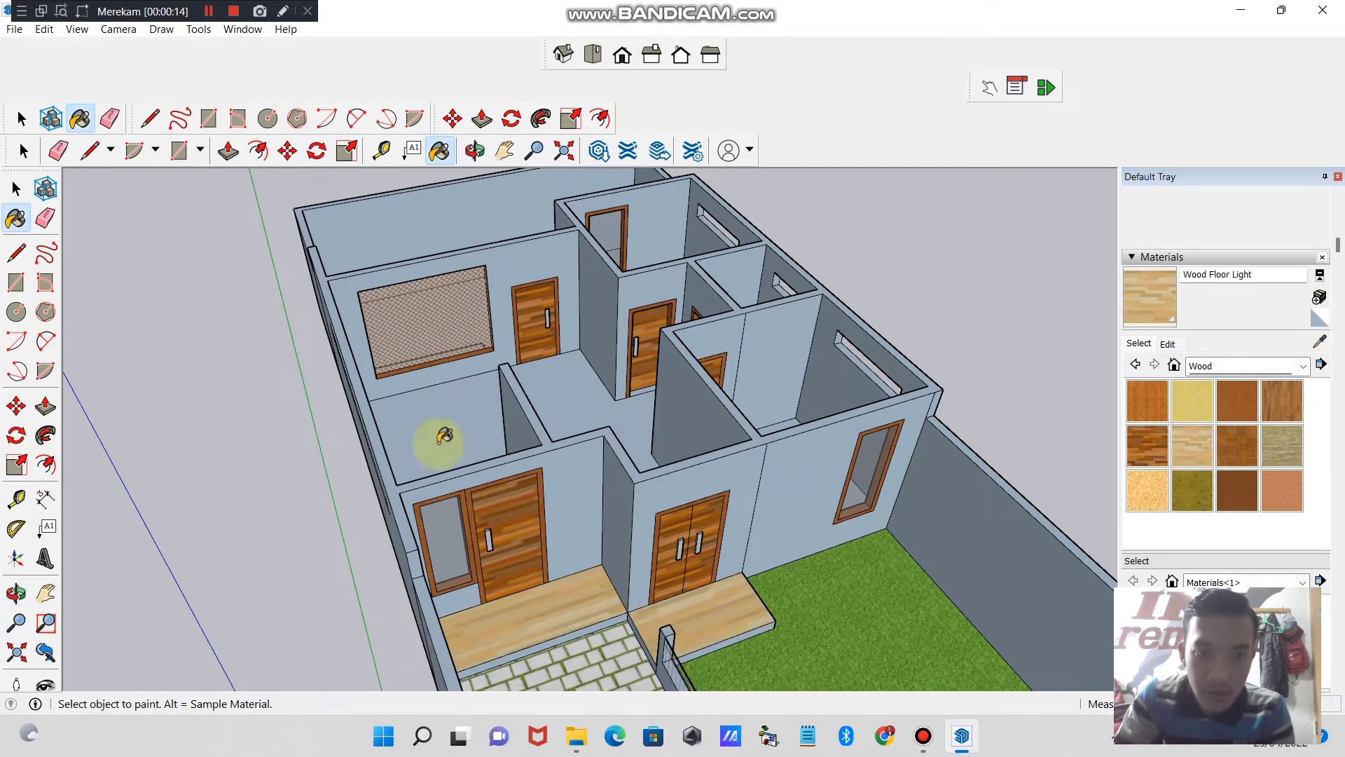
- Paint the main interior floor, the rear room floor and the top of the raised rear platform with Wood Floor Light
{"action": "left_click", "coordinate": [441, 435]}
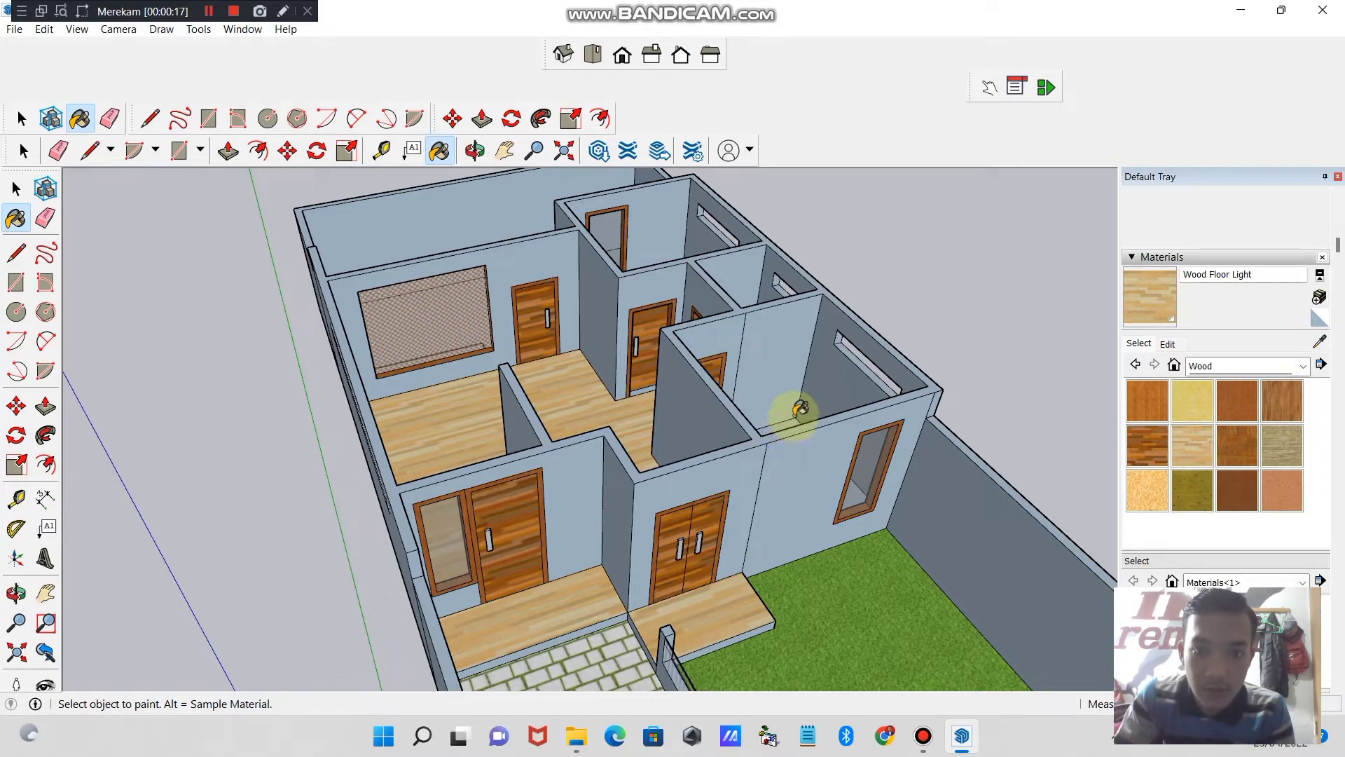
{"action": "left_click", "coordinate": [475, 150]}
{"action": "left_click_drag", "start_coordinate": [691, 309], "coordinate": [400, 518]}
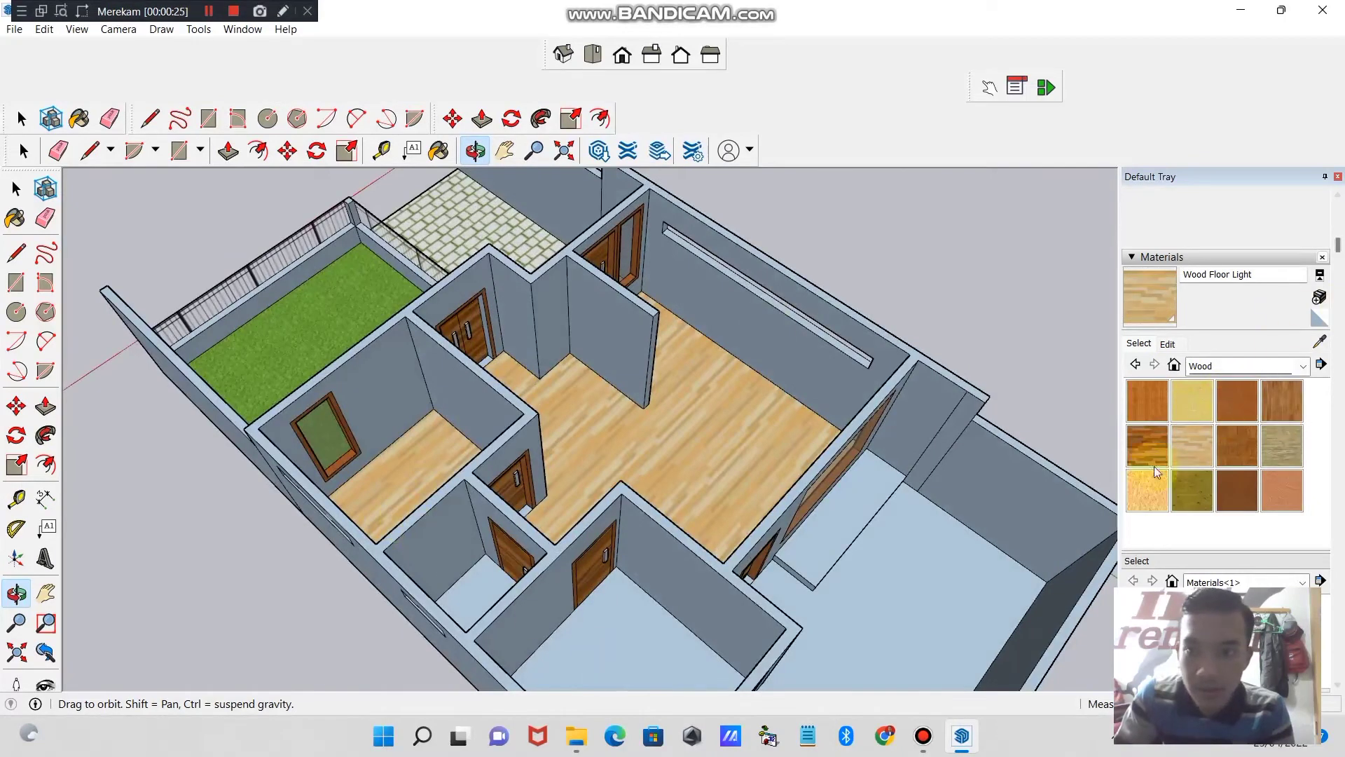
{"action": "left_click", "coordinate": [1153, 309]}
{"action": "left_click", "coordinate": [651, 627]}
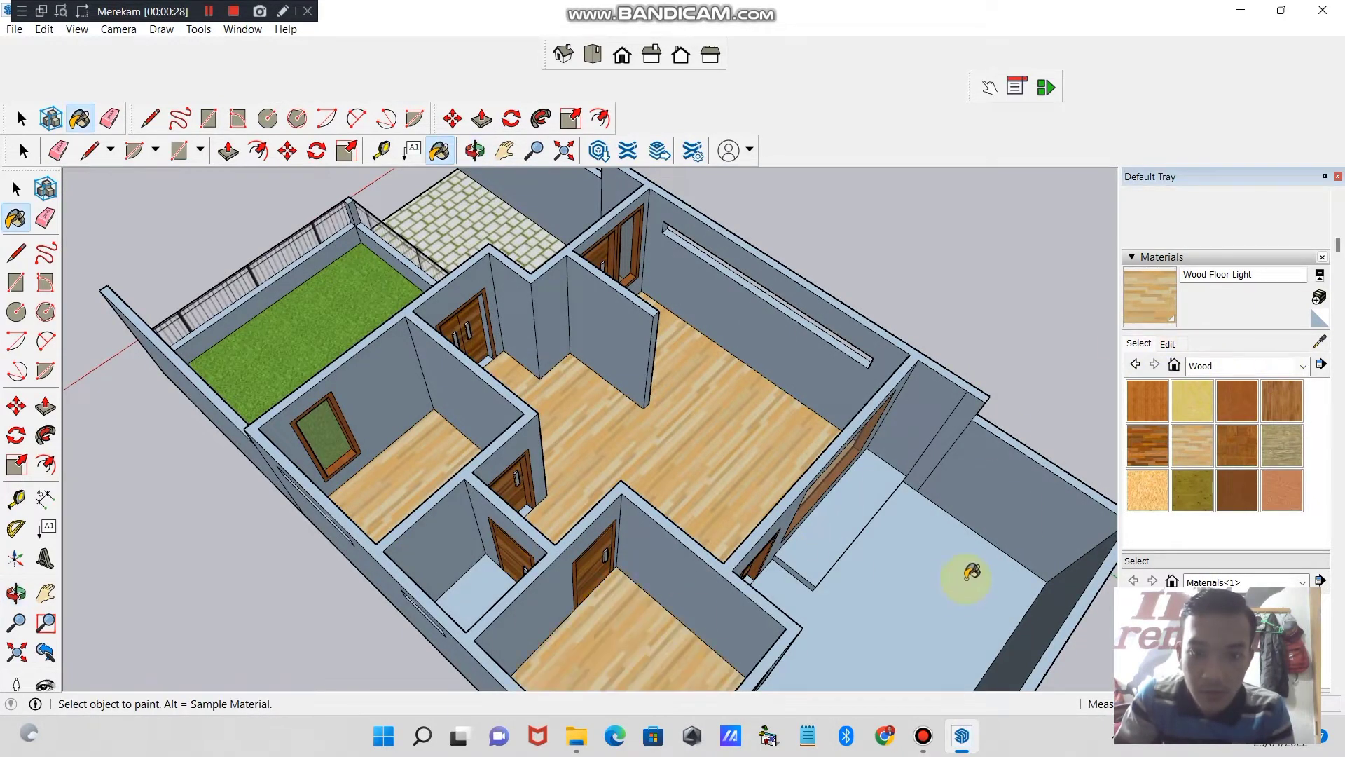
{"action": "left_click", "coordinate": [849, 498]}
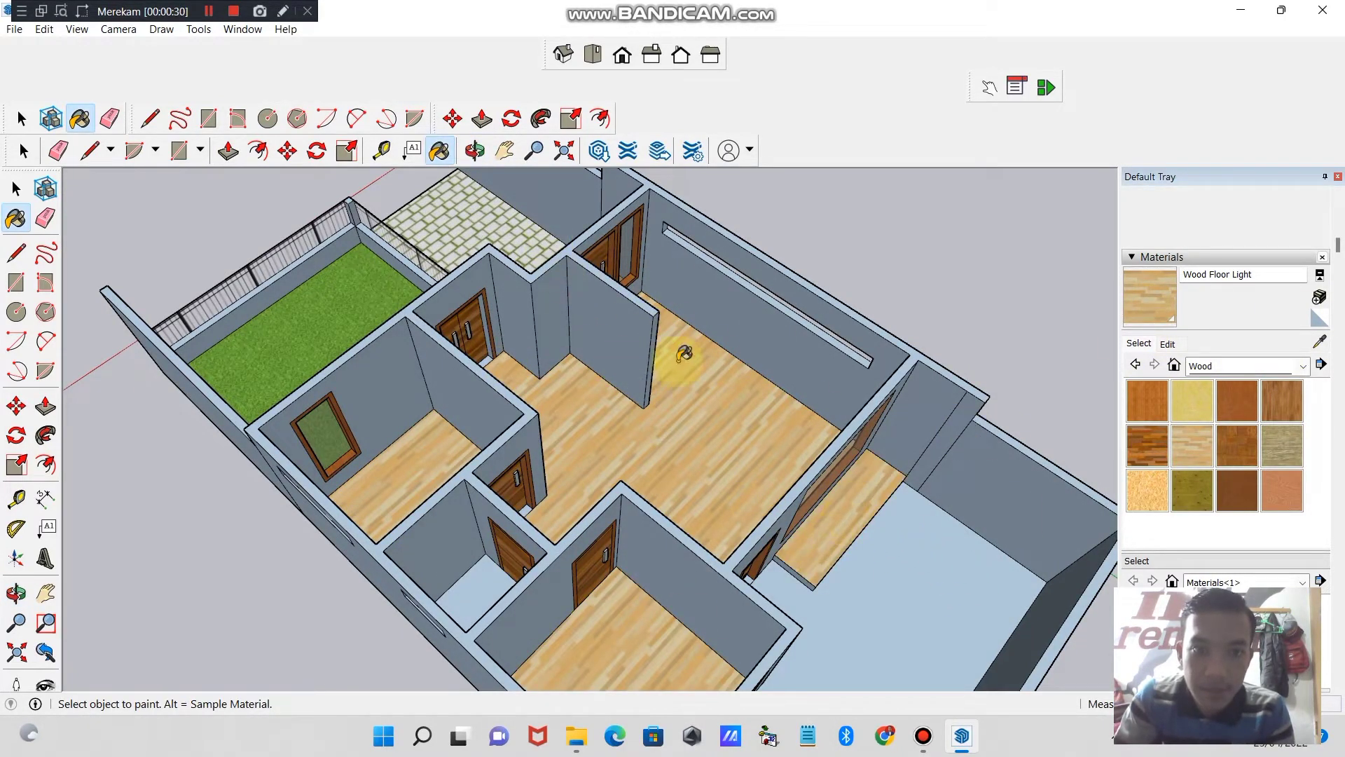
- Paint the thresholds of the front double door, the front single door and two interior doors with Wood Floor Light
{"action": "left_click", "coordinate": [475, 151]}
{"action": "left_click_drag", "start_coordinate": [546, 238], "coordinate": [488, 320]}
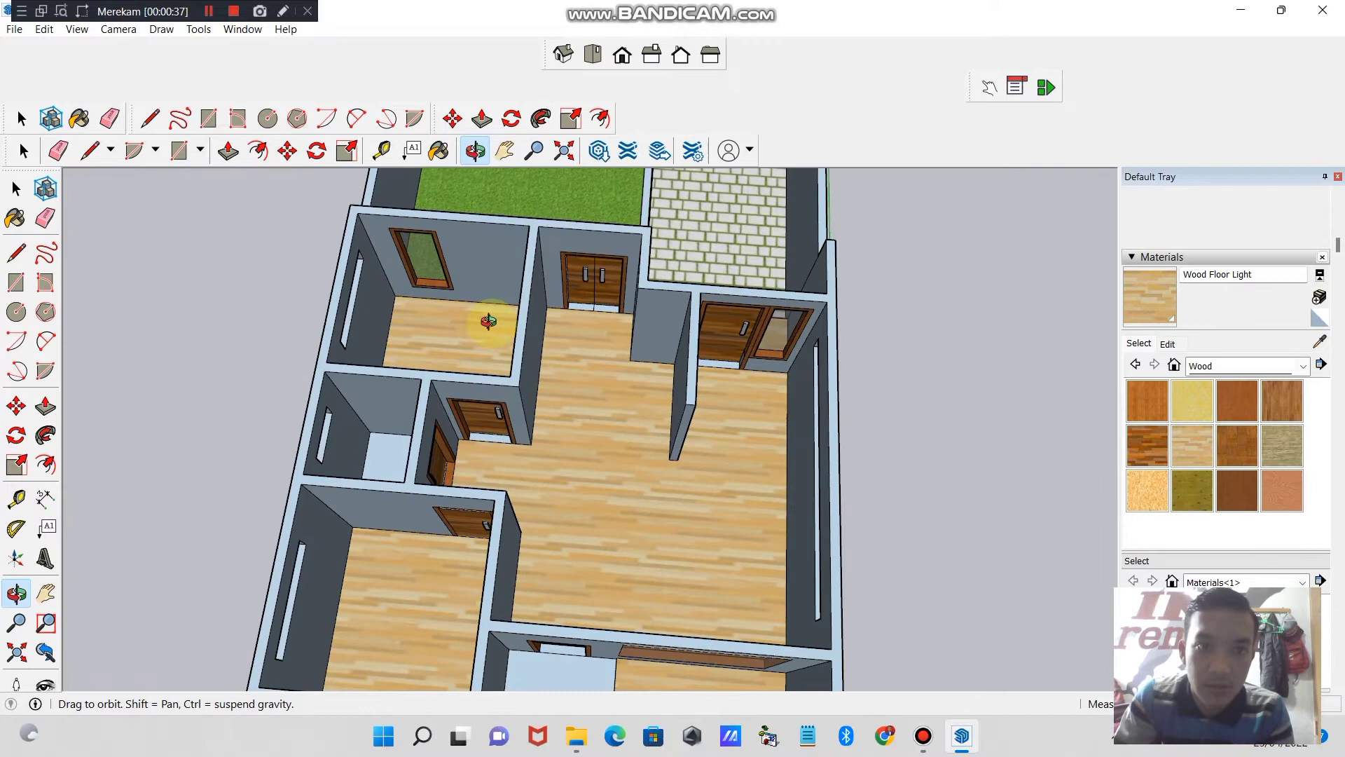
{"action": "left_click", "coordinate": [534, 151]}
{"action": "left_click_drag", "start_coordinate": [598, 318], "coordinate": [580, 187]}
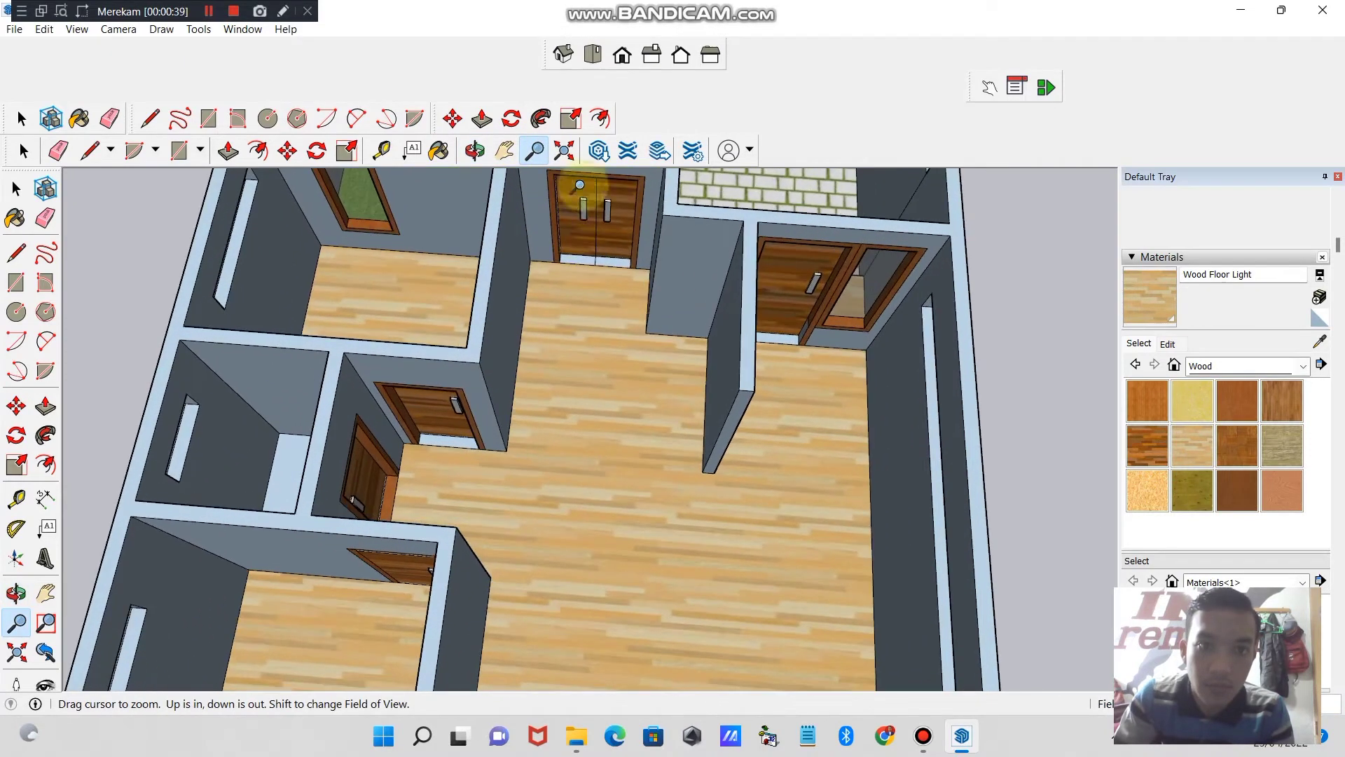
{"action": "left_click", "coordinate": [505, 150]}
{"action": "left_click_drag", "start_coordinate": [621, 267], "coordinate": [586, 400]}
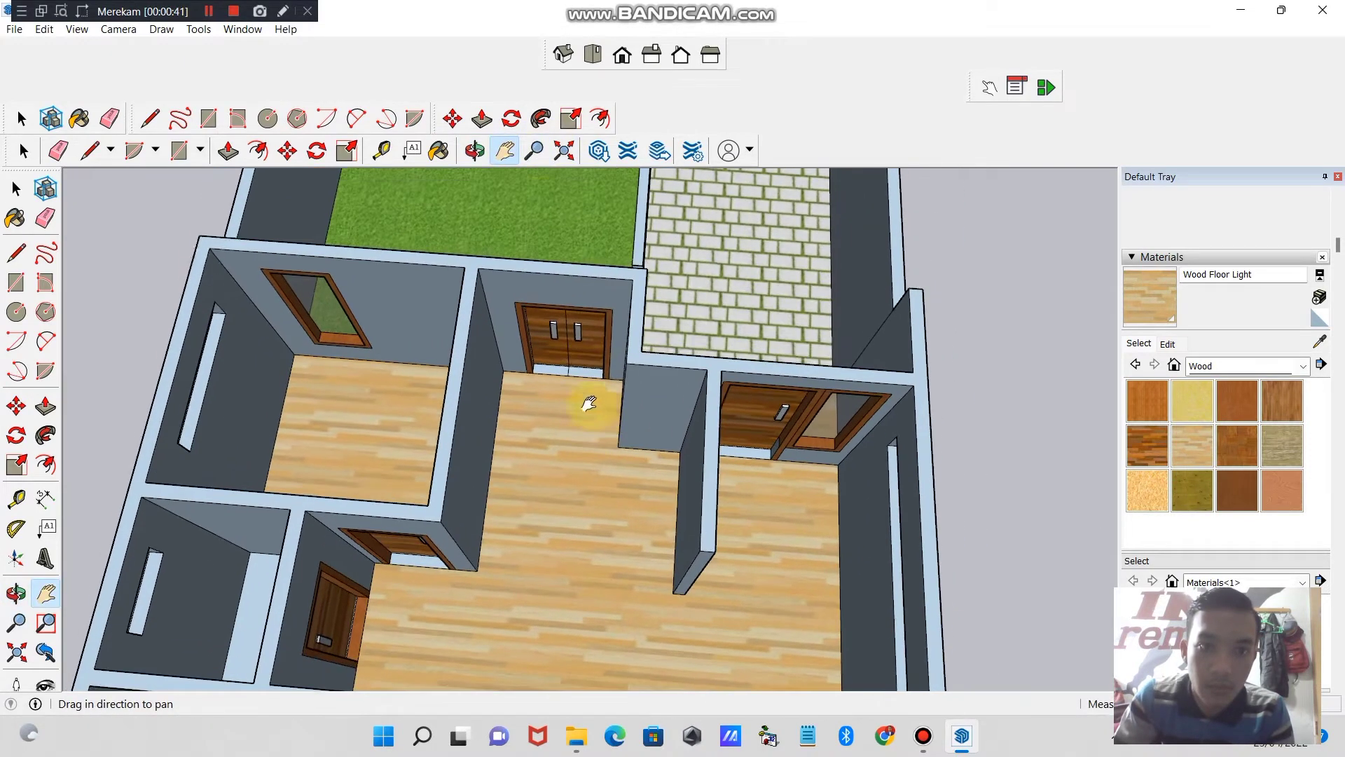
{"action": "left_click", "coordinate": [106, 122]}
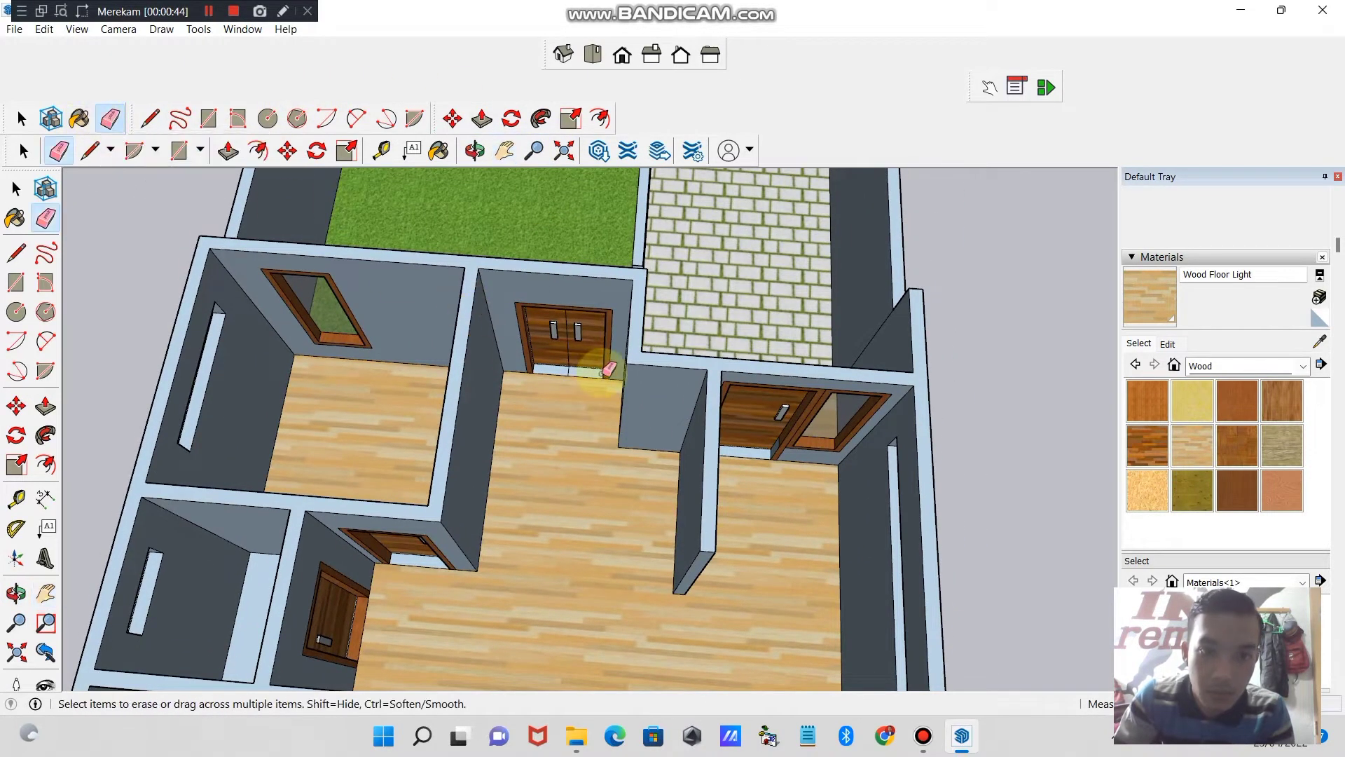
{"action": "left_click", "coordinate": [1156, 306]}
{"action": "left_click", "coordinate": [560, 381]}
{"action": "left_click", "coordinate": [564, 369]}
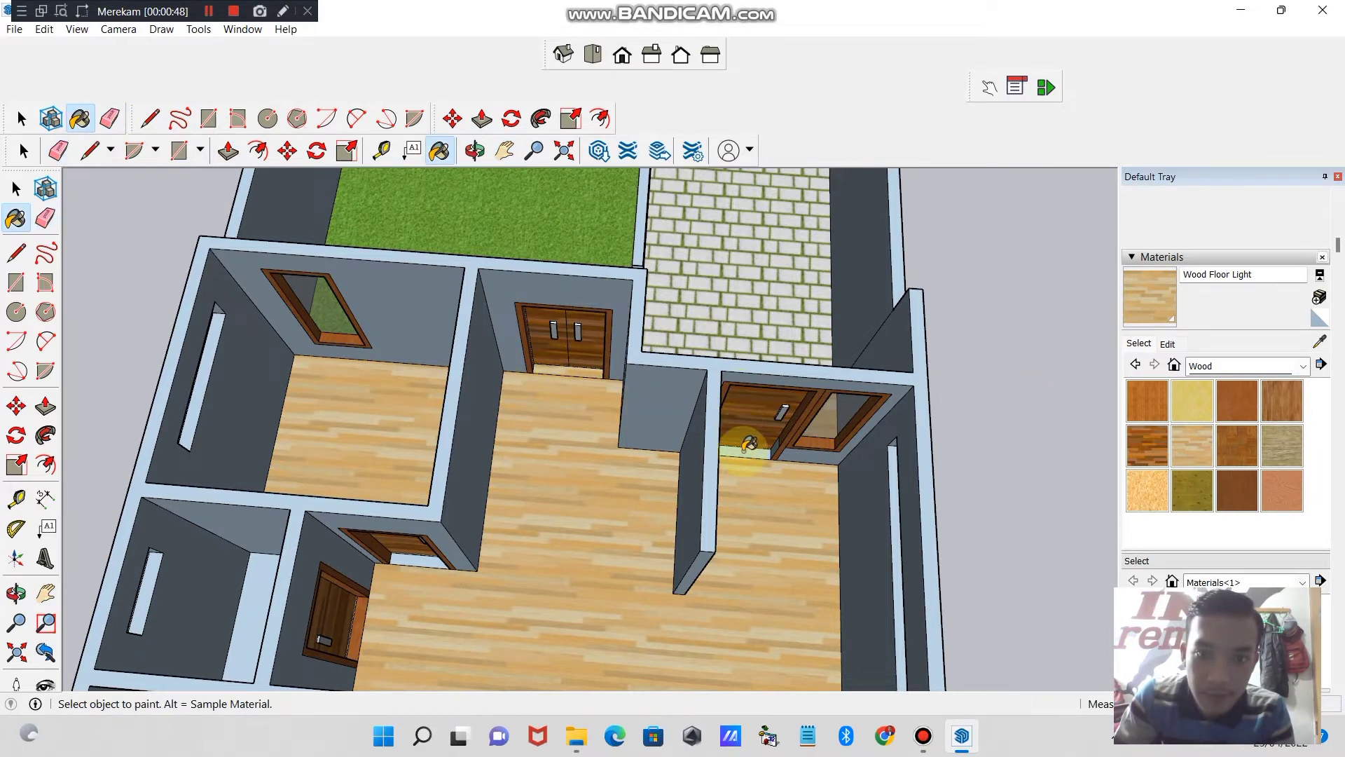
{"action": "left_click", "coordinate": [356, 597]}
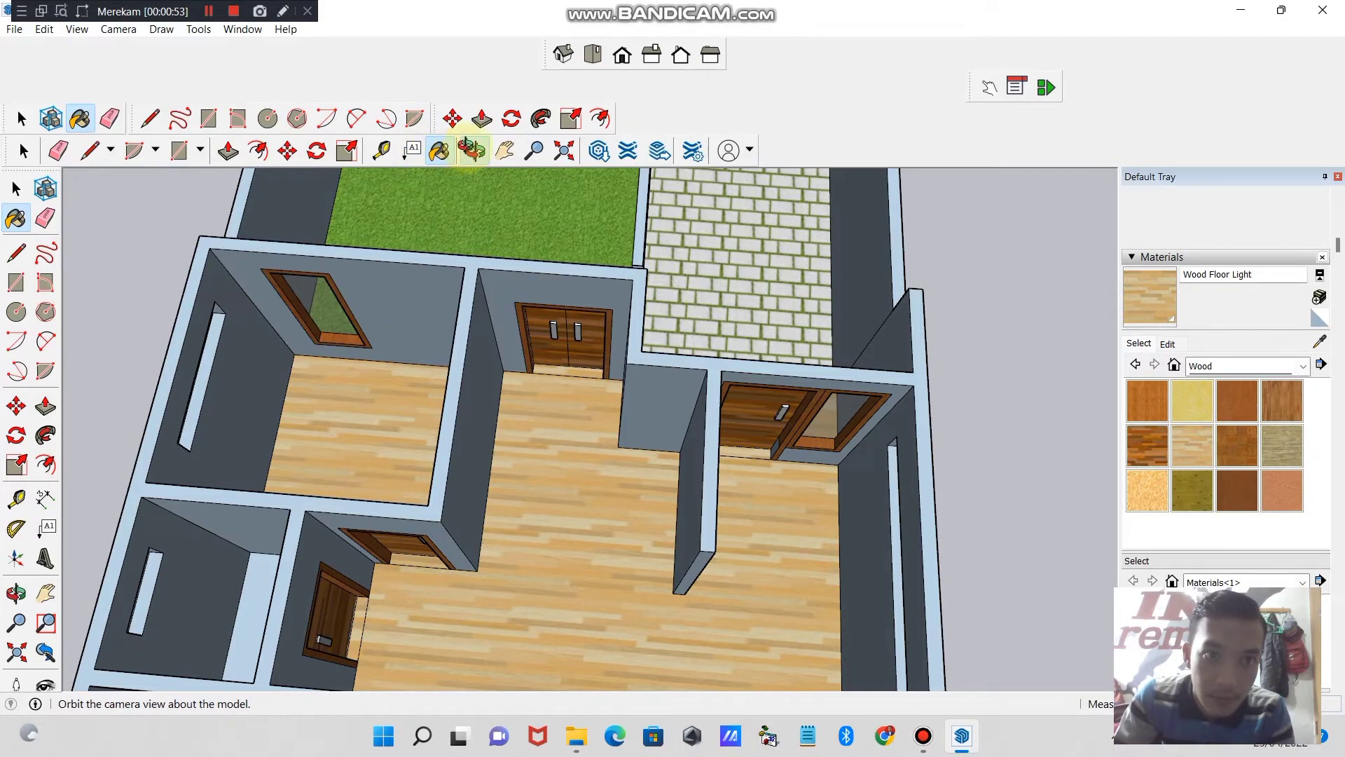
- Paint the threshold of the remaining interior room door with Wood Floor Light from the Wood materials
{"action": "left_click", "coordinate": [470, 149]}
{"action": "mouse_move", "coordinate": [301, 470]}
{"action": "left_mouse_down"}
{"action": "mouse_move", "coordinate": [280, 460]}
{"action": "mouse_move", "coordinate": [270, 430]}
{"action": "mouse_move", "coordinate": [166, 384]}
{"action": "mouse_move", "coordinate": [155, 498]}
{"action": "mouse_move", "coordinate": [662, 449]}
{"action": "mouse_move", "coordinate": [732, 418]}
{"action": "left_mouse_up"}
{"action": "left_click", "coordinate": [1195, 401]}
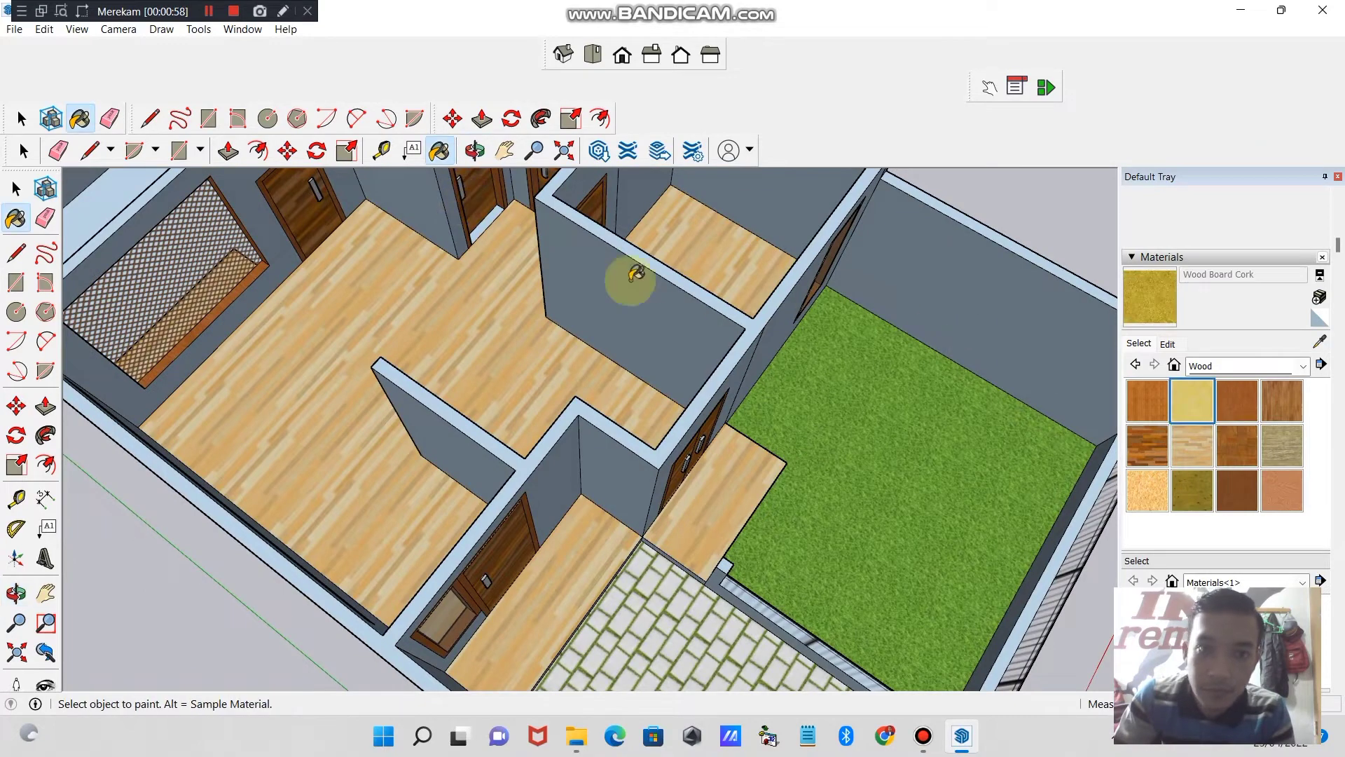
{"action": "left_click", "coordinate": [1187, 435]}
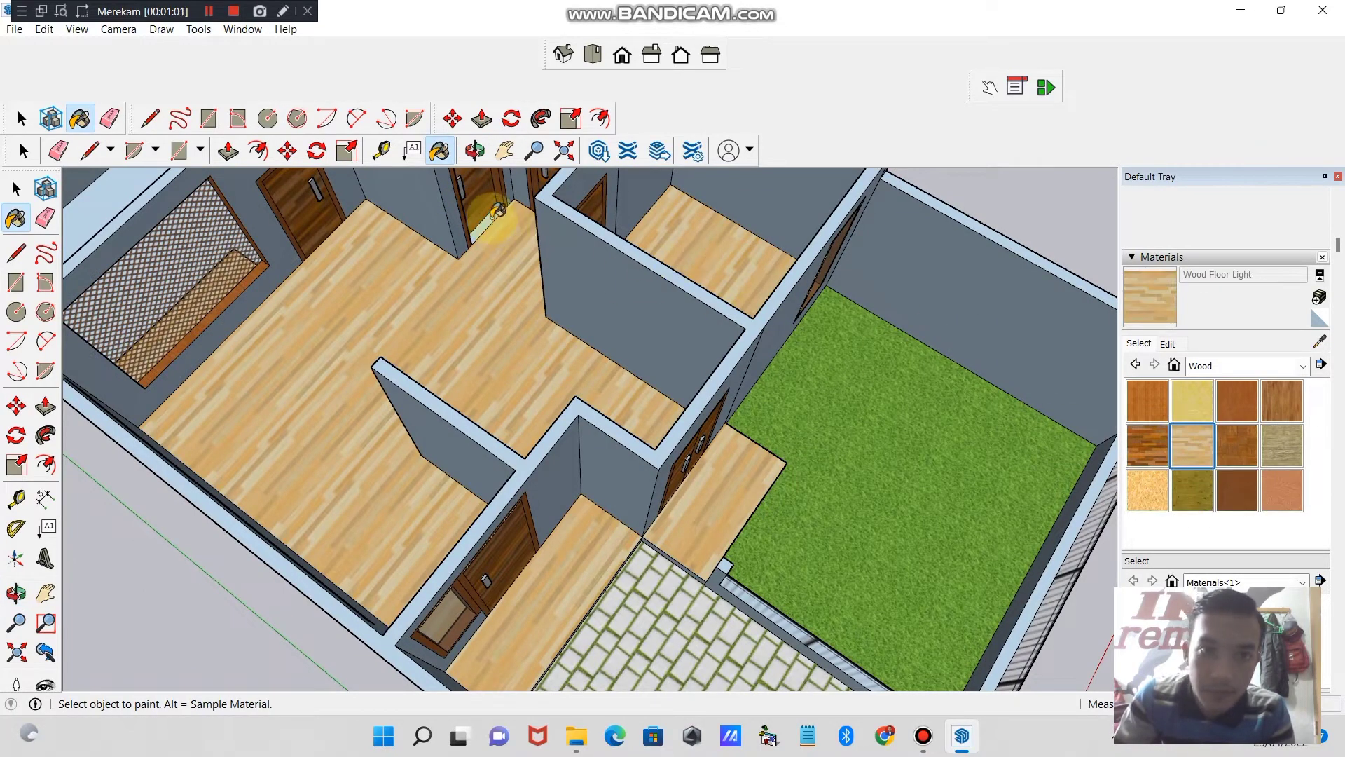
- Paint the vertical side faces of the raised rear platform below the lattice window with Wood Floor Light
{"action": "left_click", "coordinate": [505, 151]}
{"action": "left_click_drag", "start_coordinate": [472, 301], "coordinate": [807, 396]}
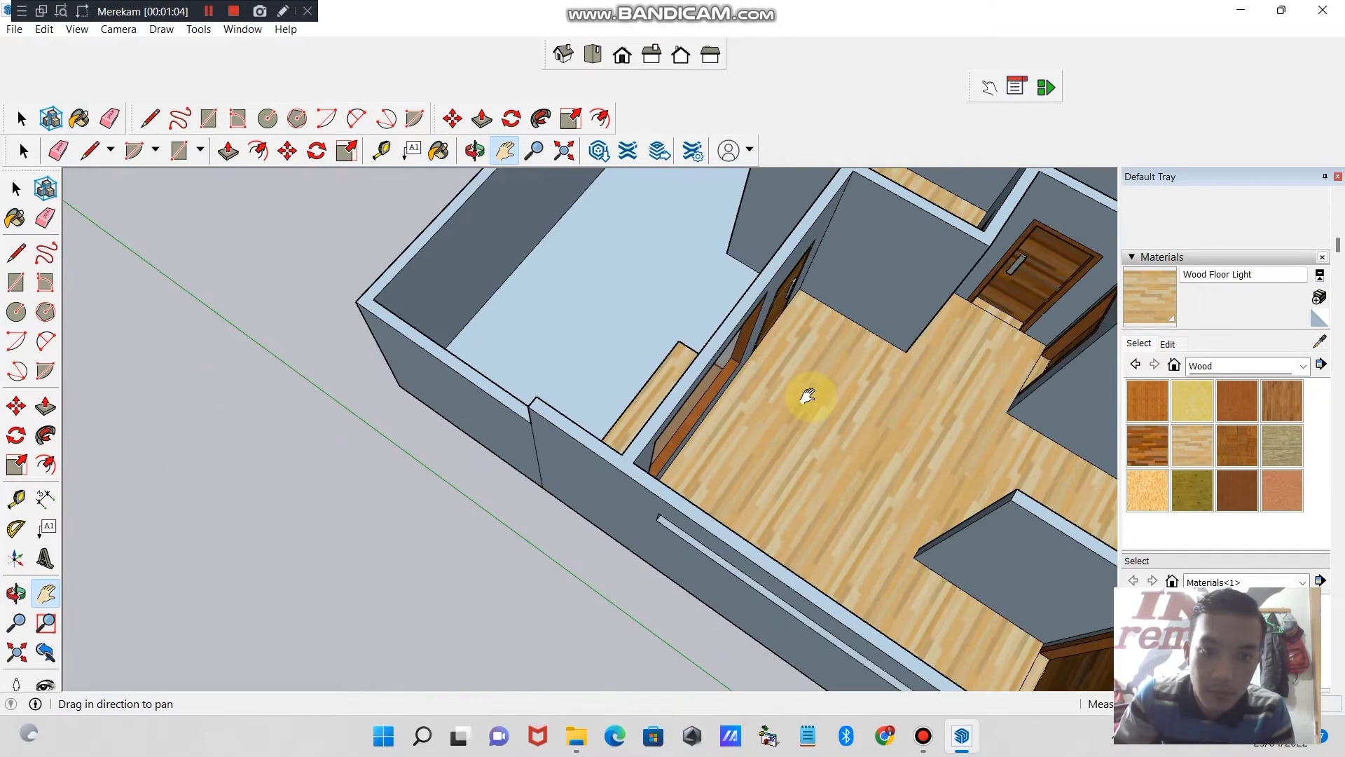
{"action": "left_click_drag", "start_coordinate": [685, 390], "coordinate": [702, 470]}
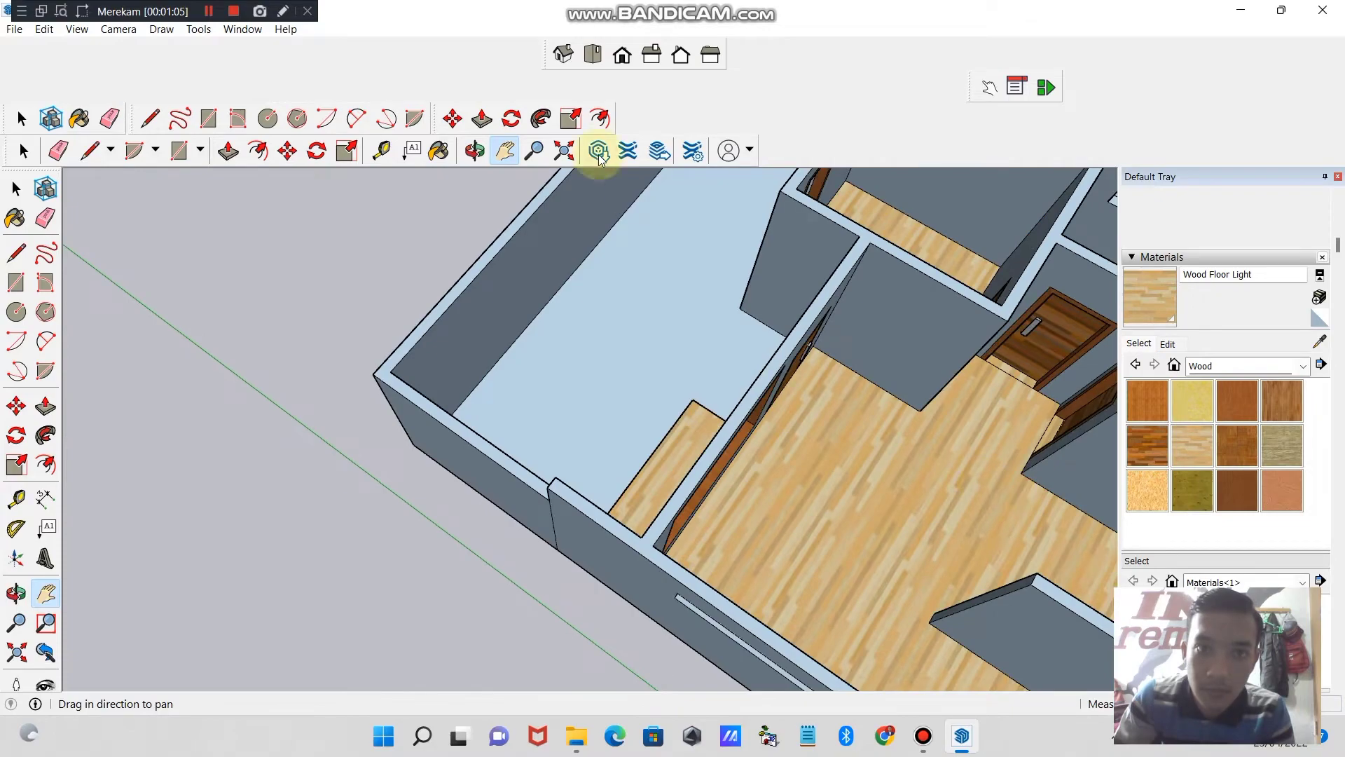
{"action": "left_click", "coordinate": [473, 151]}
{"action": "left_click_drag", "start_coordinate": [466, 210], "coordinate": [956, 518]}
{"action": "left_click_drag", "start_coordinate": [740, 502], "coordinate": [608, 438]}
{"action": "mouse_move", "coordinate": [772, 439]}
{"action": "left_mouse_down"}
{"action": "mouse_move", "coordinate": [863, 435]}
{"action": "mouse_move", "coordinate": [899, 415]}
{"action": "left_mouse_up"}
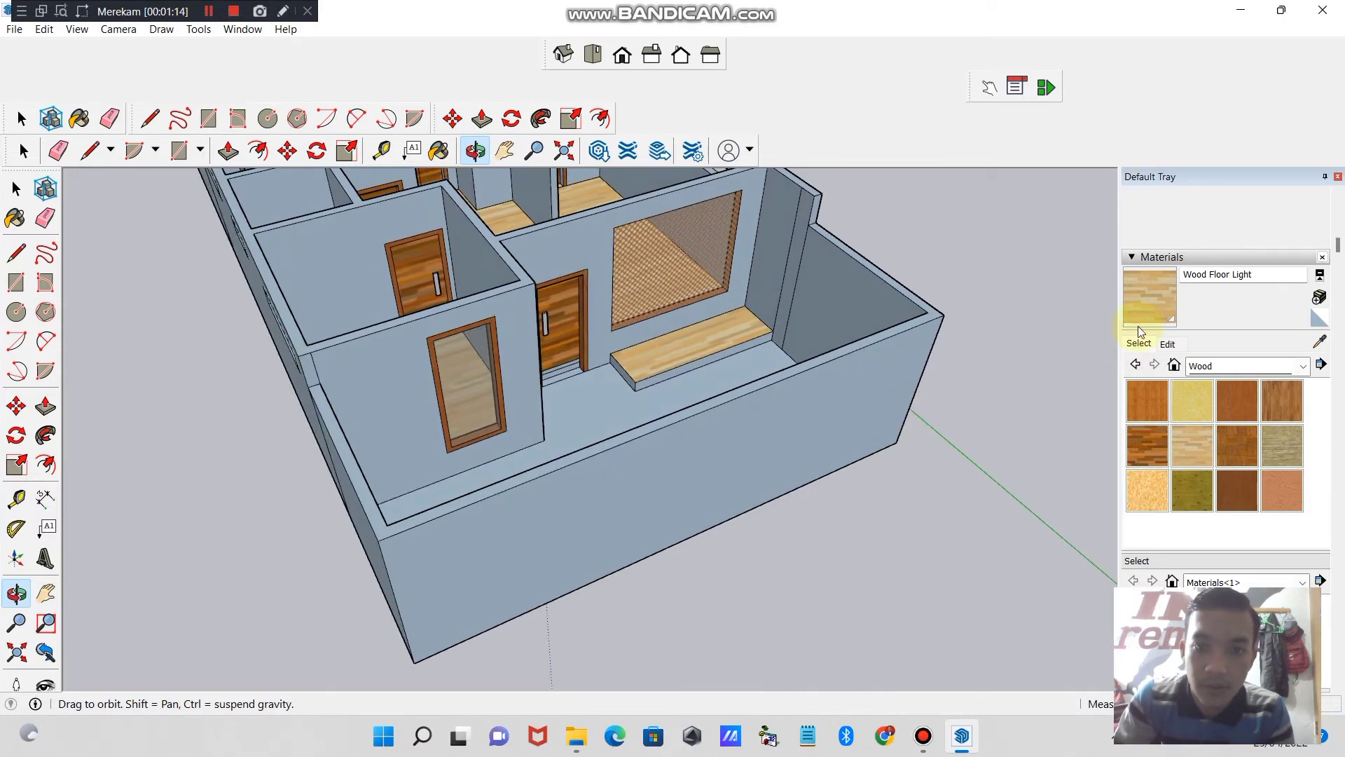
{"action": "key", "text": "b"}
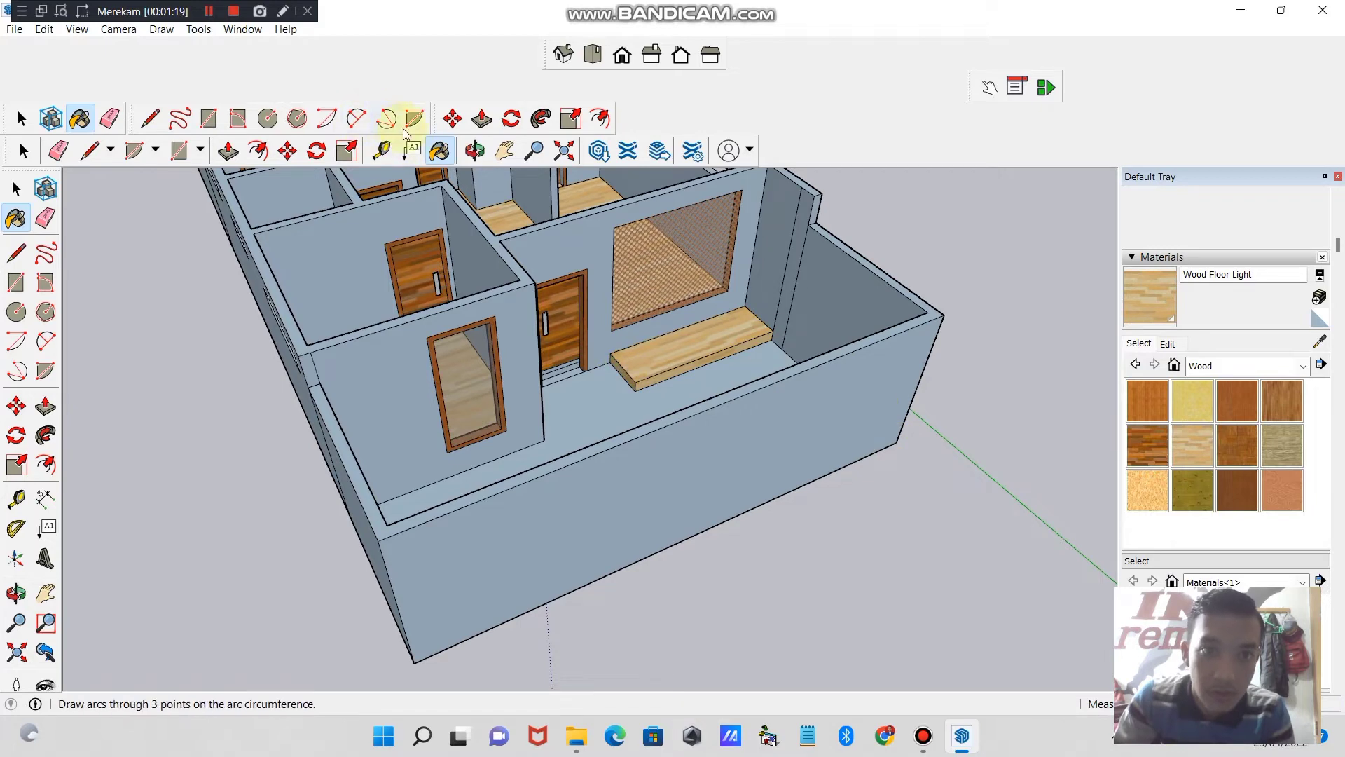
- Push the threshold step face at the foot of the rear wooden door inward with Push/Pull
{"action": "left_click", "coordinate": [474, 149]}
{"action": "left_click_drag", "start_coordinate": [448, 238], "coordinate": [512, 197]}
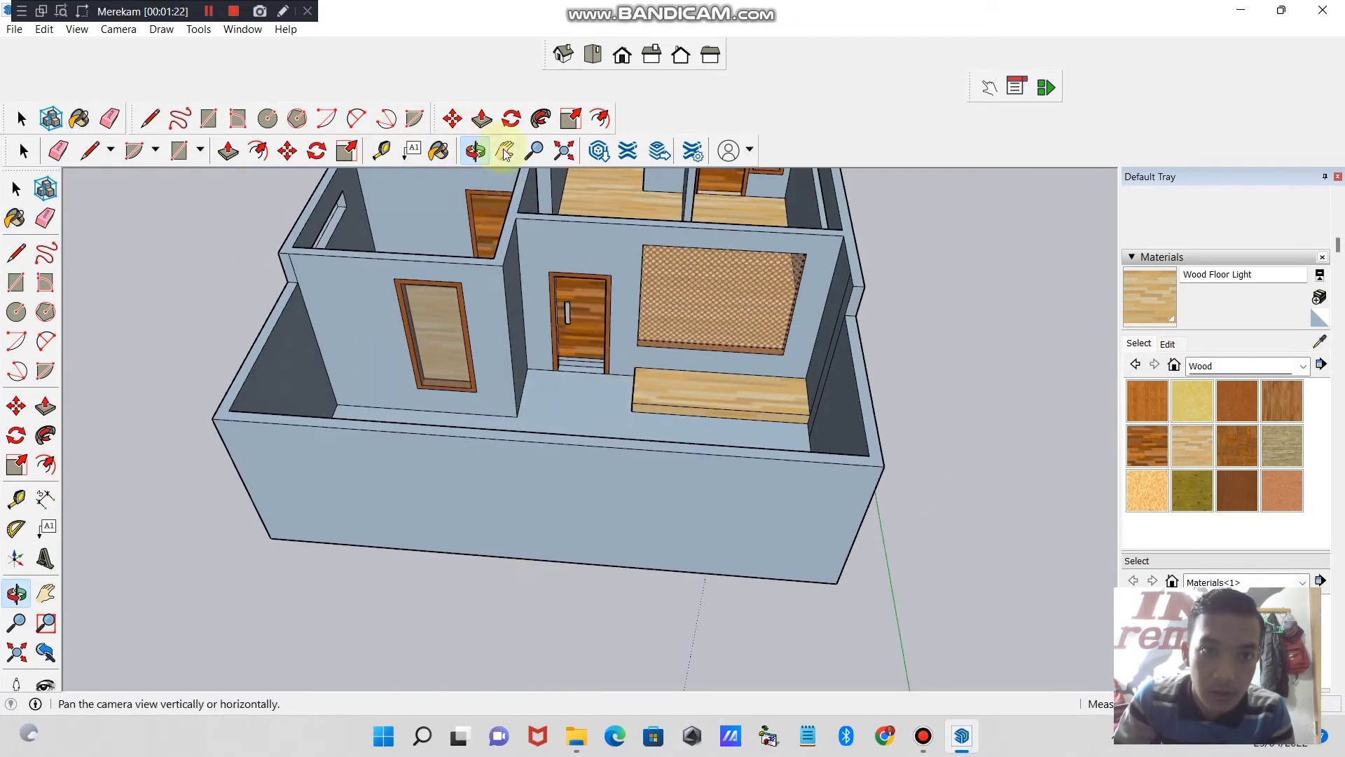
{"action": "left_click", "coordinate": [531, 155]}
{"action": "left_click_drag", "start_coordinate": [542, 330], "coordinate": [509, 212]}
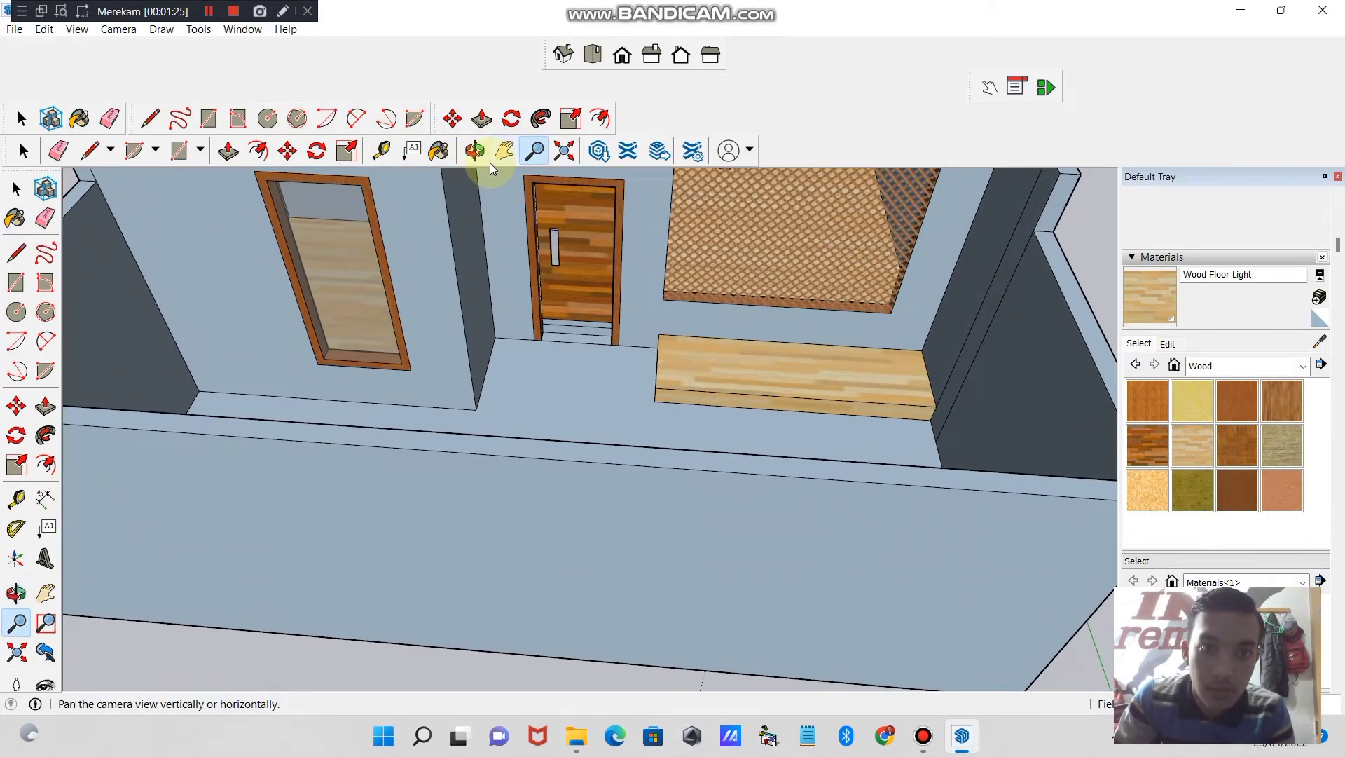
{"action": "left_click", "coordinate": [505, 153]}
{"action": "left_click_drag", "start_coordinate": [589, 278], "coordinate": [584, 445]}
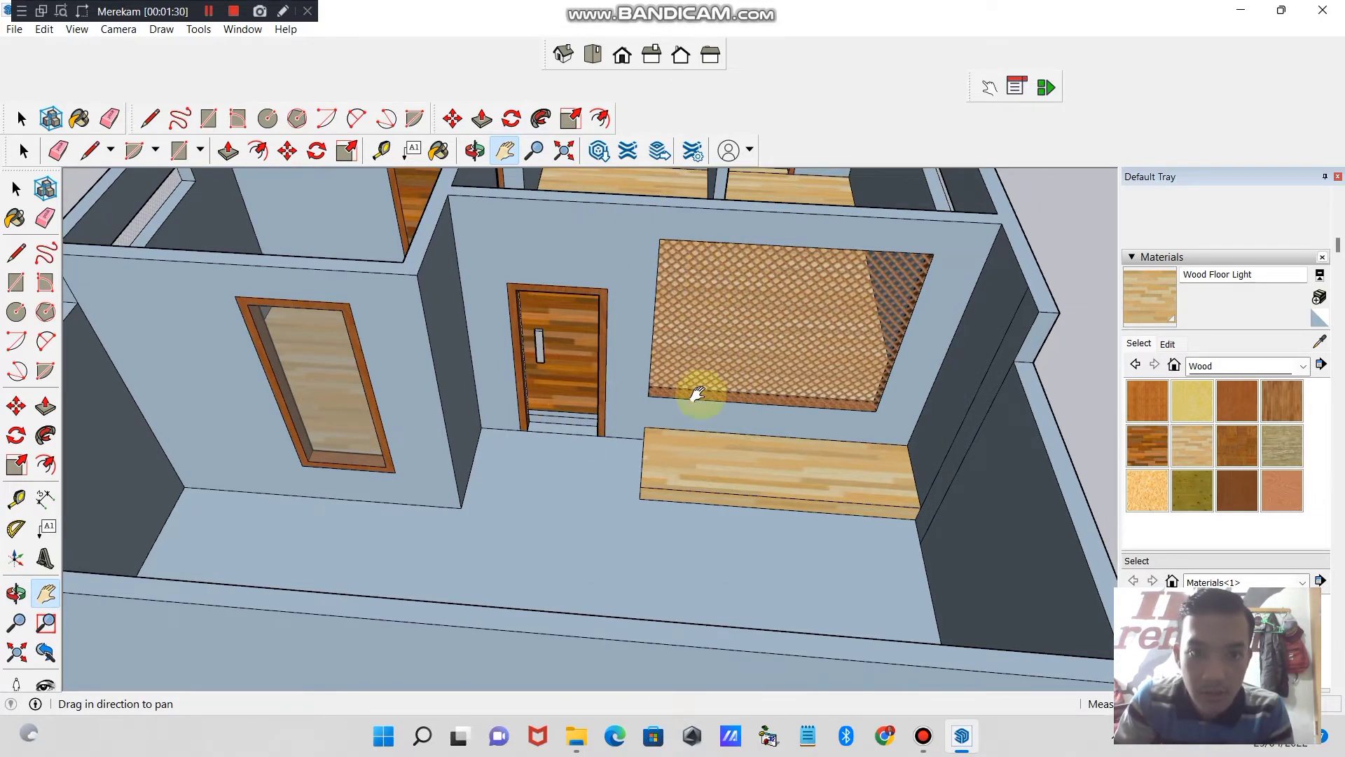
{"action": "left_click", "coordinate": [475, 149]}
{"action": "left_click_drag", "start_coordinate": [549, 292], "coordinate": [504, 471]}
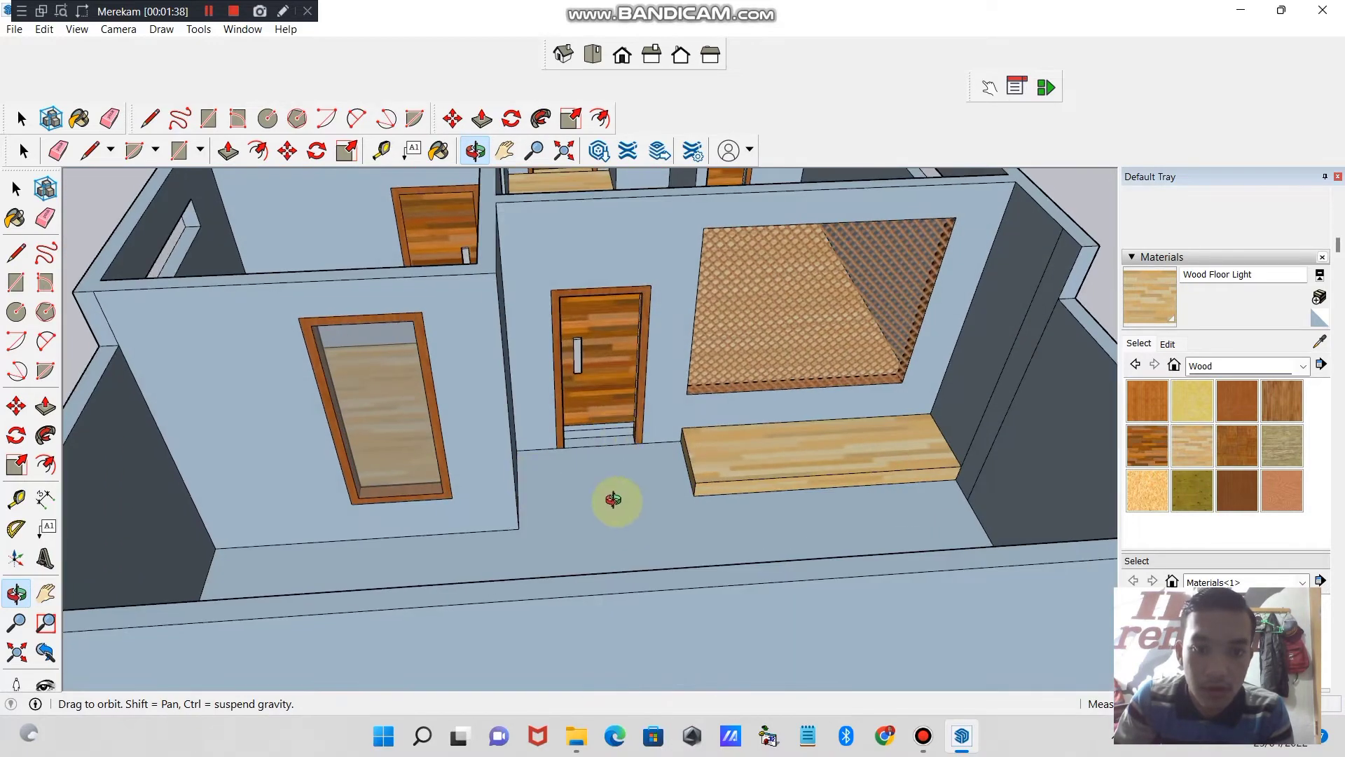
{"action": "left_click_drag", "start_coordinate": [620, 517], "coordinate": [673, 543]}
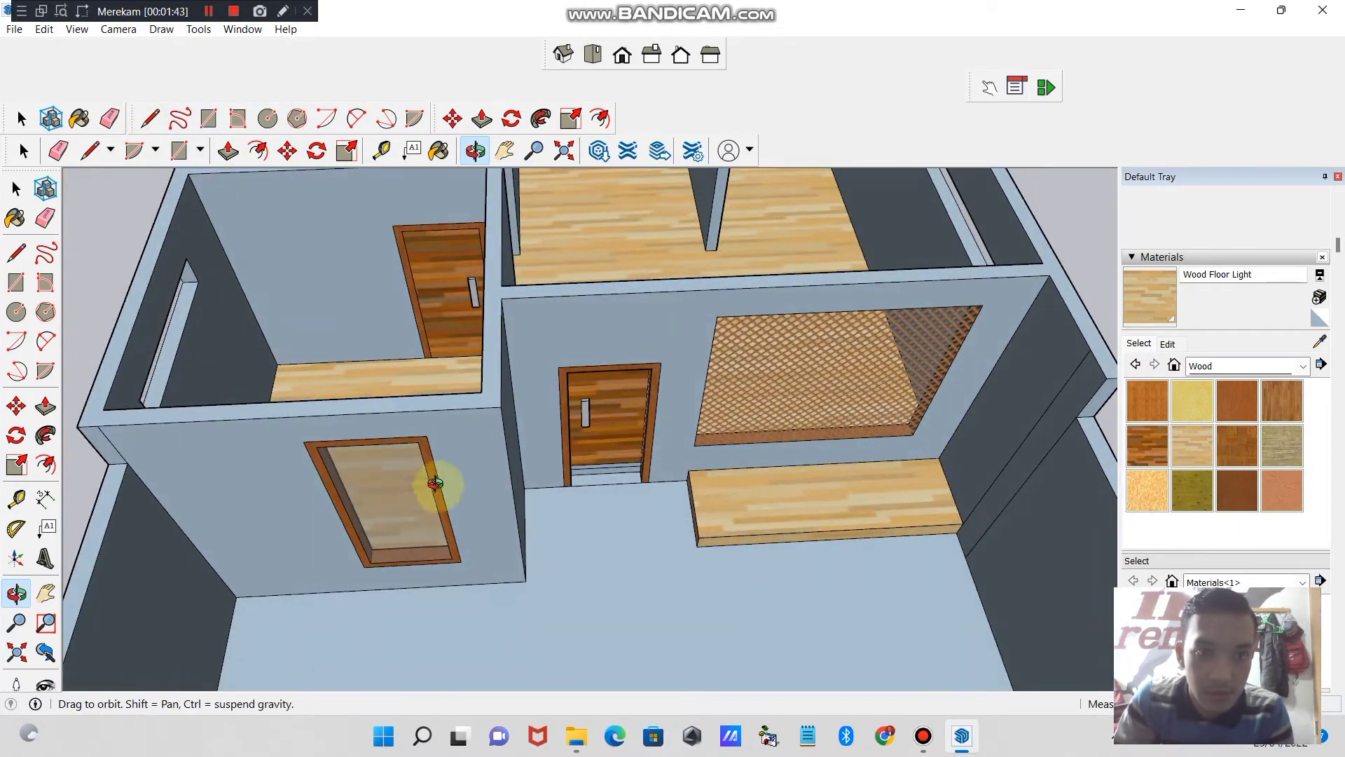
{"action": "left_click_drag", "start_coordinate": [435, 481], "coordinate": [293, 169]}
{"action": "left_click", "coordinate": [228, 151]}
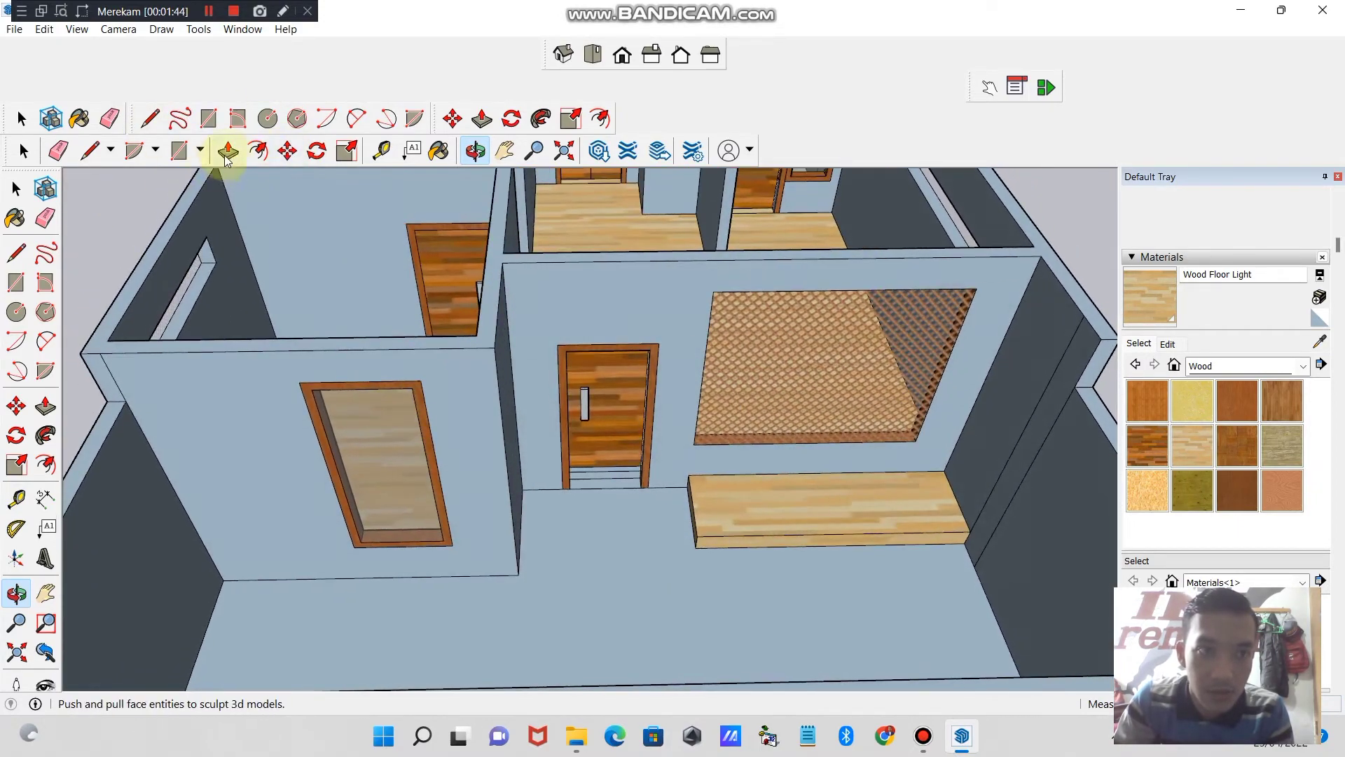
{"action": "left_click", "coordinate": [607, 482]}
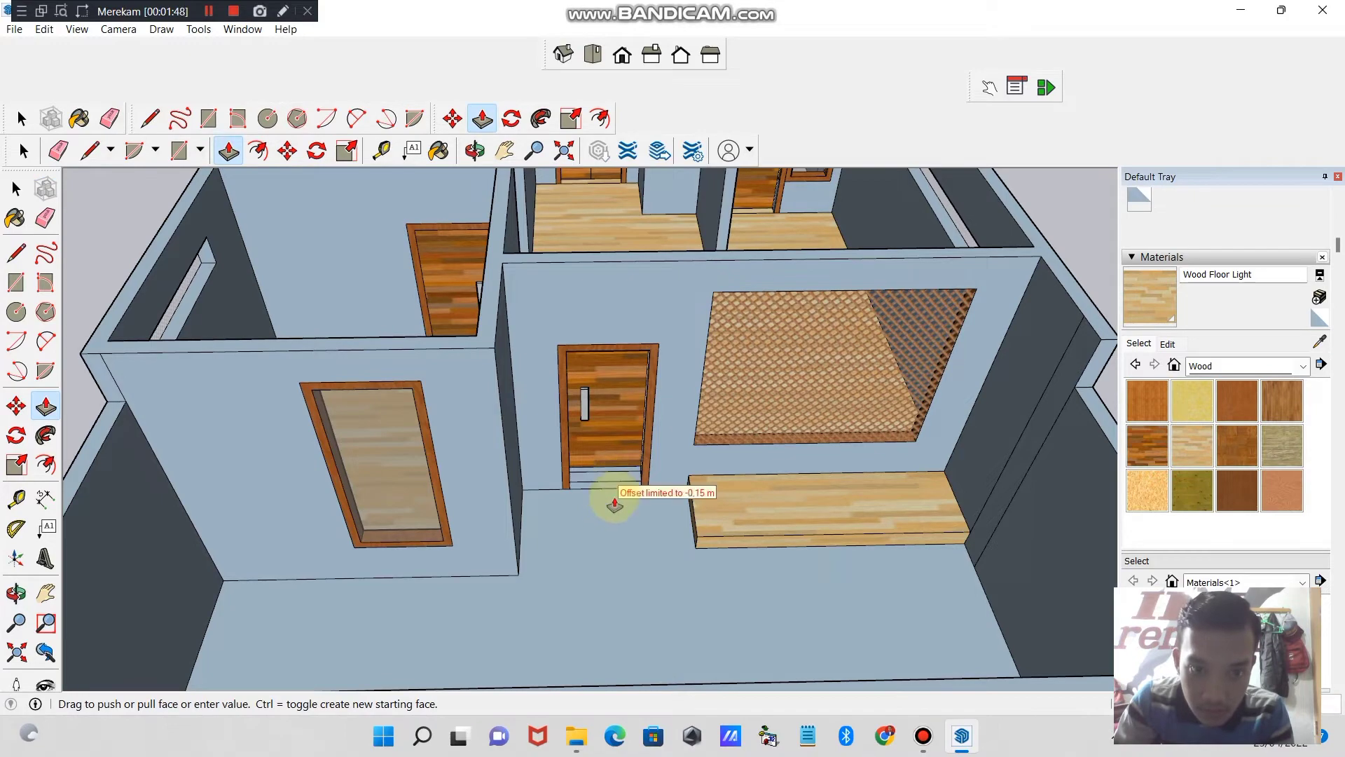
{"action": "left_click", "coordinate": [614, 503]}
- Paint the threshold step faces under the rear wooden door with Wood Floor Light
{"action": "left_click", "coordinate": [475, 150]}
{"action": "left_click_drag", "start_coordinate": [693, 392], "coordinate": [566, 329]}
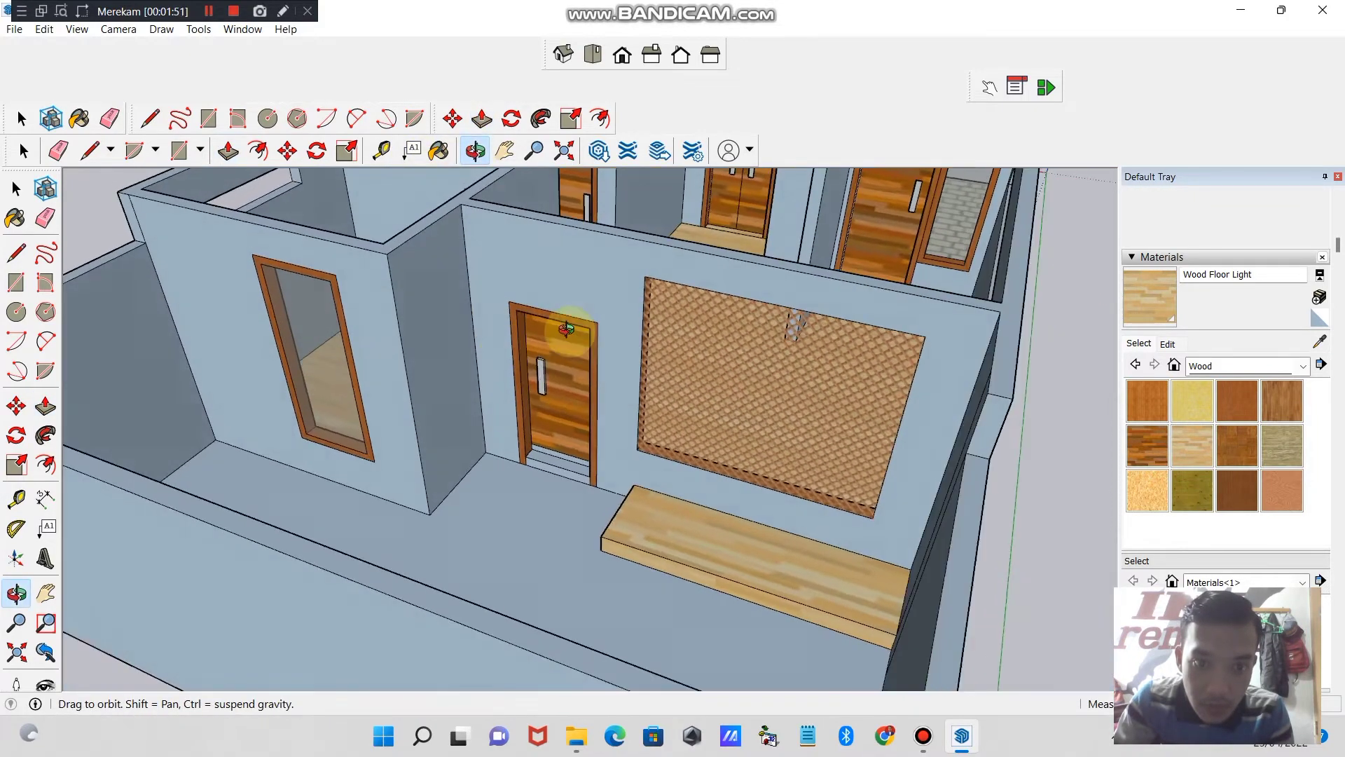
{"action": "left_click", "coordinate": [565, 150]}
{"action": "left_click", "coordinate": [533, 150]}
{"action": "left_click_drag", "start_coordinate": [602, 441], "coordinate": [585, 280]}
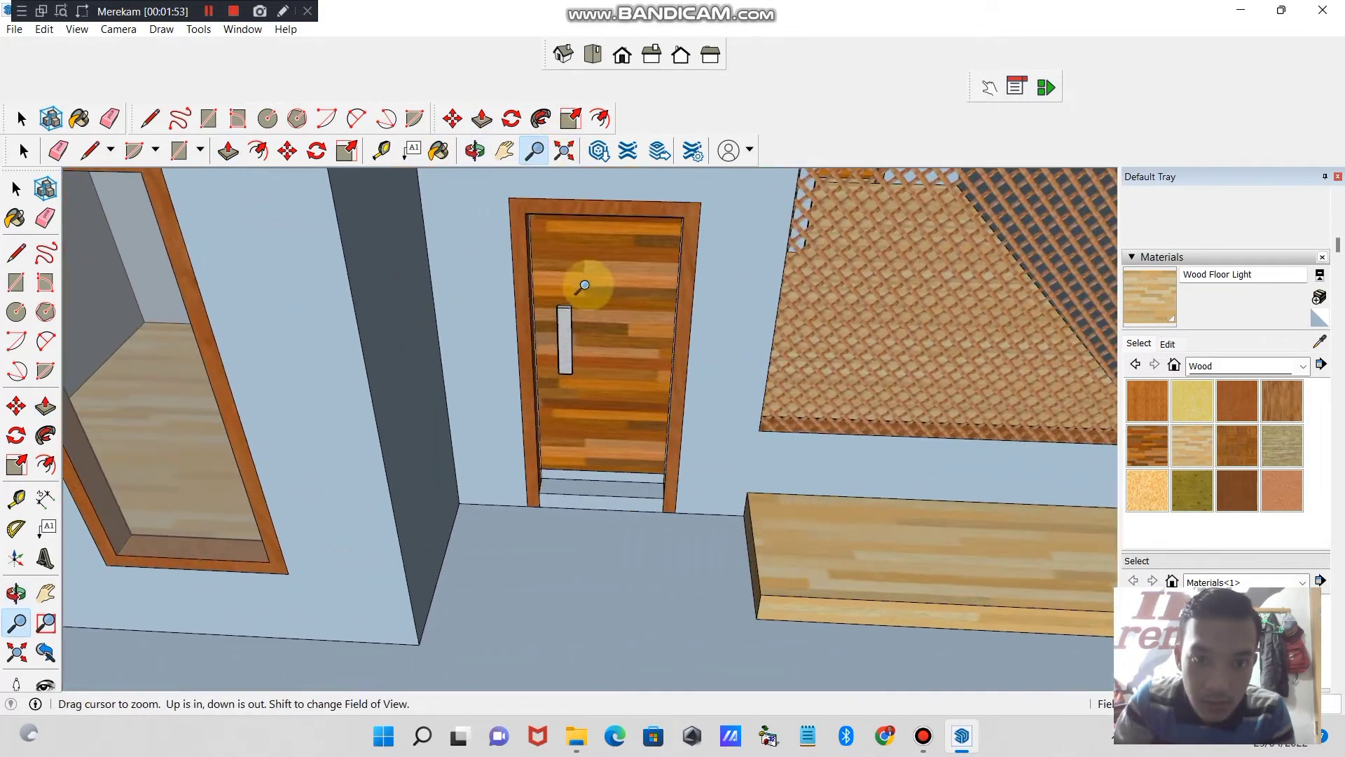
{"action": "key", "text": "b"}
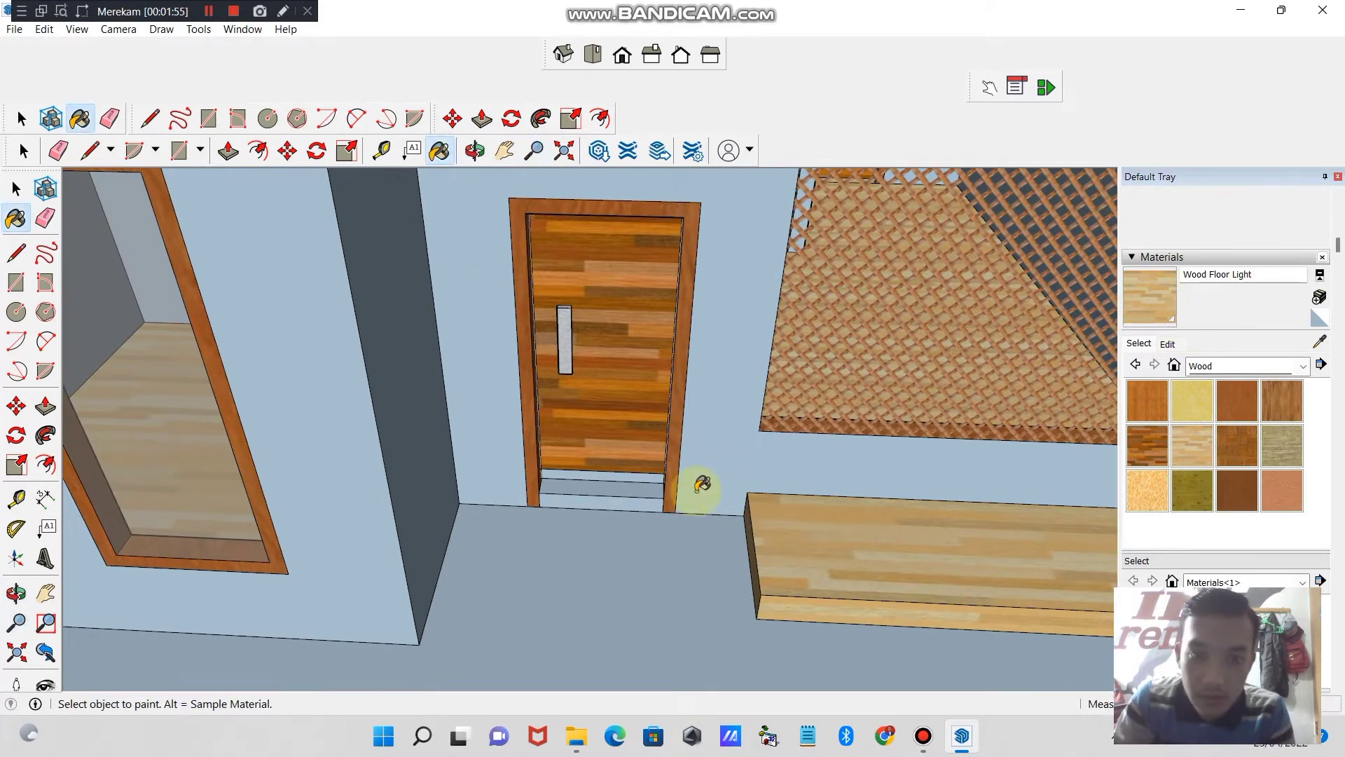
{"action": "left_click", "coordinate": [641, 501]}
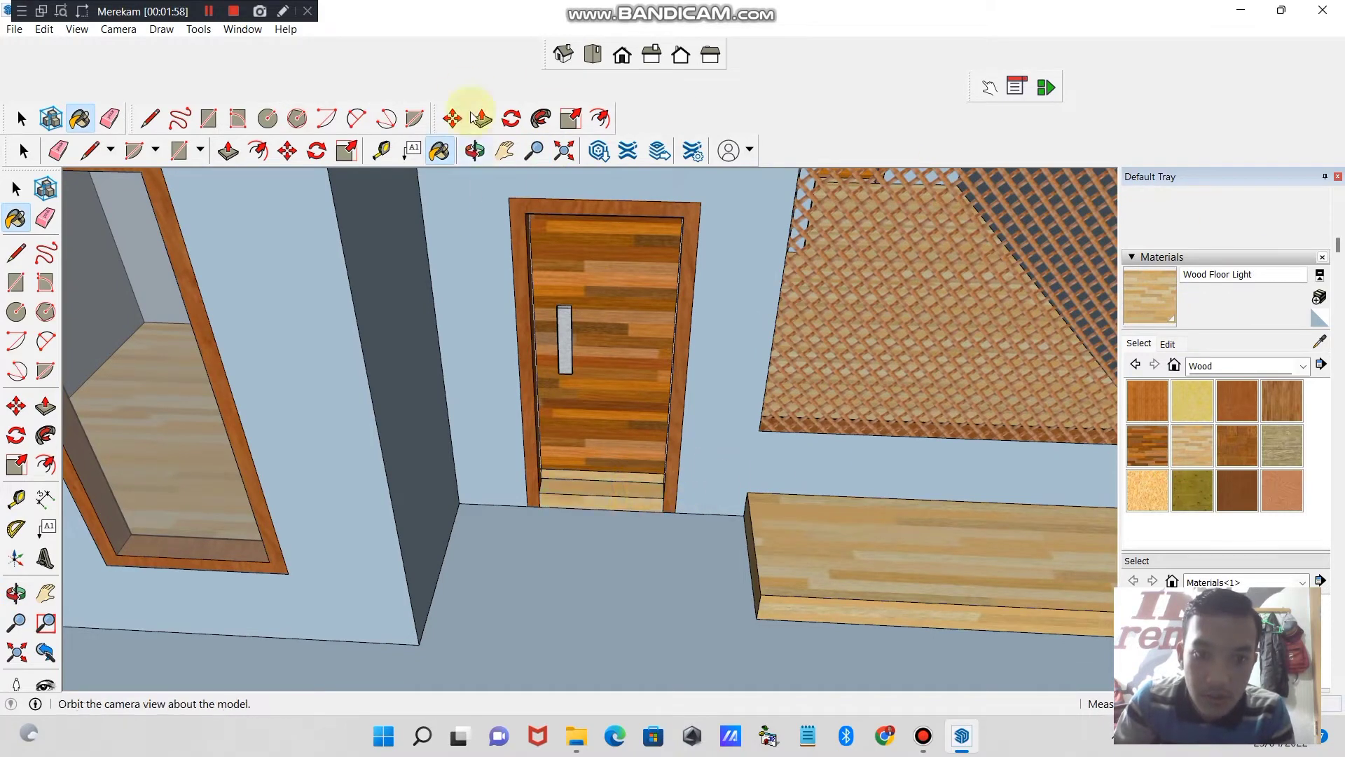
- Paint the vertical front face of the raised porch outside the front single door with Wood Floor Light
{"action": "left_click", "coordinate": [476, 153]}
{"action": "left_click_drag", "start_coordinate": [631, 476], "coordinate": [557, 213]}
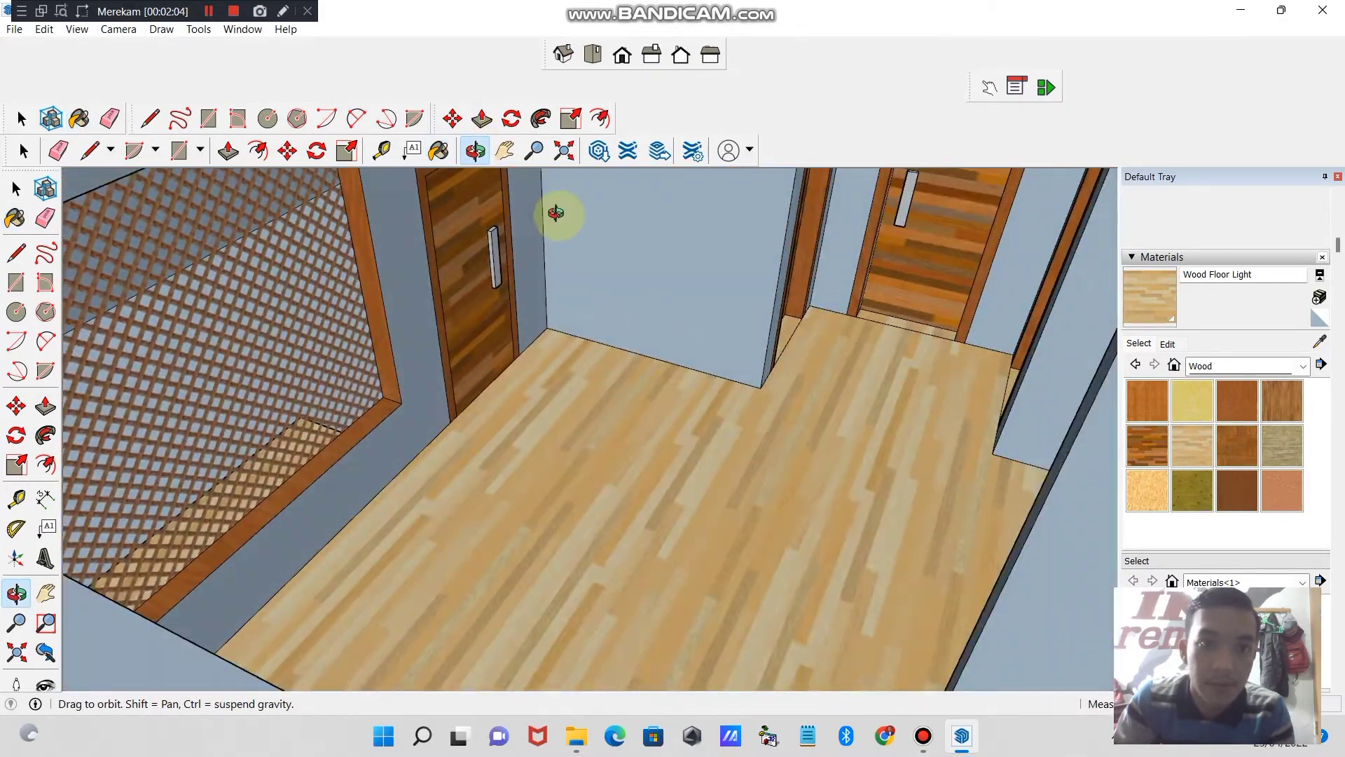
{"action": "left_click", "coordinate": [534, 151]}
{"action": "scroll", "coordinate": [555, 561], "scroll_direction": "down", "scroll_amount": 5}
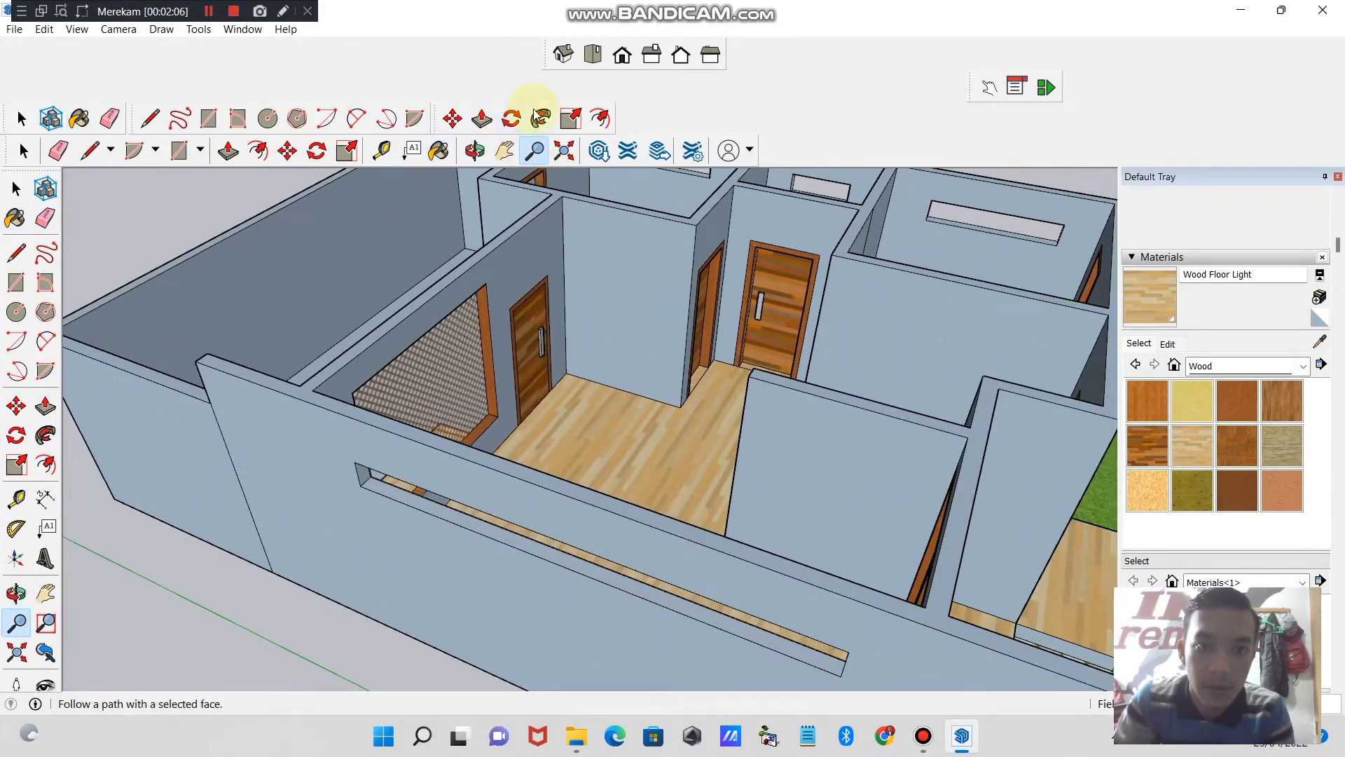
{"action": "left_click", "coordinate": [474, 151]}
{"action": "left_click_drag", "start_coordinate": [574, 392], "coordinate": [601, 254]}
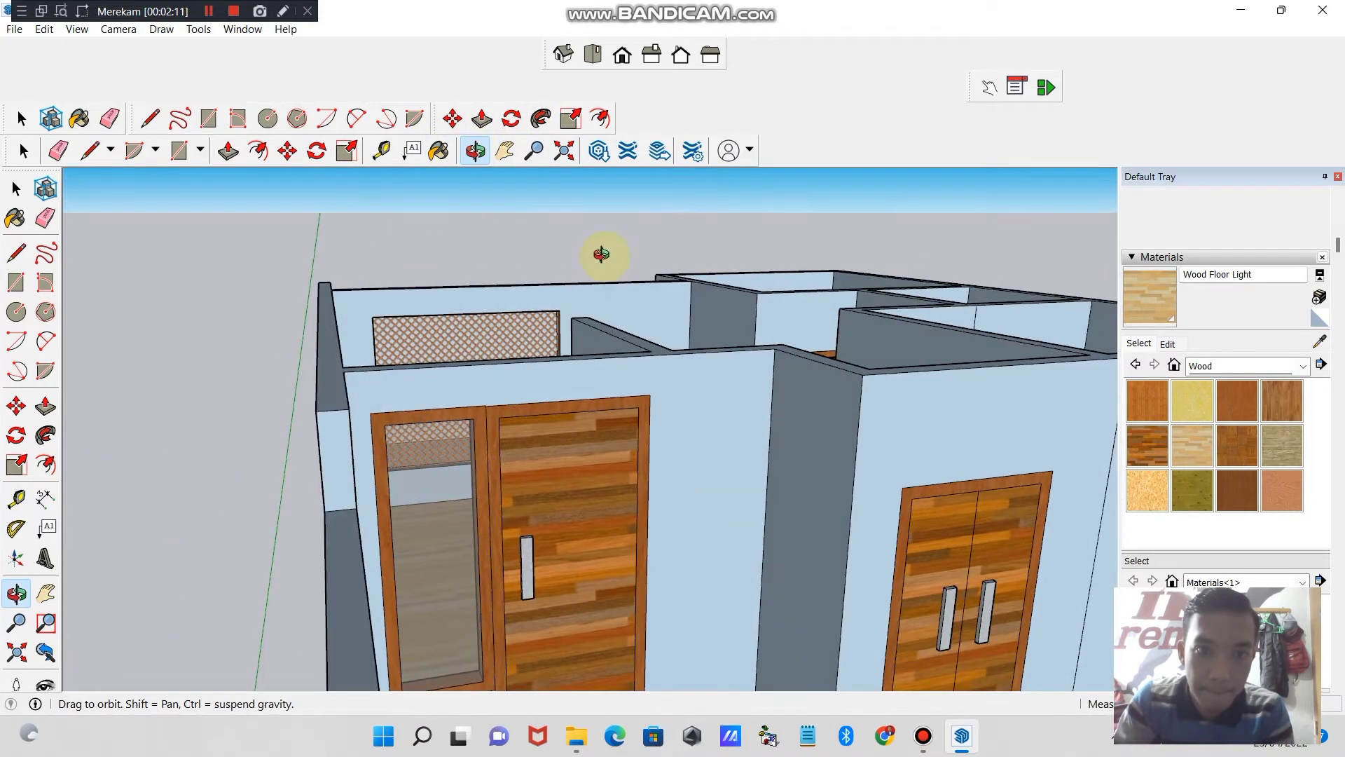
{"action": "left_click", "coordinate": [532, 166]}
{"action": "scroll", "coordinate": [691, 570], "scroll_direction": "down", "scroll_amount": 4}
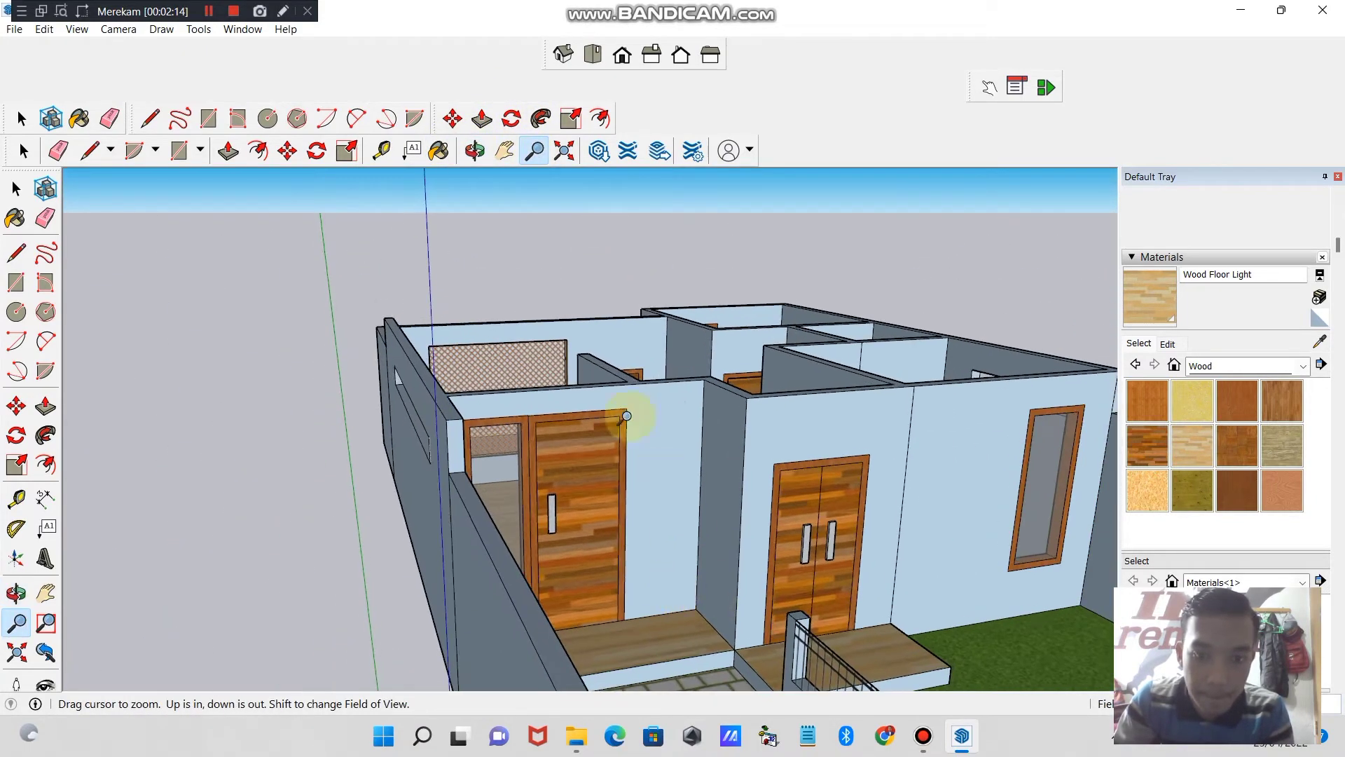
{"action": "left_click", "coordinate": [474, 150]}
{"action": "left_click_drag", "start_coordinate": [655, 372], "coordinate": [612, 456]}
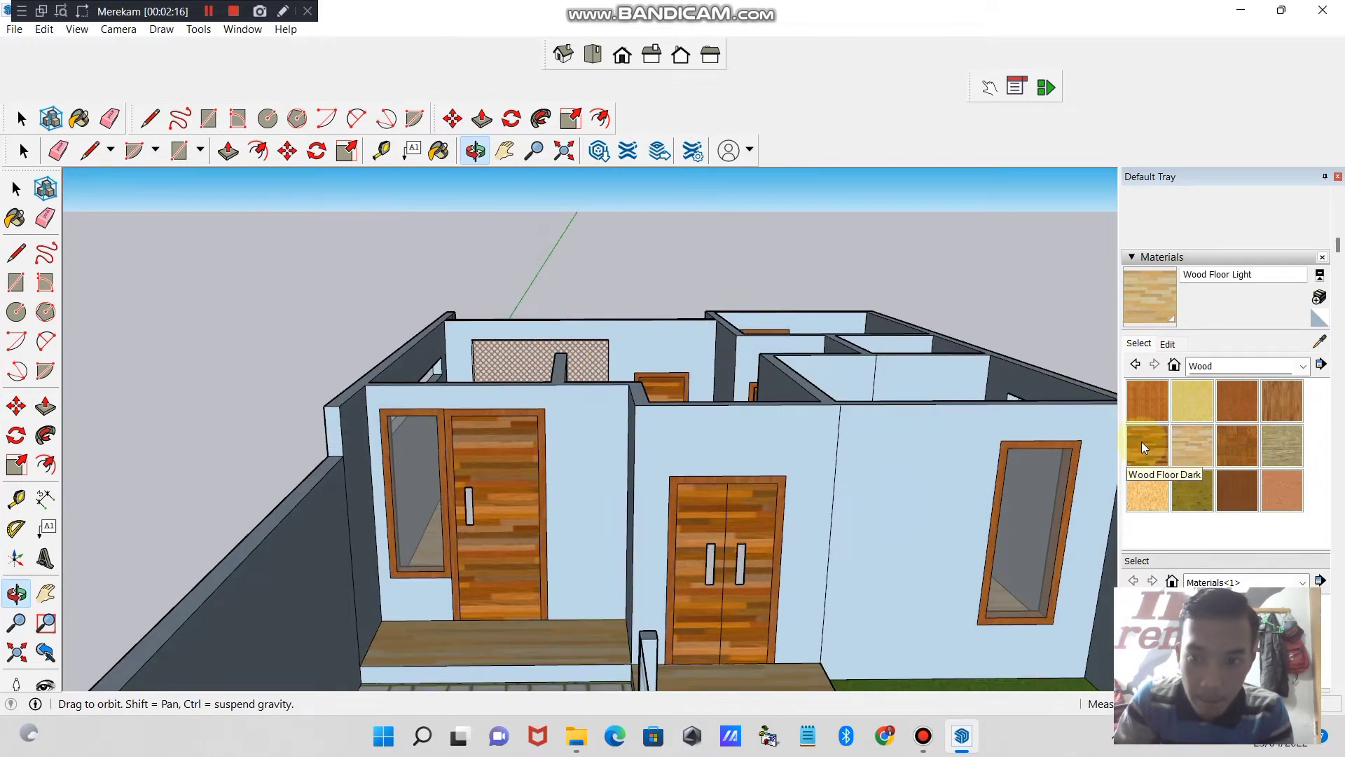
{"action": "key", "text": "b"}
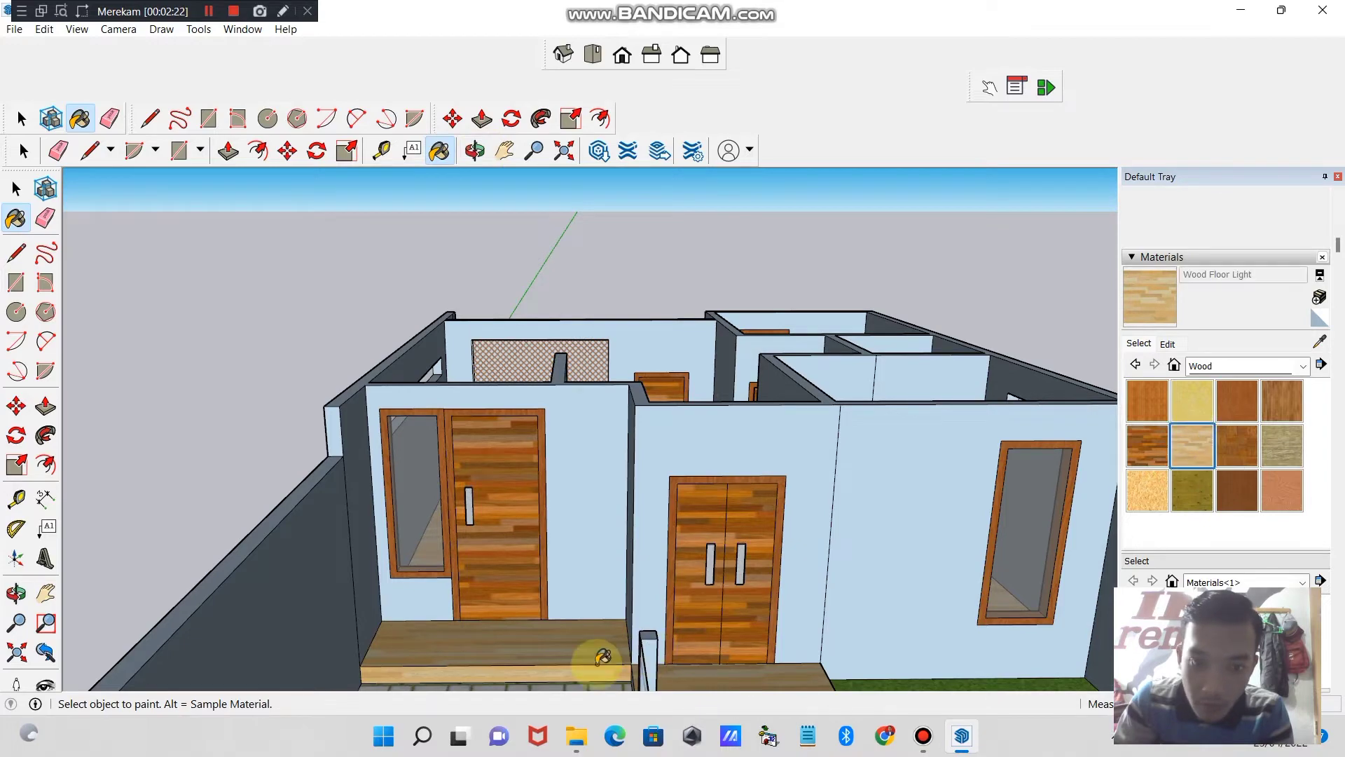
- Paint the vertical side face of the raised porch outside the front double door with Wood Floor Light
{"action": "left_click", "coordinate": [469, 151]}
{"action": "left_click_drag", "start_coordinate": [586, 487], "coordinate": [847, 585]}
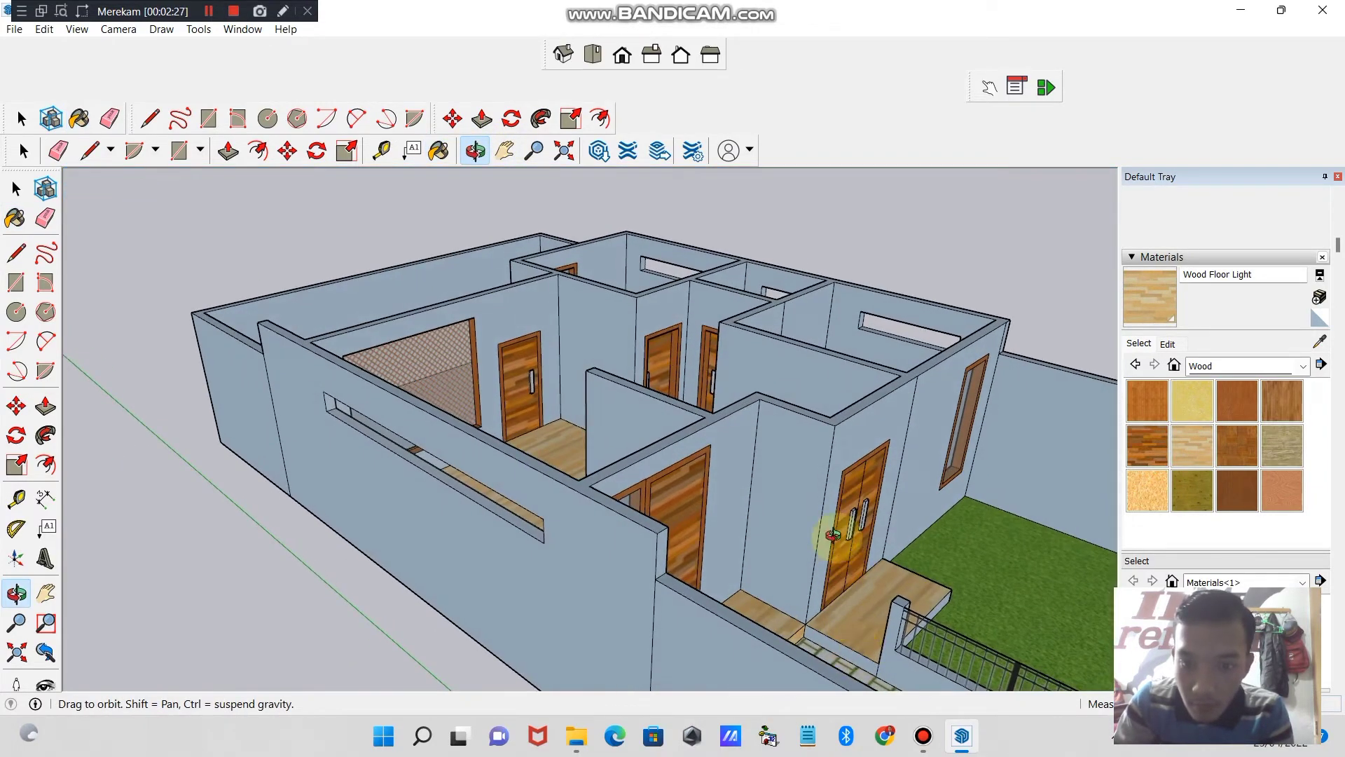
{"action": "key", "text": "b"}
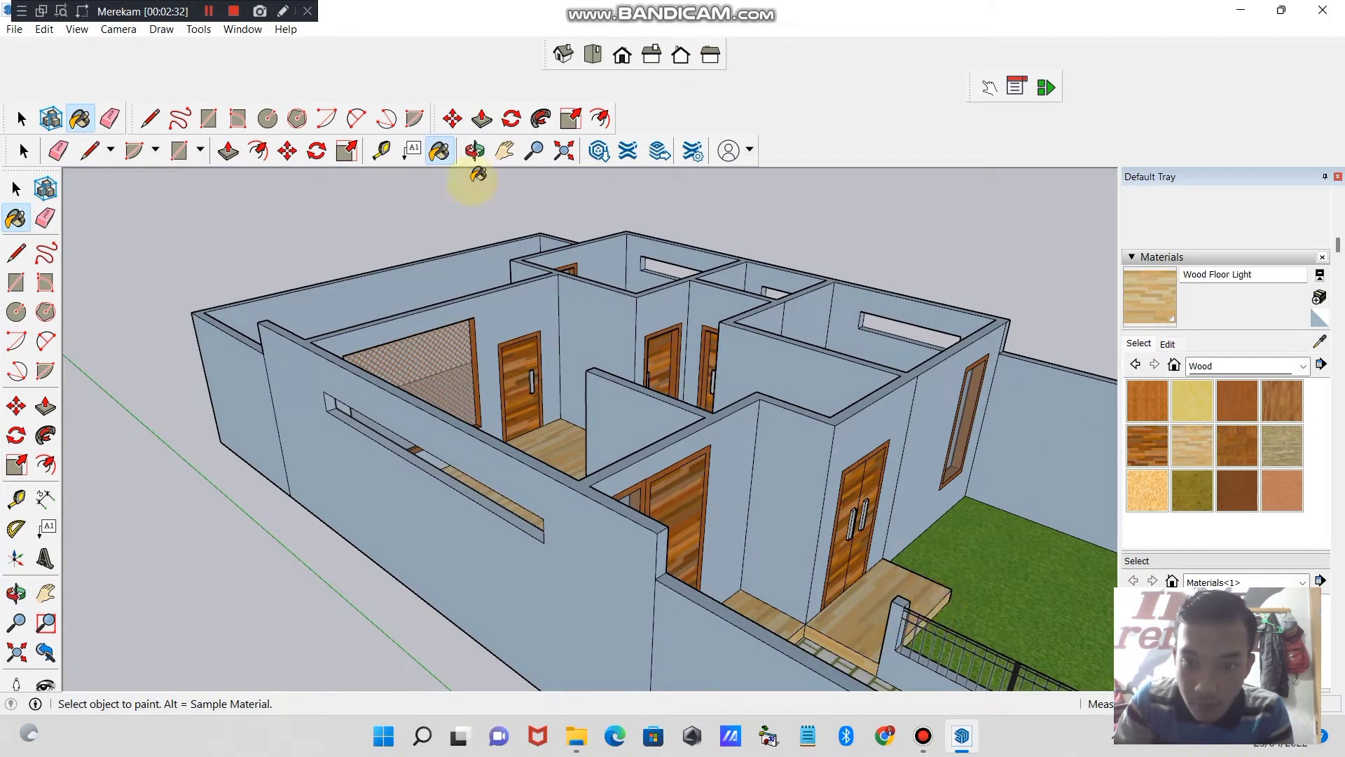
- Inspect the painted porches, doors and windows from the front of the house
{"action": "left_click", "coordinate": [484, 152]}
{"action": "left_click_drag", "start_coordinate": [456, 456], "coordinate": [491, 581]}
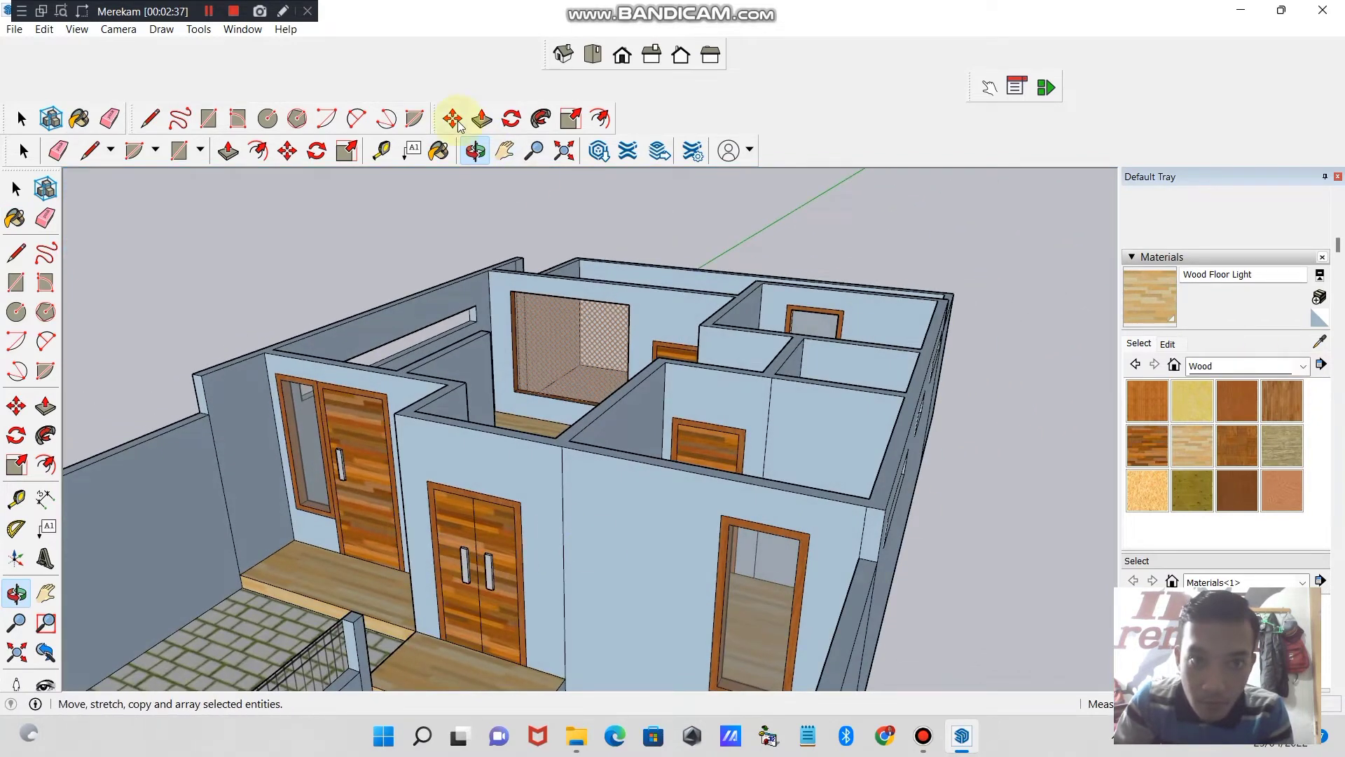
{"action": "left_click", "coordinate": [534, 155]}
{"action": "left_click_drag", "start_coordinate": [546, 670], "coordinate": [553, 694]}
{"action": "left_click_drag", "start_coordinate": [1042, 446], "coordinate": [1042, 455]}
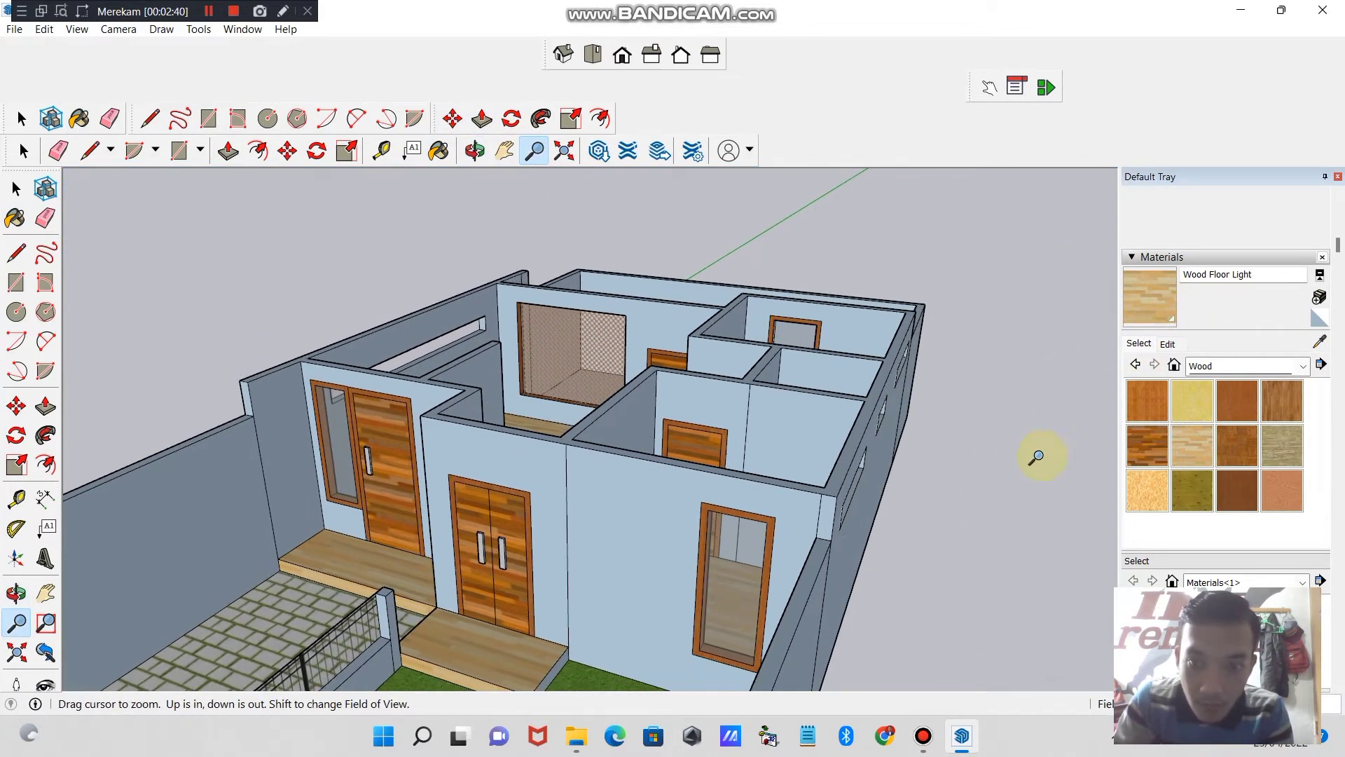
{"action": "left_click", "coordinate": [1176, 295]}
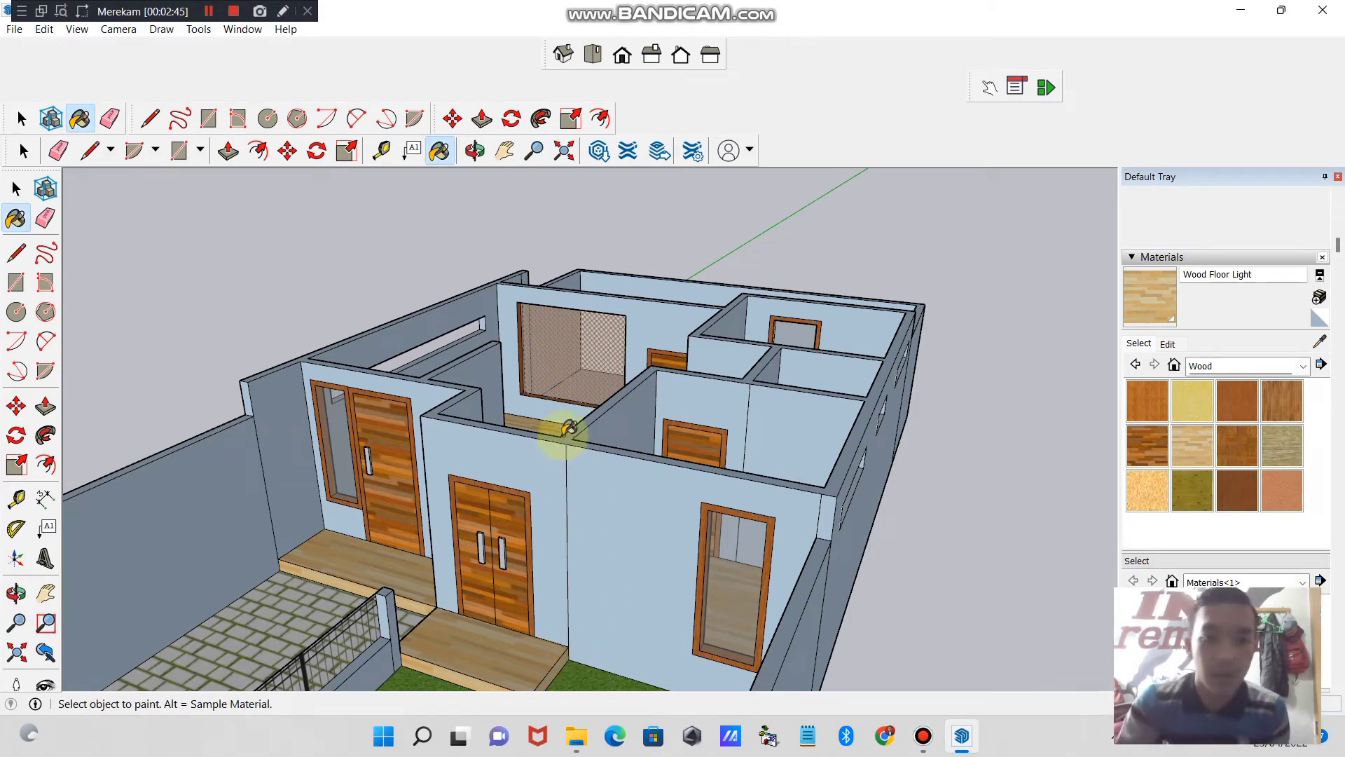
{"action": "left_click", "coordinate": [474, 151]}
{"action": "left_click_drag", "start_coordinate": [385, 406], "coordinate": [568, 509]}
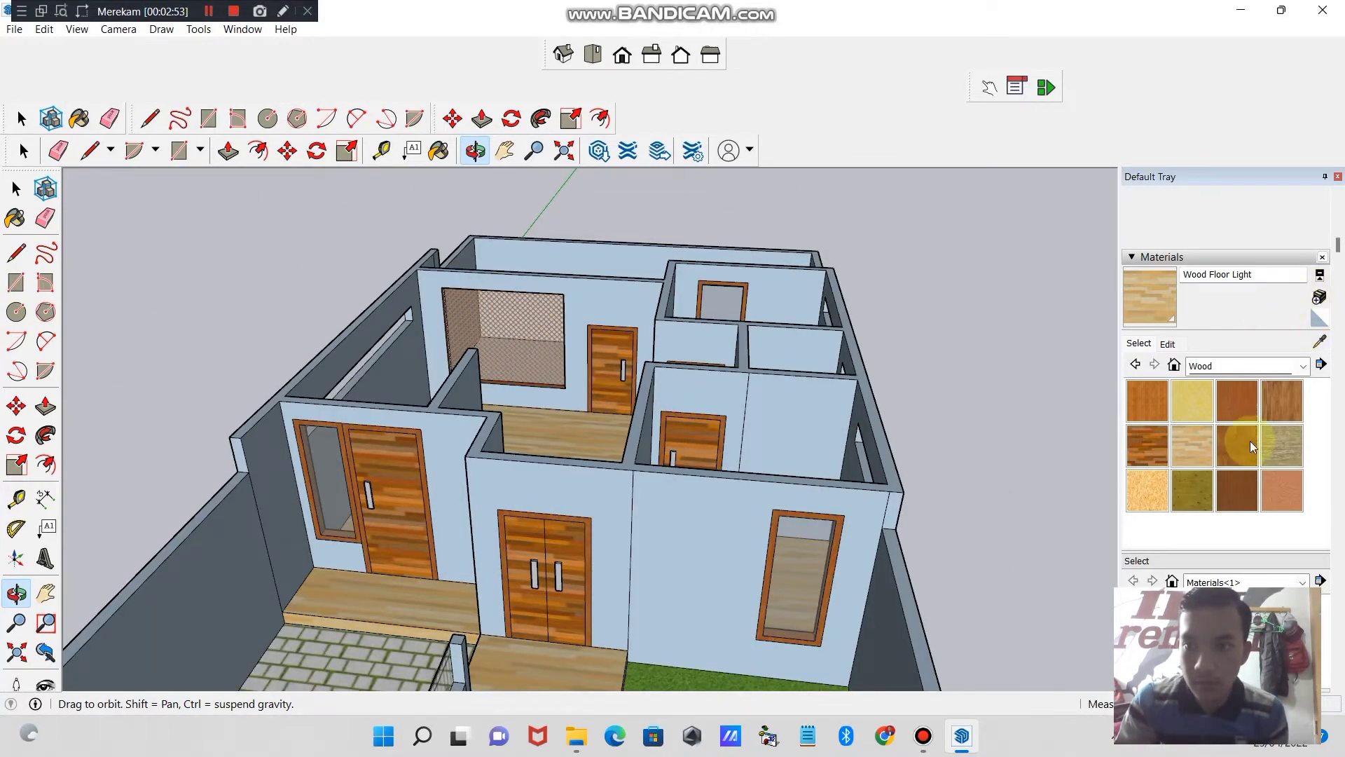
- Try Herringbone and Encaustic Tile Circular 01 from the Tile materials on the small bathroom floor
{"action": "left_click_drag", "start_coordinate": [859, 479], "coordinate": [357, 582]}
{"action": "left_click_drag", "start_coordinate": [683, 636], "coordinate": [856, 605]}
{"action": "left_click", "coordinate": [1304, 367]}
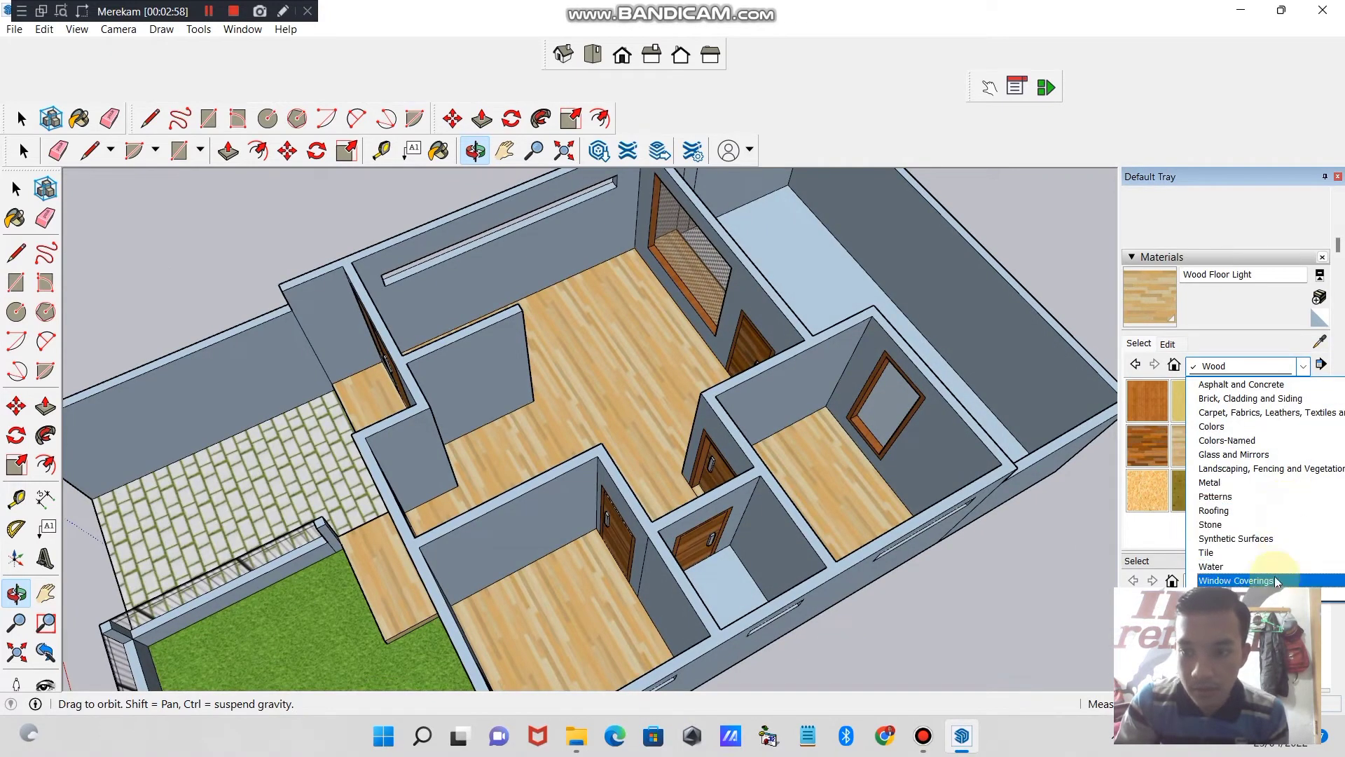
{"action": "left_click", "coordinate": [1267, 554]}
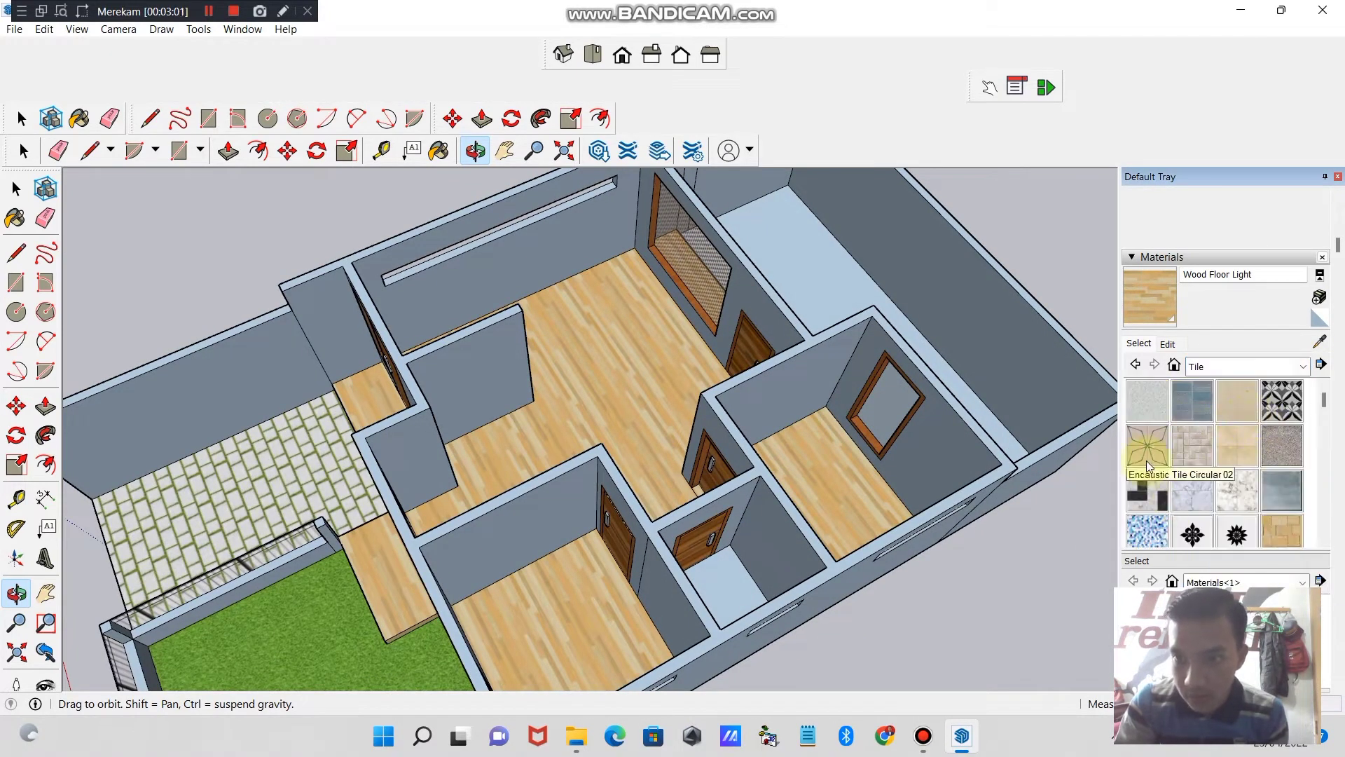
{"action": "left_click", "coordinate": [1164, 500]}
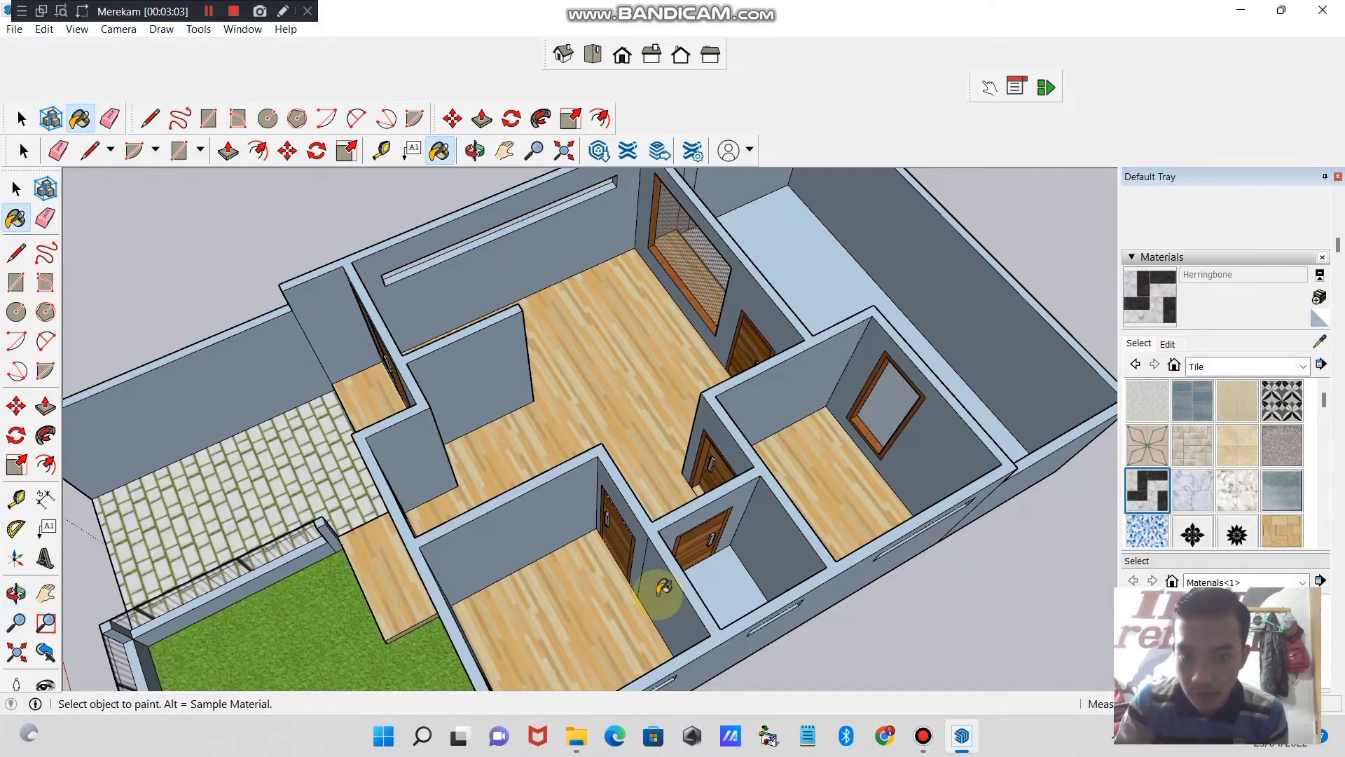
{"action": "left_click", "coordinate": [728, 581]}
{"action": "left_click", "coordinate": [1279, 400]}
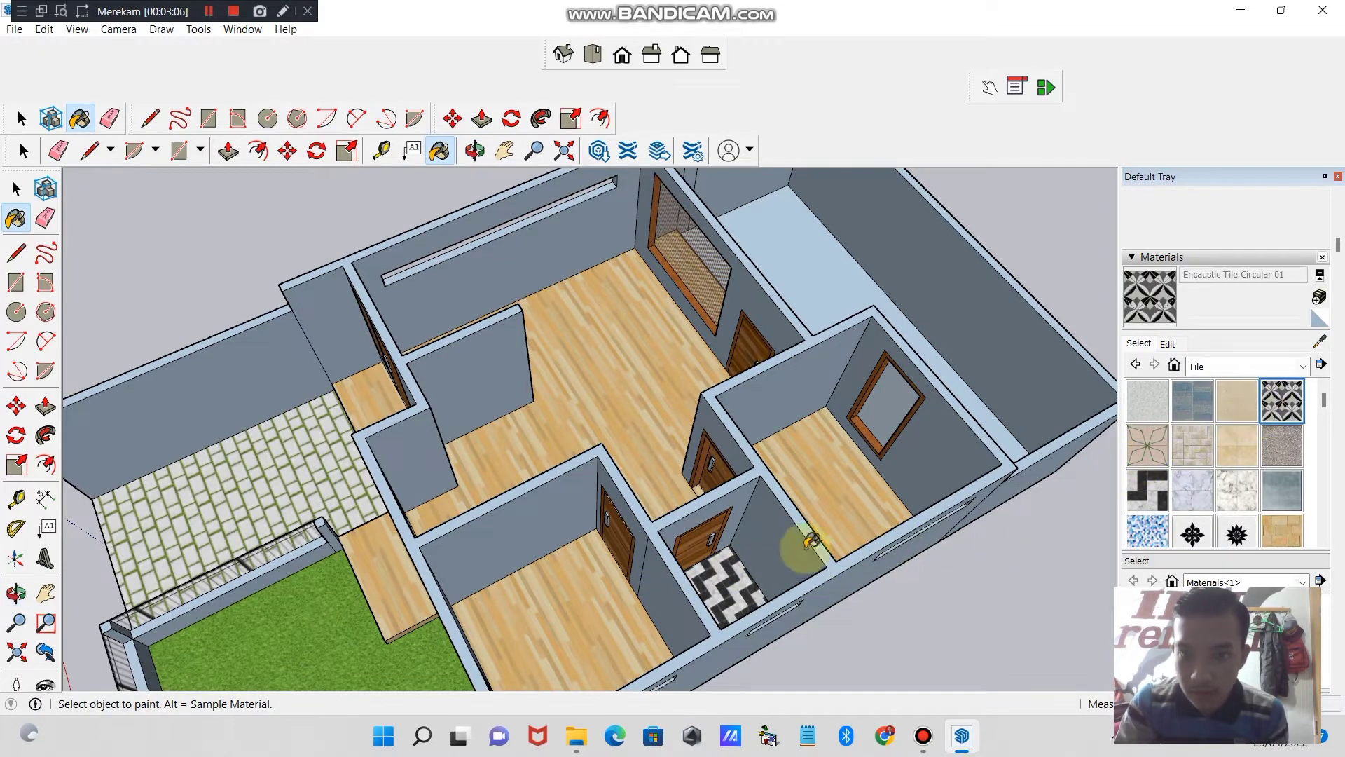
{"action": "left_click", "coordinate": [721, 590]}
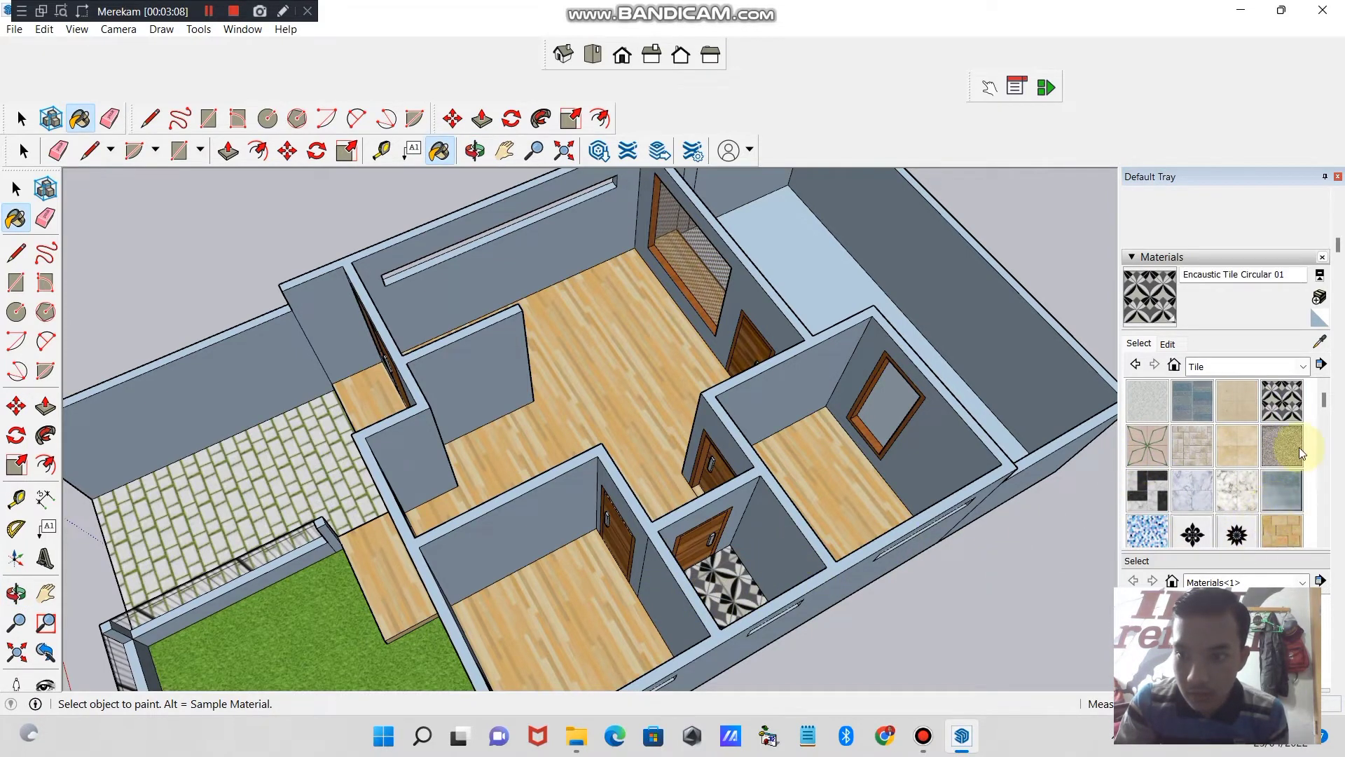
- Try Tile Ceramic Multi and Tile Navy on the small bathroom floor
{"action": "left_click_drag", "start_coordinate": [1322, 415], "coordinate": [1328, 466]}
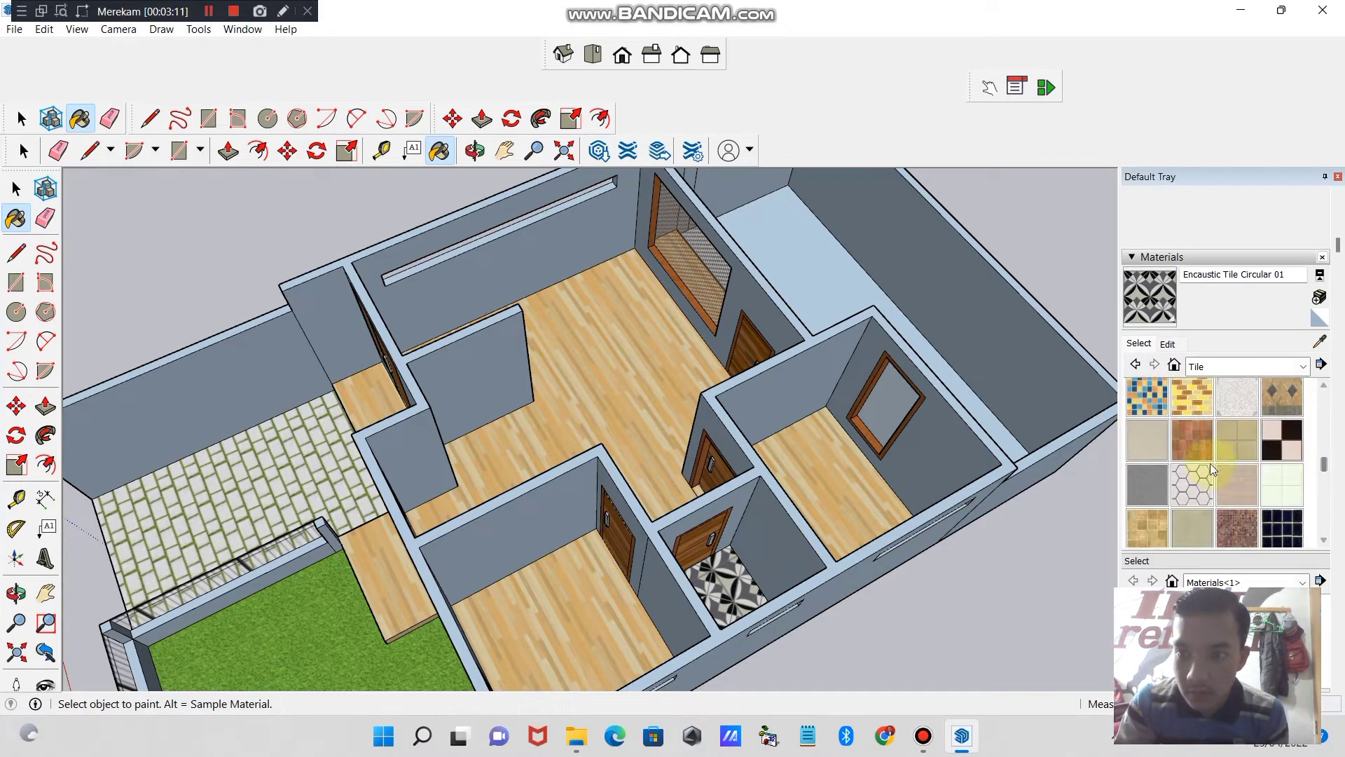
{"action": "left_click", "coordinate": [1210, 454]}
{"action": "left_click", "coordinate": [736, 582]}
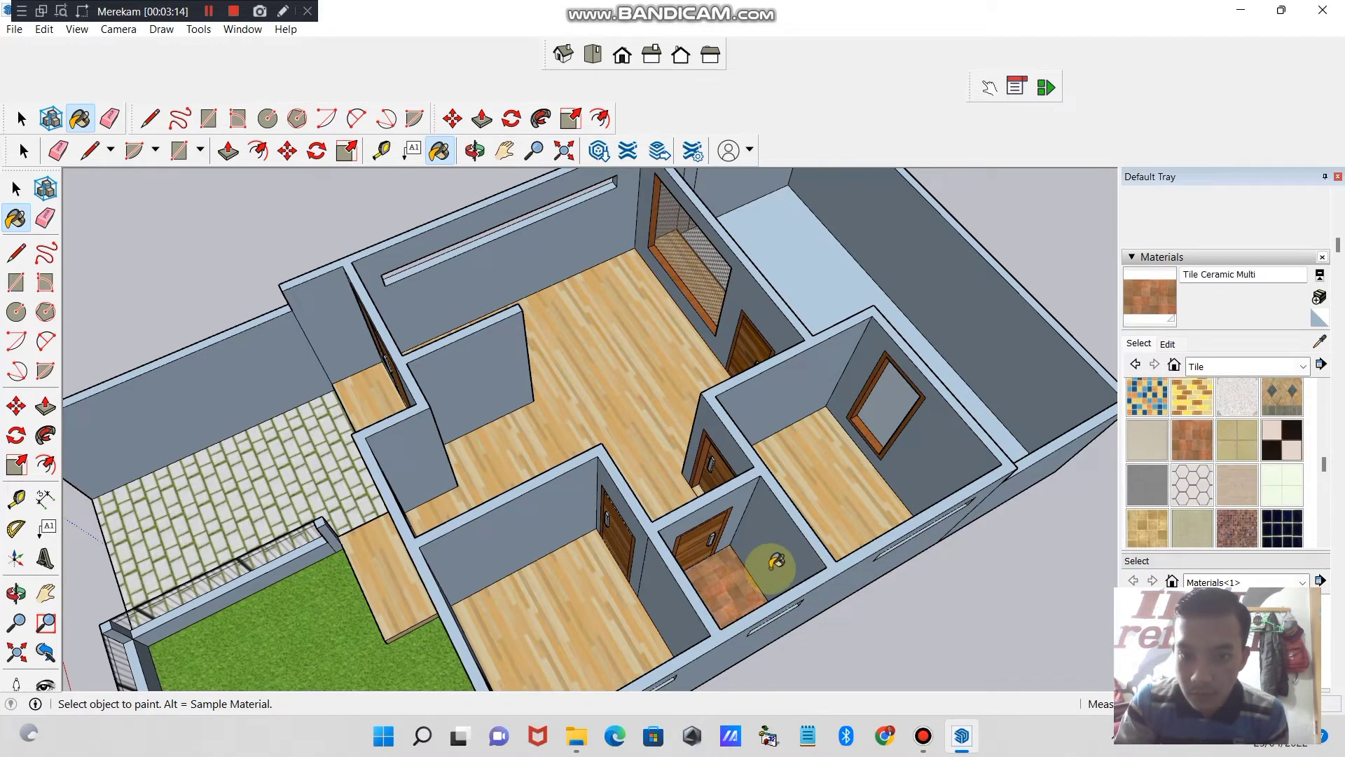
{"action": "left_click", "coordinate": [1301, 520]}
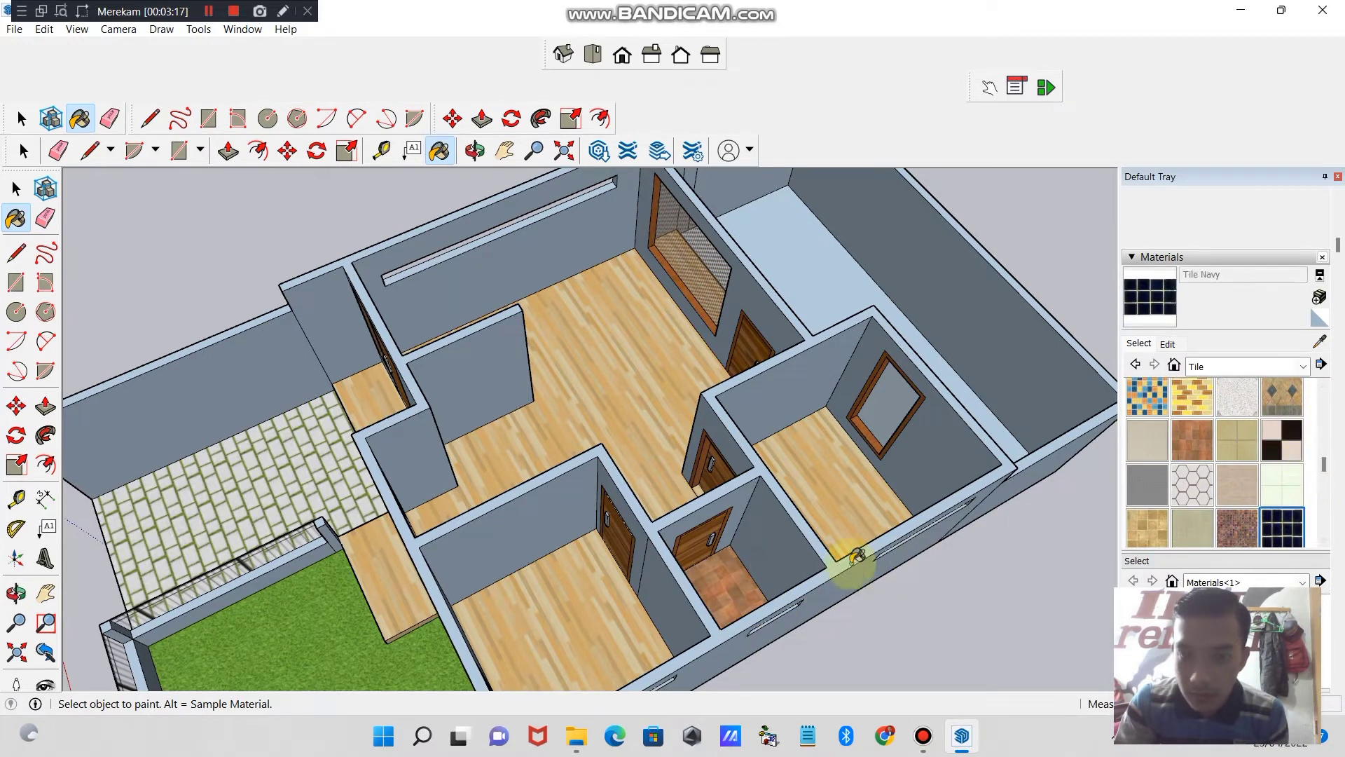
{"action": "left_click", "coordinate": [729, 580]}
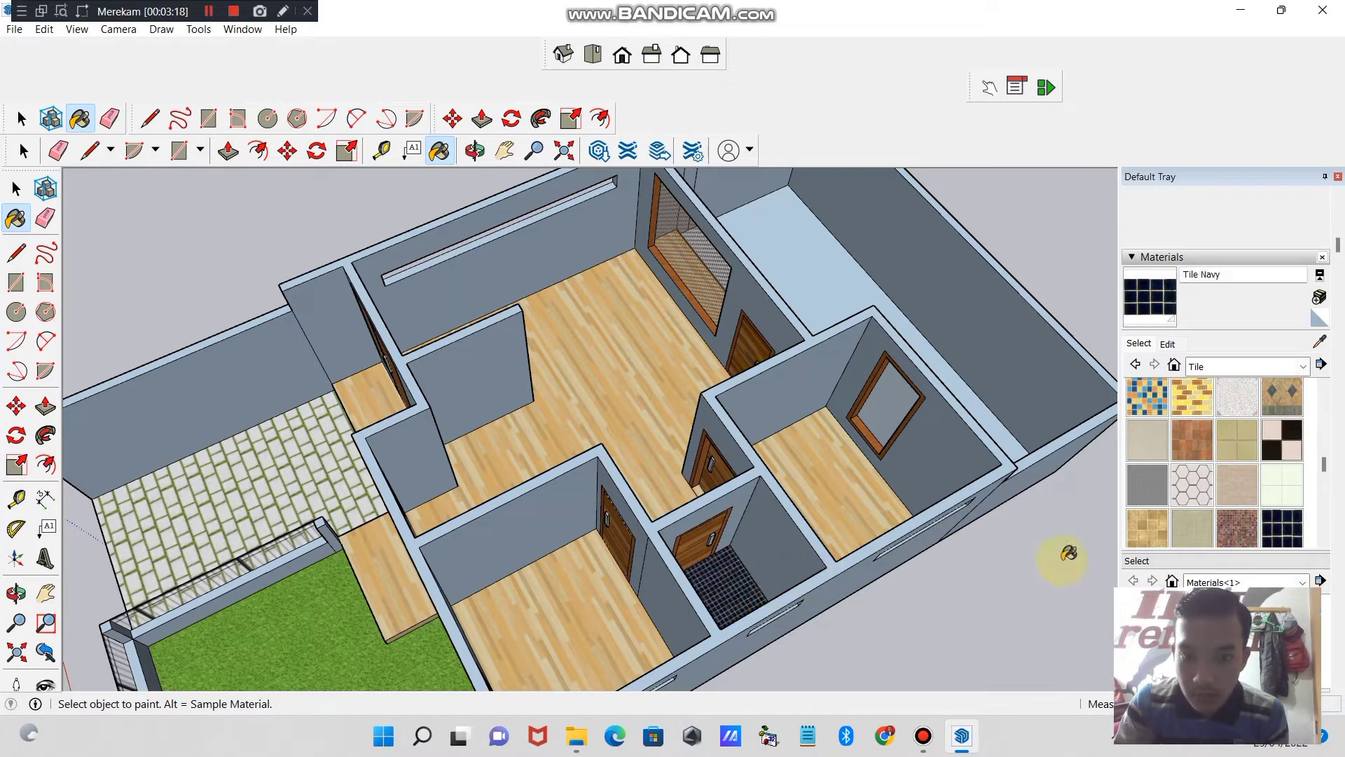
- Compare Tile Checker BW with Tile Limestone Large on the small bathroom floor and keep it painted with Tile Limestone Large
{"action": "left_click", "coordinate": [1276, 478]}
{"action": "left_click", "coordinate": [760, 574]}
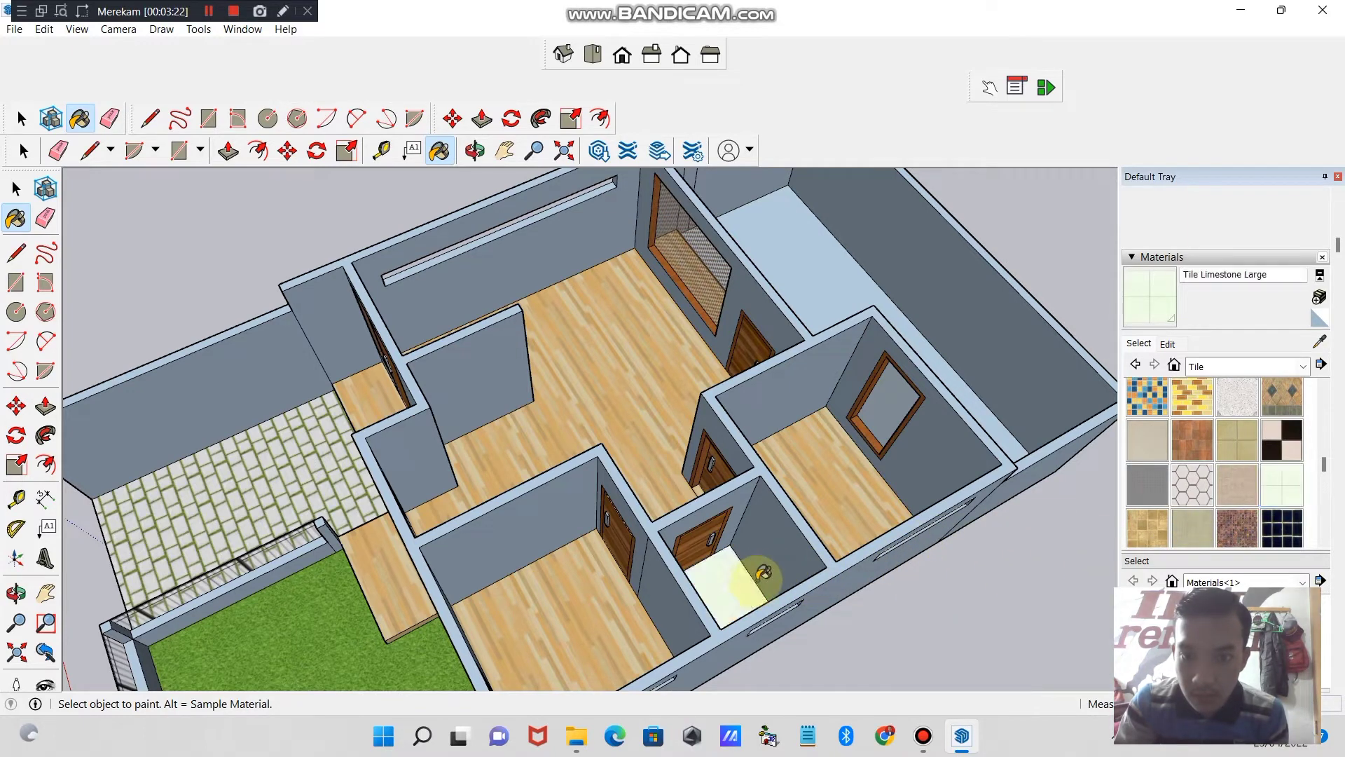
{"action": "left_click", "coordinate": [1261, 448]}
{"action": "left_click", "coordinate": [721, 596]}
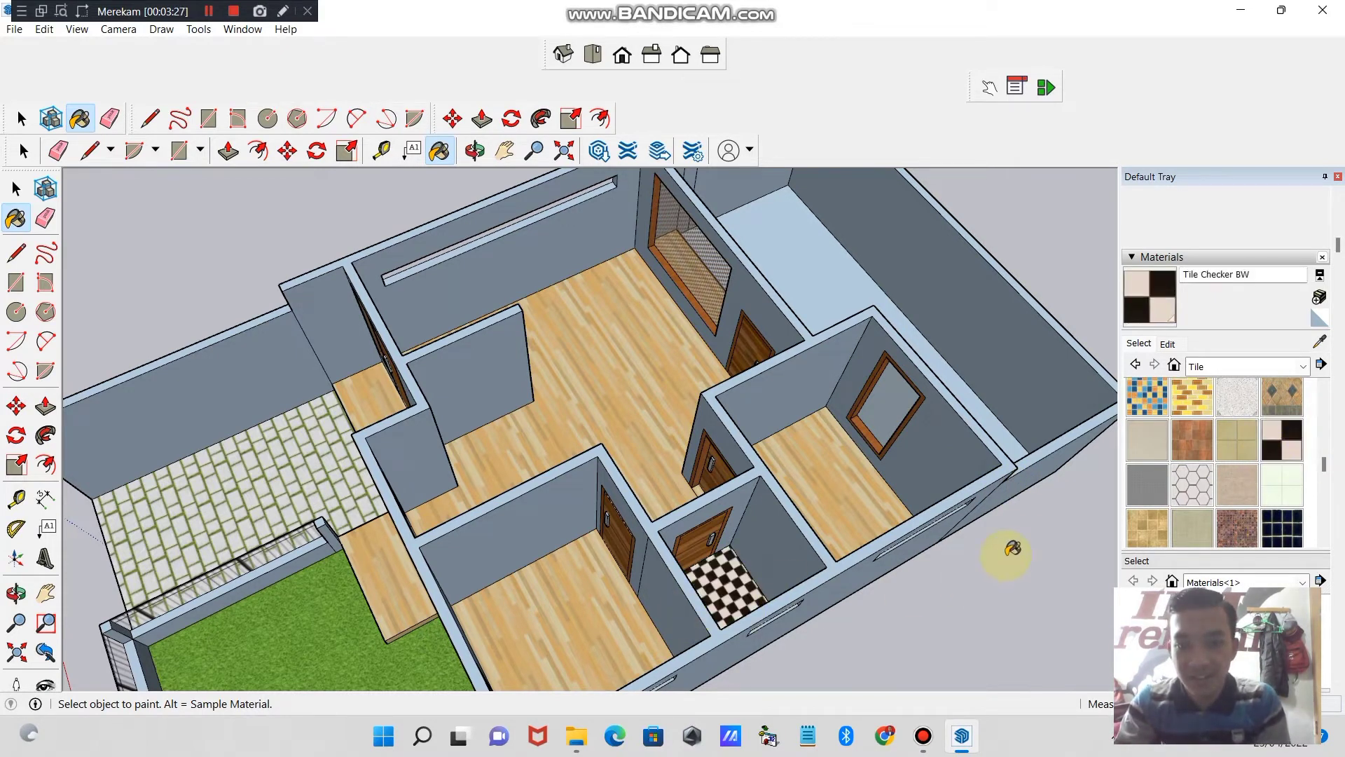
{"action": "left_click", "coordinate": [1282, 483]}
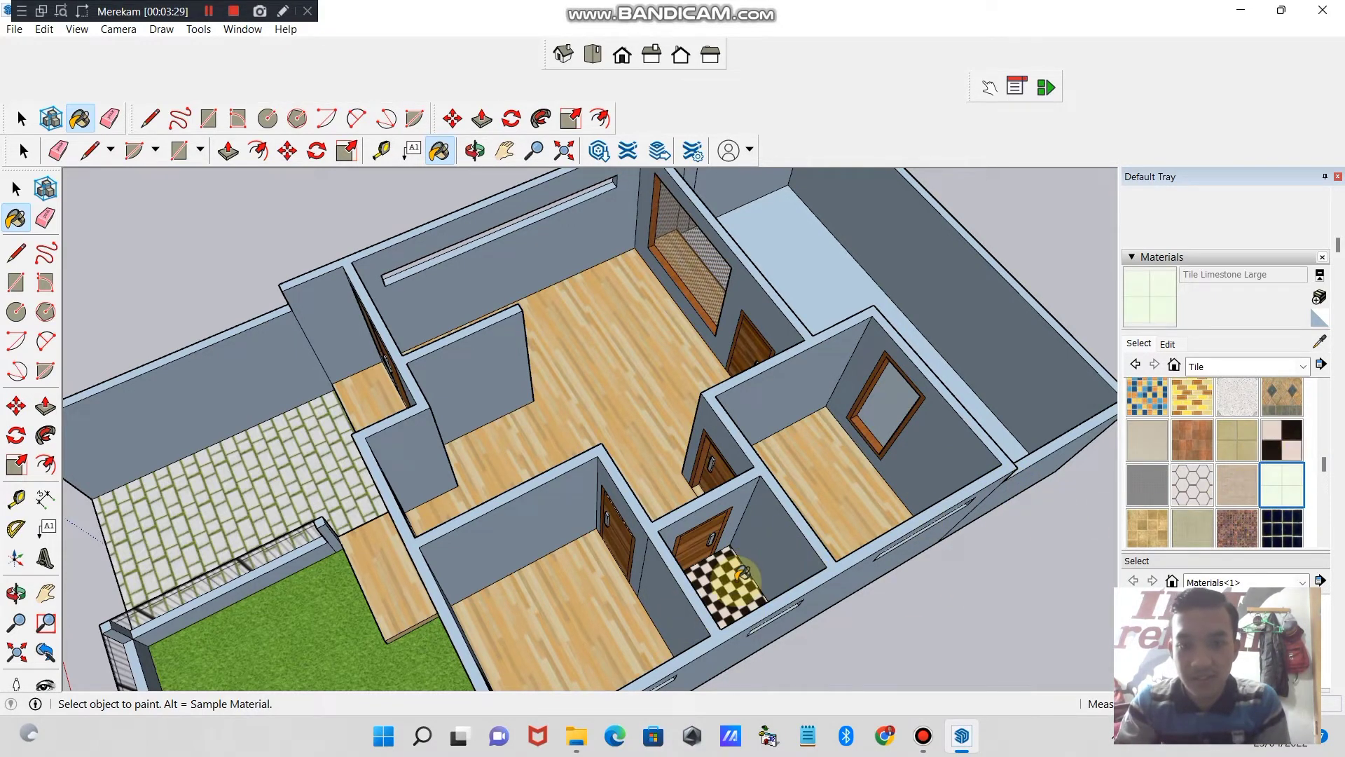
{"action": "left_click", "coordinate": [741, 574]}
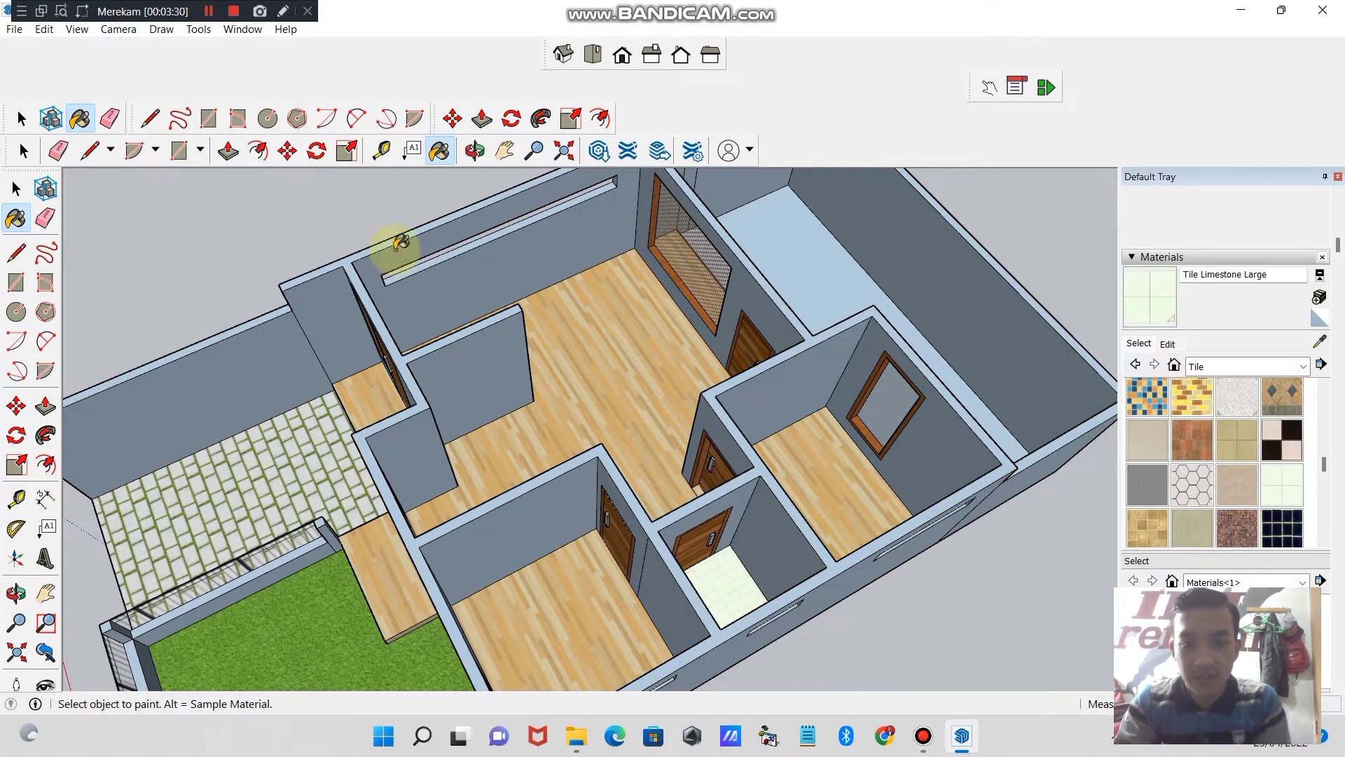
- Try Color D02 from the Colors materials on the front wall faces around the double door and the window
{"action": "left_click", "coordinate": [485, 153]}
{"action": "left_click_drag", "start_coordinate": [561, 224], "coordinate": [638, 428]}
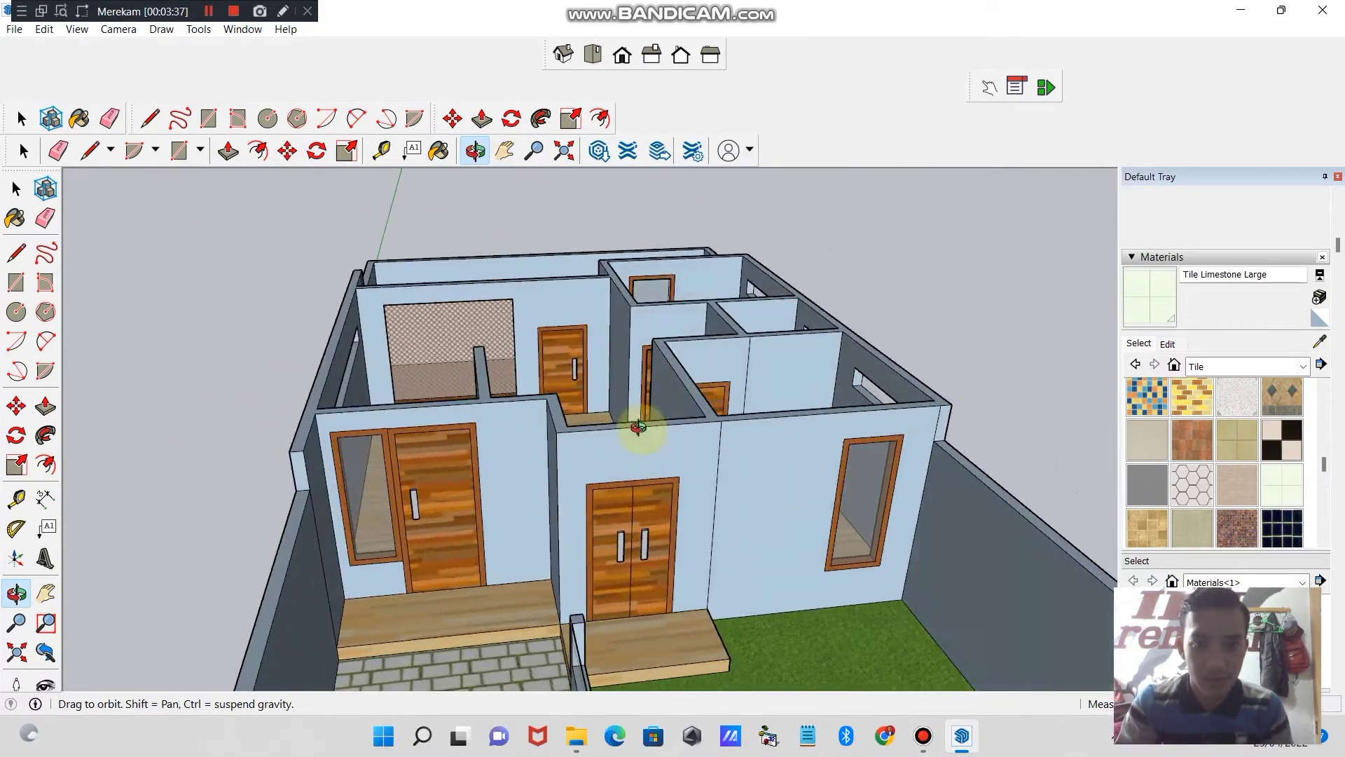
{"action": "left_click", "coordinate": [1302, 368]}
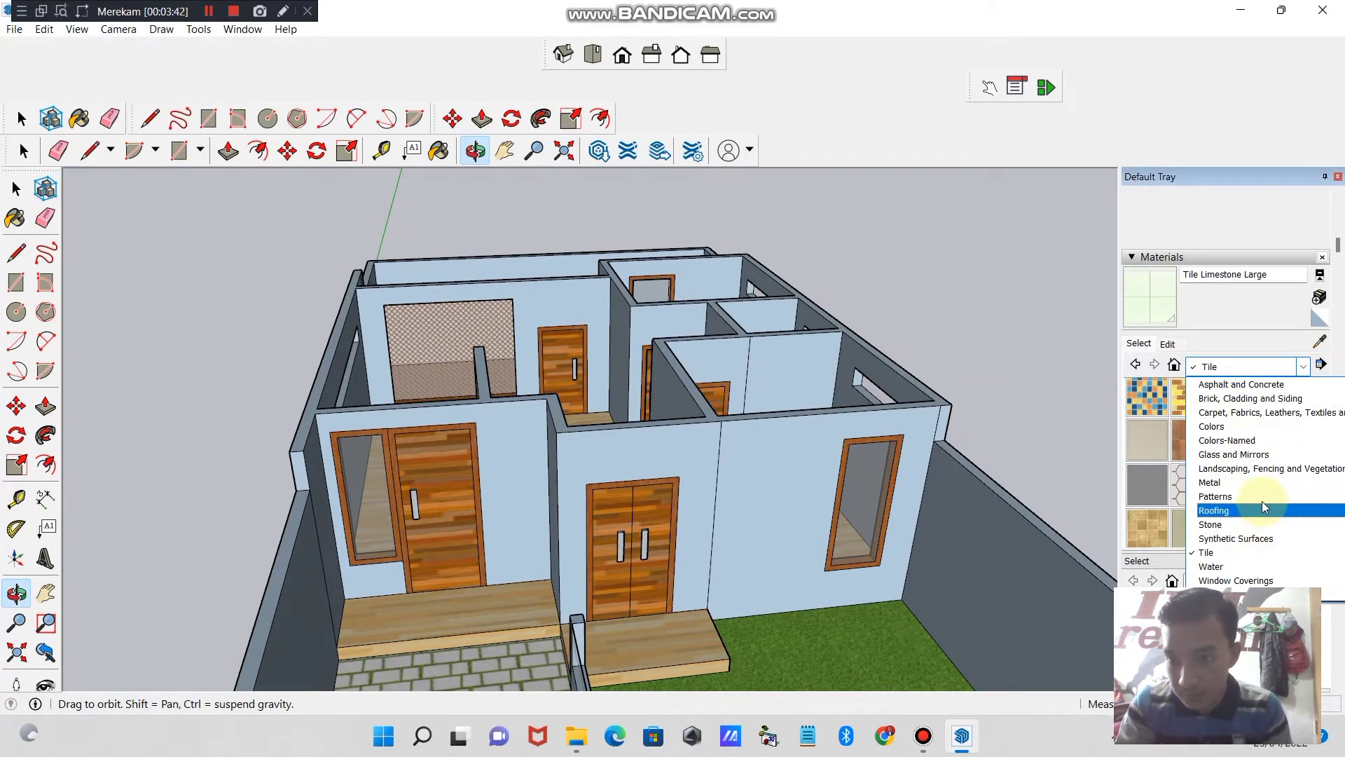
{"action": "left_click", "coordinate": [1255, 425]}
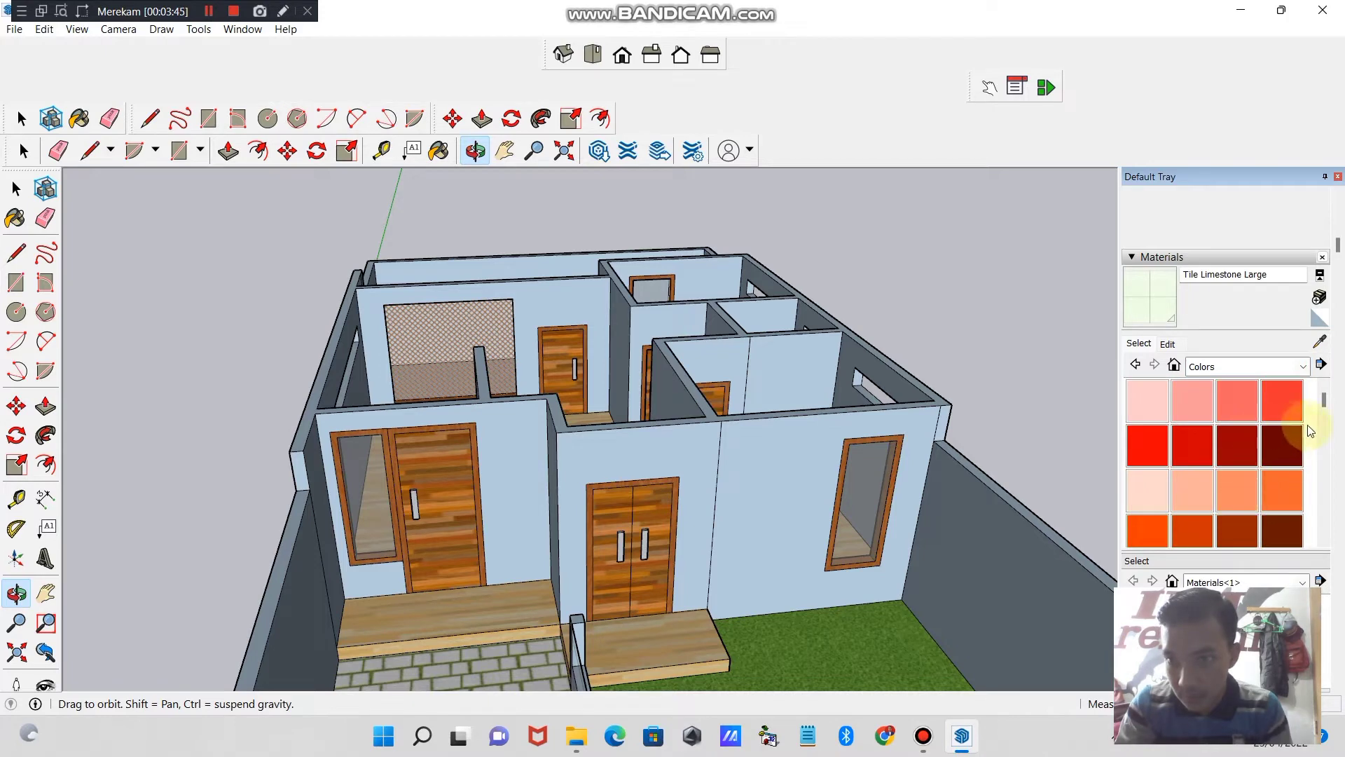
{"action": "left_click_drag", "start_coordinate": [1323, 402], "coordinate": [1341, 431]}
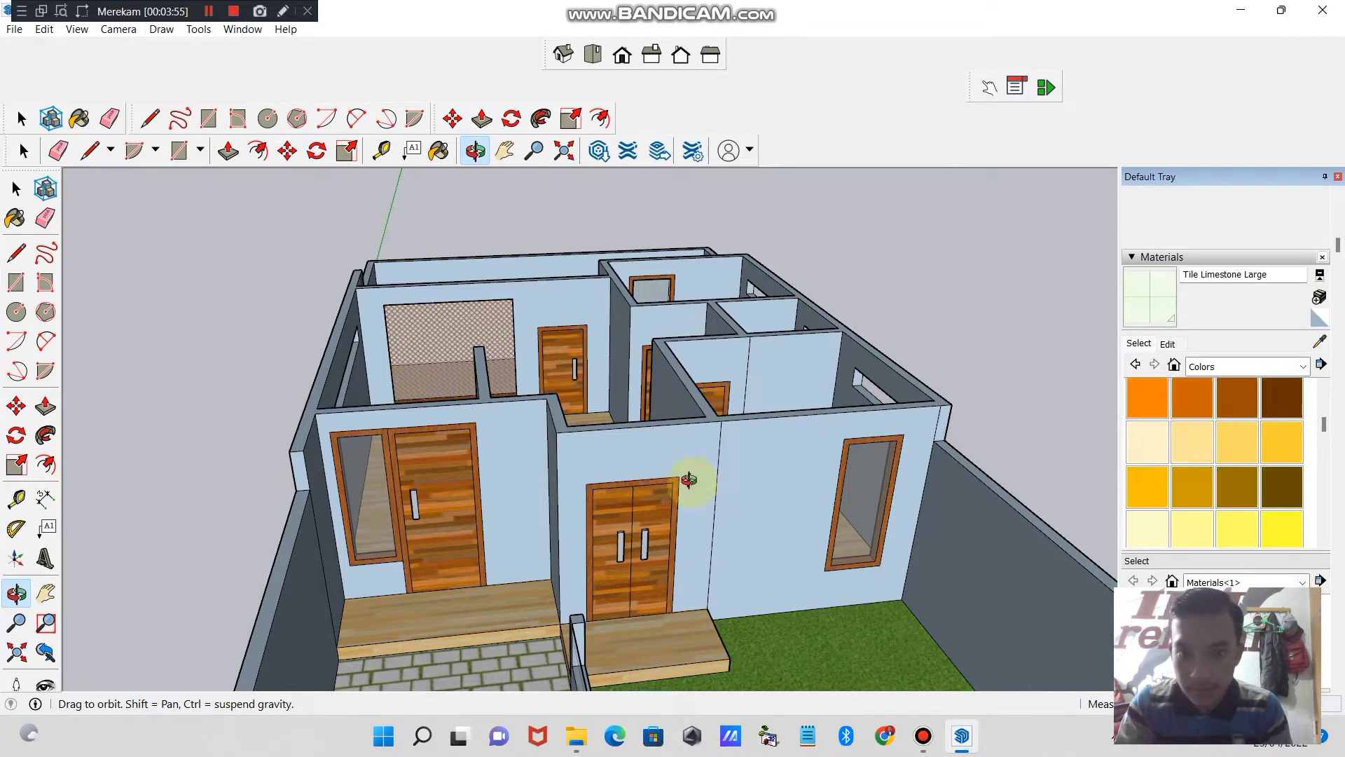
{"action": "left_click", "coordinate": [1174, 452]}
{"action": "left_click", "coordinate": [712, 462]}
{"action": "left_click", "coordinate": [806, 454]}
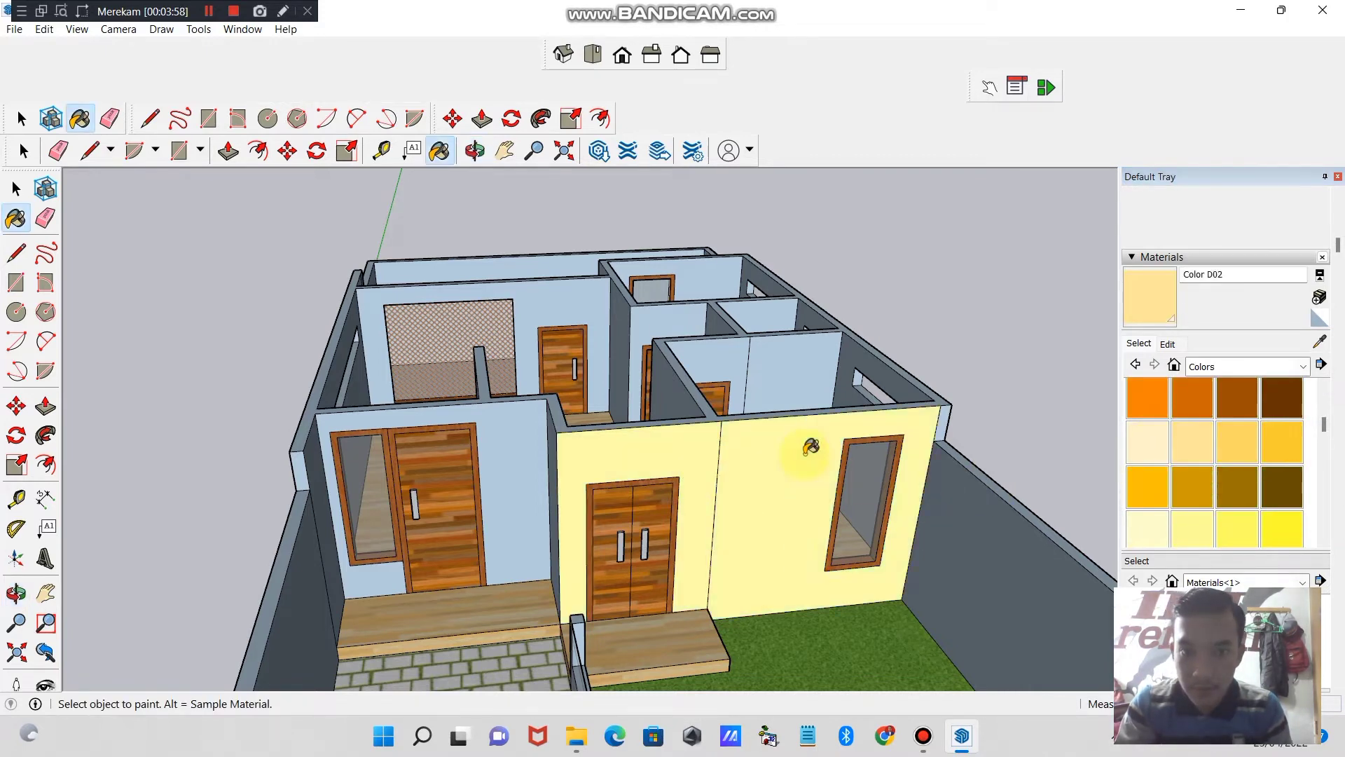
- Try Color D01 on the front window wall and Color M02 on both the window and double-door walls
{"action": "left_click", "coordinate": [1146, 428]}
{"action": "left_click", "coordinate": [846, 506]}
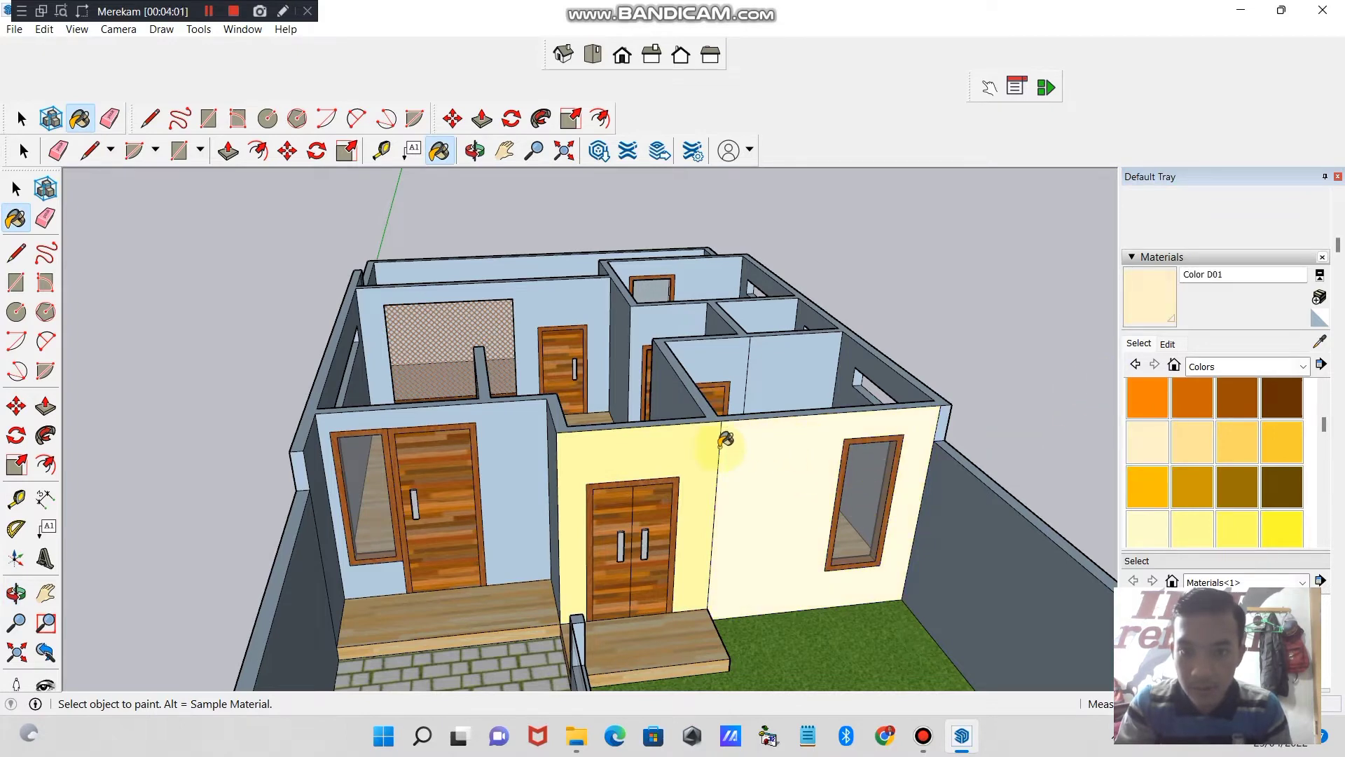
{"action": "left_click_drag", "start_coordinate": [1324, 426], "coordinate": [1331, 512]}
{"action": "left_click", "coordinate": [1231, 468]}
{"action": "left_click", "coordinate": [771, 474]}
{"action": "left_click", "coordinate": [699, 461]}
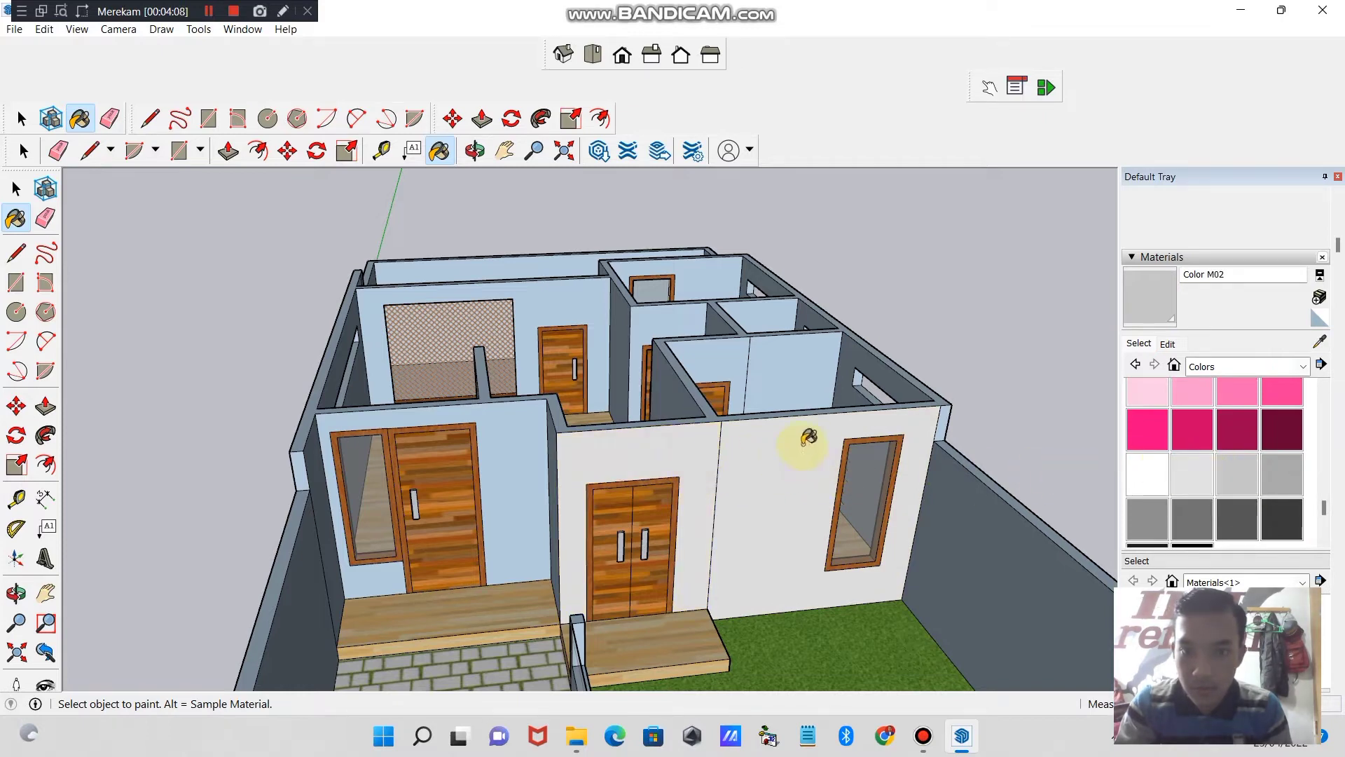
- Paint the front exterior wall faces around the window, double door and single door with Color M03
{"action": "left_click", "coordinate": [1234, 475]}
{"action": "left_click", "coordinate": [806, 466]}
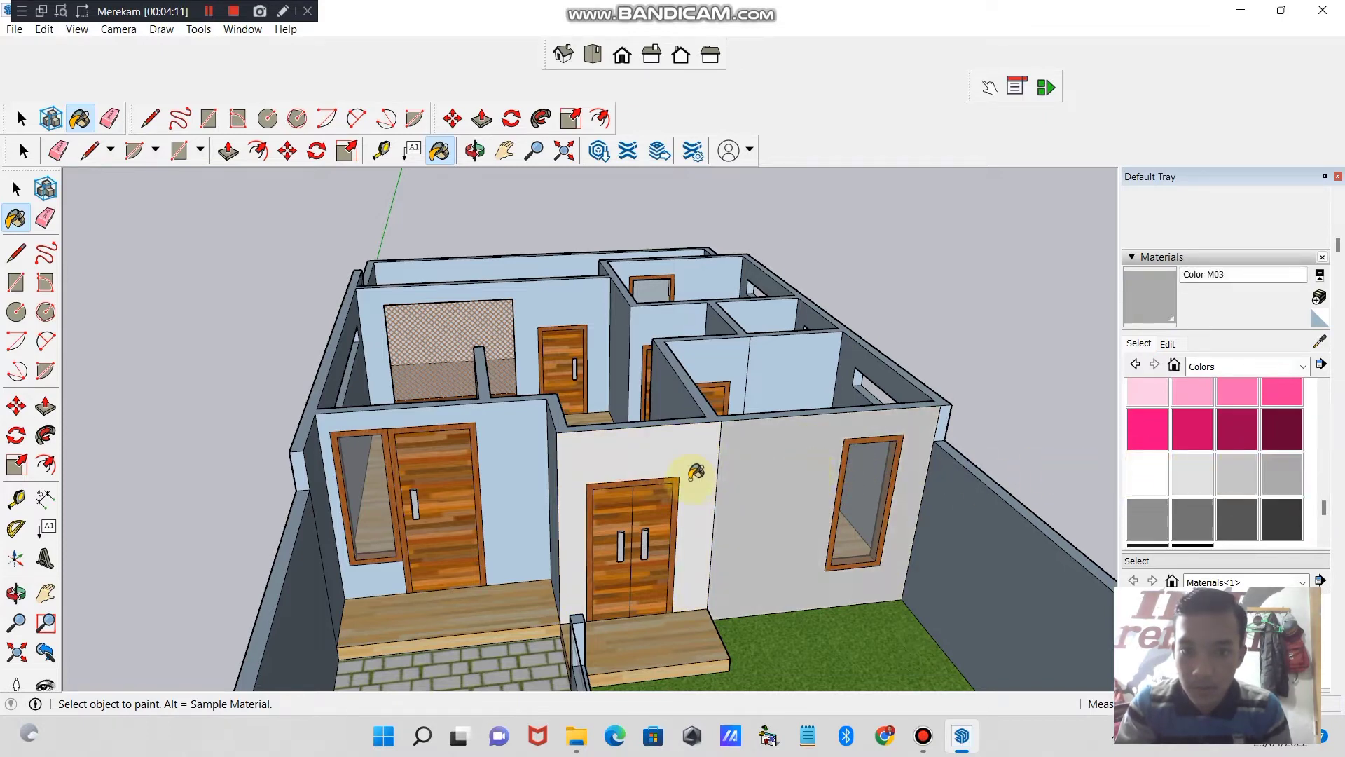
{"action": "left_click", "coordinate": [696, 468]}
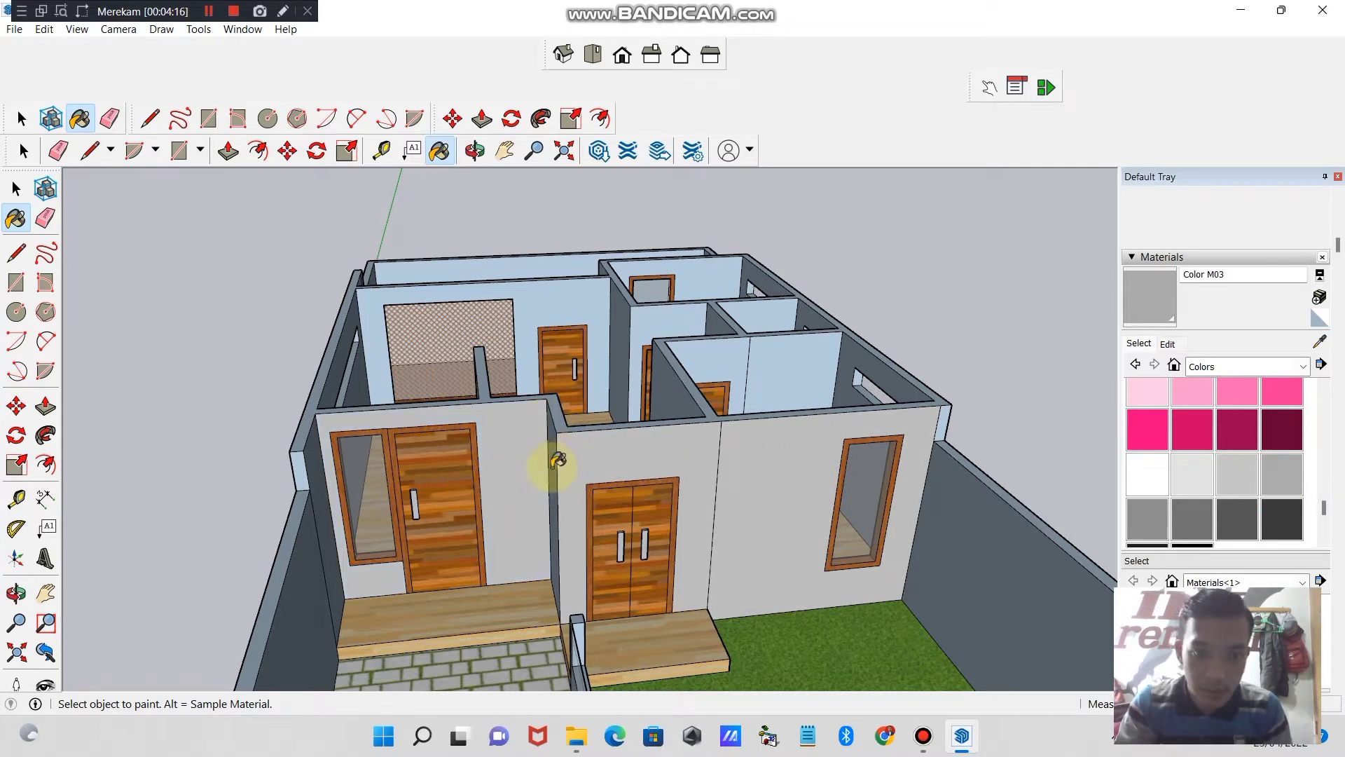
- Examine the painted walls and room interiors of the house from several angles
{"action": "left_click", "coordinate": [465, 159]}
{"action": "left_click_drag", "start_coordinate": [574, 364], "coordinate": [810, 354]}
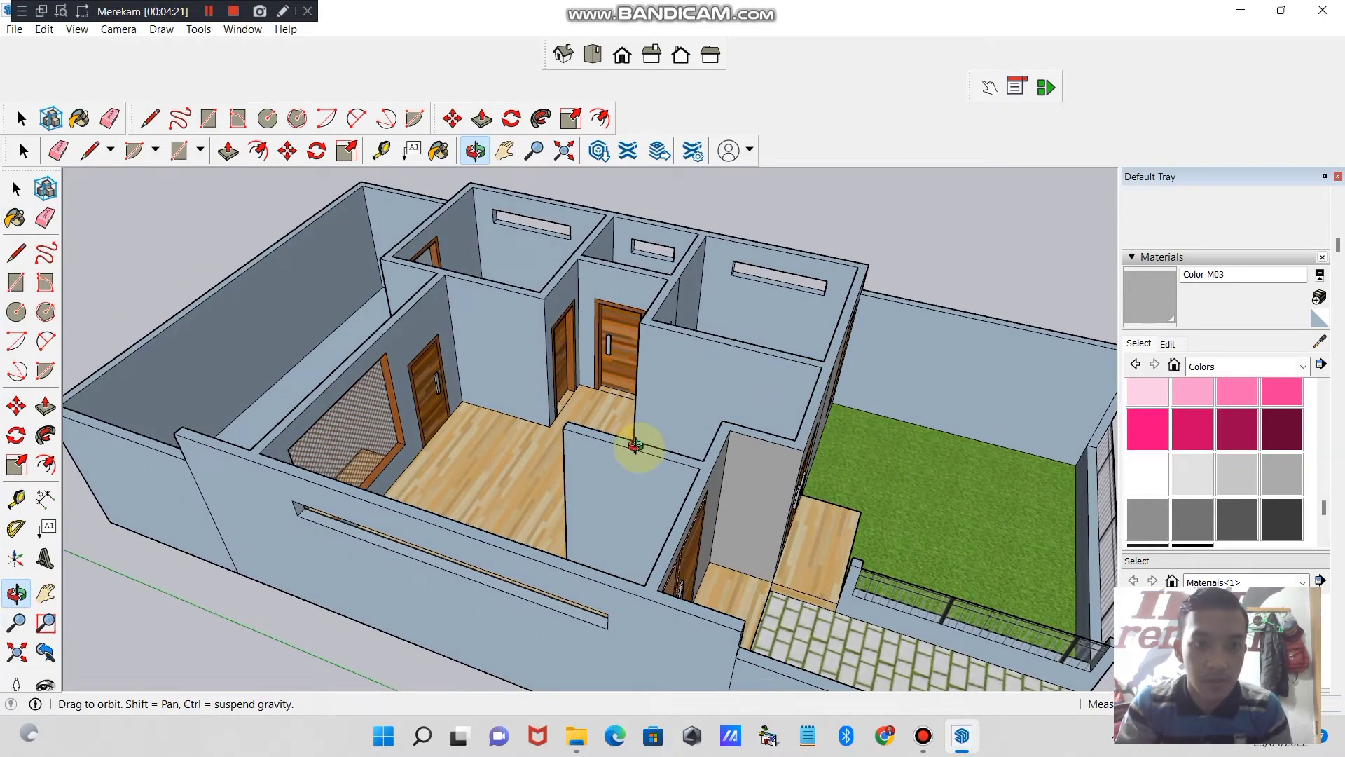
{"action": "left_click_drag", "start_coordinate": [635, 463], "coordinate": [582, 631]}
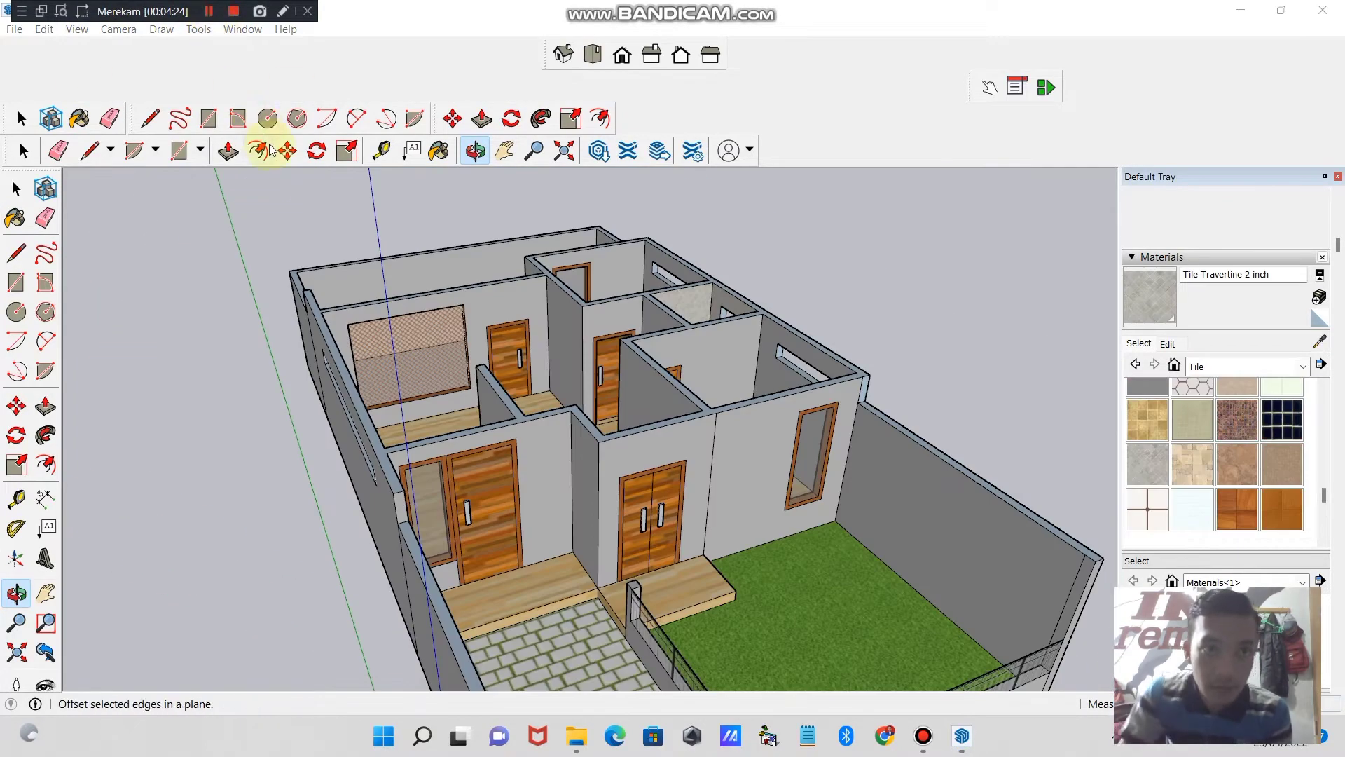
{"action": "left_click_drag", "start_coordinate": [550, 339], "coordinate": [519, 168]}
{"action": "left_click", "coordinate": [504, 151]}
{"action": "left_click_drag", "start_coordinate": [550, 535], "coordinate": [576, 384]}
{"action": "left_click", "coordinate": [481, 149]}
{"action": "left_click_drag", "start_coordinate": [599, 334], "coordinate": [566, 454]}
{"action": "left_click", "coordinate": [504, 150]}
{"action": "left_click", "coordinate": [475, 150]}
{"action": "left_click_drag", "start_coordinate": [592, 399], "coordinate": [583, 437]}
- Draw a line across the rear yard floor from one edge of the rear door threshold to the back wall, undoing the line from its other edge
{"action": "left_click", "coordinate": [601, 55]}
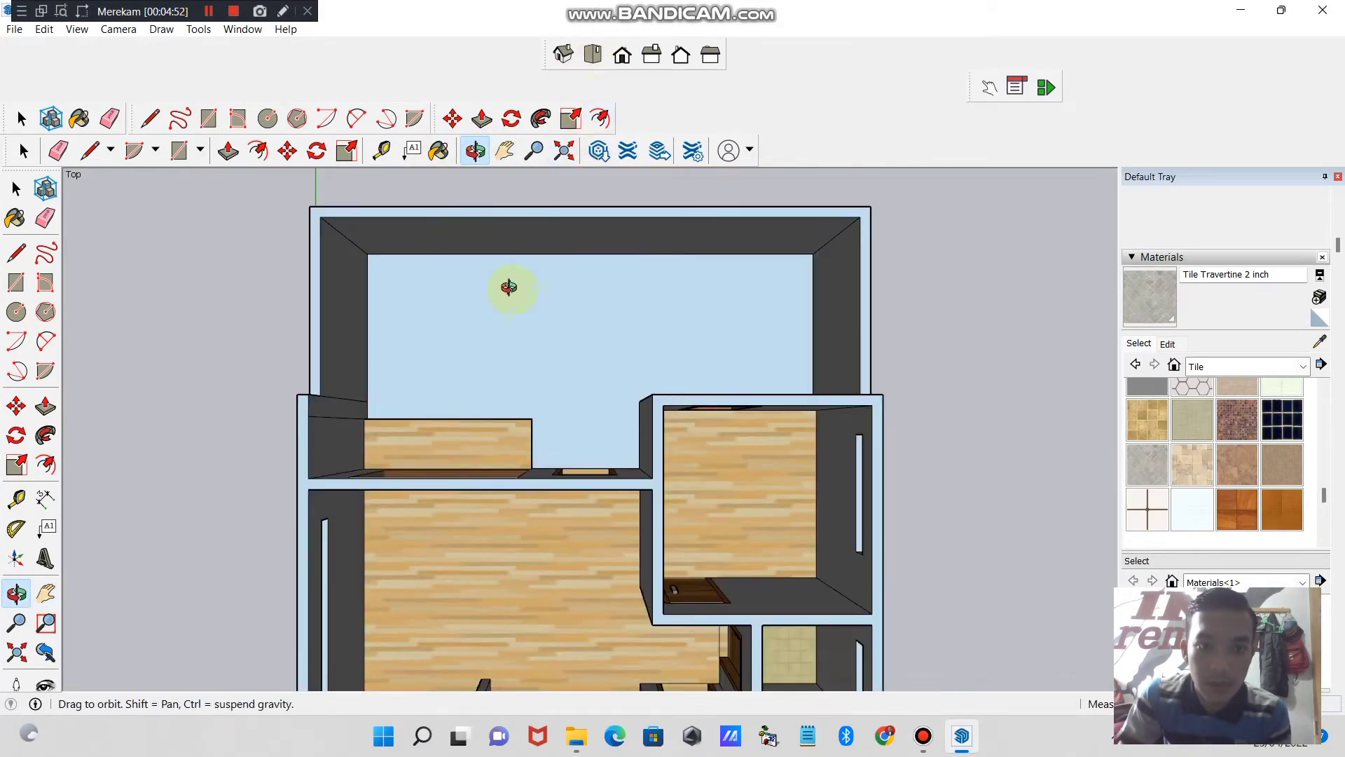
{"action": "left_click", "coordinate": [150, 118]}
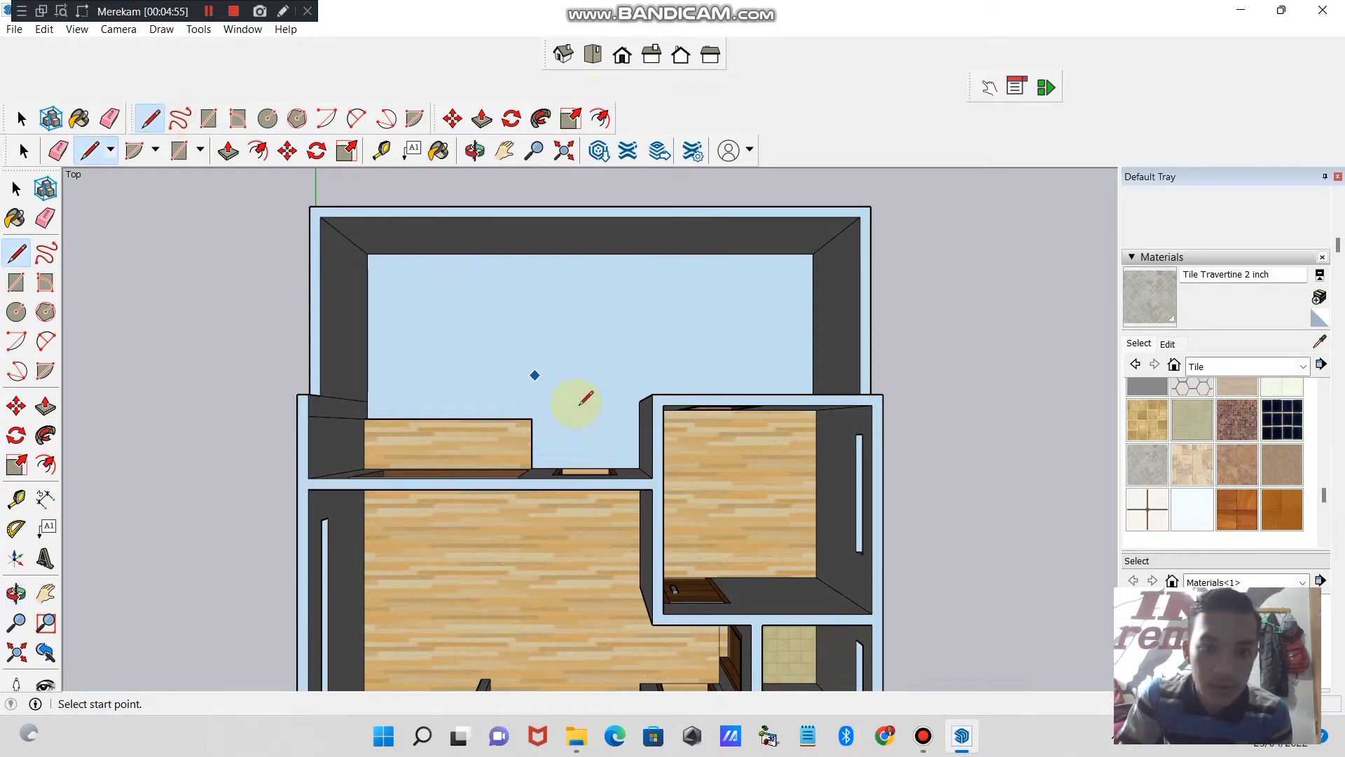
{"action": "left_click", "coordinate": [562, 467]}
{"action": "left_click", "coordinate": [563, 253]}
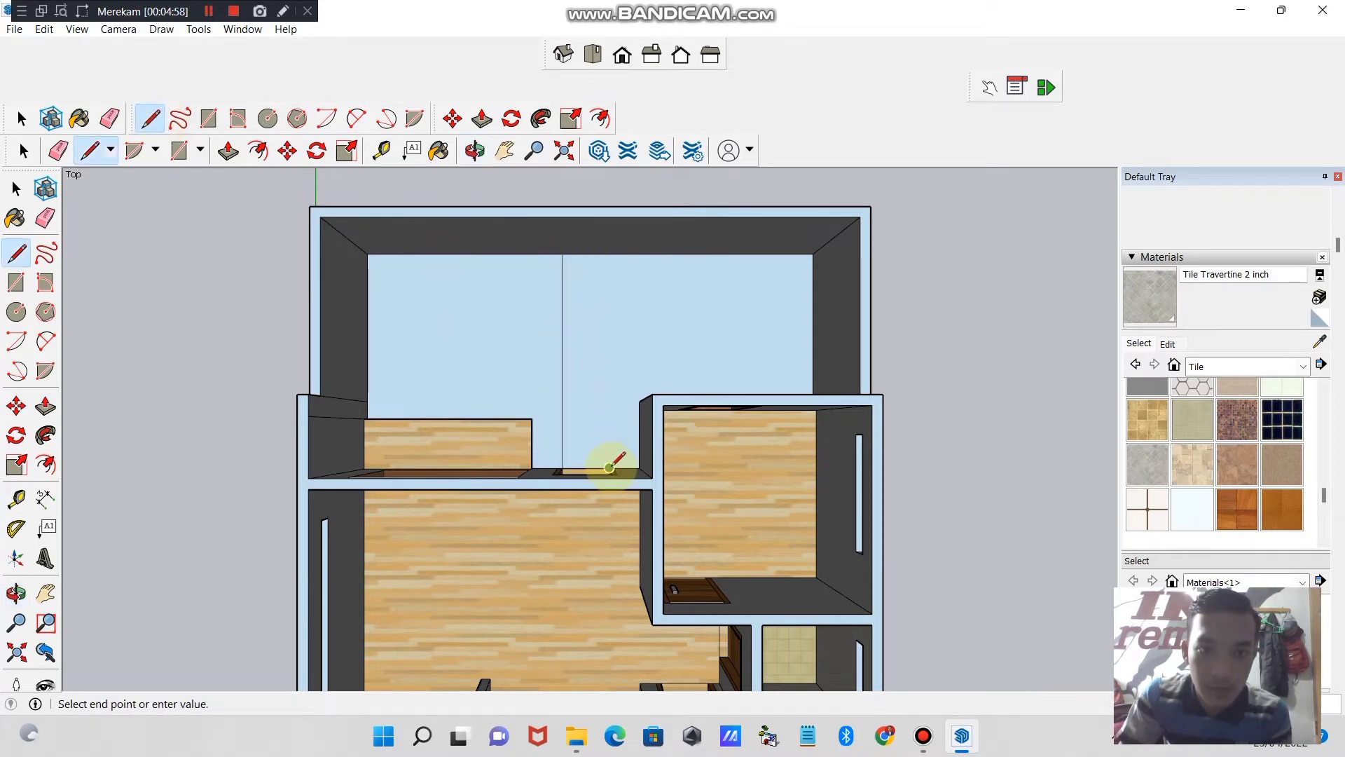
{"action": "left_click", "coordinate": [608, 251]}
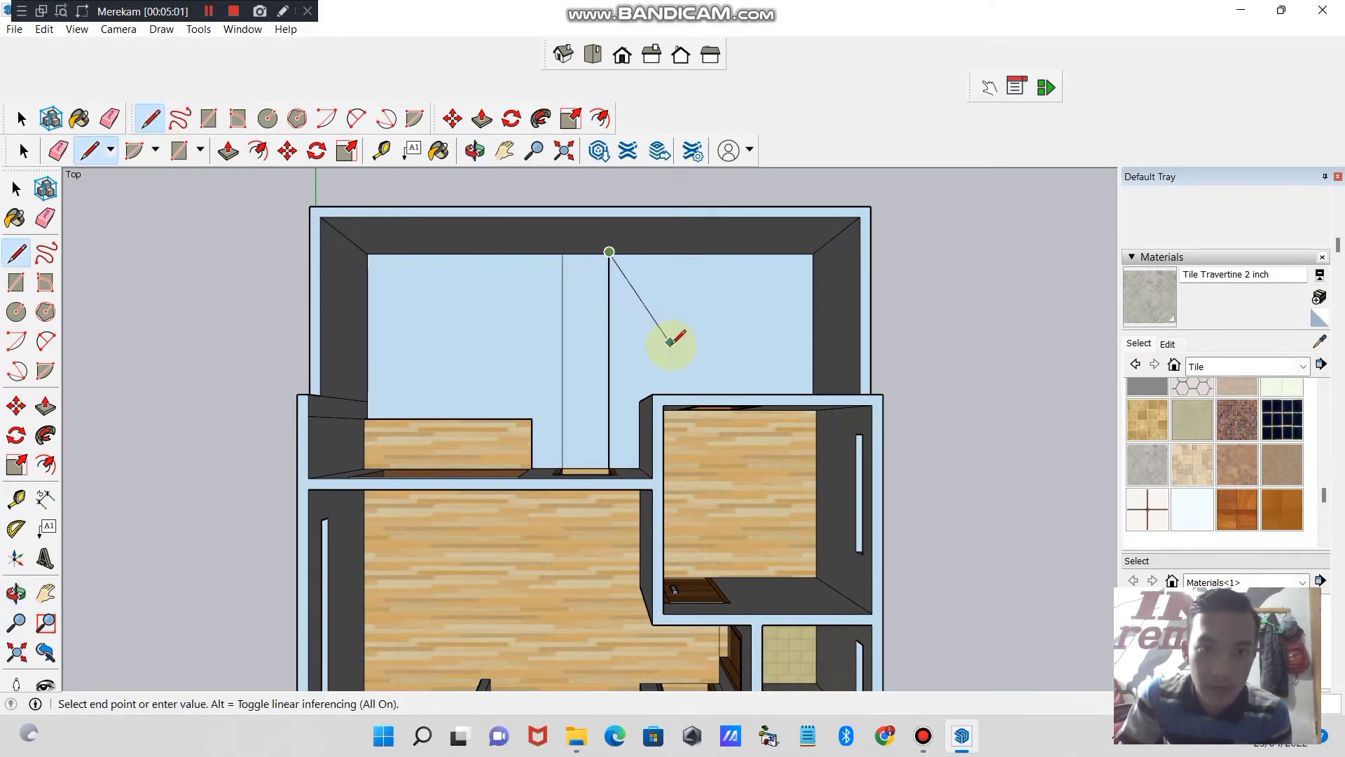
{"action": "key", "text": "ctrl+z"}
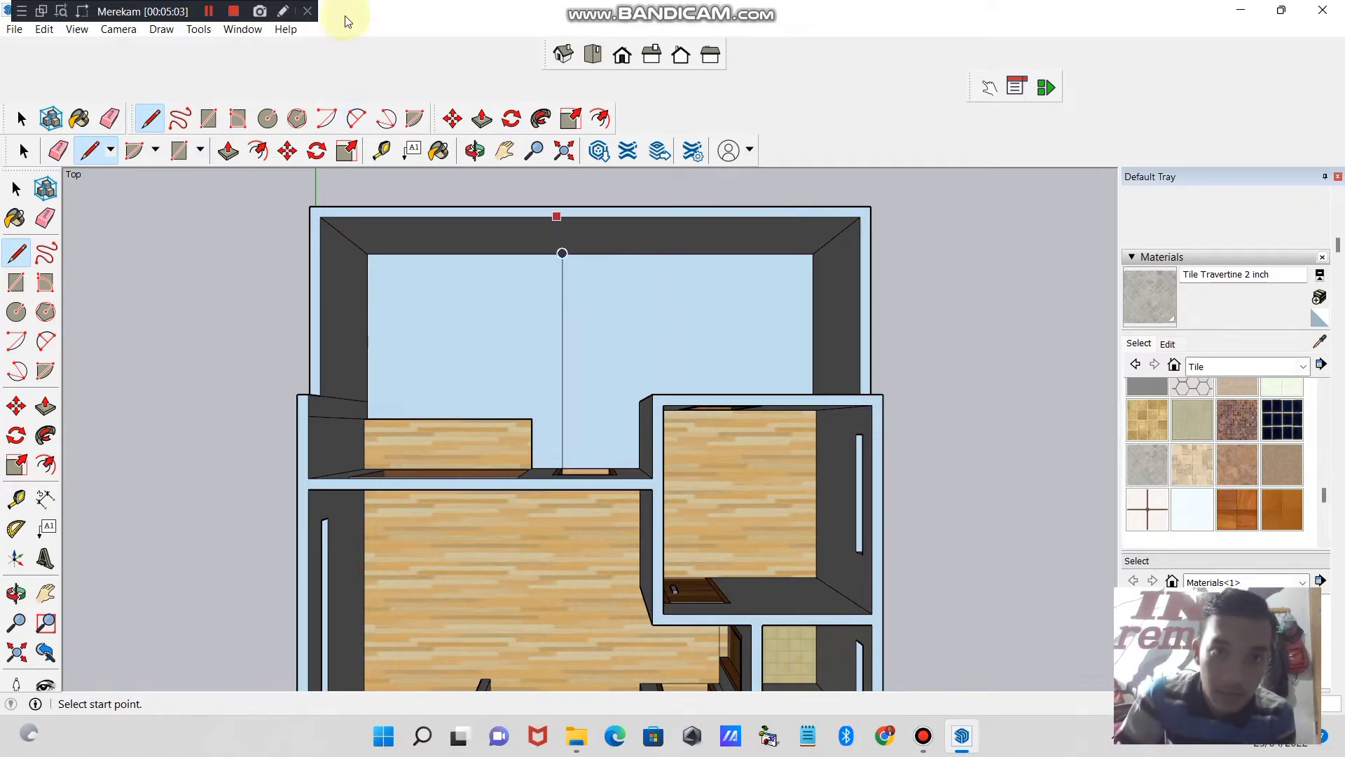
- View the divided rear yard floor and rear door from behind the house
{"action": "left_click", "coordinate": [571, 54]}
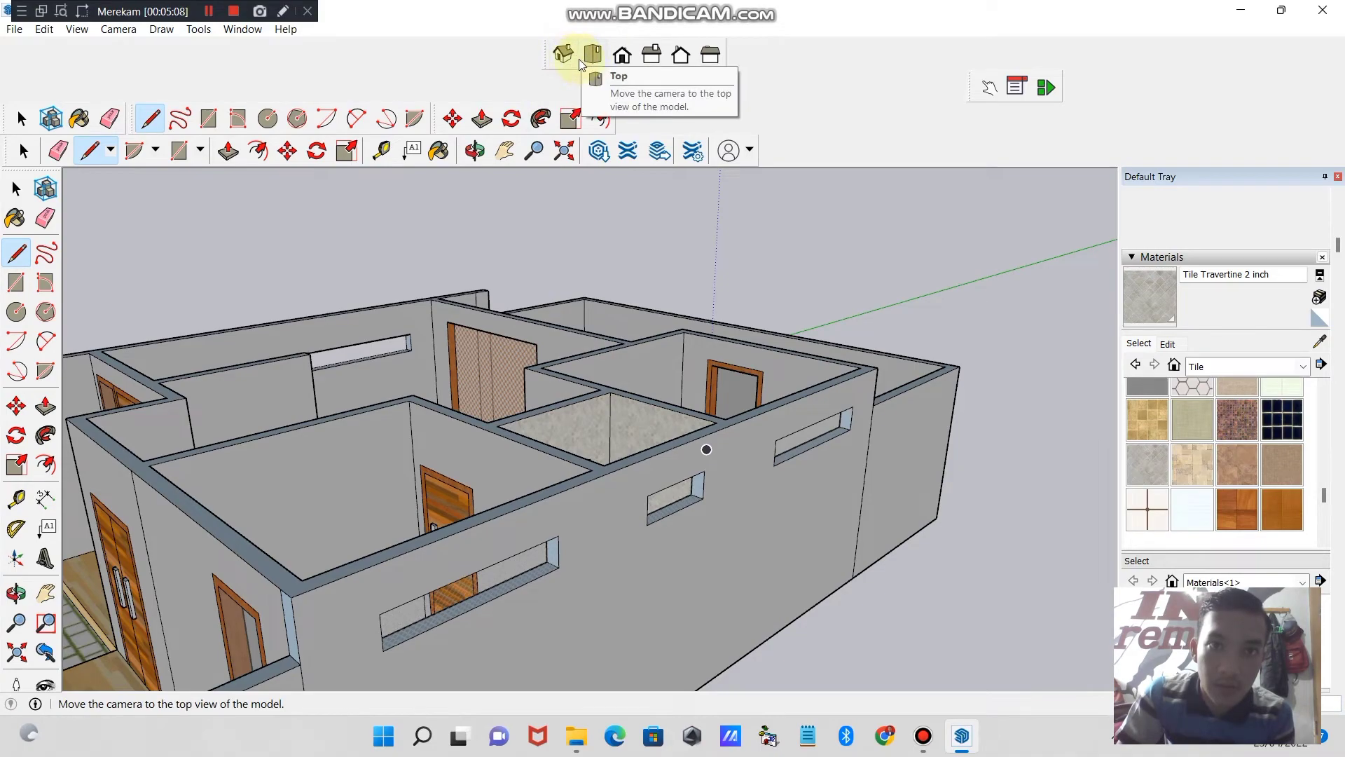
{"action": "left_click", "coordinate": [475, 151]}
{"action": "mouse_move", "coordinate": [666, 339]}
{"action": "left_mouse_down"}
{"action": "mouse_move", "coordinate": [370, 471]}
{"action": "mouse_move", "coordinate": [556, 420]}
{"action": "mouse_move", "coordinate": [684, 547]}
{"action": "mouse_move", "coordinate": [681, 650]}
{"action": "mouse_move", "coordinate": [798, 678]}
{"action": "mouse_move", "coordinate": [838, 648]}
{"action": "mouse_move", "coordinate": [729, 591]}
{"action": "mouse_move", "coordinate": [479, 635]}
{"action": "mouse_move", "coordinate": [313, 637]}
{"action": "mouse_move", "coordinate": [297, 610]}
{"action": "mouse_move", "coordinate": [174, 592]}
{"action": "mouse_move", "coordinate": [258, 590]}
{"action": "mouse_move", "coordinate": [263, 434]}
{"action": "left_mouse_up"}
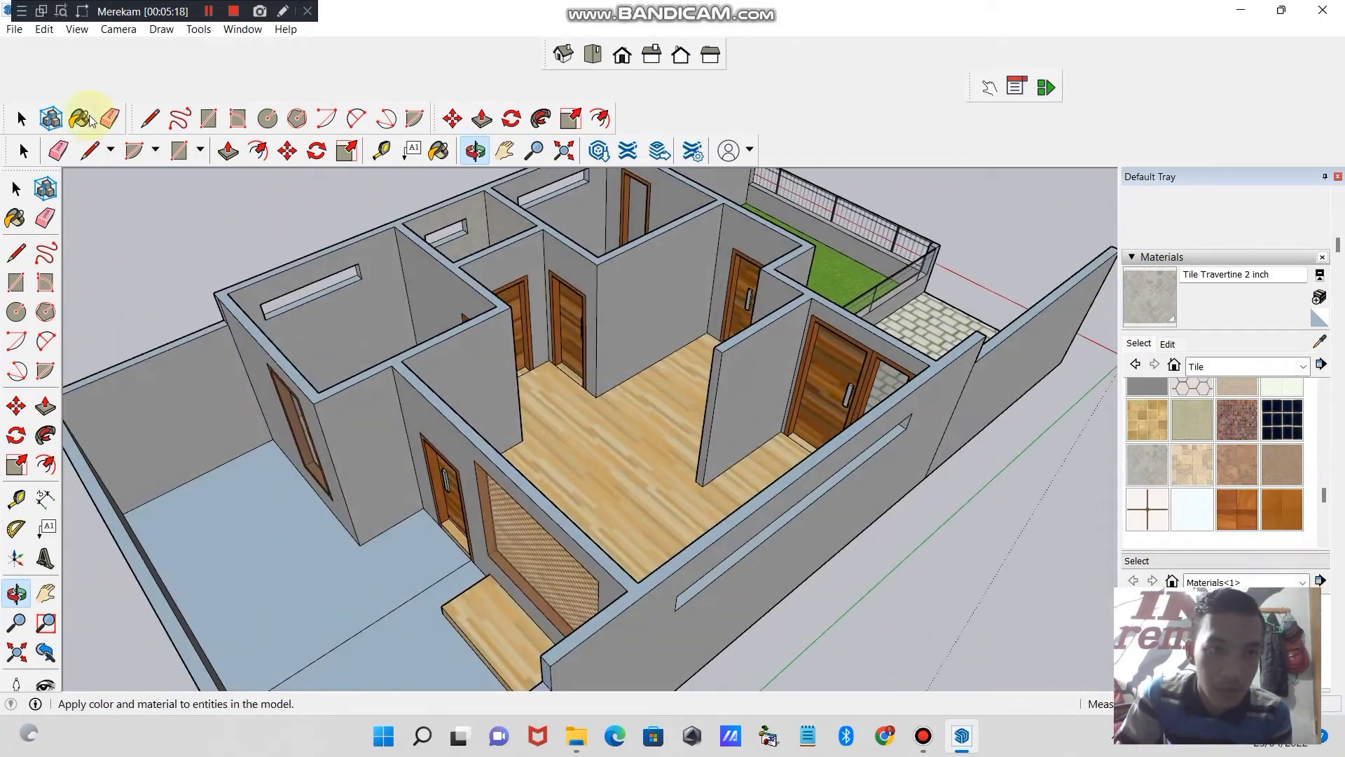
- Draw a second line across the rear yard floor from the other edge of the rear door threshold to the back wall
{"action": "left_click", "coordinate": [149, 118]}
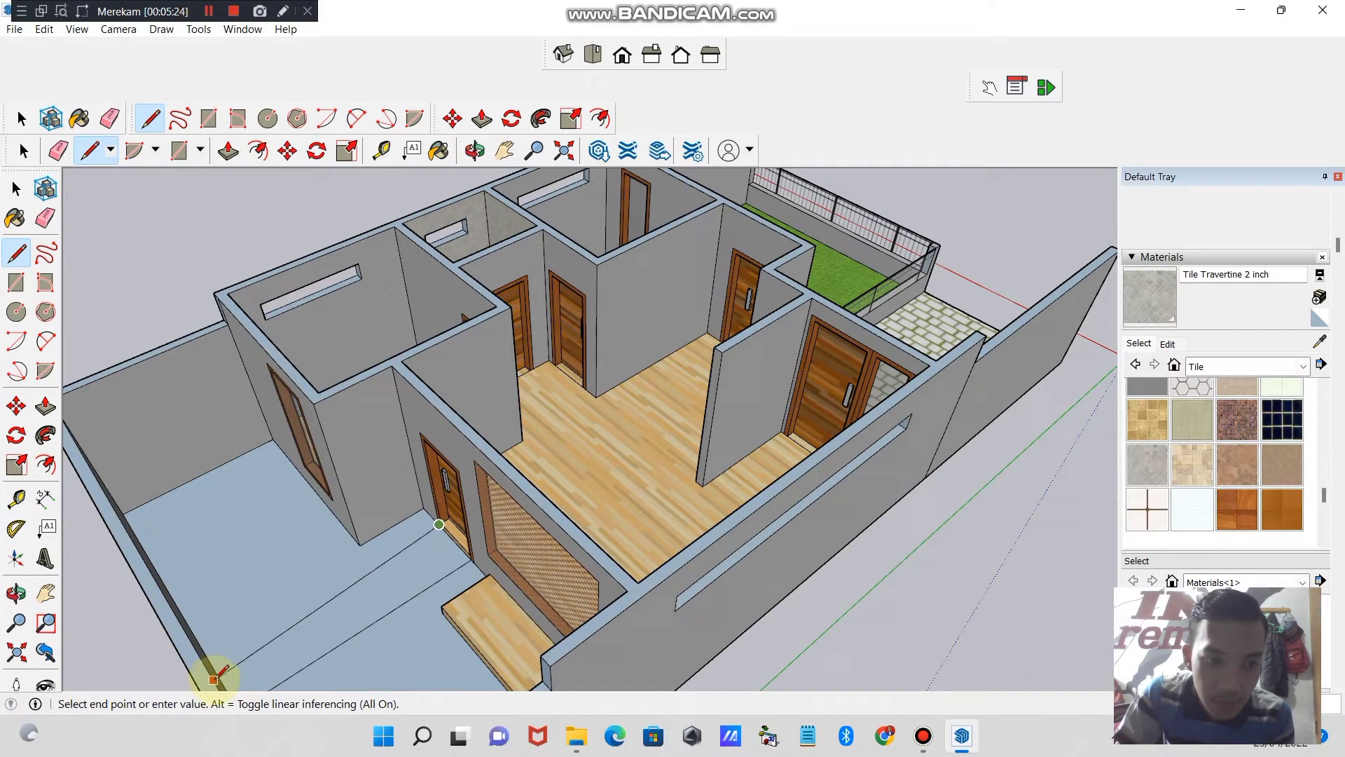
{"action": "left_click", "coordinate": [211, 663]}
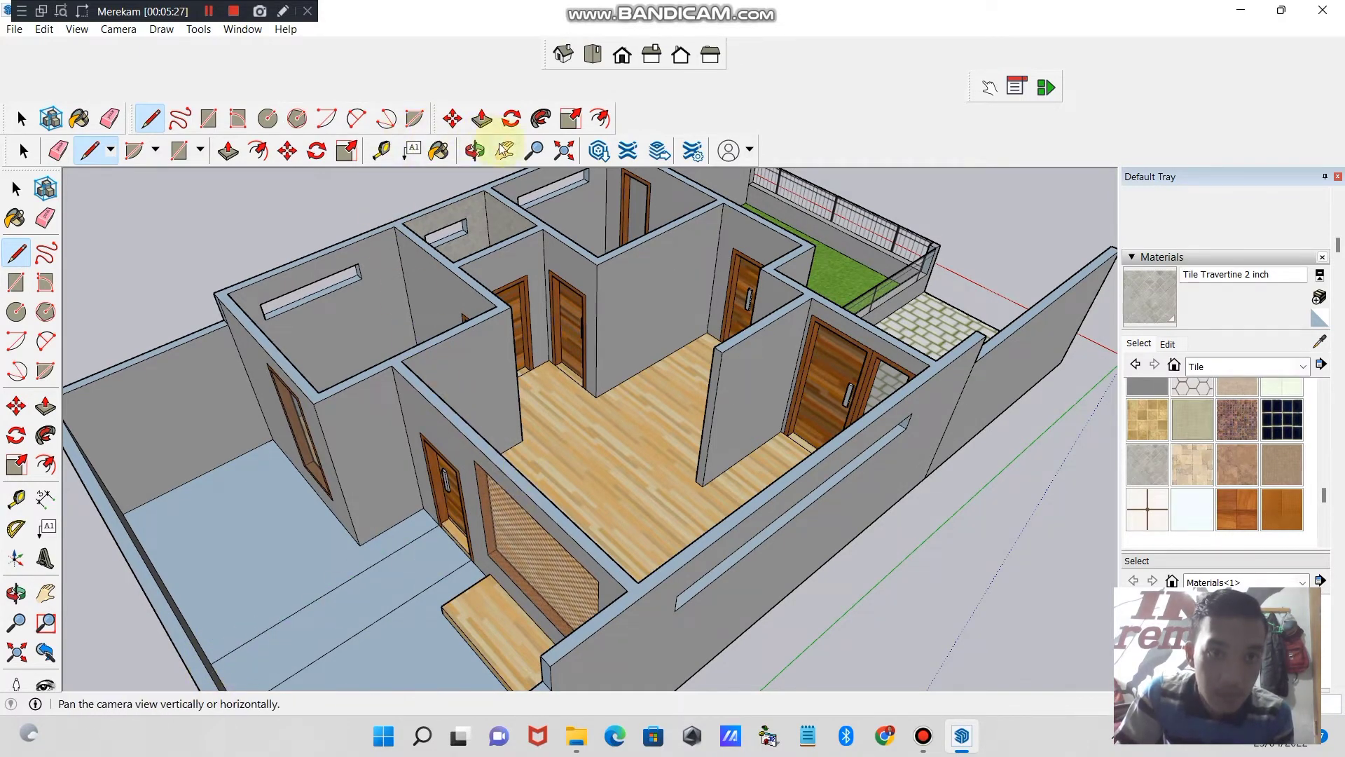
{"action": "left_click", "coordinate": [475, 154]}
{"action": "left_click_drag", "start_coordinate": [561, 294], "coordinate": [657, 411]}
{"action": "left_click_drag", "start_coordinate": [893, 551], "coordinate": [231, 285]}
- Try to change the height of the rear yard's middle floor strip with Push/Pull
{"action": "left_click", "coordinate": [225, 150]}
{"action": "left_click_drag", "start_coordinate": [248, 557], "coordinate": [250, 540]}
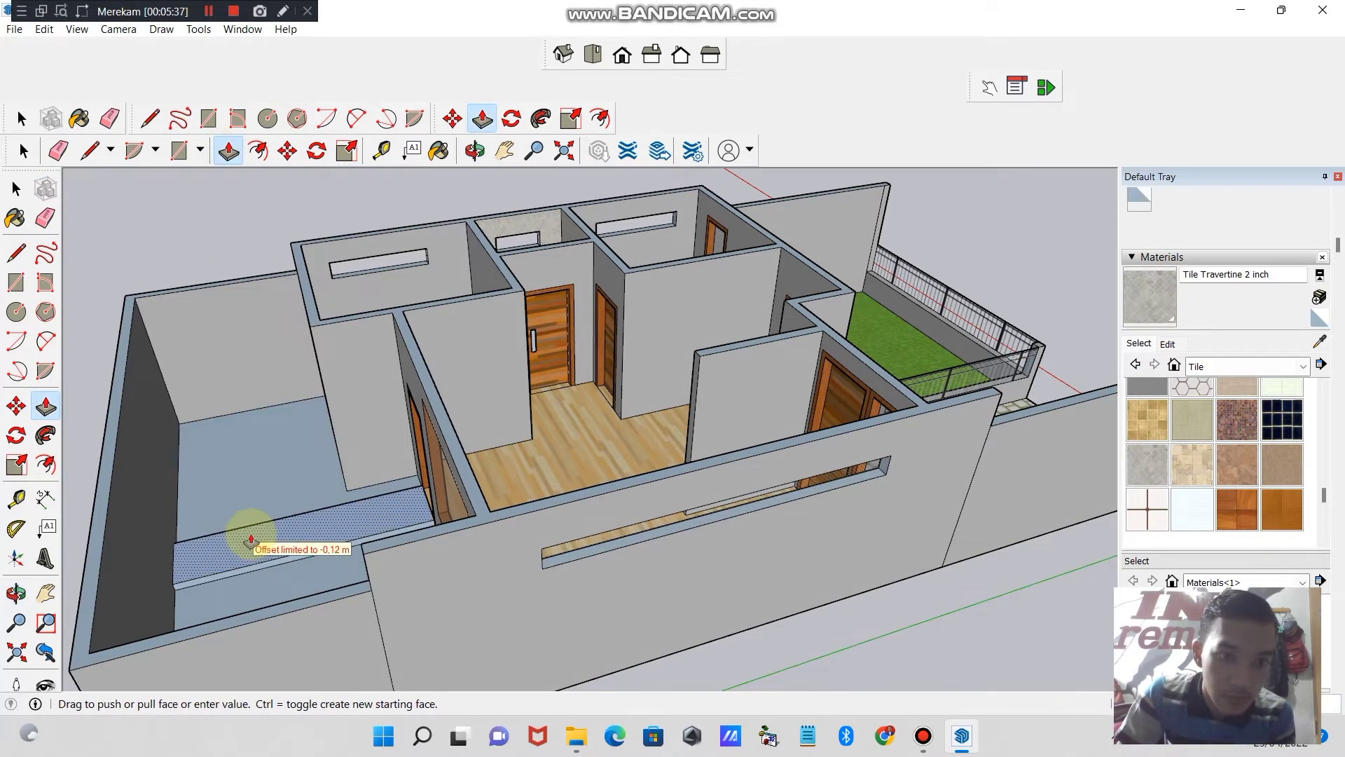
{"action": "left_click", "coordinate": [251, 540]}
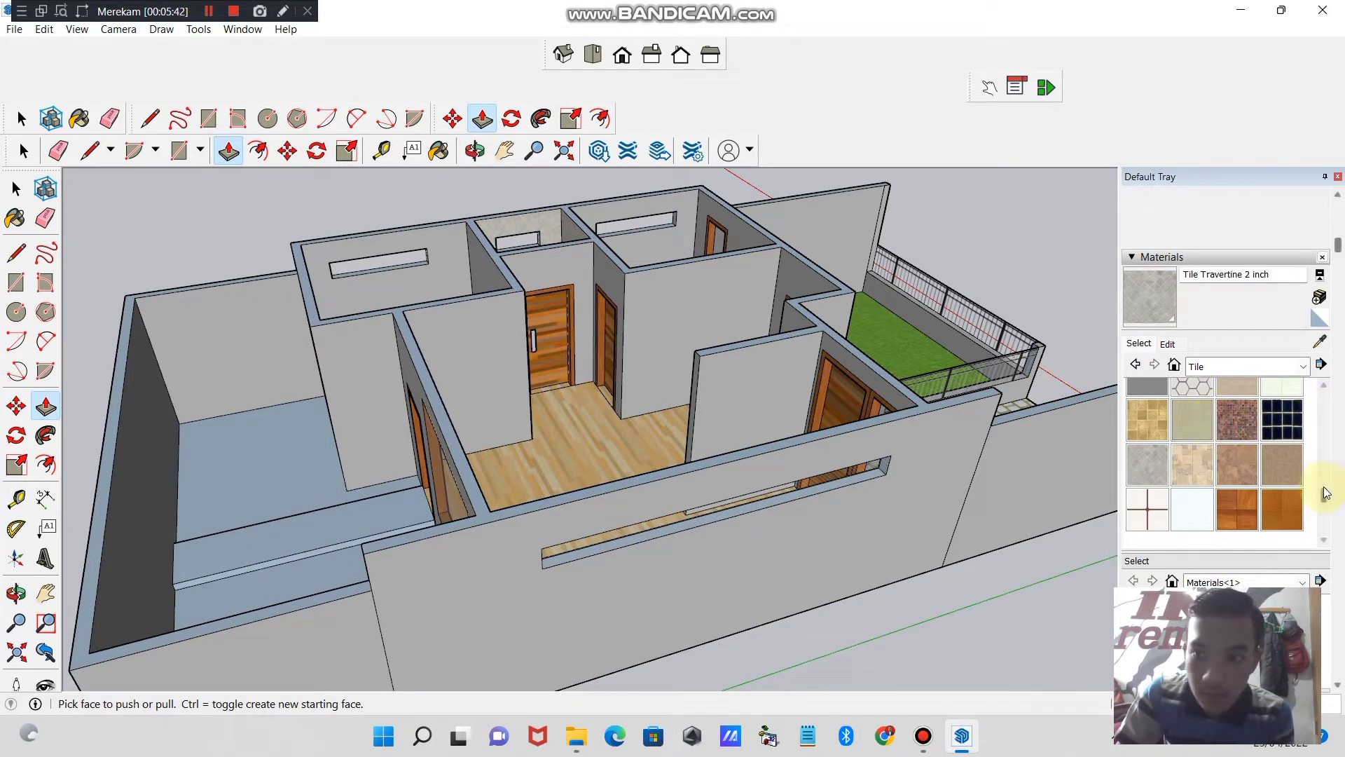
- Paint the rear yard strip in front of the door with Pavers with Grass Brick from the landscaping materials
{"action": "left_click_drag", "start_coordinate": [1324, 491], "coordinate": [1324, 411]}
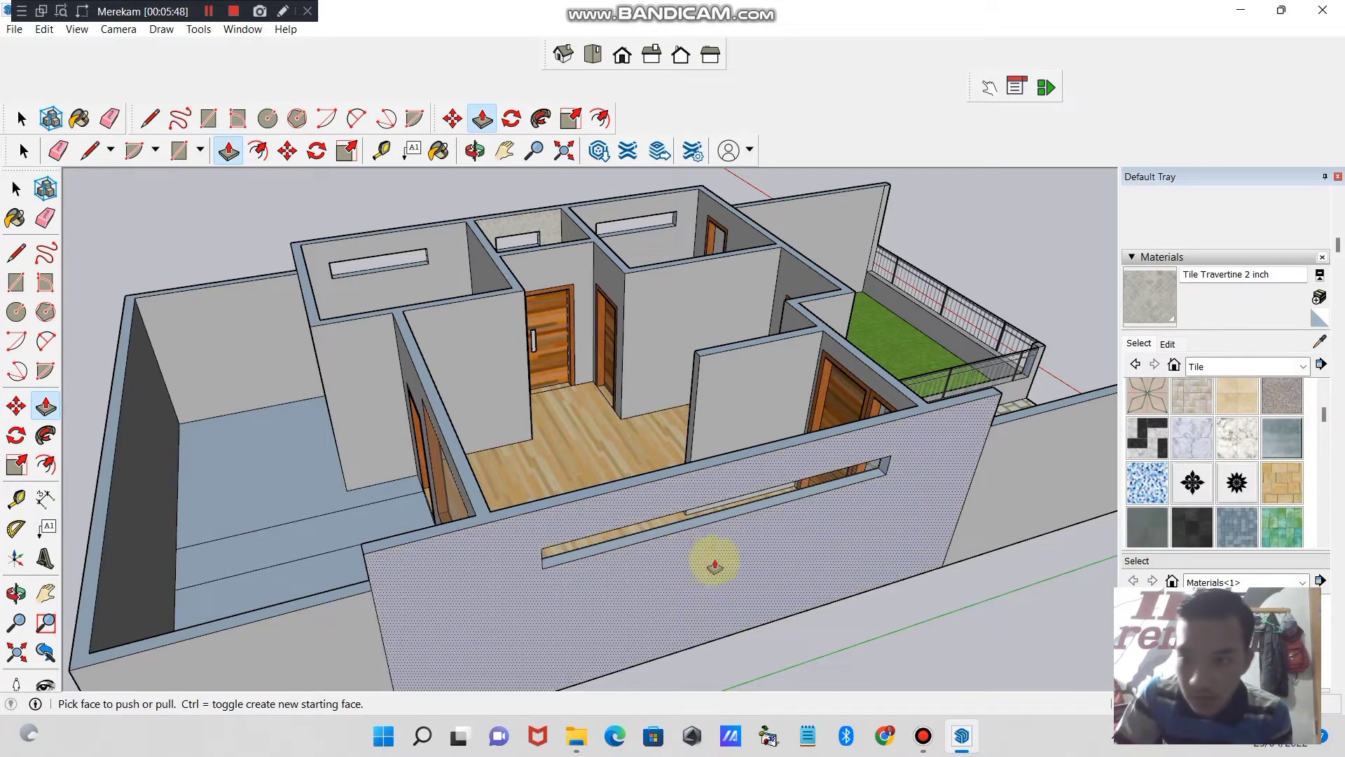
{"action": "scroll", "coordinate": [1308, 413], "scroll_direction": "up", "scroll_amount": 1}
{"action": "left_click", "coordinate": [1303, 366]}
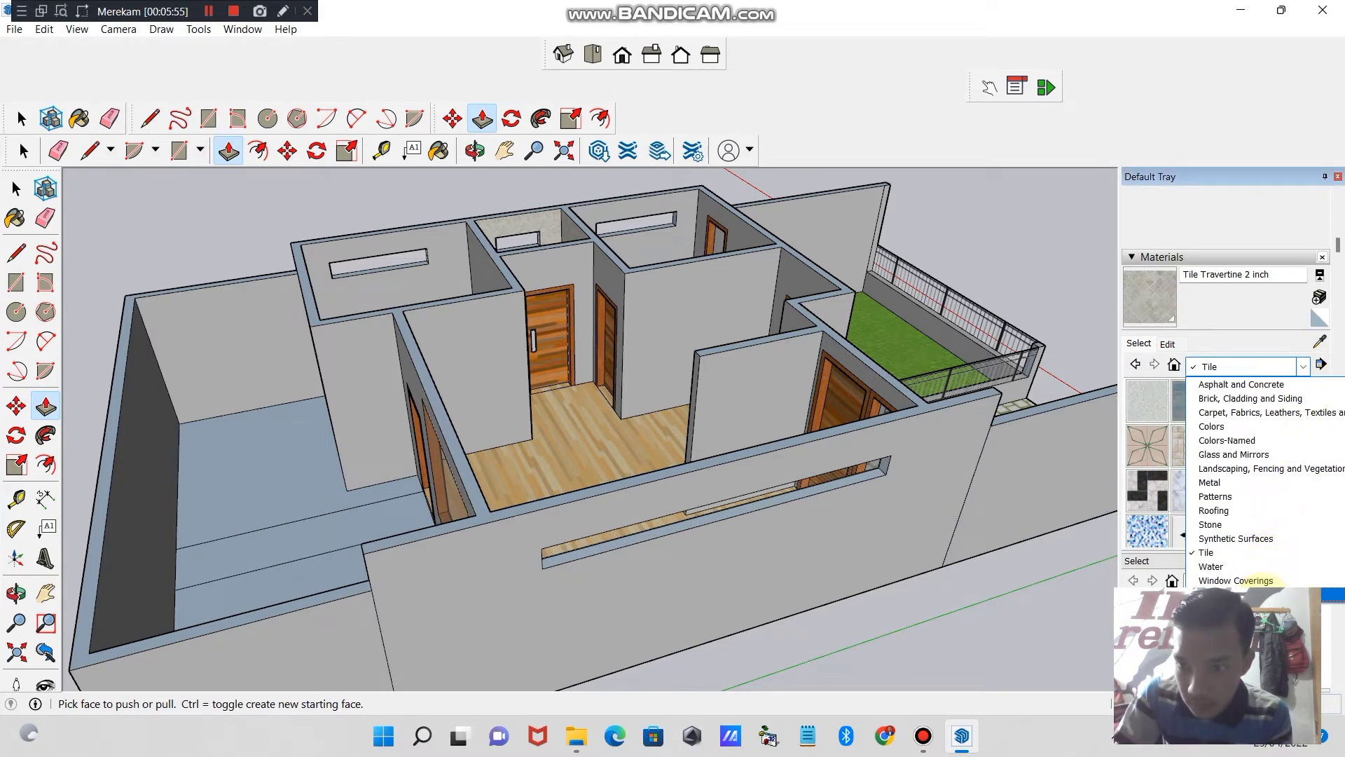
{"action": "left_click", "coordinate": [1250, 594]}
{"action": "left_click", "coordinate": [1303, 367]}
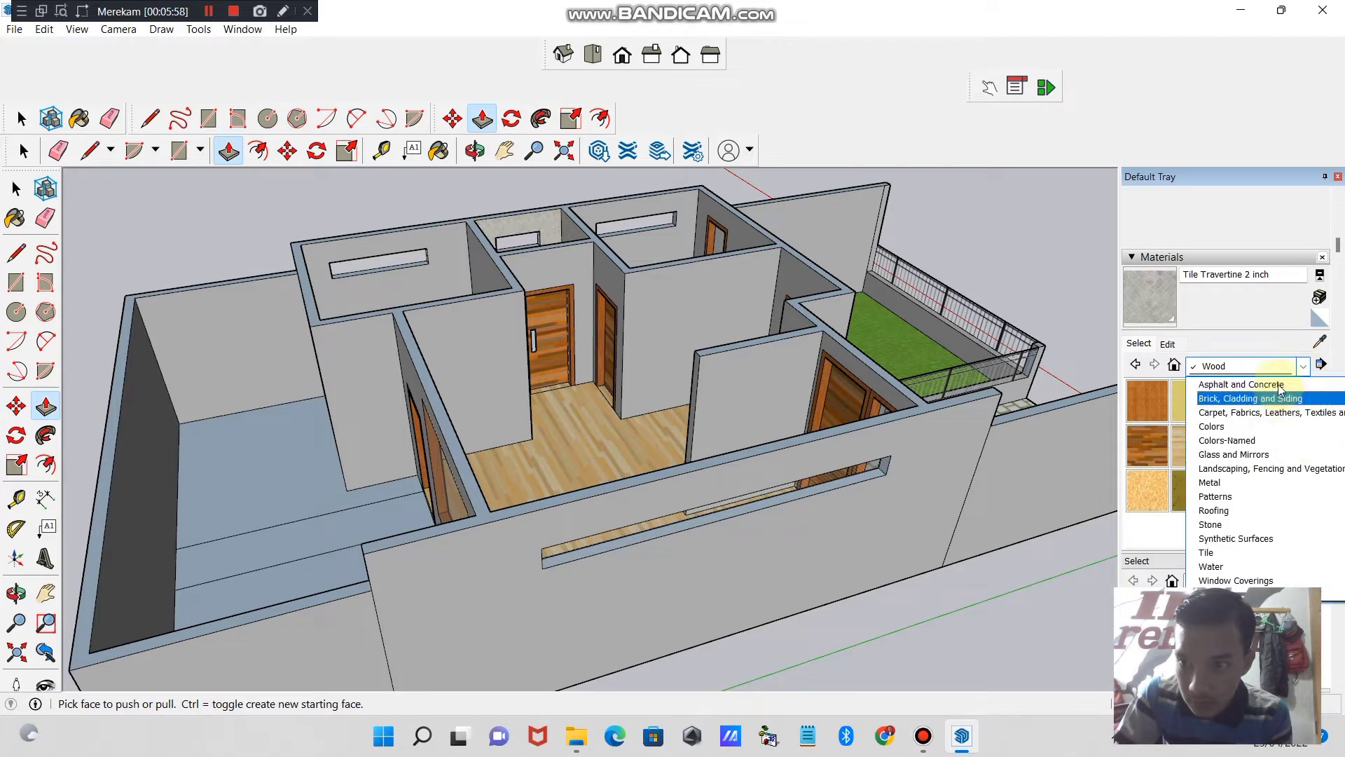
{"action": "left_click", "coordinate": [1243, 499]}
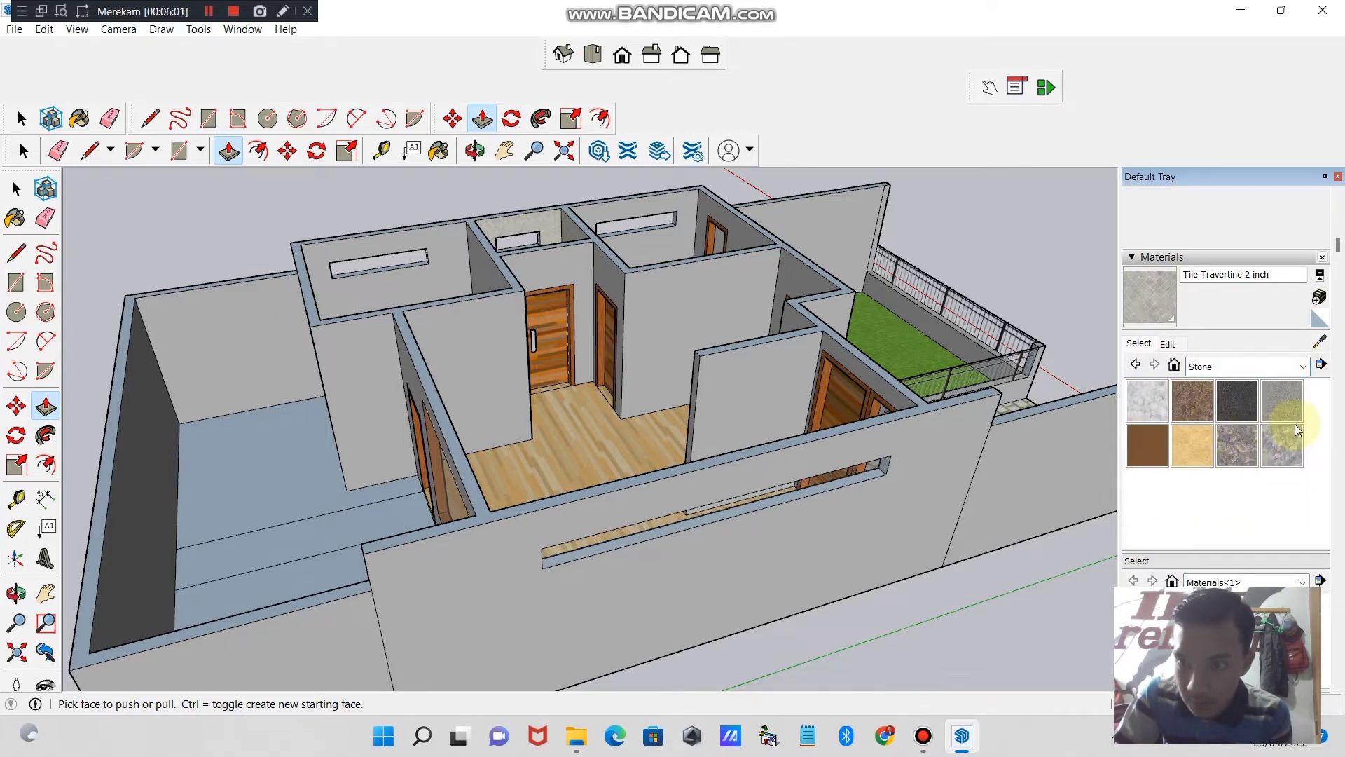
{"action": "left_click", "coordinate": [1302, 367]}
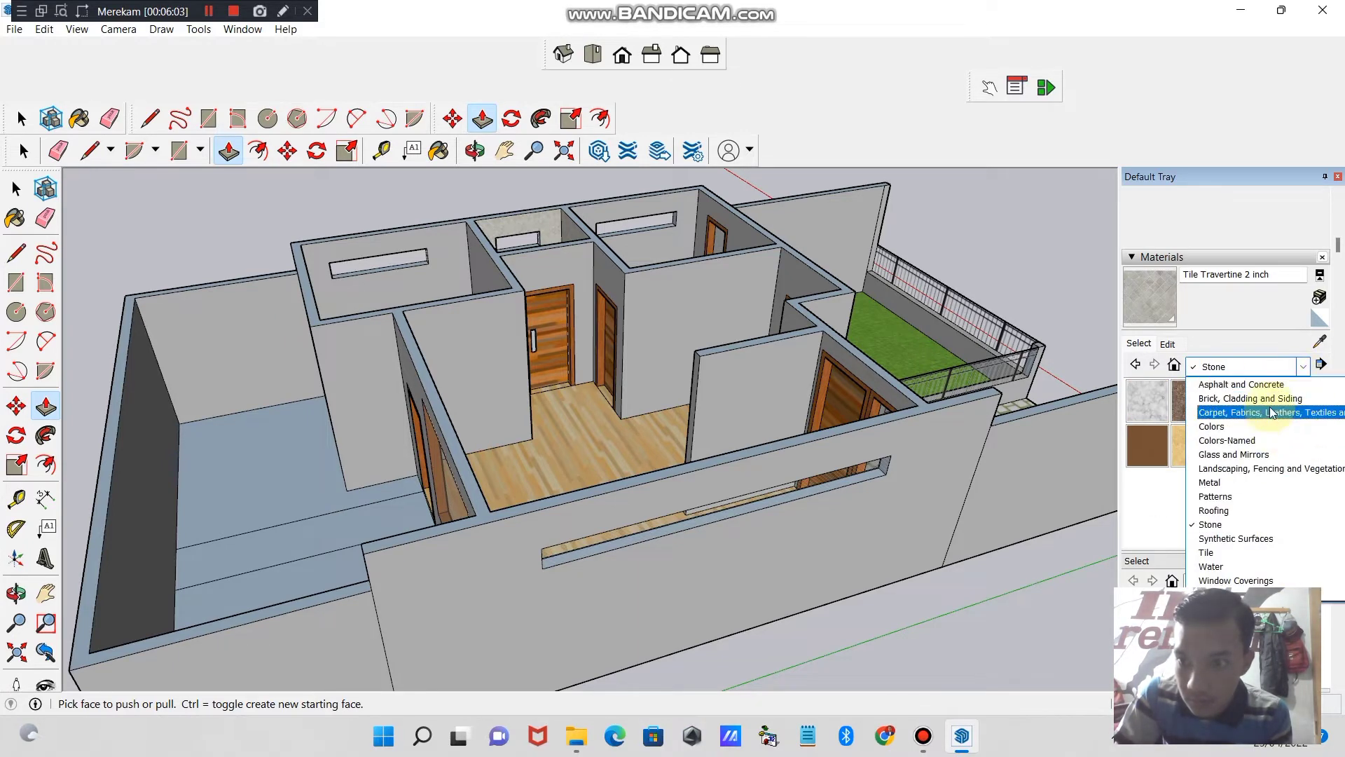
{"action": "left_click", "coordinate": [1271, 468]}
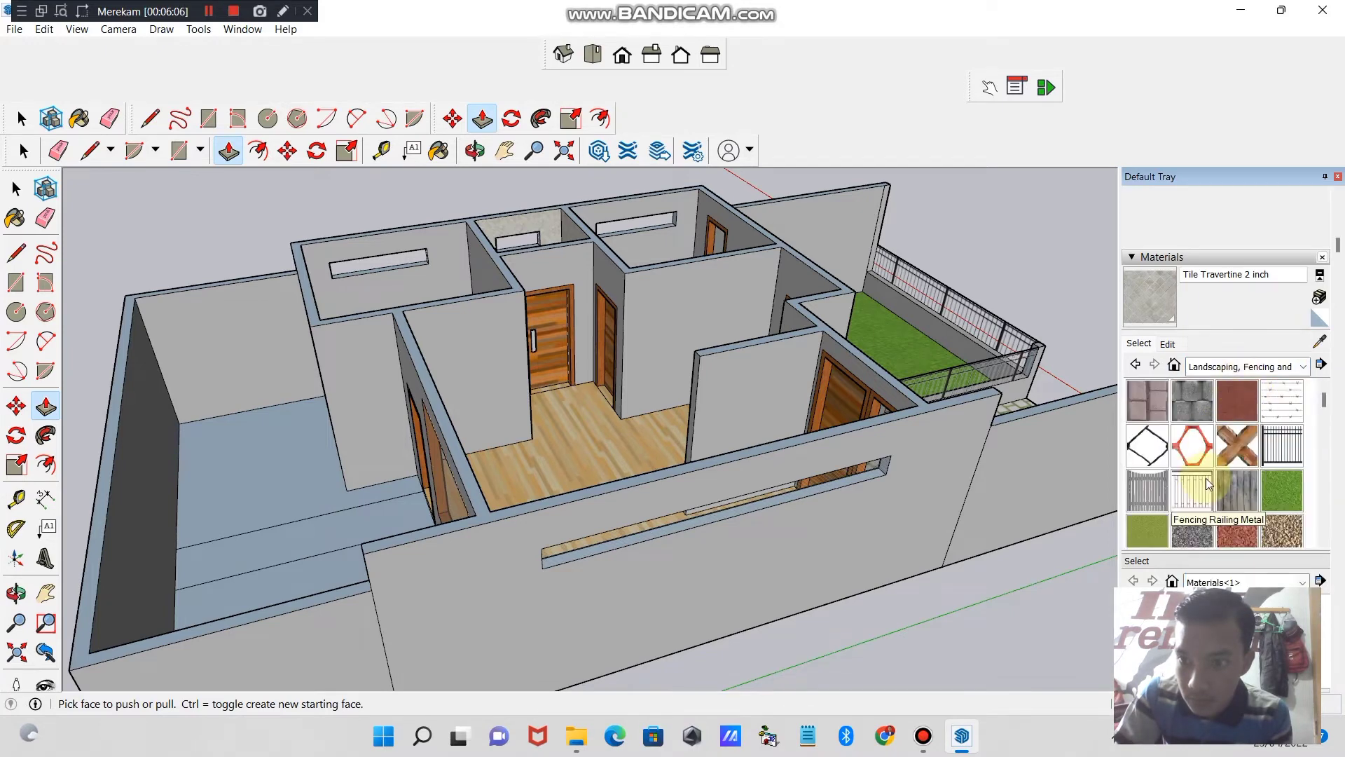
{"action": "left_click_drag", "start_coordinate": [1322, 409], "coordinate": [1324, 460]}
{"action": "left_click", "coordinate": [1193, 465]}
{"action": "left_click", "coordinate": [270, 534]}
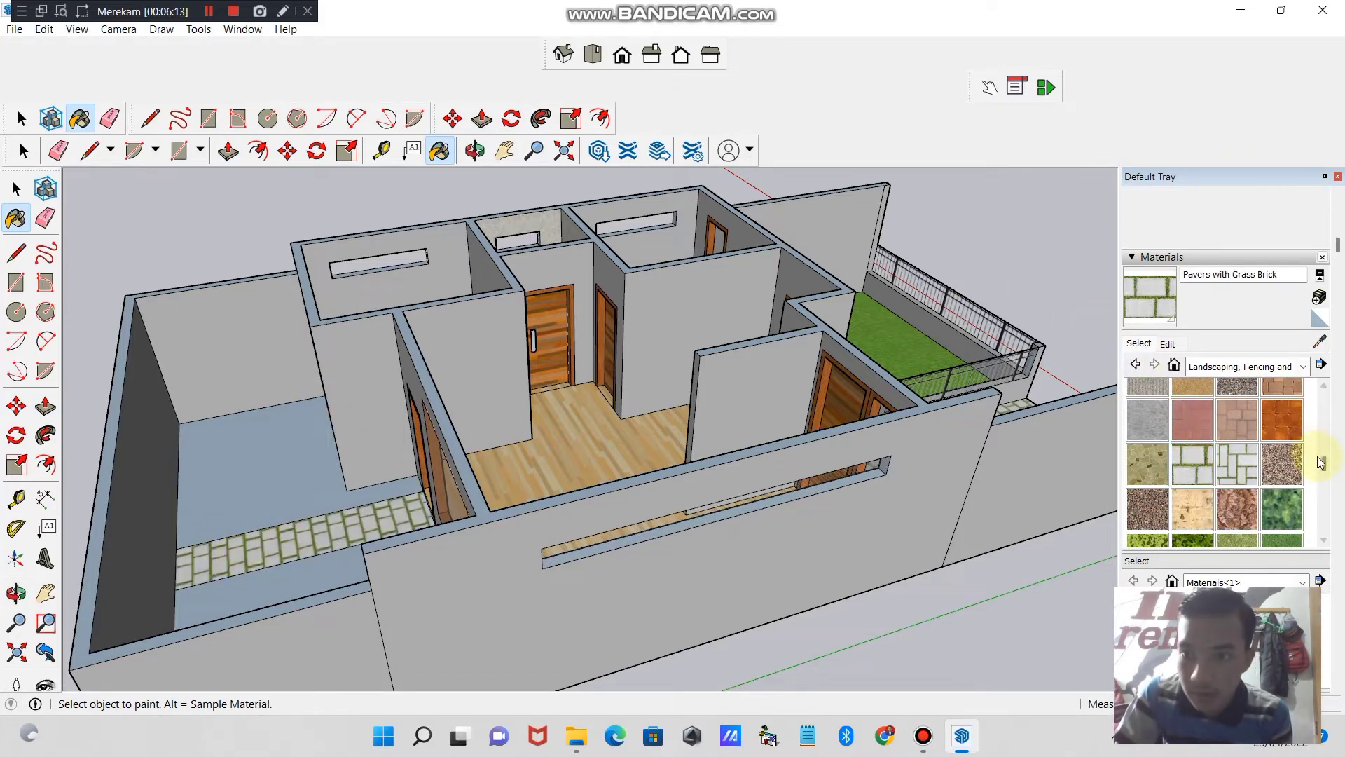
- Paint the rear yard floor section beside the wooden terrace with Grass Dark Green
{"action": "mouse_move", "coordinate": [1322, 467]}
{"action": "left_mouse_down"}
{"action": "mouse_move", "coordinate": [1324, 484]}
{"action": "mouse_move", "coordinate": [1333, 448]}
{"action": "mouse_move", "coordinate": [1323, 464]}
{"action": "left_mouse_up"}
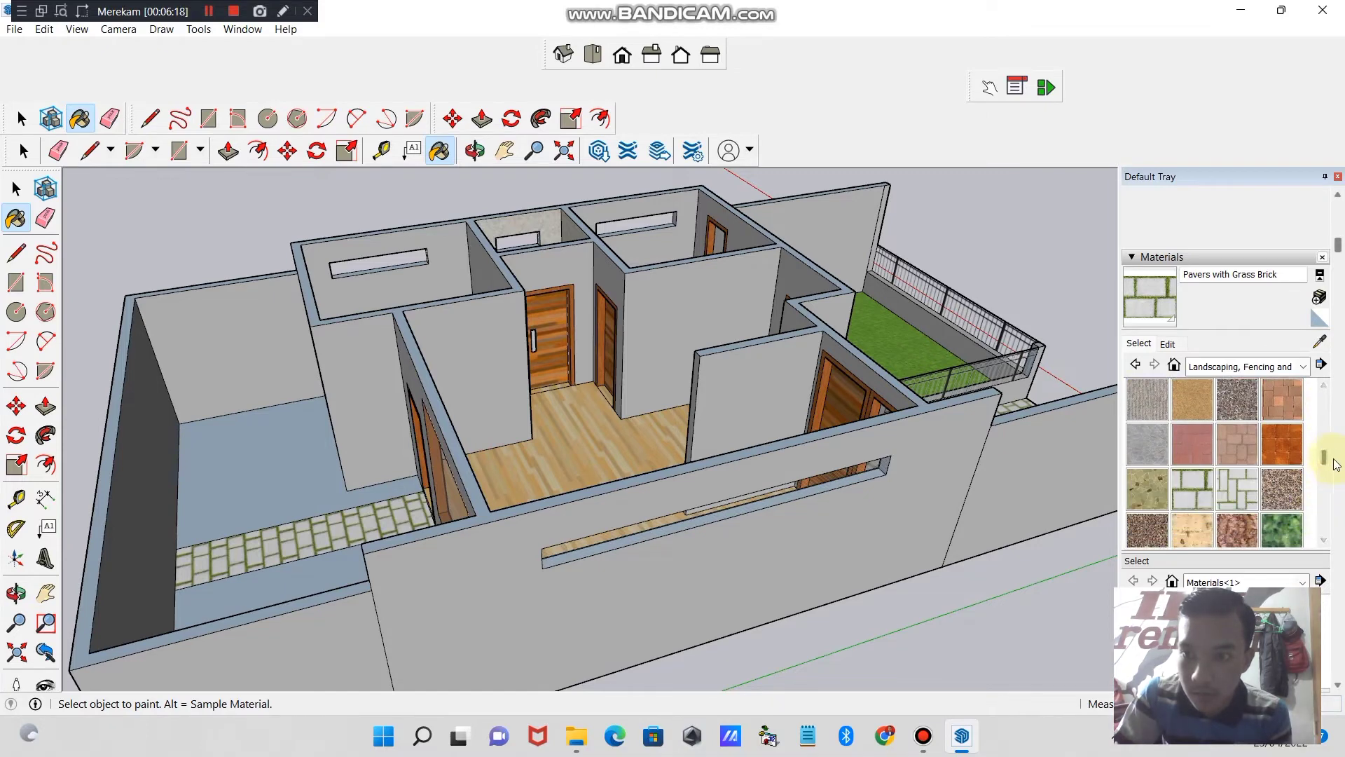
{"action": "scroll", "coordinate": [1296, 462], "scroll_direction": "up", "scroll_amount": 5}
{"action": "left_click", "coordinate": [1282, 452]}
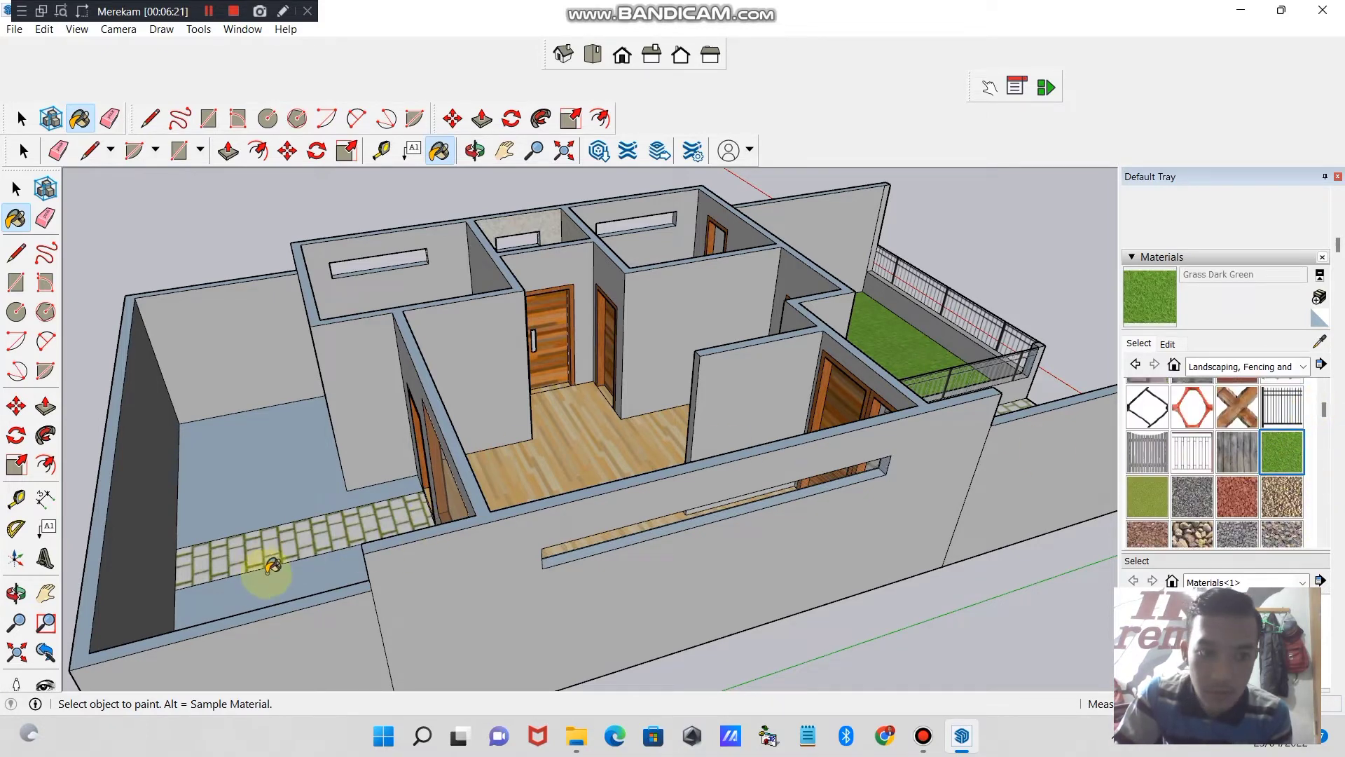
{"action": "left_click", "coordinate": [267, 576]}
- Draw a long rectangle inside the unpainted section of the rear yard floor
{"action": "left_click", "coordinate": [475, 150]}
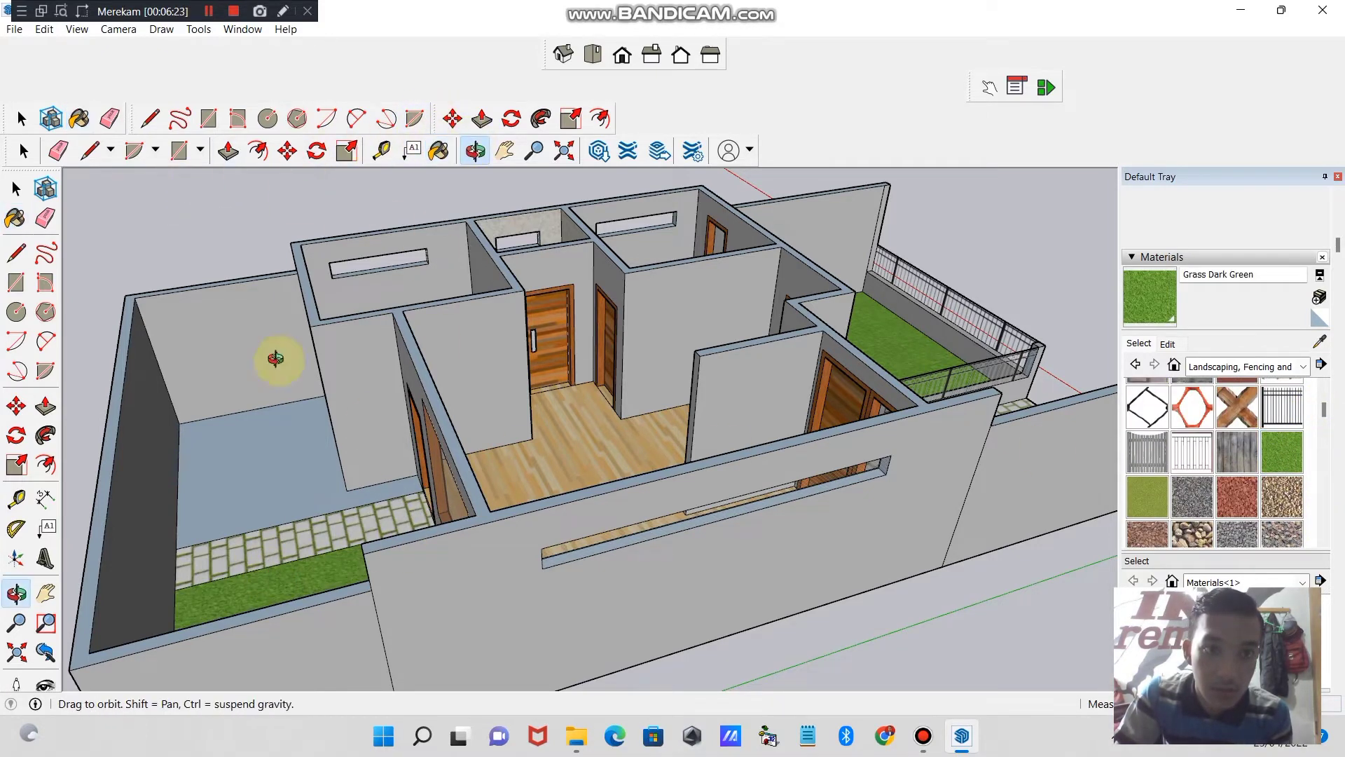
{"action": "left_click_drag", "start_coordinate": [276, 354], "coordinate": [210, 561]}
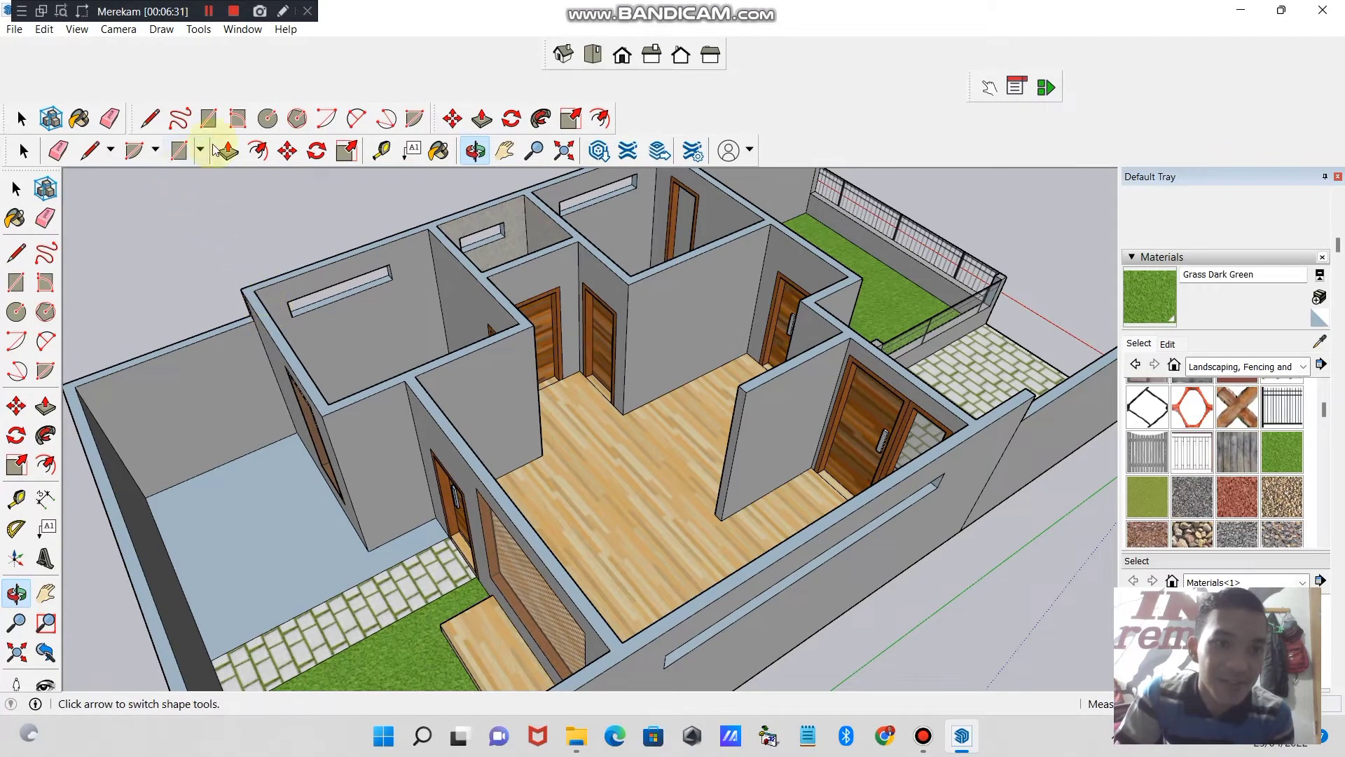
{"action": "left_click", "coordinate": [177, 151]}
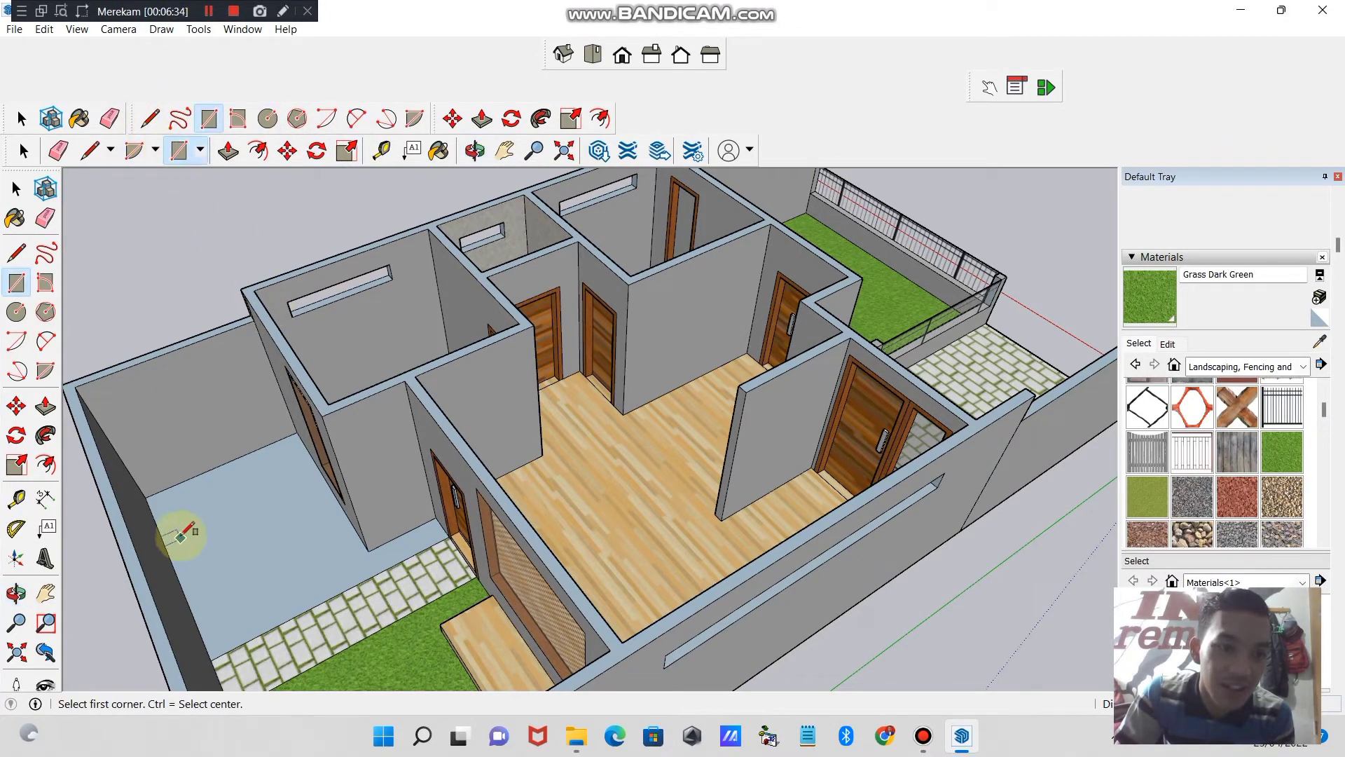
{"action": "left_click_drag", "start_coordinate": [176, 506], "coordinate": [206, 522]}
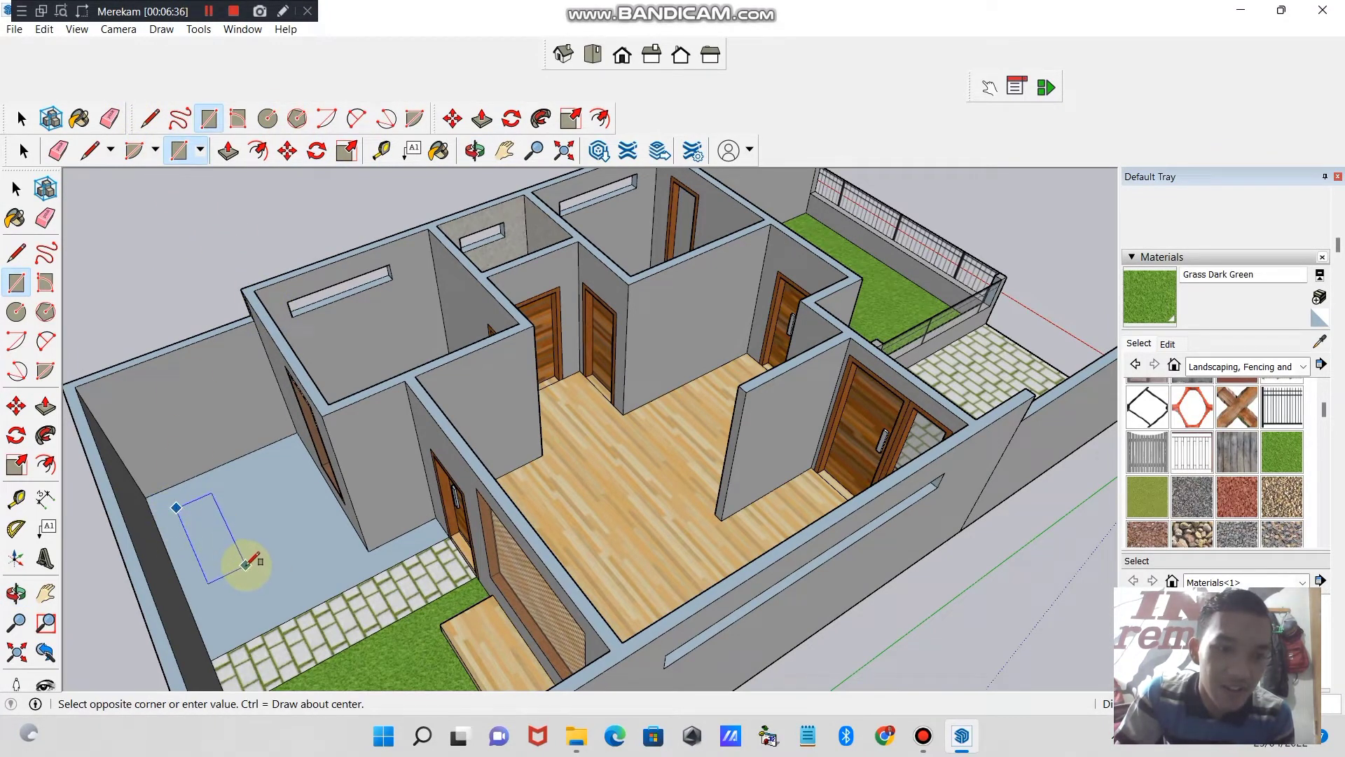
{"action": "left_click", "coordinate": [284, 586]}
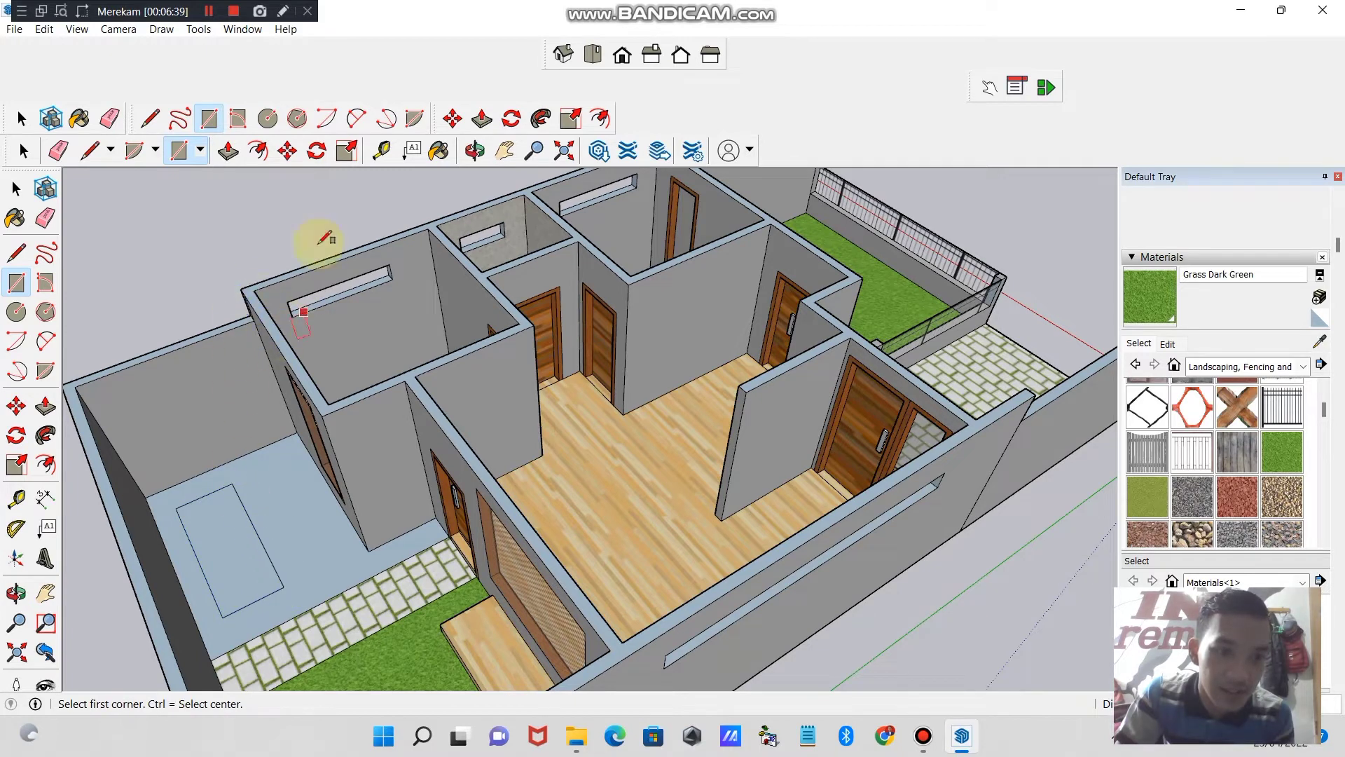
- Try recessing the rectangle with Push/Pull and repeating the offset on the surrounding yard floor, then undo the floor offset
{"action": "left_click", "coordinate": [229, 151]}
{"action": "left_click", "coordinate": [222, 523]}
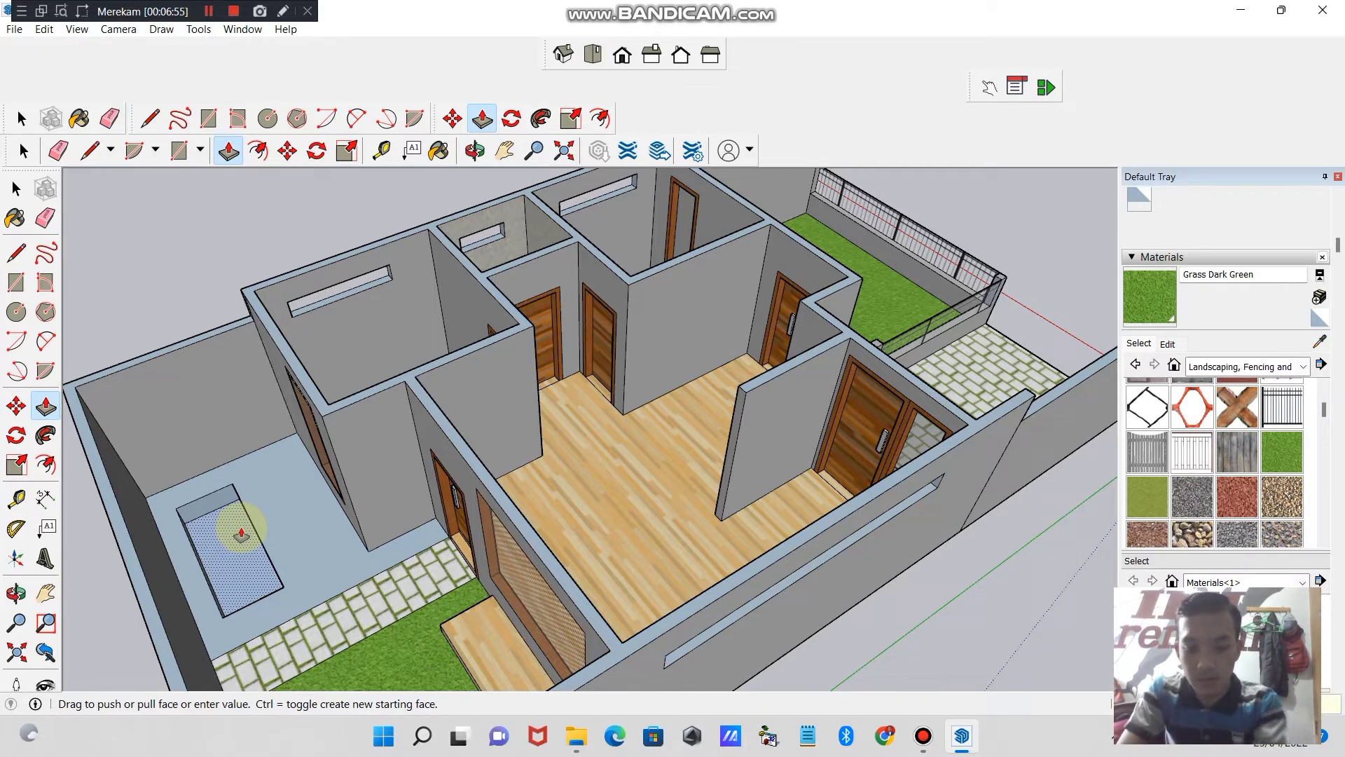
{"action": "key", "text": "Return"}
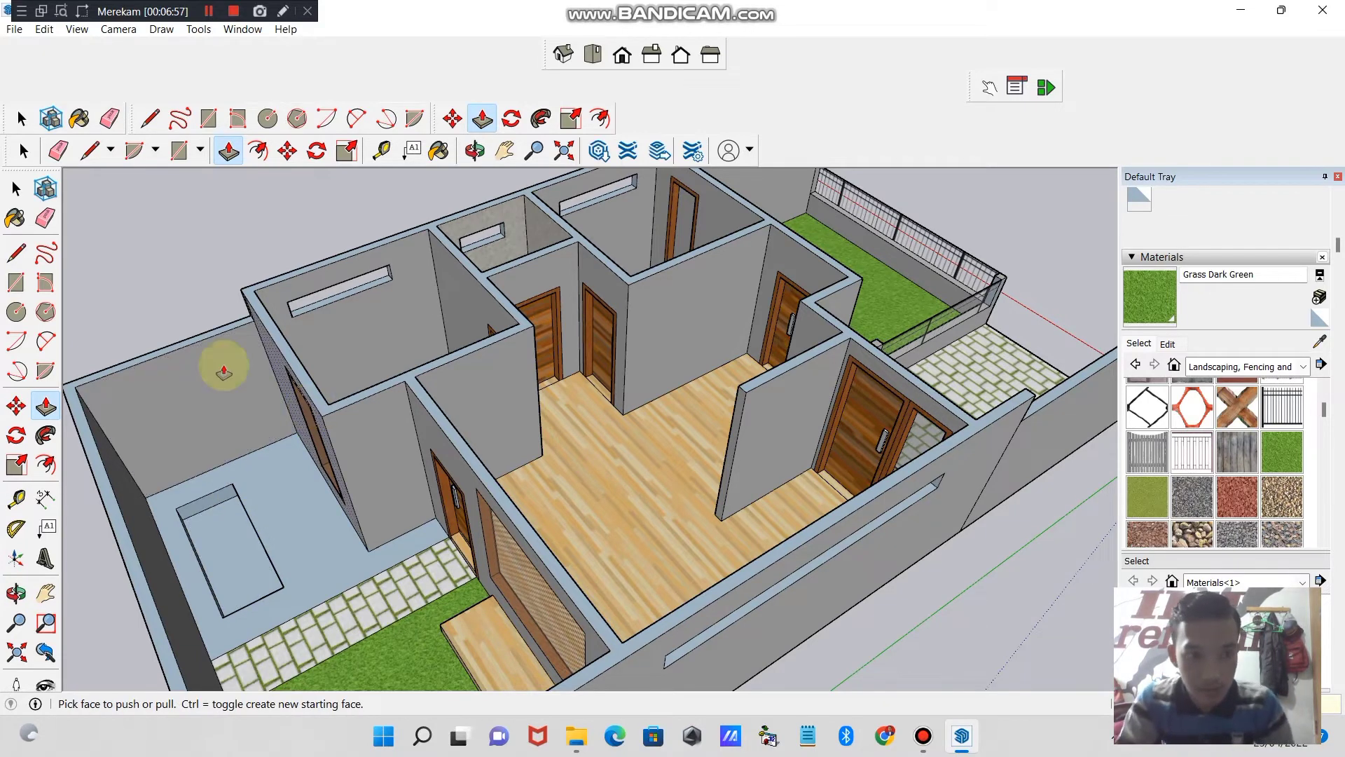
{"action": "double_click", "coordinate": [279, 449]}
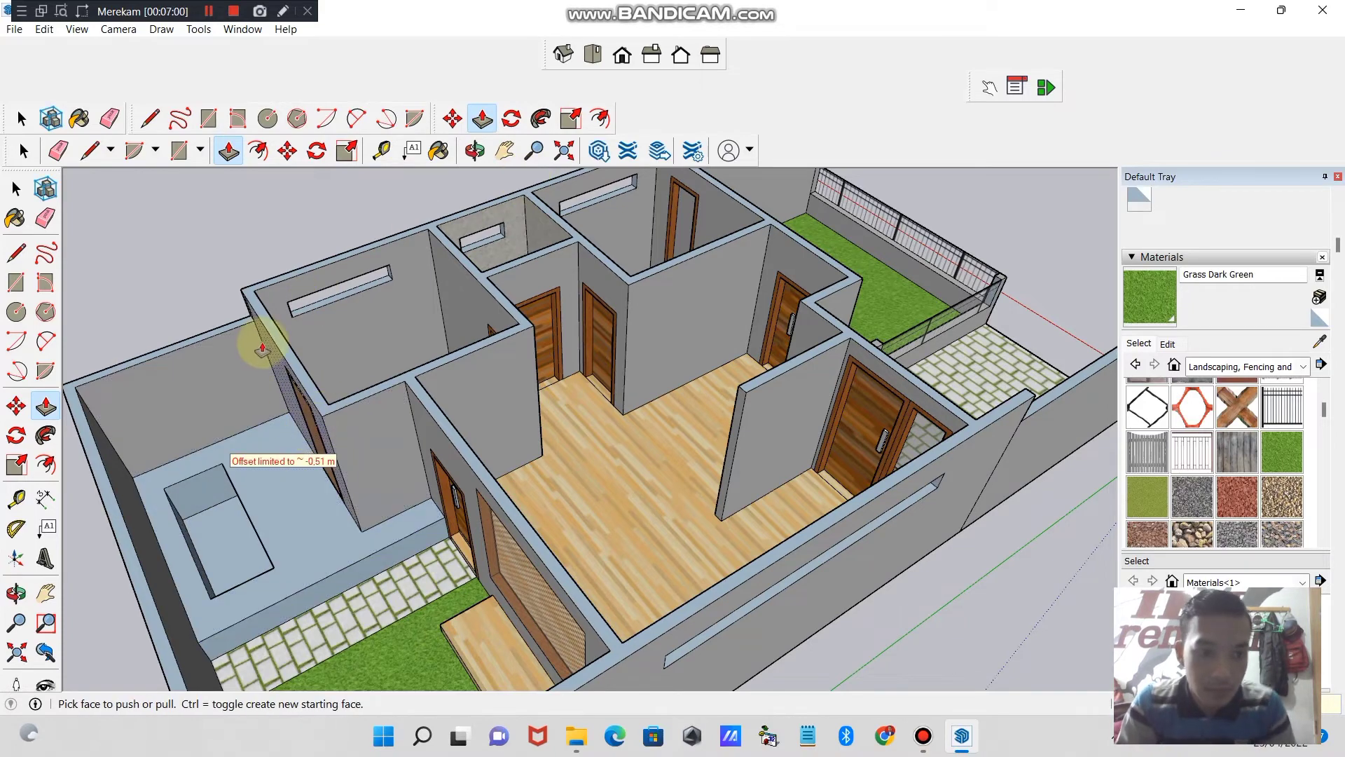
{"action": "key", "text": "ctrl+z"}
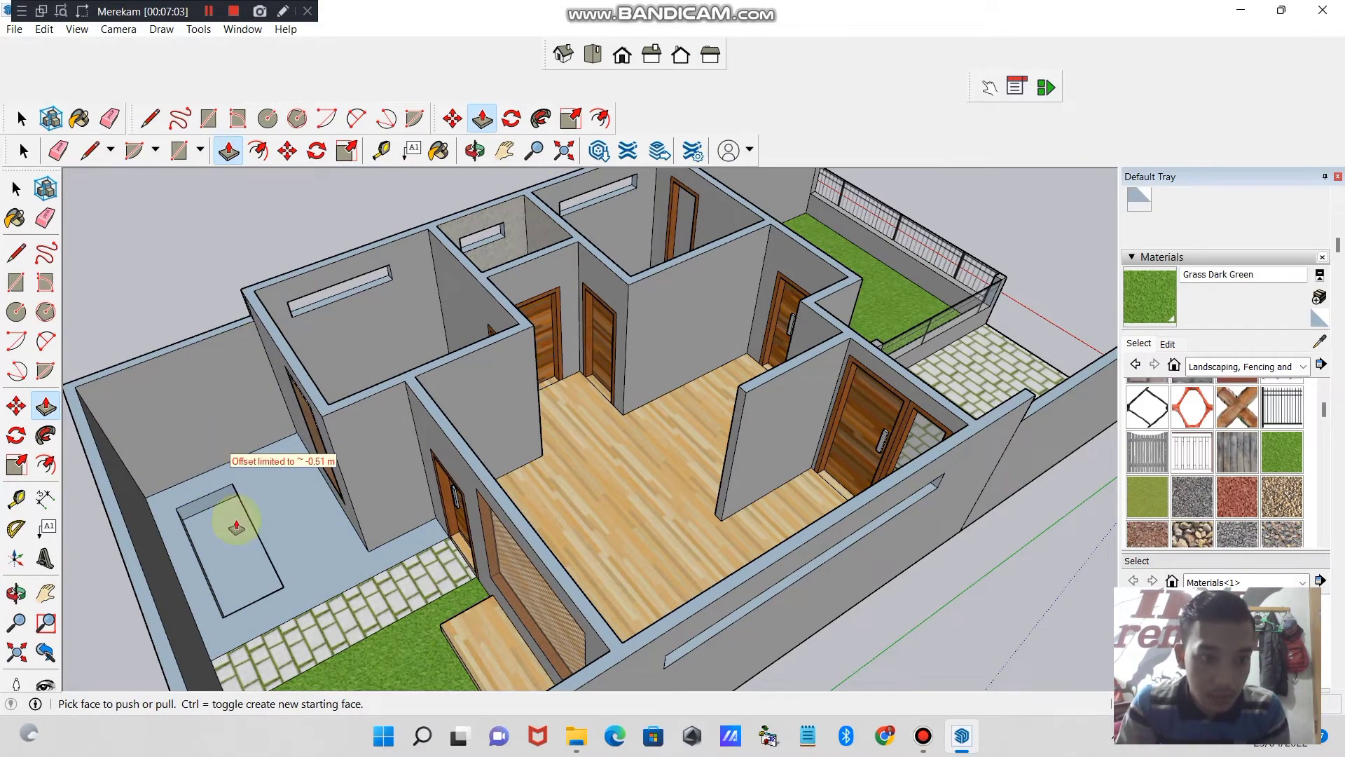
- Recess the rectangle into the rear yard floor with Push/Pull to form a sunken basin
{"action": "left_click", "coordinate": [474, 150]}
{"action": "left_click_drag", "start_coordinate": [231, 393], "coordinate": [335, 459]}
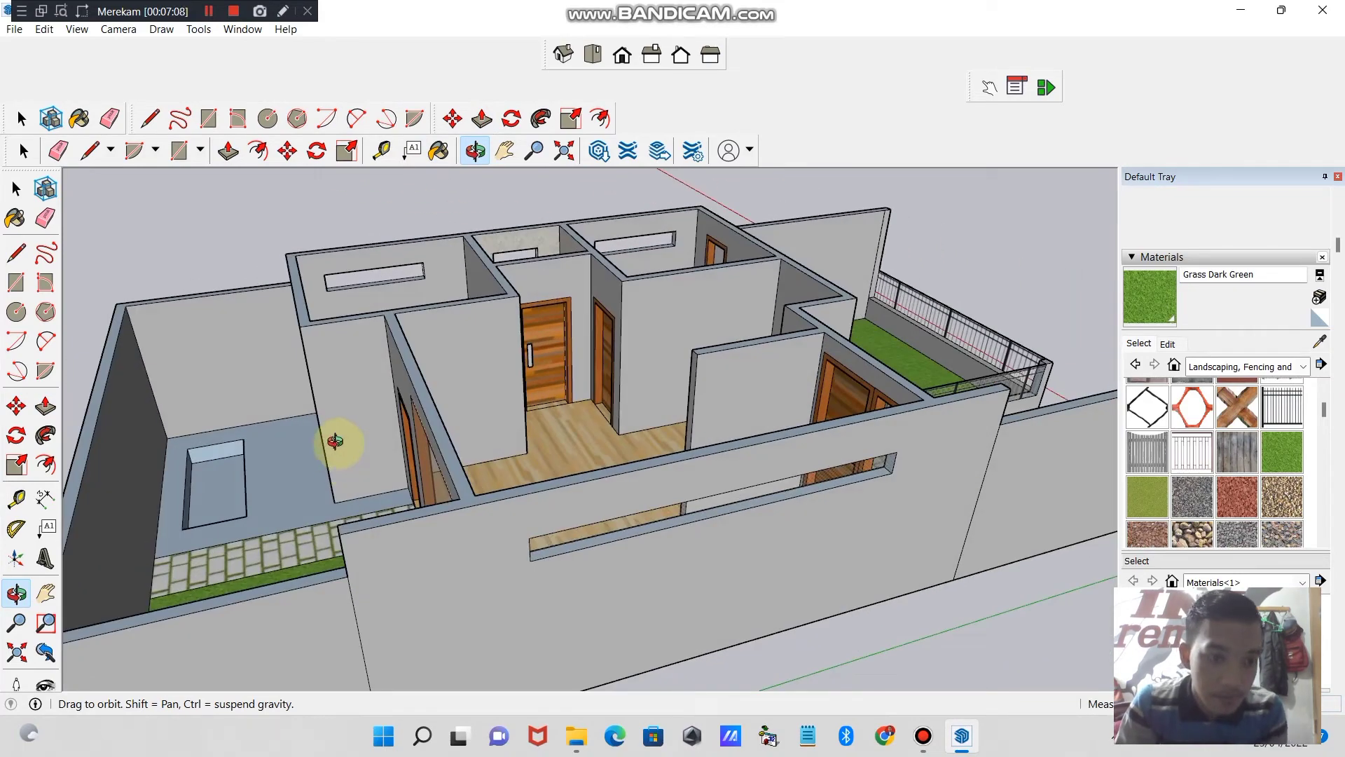
{"action": "left_click", "coordinate": [229, 151]}
{"action": "left_click_drag", "start_coordinate": [216, 476], "coordinate": [217, 492]}
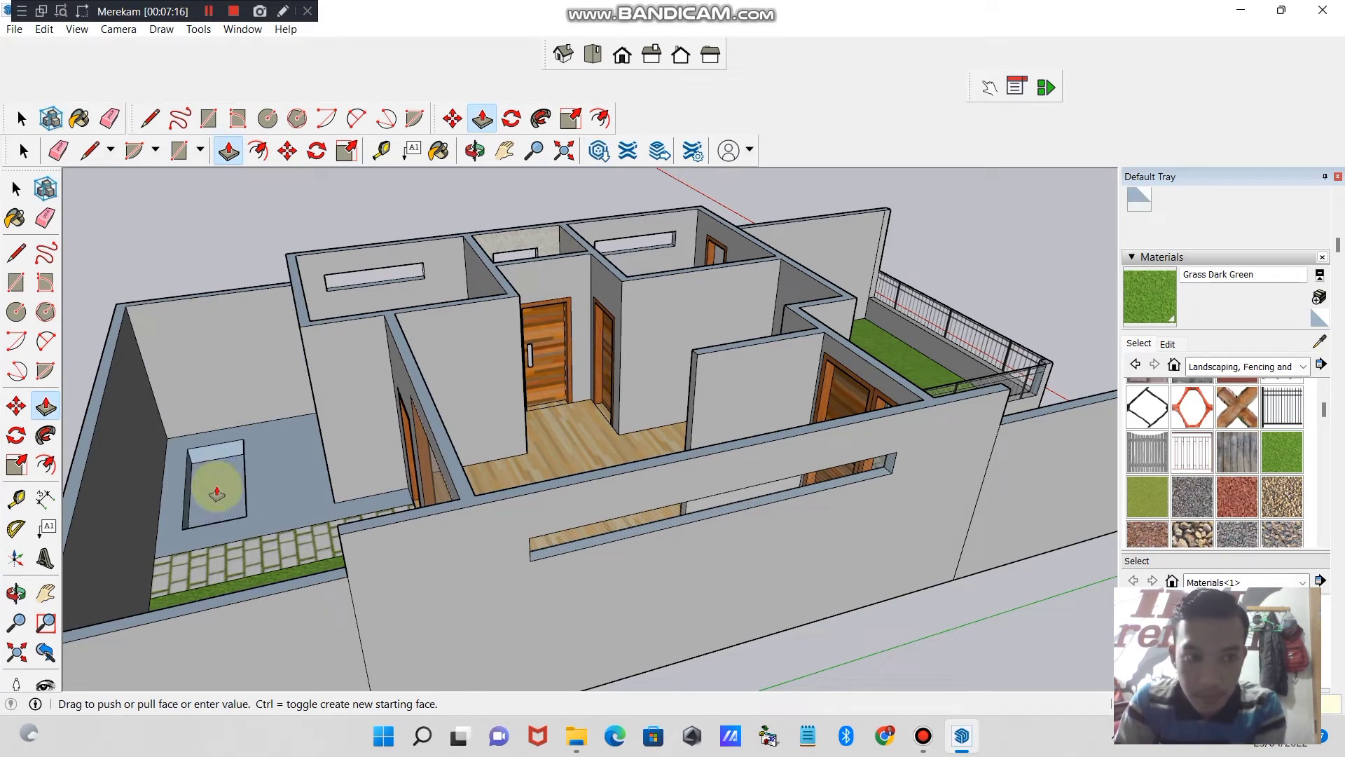
{"action": "left_click", "coordinate": [217, 488]}
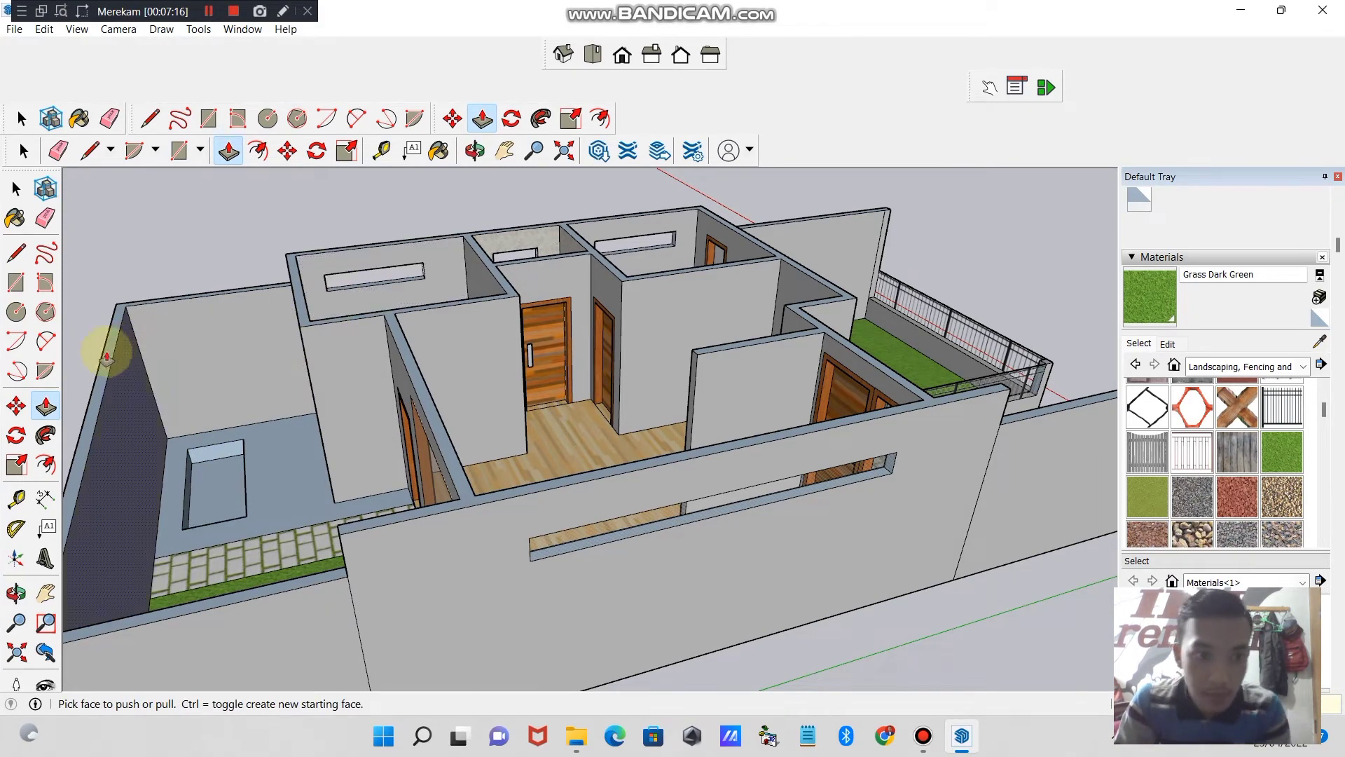
- Try Groundcover Brick Crushed and Groundcover River Rock 4 inch on the yard floor around the basin
{"action": "left_click", "coordinate": [1240, 498]}
{"action": "left_click", "coordinate": [276, 486]}
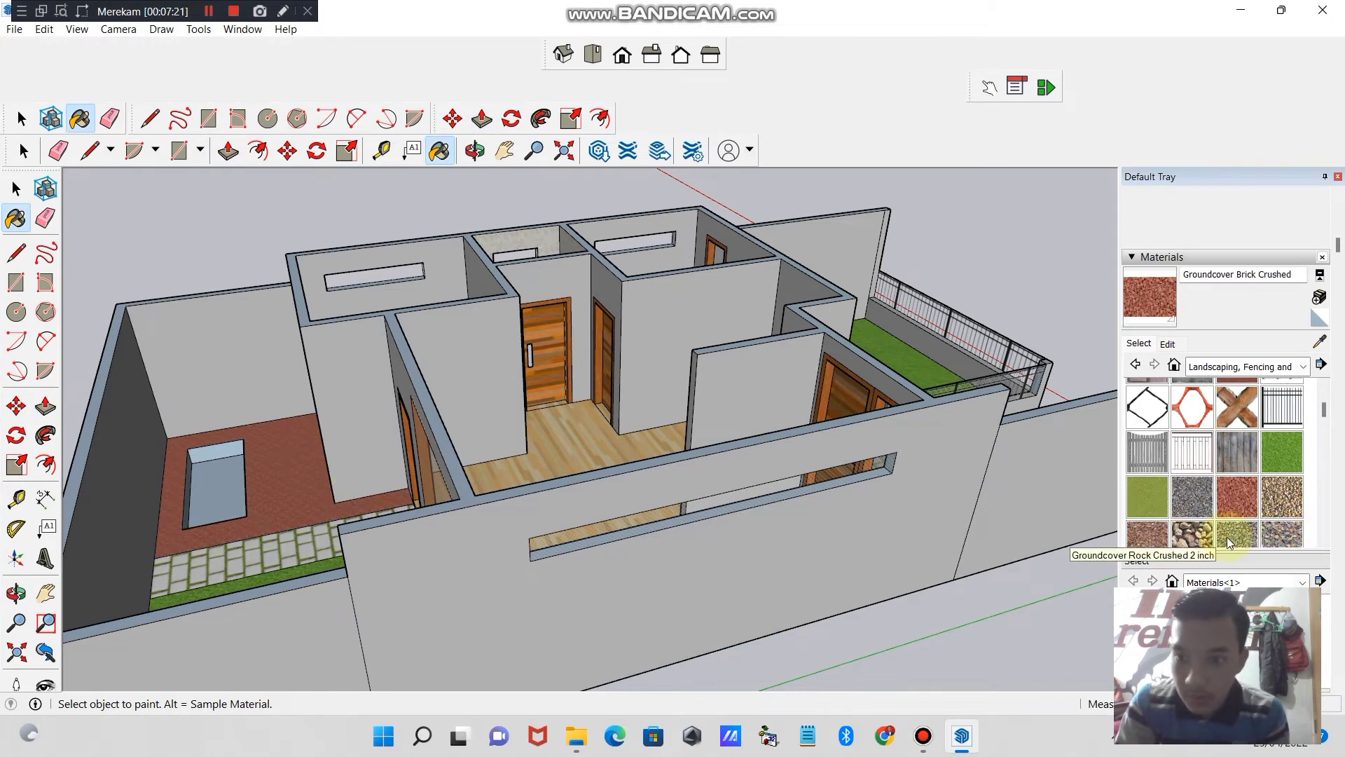
{"action": "left_click", "coordinate": [1192, 534]}
{"action": "left_click", "coordinate": [279, 490]}
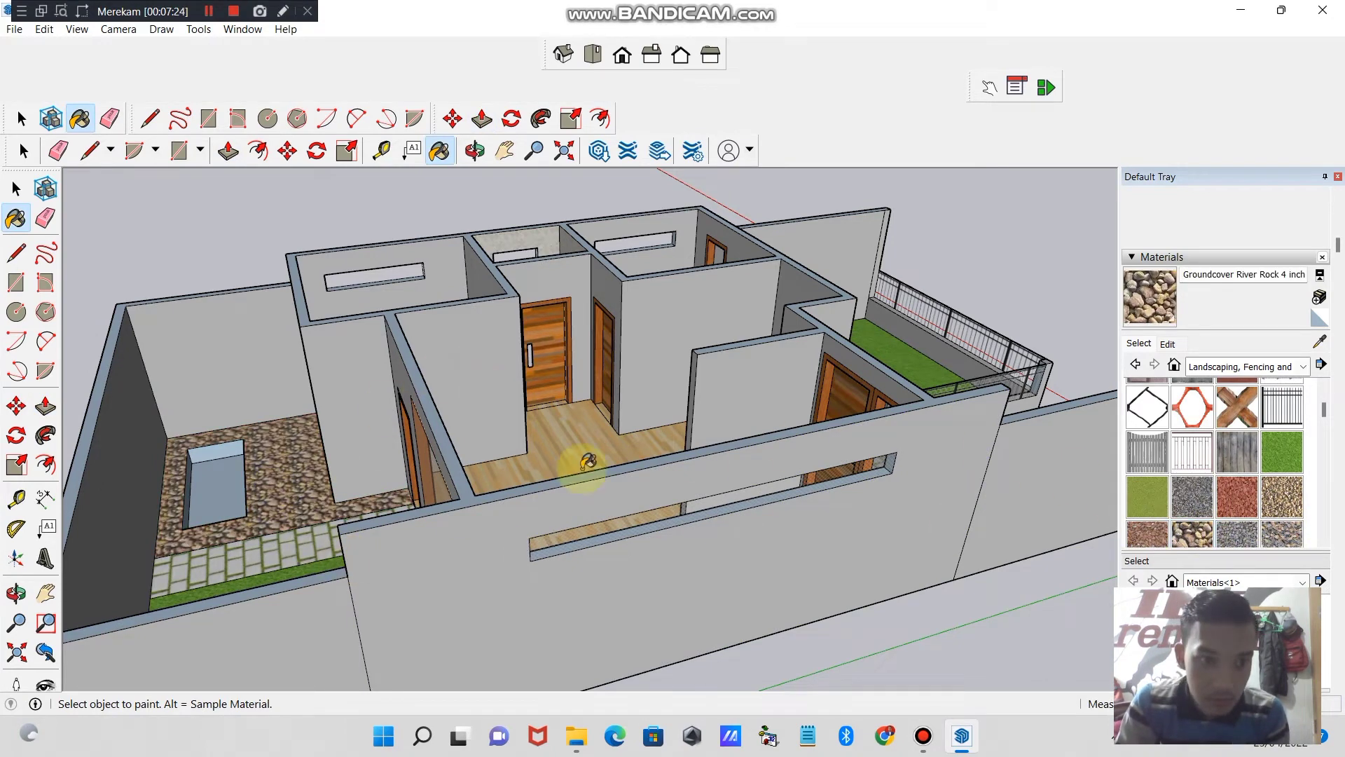
- Paint the yard floor around the basin with Pavers Modular Brick
{"action": "left_click_drag", "start_coordinate": [1324, 416], "coordinate": [1328, 479]}
{"action": "left_click", "coordinate": [1237, 414]}
{"action": "left_click", "coordinate": [266, 493]}
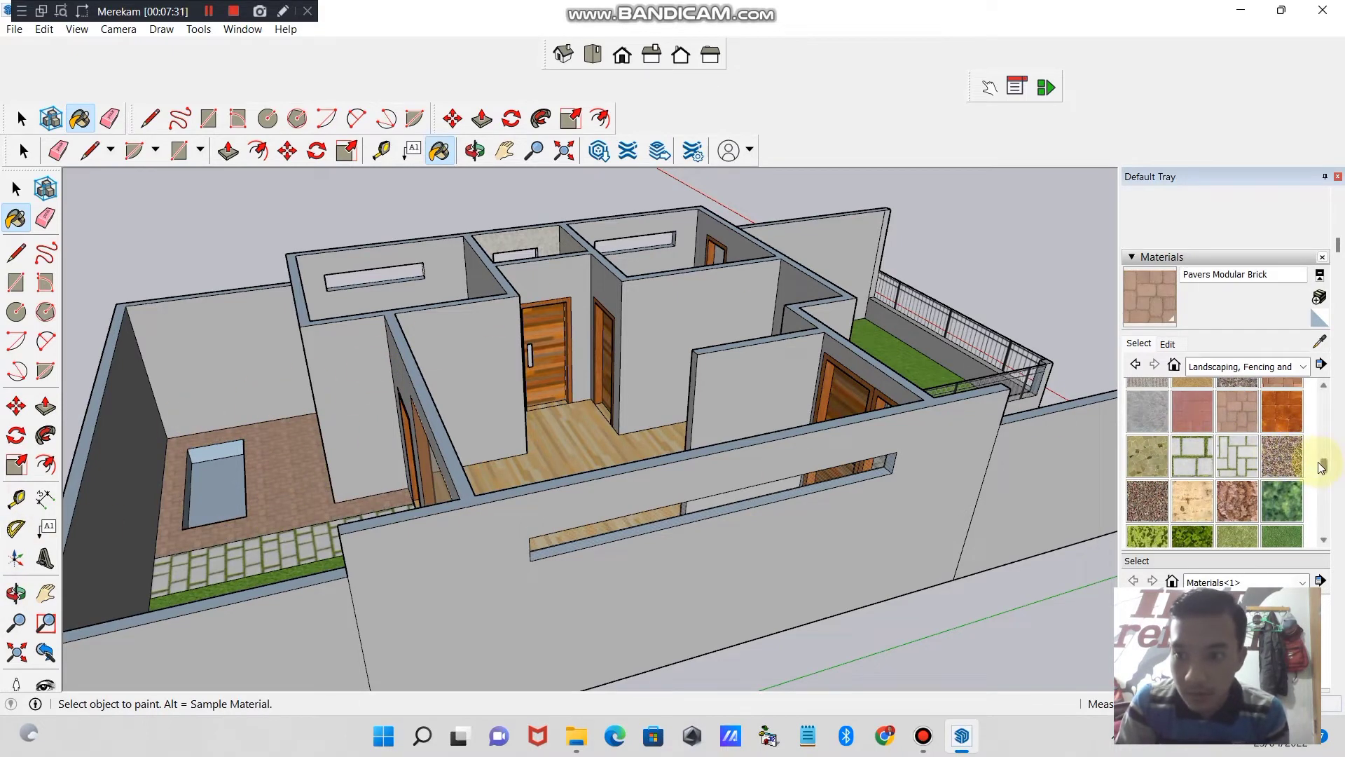
- Paint the bottom of the basin with Pavers Flagstone Gray
{"action": "mouse_move", "coordinate": [1318, 461]}
{"action": "left_mouse_down"}
{"action": "mouse_move", "coordinate": [1324, 393]}
{"action": "mouse_move", "coordinate": [1330, 517]}
{"action": "mouse_move", "coordinate": [1323, 447]}
{"action": "left_mouse_up"}
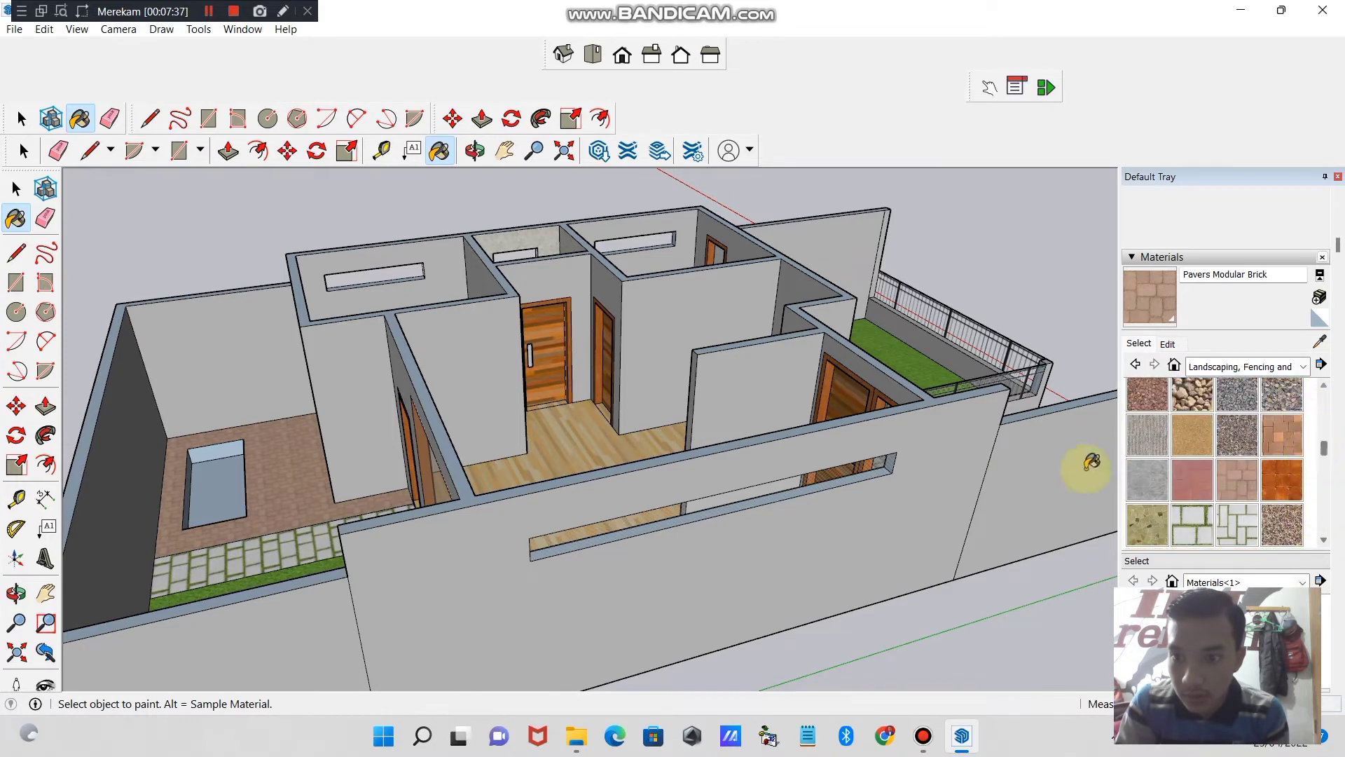
{"action": "left_click", "coordinate": [1145, 478]}
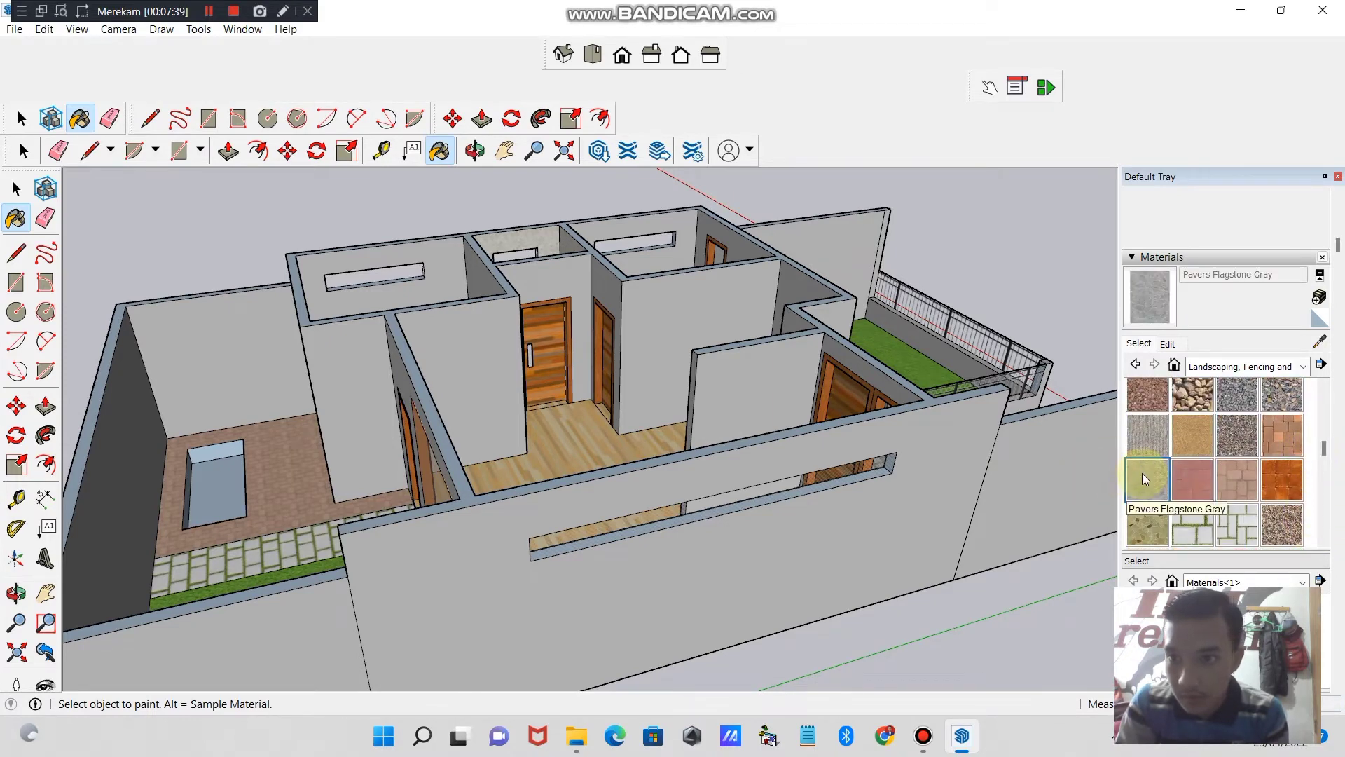
{"action": "left_click", "coordinate": [206, 477]}
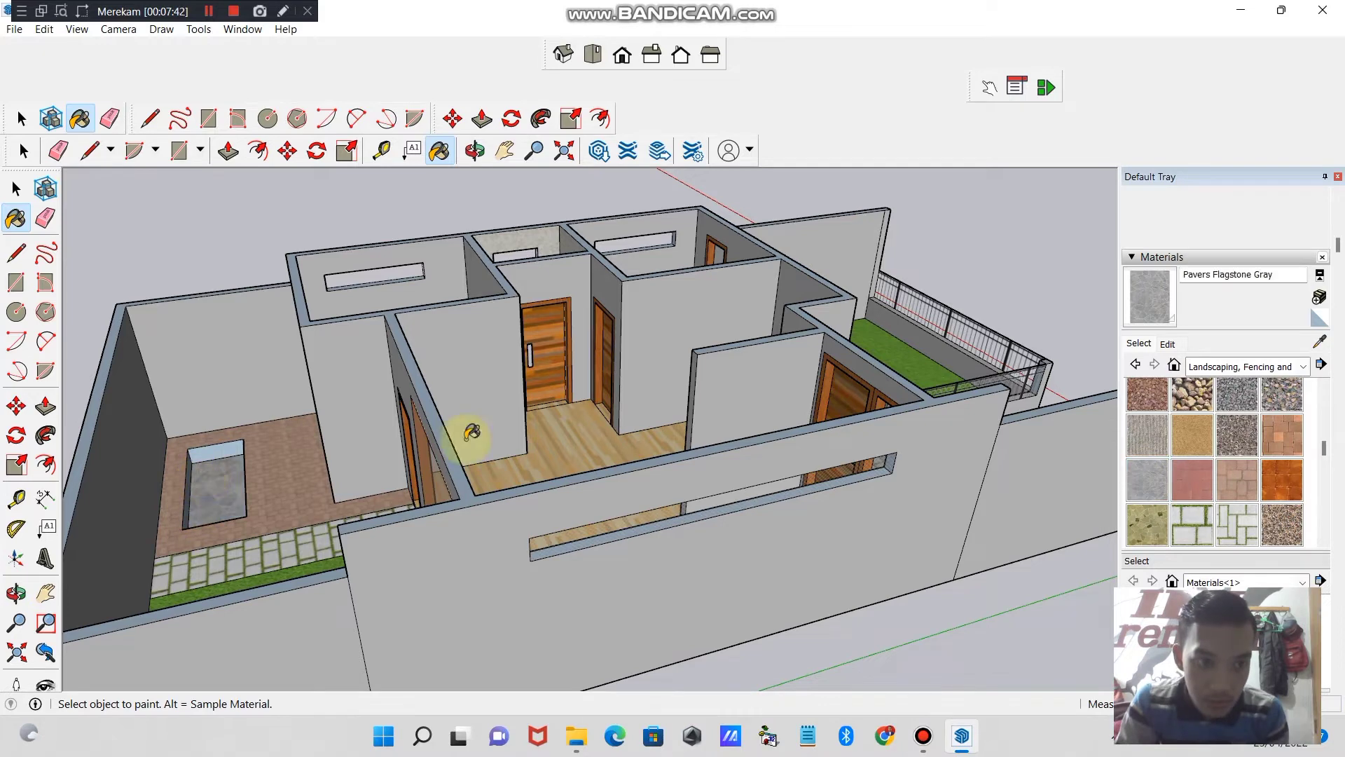
- Paint the short inner side of the basin with Pavers Stone Walk
{"action": "mouse_move", "coordinate": [1326, 450]}
{"action": "left_mouse_down"}
{"action": "mouse_move", "coordinate": [1322, 396]}
{"action": "mouse_move", "coordinate": [1318, 501]}
{"action": "mouse_move", "coordinate": [1321, 430]}
{"action": "mouse_move", "coordinate": [1318, 470]}
{"action": "mouse_move", "coordinate": [1322, 449]}
{"action": "left_mouse_up"}
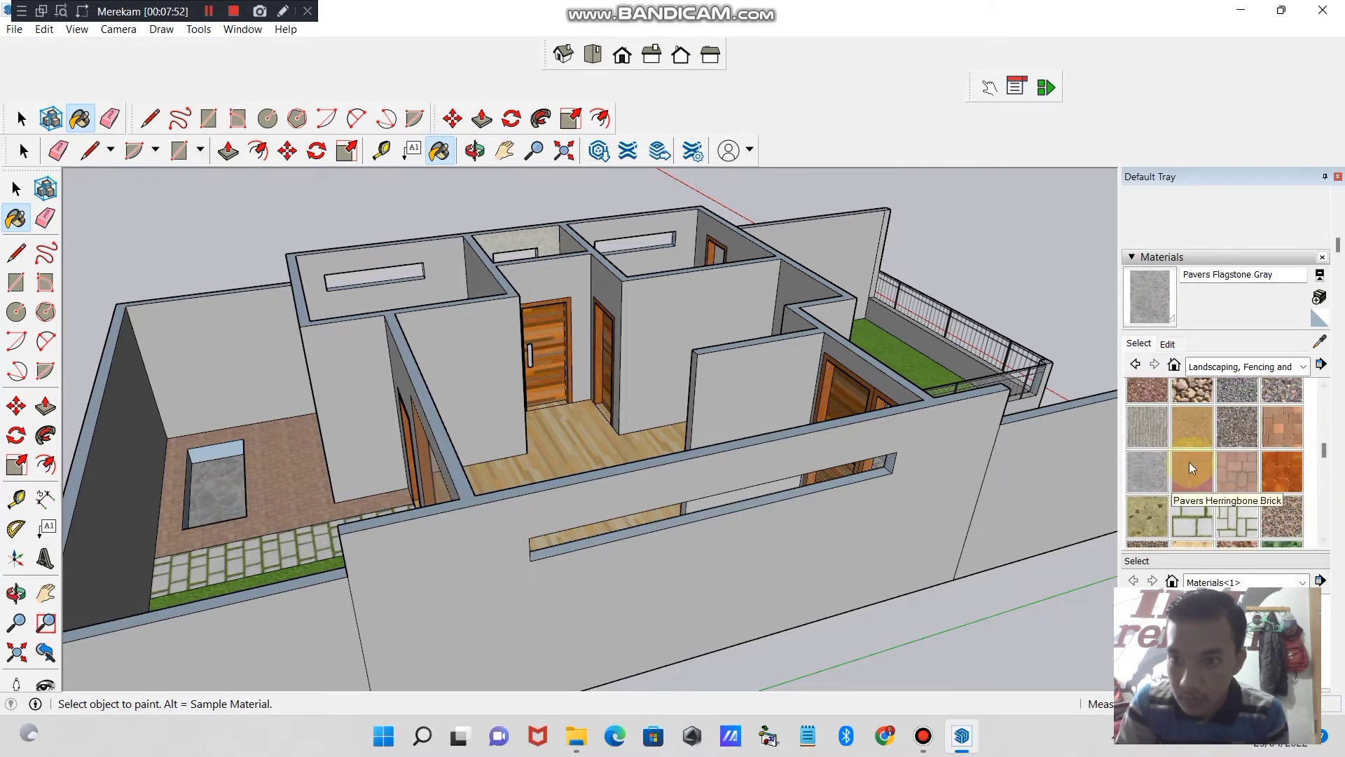
{"action": "left_click", "coordinate": [1189, 431]}
{"action": "left_click", "coordinate": [1195, 464]}
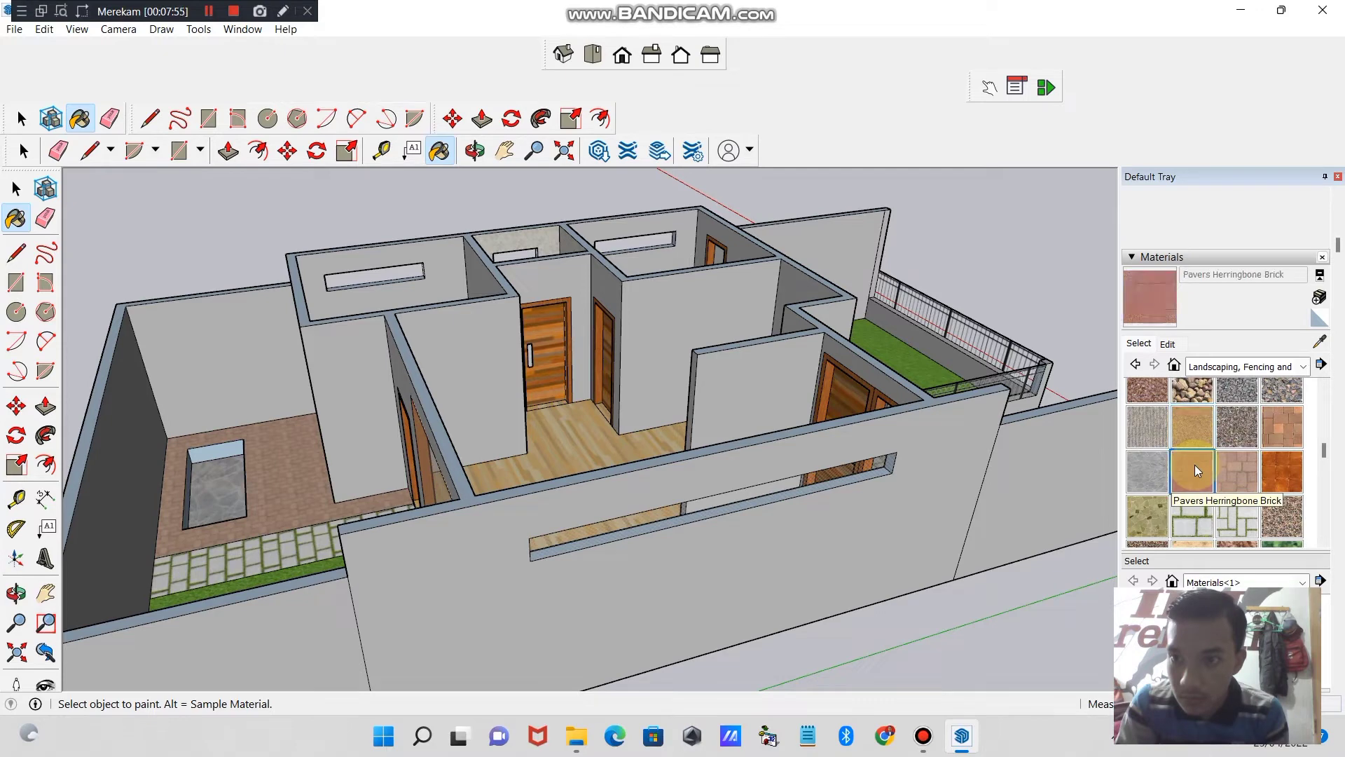
{"action": "left_click", "coordinate": [1156, 519]}
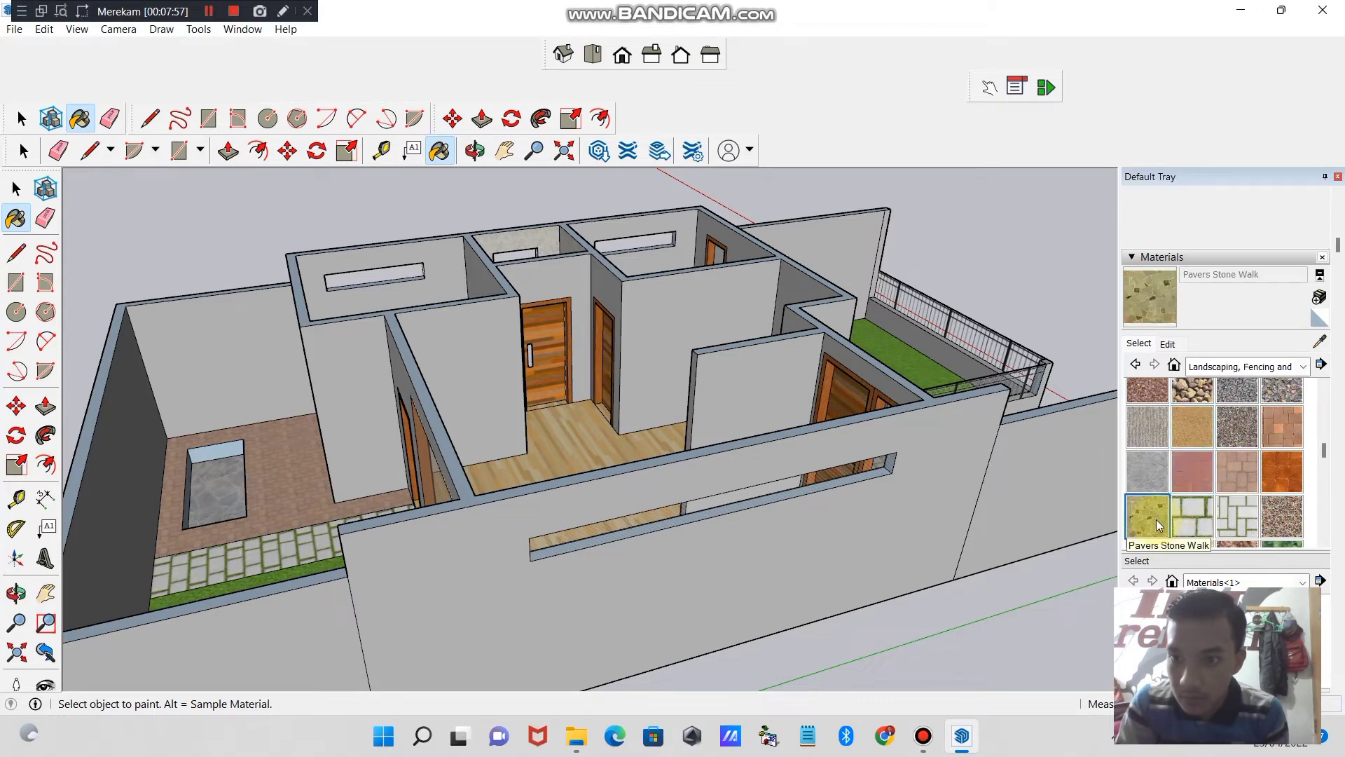
{"action": "left_click", "coordinate": [209, 472]}
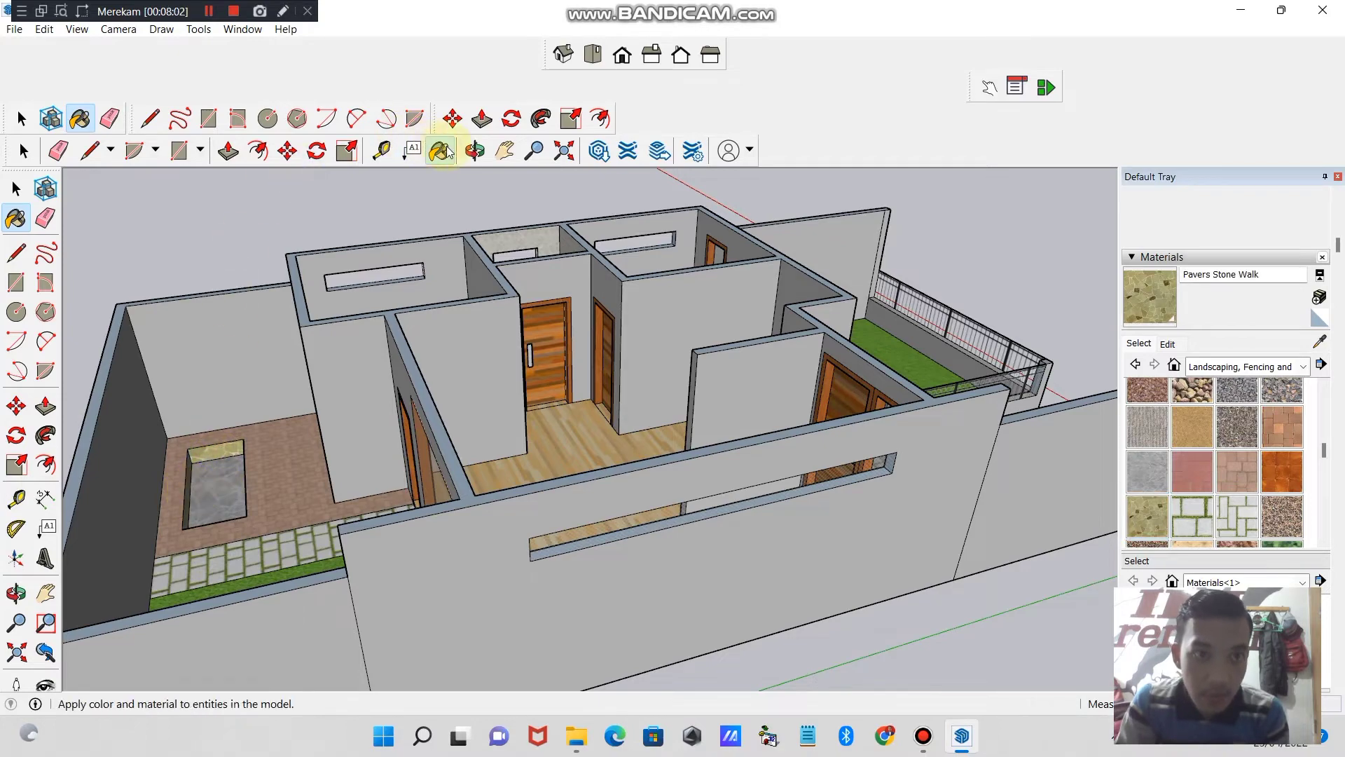
- Paint the remaining visible inner side of the basin with Pavers Stone Walk
{"action": "left_click", "coordinate": [475, 150]}
{"action": "left_click_drag", "start_coordinate": [302, 350], "coordinate": [648, 571]}
{"action": "left_click", "coordinate": [1163, 316]}
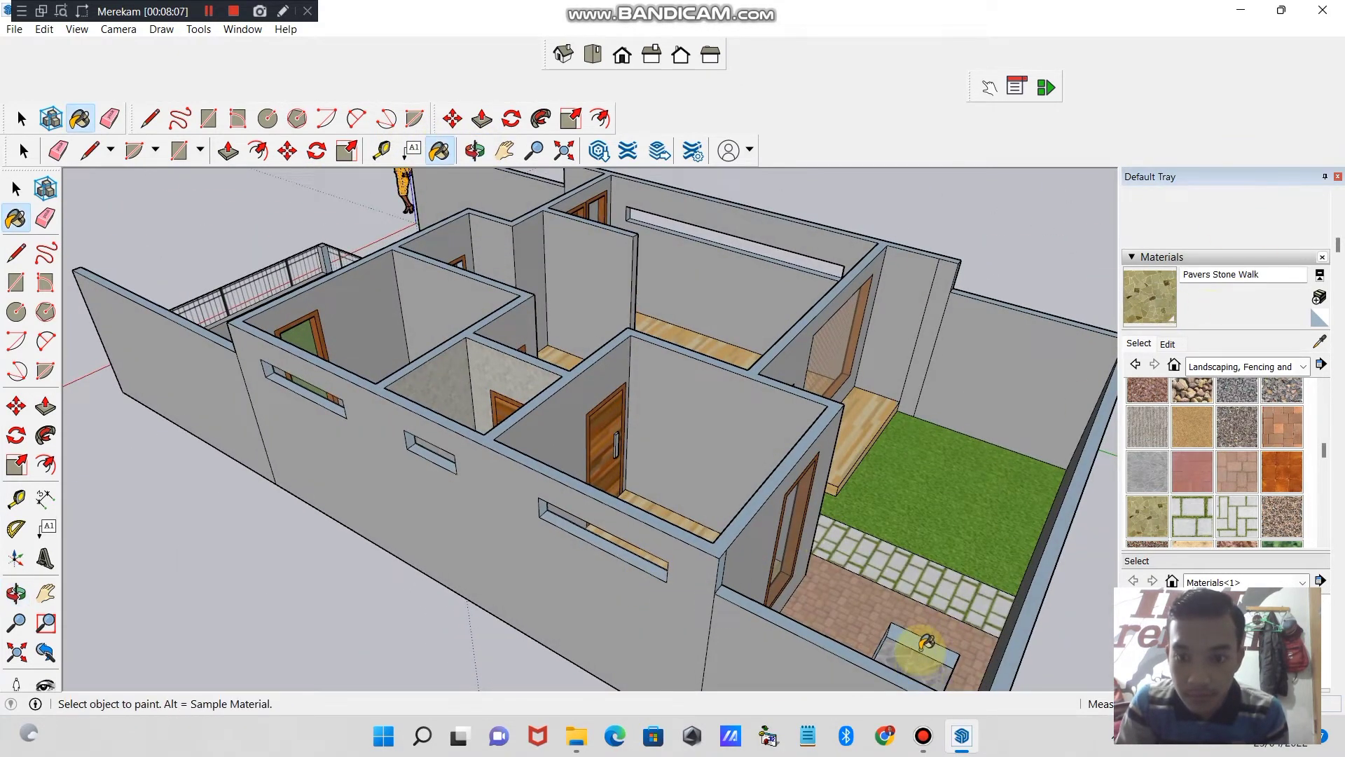
{"action": "left_click", "coordinate": [475, 151]}
{"action": "left_click_drag", "start_coordinate": [751, 495], "coordinate": [561, 535]}
{"action": "left_click", "coordinate": [534, 151]}
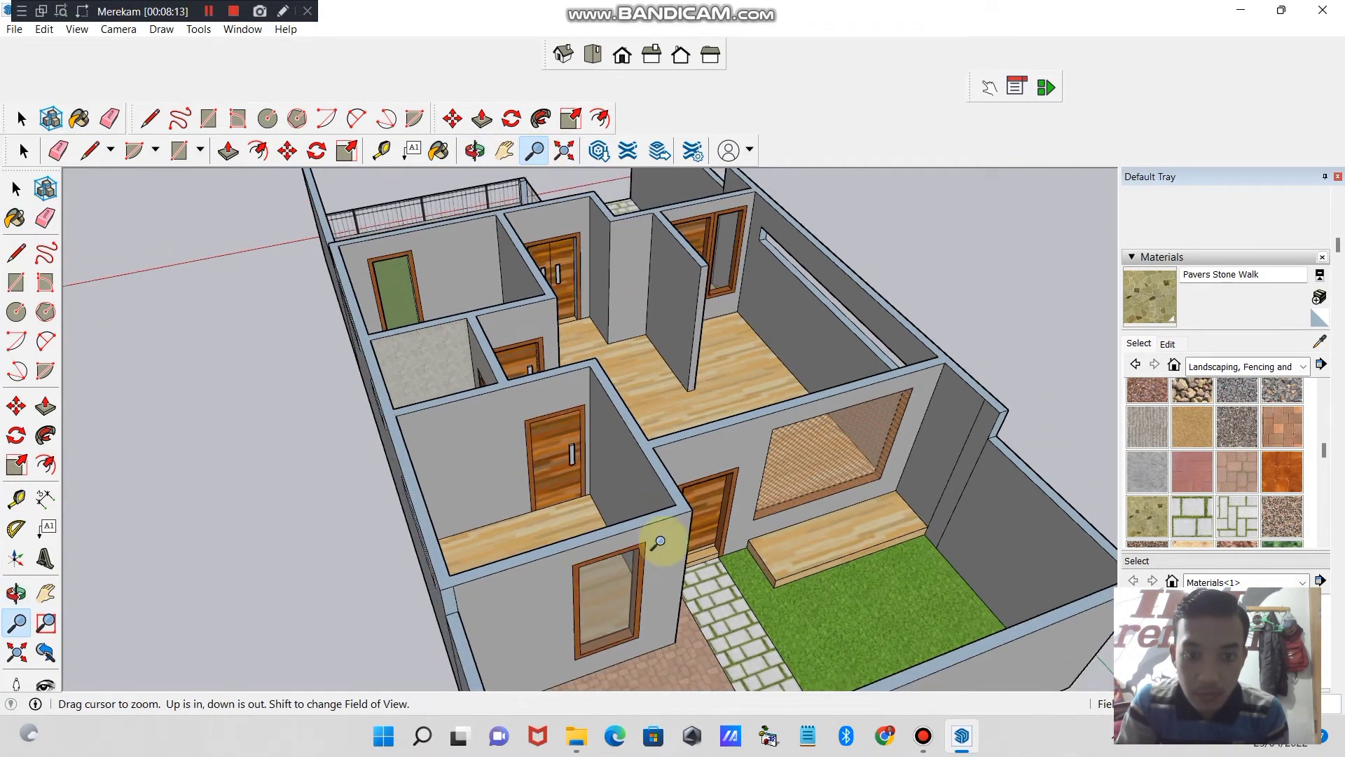
{"action": "left_click_drag", "start_coordinate": [658, 542], "coordinate": [645, 580]}
{"action": "left_click", "coordinate": [504, 150]}
{"action": "left_click_drag", "start_coordinate": [648, 634], "coordinate": [719, 585]}
{"action": "left_click", "coordinate": [475, 150]}
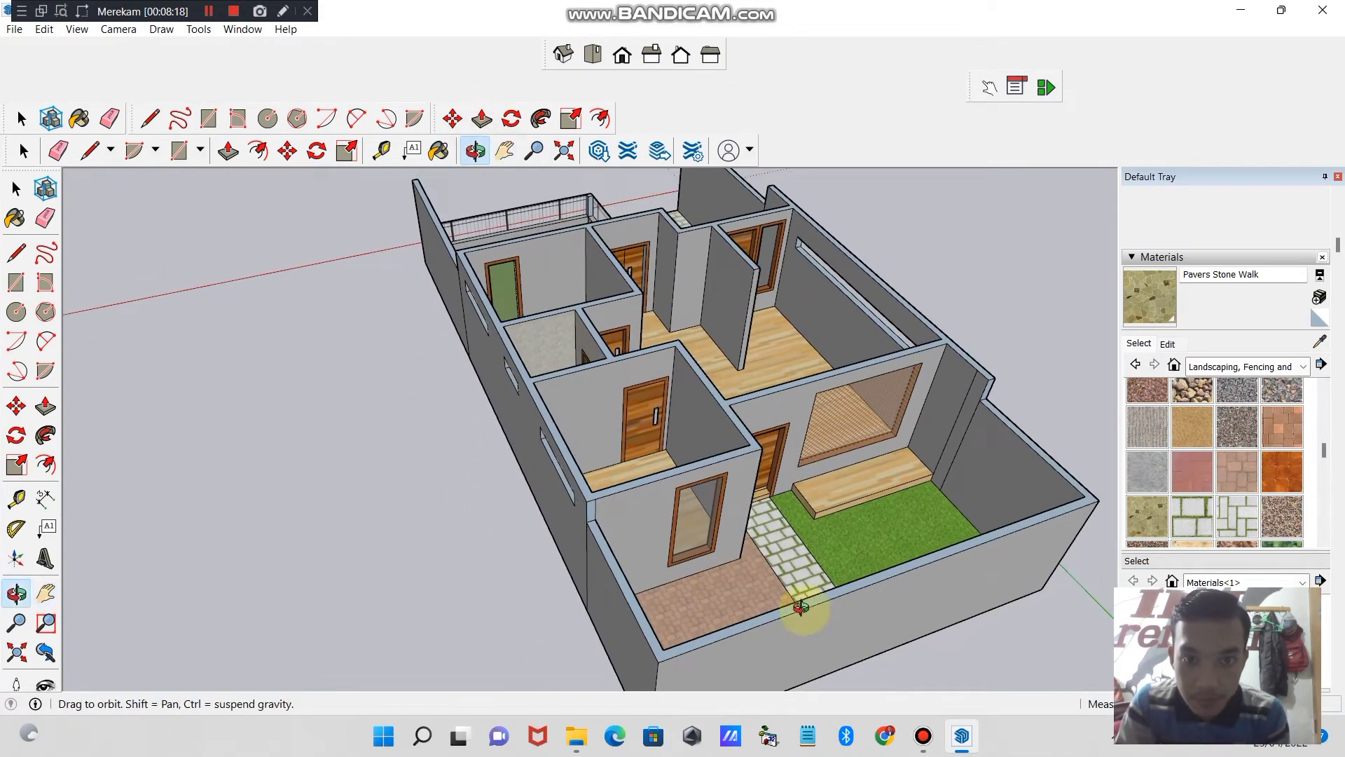
{"action": "mouse_move", "coordinate": [801, 608]}
{"action": "left_mouse_down"}
{"action": "mouse_move", "coordinate": [850, 667]}
{"action": "mouse_move", "coordinate": [811, 630]}
{"action": "left_mouse_up"}
{"action": "left_click", "coordinate": [1128, 328]}
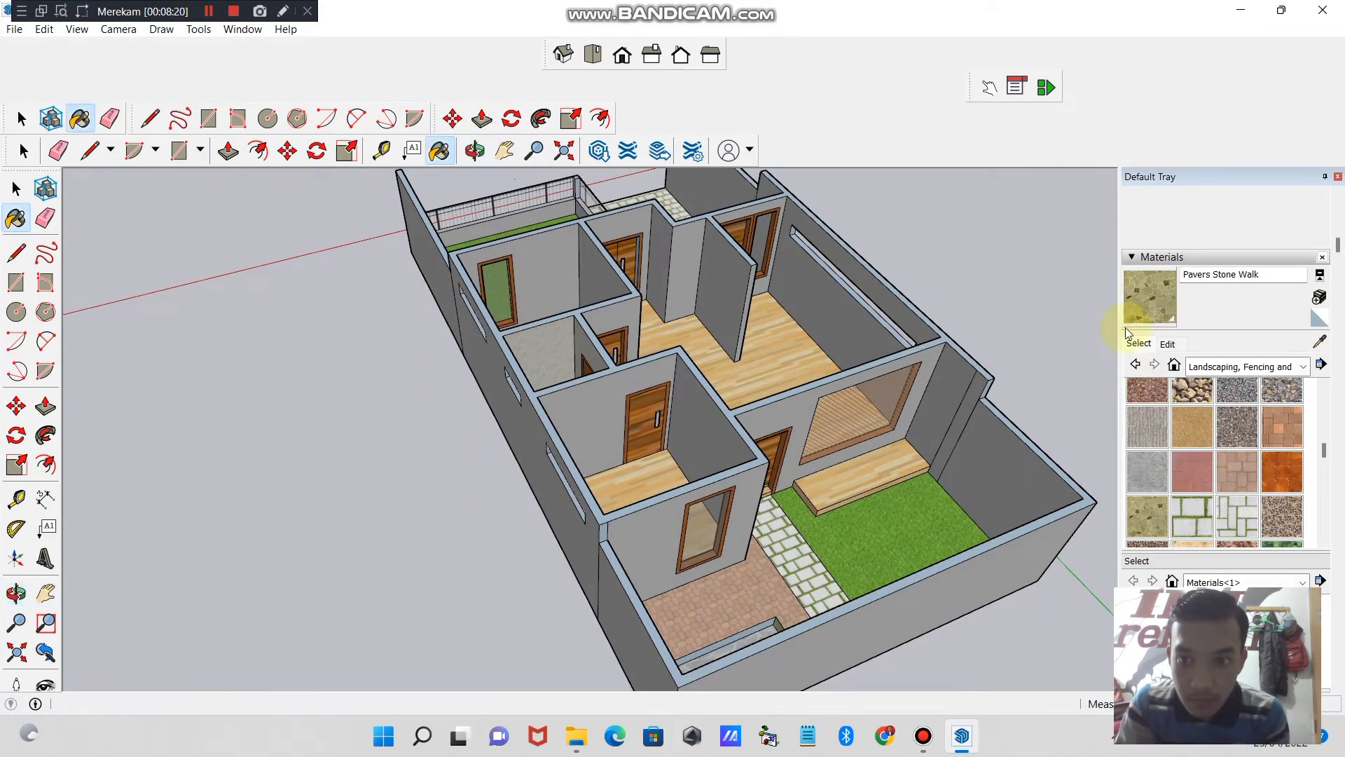
{"action": "left_click", "coordinate": [771, 619]}
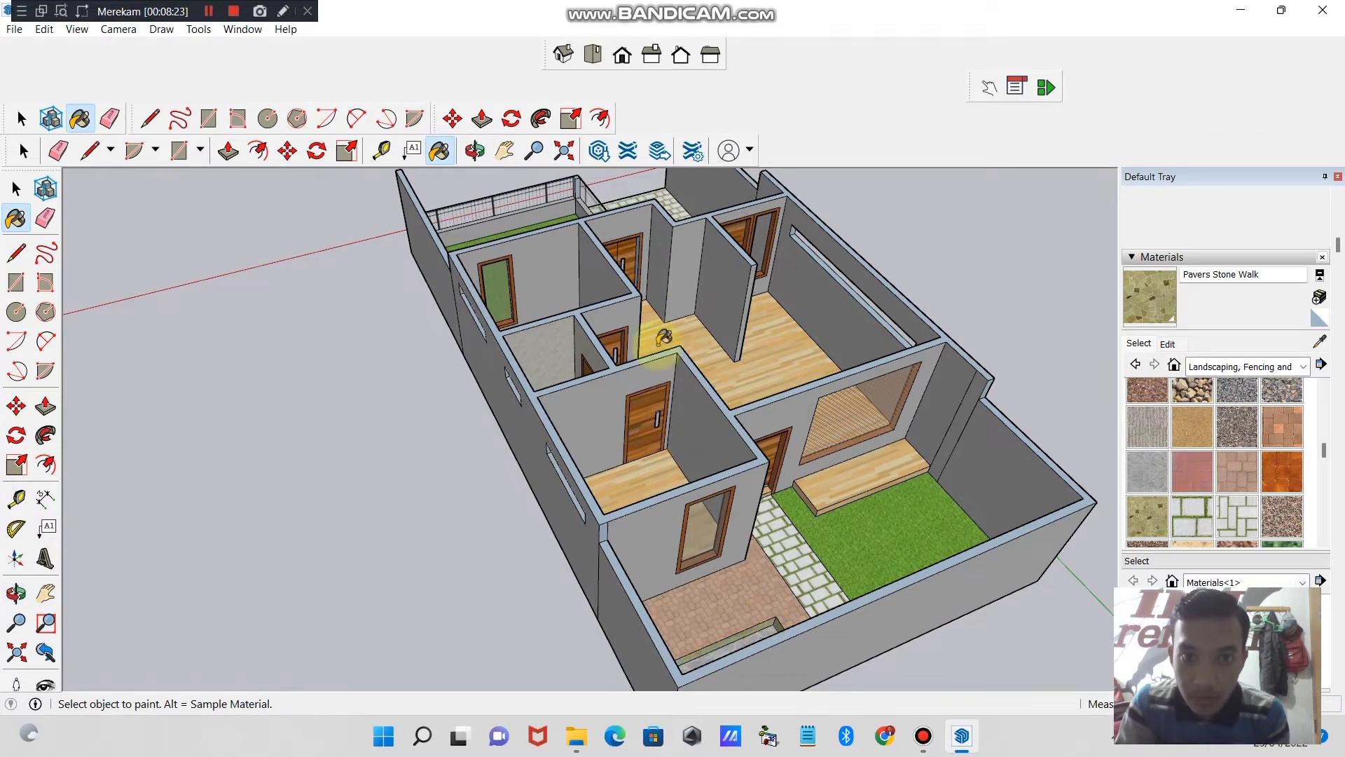
- Try the Water materials Water Light Blue, Water Stream and Water Pool on the bottom of the basin
{"action": "left_click", "coordinate": [1307, 370]}
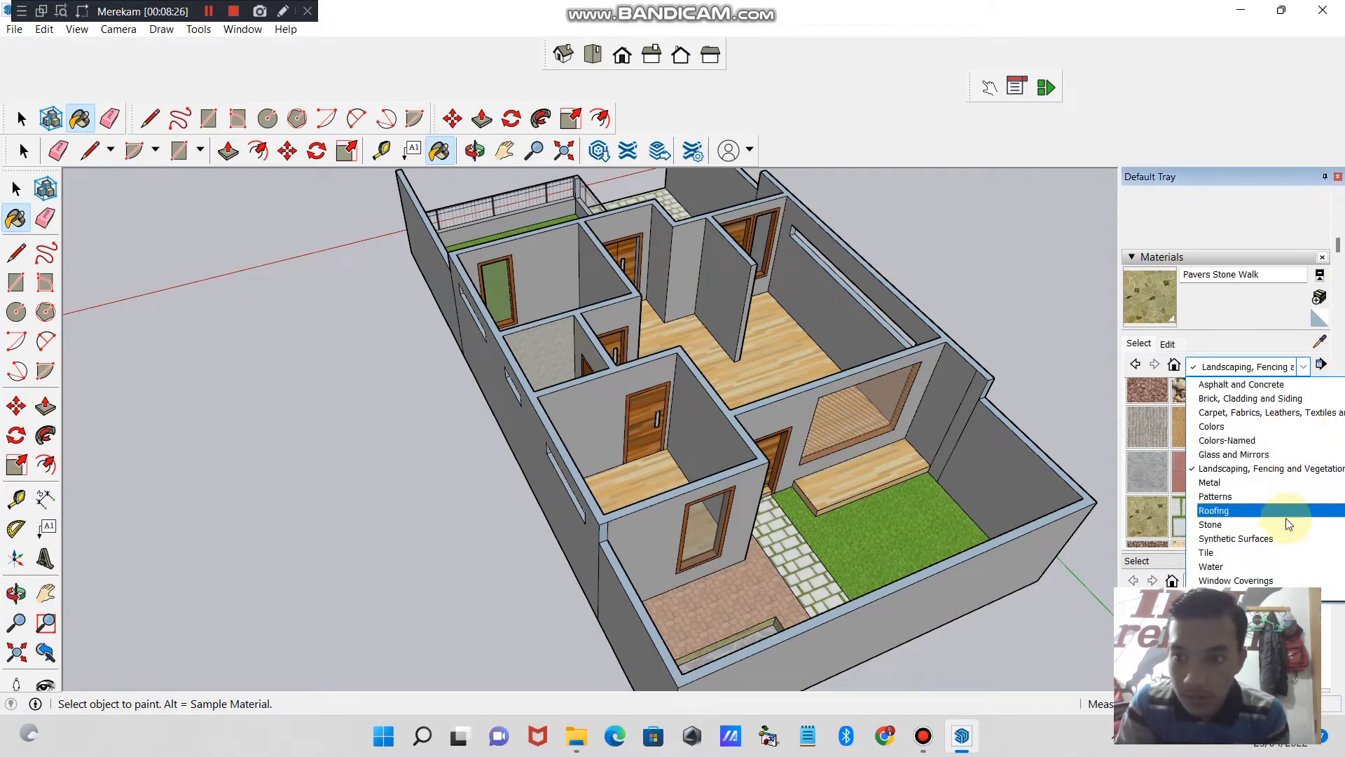
{"action": "left_click", "coordinate": [1276, 566]}
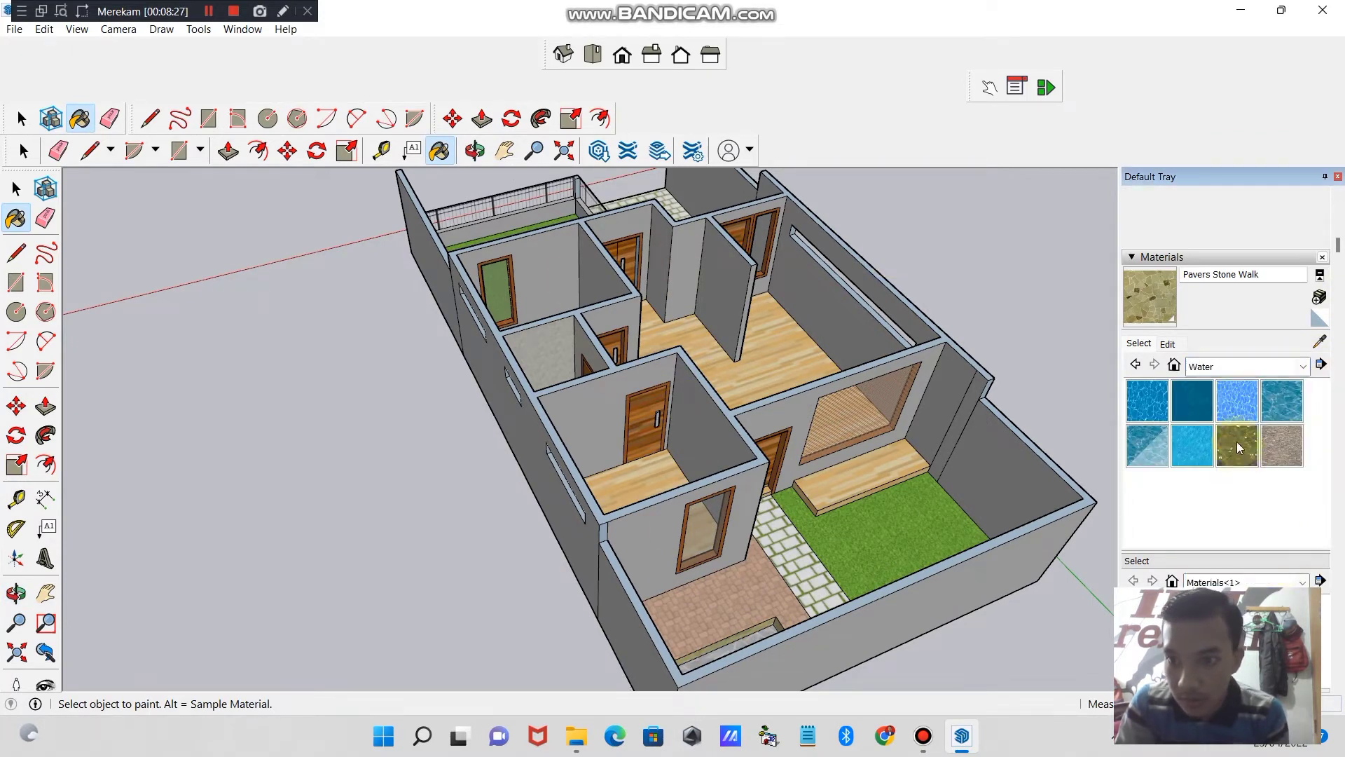
{"action": "left_click", "coordinate": [1237, 401]}
{"action": "left_click", "coordinate": [771, 644]}
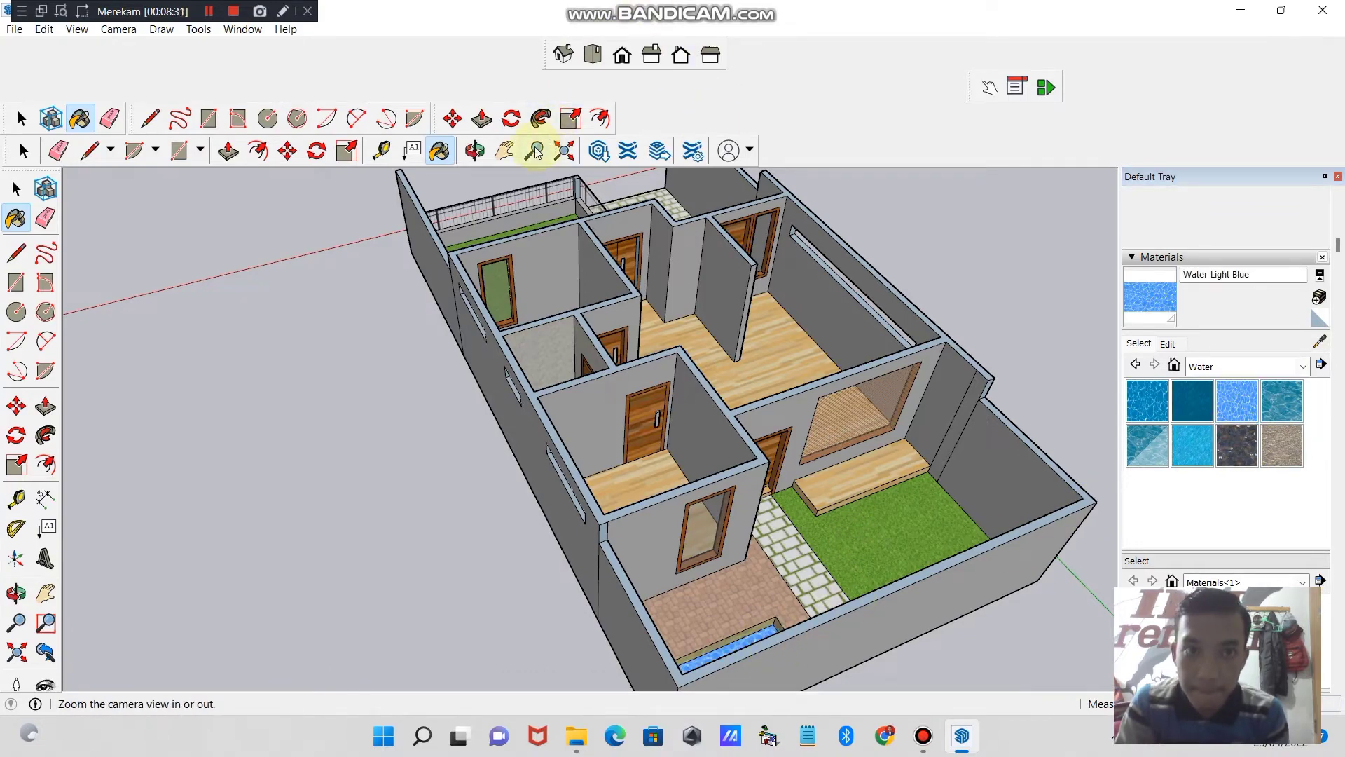
{"action": "left_click", "coordinate": [479, 152]}
{"action": "left_click_drag", "start_coordinate": [681, 375], "coordinate": [799, 413]}
{"action": "left_click", "coordinate": [1253, 454]}
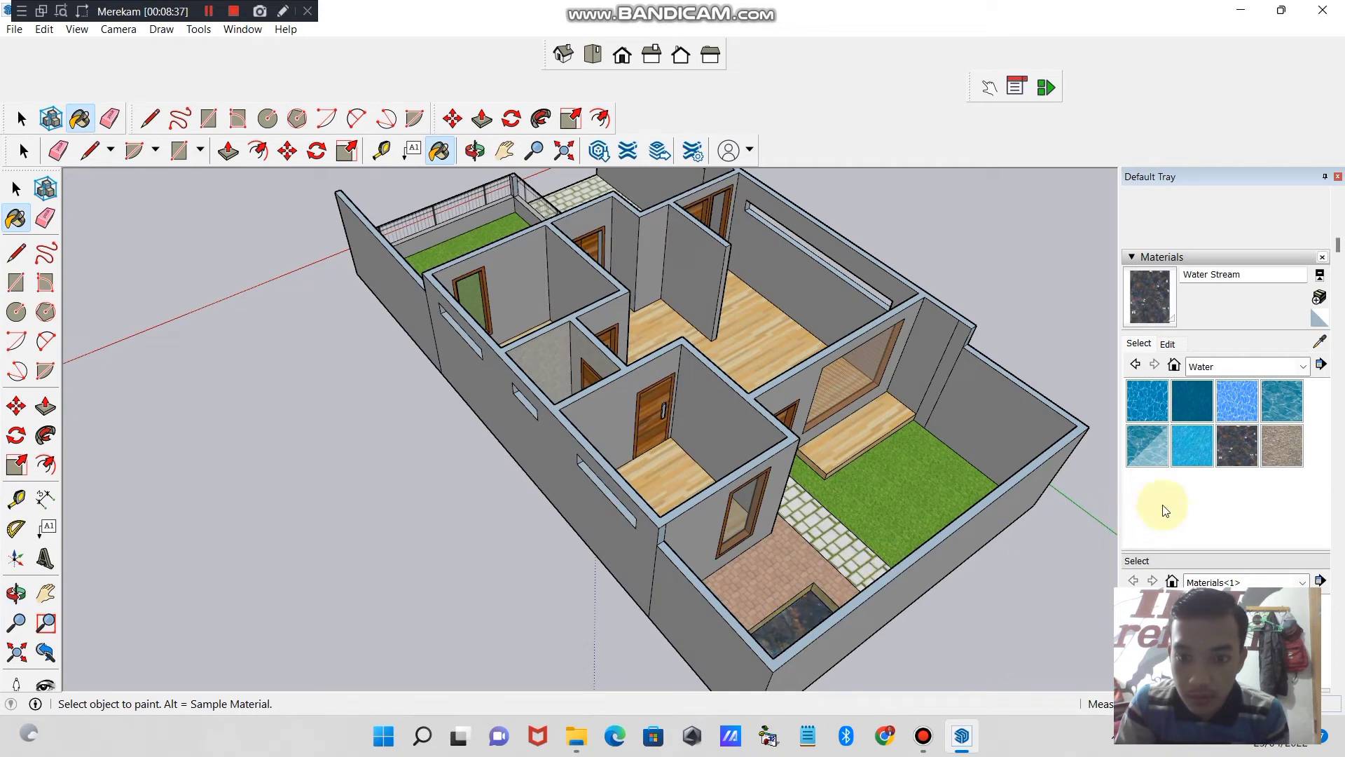
{"action": "left_click", "coordinate": [1280, 402]}
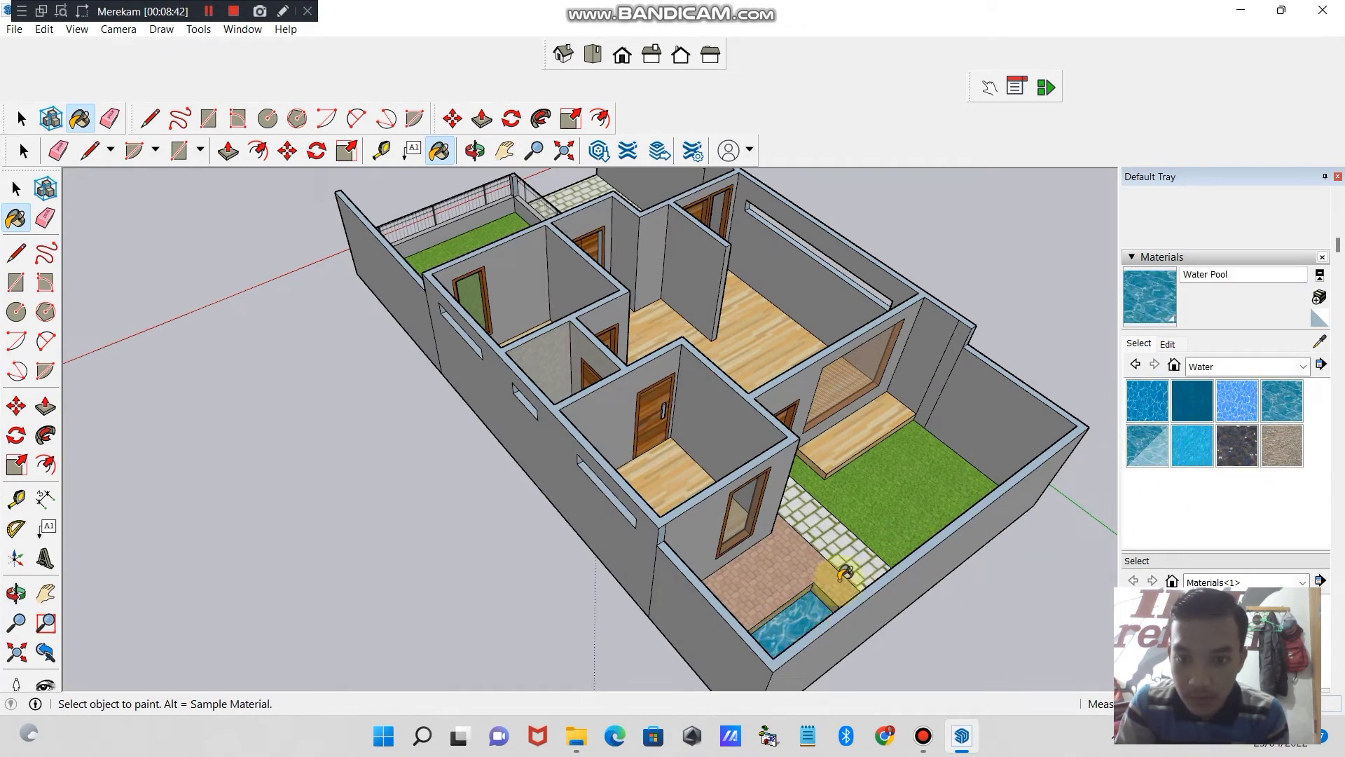
- Paint the bottom of the basin with Water Dark Blue
{"action": "left_click", "coordinate": [1142, 408]}
{"action": "left_click", "coordinate": [792, 606]}
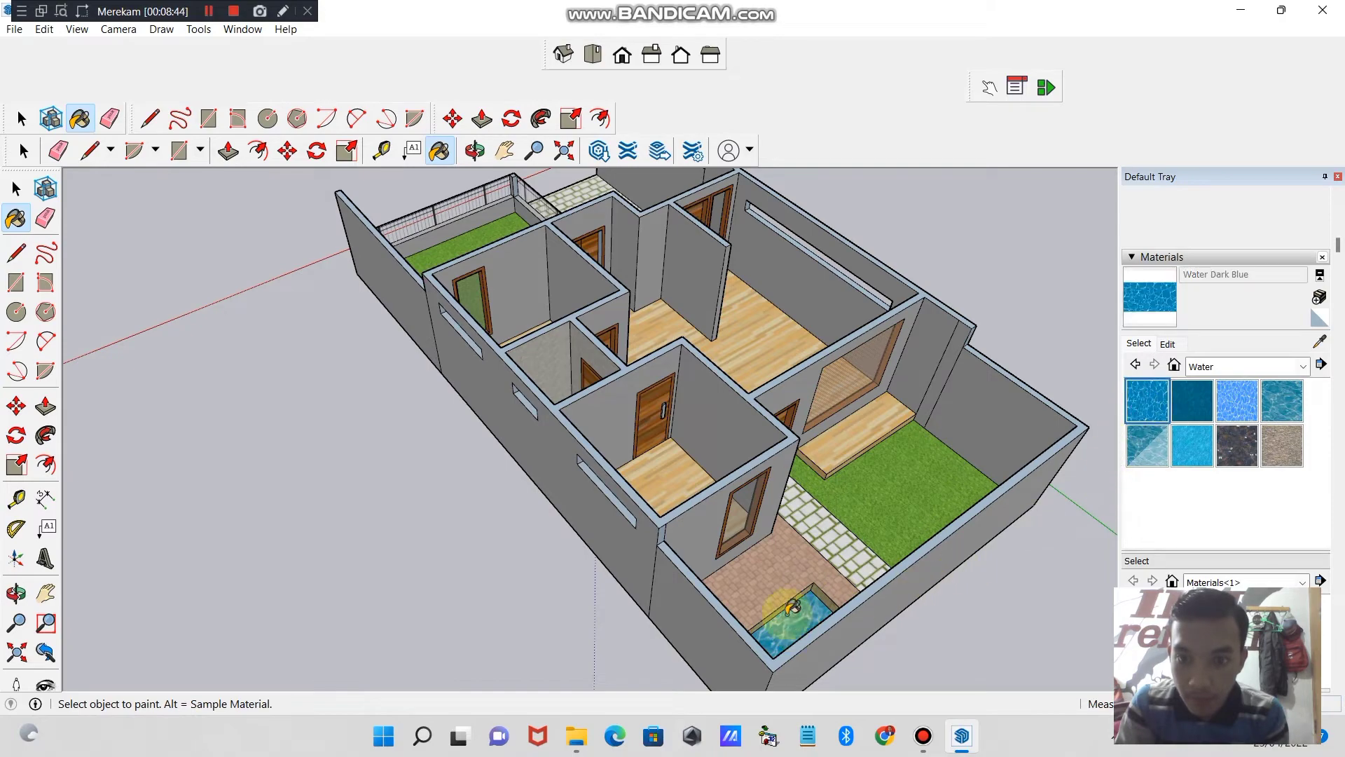
- Examine the unroofed house from the front, rear and sides, including the rooms, both yards and the basin
{"action": "left_click", "coordinate": [477, 150]}
{"action": "left_click_drag", "start_coordinate": [756, 403], "coordinate": [504, 561]}
{"action": "left_click", "coordinate": [534, 150]}
{"action": "left_click", "coordinate": [482, 149]}
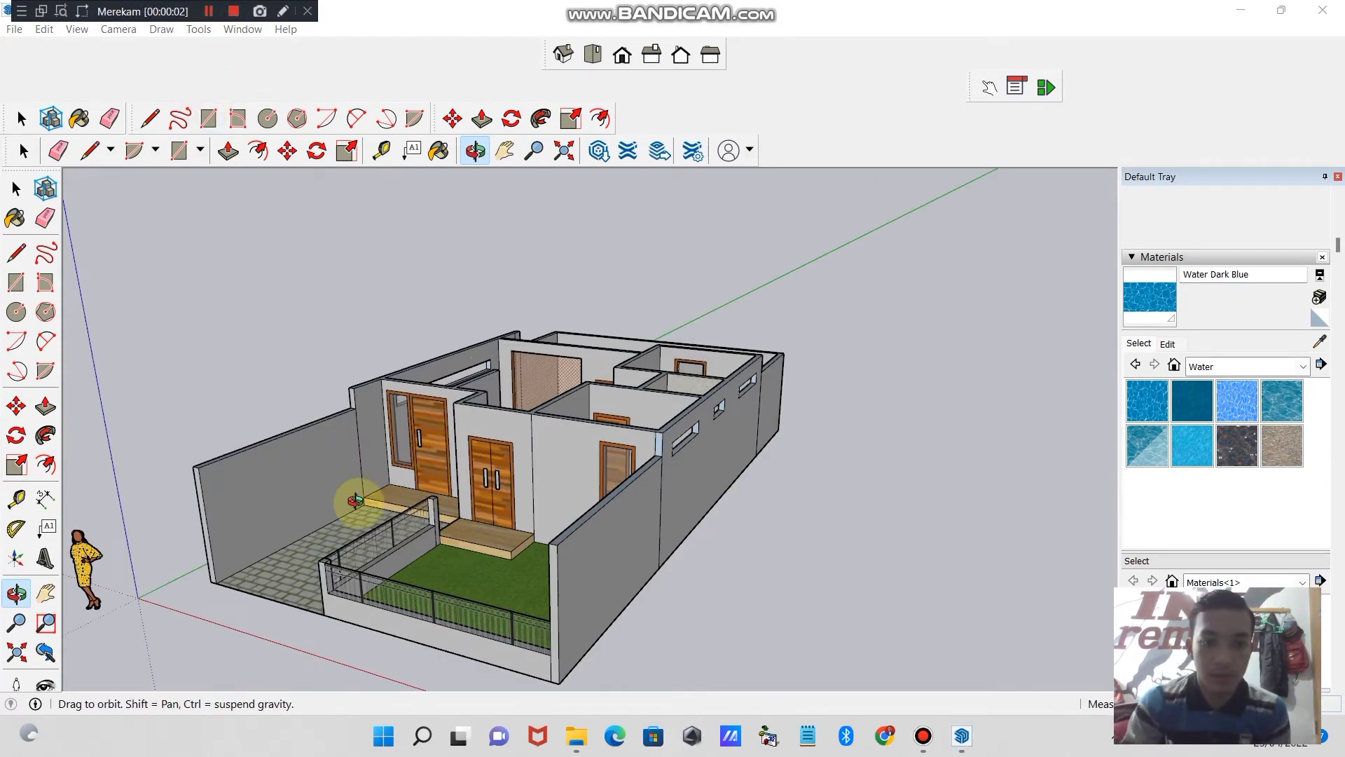
{"action": "left_click_drag", "start_coordinate": [355, 502], "coordinate": [555, 552]}
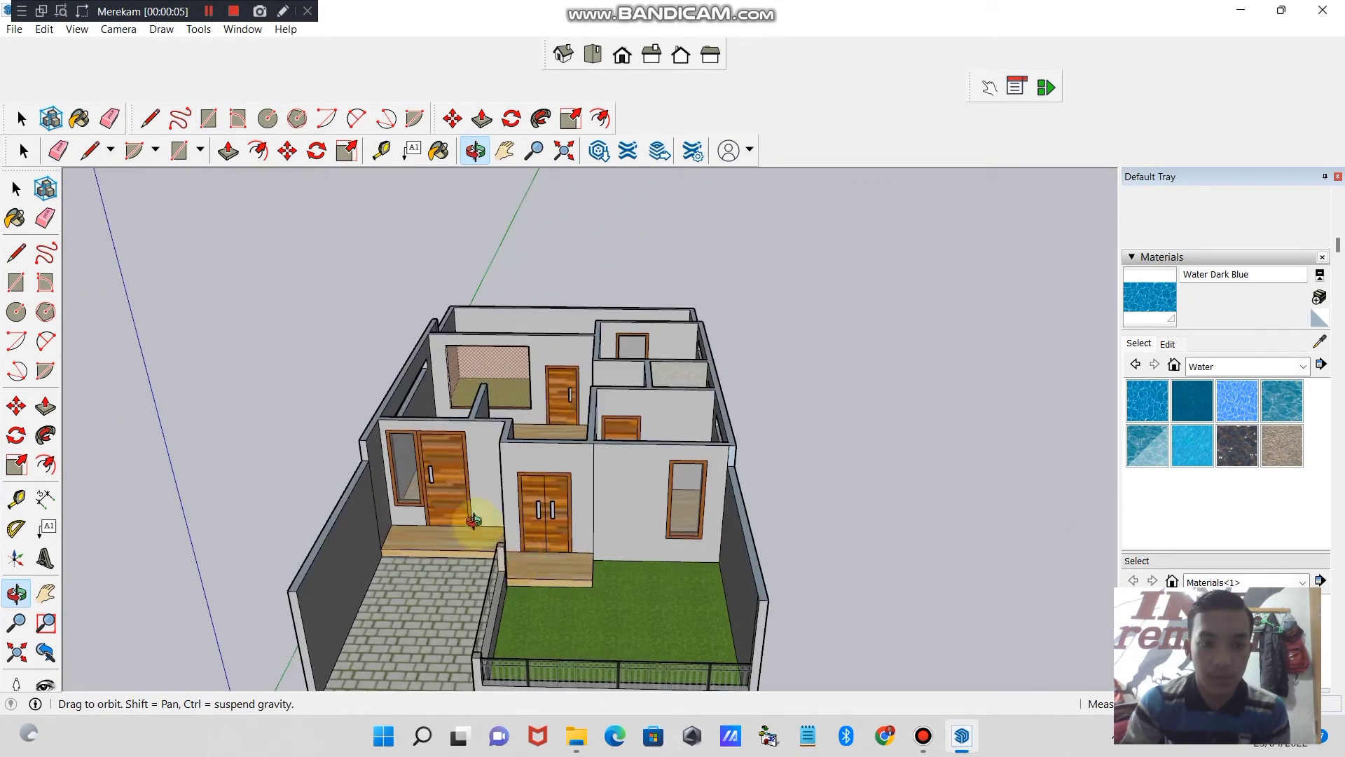
{"action": "left_click_drag", "start_coordinate": [473, 520], "coordinate": [476, 459]}
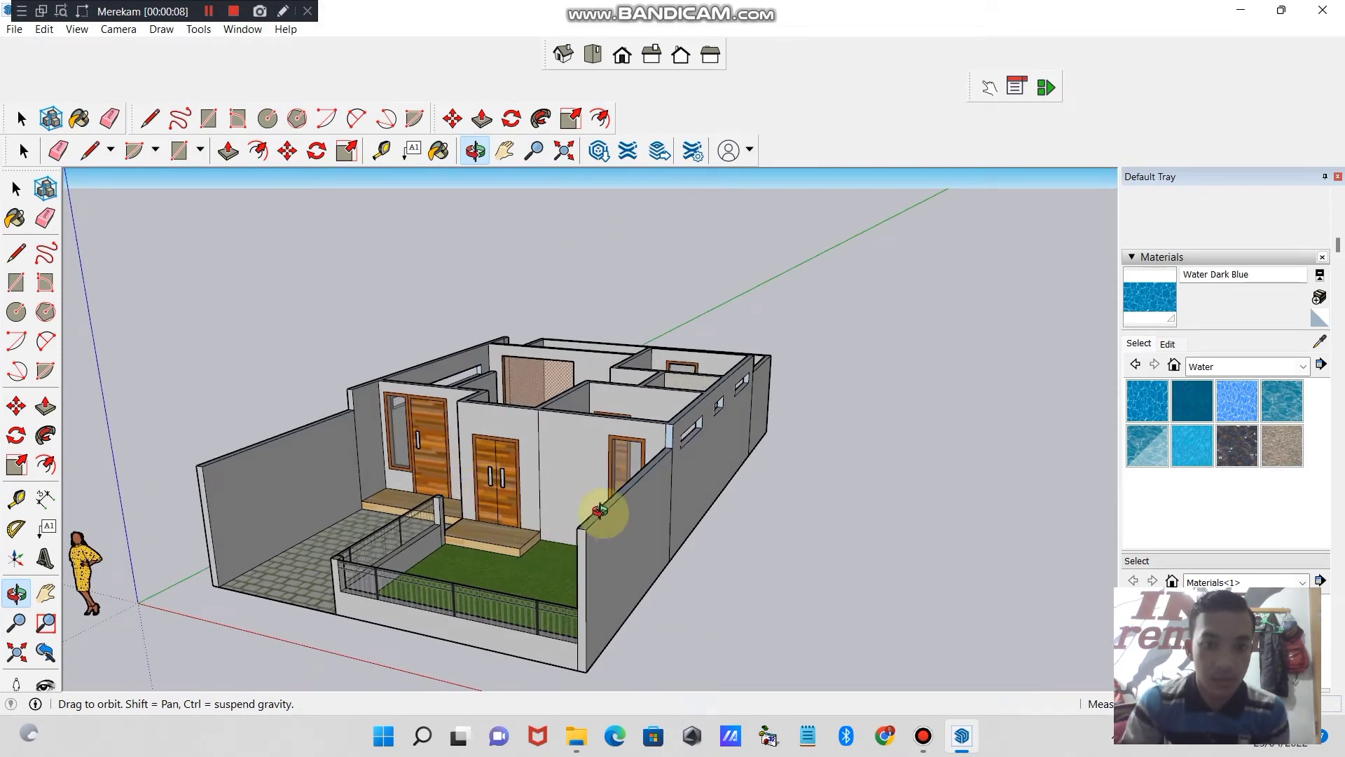
{"action": "left_click_drag", "start_coordinate": [503, 576], "coordinate": [796, 516]}
{"action": "left_click_drag", "start_coordinate": [449, 506], "coordinate": [719, 516]}
{"action": "mouse_move", "coordinate": [435, 526]}
{"action": "left_mouse_down"}
{"action": "mouse_move", "coordinate": [612, 534]}
{"action": "mouse_move", "coordinate": [703, 472]}
{"action": "mouse_move", "coordinate": [491, 518]}
{"action": "mouse_move", "coordinate": [312, 532]}
{"action": "mouse_move", "coordinate": [511, 489]}
{"action": "mouse_move", "coordinate": [339, 489]}
{"action": "mouse_move", "coordinate": [324, 506]}
{"action": "mouse_move", "coordinate": [321, 486]}
{"action": "mouse_move", "coordinate": [423, 527]}
{"action": "left_mouse_up"}
{"action": "left_click_drag", "start_coordinate": [385, 494], "coordinate": [701, 614]}
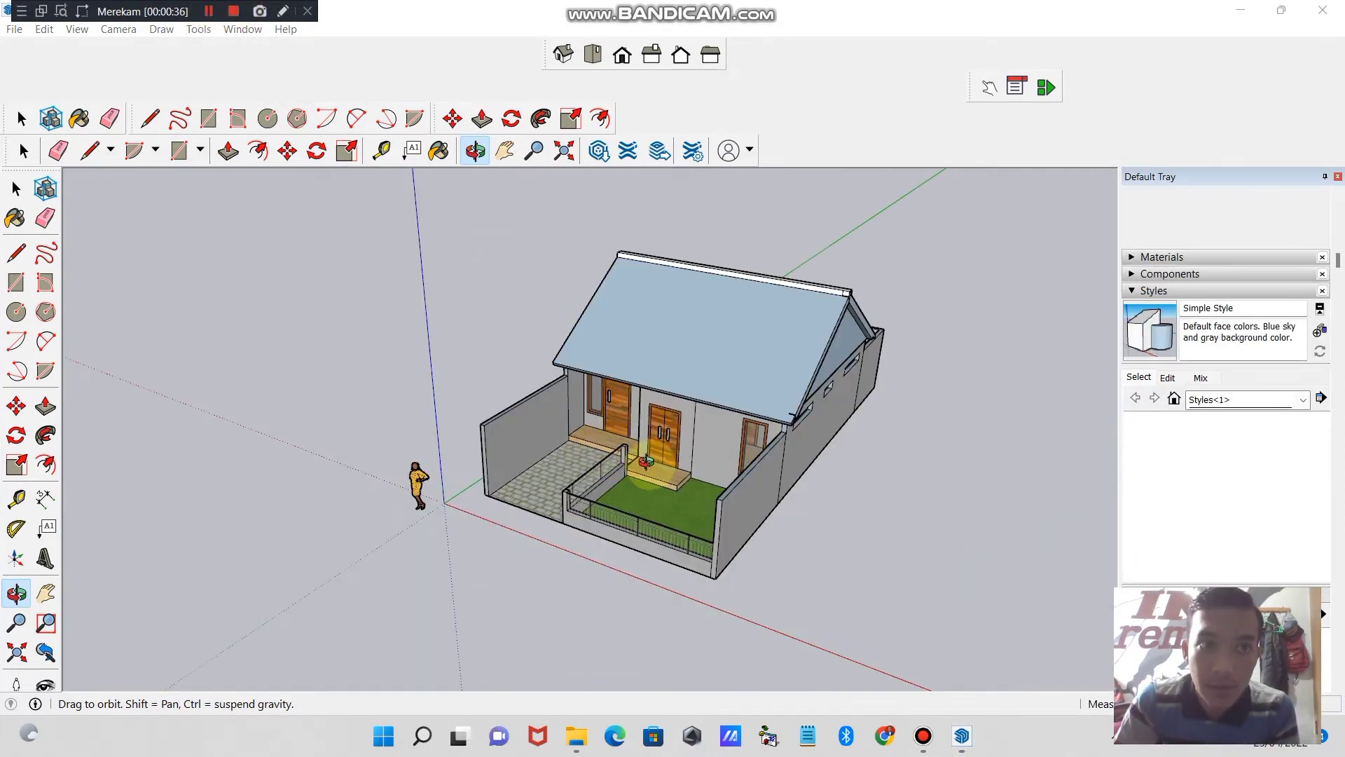
{"action": "left_click_drag", "start_coordinate": [645, 461], "coordinate": [637, 425]}
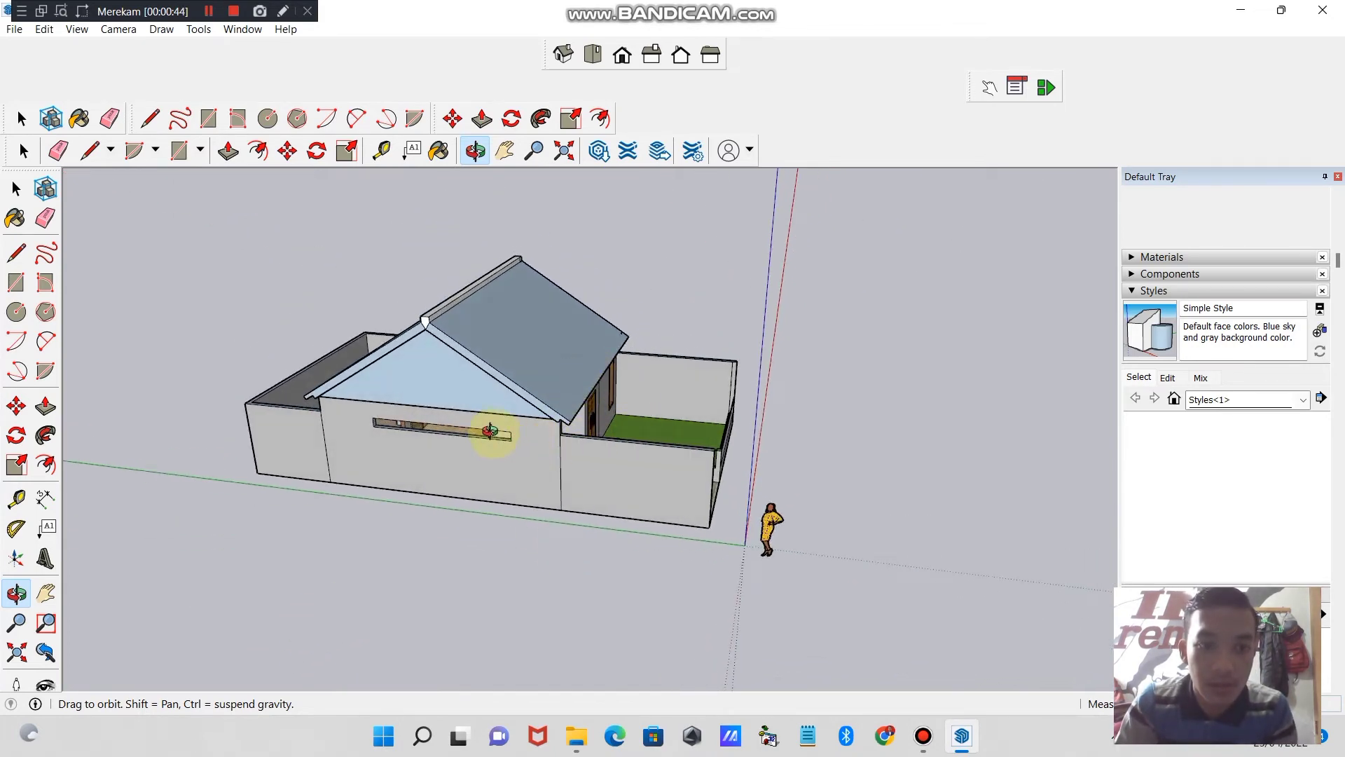
- Hide the roof group to expose the rooms, and undo the hiding
{"action": "left_click_drag", "start_coordinate": [490, 430], "coordinate": [658, 523]}
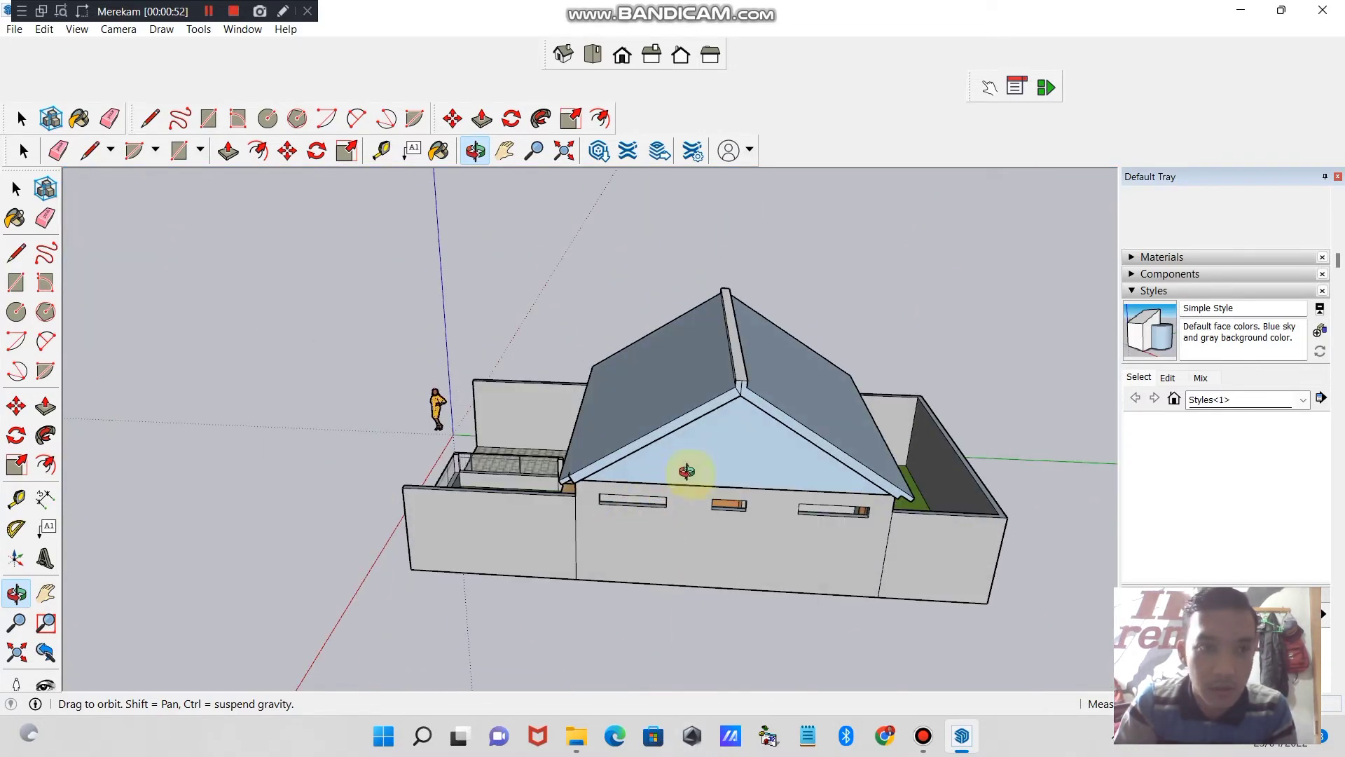
{"action": "left_click_drag", "start_coordinate": [687, 471], "coordinate": [806, 434]}
{"action": "left_click", "coordinate": [23, 149]}
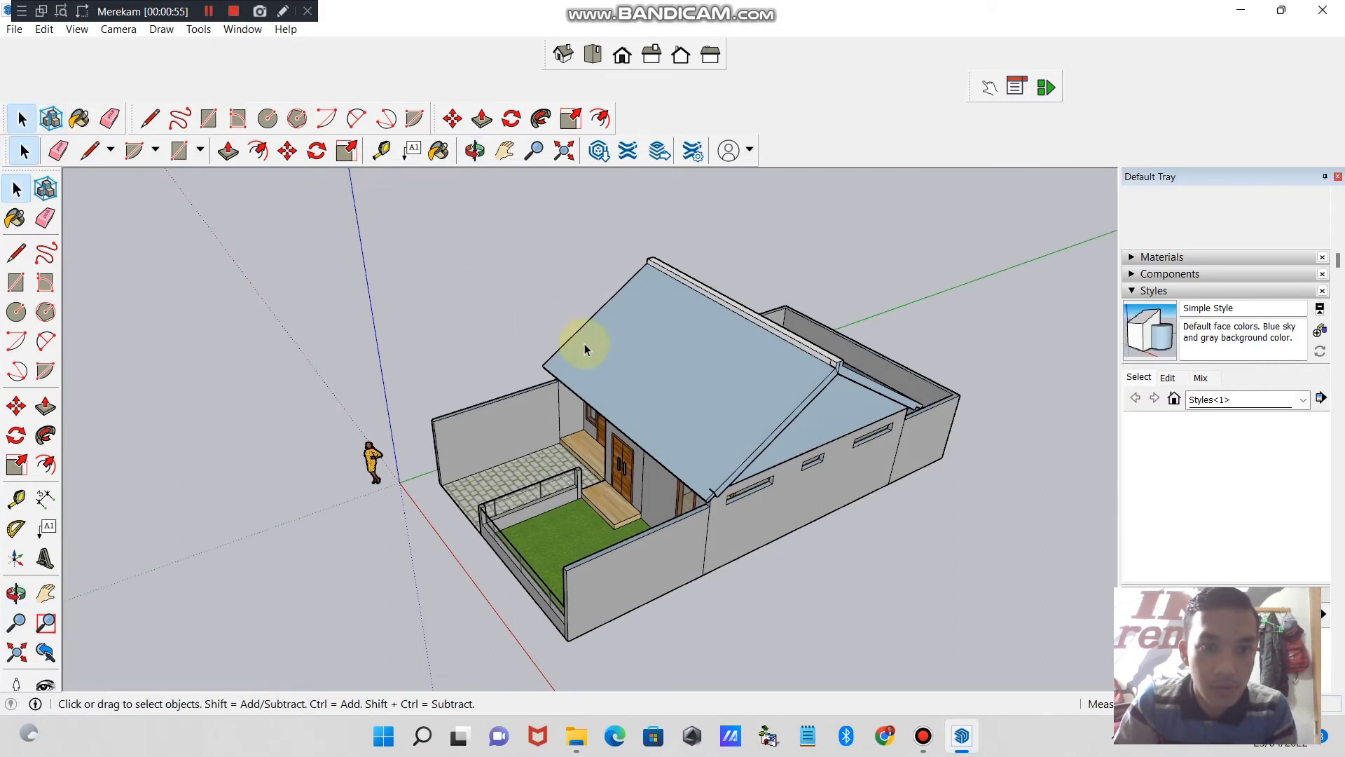
{"action": "left_click", "coordinate": [685, 372]}
{"action": "right_click", "coordinate": [685, 373]}
{"action": "left_click", "coordinate": [728, 420]}
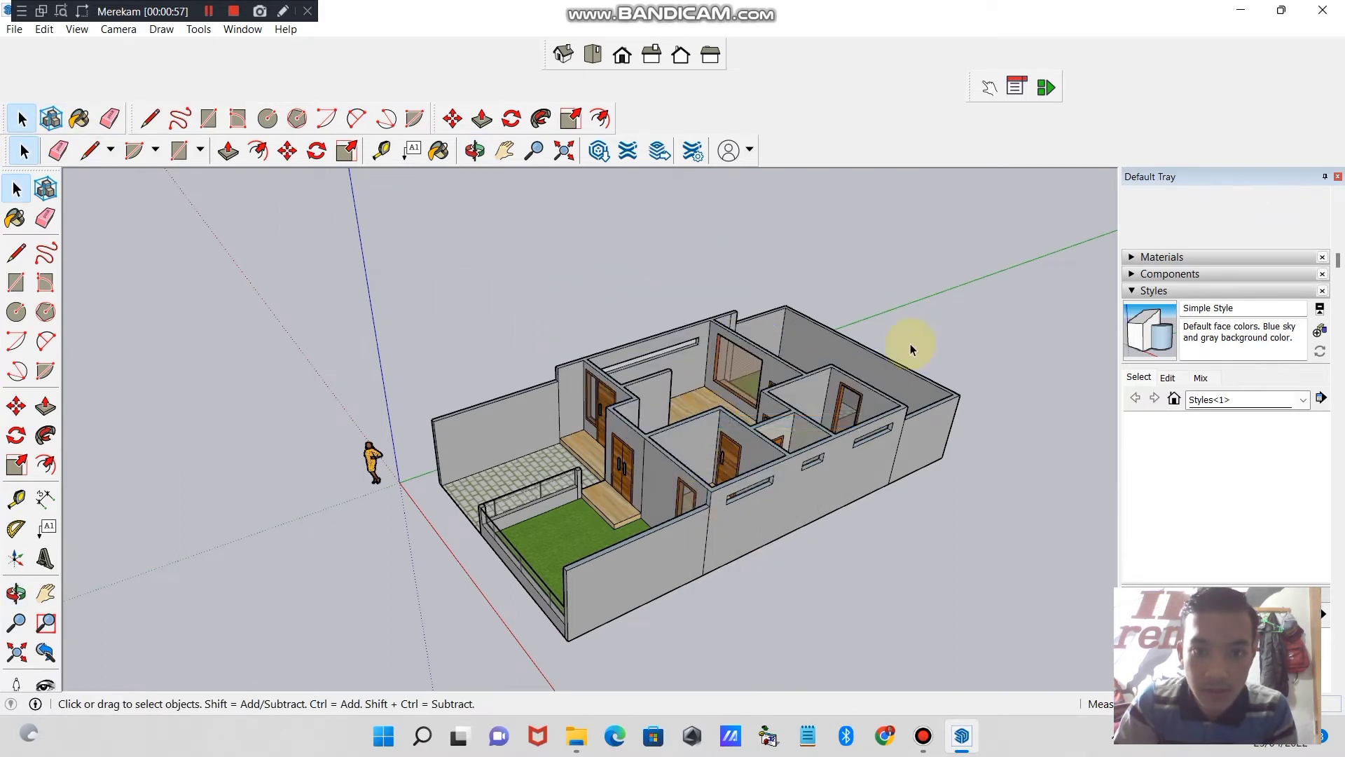
{"action": "right_click", "coordinate": [685, 419]}
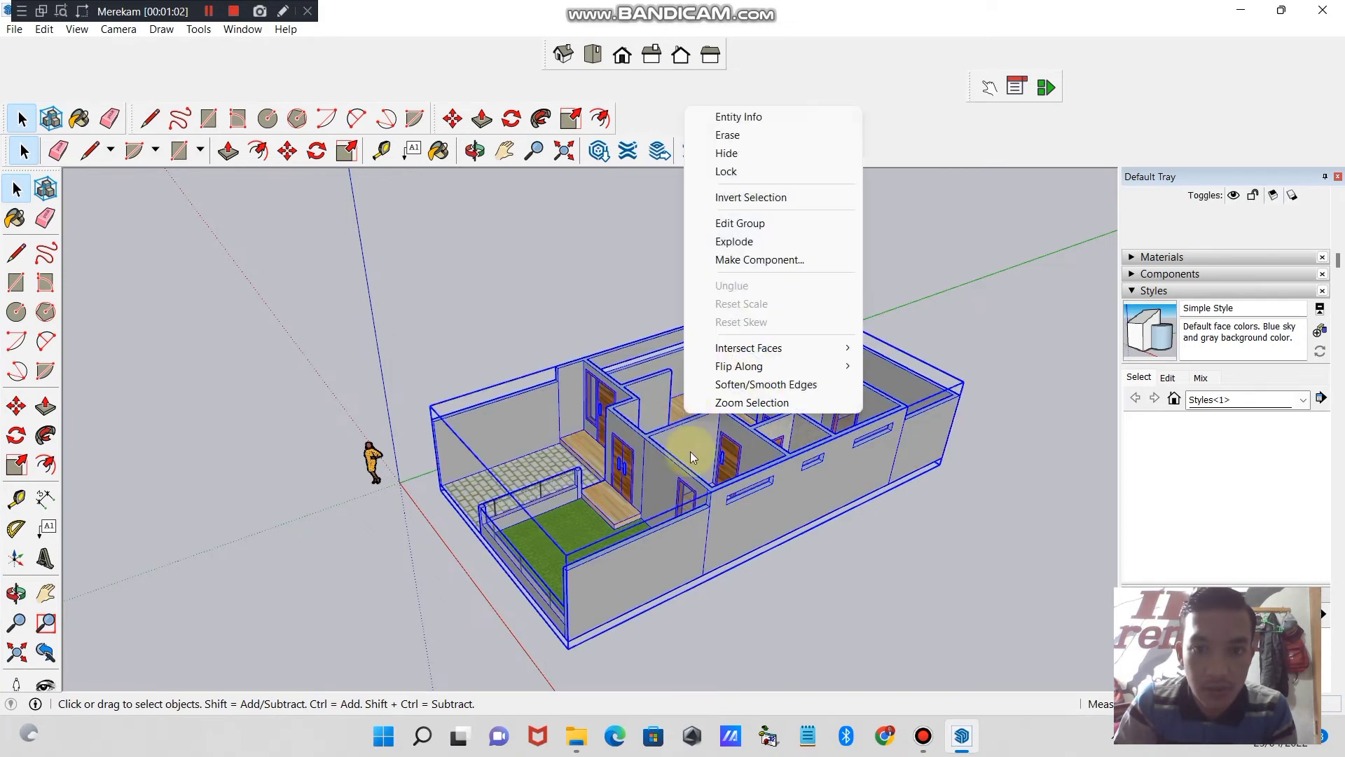
{"action": "left_click", "coordinate": [866, 625]}
{"action": "right_click", "coordinate": [676, 272]}
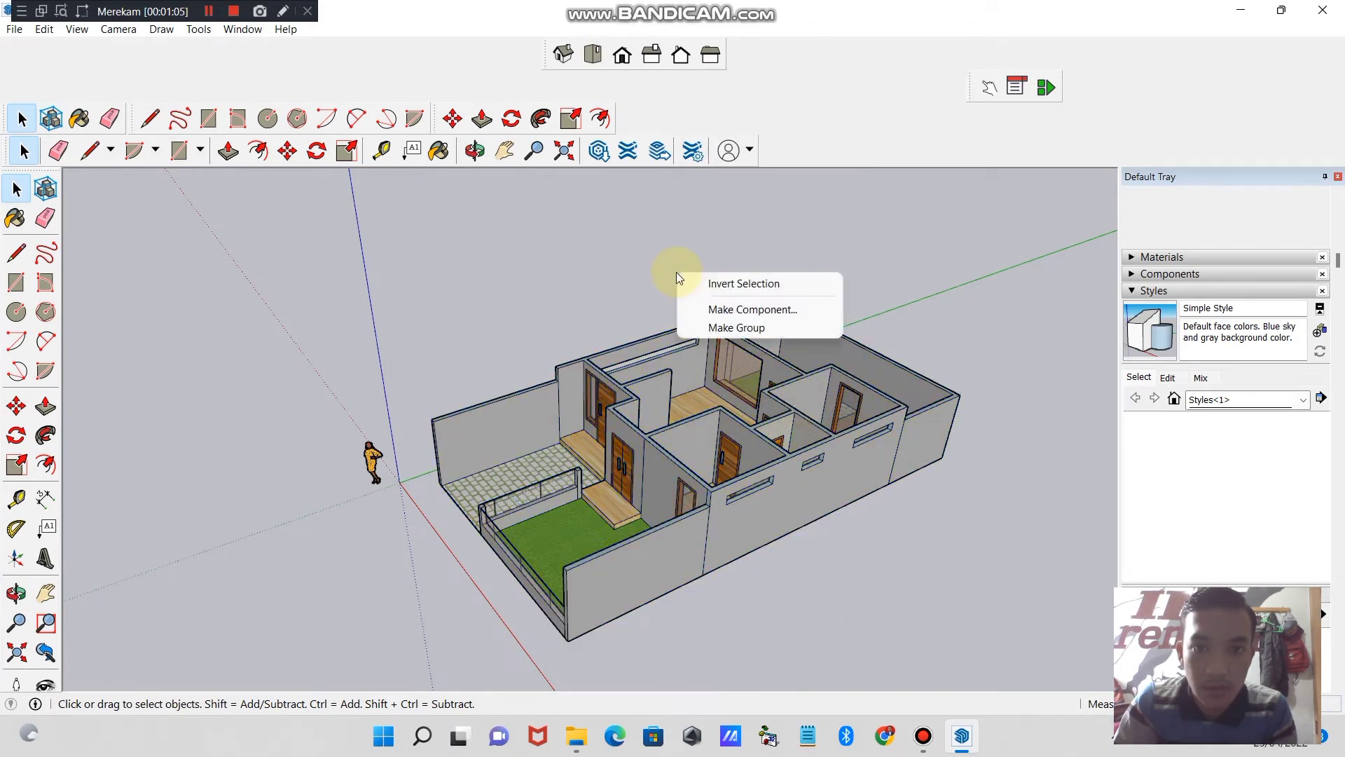
{"action": "left_click", "coordinate": [664, 272]}
{"action": "key", "text": "ctrl+z"}
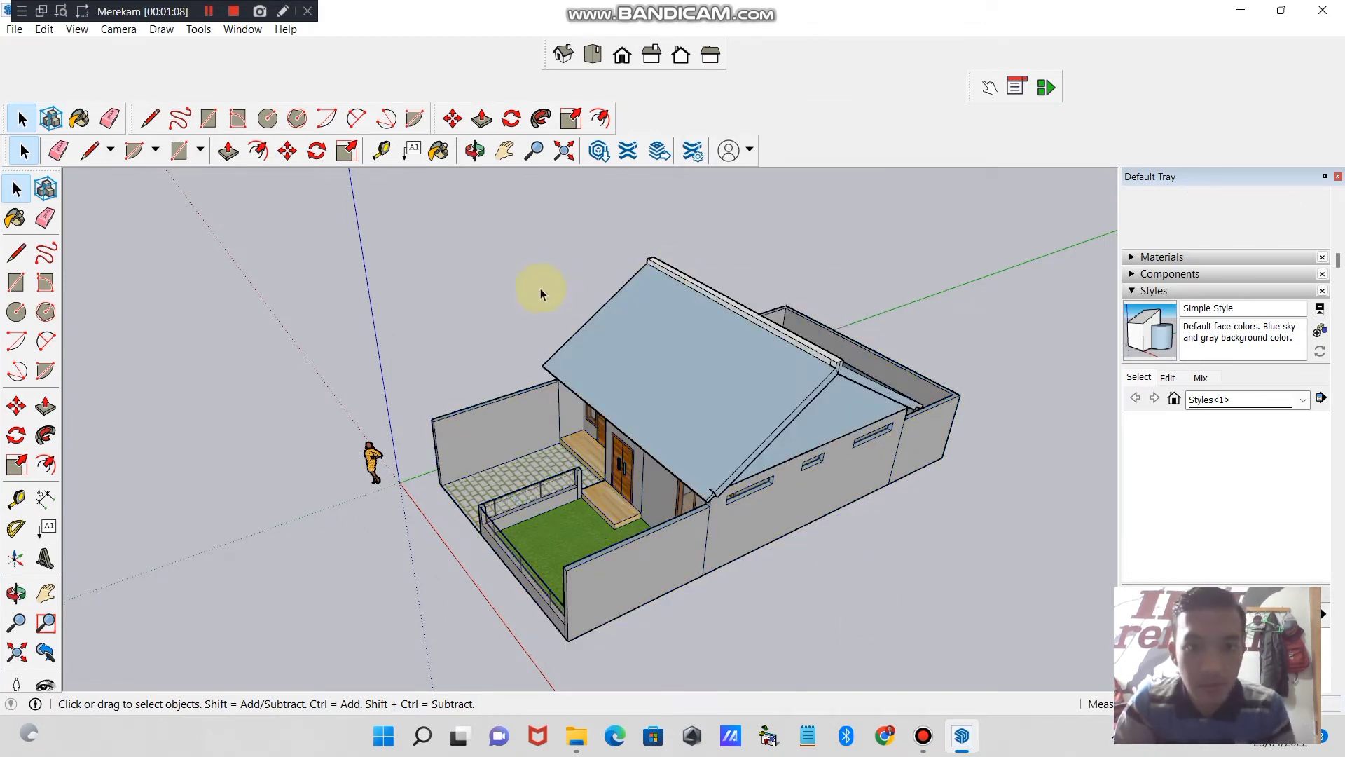
- Examine the house with its shingled roof from the front and both sides
{"action": "left_click", "coordinate": [470, 159]}
{"action": "left_click_drag", "start_coordinate": [750, 375], "coordinate": [724, 423]}
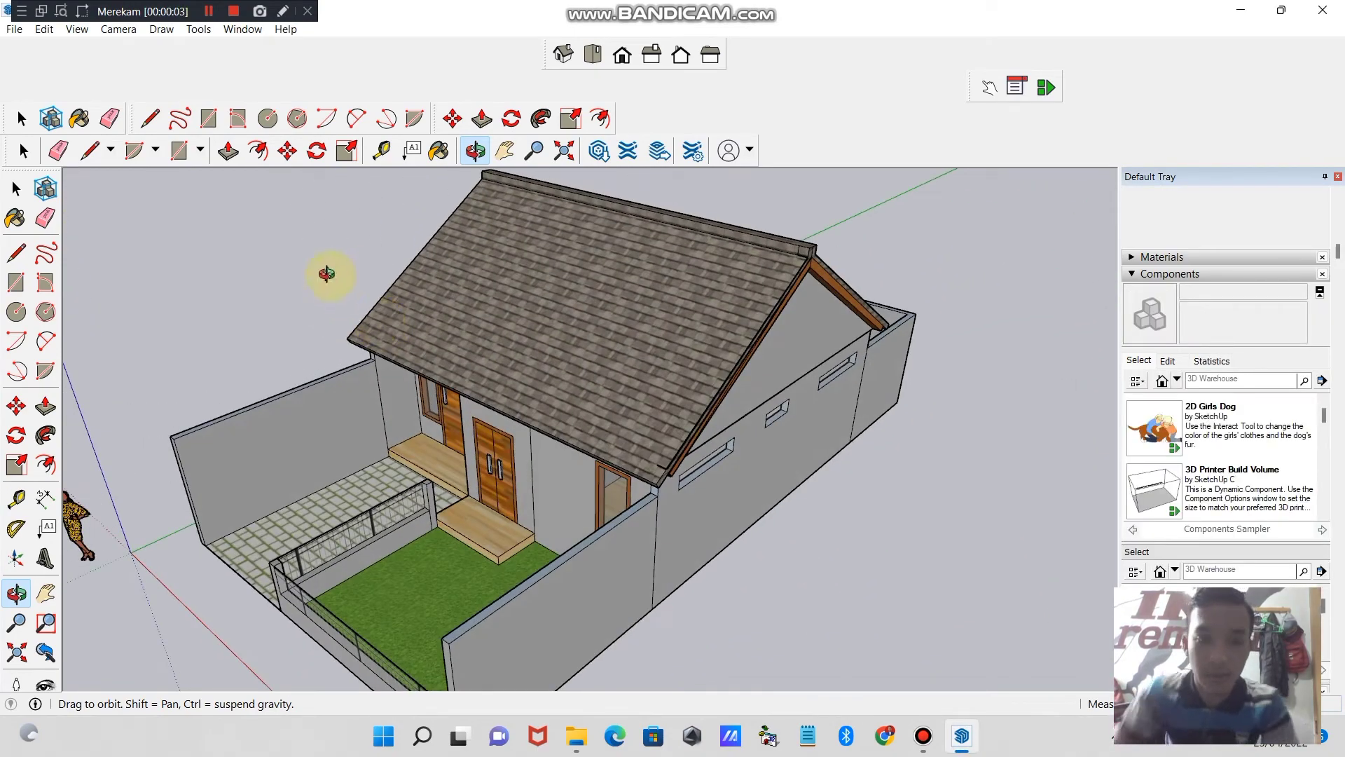
{"action": "left_click_drag", "start_coordinate": [324, 273], "coordinate": [736, 381]}
{"action": "left_click_drag", "start_coordinate": [526, 379], "coordinate": [119, 535]}
{"action": "left_click_drag", "start_coordinate": [600, 424], "coordinate": [625, 363]}
{"action": "left_click_drag", "start_coordinate": [546, 391], "coordinate": [649, 346]}
{"action": "left_click_drag", "start_coordinate": [544, 373], "coordinate": [814, 368]}
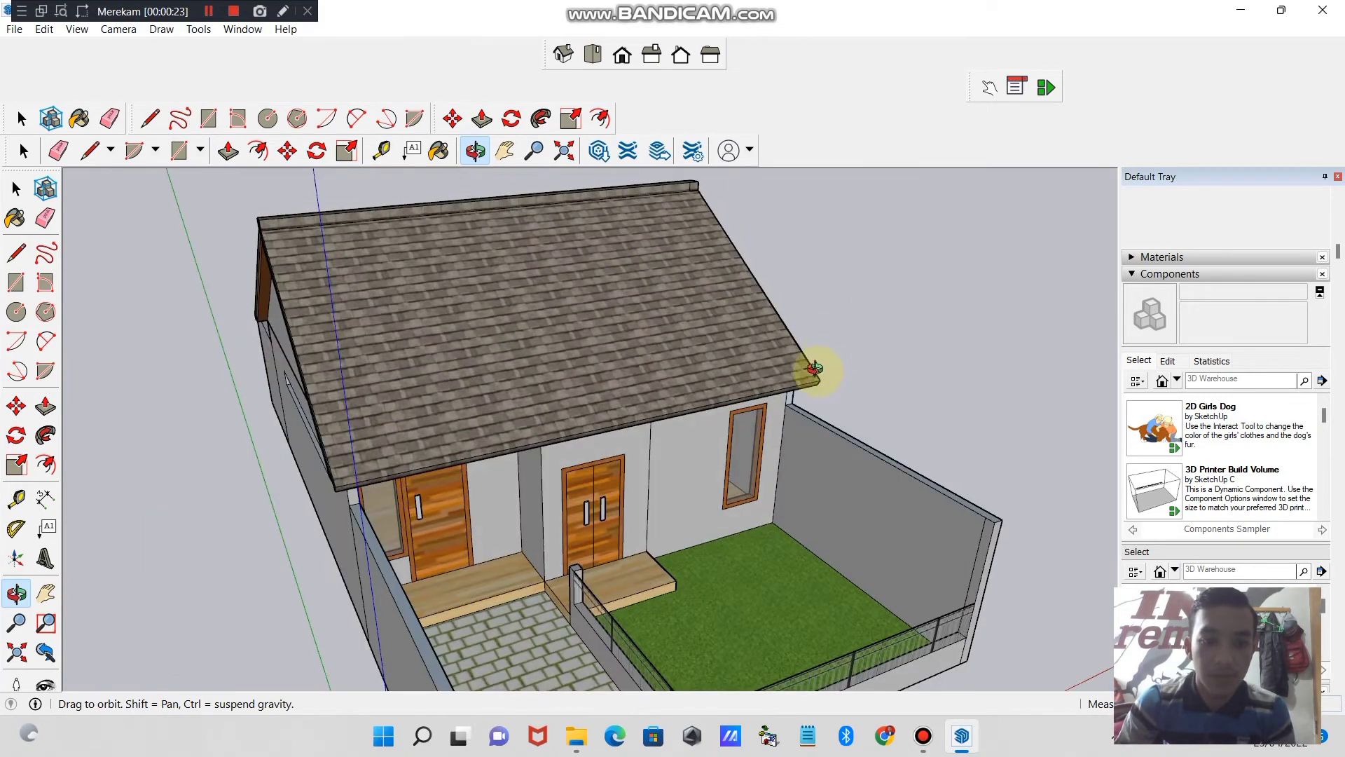
{"action": "left_click_drag", "start_coordinate": [773, 415], "coordinate": [598, 355]}
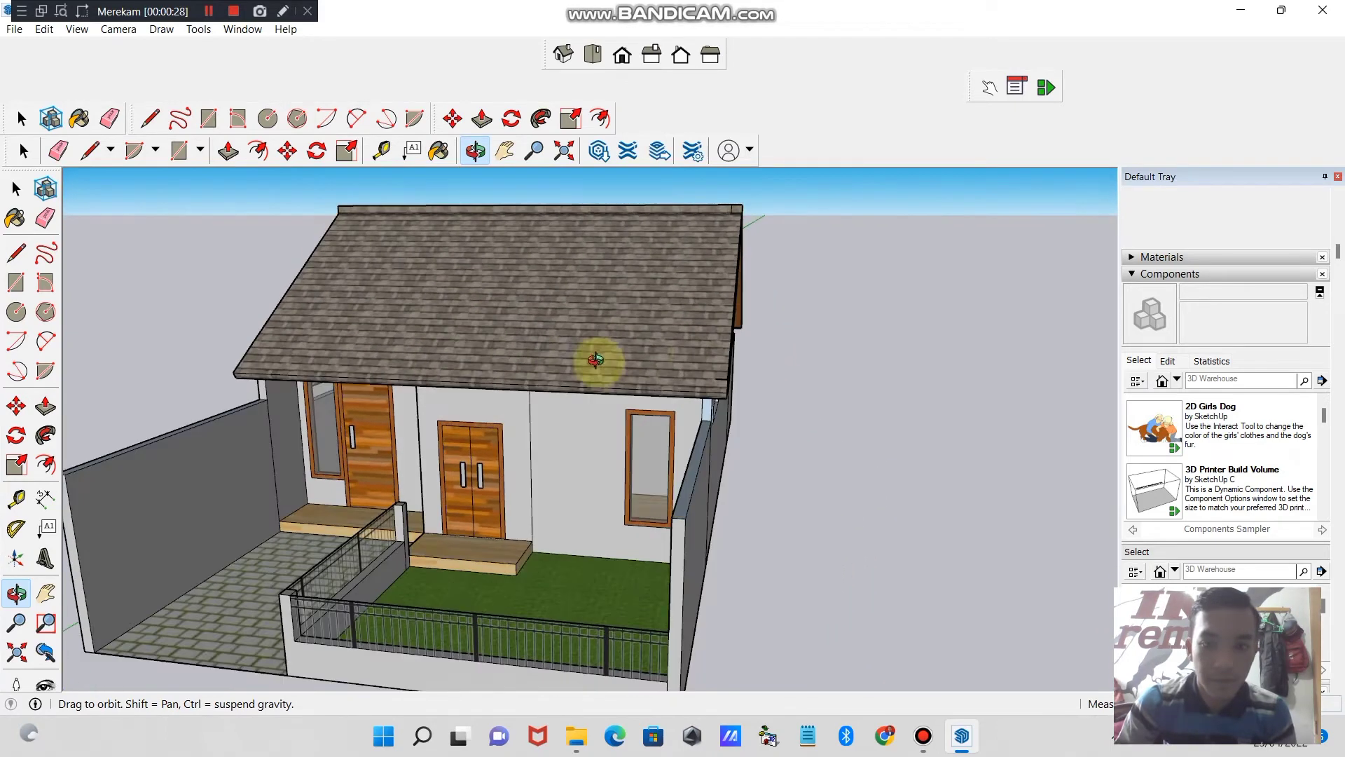
- Browse the component collections and list the components used in the model
{"action": "left_click", "coordinate": [1196, 275]}
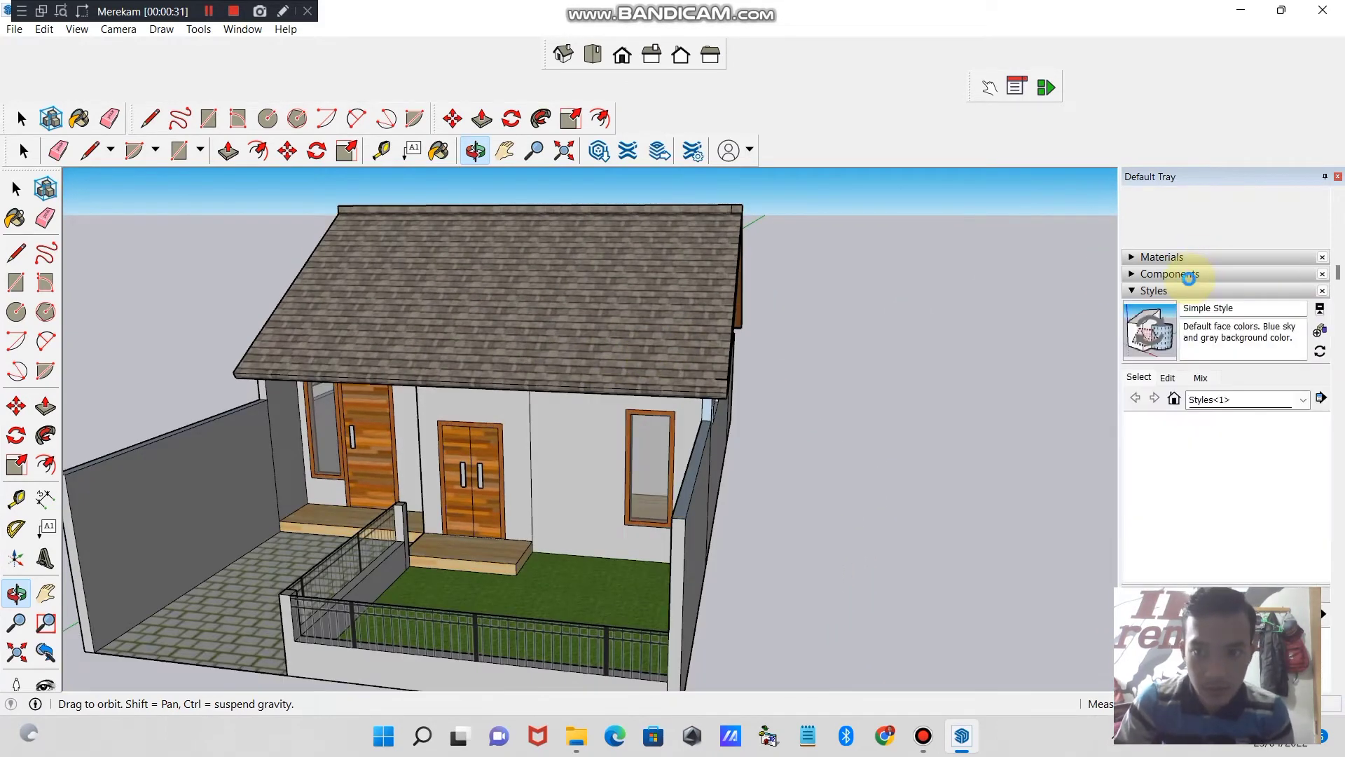
{"action": "left_click", "coordinate": [1184, 278]}
{"action": "mouse_move", "coordinate": [1322, 418]}
{"action": "left_mouse_down"}
{"action": "mouse_move", "coordinate": [1326, 511]}
{"action": "mouse_move", "coordinate": [1328, 417]}
{"action": "left_mouse_up"}
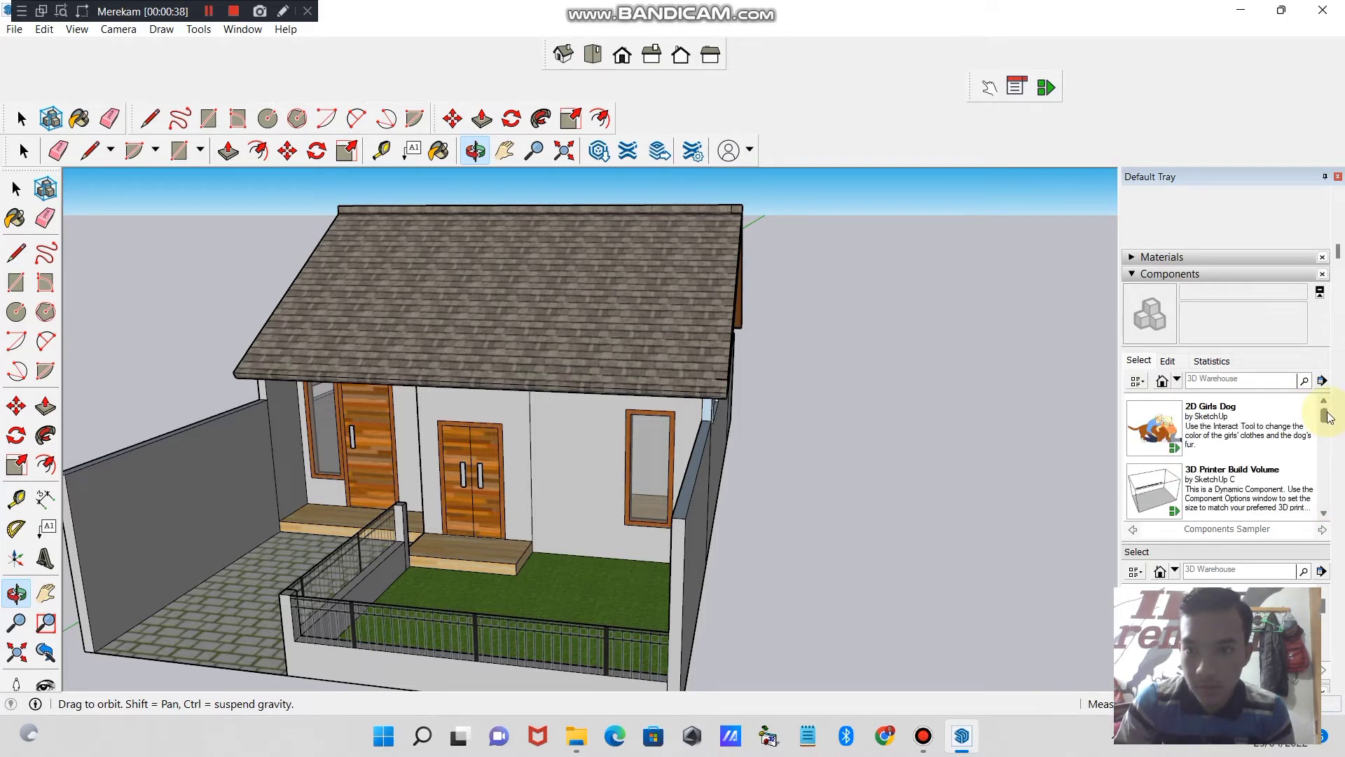
{"action": "left_click", "coordinate": [1142, 382]}
{"action": "left_click", "coordinate": [1162, 382]}
{"action": "left_click", "coordinate": [1175, 387]}
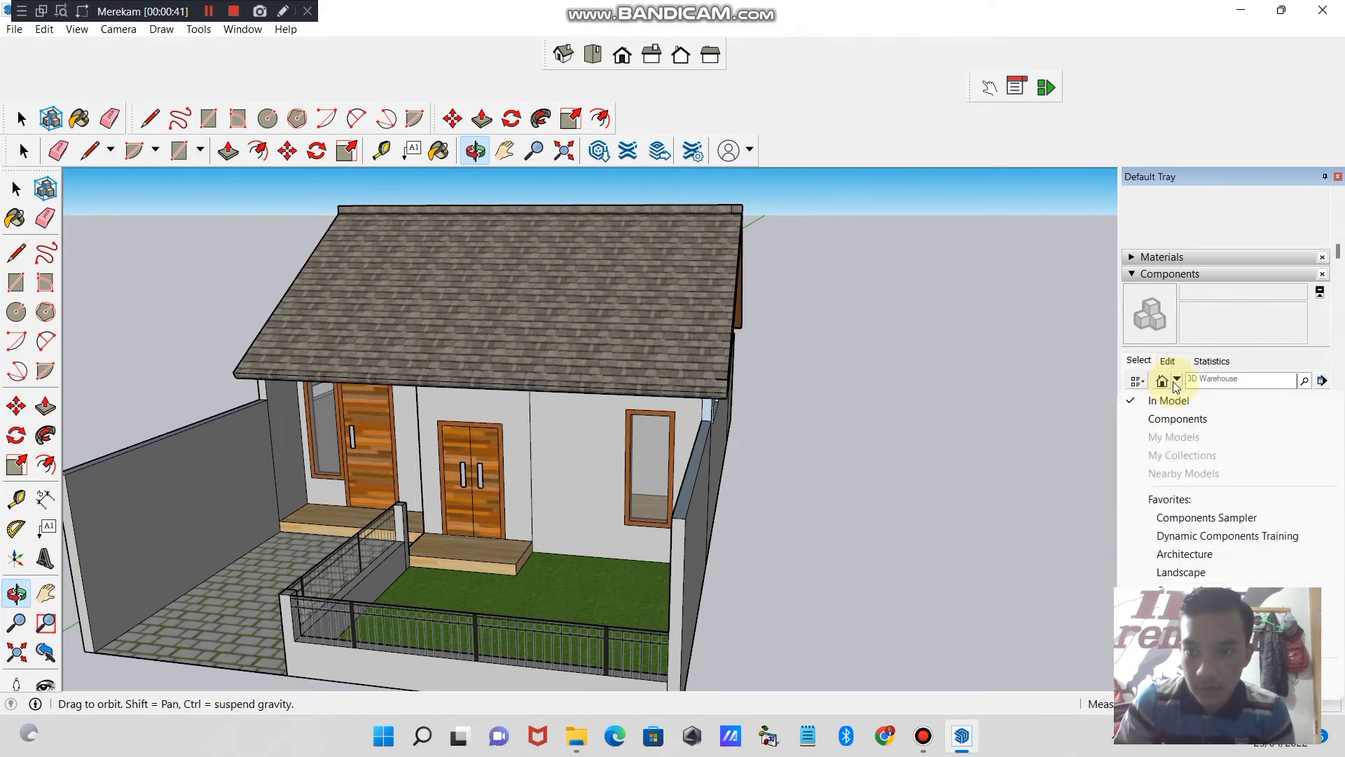
{"action": "left_click", "coordinate": [1176, 386]}
{"action": "left_click", "coordinate": [1176, 385]}
{"action": "left_click", "coordinate": [1180, 418]}
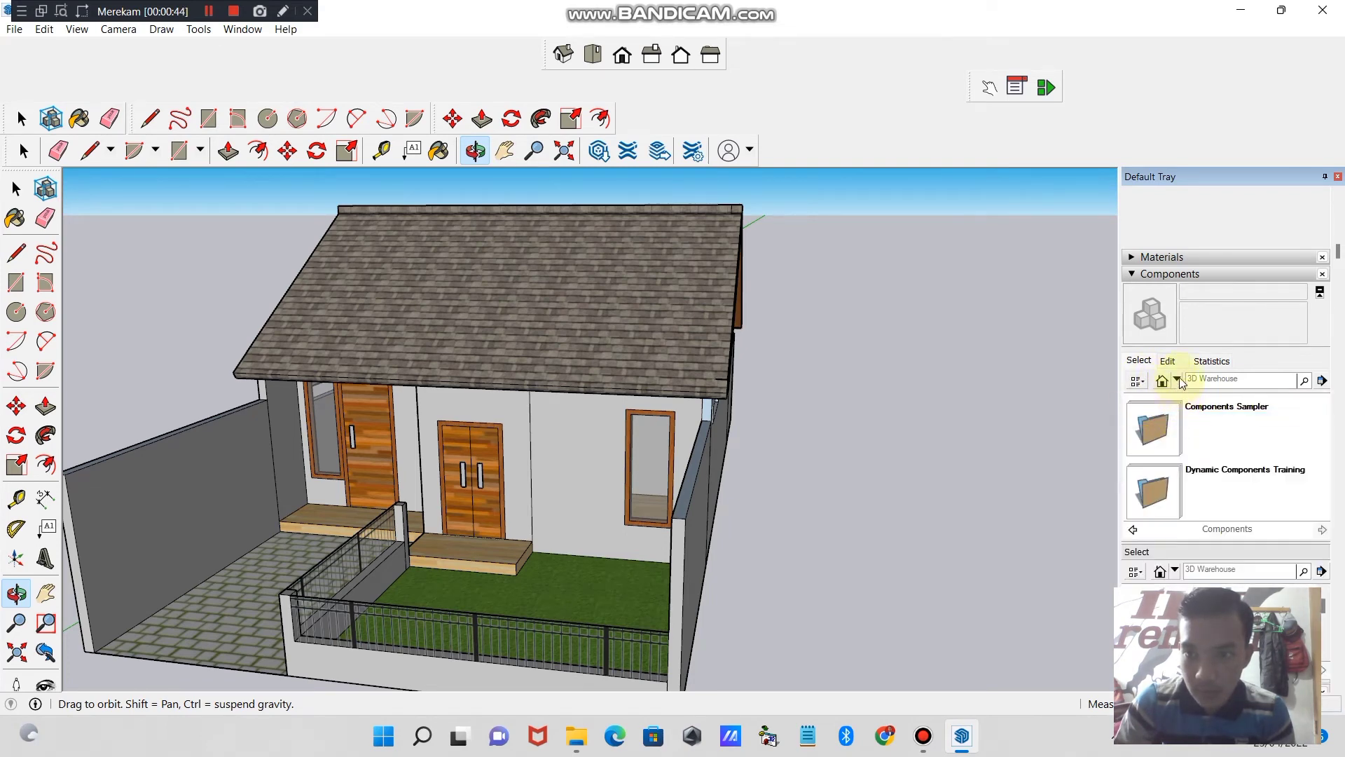
{"action": "left_click", "coordinate": [1176, 380]}
{"action": "left_click", "coordinate": [1182, 379]}
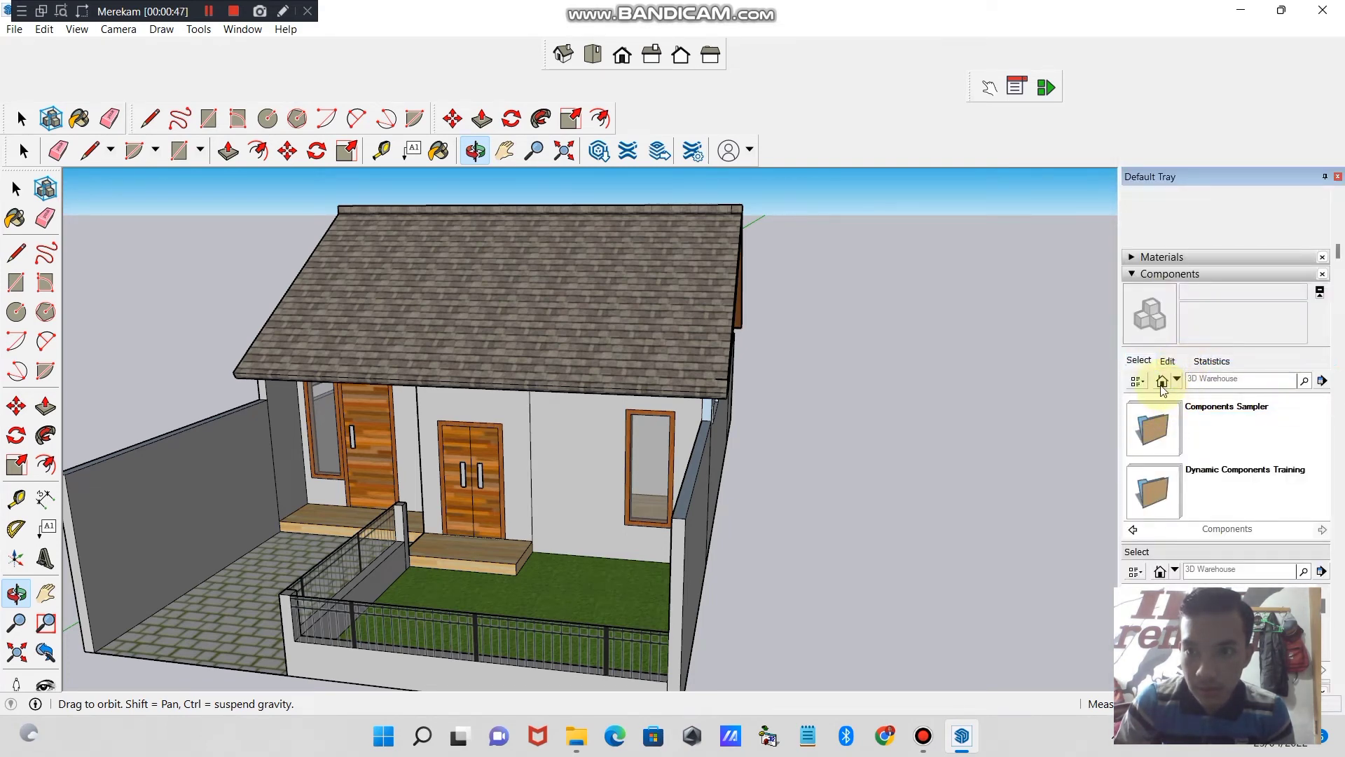
{"action": "left_click", "coordinate": [1142, 383]}
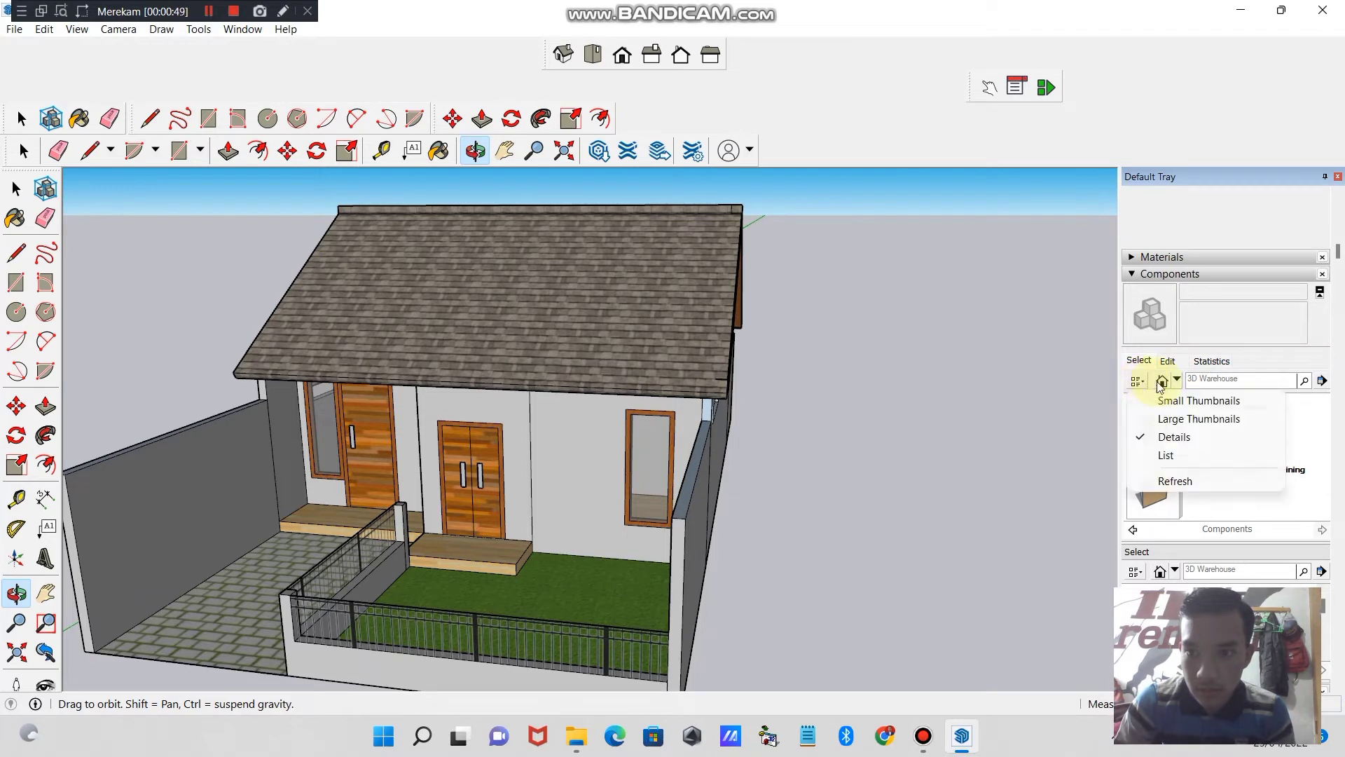
{"action": "left_click", "coordinate": [1164, 383]}
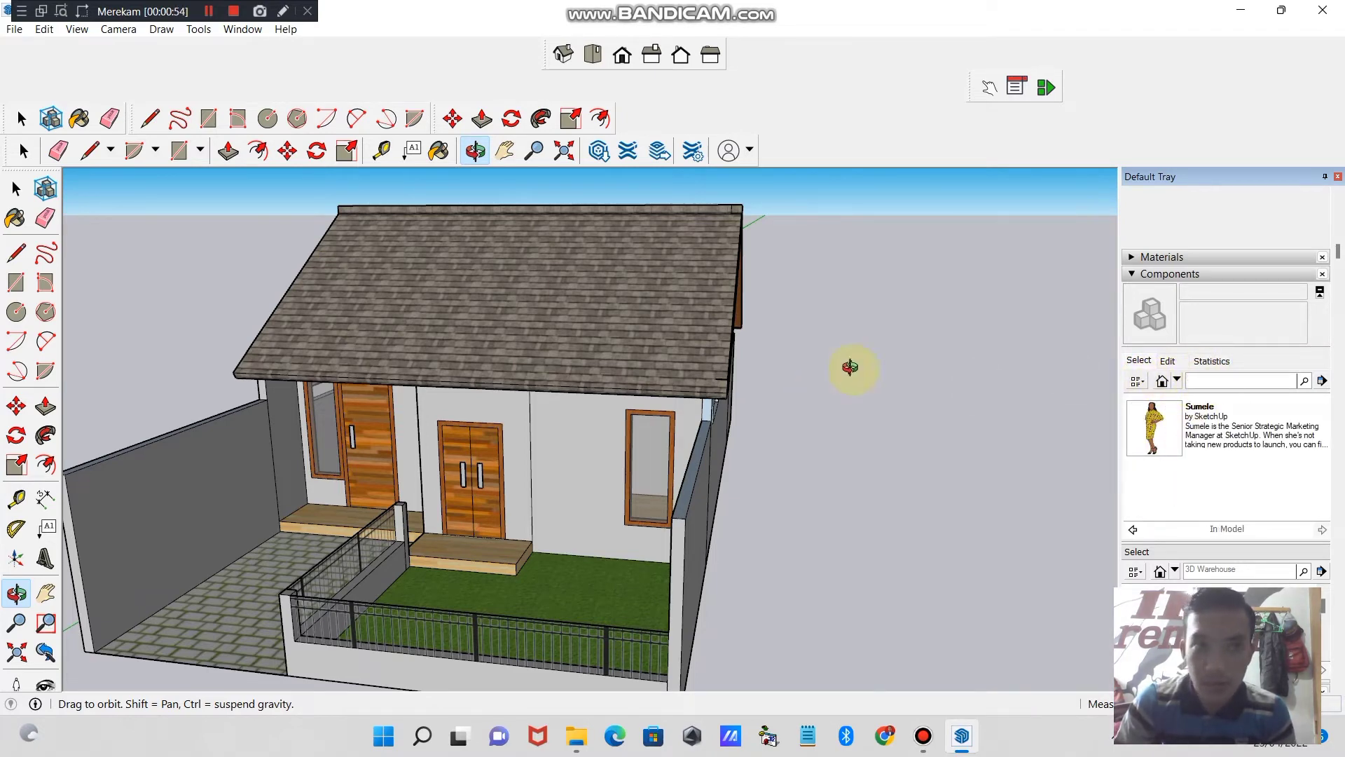
- Search the 3D Warehouse for "Tree" components
{"action": "left_click", "coordinate": [209, 11]}
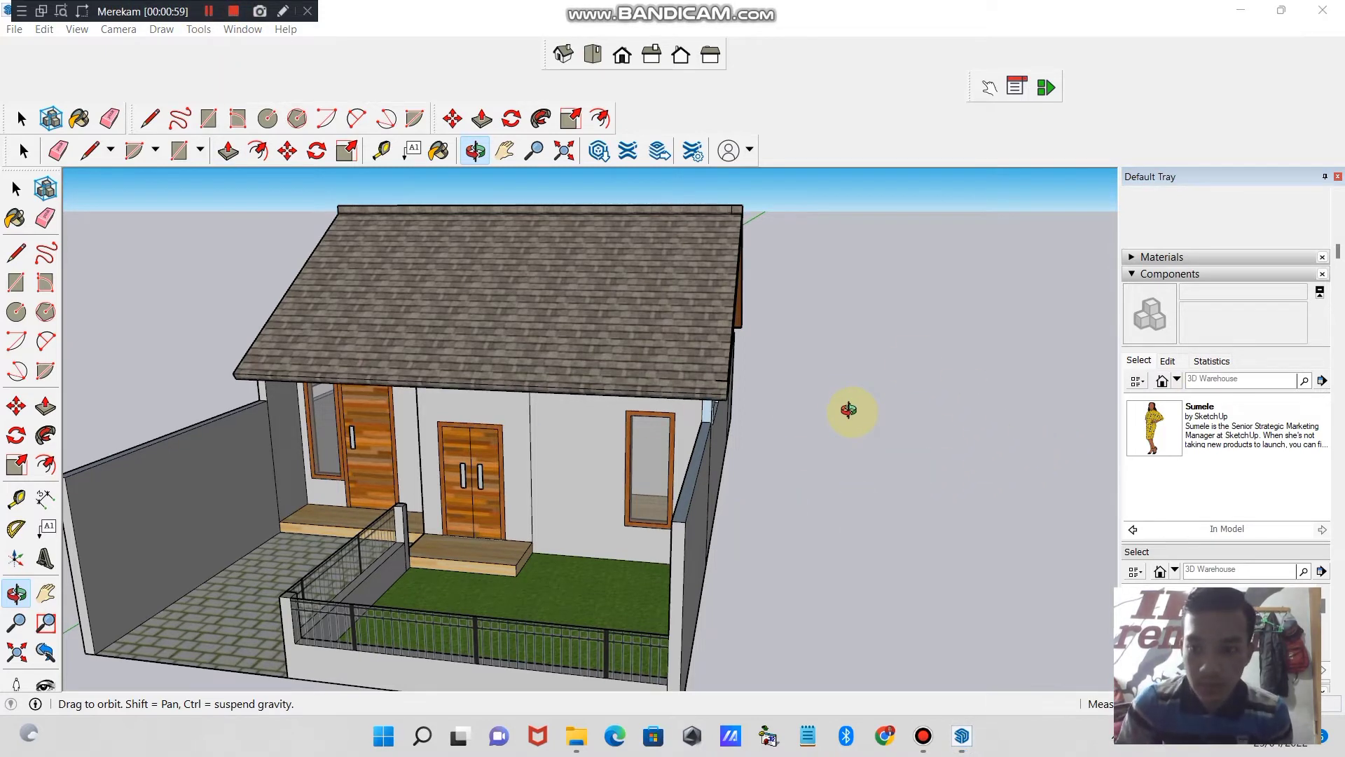
{"action": "left_click_drag", "start_coordinate": [848, 410], "coordinate": [1215, 413]}
{"action": "left_click", "coordinate": [1246, 384]}
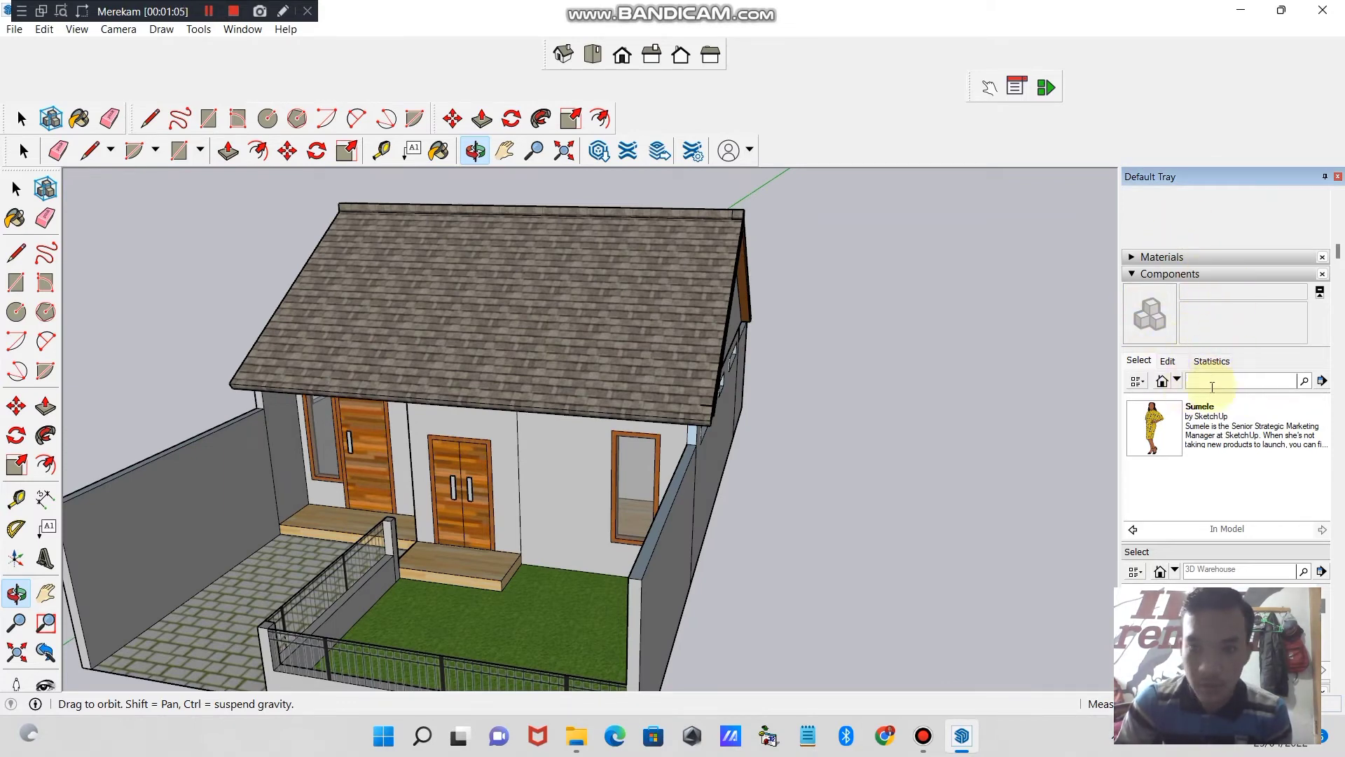
{"action": "type", "text": "Tree"}
{"action": "key", "text": "Return"}
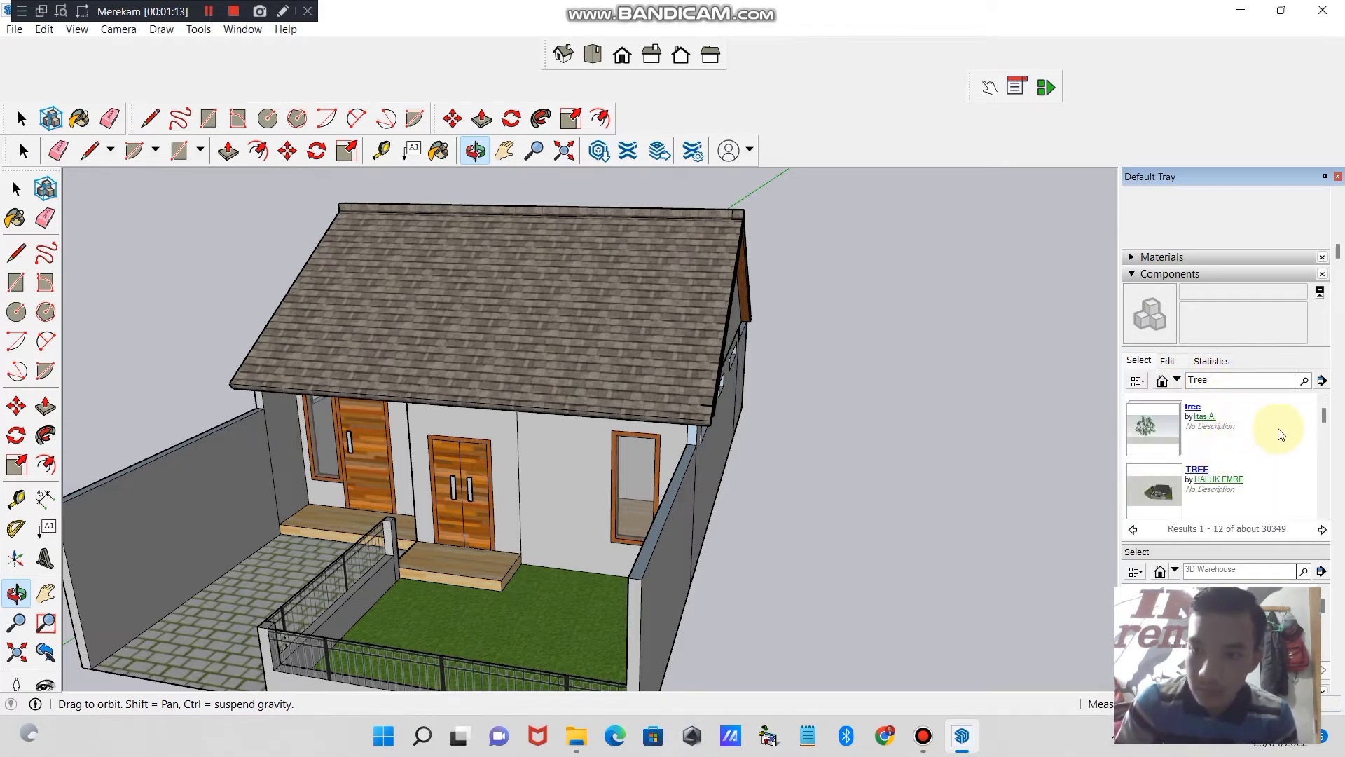
- Insert the "3d tree - yellowgreen tree" component from the 3D Warehouse onto the front lawn
{"action": "mouse_move", "coordinate": [1328, 429]}
{"action": "left_mouse_down"}
{"action": "mouse_move", "coordinate": [1324, 474]}
{"action": "mouse_move", "coordinate": [1327, 419]}
{"action": "mouse_move", "coordinate": [1322, 447]}
{"action": "left_mouse_up"}
{"action": "left_click", "coordinate": [1154, 423]}
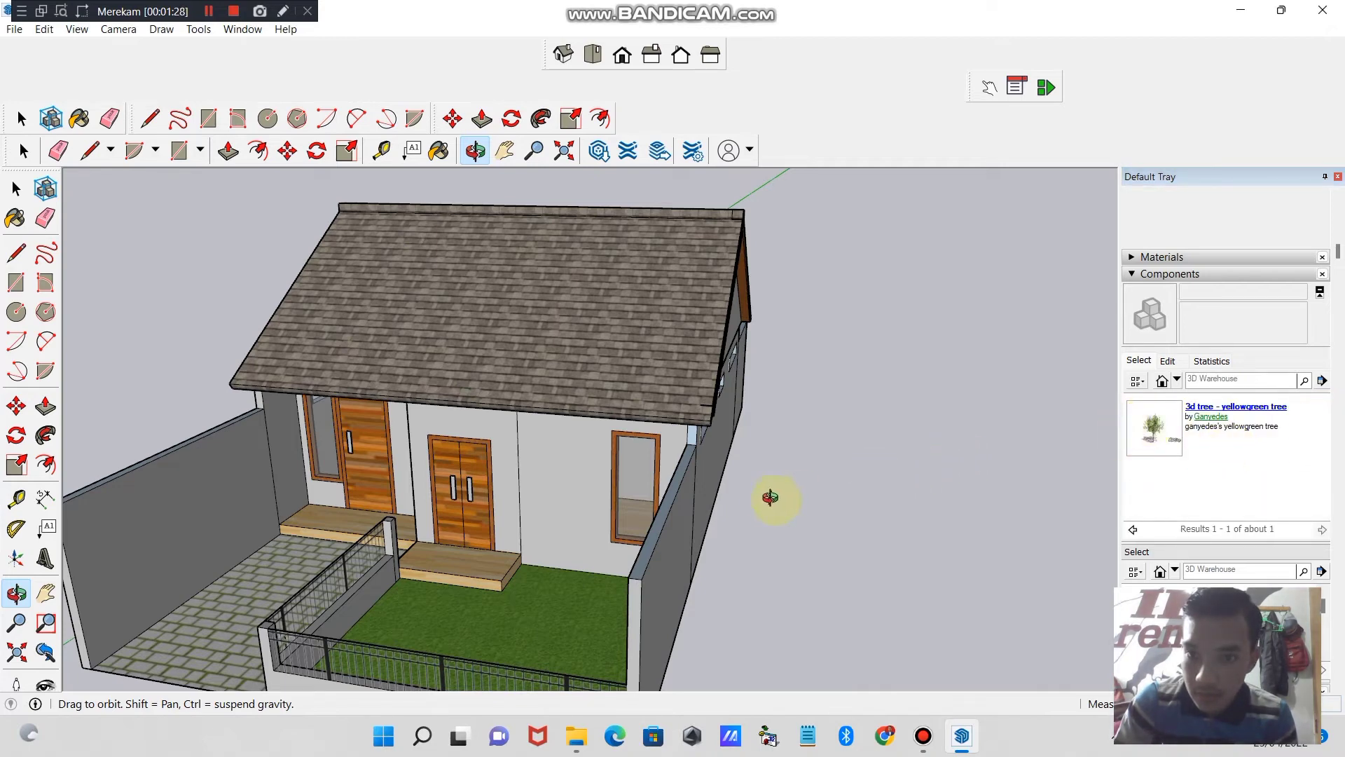
{"action": "left_click", "coordinate": [1163, 423]}
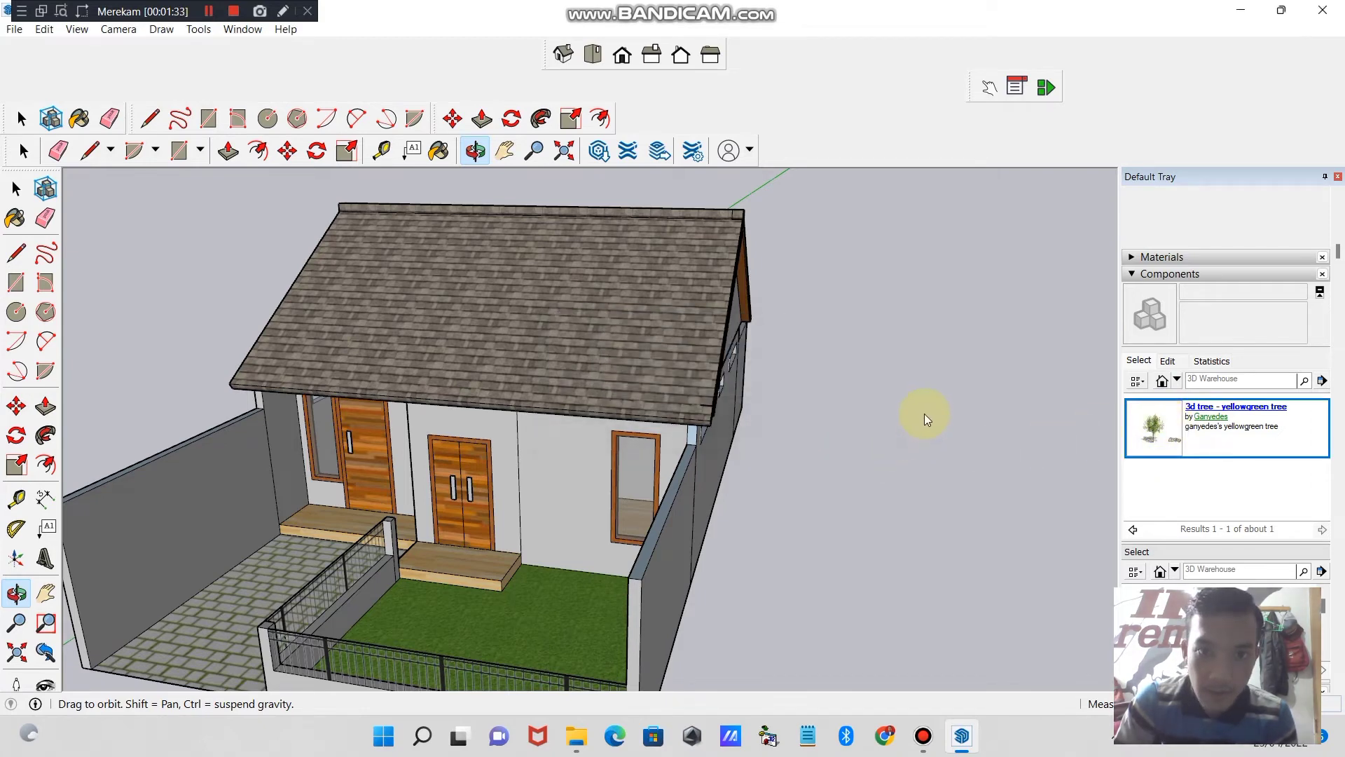
{"action": "left_click", "coordinate": [1150, 315]}
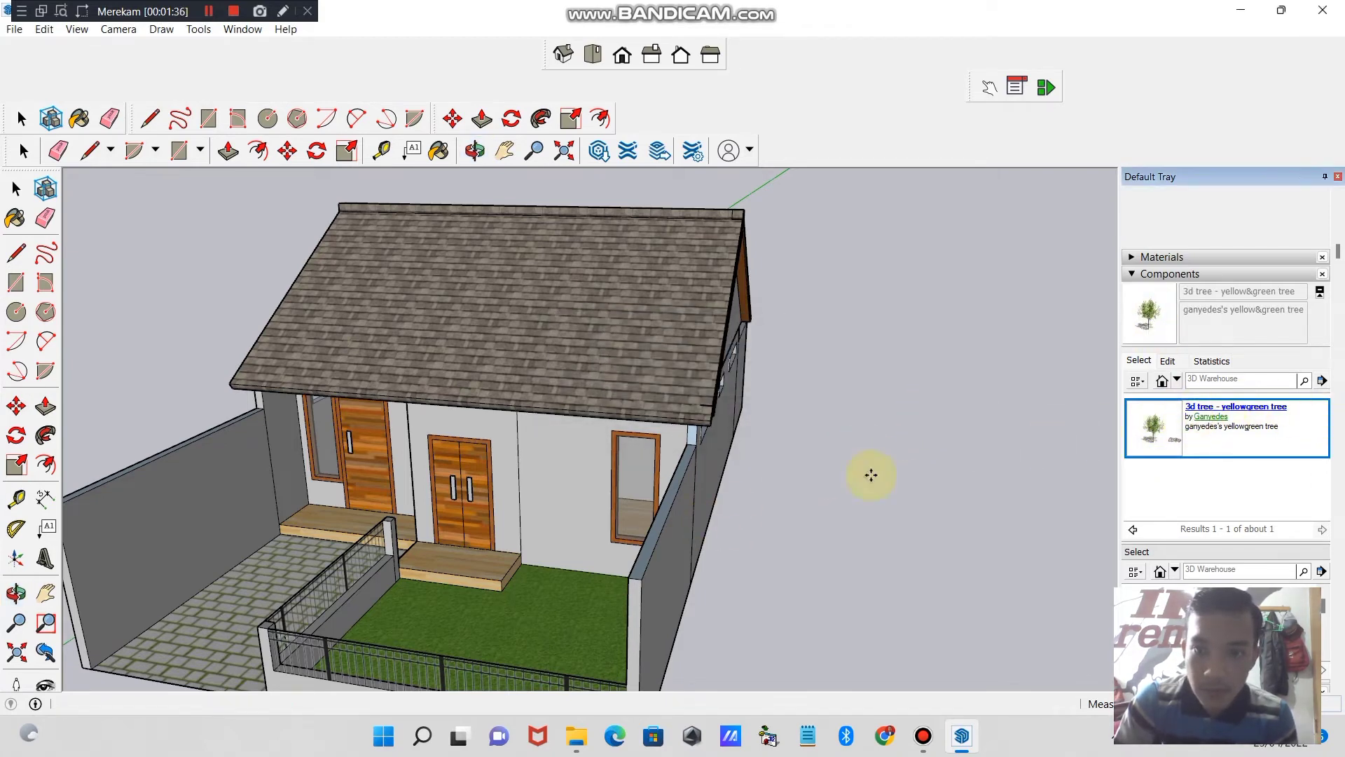
{"action": "left_click", "coordinate": [452, 625]}
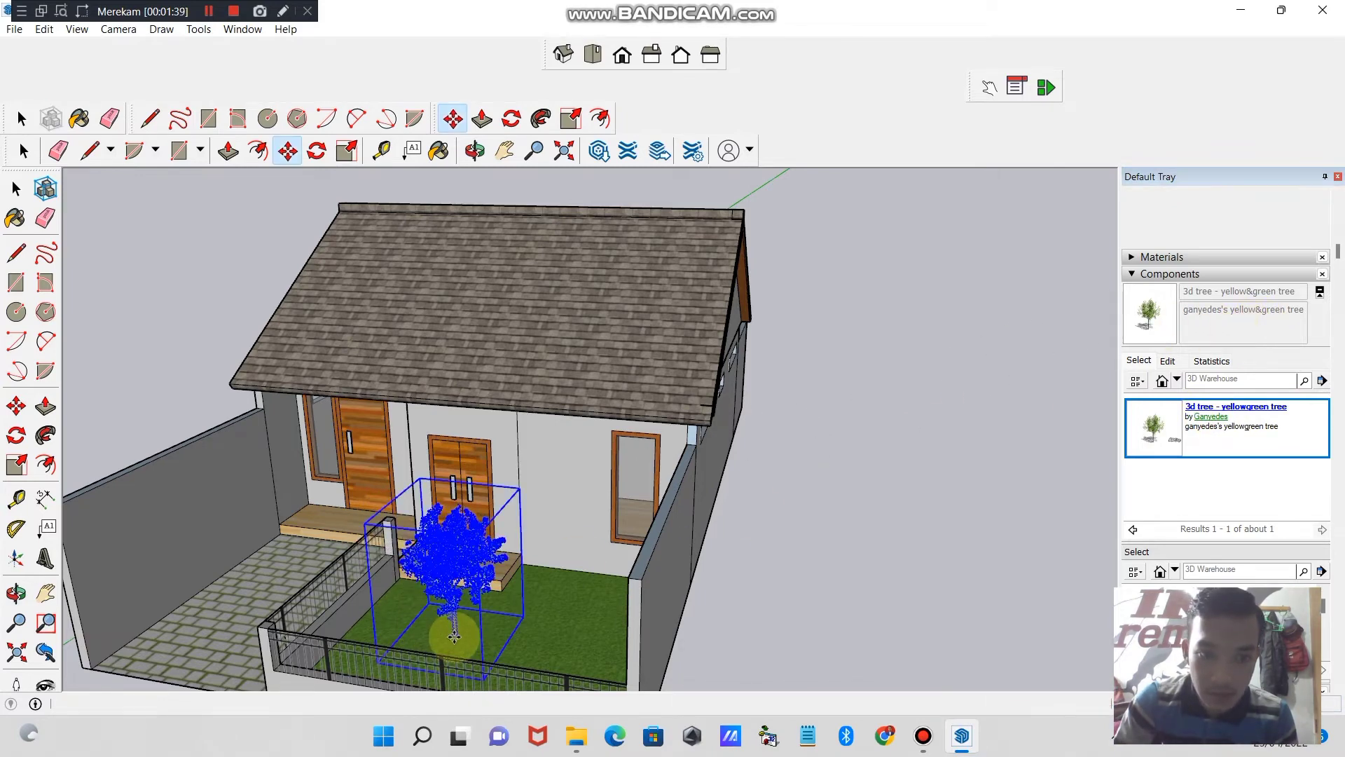
- Enlarge the inserted tree slightly by scaling it uniformly from an upper corner
{"action": "key", "text": "m"}
{"action": "left_click", "coordinate": [16, 464]}
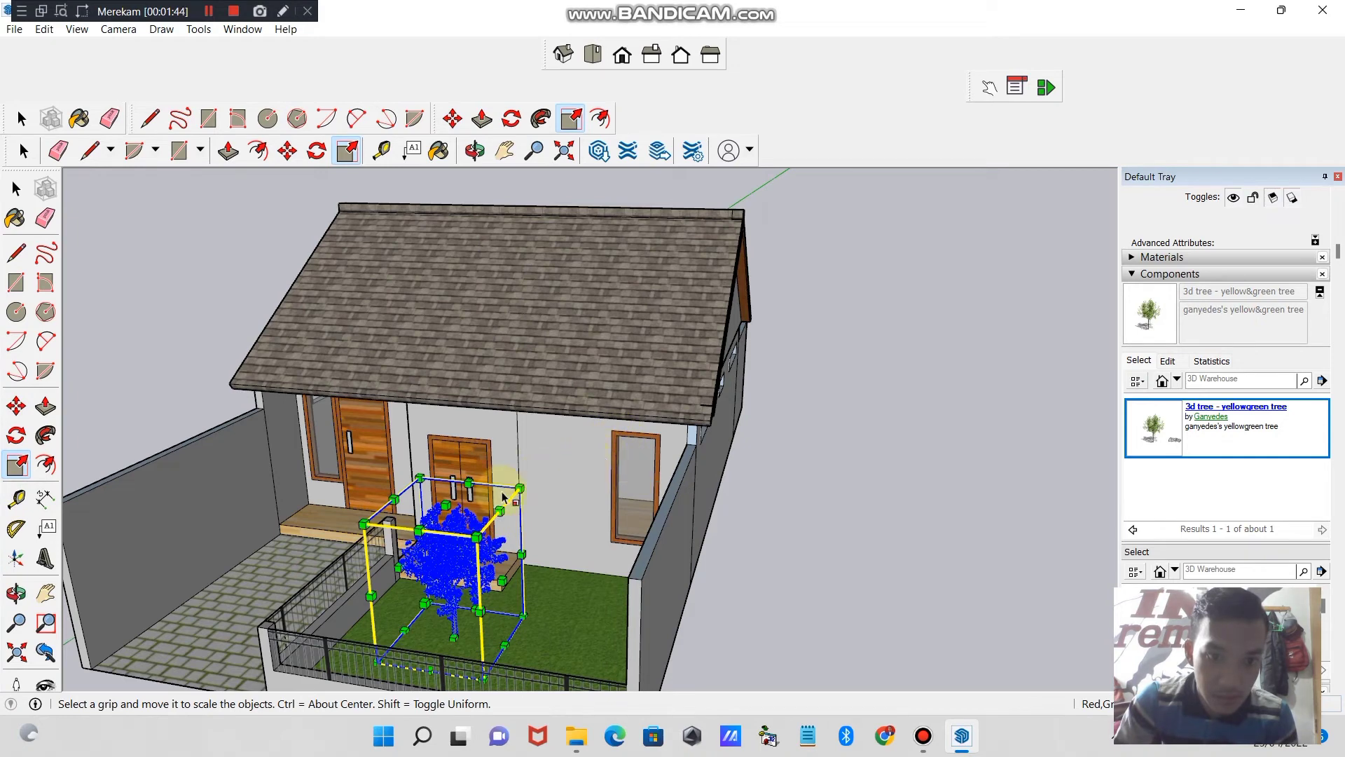
{"action": "left_click_drag", "start_coordinate": [519, 486], "coordinate": [546, 460]}
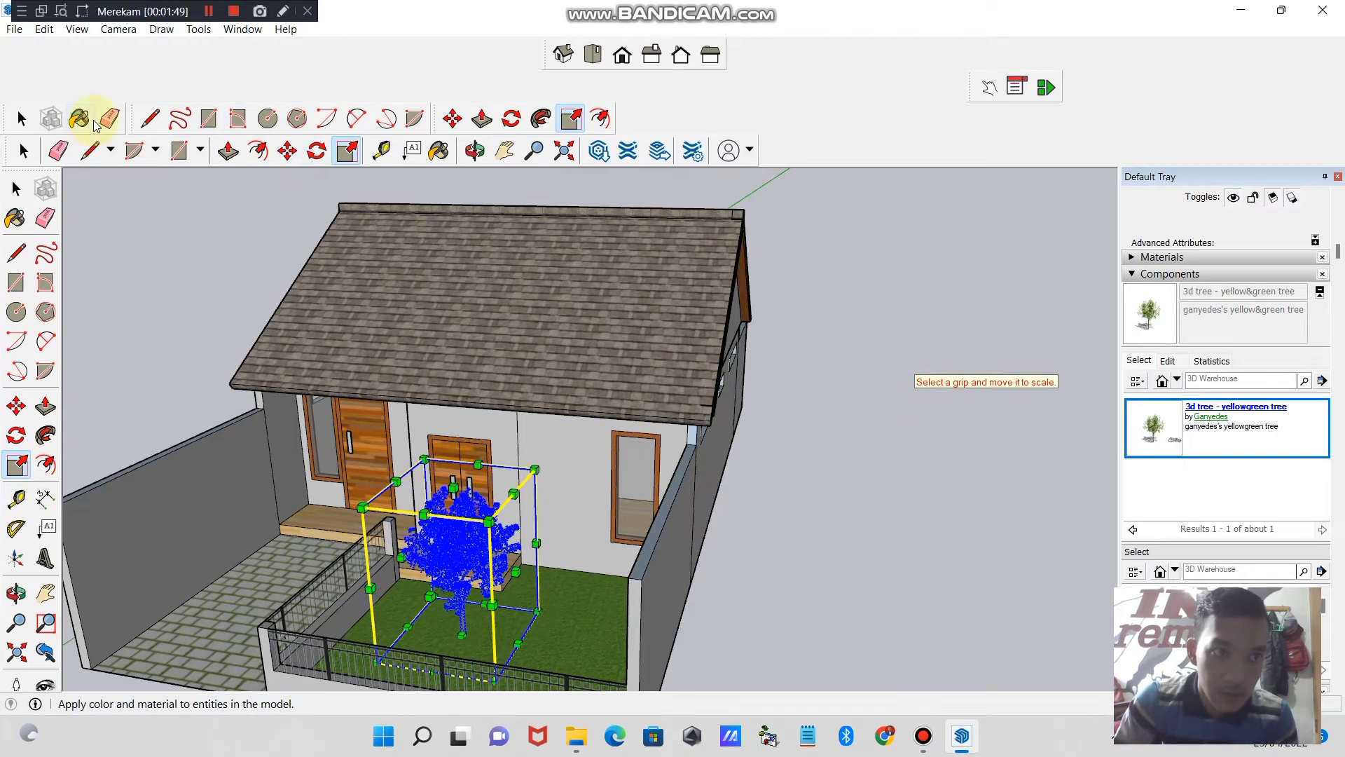
{"action": "left_click", "coordinate": [21, 118]}
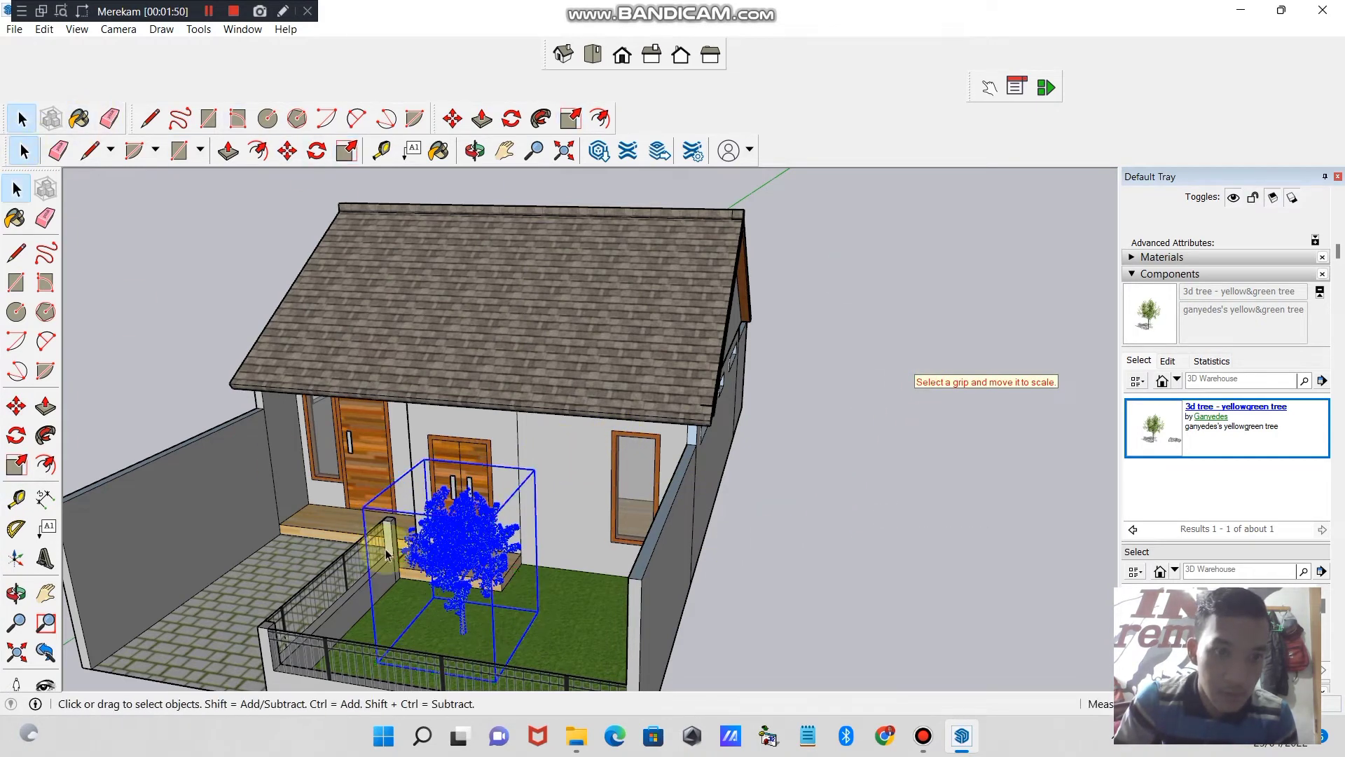
- Move the tree across the front lawn toward the window side and scale it up uniformly to about eaves height
{"action": "left_click", "coordinate": [16, 406]}
{"action": "left_click", "coordinate": [462, 580]}
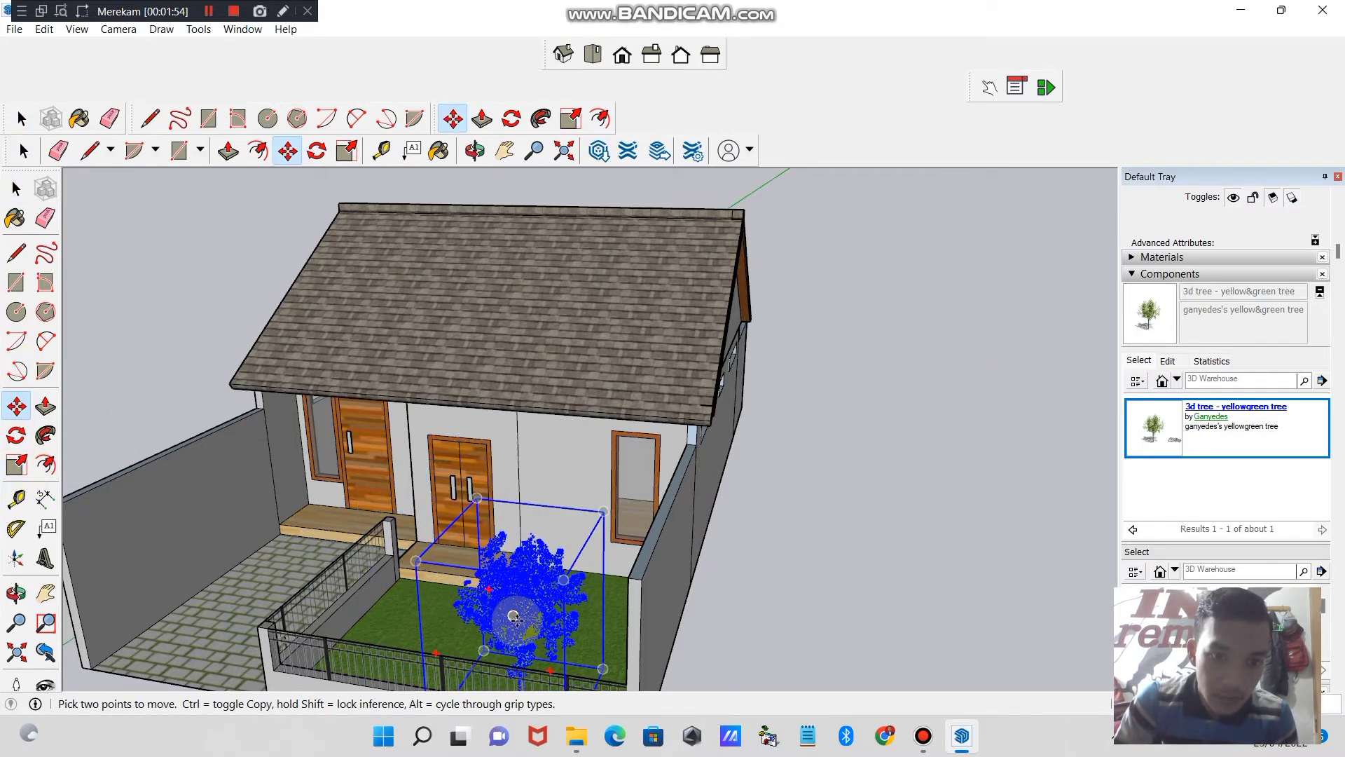
{"action": "left_click", "coordinate": [514, 618]}
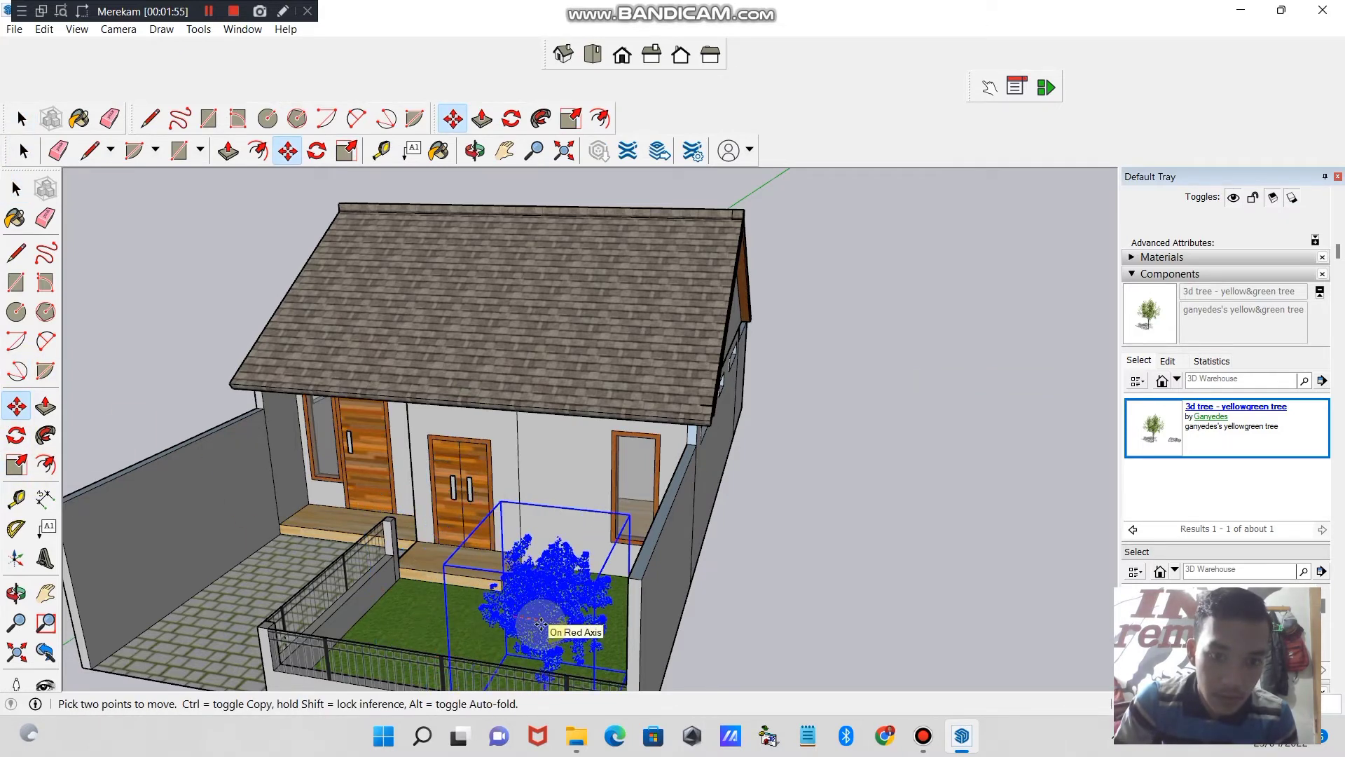
{"action": "left_click", "coordinate": [545, 578]}
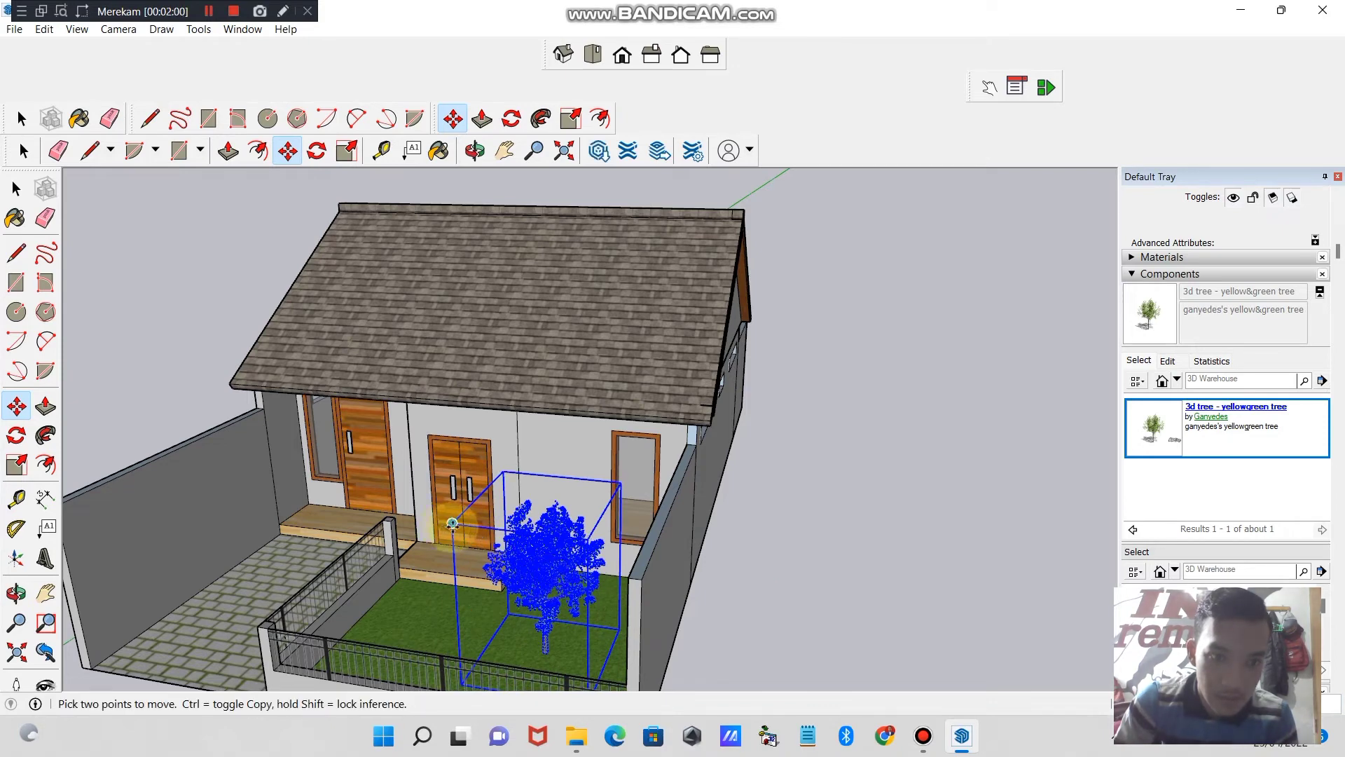
{"action": "left_click", "coordinate": [16, 465]}
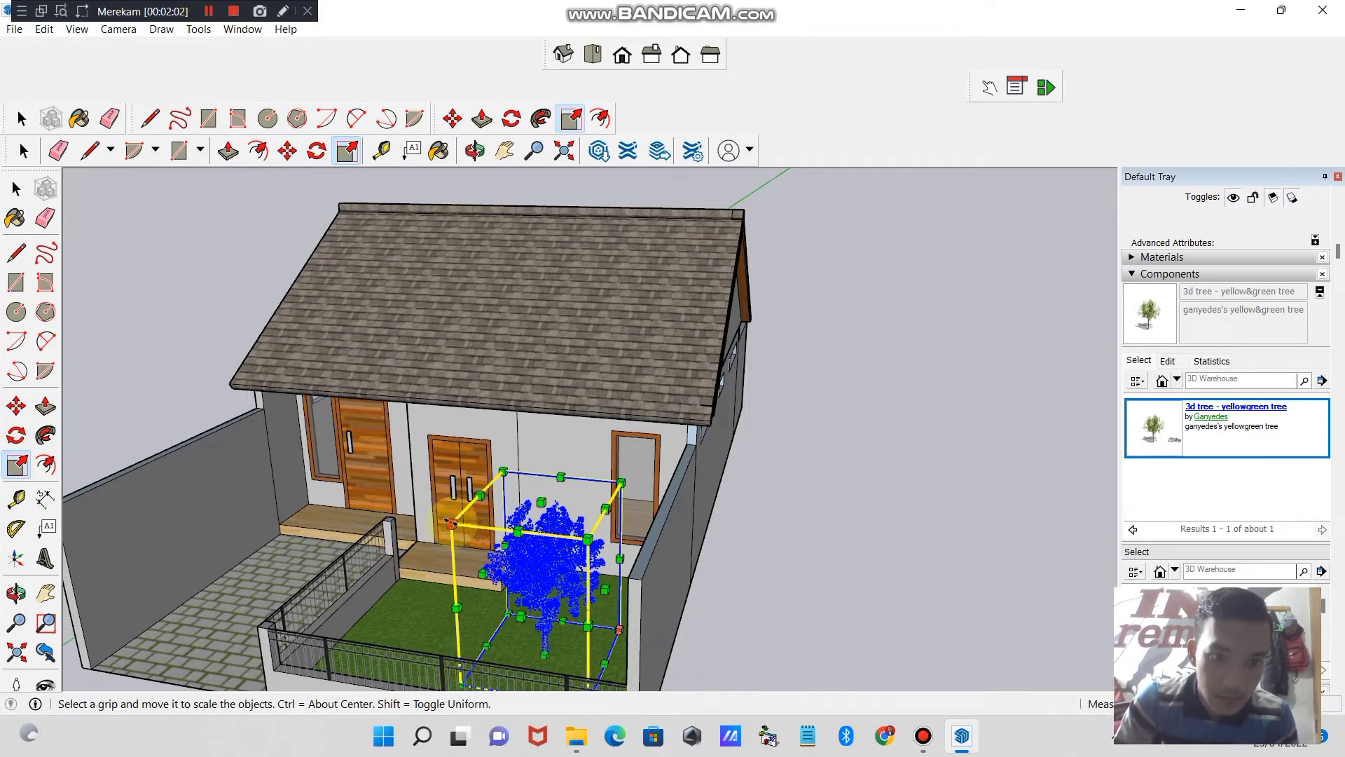
{"action": "left_click_drag", "start_coordinate": [450, 523], "coordinate": [341, 453]}
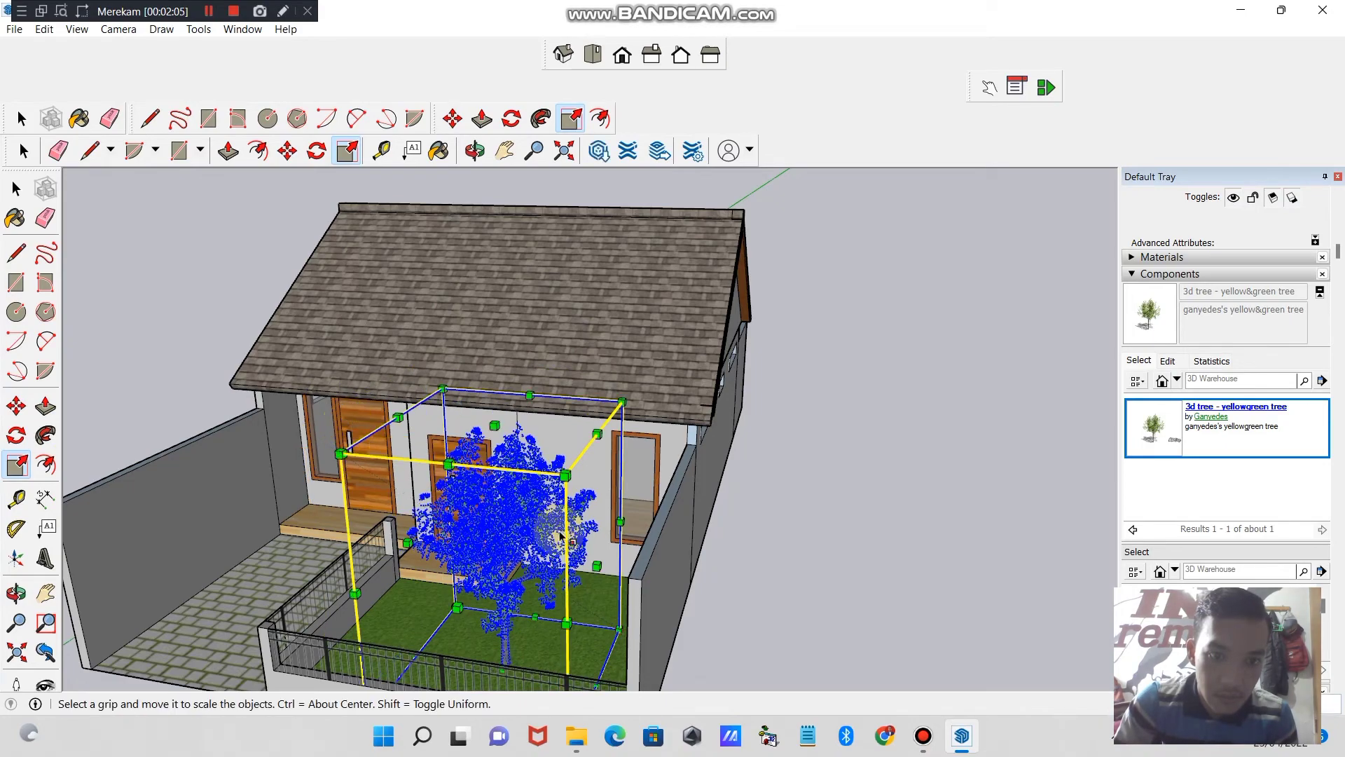
- Shift the tree closer to the side boundary wall, enlarge it a little more uniformly, and deselect it
{"action": "left_click", "coordinate": [474, 150]}
{"action": "left_click_drag", "start_coordinate": [549, 381], "coordinate": [850, 549]}
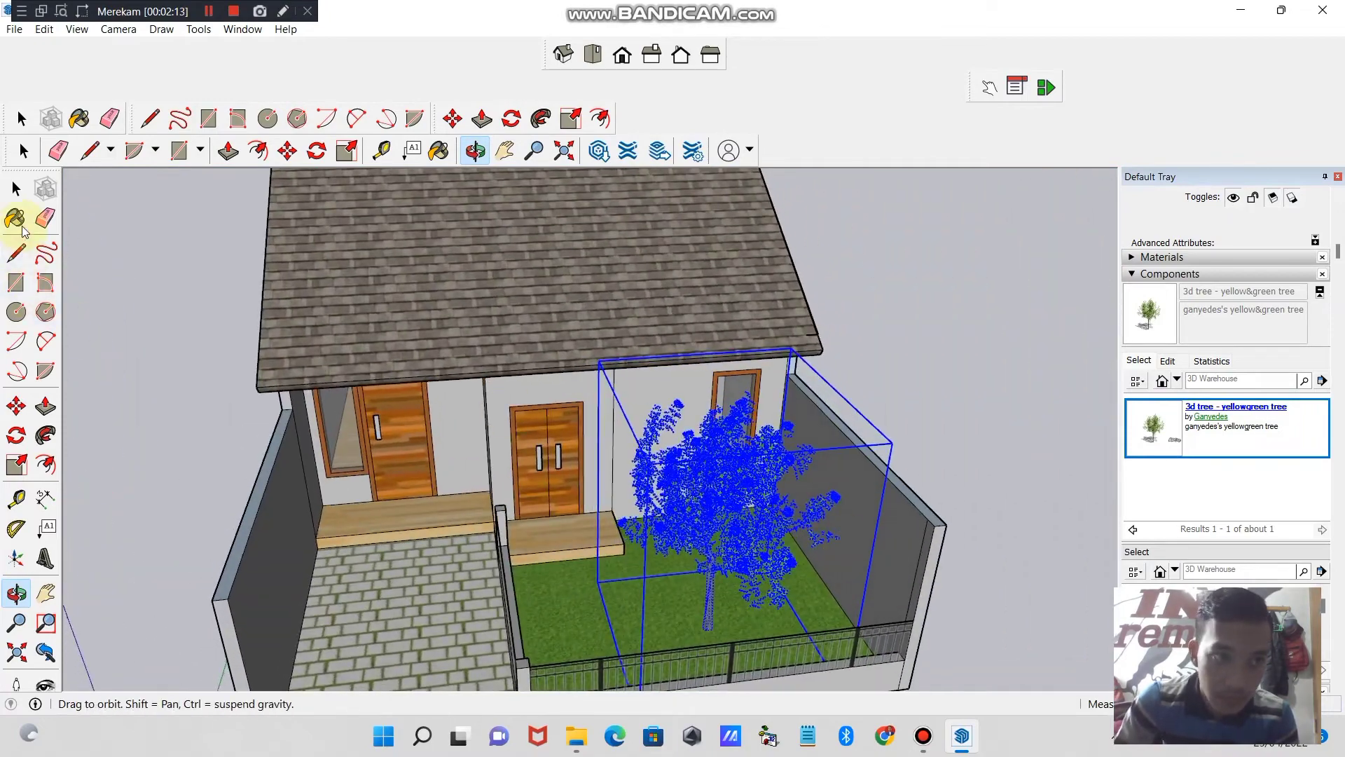
{"action": "left_click", "coordinate": [17, 406]}
{"action": "left_click", "coordinate": [762, 531]}
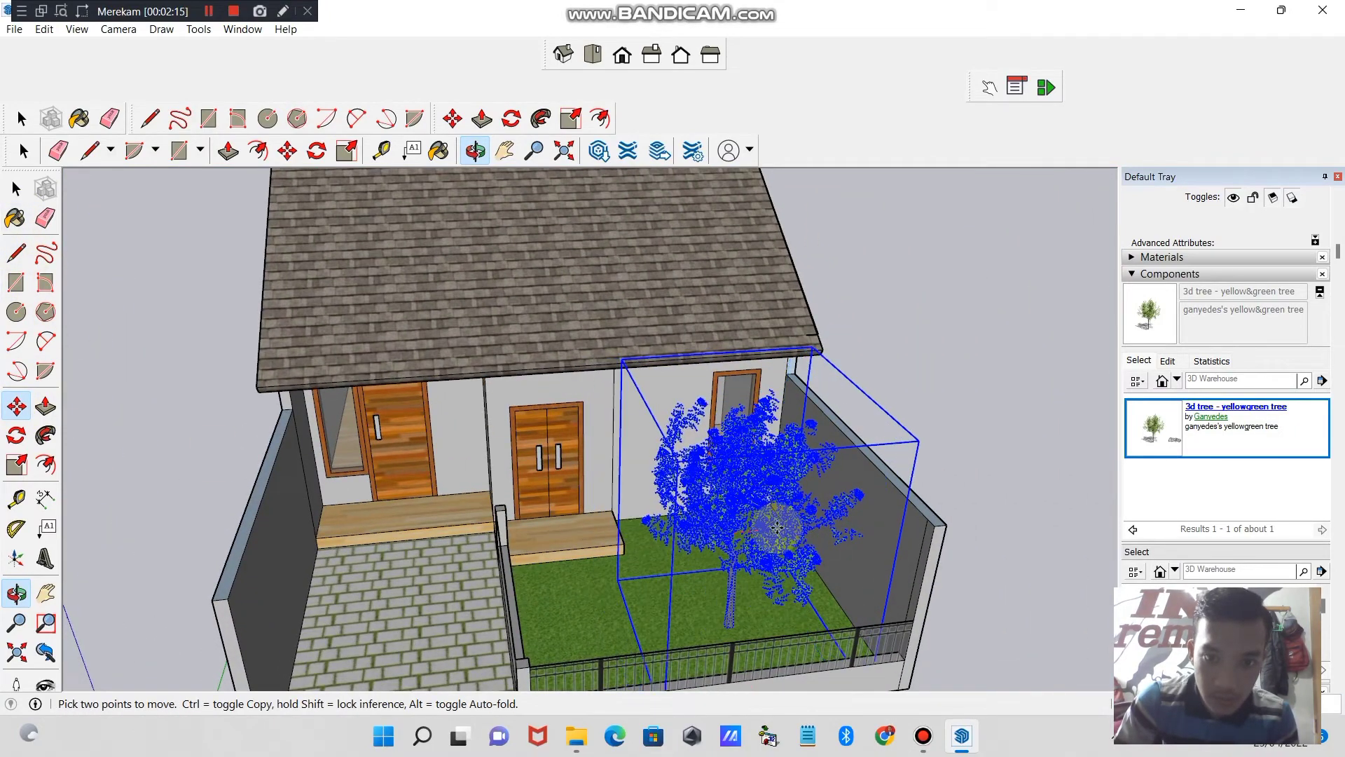
{"action": "left_click", "coordinate": [19, 466]}
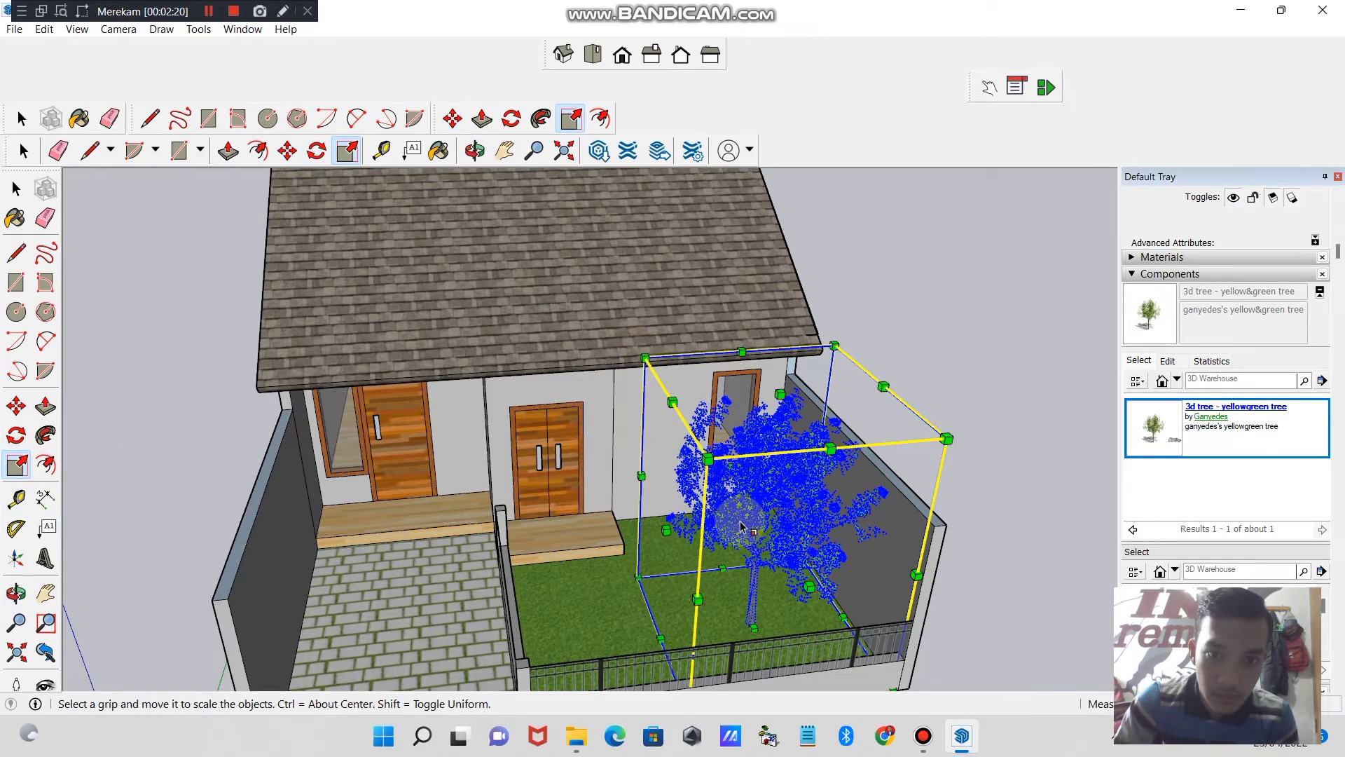
{"action": "left_click_drag", "start_coordinate": [834, 346], "coordinate": [905, 354]}
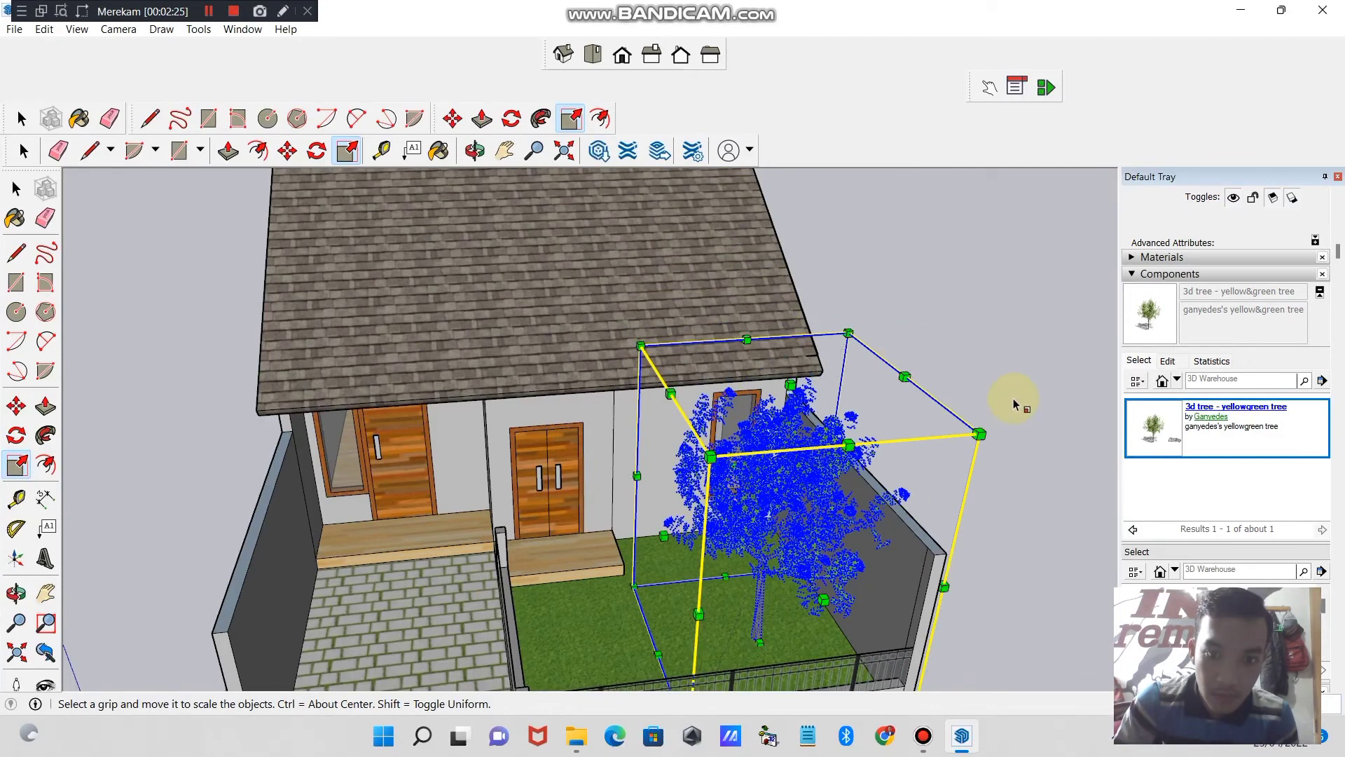
{"action": "left_click", "coordinate": [23, 468]}
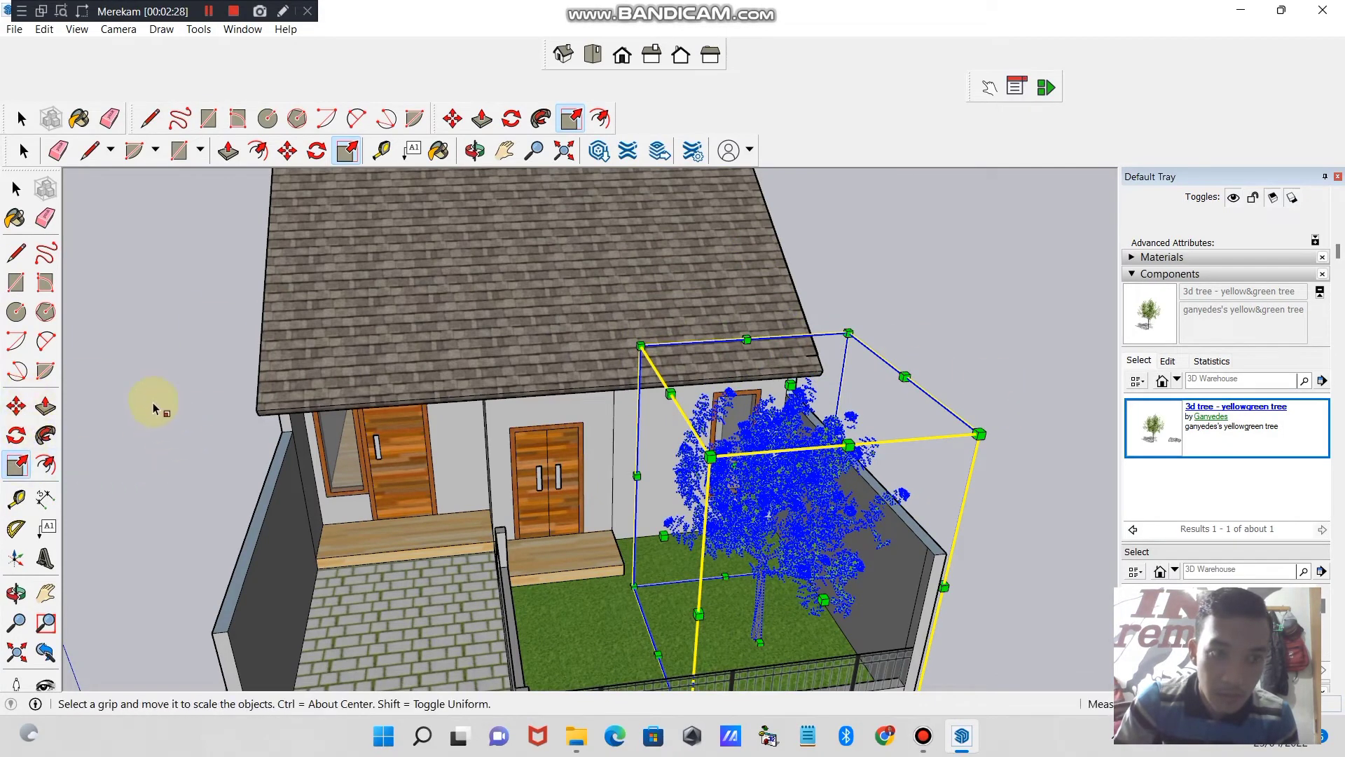
{"action": "left_click", "coordinate": [16, 188]}
{"action": "left_click", "coordinate": [174, 390]}
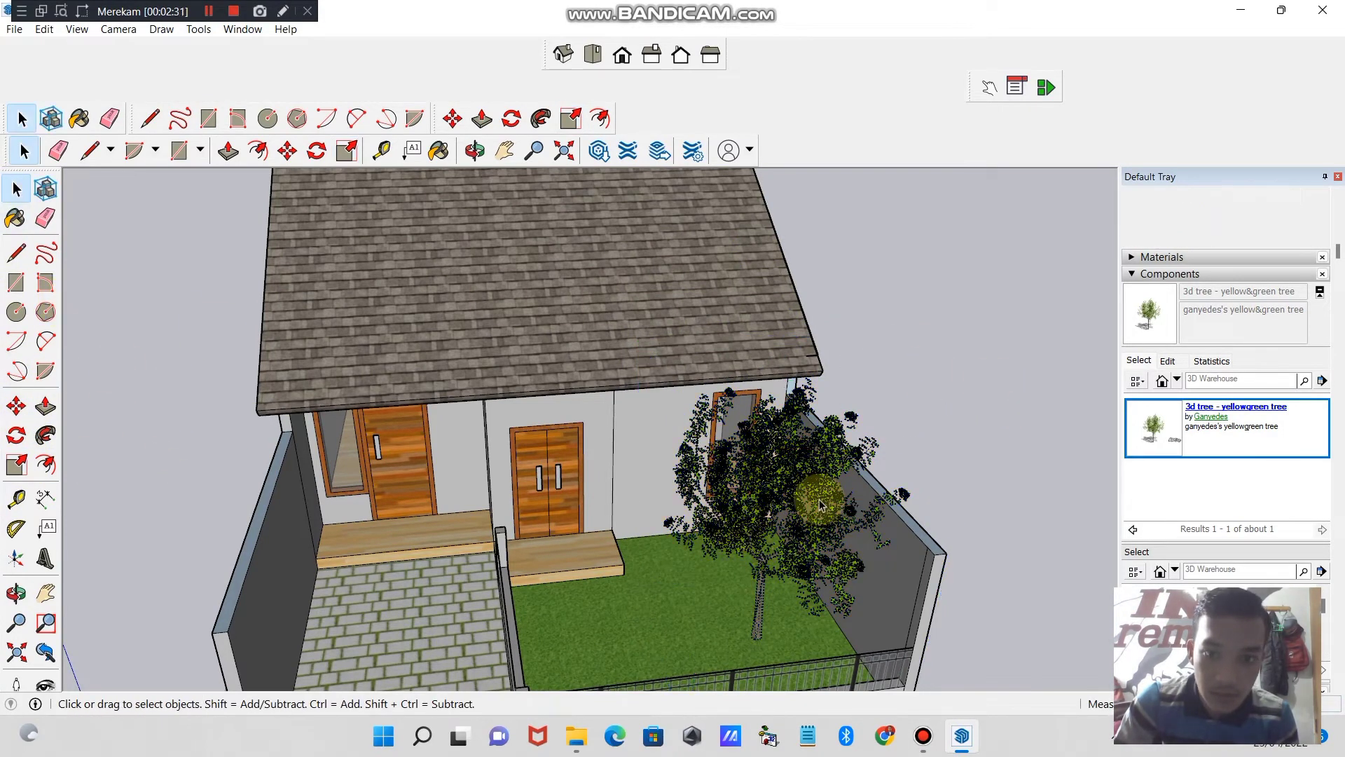
- Search the 3D Warehouse for "grass" components
{"action": "left_click", "coordinate": [474, 150]}
{"action": "left_click_drag", "start_coordinate": [686, 392], "coordinate": [1087, 446]}
{"action": "left_click", "coordinate": [1218, 380]}
{"action": "type", "text": "g"}
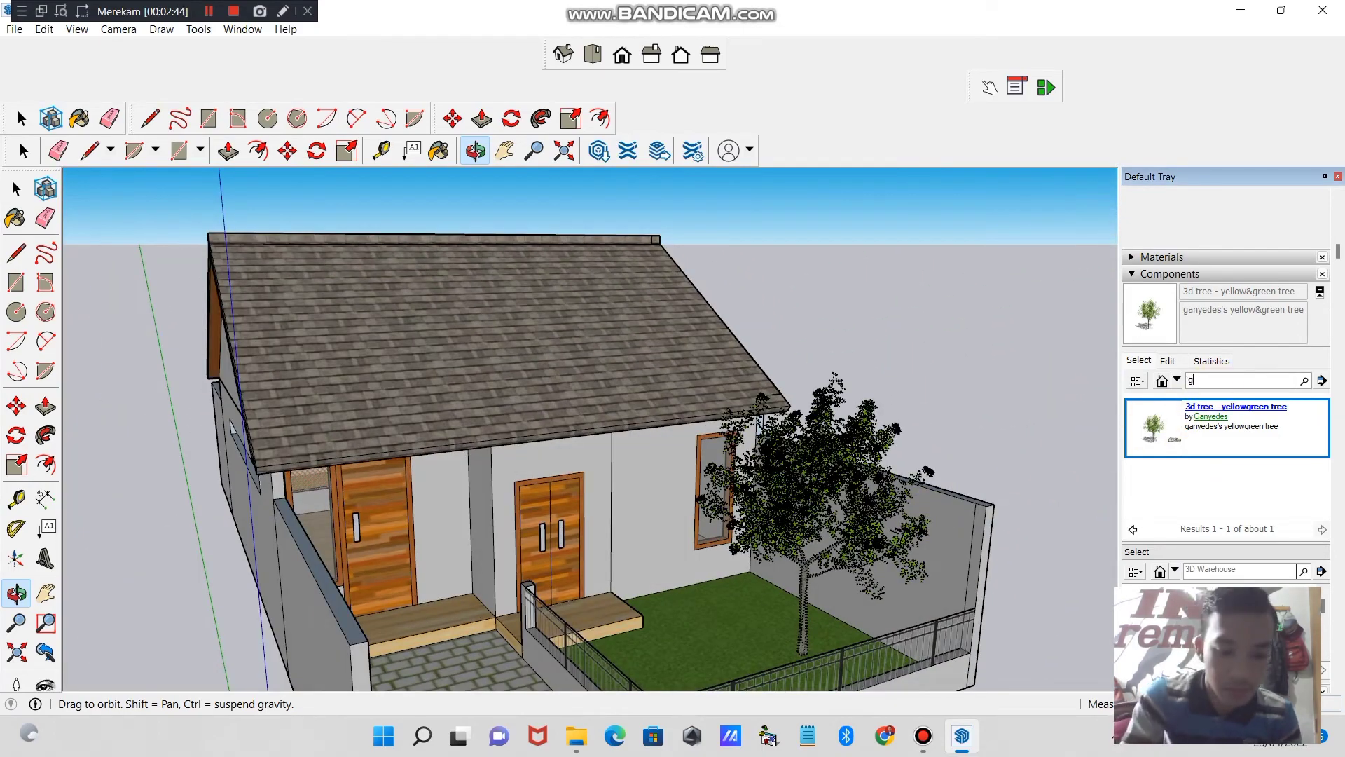
{"action": "type", "text": "rass"}
{"action": "key", "text": "Return"}
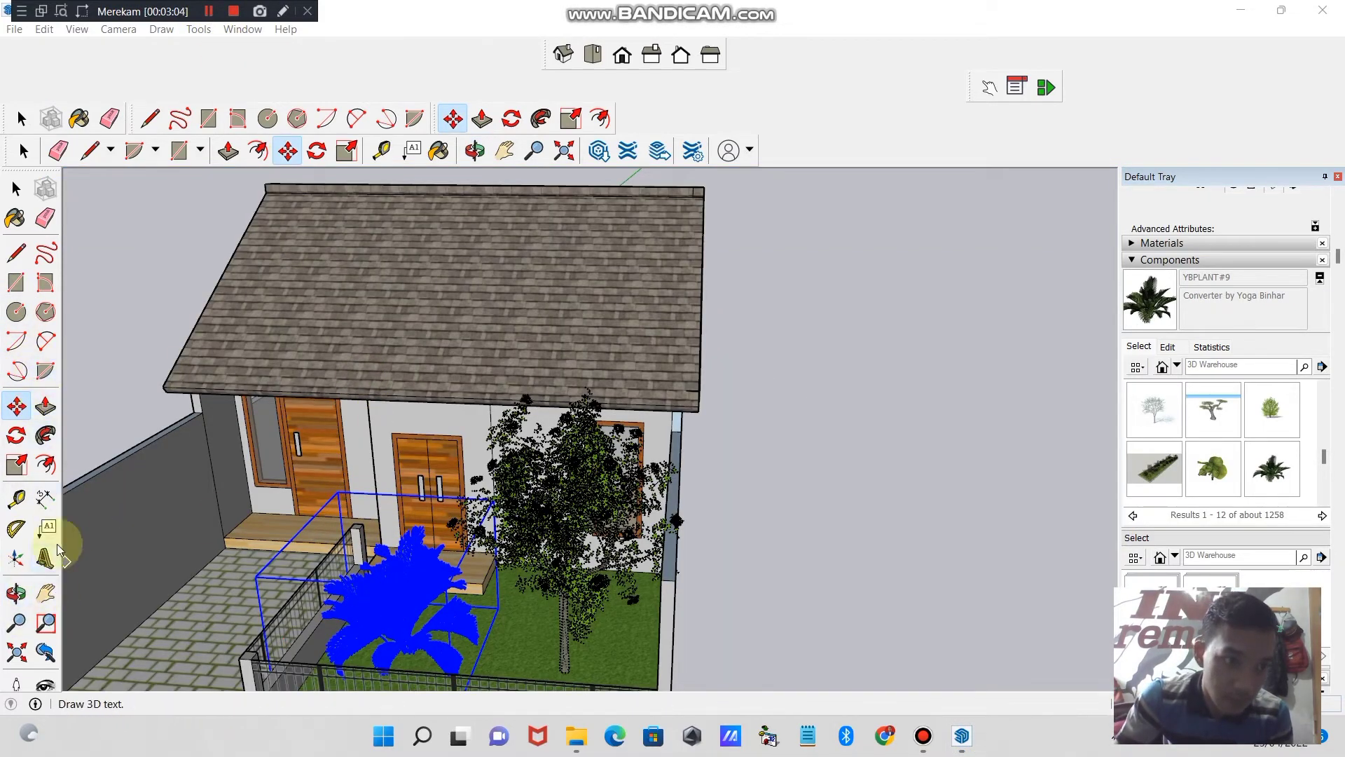
- Scale the YBPLANT#9 plant down uniformly and move it toward the front fence corner of the lawn
{"action": "left_click", "coordinate": [15, 465]}
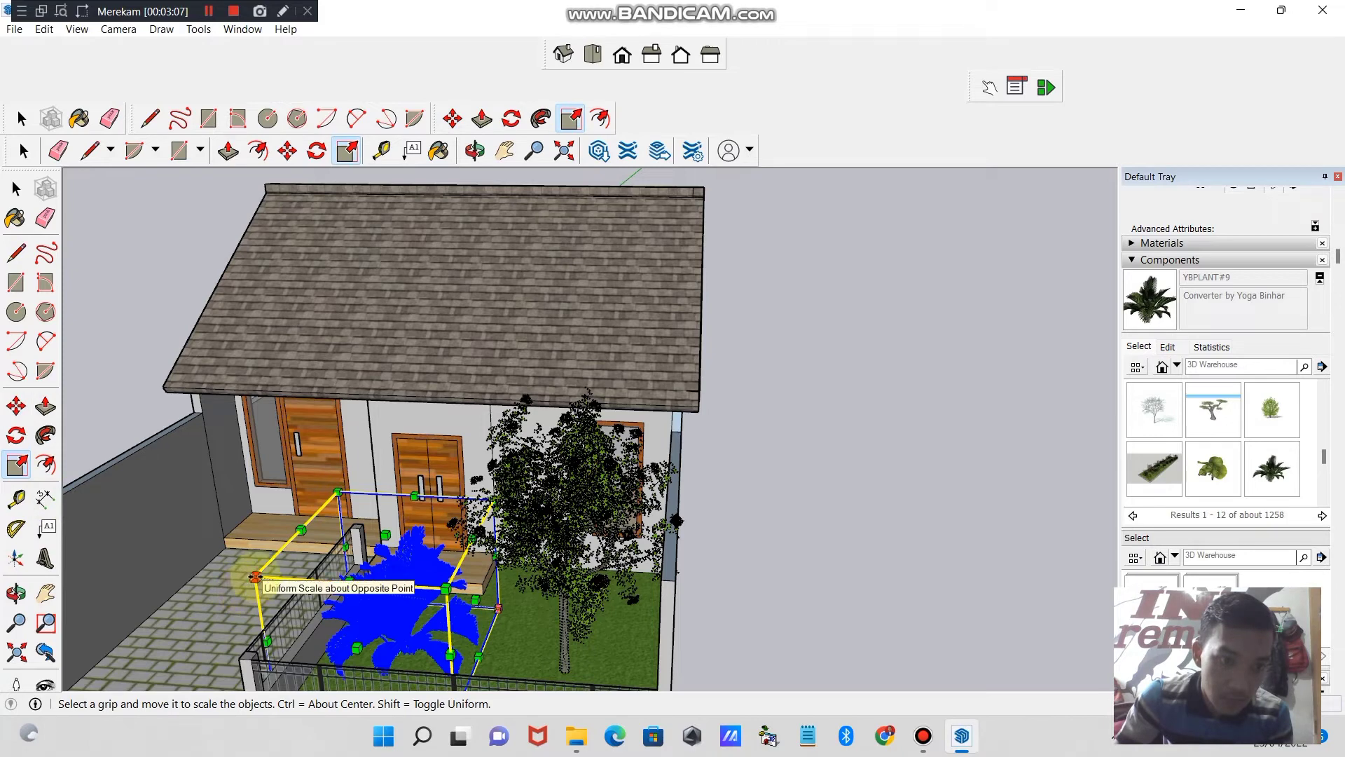
{"action": "left_click_drag", "start_coordinate": [256, 576], "coordinate": [353, 591]}
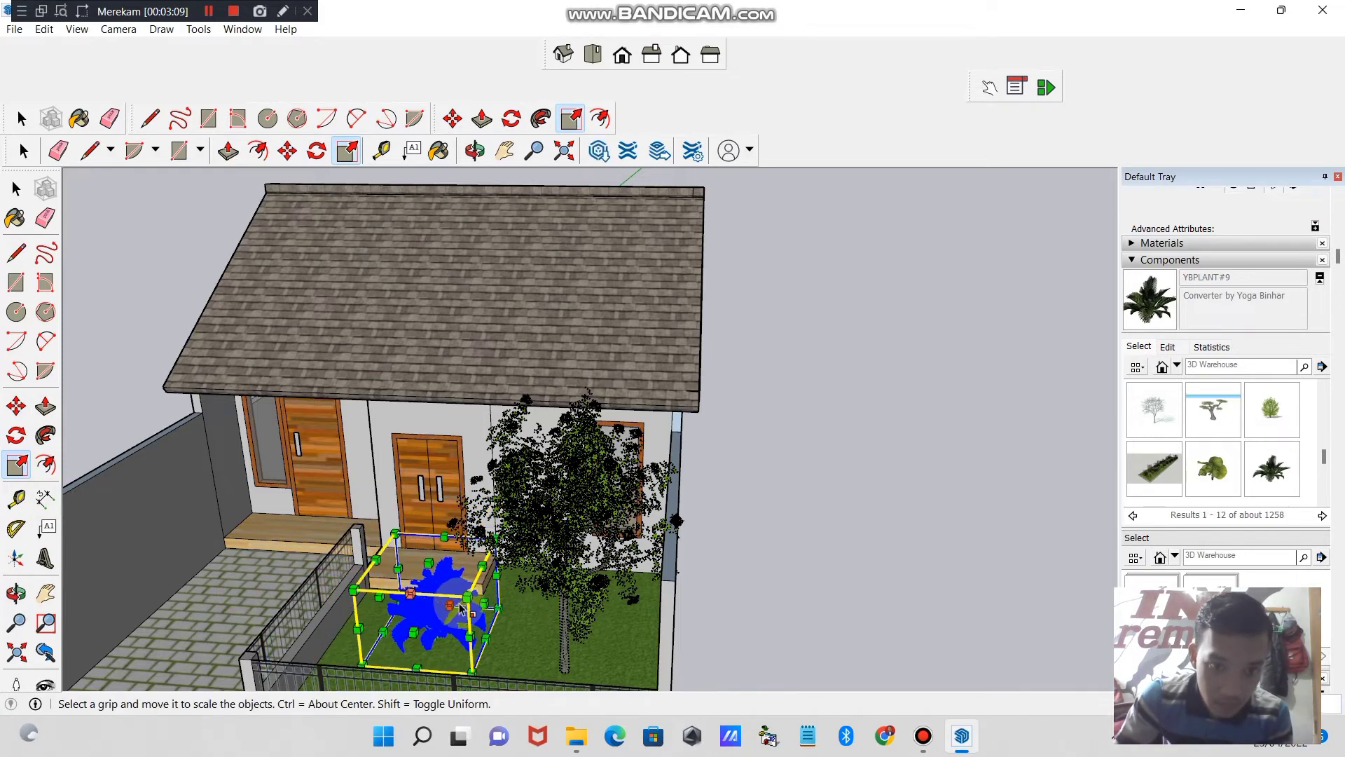
{"action": "left_click", "coordinate": [16, 406]}
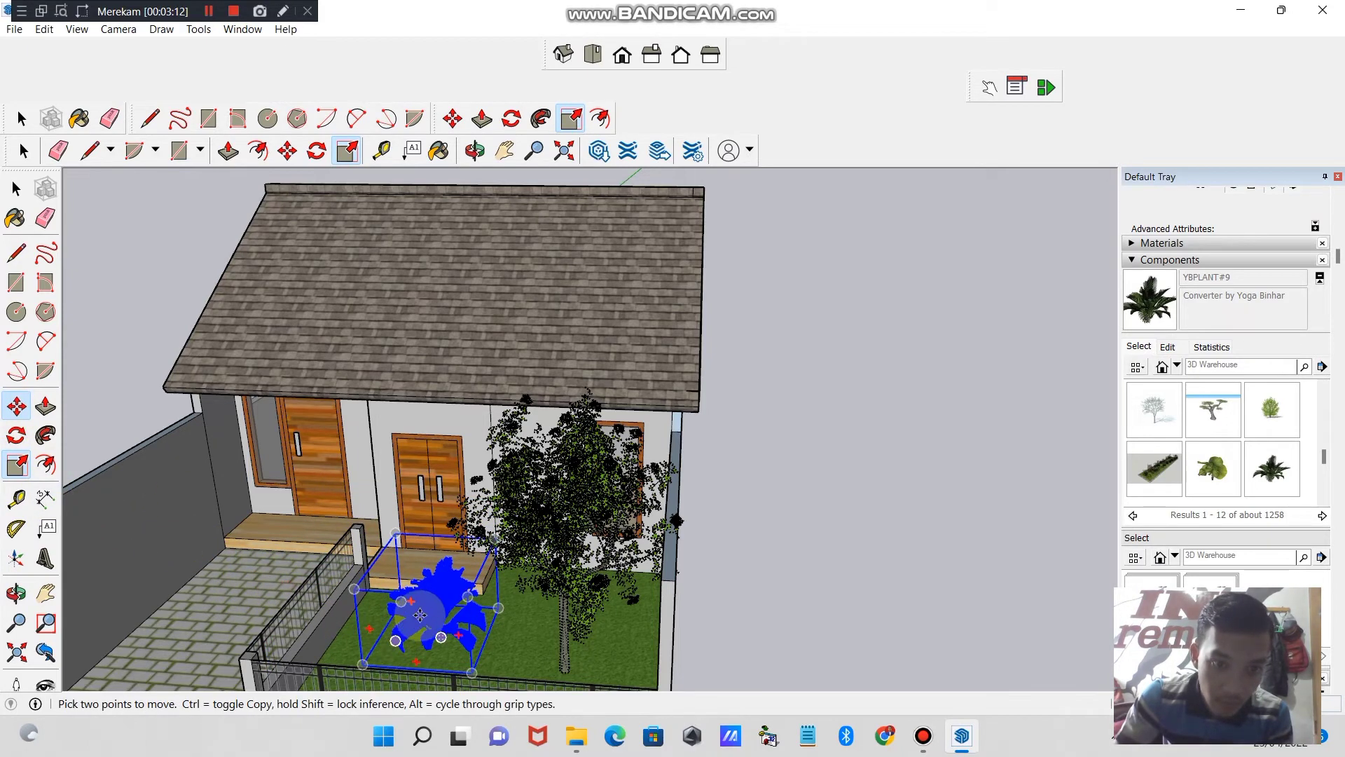
{"action": "left_click_drag", "start_coordinate": [419, 614], "coordinate": [354, 651]}
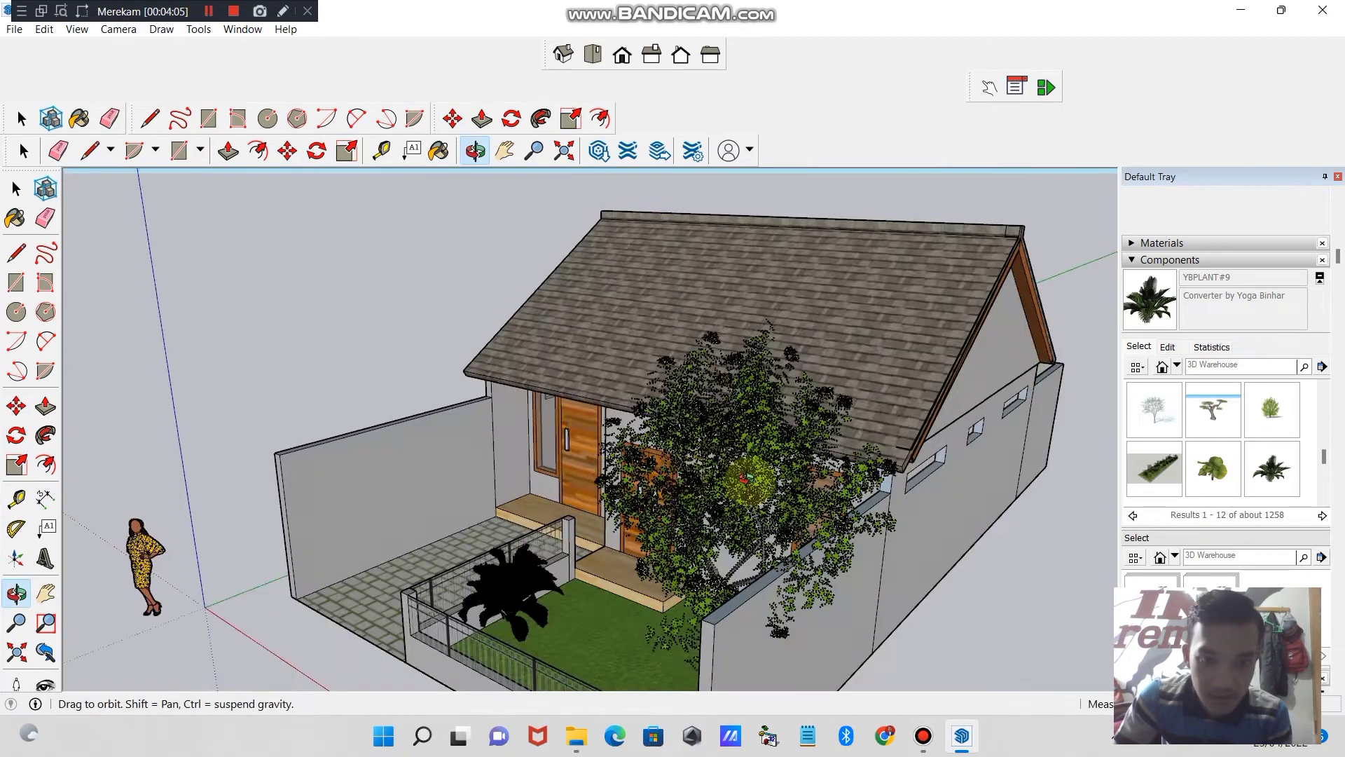
- Select the YBPLANT#9 plant beside the front fence
{"action": "left_click_drag", "start_coordinate": [770, 483], "coordinate": [915, 570]}
{"action": "left_click", "coordinate": [21, 117]}
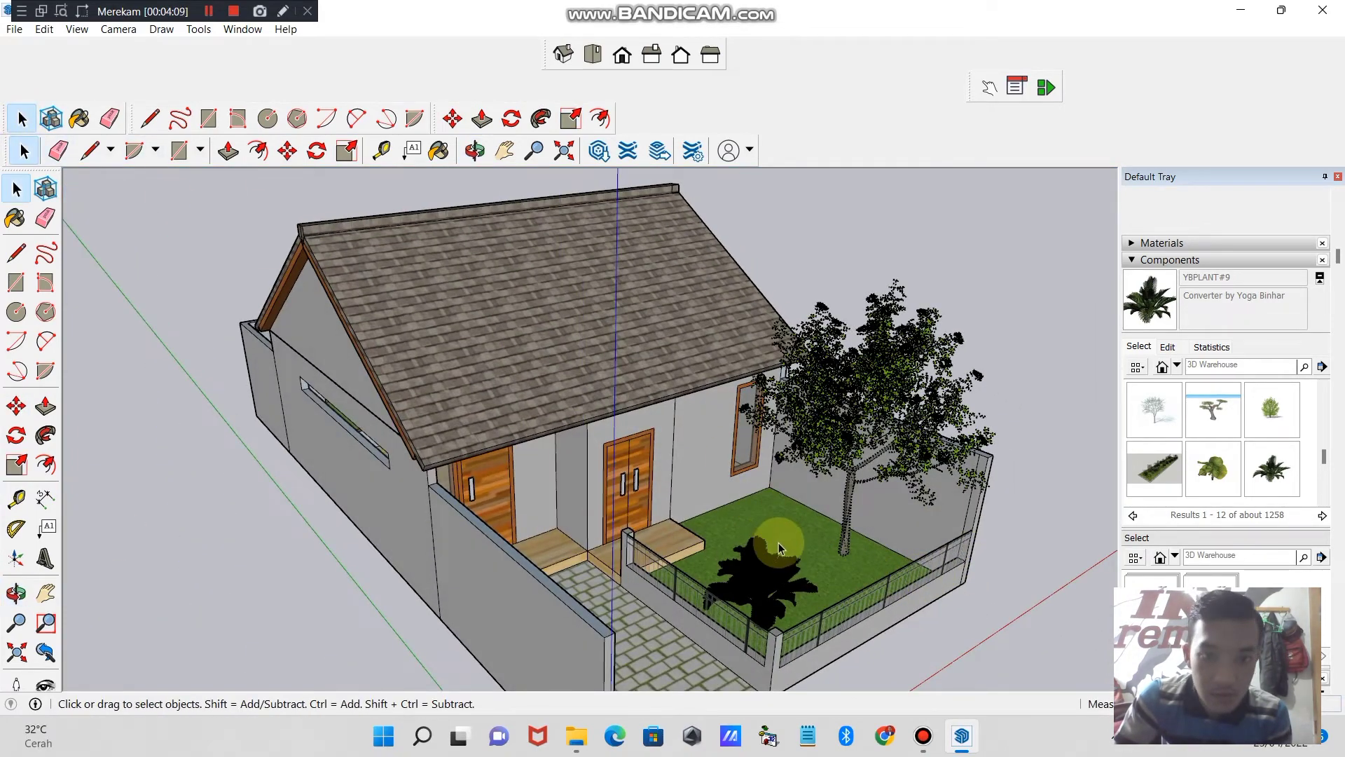
{"action": "left_click", "coordinate": [780, 580]}
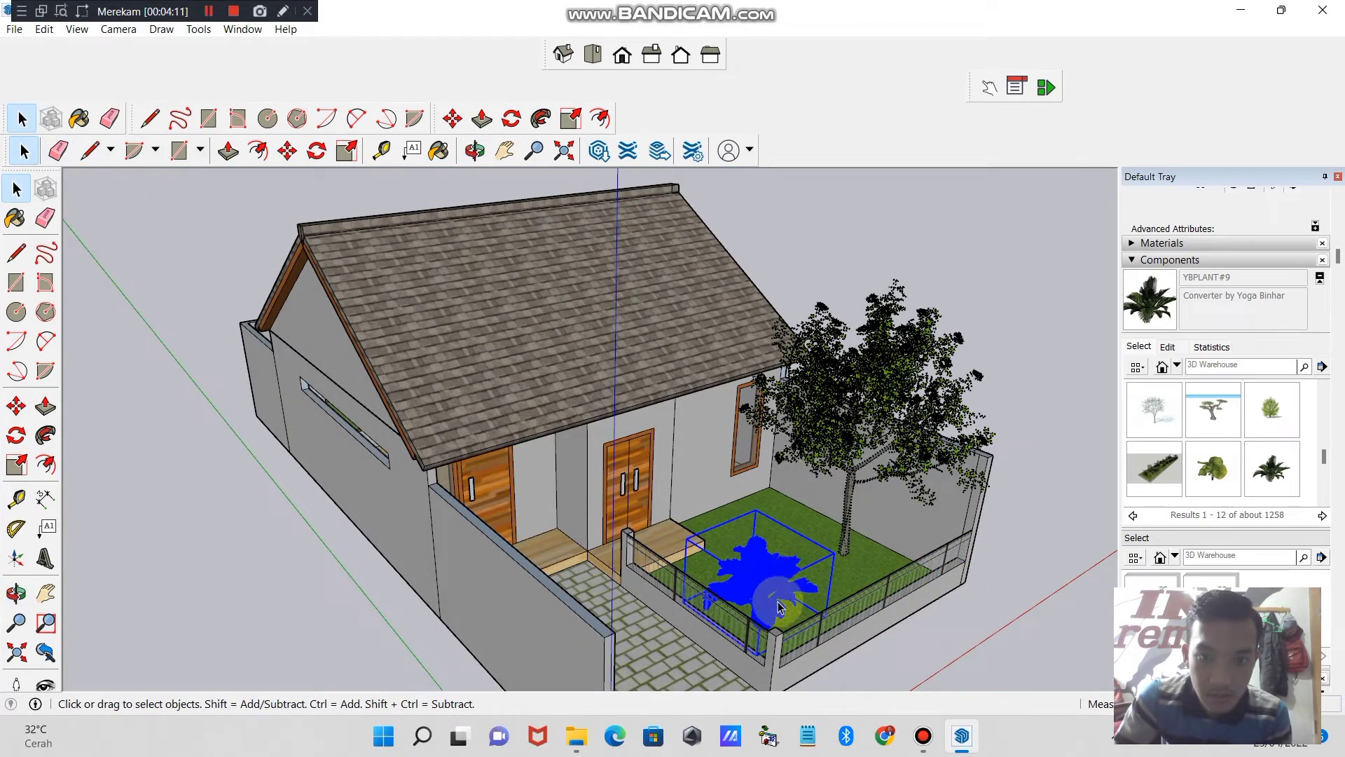
{"action": "left_click", "coordinate": [750, 513]}
{"action": "left_click", "coordinate": [774, 587]}
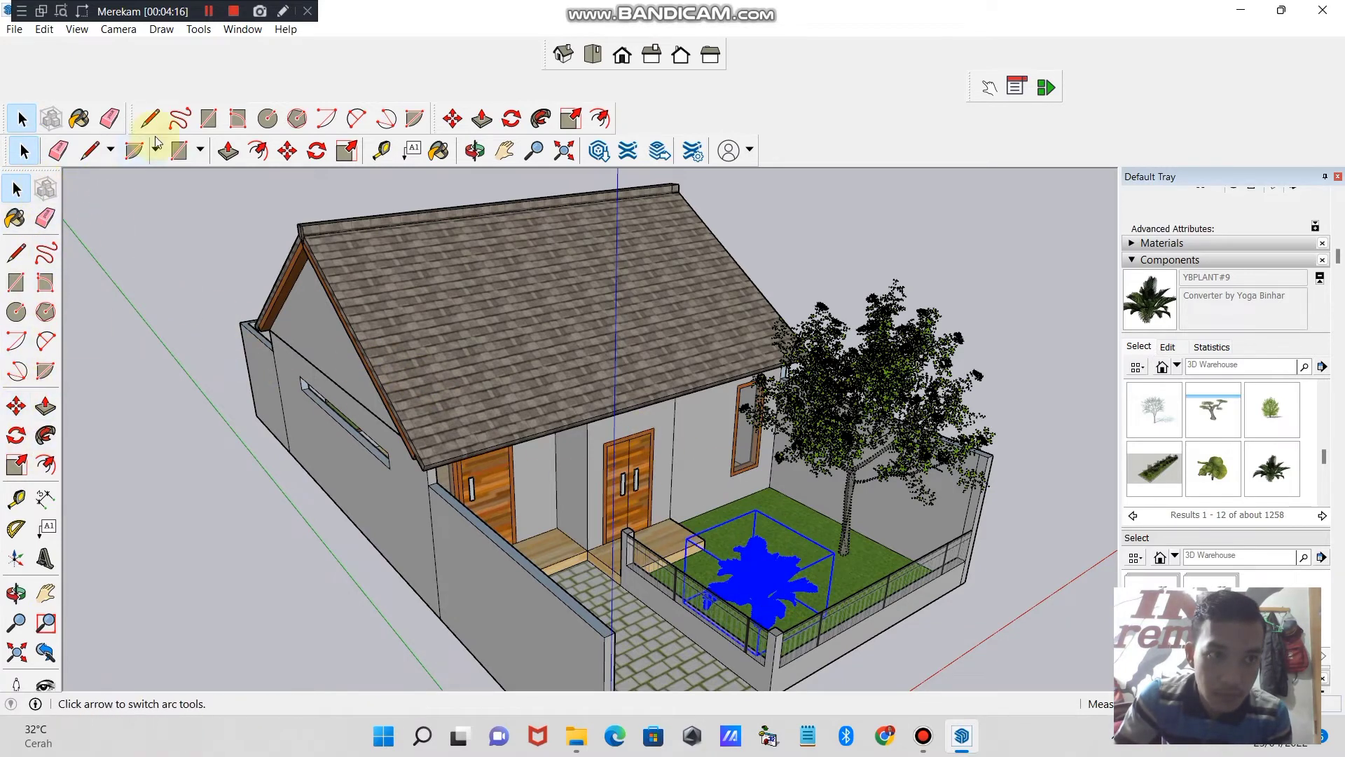
{"action": "left_click", "coordinate": [210, 12]}
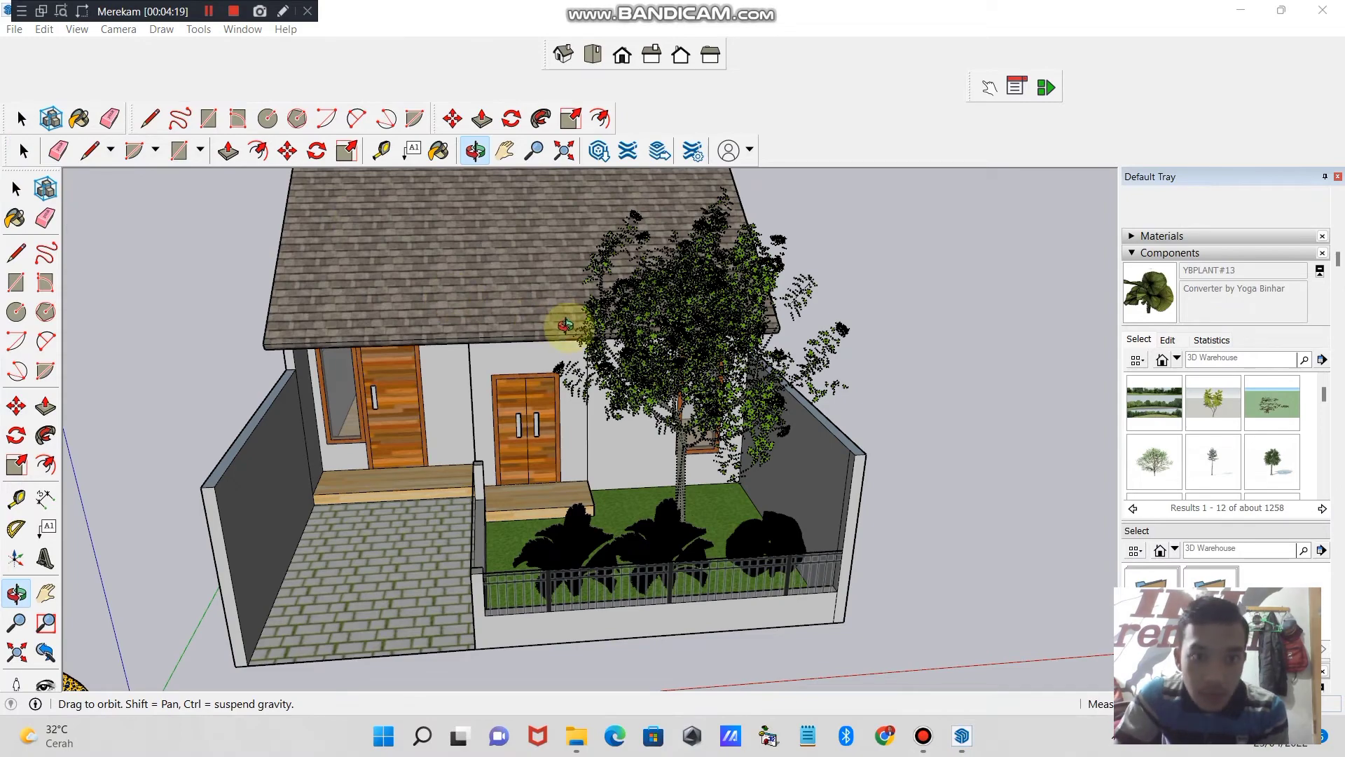
- Examine the planted front garden, the side of the house and the rear yard
{"action": "left_click_drag", "start_coordinate": [564, 322], "coordinate": [620, 340]}
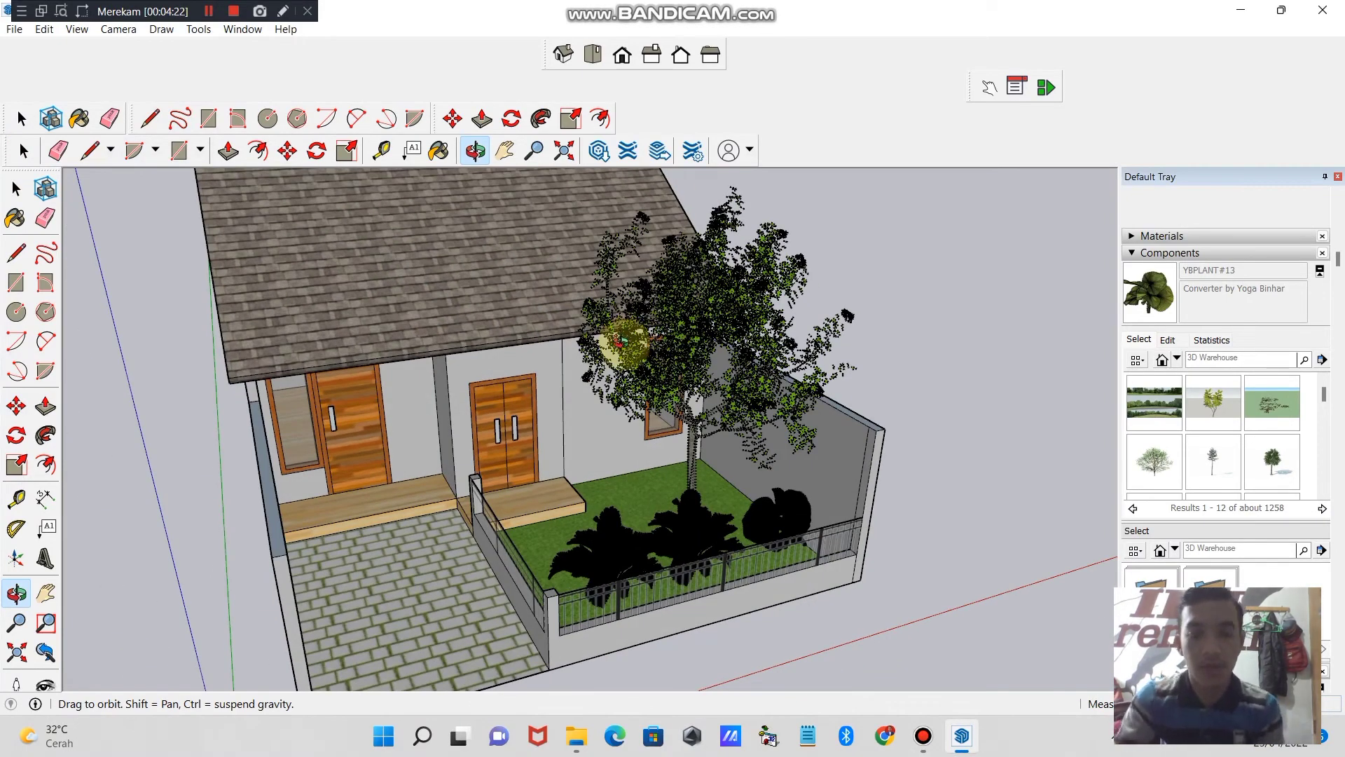
{"action": "left_click_drag", "start_coordinate": [522, 377], "coordinate": [1022, 399]}
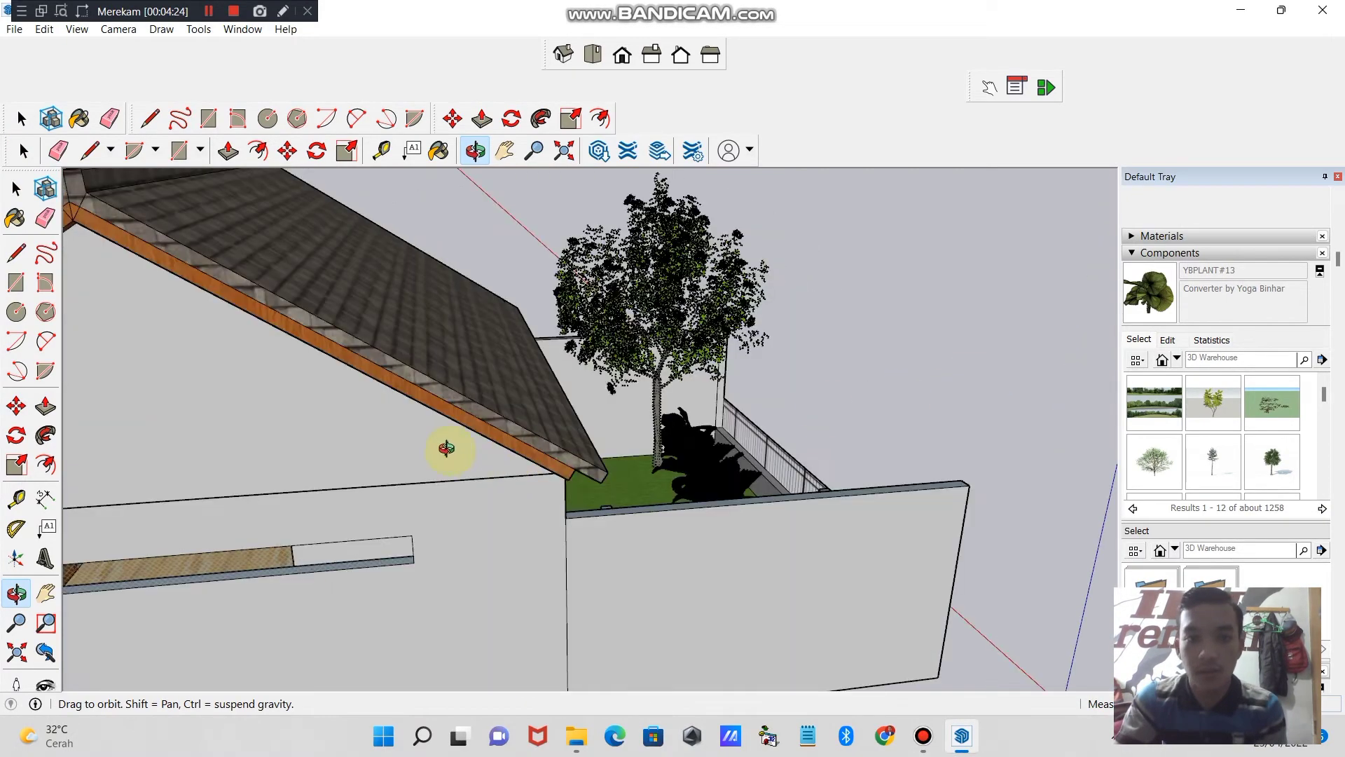
{"action": "left_click_drag", "start_coordinate": [447, 447], "coordinate": [564, 445]}
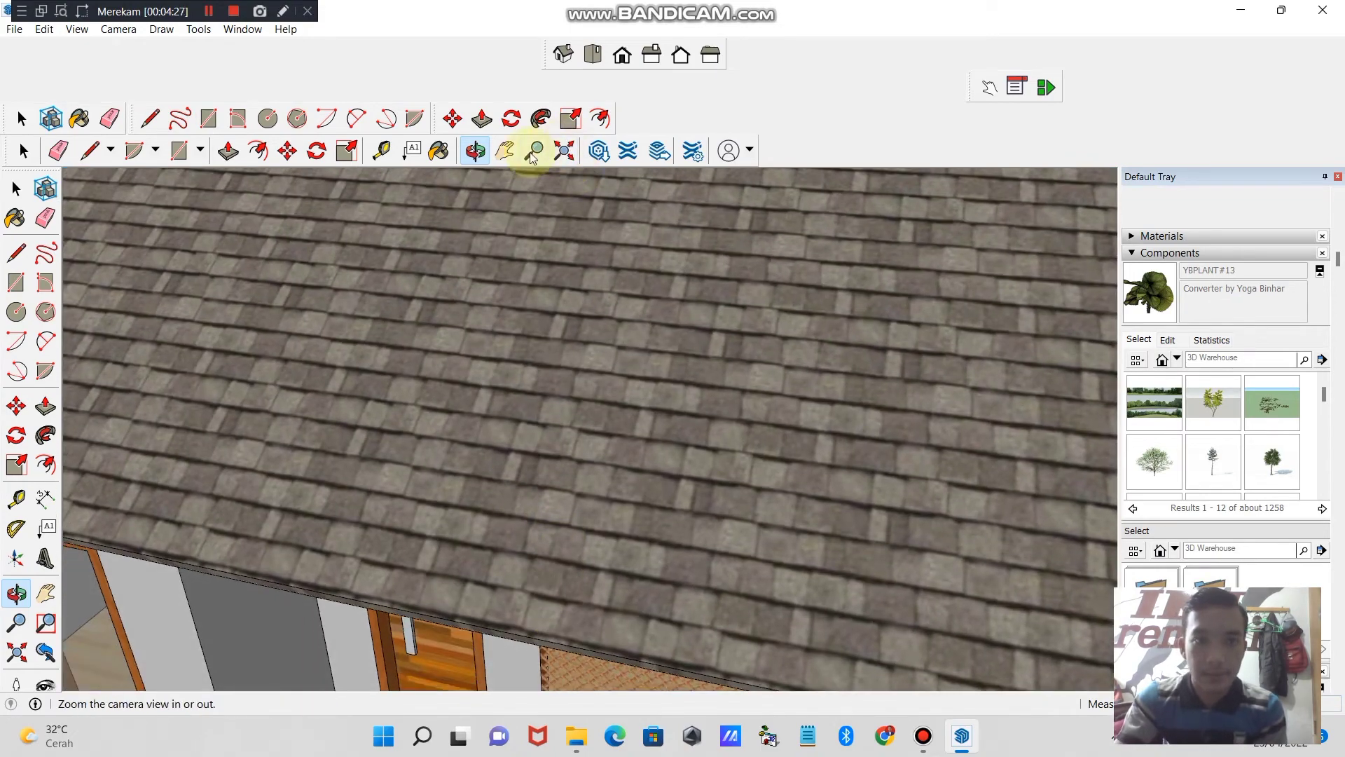
{"action": "left_click", "coordinate": [534, 150]}
{"action": "scroll", "coordinate": [550, 420], "scroll_direction": "down", "scroll_amount": 3}
{"action": "scroll", "coordinate": [564, 595], "scroll_direction": "down", "scroll_amount": 3}
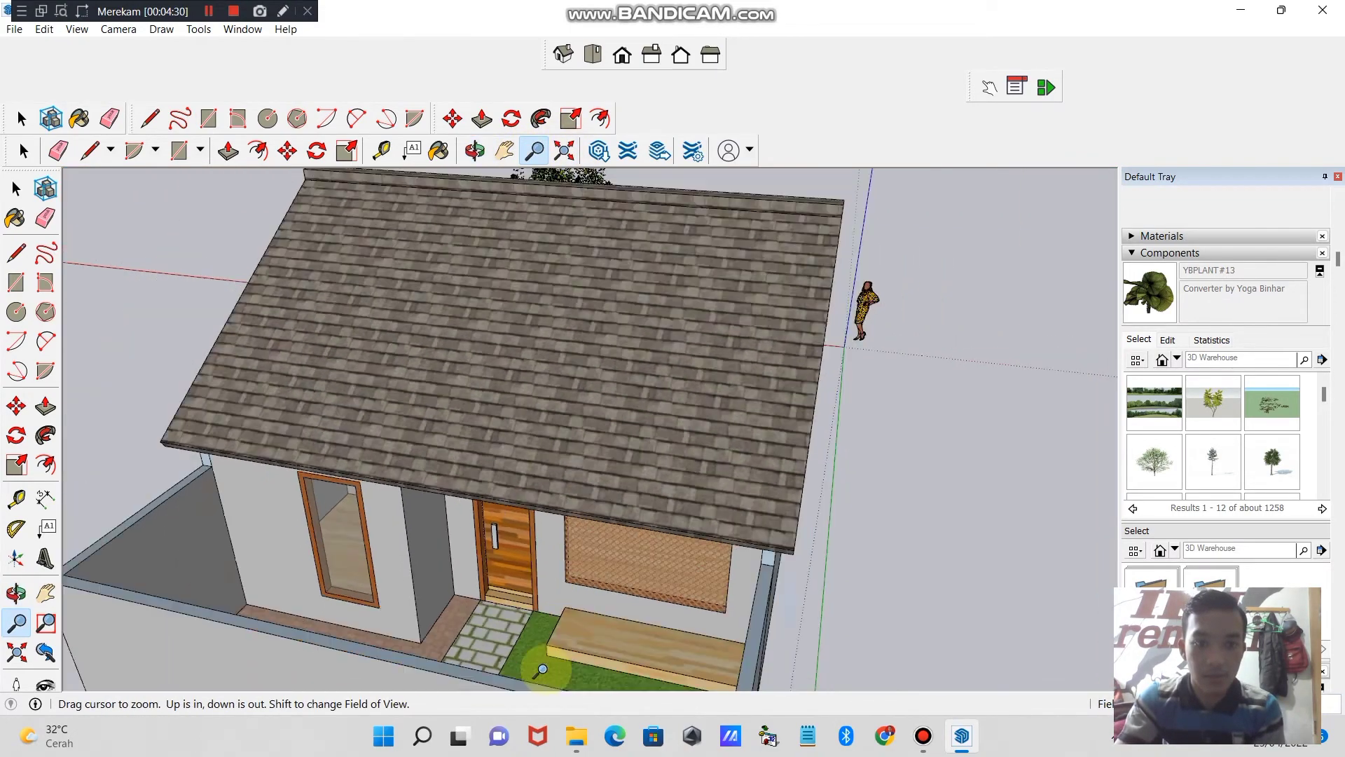
{"action": "left_click_drag", "start_coordinate": [561, 607], "coordinate": [517, 587]}
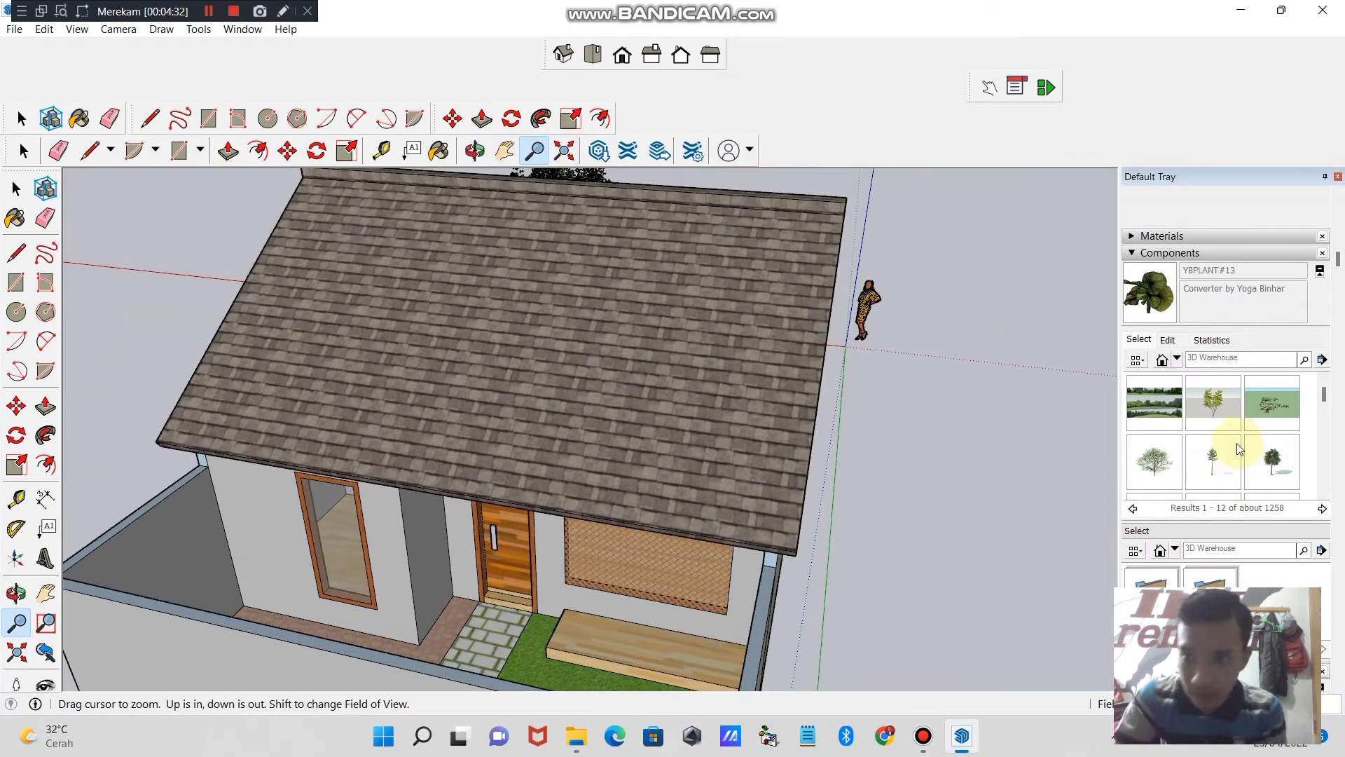
- Insert the yellow and green 3D tree from the 3D Warehouse and move it onto the rear yard's grass strip
{"action": "left_click_drag", "start_coordinate": [1327, 399], "coordinate": [1328, 425]}
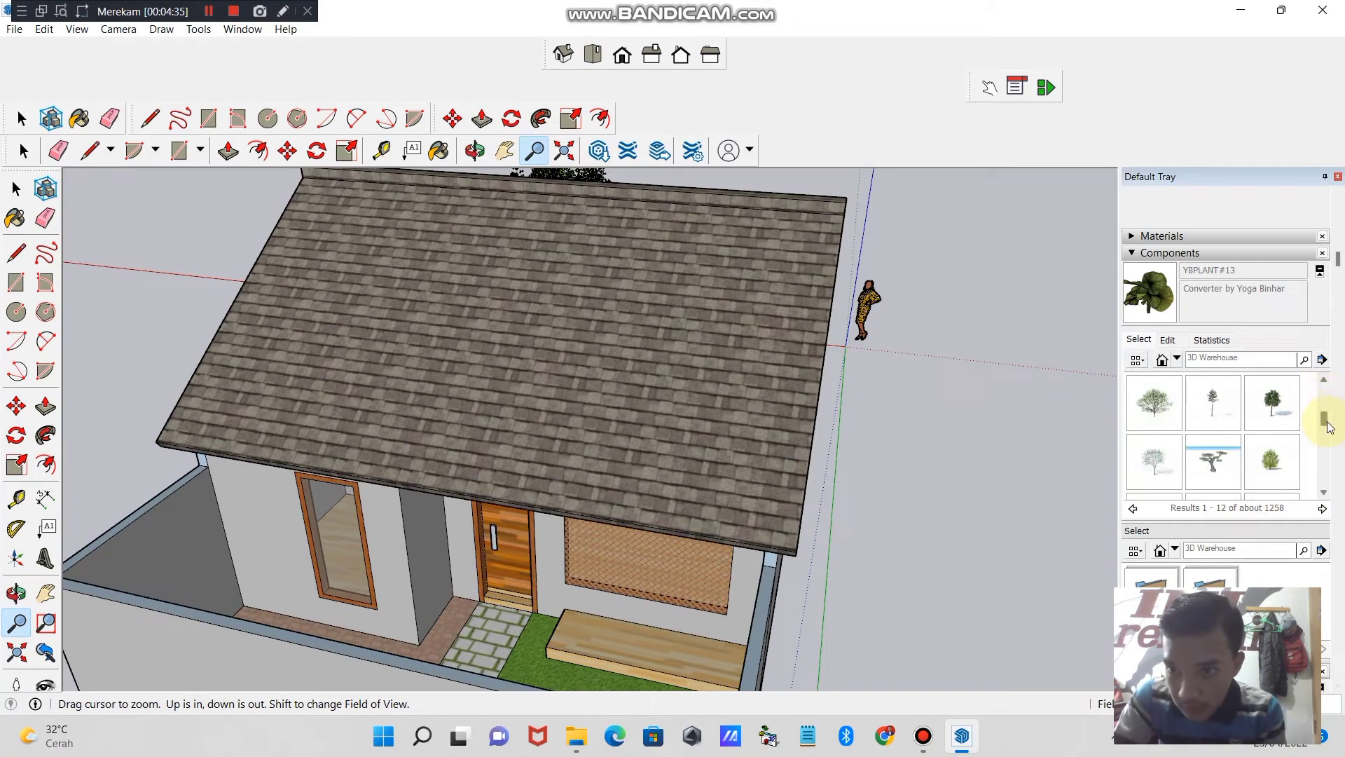
{"action": "left_click", "coordinate": [1153, 455]}
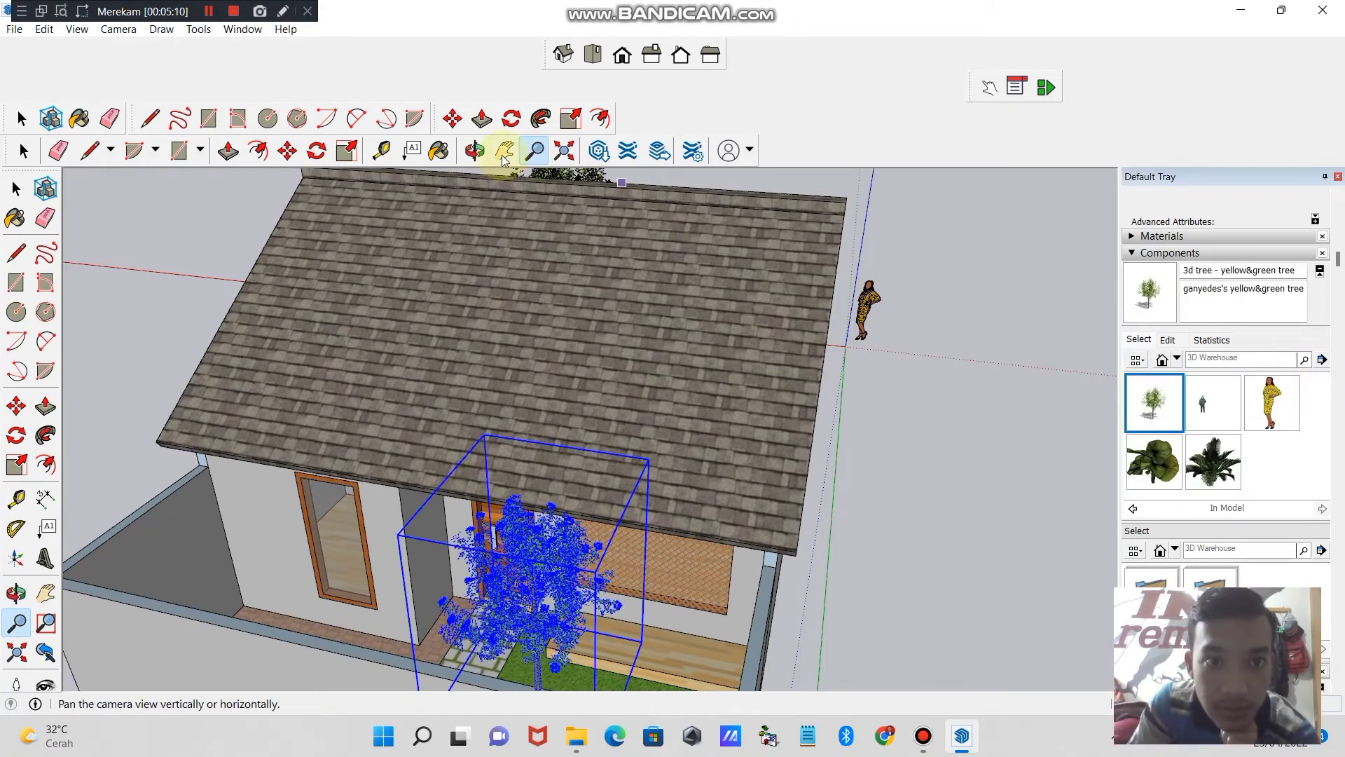
{"action": "left_click_drag", "start_coordinate": [943, 475], "coordinate": [456, 630]}
{"action": "left_click", "coordinate": [17, 406]}
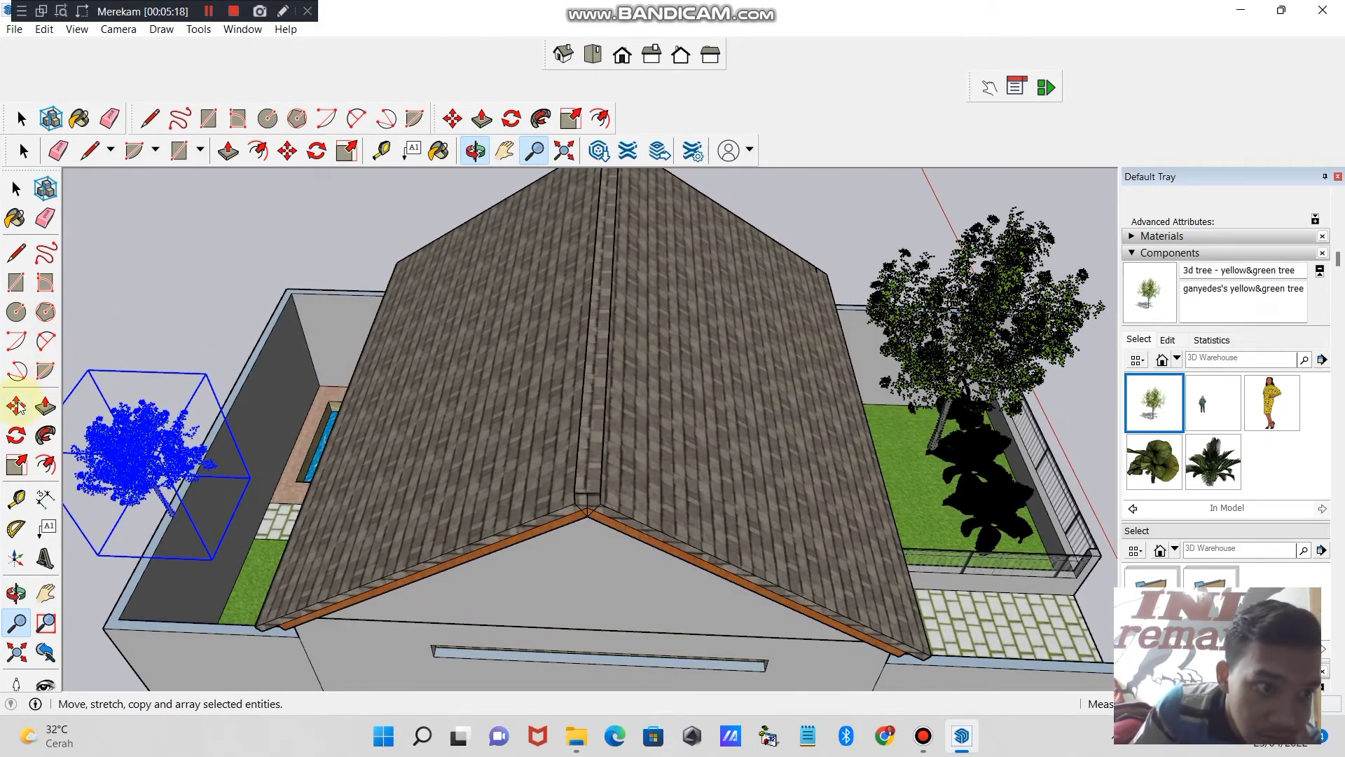
{"action": "left_click", "coordinate": [118, 440]}
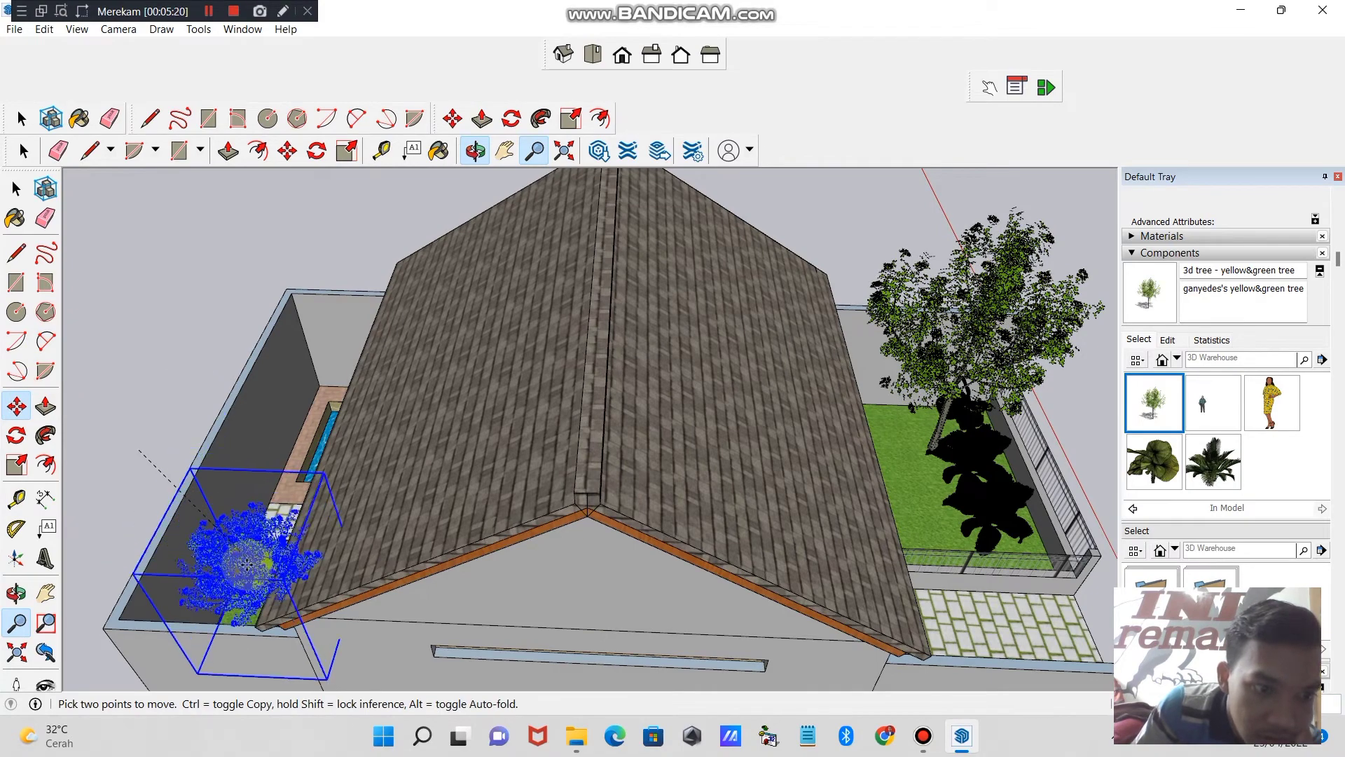
{"action": "left_click", "coordinate": [232, 557]}
{"action": "left_click", "coordinate": [231, 557]}
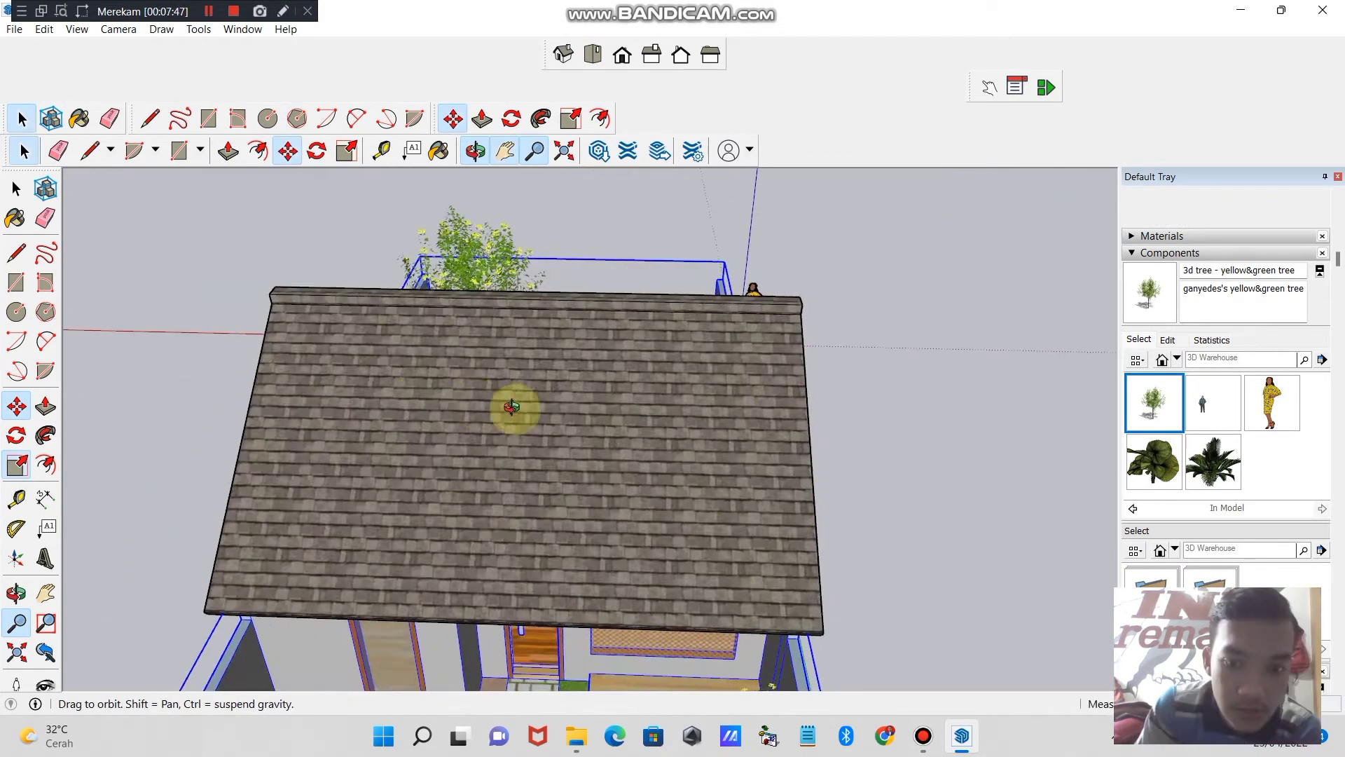
- Move the Mercedec - Benz ML car from beside the house onto the paved front driveway
{"action": "middle_click_drag", "start_coordinate": [511, 406], "coordinate": [481, 216]}
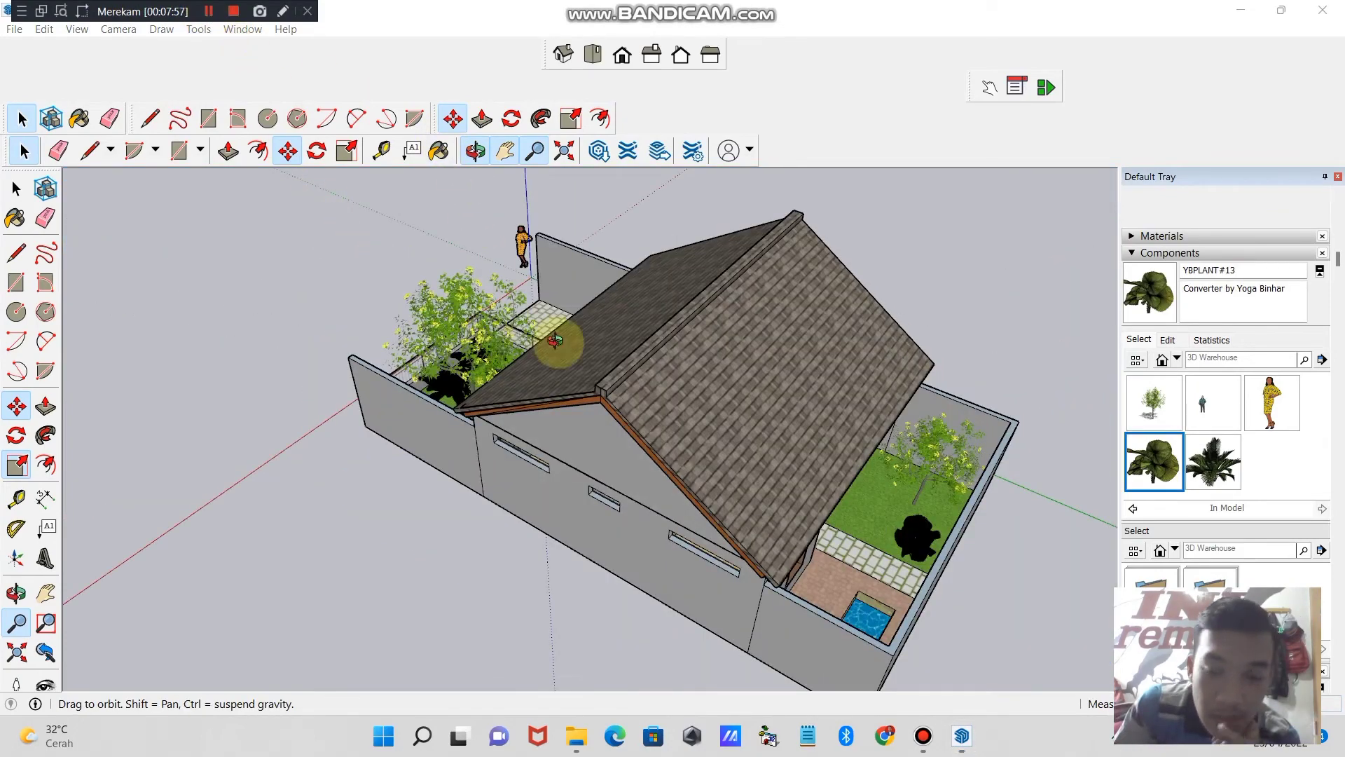
{"action": "middle_click_drag", "start_coordinate": [554, 340], "coordinate": [533, 332]}
{"action": "left_click_drag", "start_coordinate": [552, 342], "coordinate": [796, 484]}
{"action": "left_click_drag", "start_coordinate": [288, 406], "coordinate": [883, 483]}
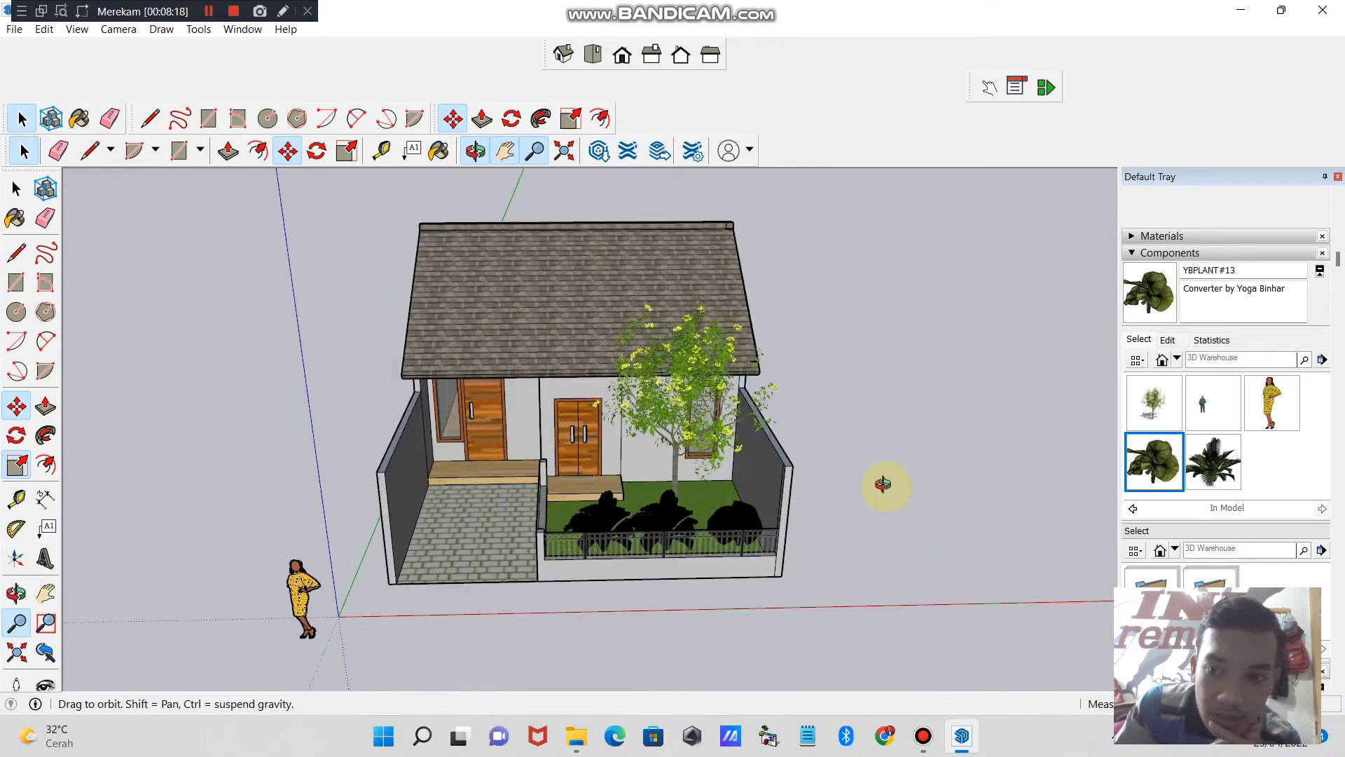
{"action": "mouse_move", "coordinate": [830, 526]}
{"action": "left_mouse_down"}
{"action": "mouse_move", "coordinate": [672, 526]}
{"action": "mouse_move", "coordinate": [845, 545]}
{"action": "left_mouse_up"}
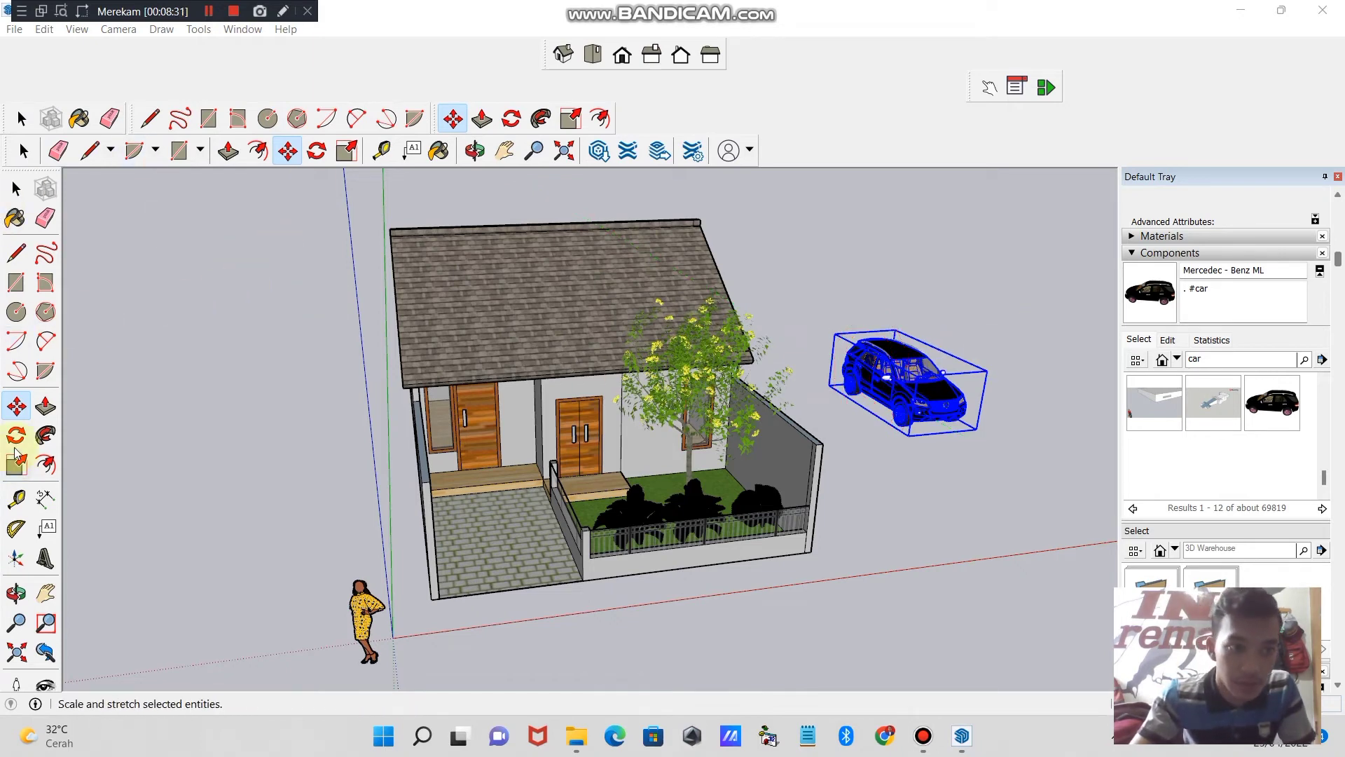
{"action": "left_click", "coordinate": [893, 363]}
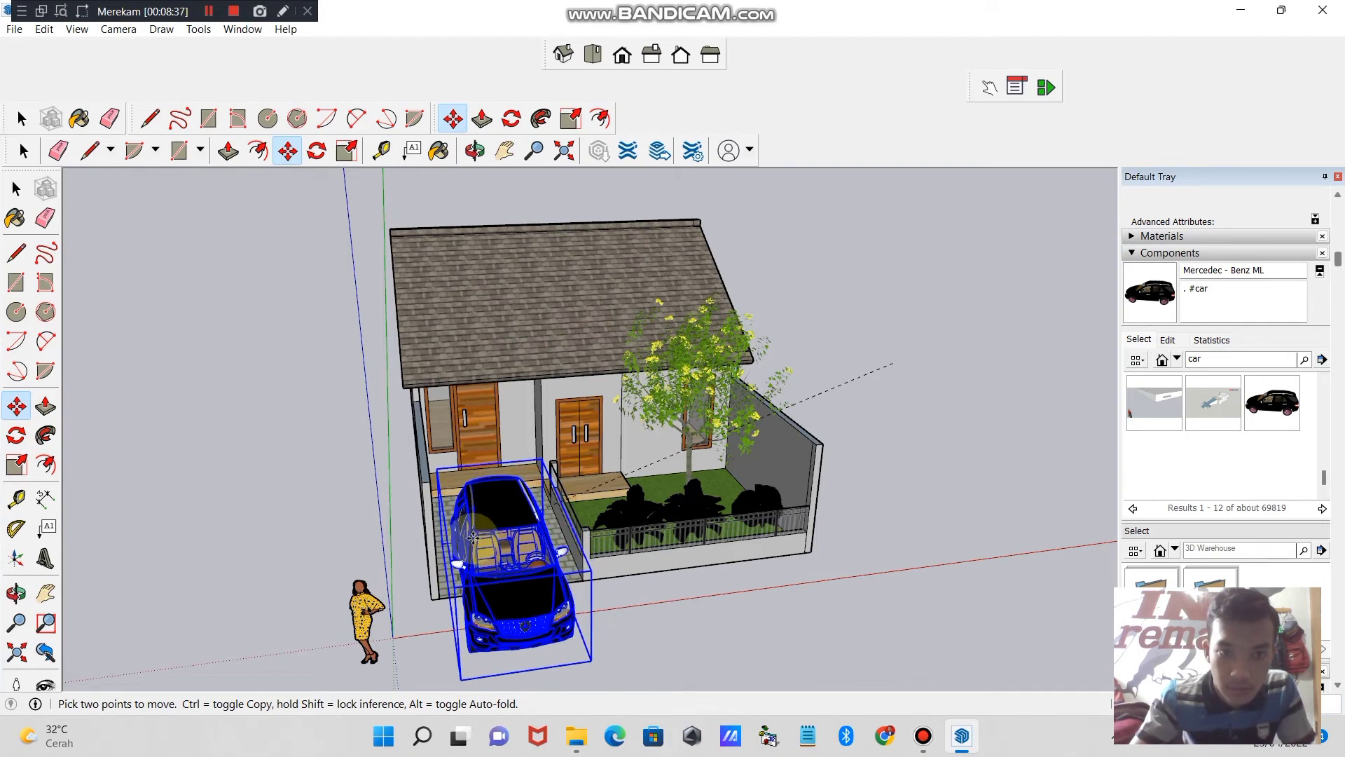
{"action": "left_click", "coordinate": [497, 529]}
- Scale the car down uniformly and shift it back so it sits inside the paved driveway
{"action": "left_click", "coordinate": [26, 467]}
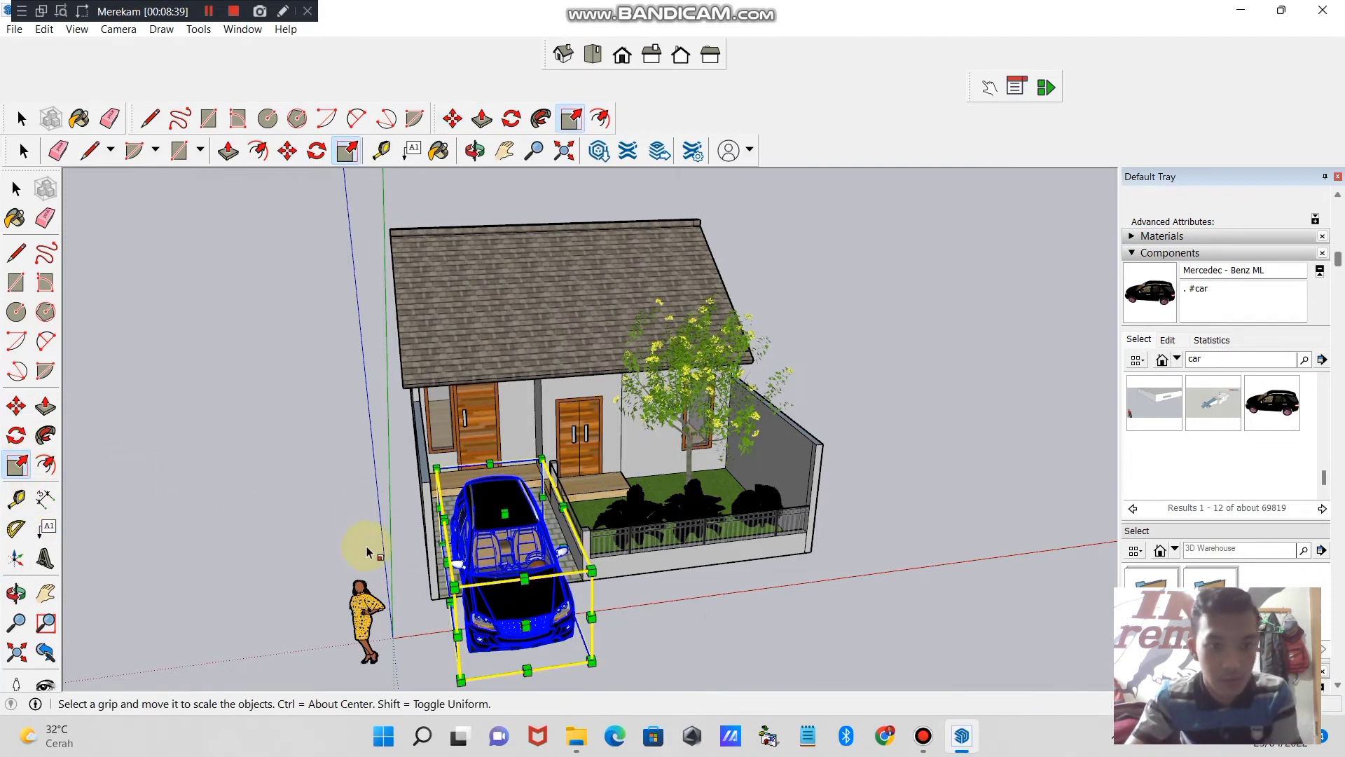
{"action": "left_click_drag", "start_coordinate": [434, 468], "coordinate": [462, 499]}
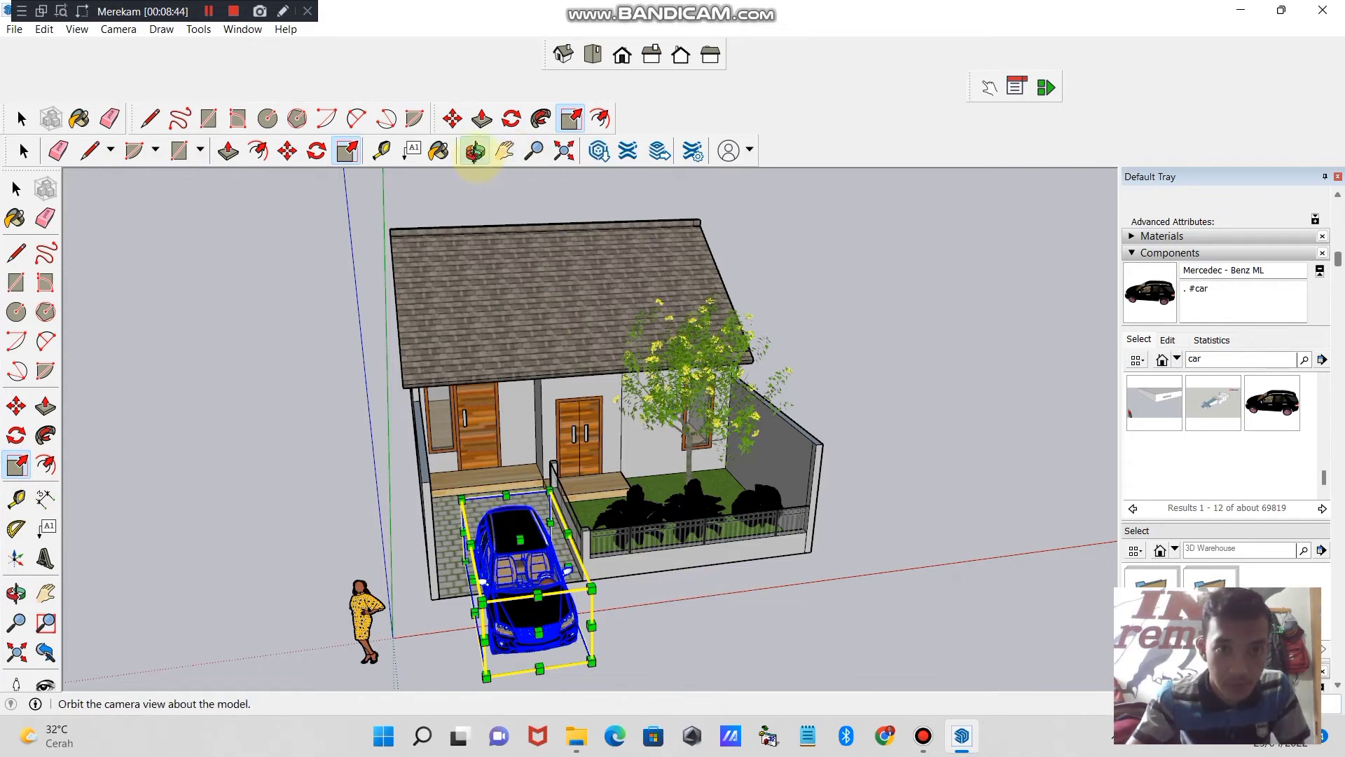
{"action": "left_click", "coordinate": [475, 150]}
{"action": "left_click_drag", "start_coordinate": [593, 646], "coordinate": [400, 267]}
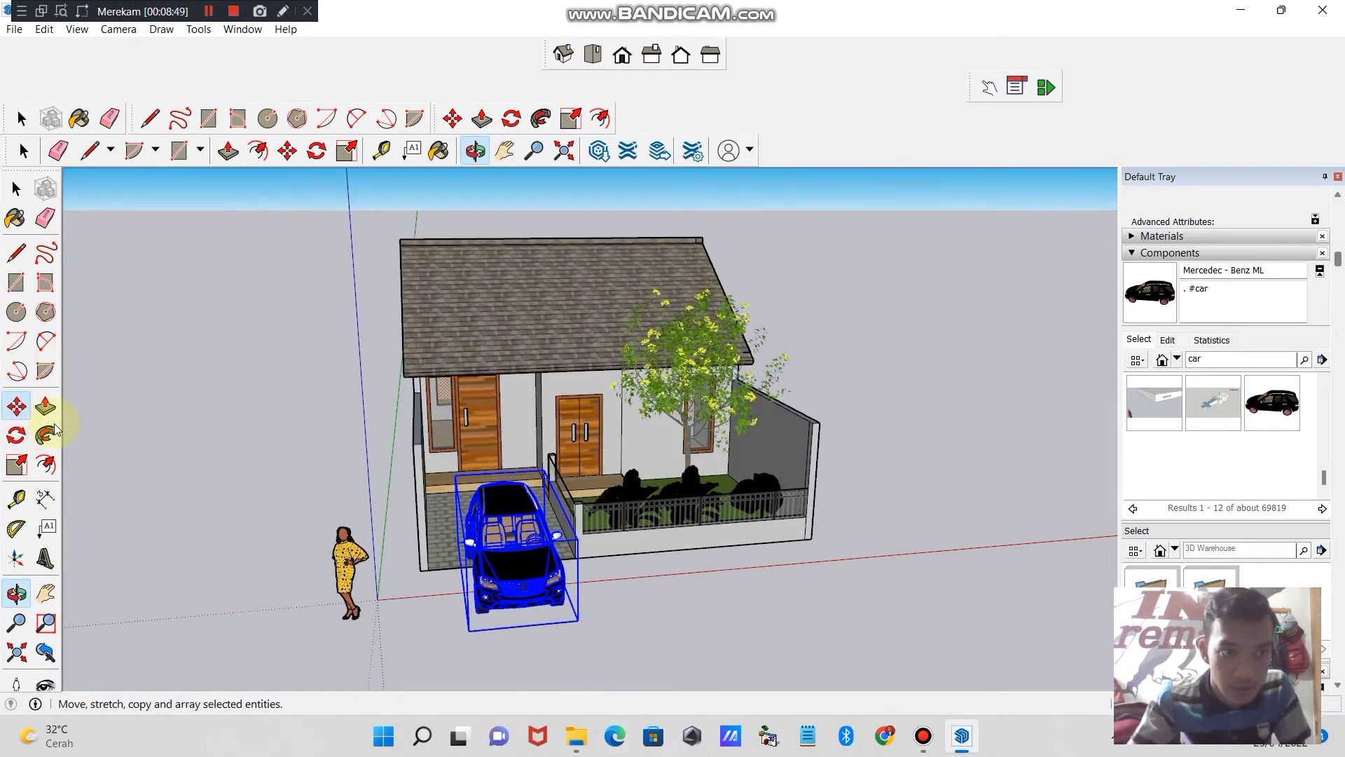
{"action": "left_click", "coordinate": [17, 406]}
{"action": "left_click", "coordinate": [490, 510]}
{"action": "left_click", "coordinate": [553, 506]}
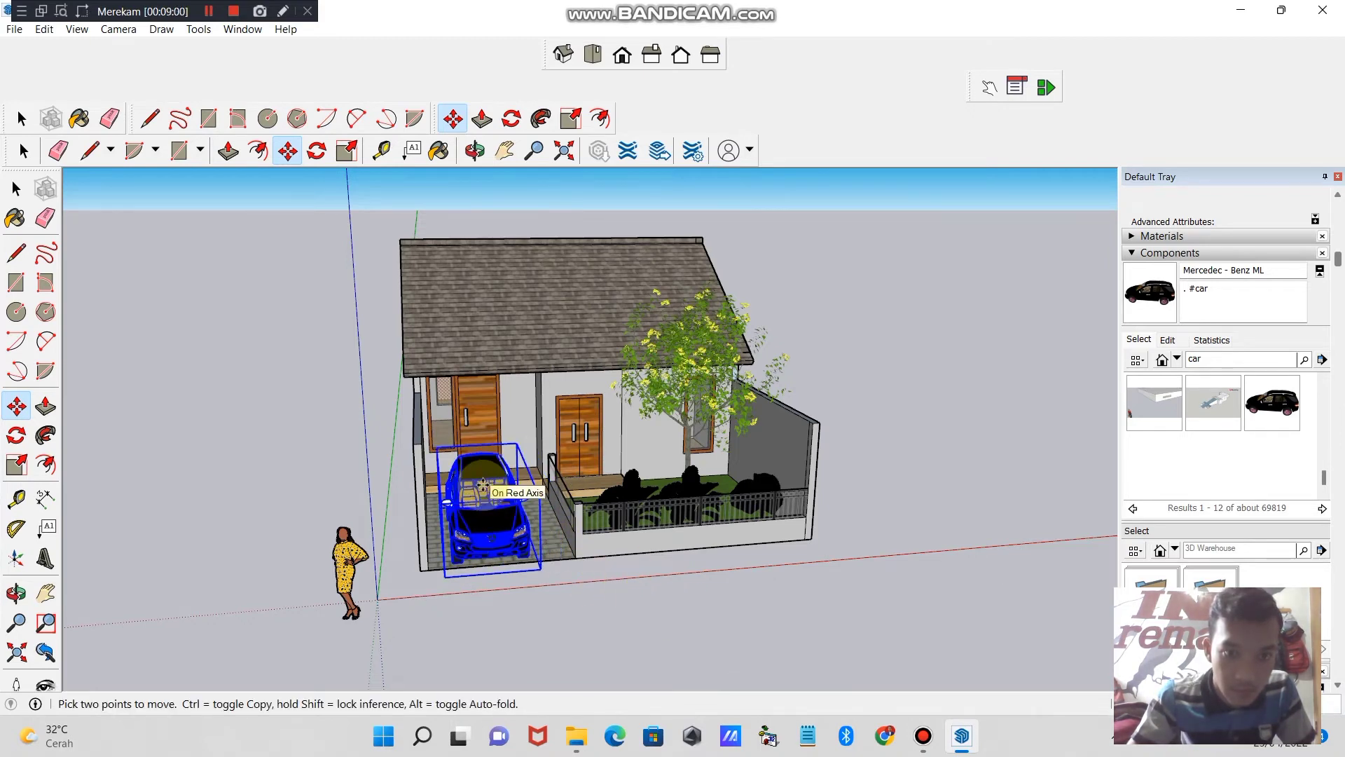
- Deselect the car and examine how it sits on the driveway in front of the house
{"action": "left_click", "coordinate": [475, 150]}
{"action": "left_click_drag", "start_coordinate": [515, 262], "coordinate": [362, 263]}
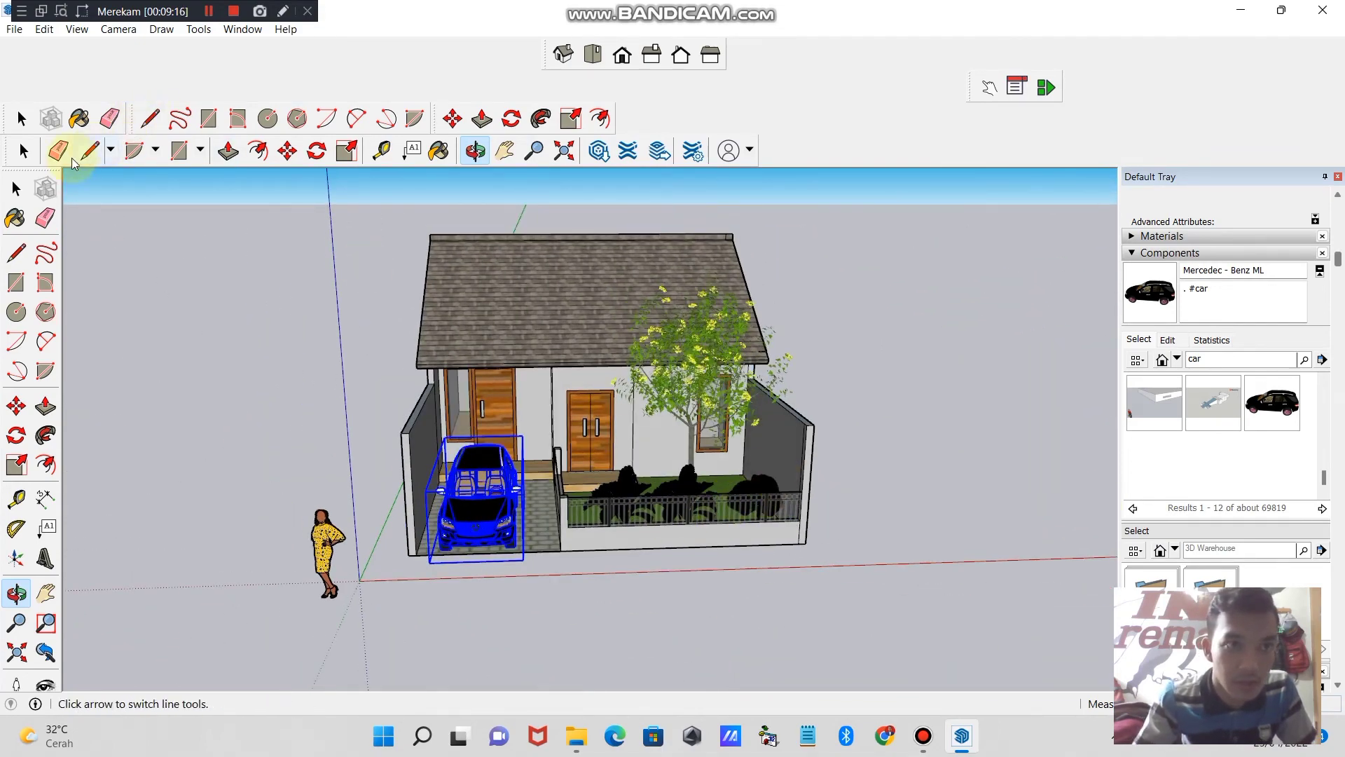
{"action": "left_click", "coordinate": [25, 151]}
{"action": "left_click", "coordinate": [375, 515]}
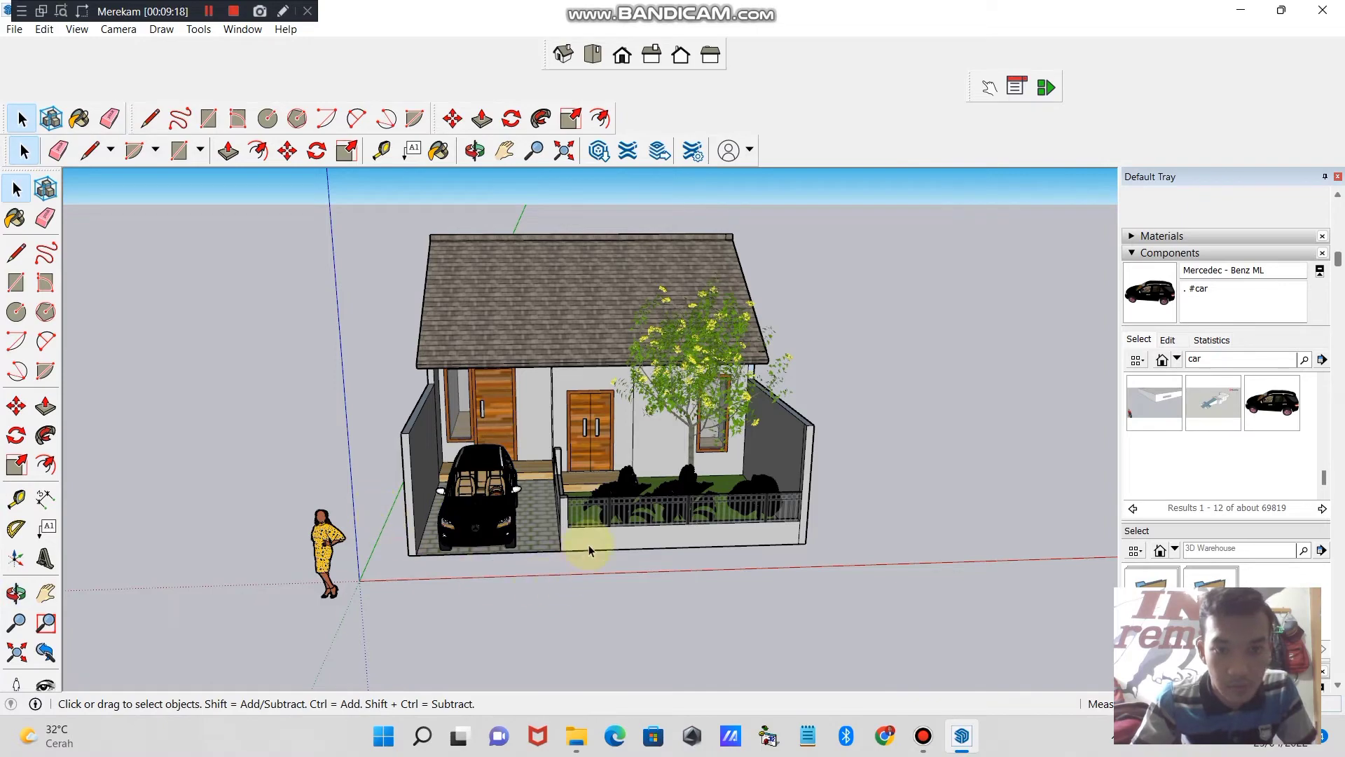
{"action": "left_click", "coordinate": [469, 153]}
{"action": "left_click_drag", "start_coordinate": [704, 372], "coordinate": [640, 427]}
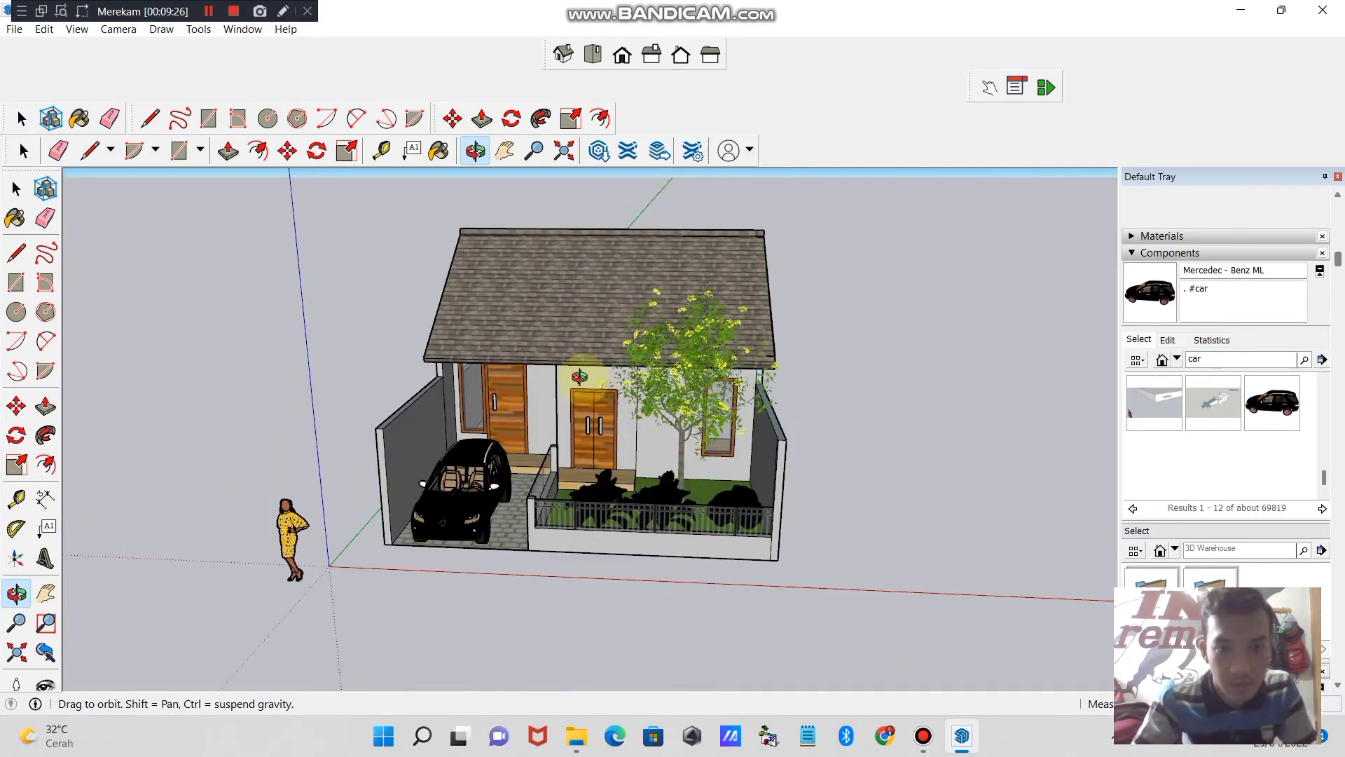
{"action": "left_click_drag", "start_coordinate": [580, 377], "coordinate": [537, 569]}
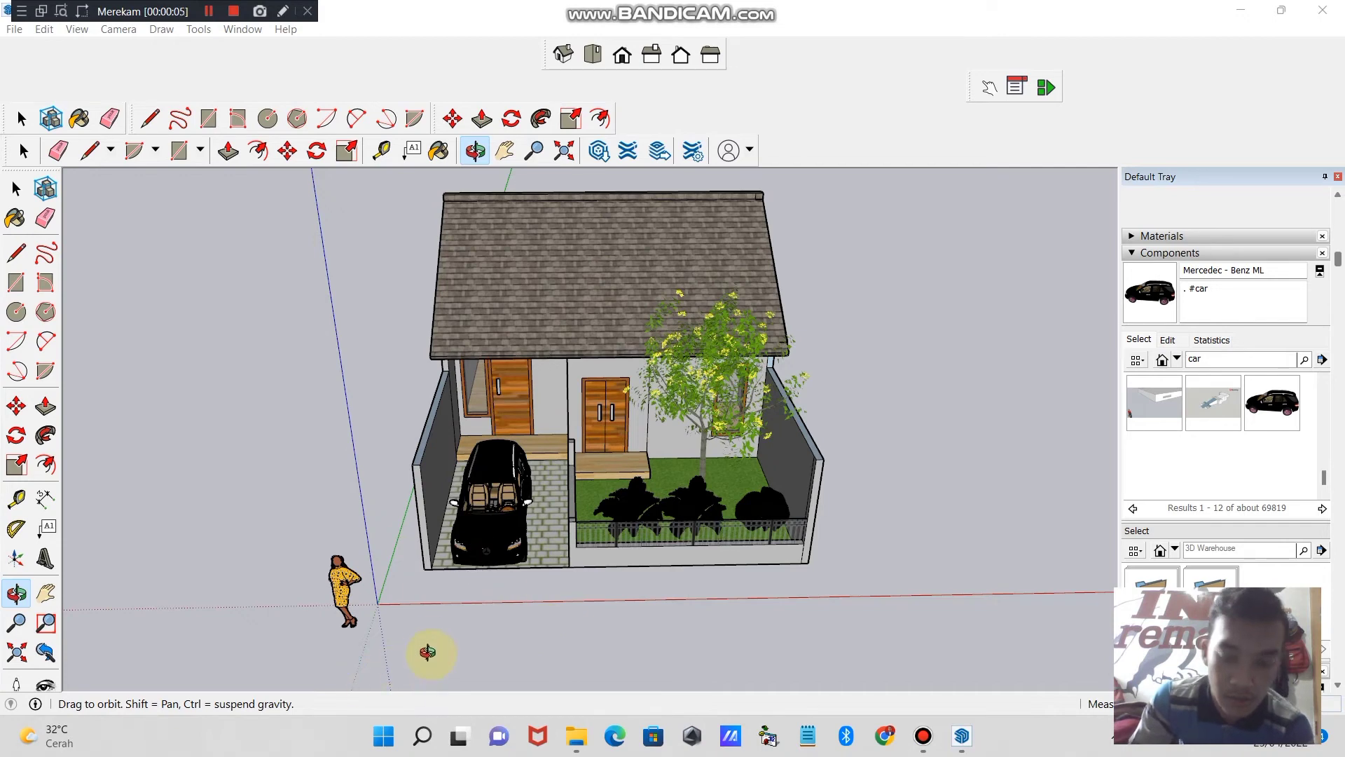
- Draw a ground rectangle spanning the lot's full front width and start a narrower strip inside it along the lot's front edge
{"action": "left_click", "coordinate": [504, 150]}
{"action": "left_click_drag", "start_coordinate": [552, 355], "coordinate": [550, 246]}
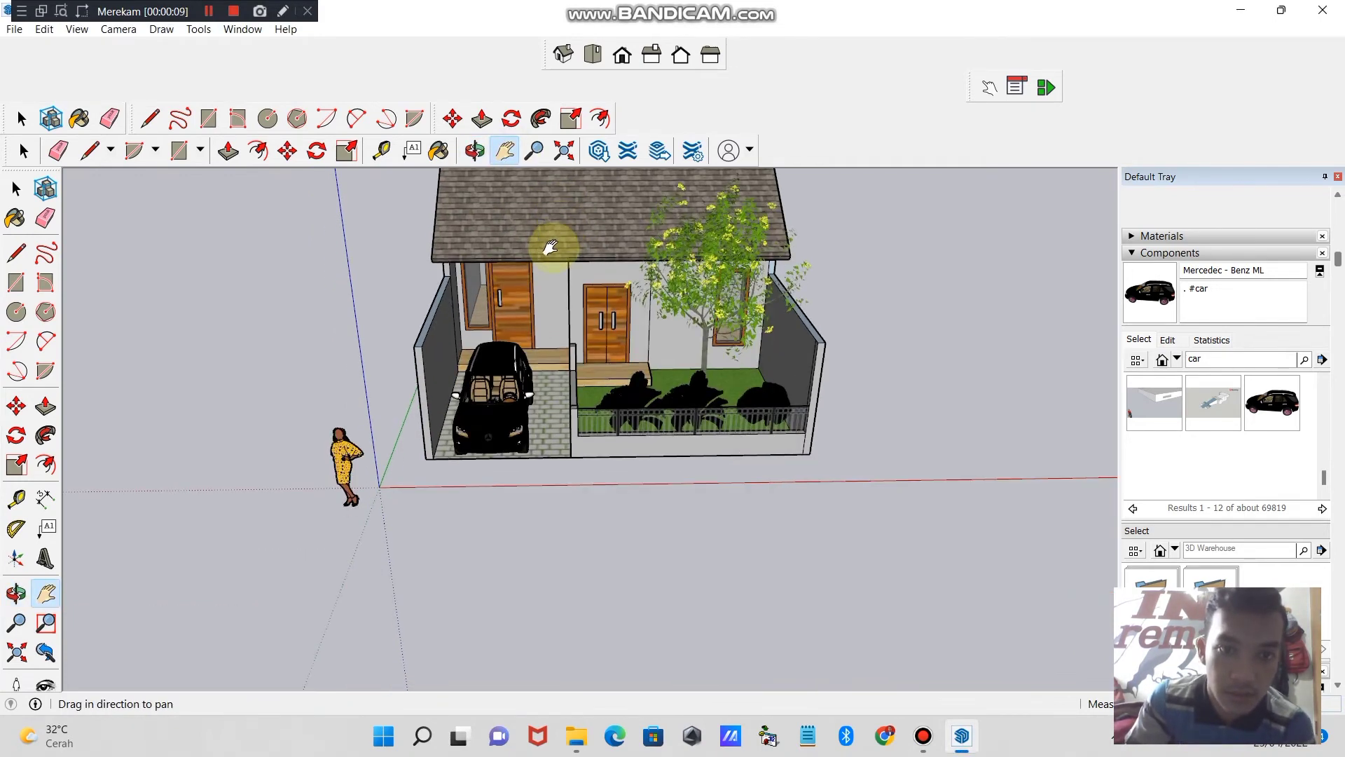
{"action": "left_click", "coordinate": [208, 118]}
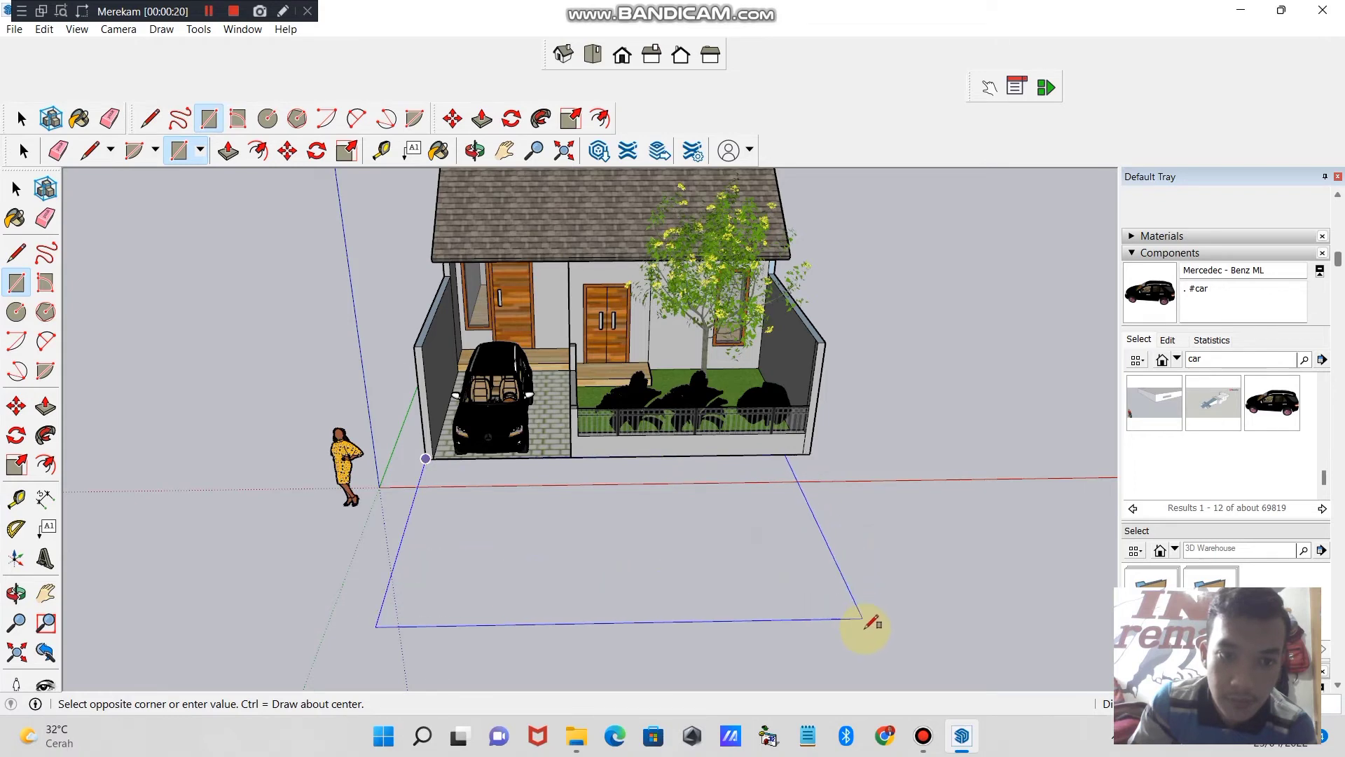
{"action": "left_click", "coordinate": [895, 611]}
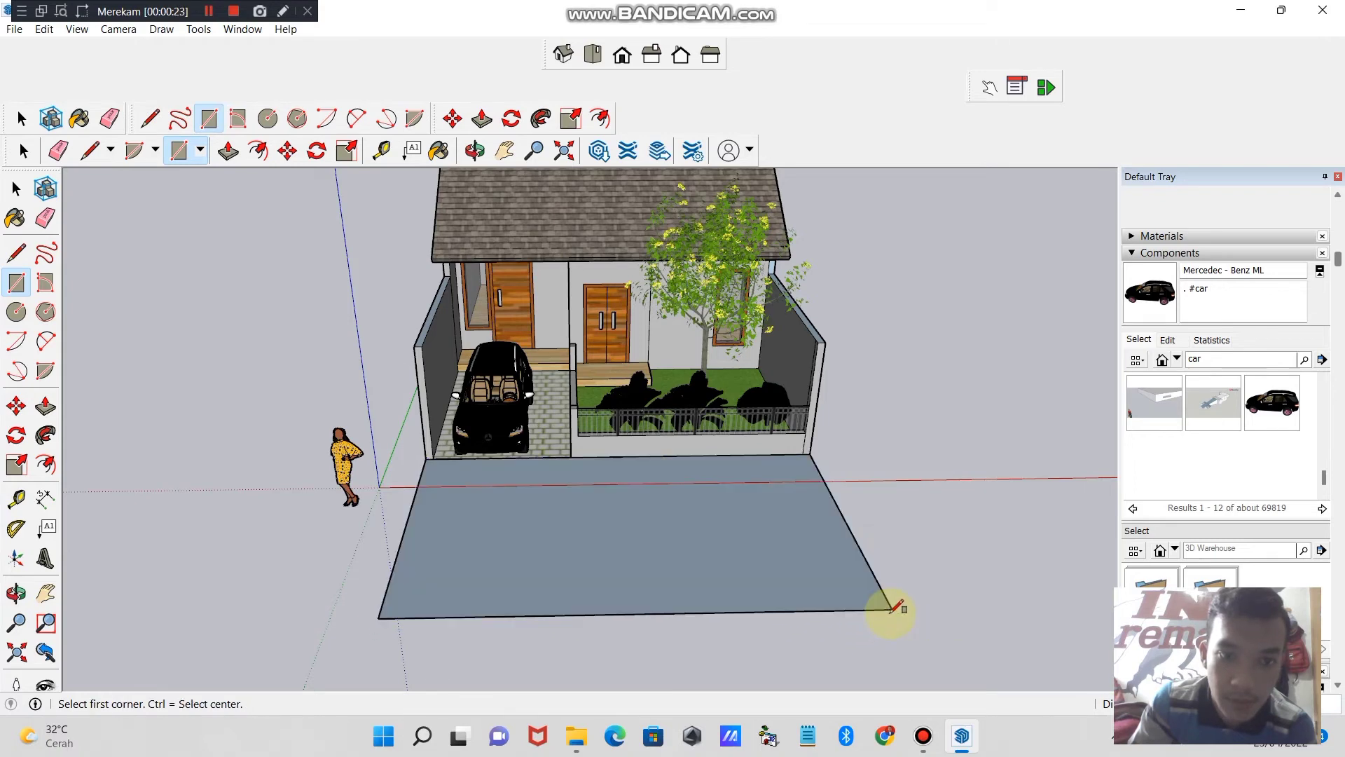
{"action": "left_click", "coordinate": [425, 459]}
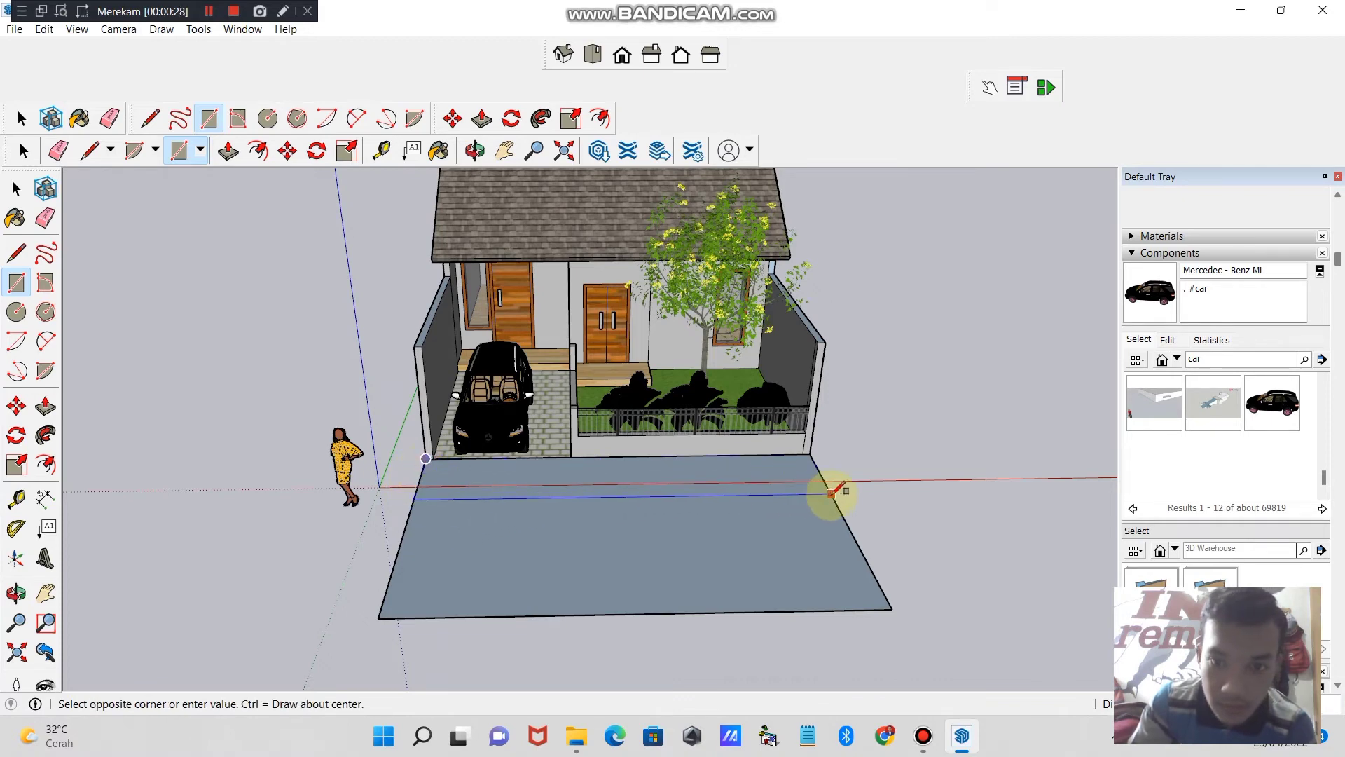